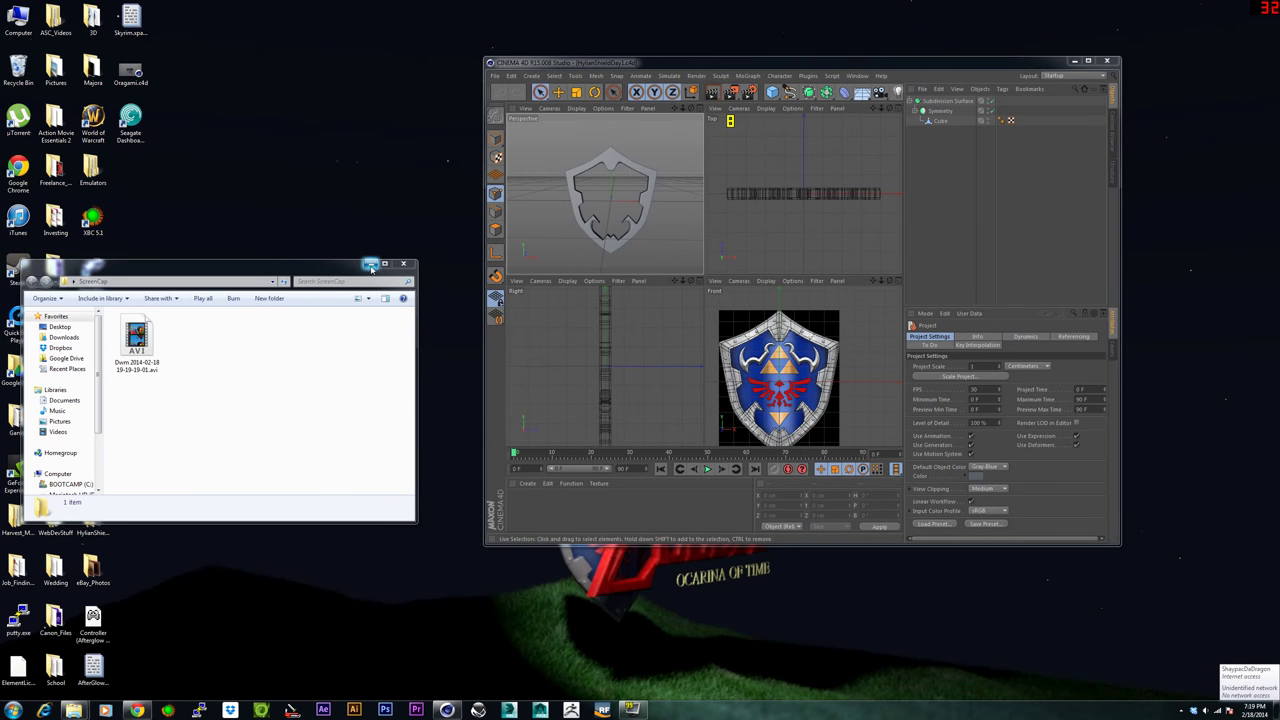
Minimize the ScreenCap folder window and maximize the Cinema 4D window holding the shield project.
{"action": "left_click", "coordinate": [371, 264]}
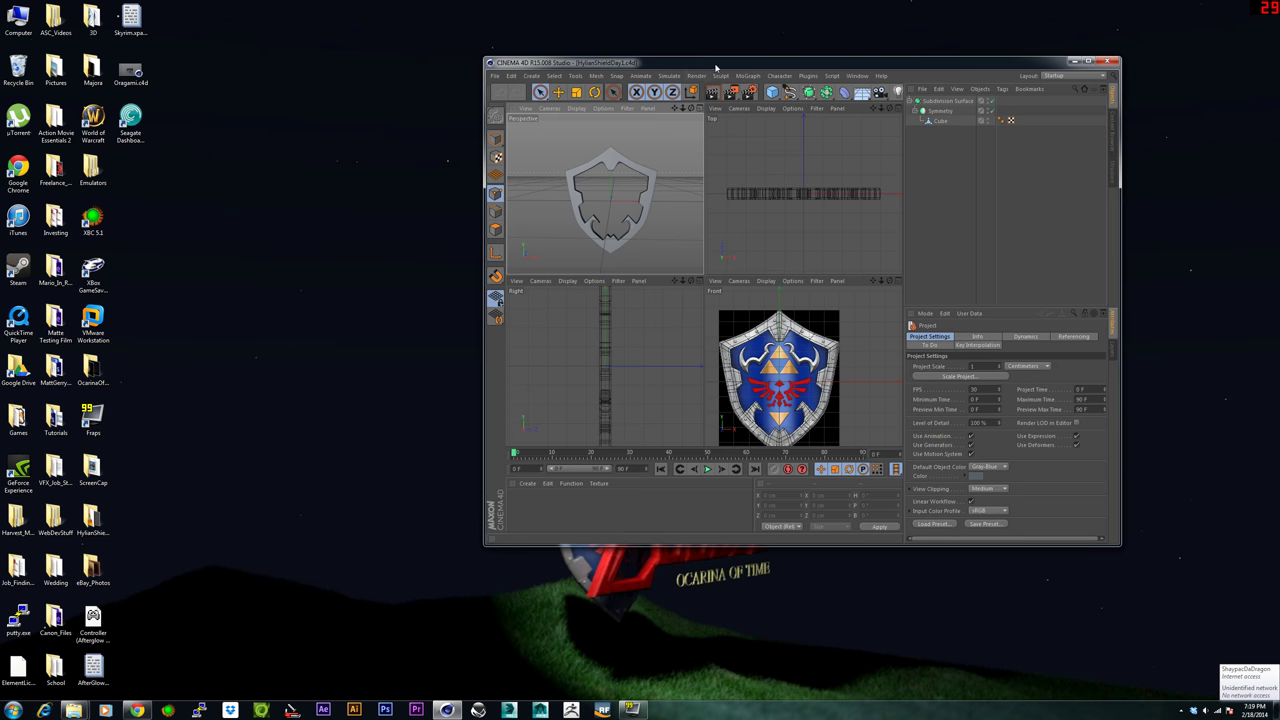
{"action": "left_click_drag", "start_coordinate": [716, 66], "coordinate": [484, 105]}
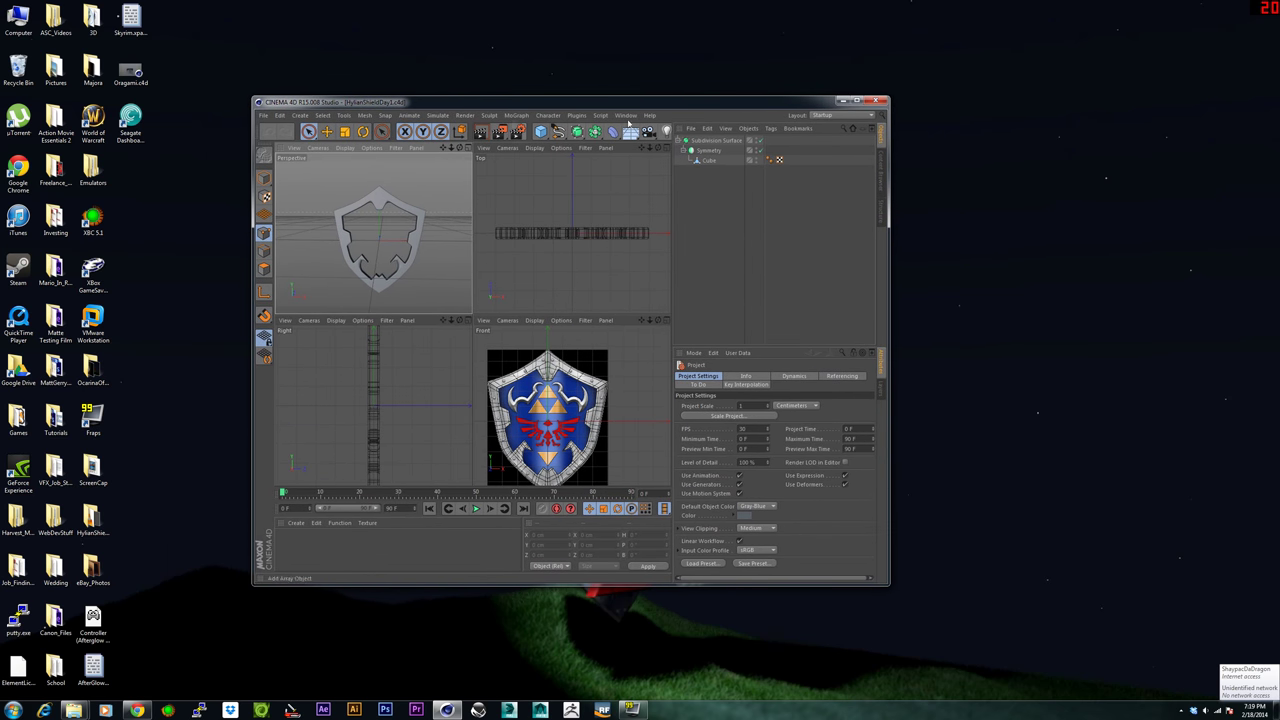
{"action": "left_click", "coordinate": [855, 100]}
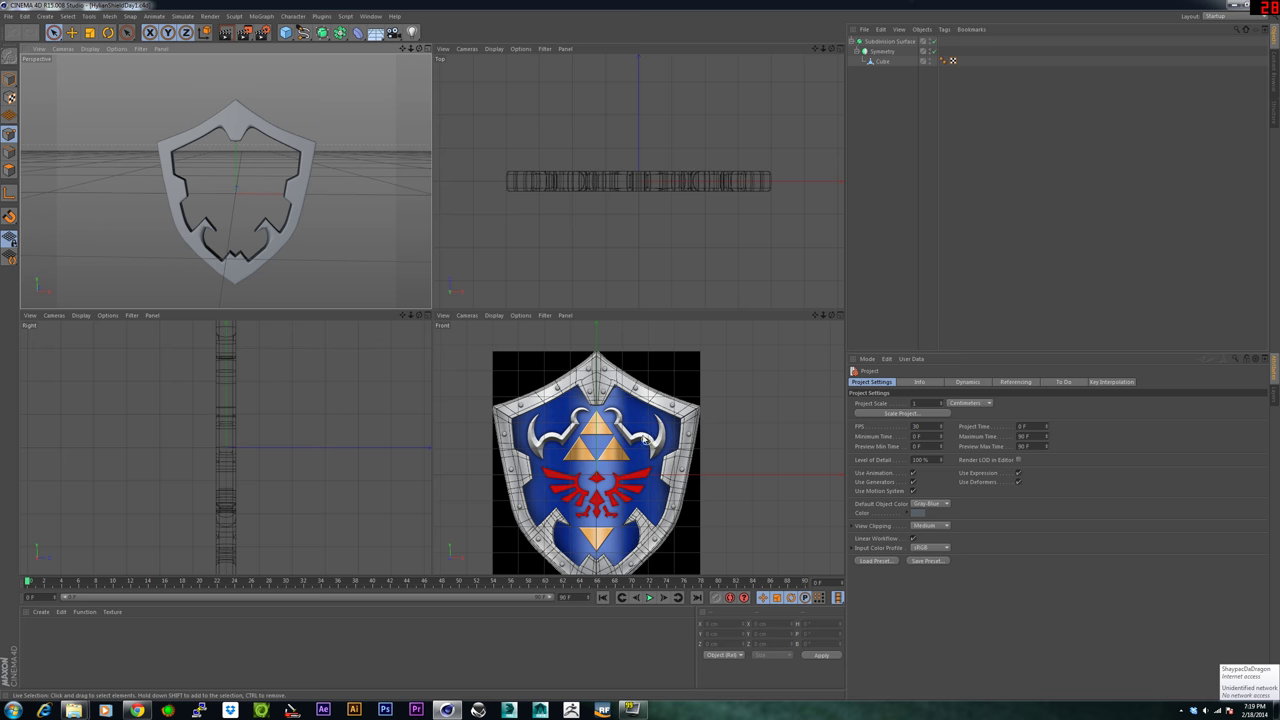
Add a cube and move it in the front view over the top of the right-hand horn ornament in the reference image.
{"action": "mouse_move", "coordinate": [602, 475]}
{"action": "middle_mouse_down", "text": "alt"}
{"action": "mouse_move", "coordinate": [590, 461]}
{"action": "mouse_move", "coordinate": [609, 453]}
{"action": "mouse_move", "coordinate": [588, 470]}
{"action": "middle_mouse_up", "text": "alt"}
{"action": "scroll", "coordinate": [617, 434], "scroll_direction": "up", "scroll_amount": 1}
{"action": "scroll", "coordinate": [617, 434], "scroll_direction": "up", "scroll_amount": 6}
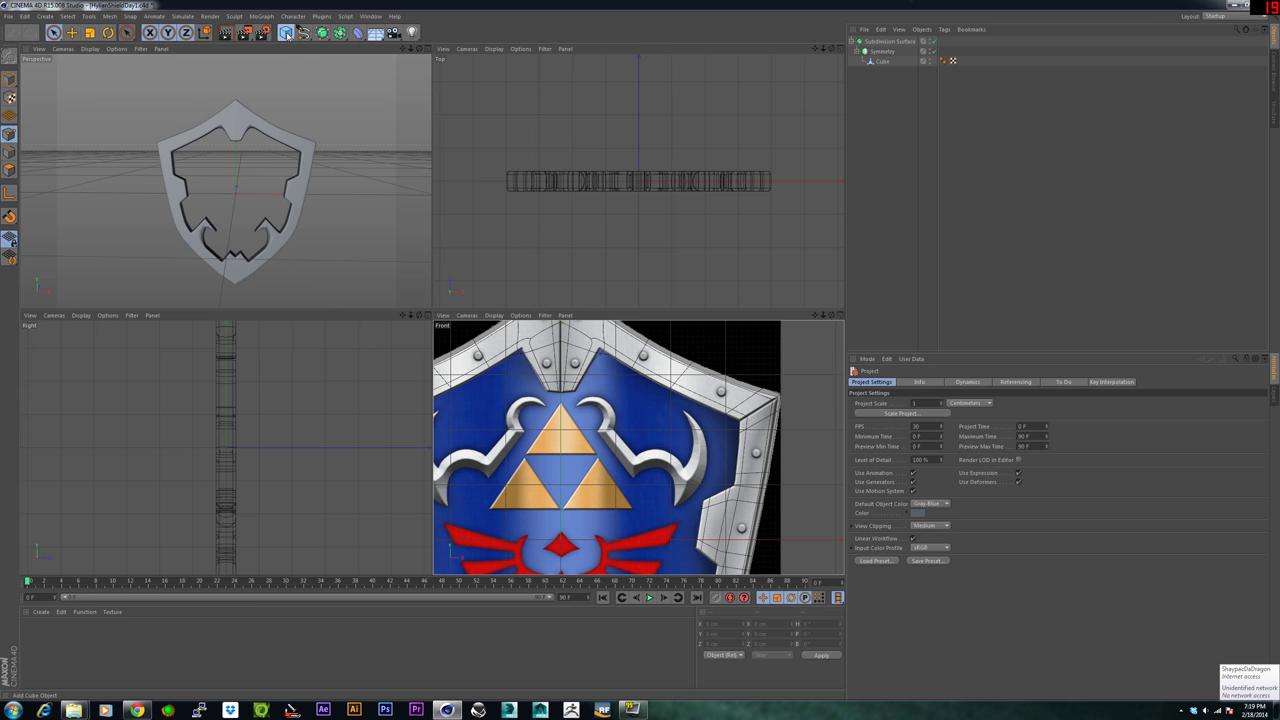
{"action": "left_click", "coordinate": [287, 36]}
{"action": "left_click", "coordinate": [366, 47]}
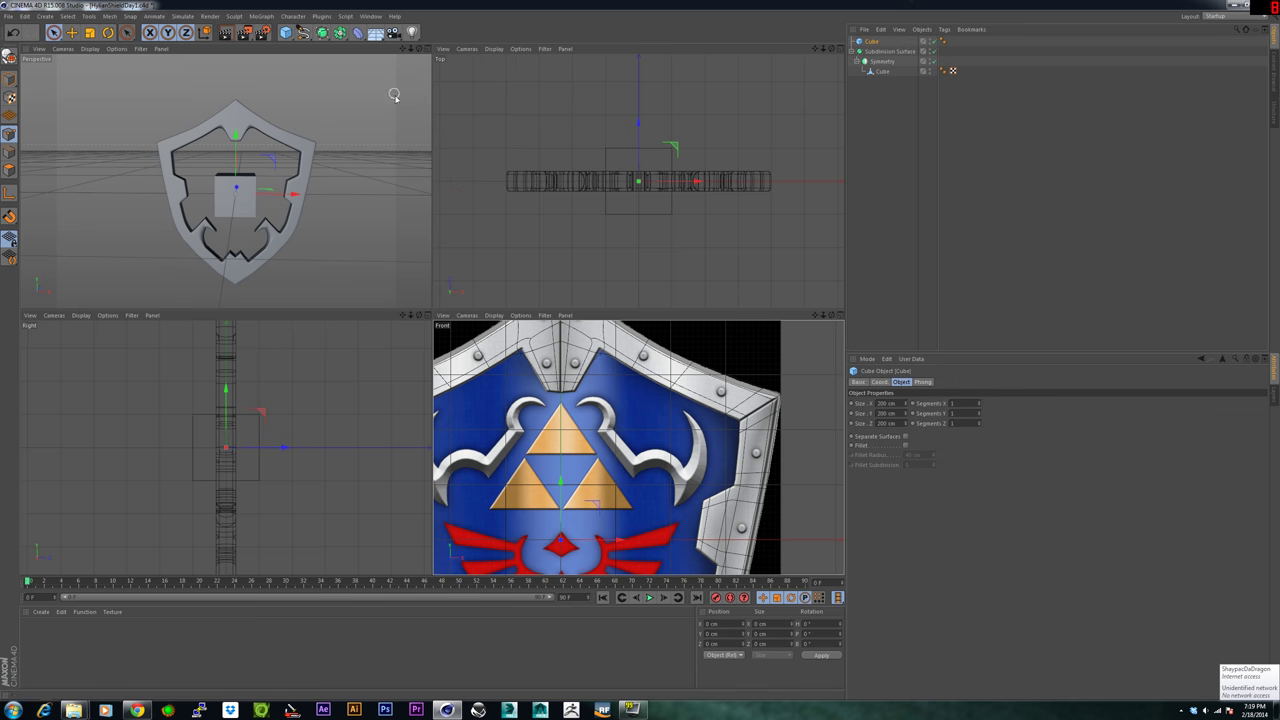
{"action": "left_click_drag", "start_coordinate": [561, 449], "coordinate": [561, 348]}
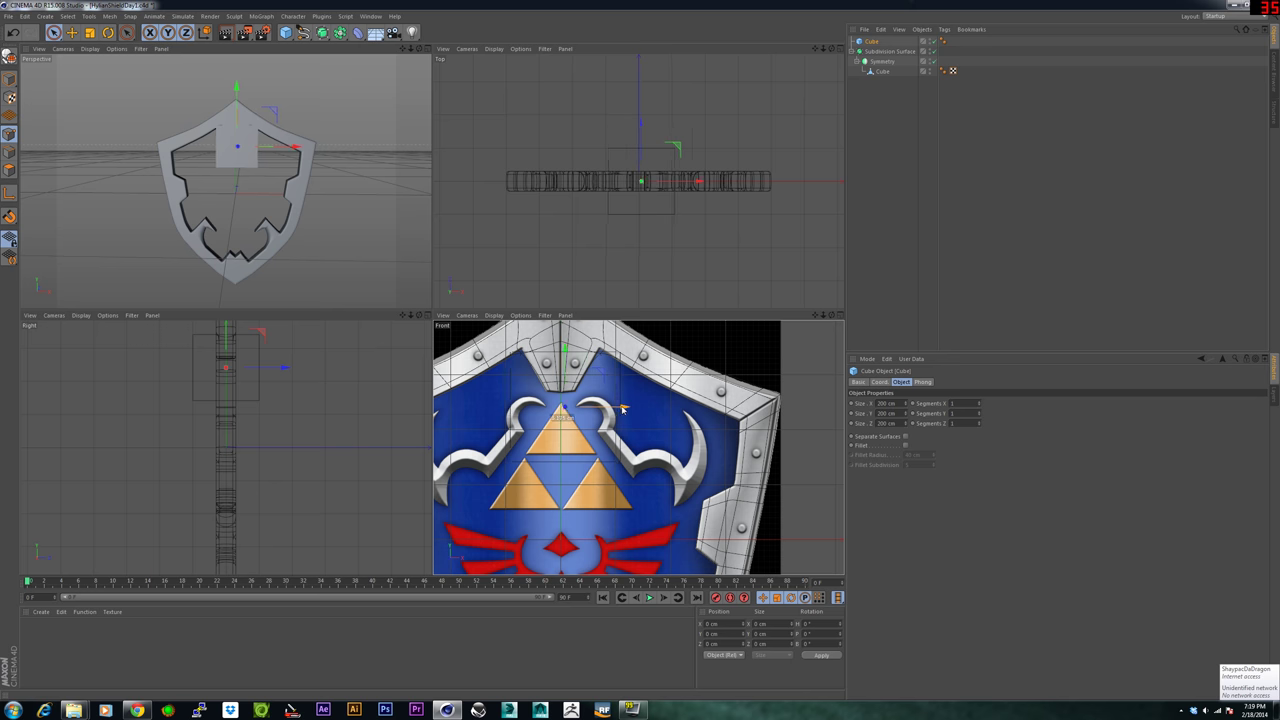
{"action": "left_click_drag", "start_coordinate": [618, 409], "coordinate": [652, 408]}
{"action": "left_click_drag", "start_coordinate": [595, 353], "coordinate": [595, 345]}
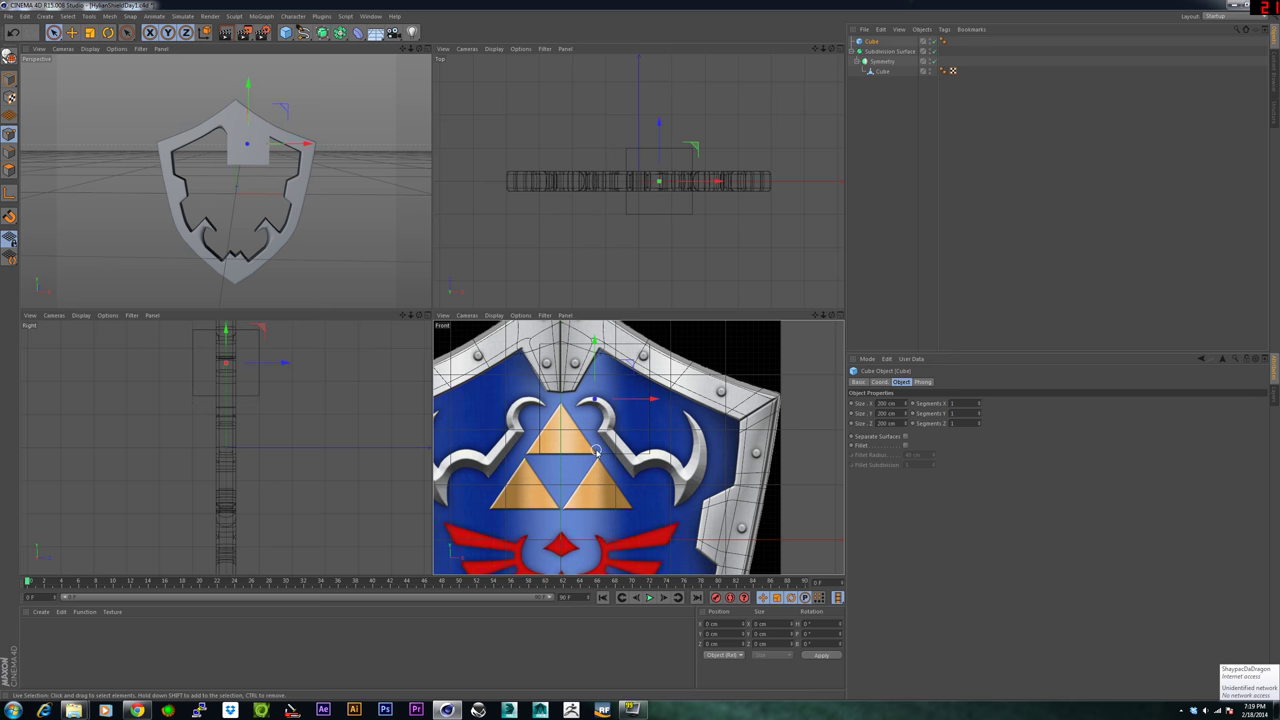
Scale the cube down uniformly to about 15 cm, roughly the thickness of the horn ornament.
{"action": "key", "text": "t"}
{"action": "left_click_drag", "start_coordinate": [600, 503], "coordinate": [523, 503]}
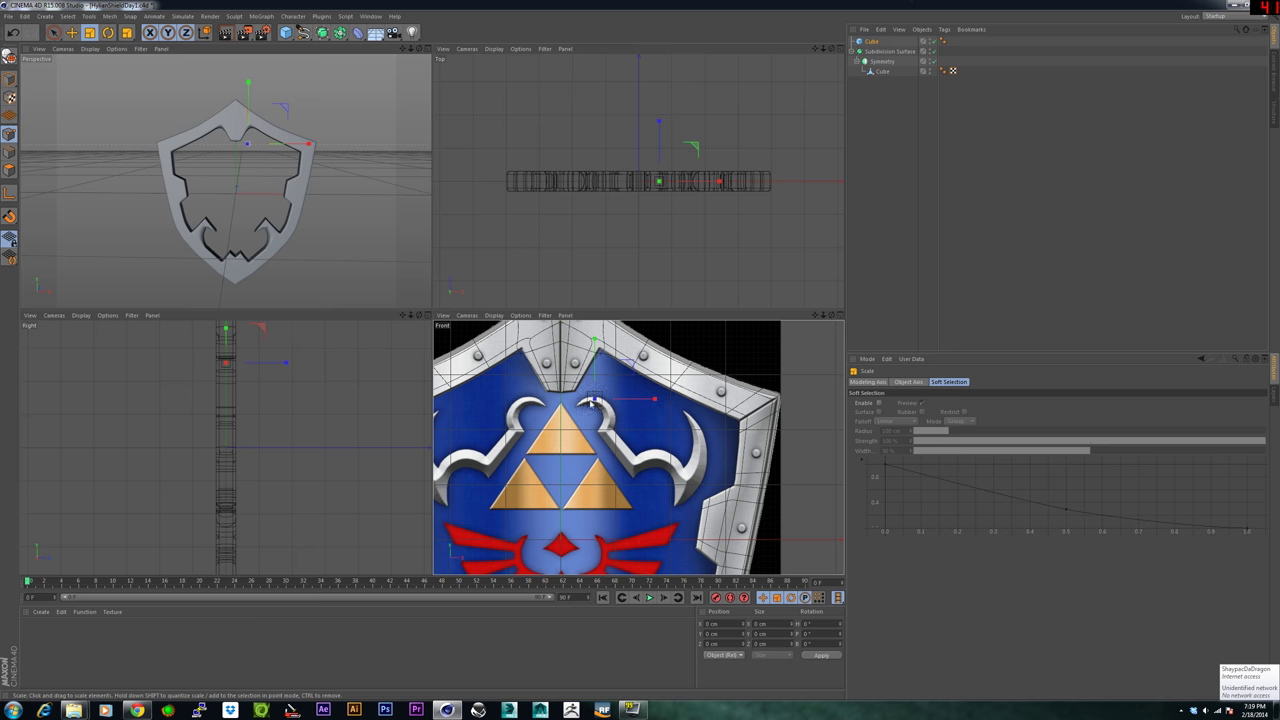
{"action": "scroll", "coordinate": [608, 402], "scroll_direction": "up", "scroll_amount": 5}
{"action": "scroll", "coordinate": [593, 402], "scroll_direction": "up", "scroll_amount": 4}
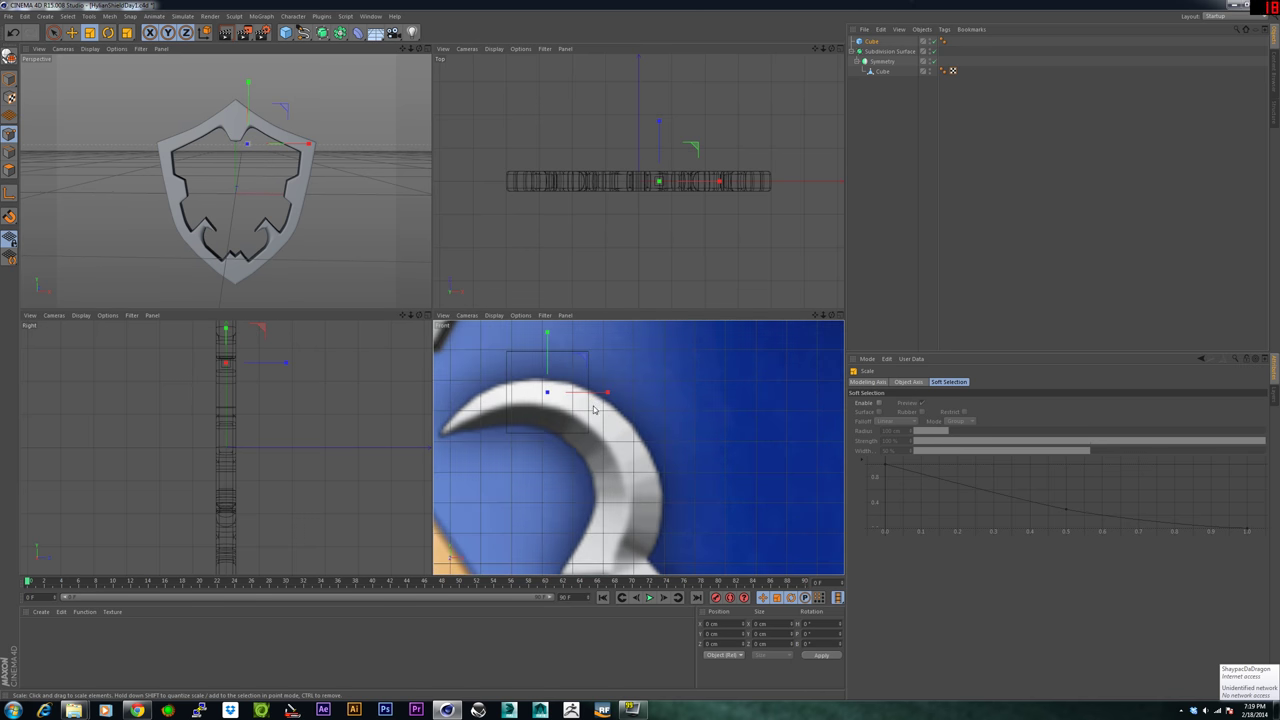
{"action": "middle_click_drag", "start_coordinate": [593, 448], "coordinate": [680, 471], "text": "alt"}
{"action": "left_click_drag", "start_coordinate": [690, 470], "coordinate": [477, 480]}
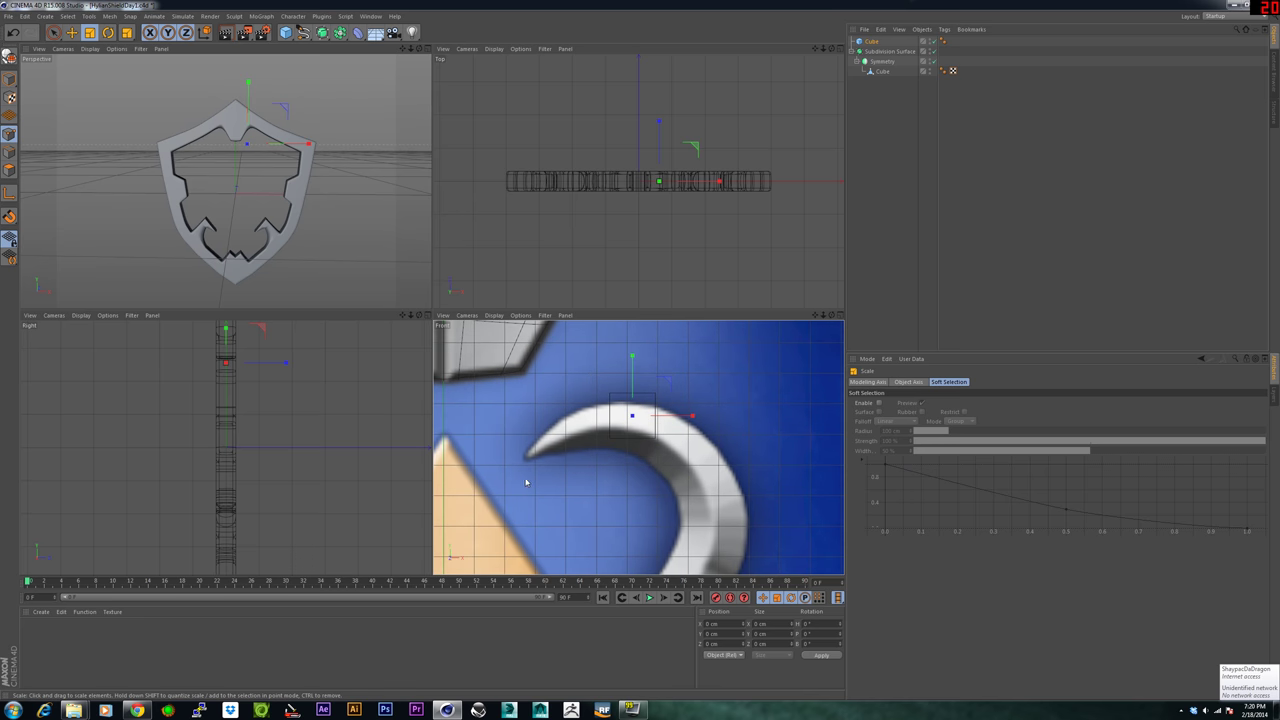
Move the small cube onto the pointed tip of the horn in the front view and make it editable.
{"action": "key", "text": "e"}
{"action": "left_click_drag", "start_coordinate": [687, 416], "coordinate": [616, 457]}
{"action": "left_click_drag", "start_coordinate": [563, 357], "coordinate": [563, 380]}
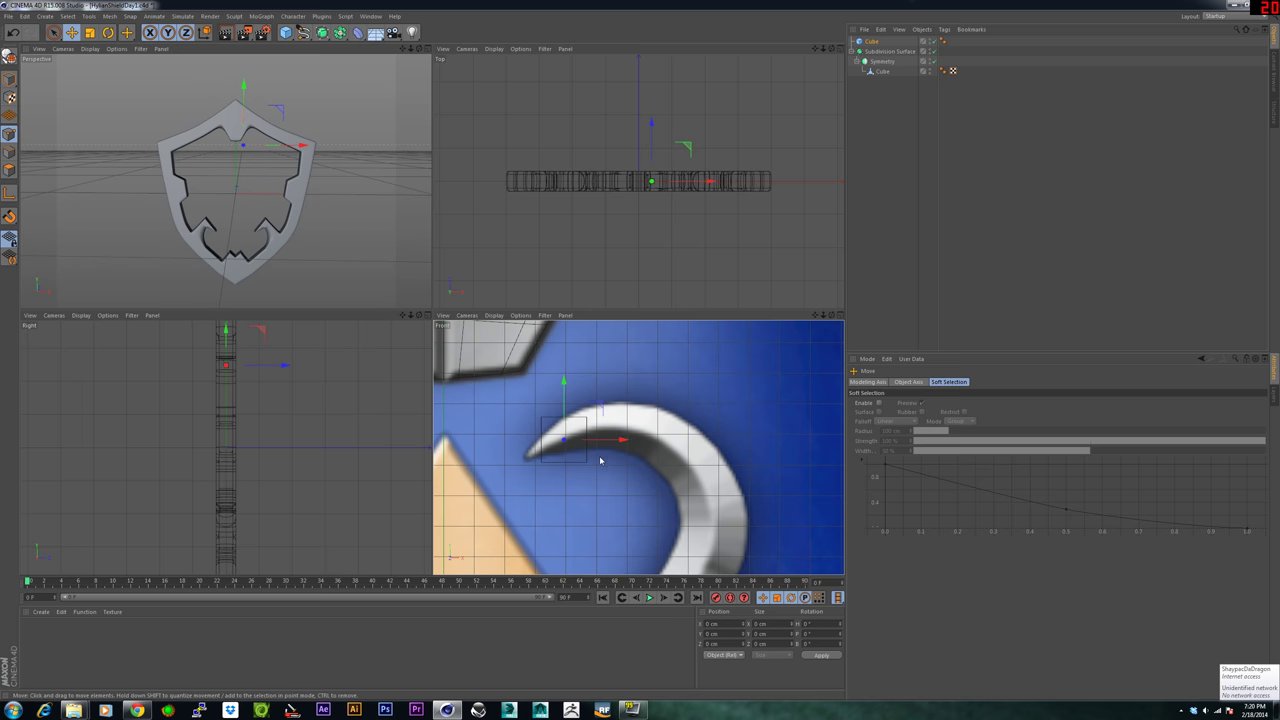
{"action": "left_click_drag", "start_coordinate": [615, 446], "coordinate": [615, 445]}
{"action": "key", "text": "c"}
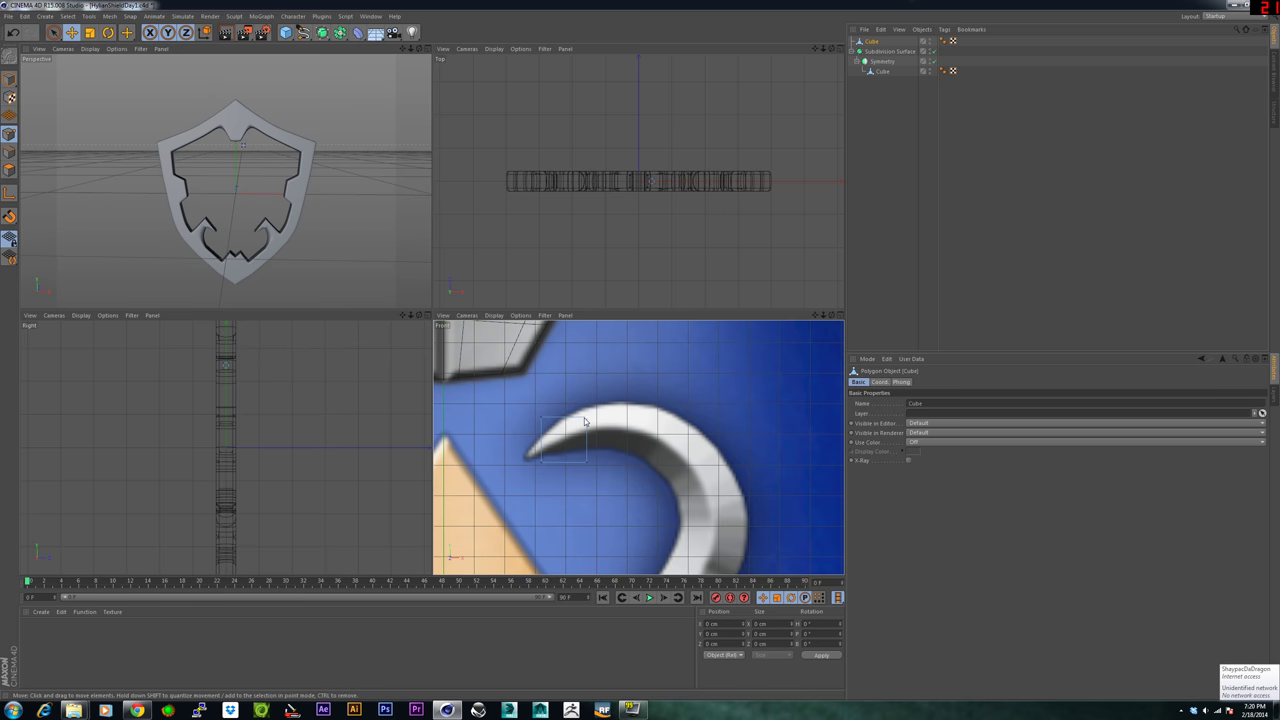
Move the cube's lower-left corner points outward onto the horn's pointed tip in the front view.
{"action": "left_click", "coordinate": [541, 468]}
{"action": "scroll", "coordinate": [545, 470], "scroll_direction": "up", "scroll_amount": 5}
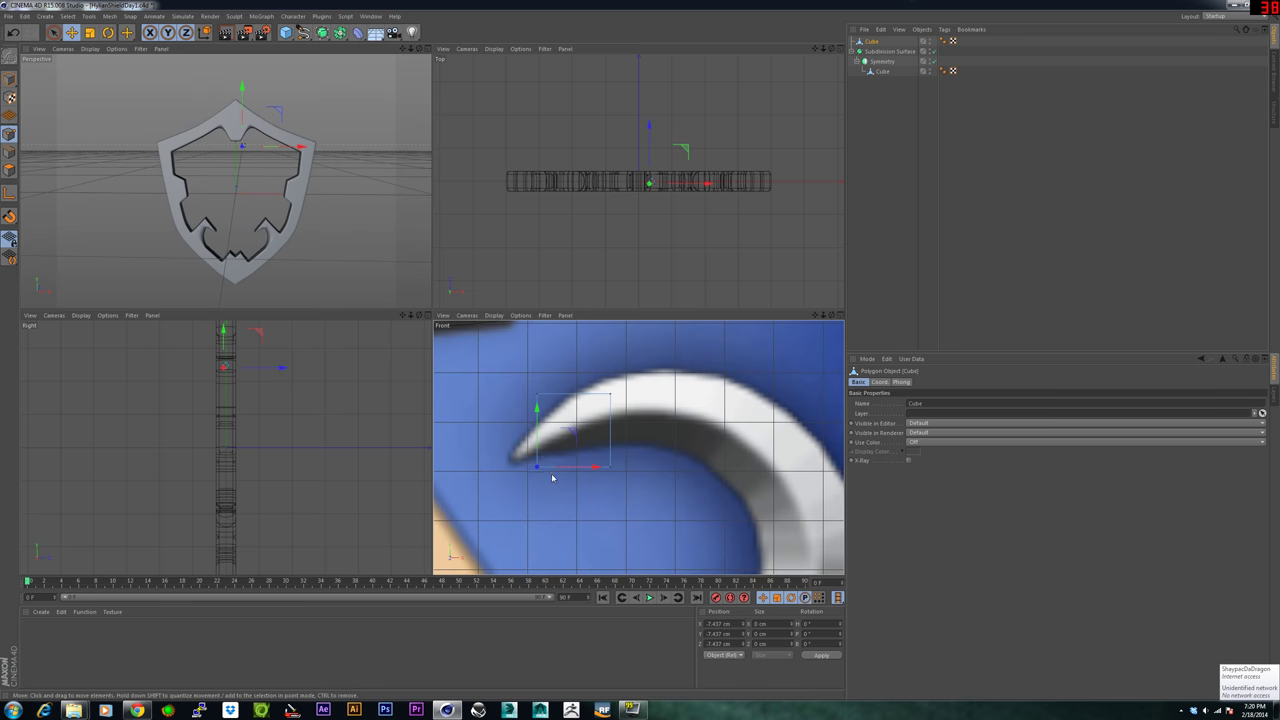
{"action": "key", "text": "space"}
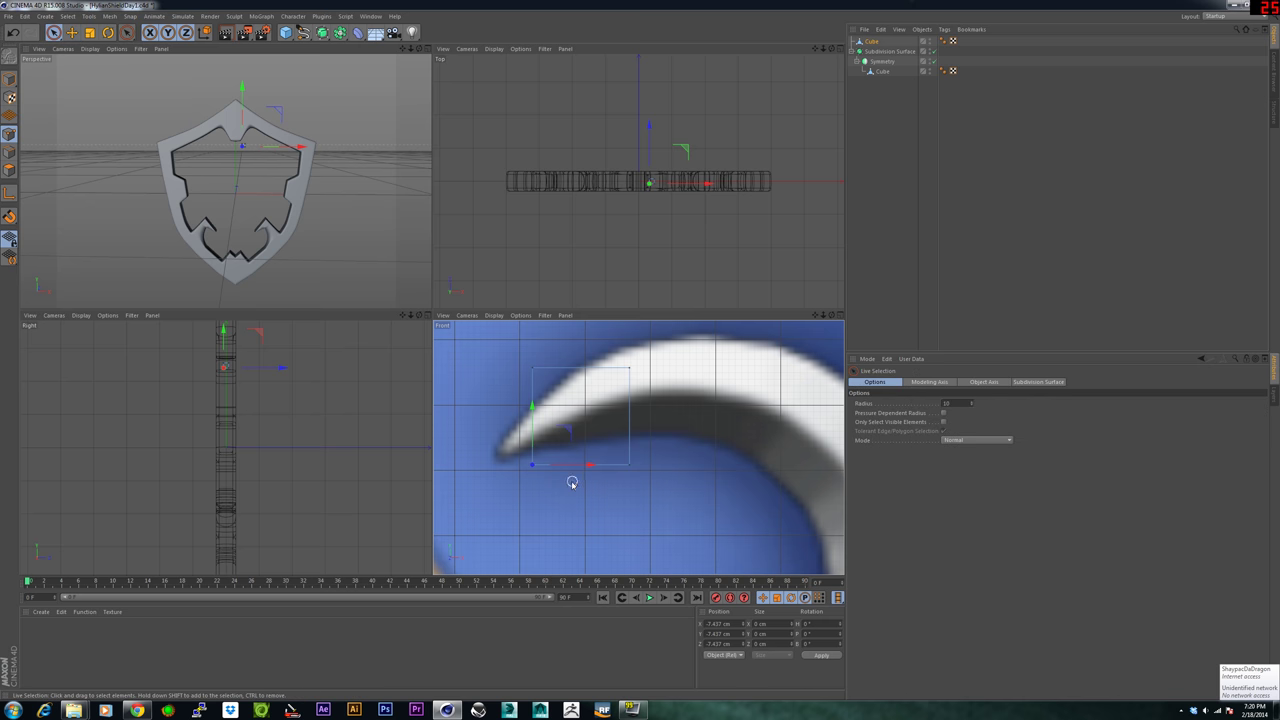
{"action": "mouse_move", "coordinate": [549, 479]}
{"action": "left_mouse_down"}
{"action": "mouse_move", "coordinate": [535, 466]}
{"action": "mouse_move", "coordinate": [571, 463]}
{"action": "mouse_move", "coordinate": [558, 460]}
{"action": "left_mouse_up"}
{"action": "left_click_drag", "start_coordinate": [507, 407], "coordinate": [507, 403]}
{"action": "left_click_drag", "start_coordinate": [568, 462], "coordinate": [558, 461]}
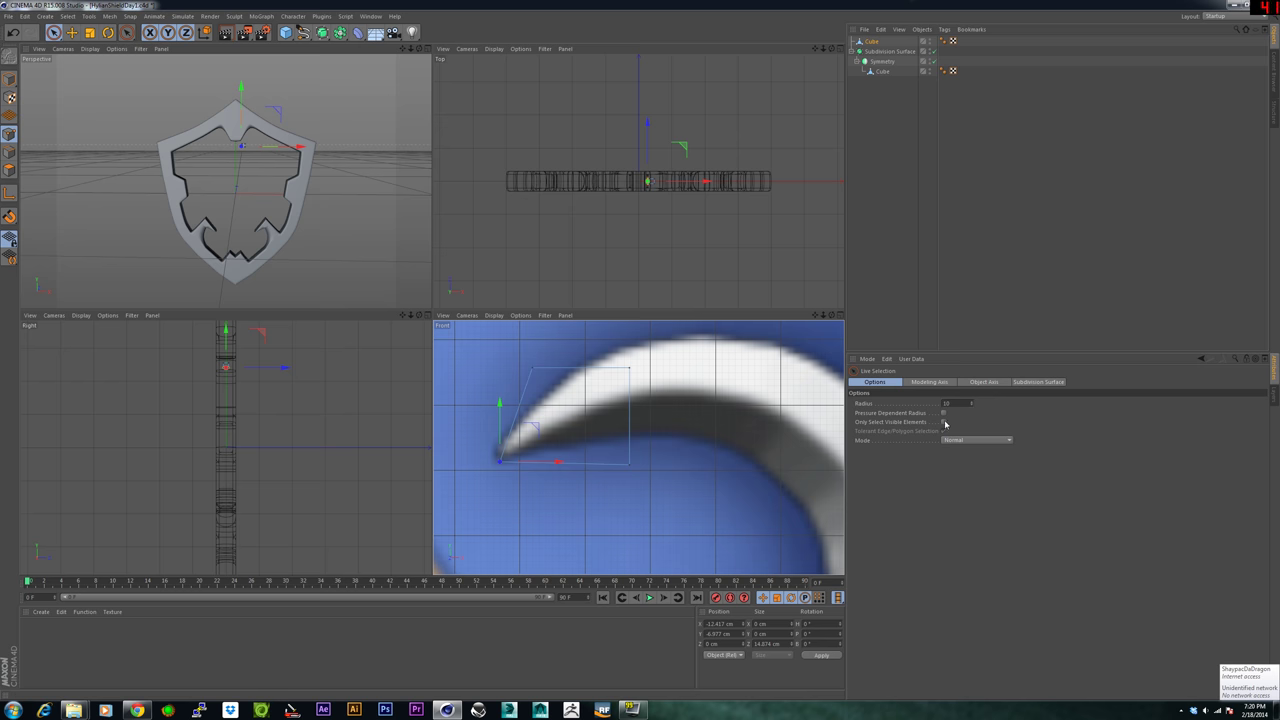
Move the cube's upper-left corner points down and outward to meet the horn's tip.
{"action": "left_click", "coordinate": [533, 369]}
{"action": "left_click_drag", "start_coordinate": [529, 333], "coordinate": [532, 391]}
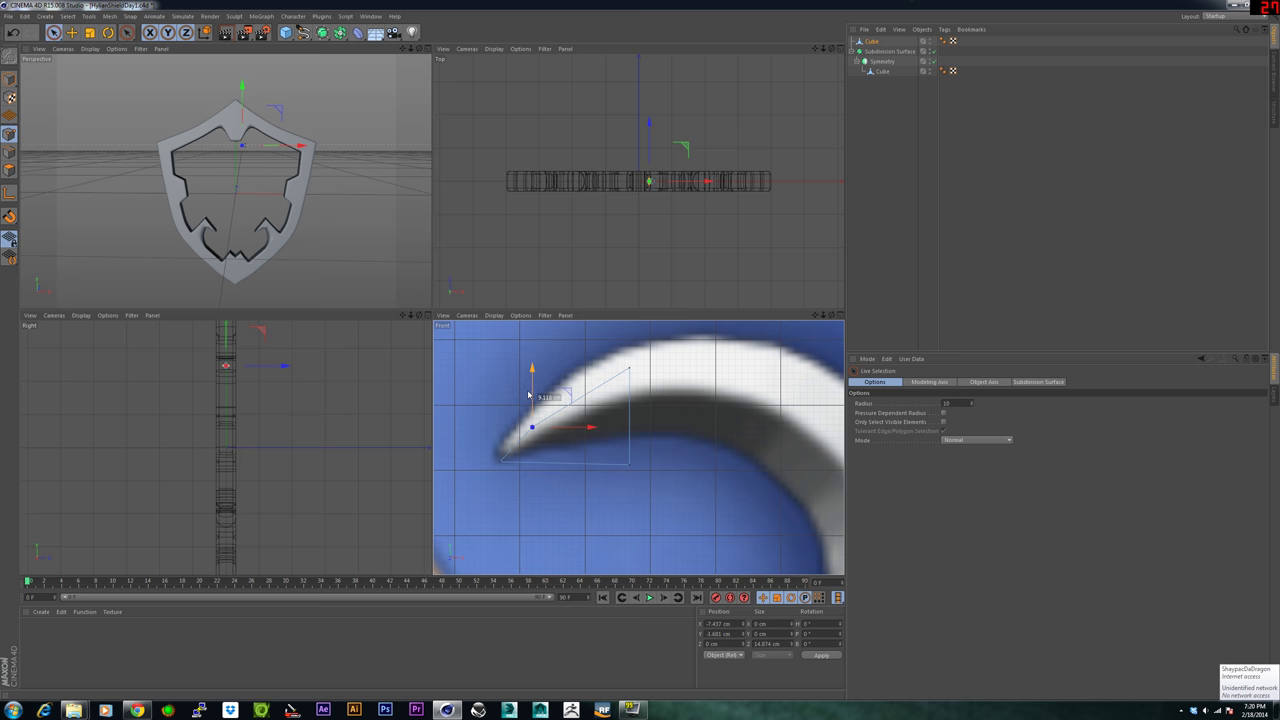
{"action": "left_click_drag", "start_coordinate": [591, 430], "coordinate": [555, 432]}
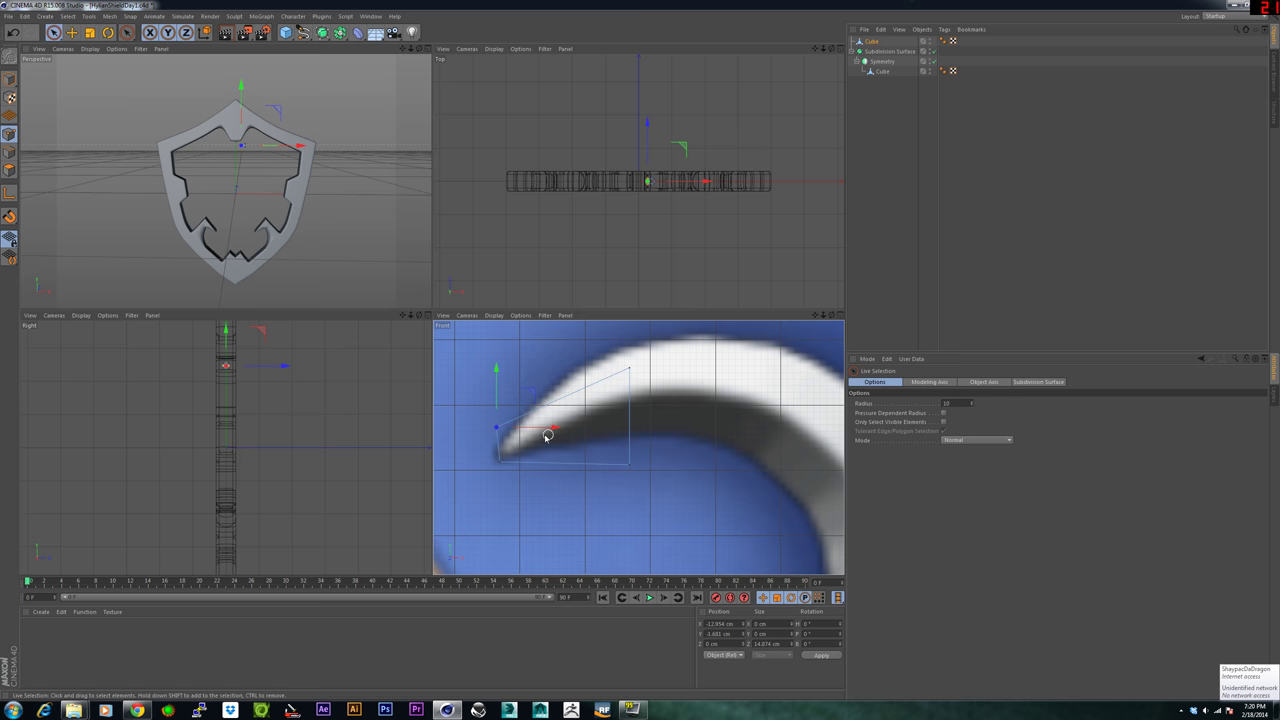
{"action": "left_click_drag", "start_coordinate": [496, 371], "coordinate": [494, 393]}
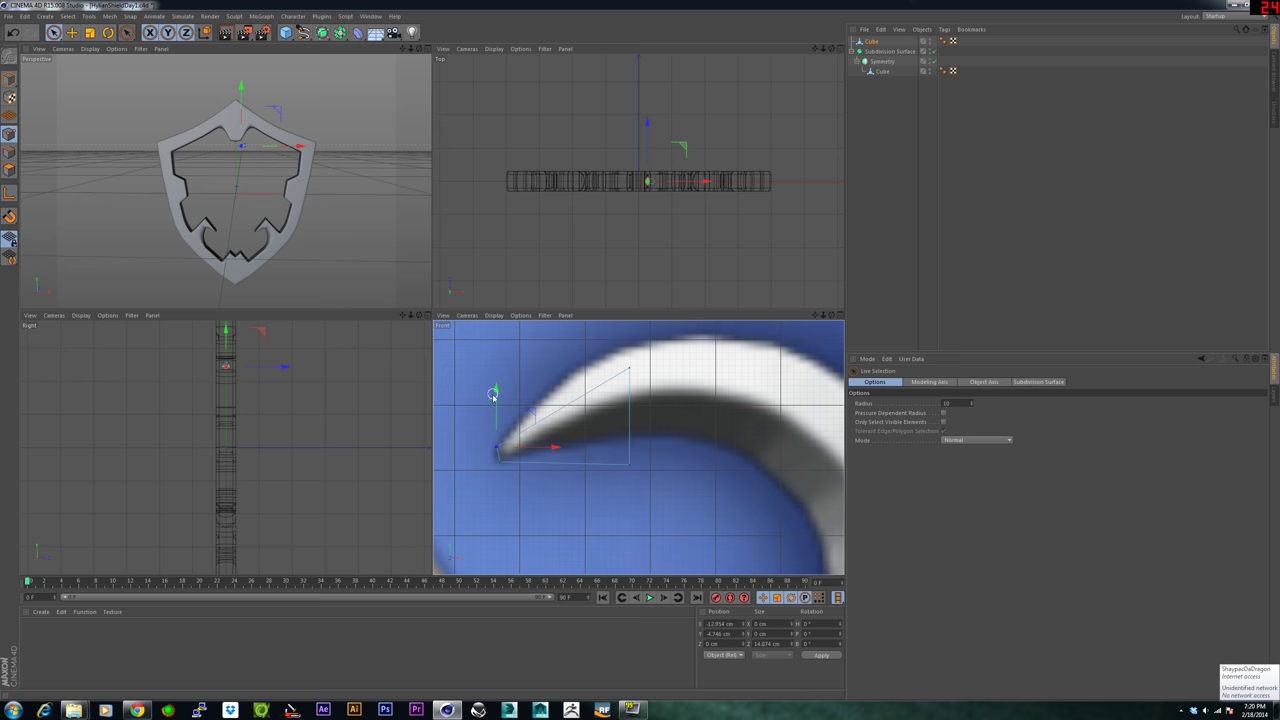
Try moving an upper tip point with Only Select Visible Elements enabled, undo the move, and disable that option again.
{"action": "left_click", "coordinate": [503, 508]}
{"action": "left_click", "coordinate": [942, 422]}
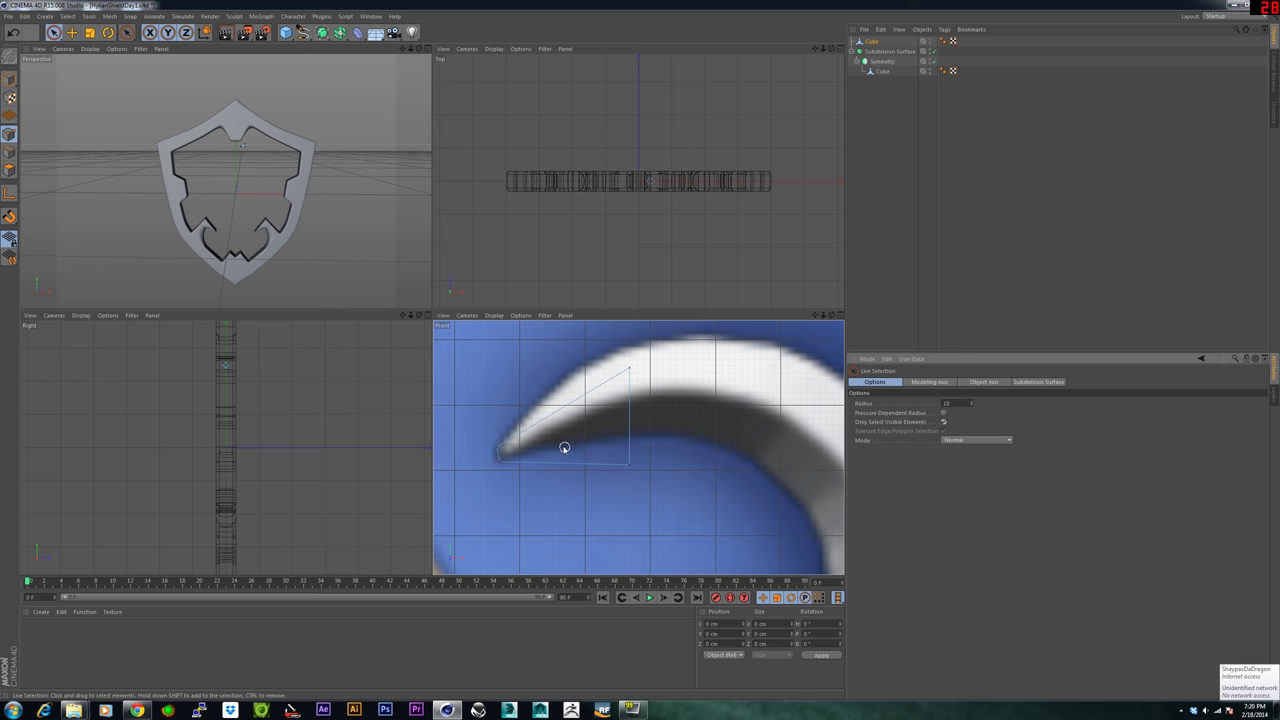
{"action": "left_click", "coordinate": [495, 446]}
{"action": "mouse_move", "coordinate": [555, 452]}
{"action": "left_mouse_down"}
{"action": "mouse_move", "coordinate": [533, 449]}
{"action": "mouse_move", "coordinate": [555, 454]}
{"action": "mouse_move", "coordinate": [542, 454]}
{"action": "left_mouse_up"}
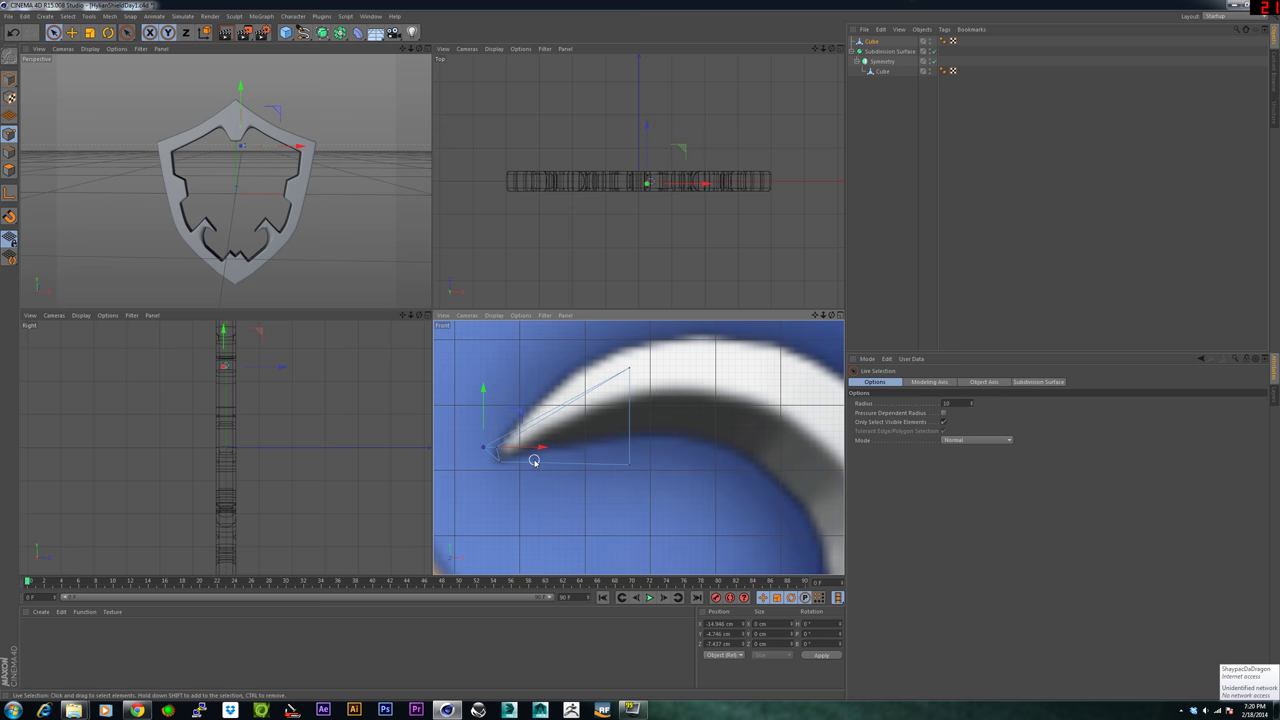
{"action": "key", "text": "ctrl+z"}
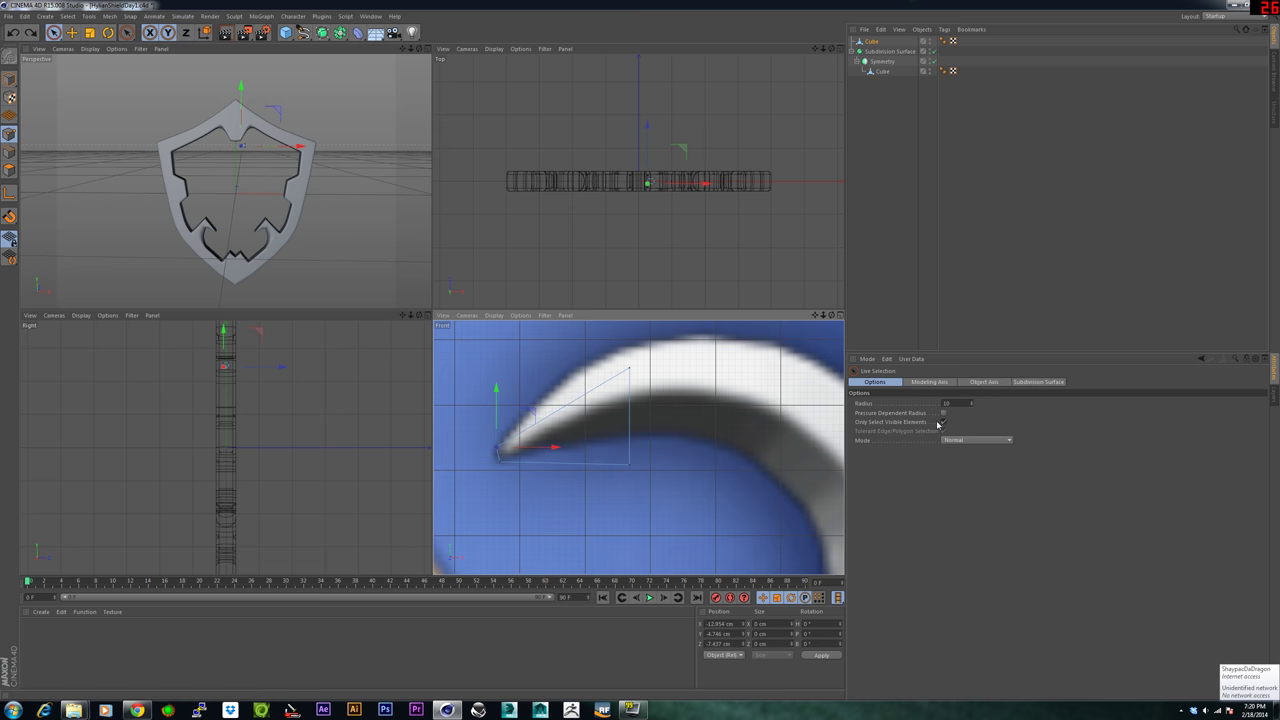
{"action": "left_click", "coordinate": [943, 421]}
Fine-tune the upper and lower point pairs at the horn's tip to fit the reference outline.
{"action": "left_click", "coordinate": [496, 452]}
{"action": "left_click_drag", "start_coordinate": [499, 398], "coordinate": [497, 393]}
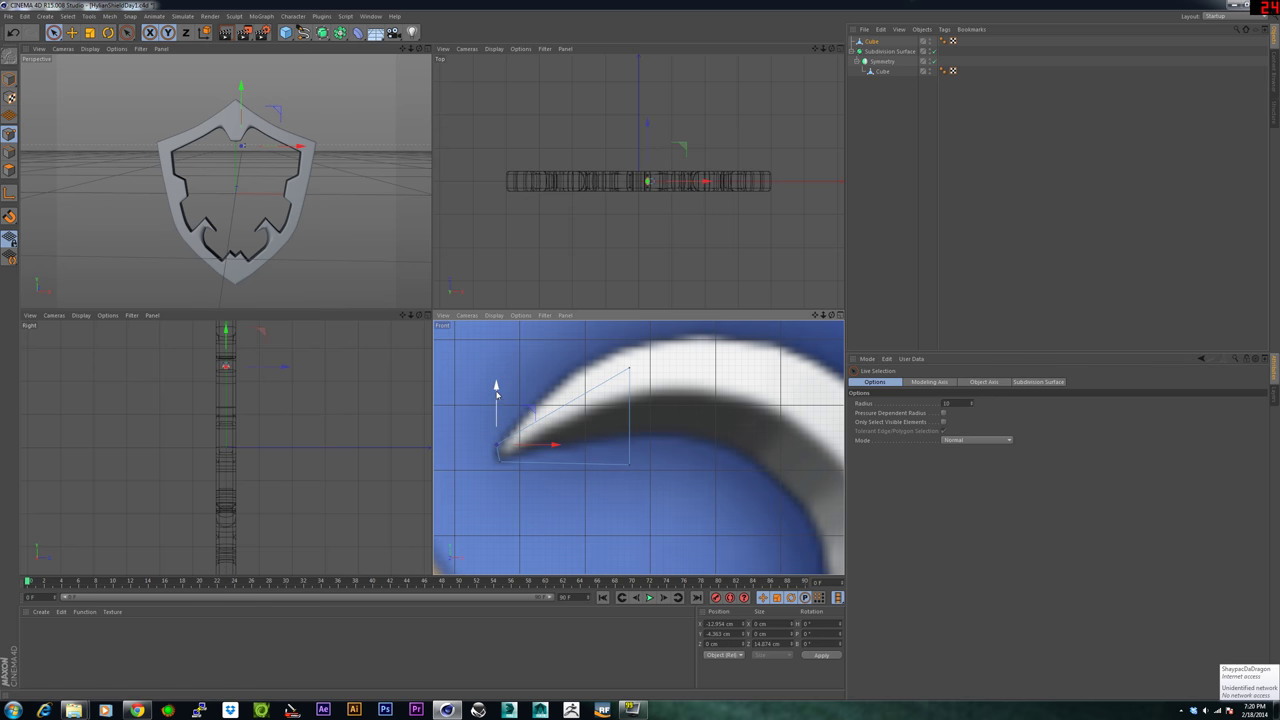
{"action": "left_click", "coordinate": [499, 462]}
{"action": "left_click_drag", "start_coordinate": [548, 463], "coordinate": [543, 463]}
Raise the block's upper-right and lower-right corner points to the horn's outer and inner edges.
{"action": "left_click", "coordinate": [628, 369]}
{"action": "left_click_drag", "start_coordinate": [629, 350], "coordinate": [629, 322]}
{"action": "left_click", "coordinate": [630, 463]}
{"action": "left_click_drag", "start_coordinate": [629, 414], "coordinate": [627, 385]}
Extrude the block's right end polygon twice along the horn, first straight sideways, and again down and outward around the curve.
{"action": "scroll", "coordinate": [632, 385], "scroll_direction": "down", "scroll_amount": 1}
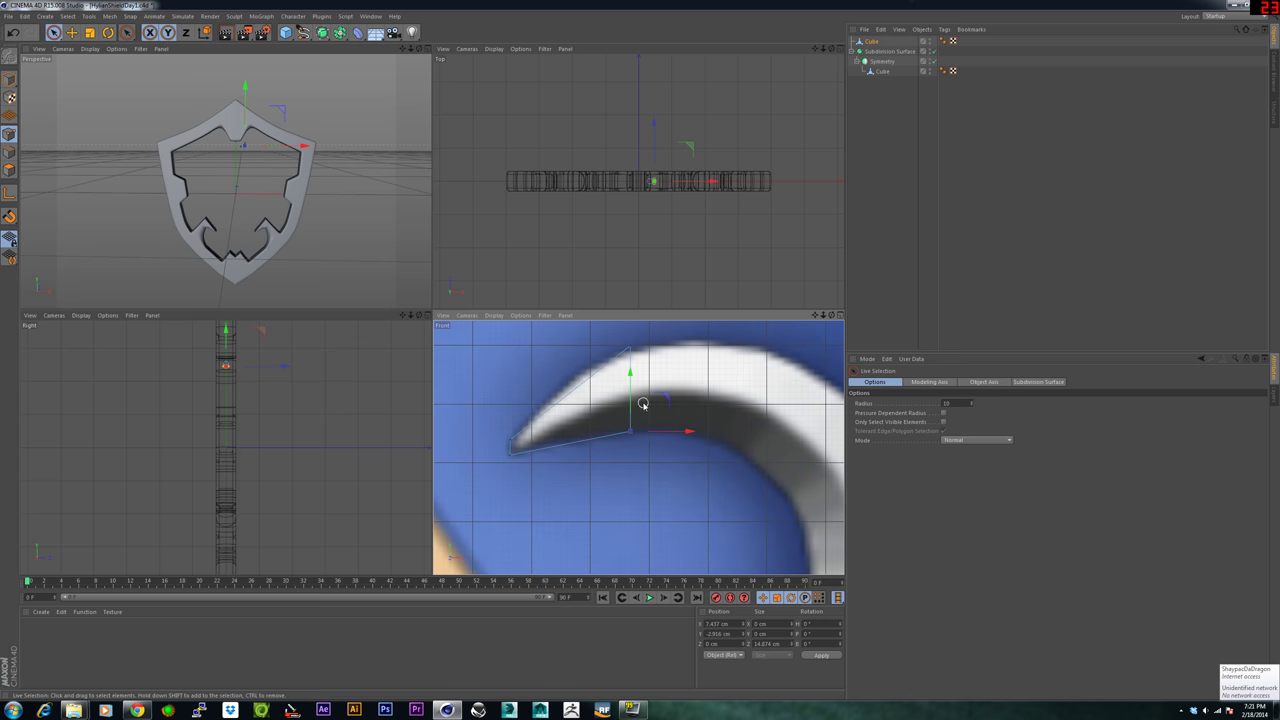
{"action": "middle_click_drag", "start_coordinate": [681, 422], "coordinate": [511, 444], "text": "alt"}
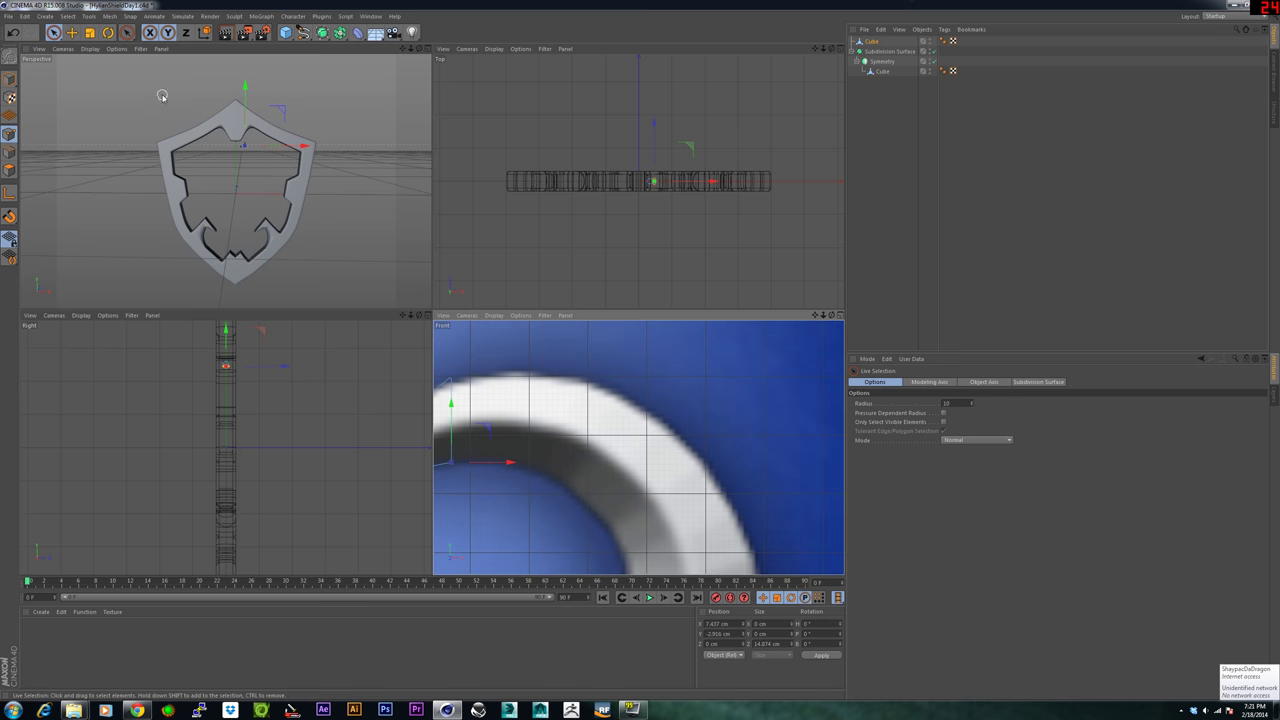
{"action": "scroll", "coordinate": [256, 147], "scroll_direction": "up", "scroll_amount": 10}
{"action": "left_click_drag", "start_coordinate": [243, 137], "coordinate": [147, 156], "text": "alt"}
{"action": "middle_click_drag", "start_coordinate": [342, 169], "coordinate": [308, 208], "text": "alt"}
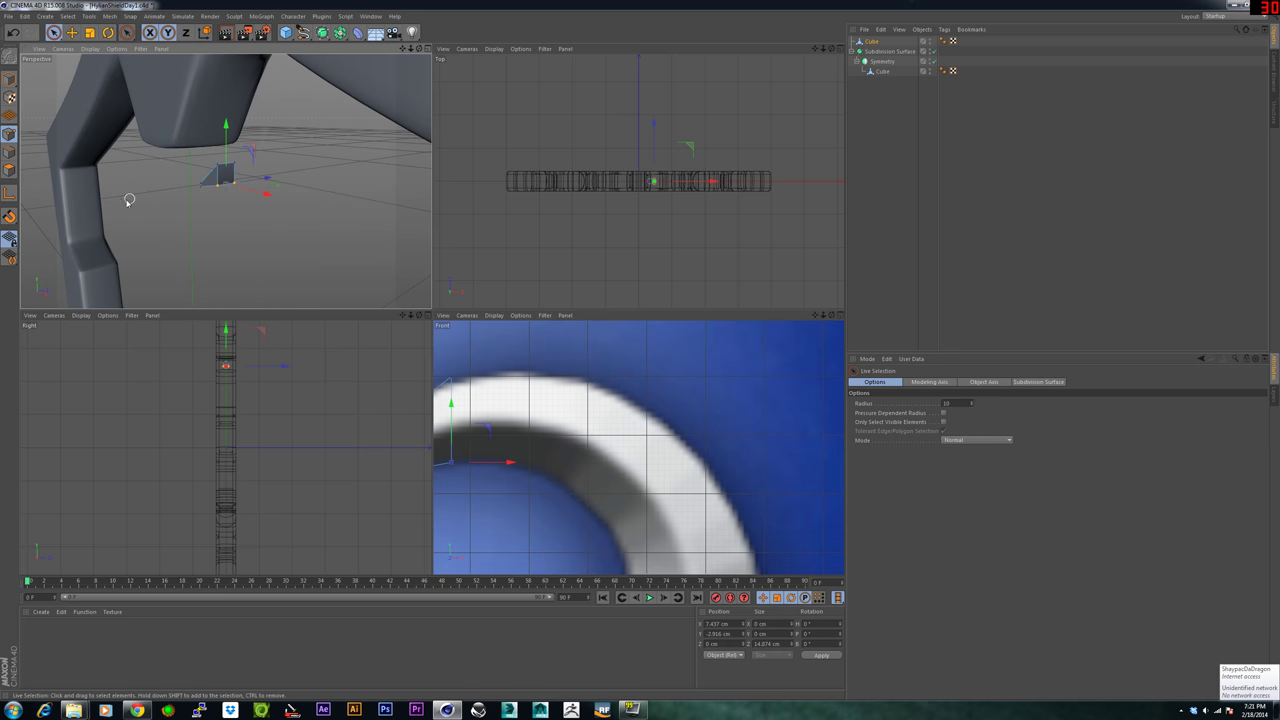
{"action": "left_click", "coordinate": [9, 170]}
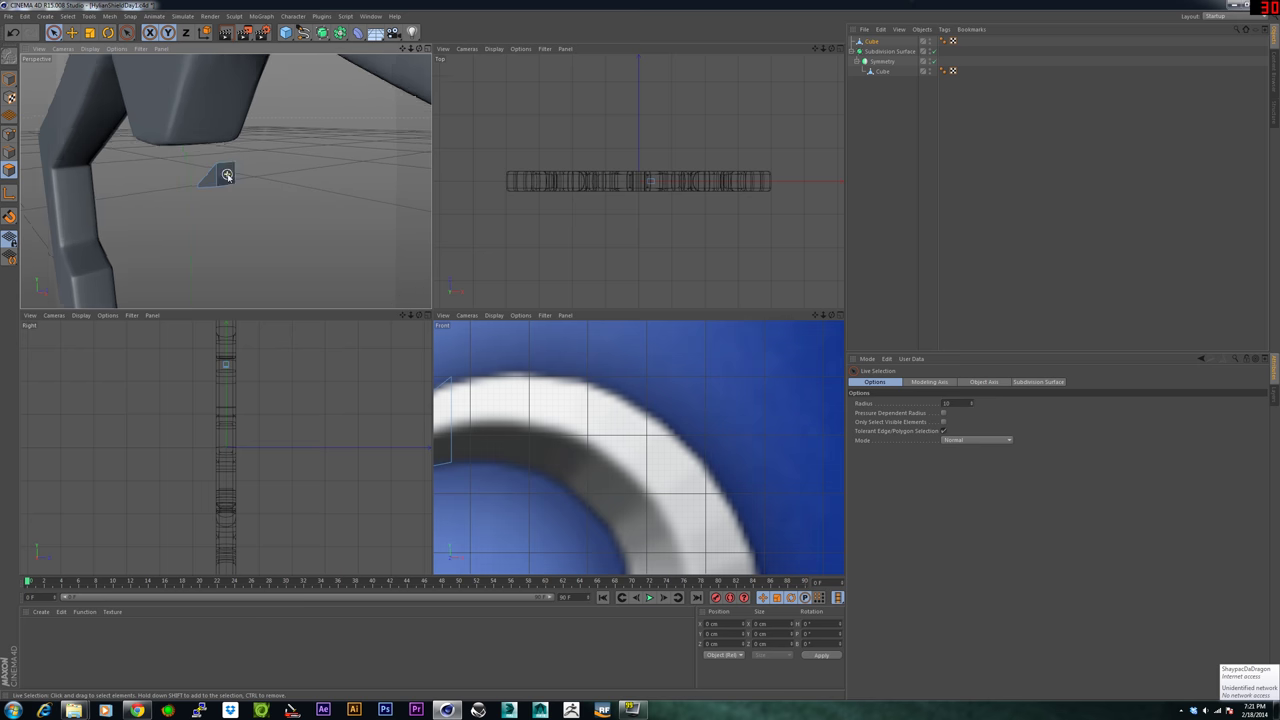
{"action": "scroll", "coordinate": [227, 176], "scroll_direction": "up", "scroll_amount": 2}
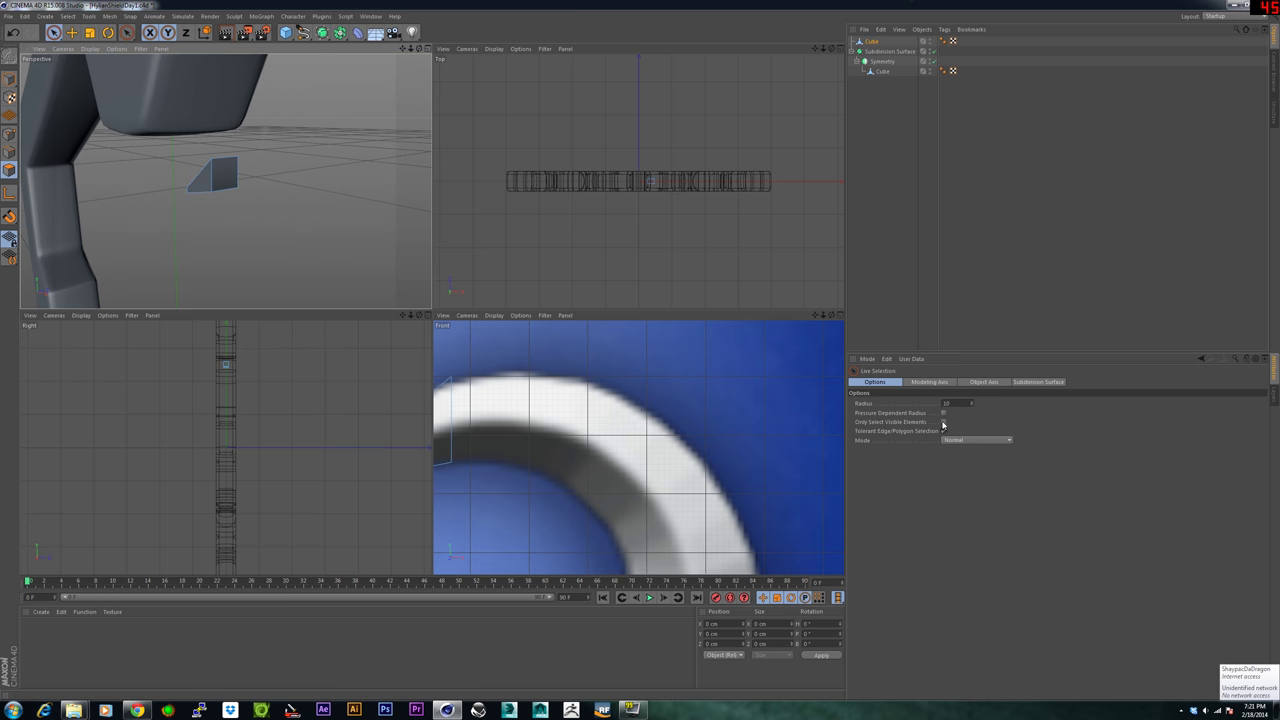
{"action": "left_click", "coordinate": [224, 175]}
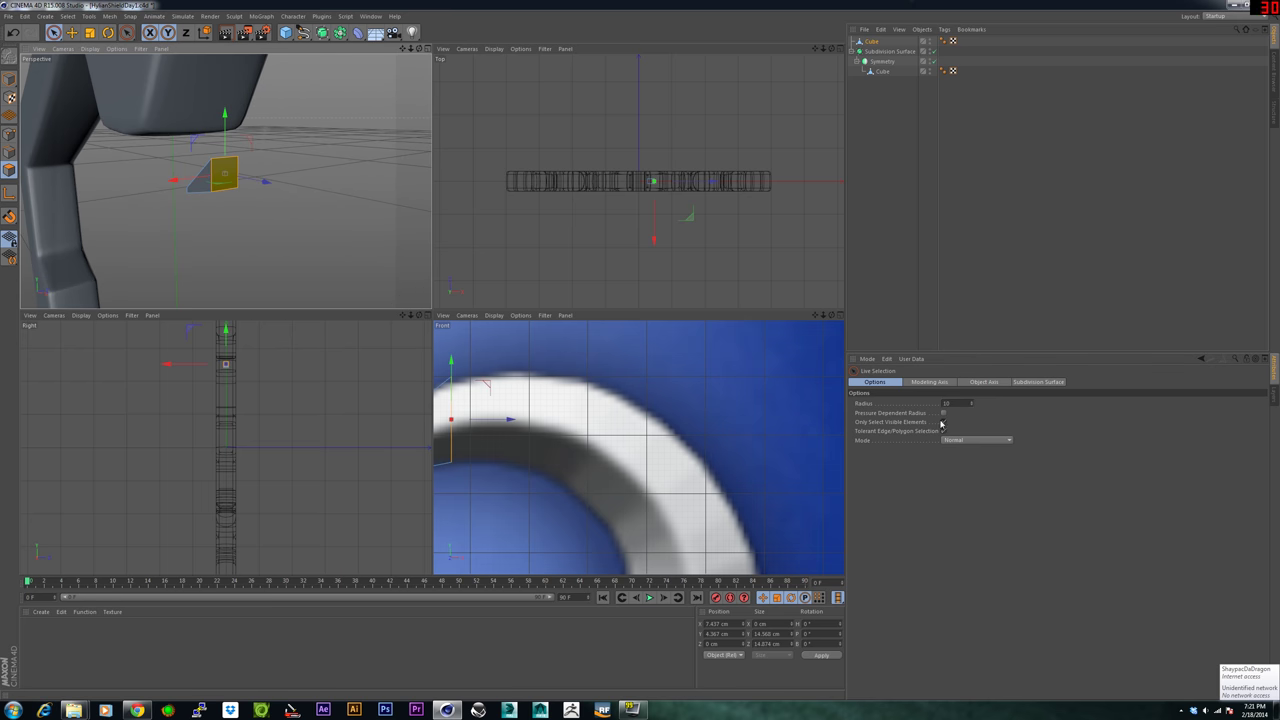
{"action": "scroll", "coordinate": [517, 457], "scroll_direction": "down", "scroll_amount": 3}
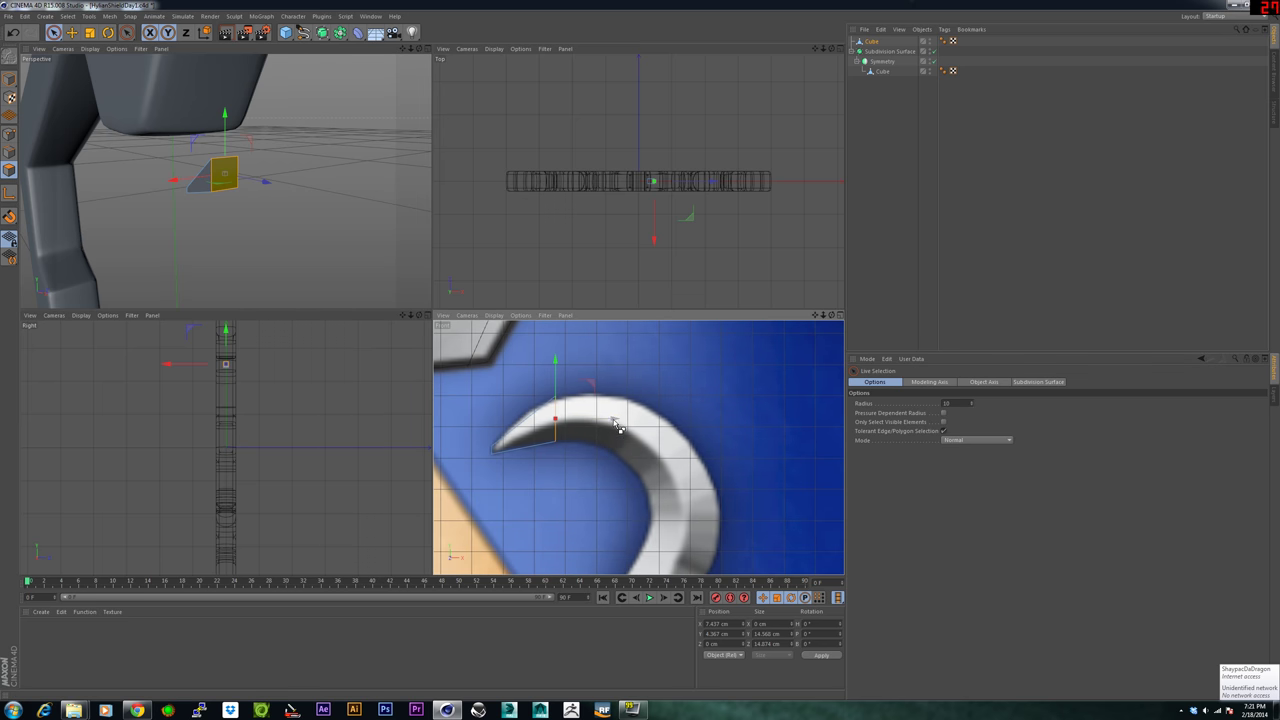
{"action": "left_click_drag", "start_coordinate": [614, 423], "coordinate": [681, 428], "text": "ctrl"}
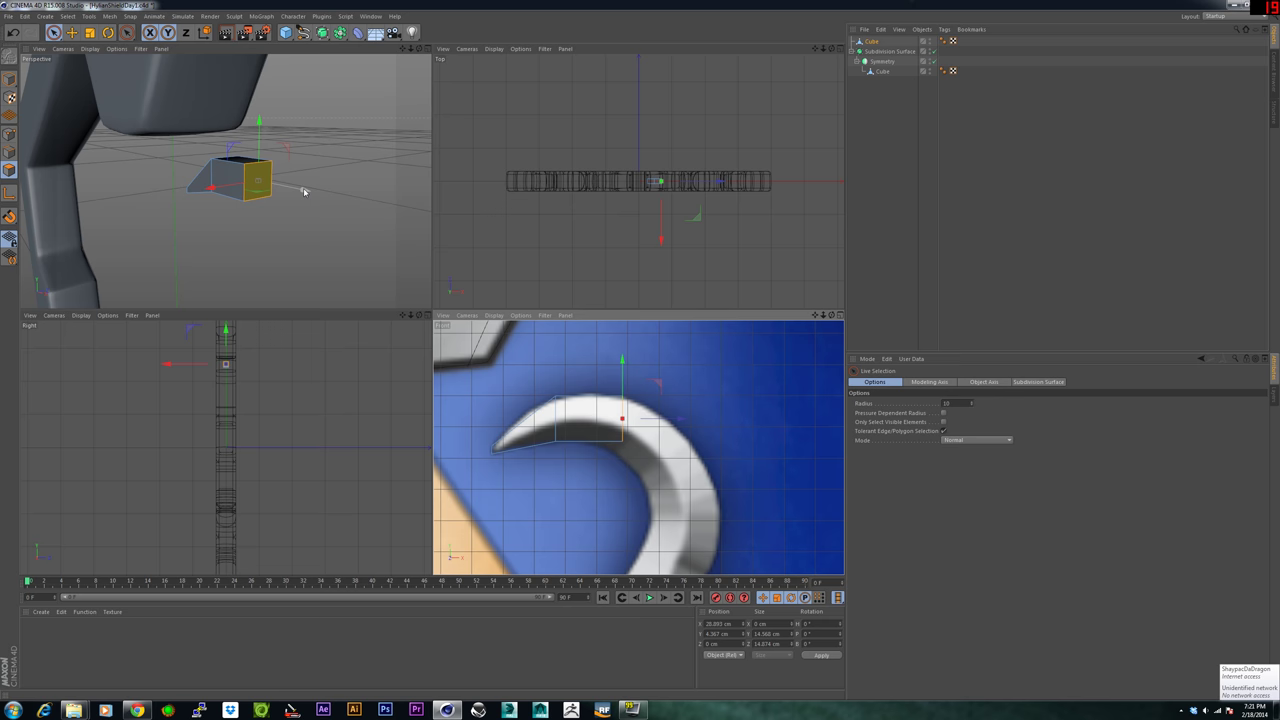
{"action": "left_click_drag", "start_coordinate": [304, 191], "coordinate": [367, 213], "text": "ctrl"}
{"action": "left_click_drag", "start_coordinate": [312, 131], "coordinate": [285, 233], "text": "ctrl"}
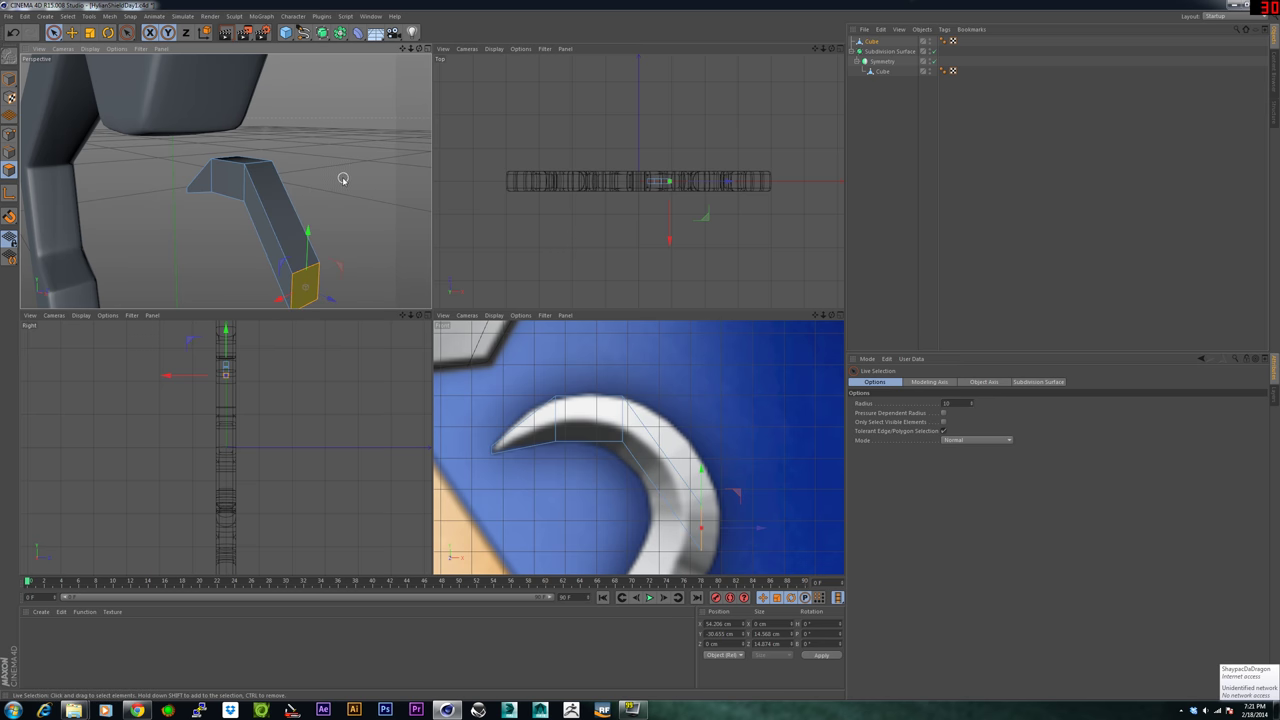
Use the Knife in Line mode to cut across the middle of the first extruded segment and at intervals along the curved one.
{"action": "key", "text": "k"}
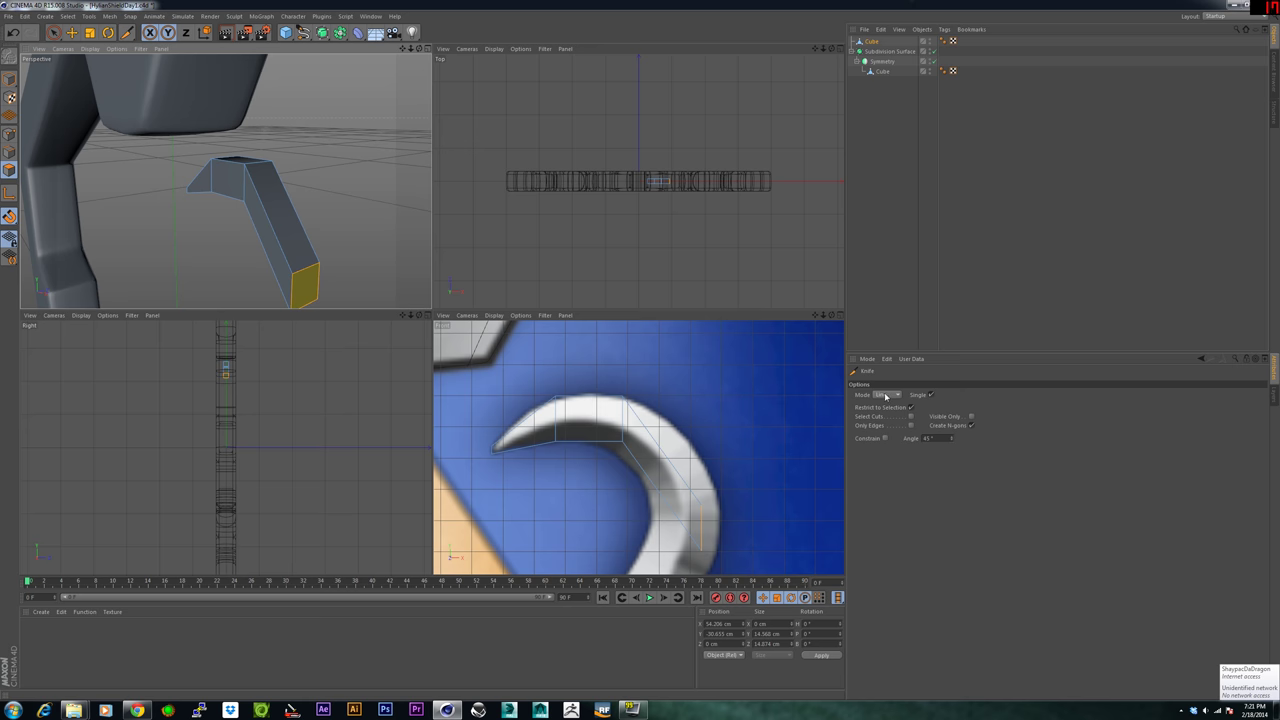
{"action": "left_click", "coordinate": [589, 395]}
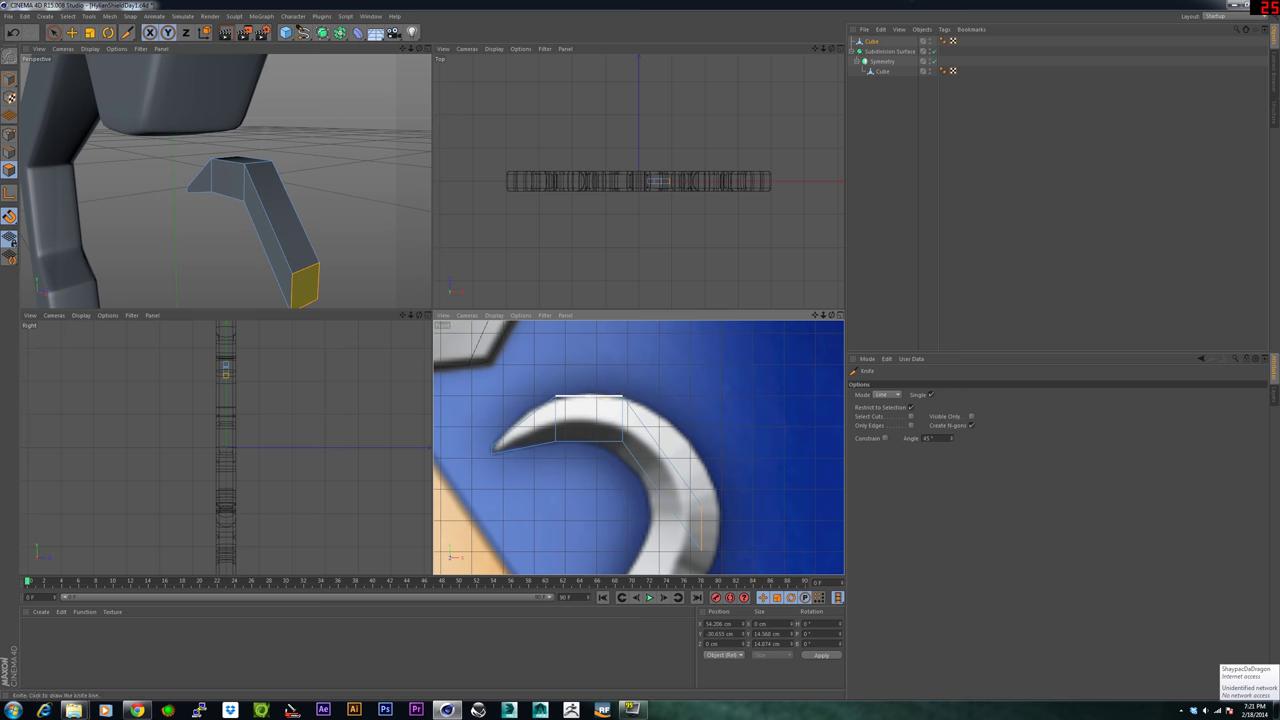
{"action": "left_click", "coordinate": [10, 135]}
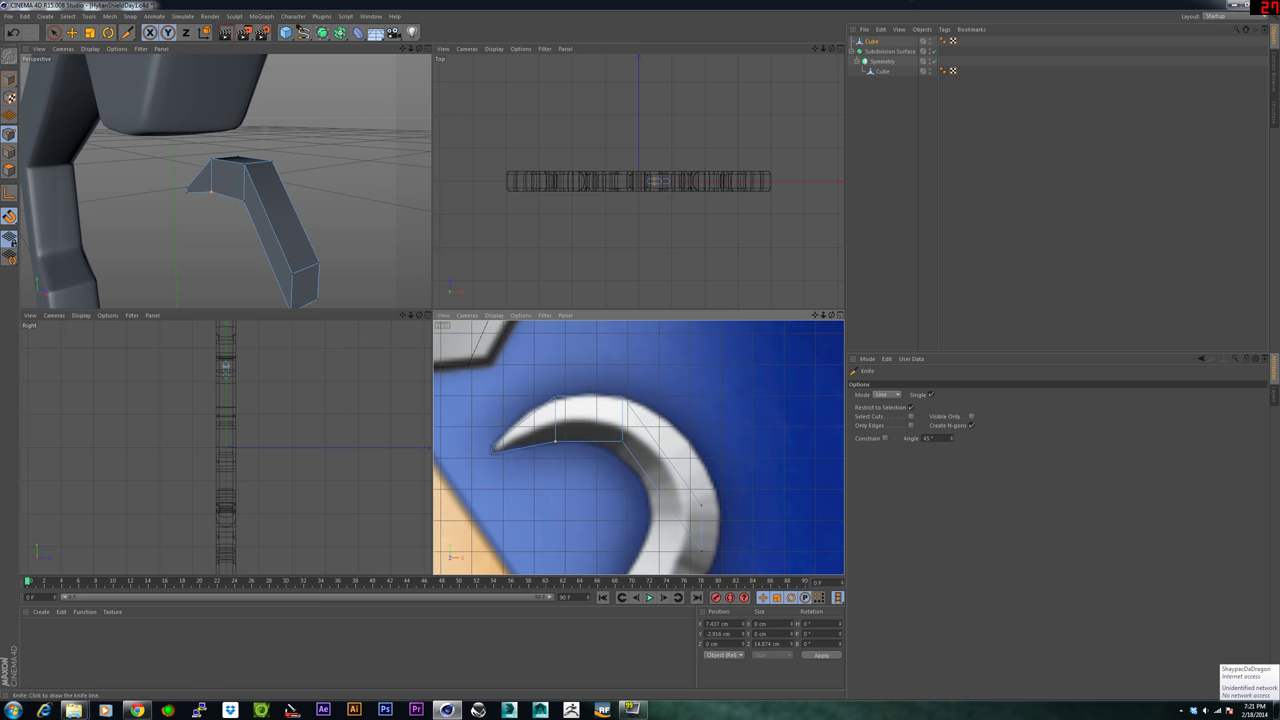
{"action": "left_click_drag", "start_coordinate": [589, 382], "coordinate": [589, 527], "text": "shift"}
{"action": "mouse_move", "coordinate": [643, 500]}
{"action": "left_mouse_down"}
{"action": "mouse_move", "coordinate": [698, 469]}
{"action": "mouse_move", "coordinate": [648, 417]}
{"action": "left_mouse_up"}
{"action": "left_click", "coordinate": [55, 33]}
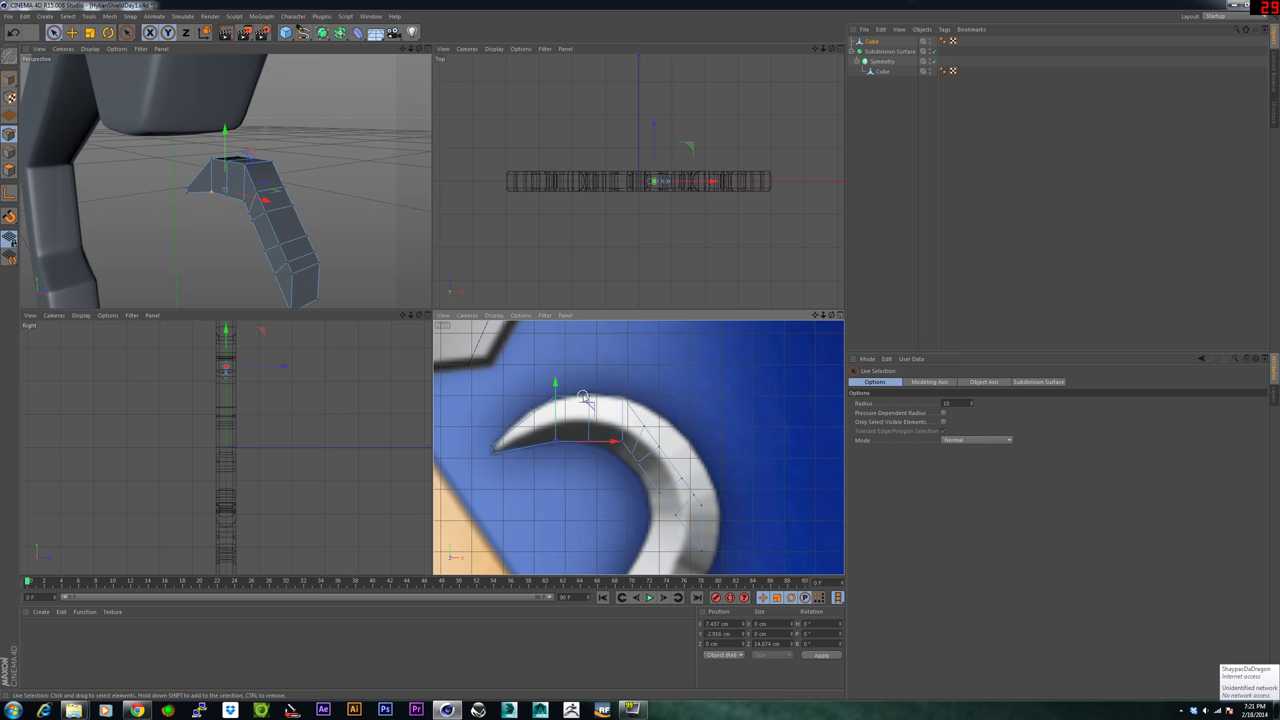
Shift the points of the first segment's middle cut and the block's upper-left pair onto the horn's outline.
{"action": "left_click", "coordinate": [590, 398]}
{"action": "left_click_drag", "start_coordinate": [589, 346], "coordinate": [588, 342]}
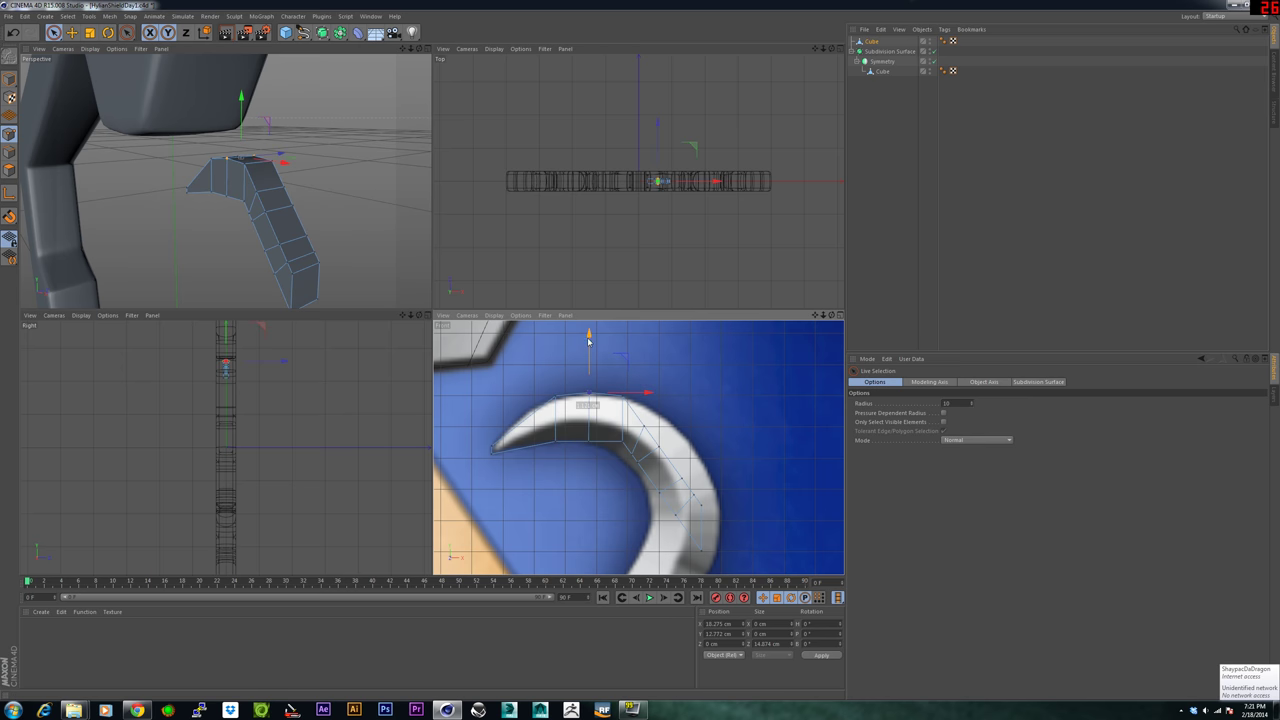
{"action": "left_click", "coordinate": [590, 440]}
{"action": "left_click_drag", "start_coordinate": [588, 396], "coordinate": [584, 399]}
{"action": "left_click", "coordinate": [588, 394]}
{"action": "left_click_drag", "start_coordinate": [544, 342], "coordinate": [545, 348]}
{"action": "left_click_drag", "start_coordinate": [599, 407], "coordinate": [594, 407]}
{"action": "left_click", "coordinate": [594, 406]}
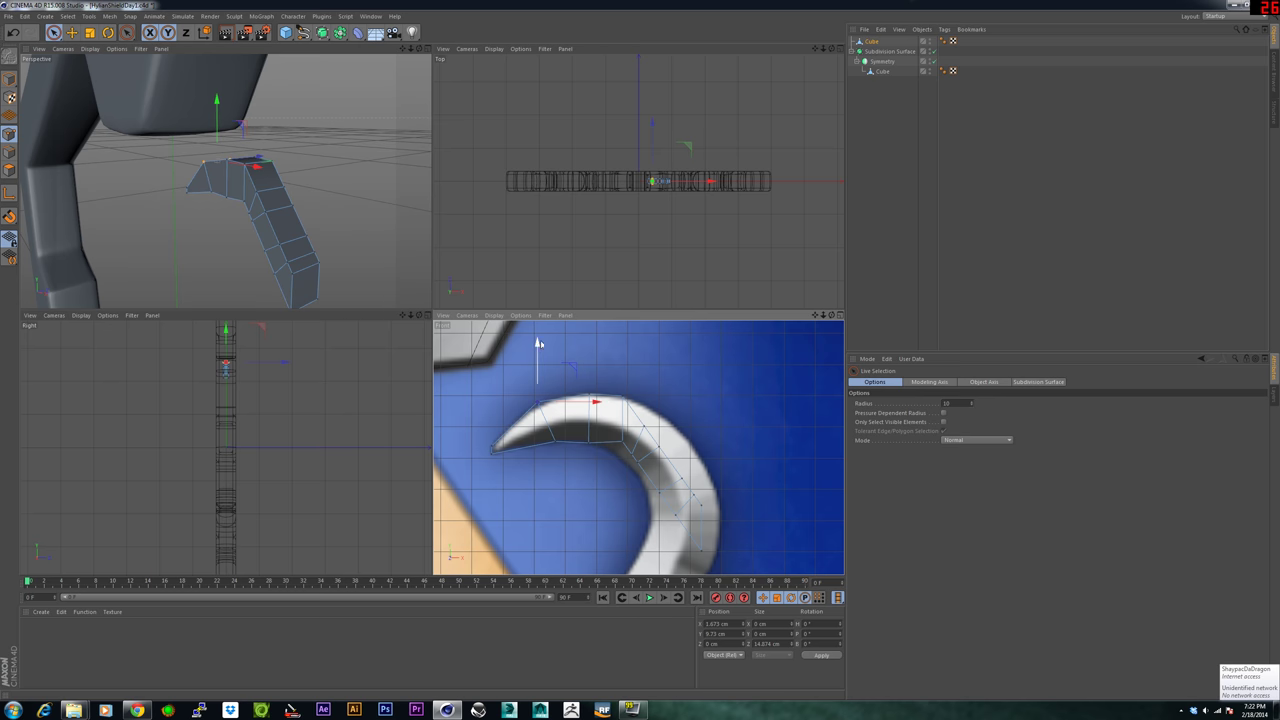
{"action": "left_click_drag", "start_coordinate": [537, 350], "coordinate": [537, 348]}
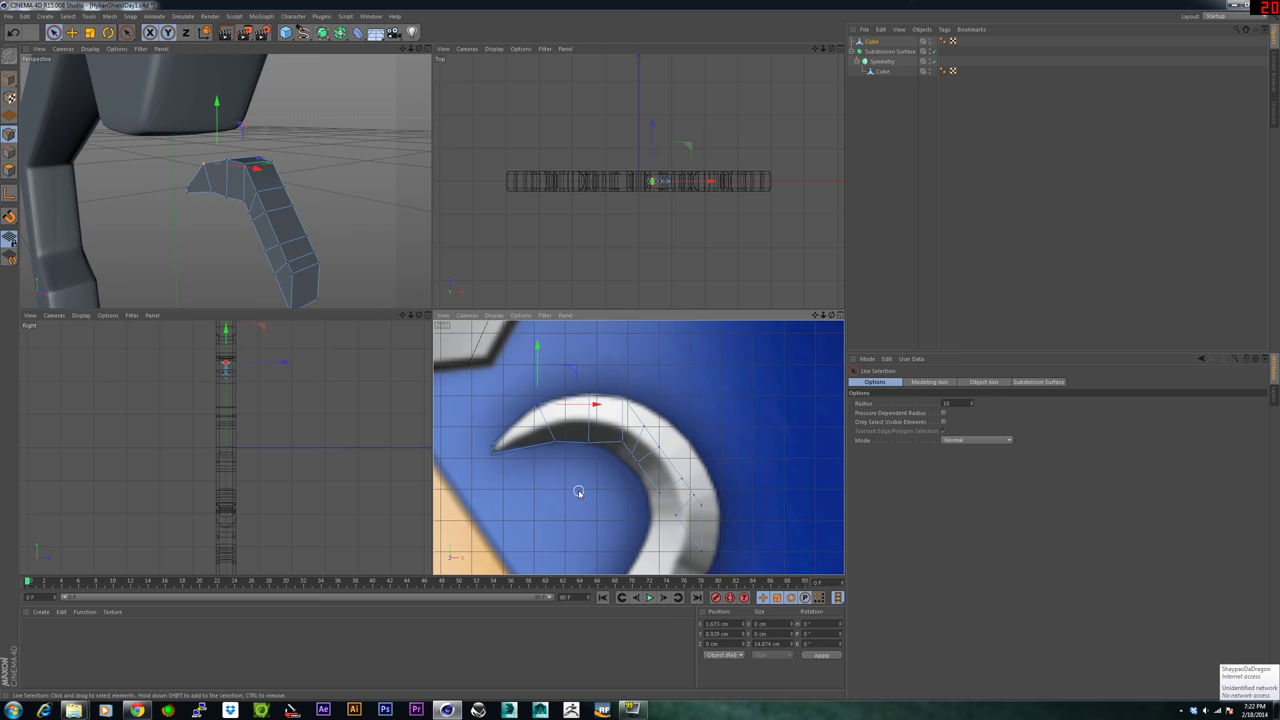
Use the Knife to cut across the segment near the horn's tip, and raise the cut's upper points to the outer edge.
{"action": "key", "text": "k"}
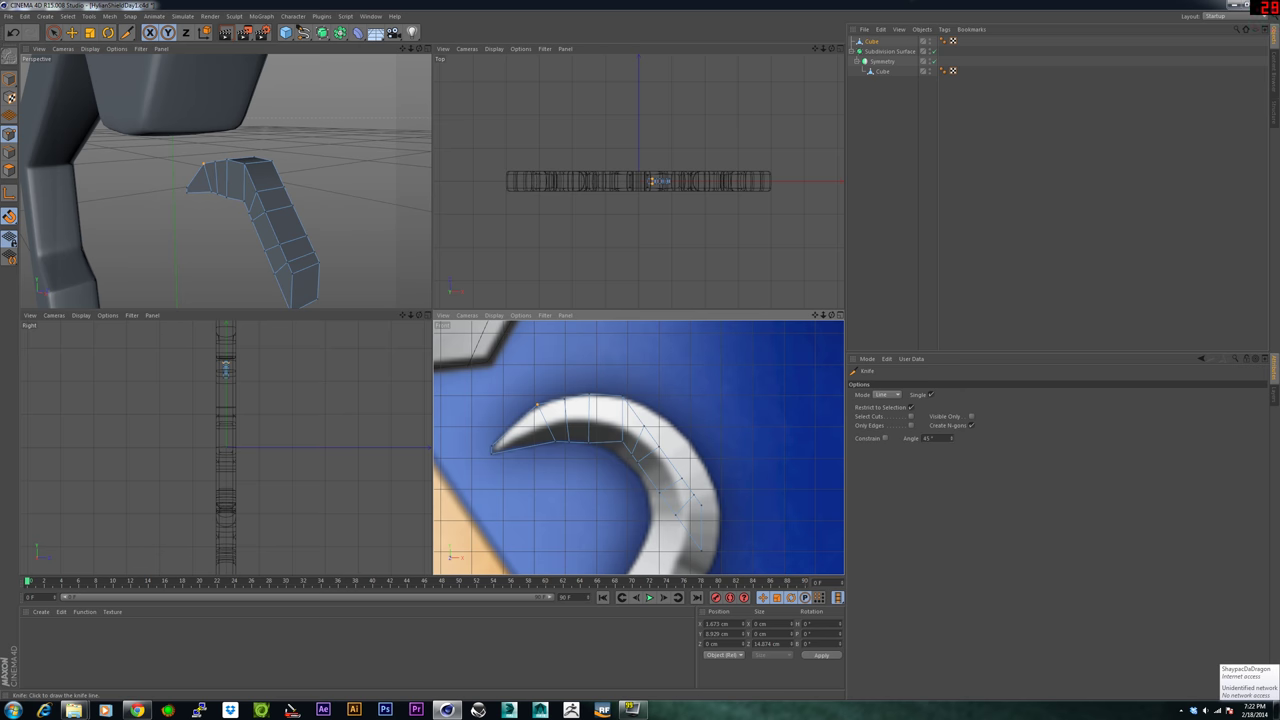
{"action": "key", "text": "space"}
{"action": "left_click", "coordinate": [566, 409]}
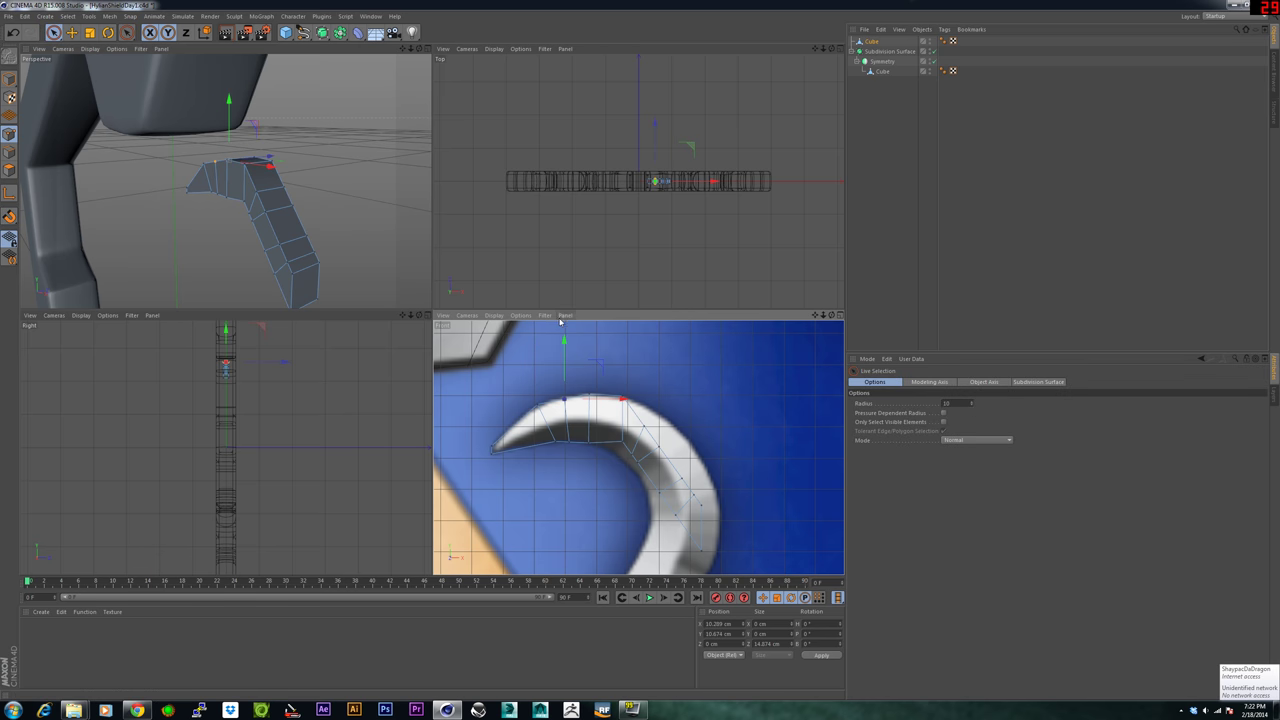
{"action": "left_click_drag", "start_coordinate": [564, 336], "coordinate": [566, 340]}
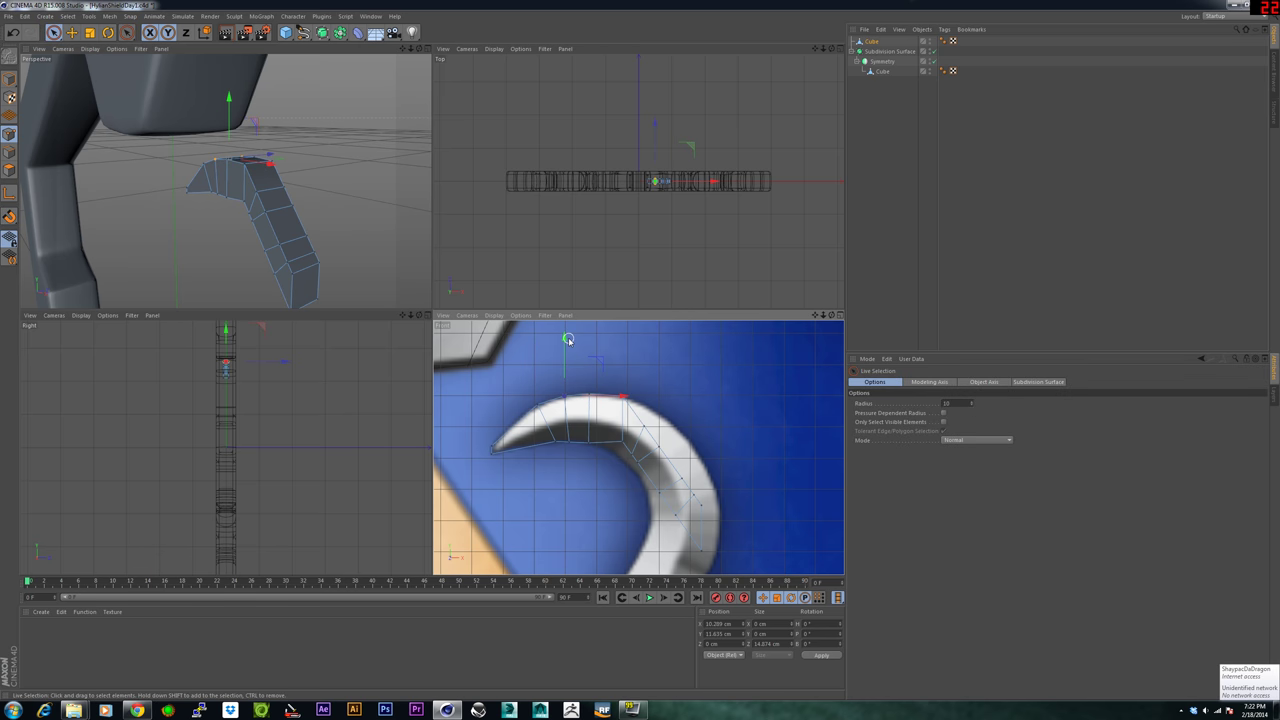
Fit the inner points where the curved segment begins to the horn's inner edge, and raise the next cut's outer points to the outer edge.
{"action": "left_click", "coordinate": [621, 445]}
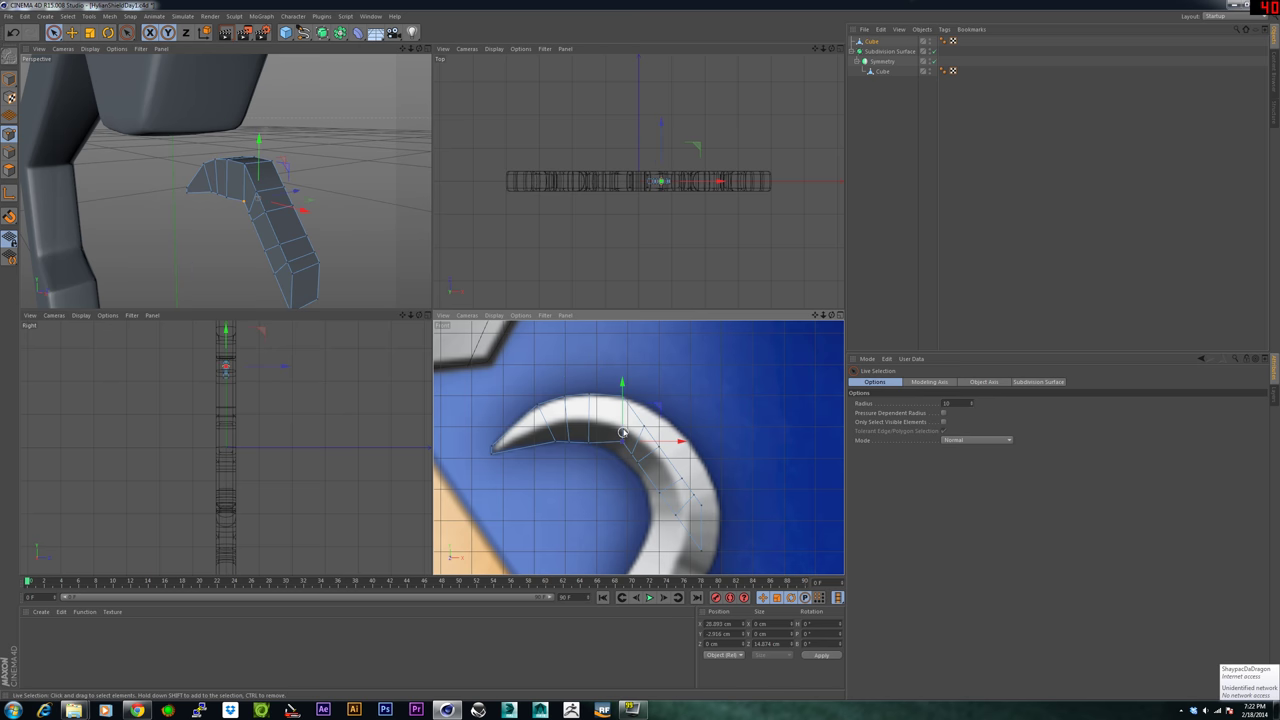
{"action": "left_click_drag", "start_coordinate": [620, 385], "coordinate": [619, 403]}
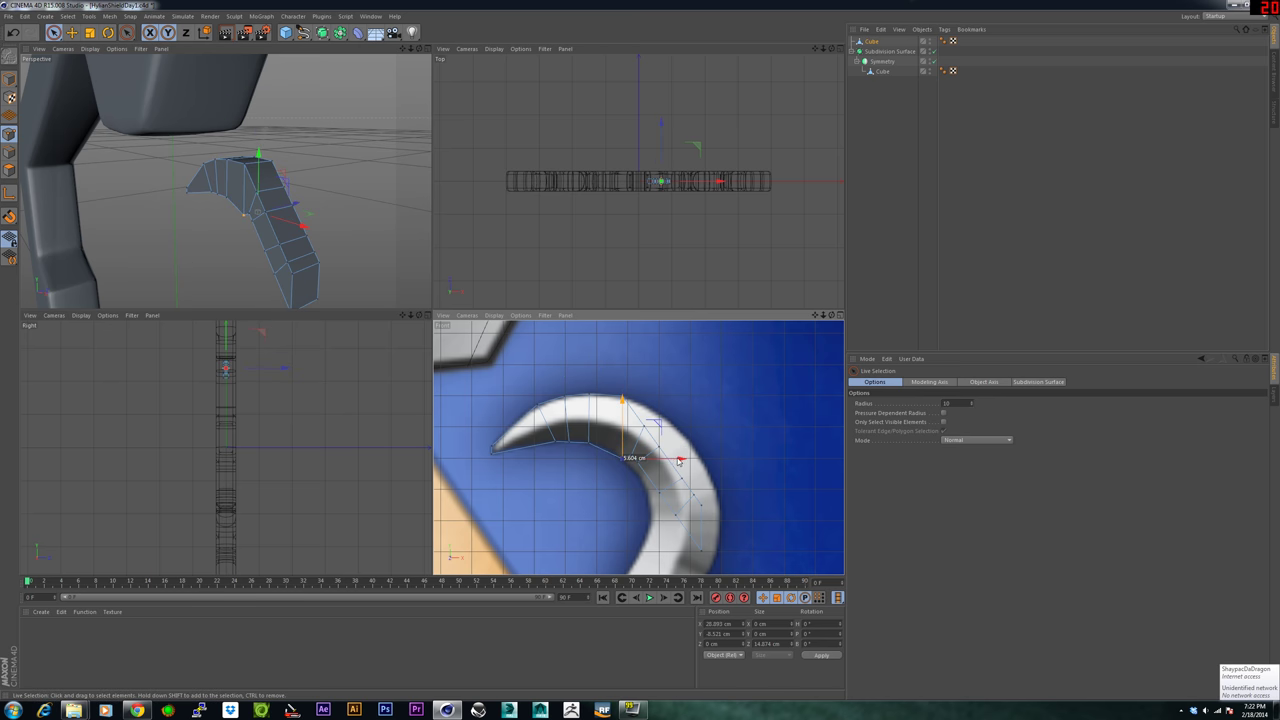
{"action": "left_click_drag", "start_coordinate": [679, 461], "coordinate": [674, 462]}
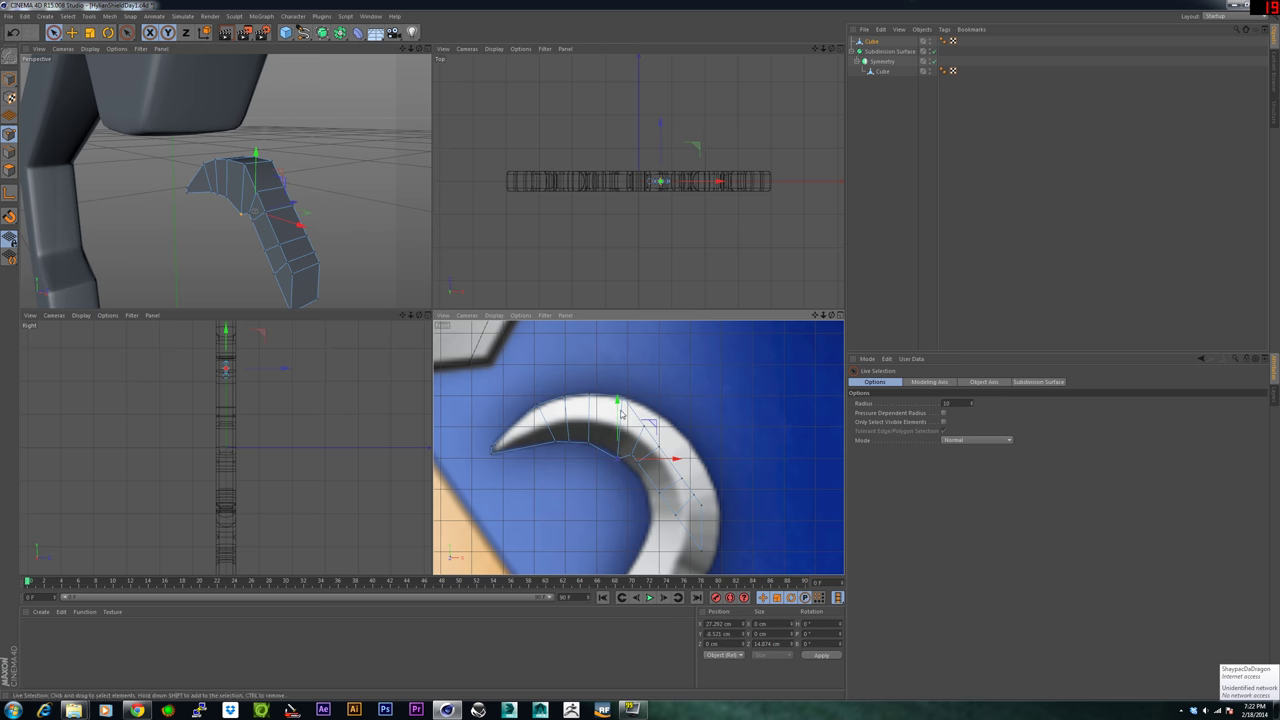
{"action": "left_click_drag", "start_coordinate": [620, 411], "coordinate": [620, 402]}
{"action": "left_click_drag", "start_coordinate": [672, 452], "coordinate": [667, 452]}
{"action": "left_click", "coordinate": [645, 426]}
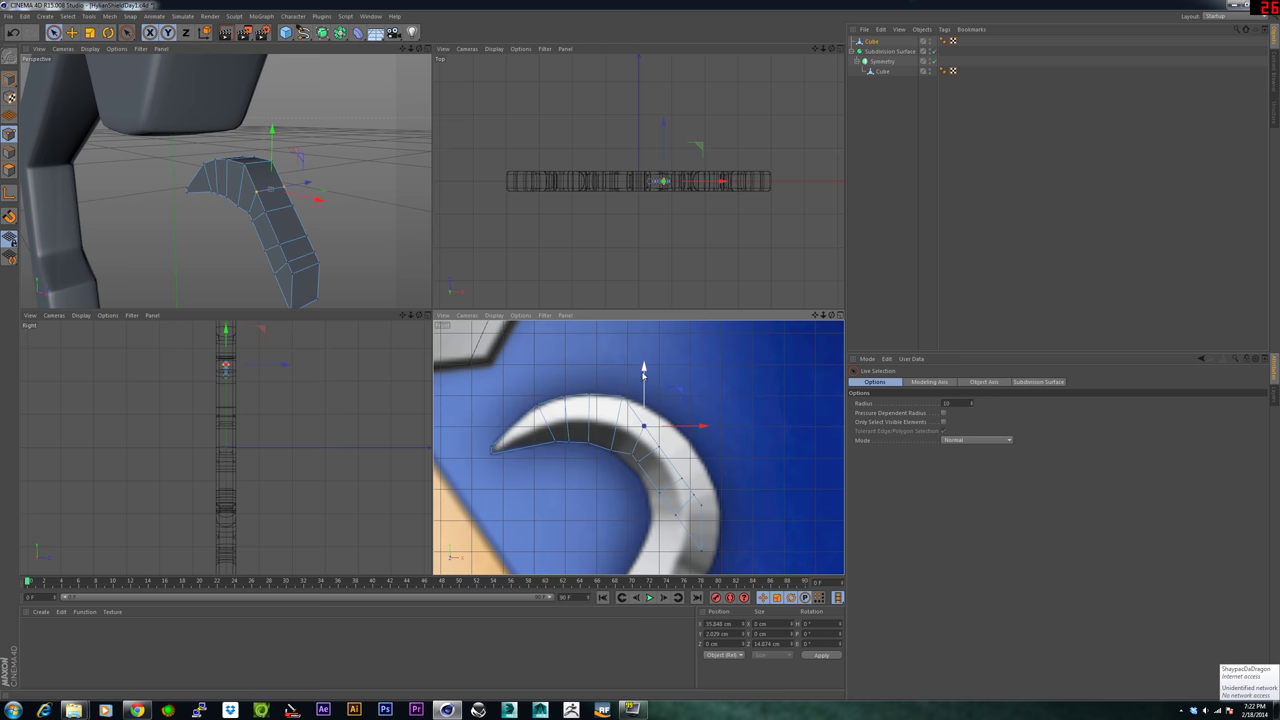
{"action": "left_click_drag", "start_coordinate": [643, 372], "coordinate": [645, 351]}
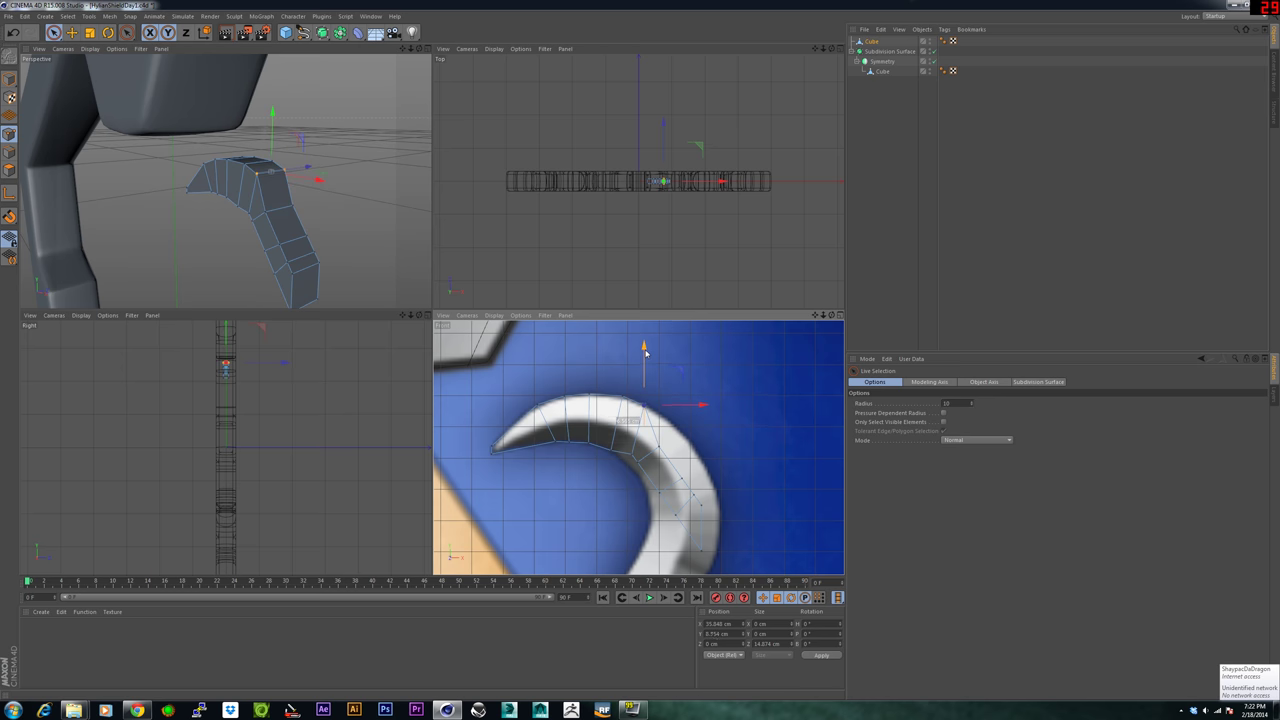
Lower the following inner points along the horn's inner edge, and move the next outer points up and outward to the outer edge.
{"action": "left_click", "coordinate": [632, 455]}
{"action": "left_click_drag", "start_coordinate": [631, 401], "coordinate": [639, 425]}
{"action": "left_click", "coordinate": [638, 463]}
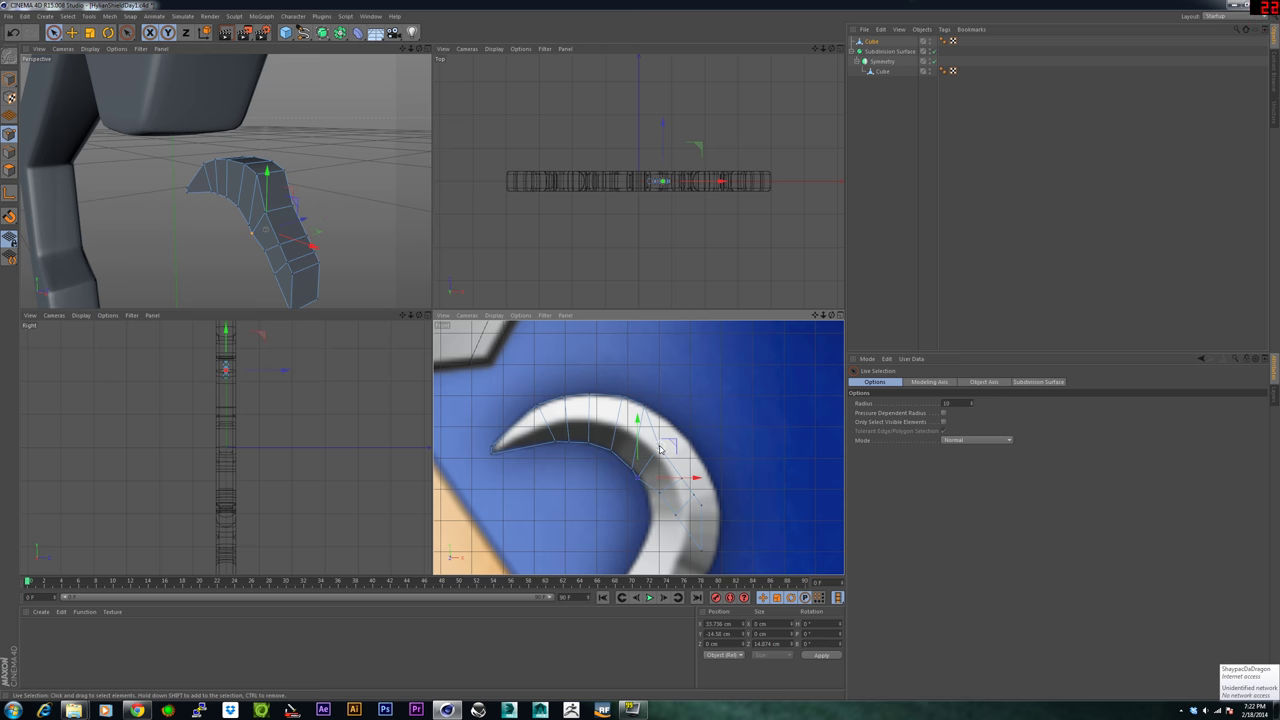
{"action": "left_click", "coordinate": [659, 447]}
{"action": "left_click_drag", "start_coordinate": [660, 391], "coordinate": [658, 358]}
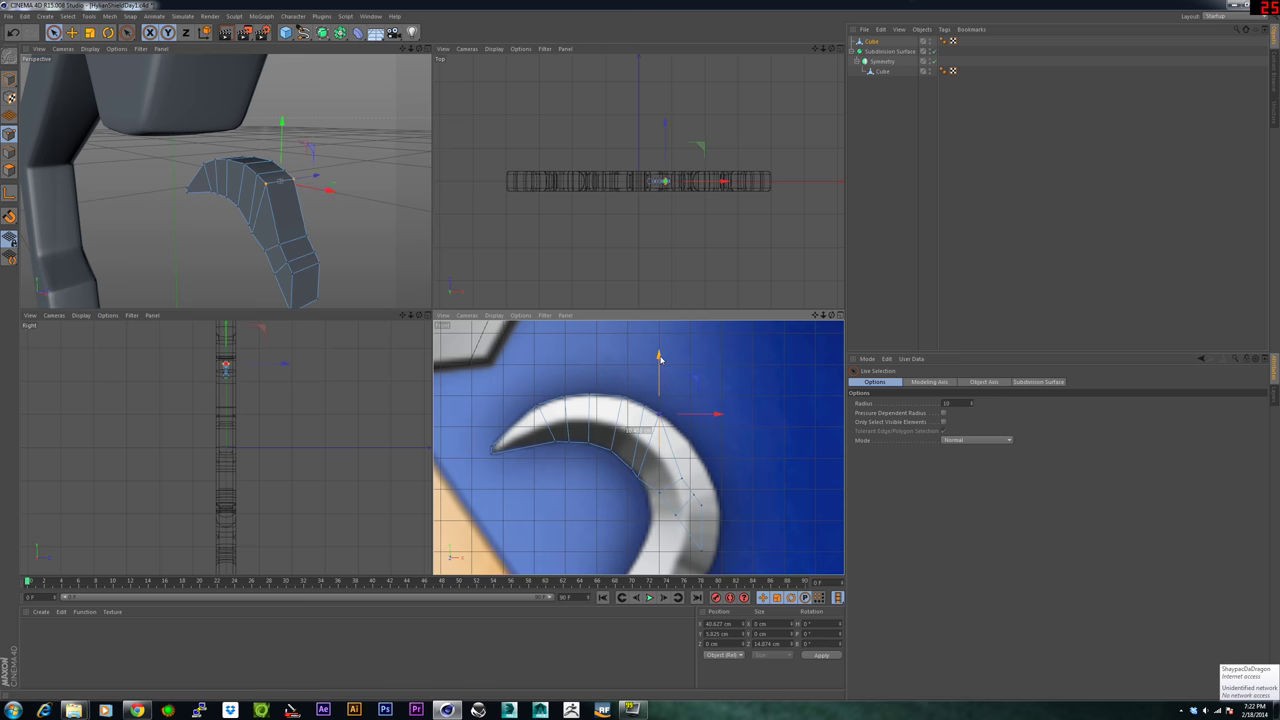
{"action": "left_click_drag", "start_coordinate": [691, 418], "coordinate": [695, 418]}
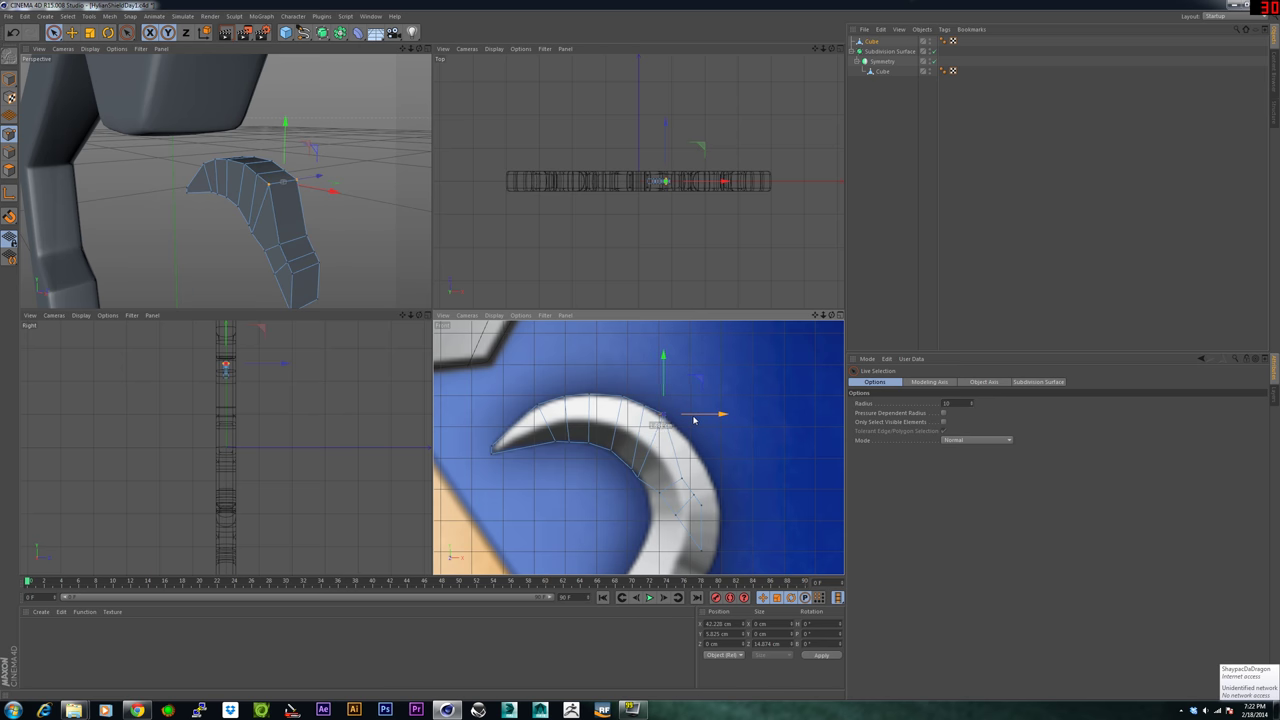
Fit the next outer and inner point pairs around the upper-right bend to the horn's outer and inner edges.
{"action": "left_click", "coordinate": [684, 480]}
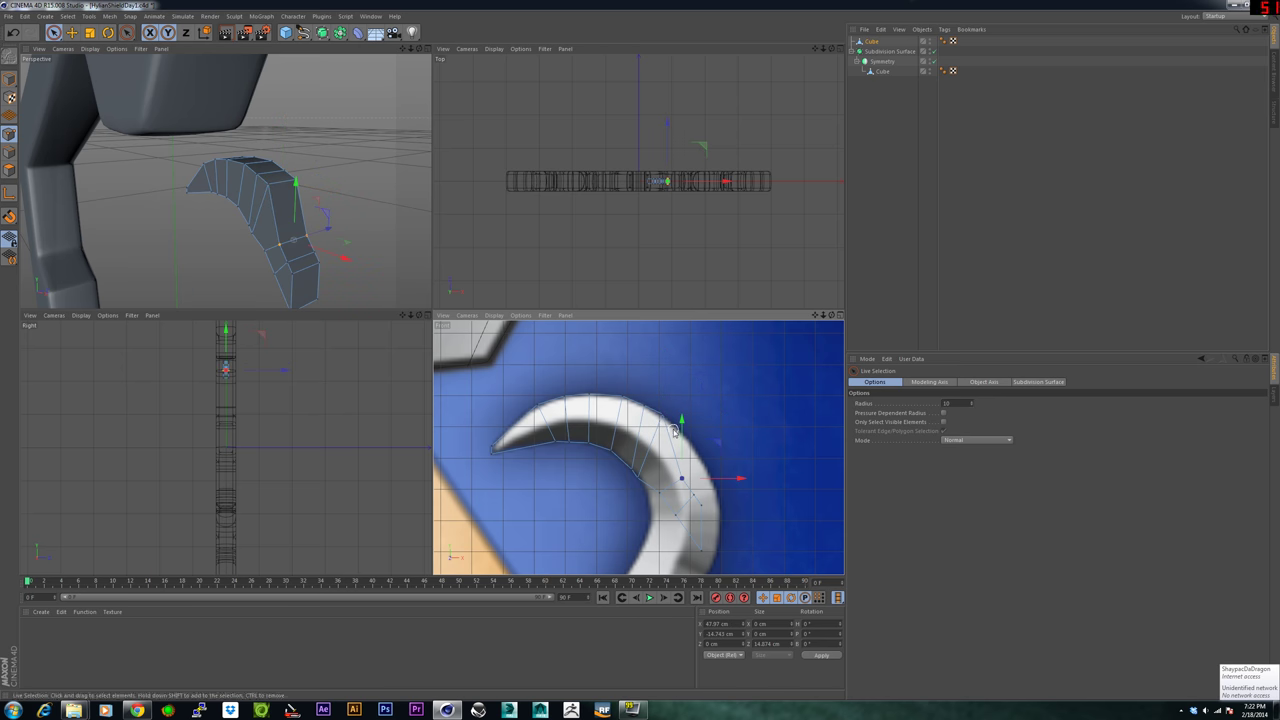
{"action": "left_click_drag", "start_coordinate": [682, 429], "coordinate": [689, 387]}
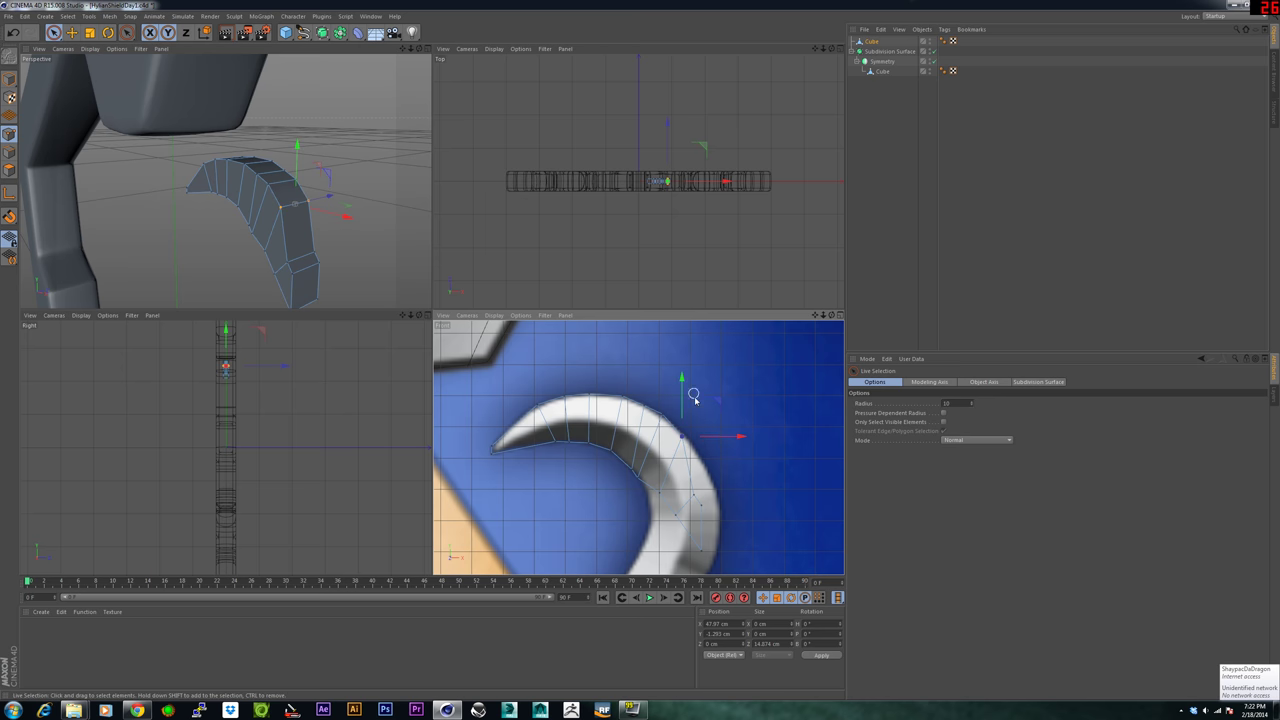
{"action": "left_click_drag", "start_coordinate": [707, 440], "coordinate": [710, 440]}
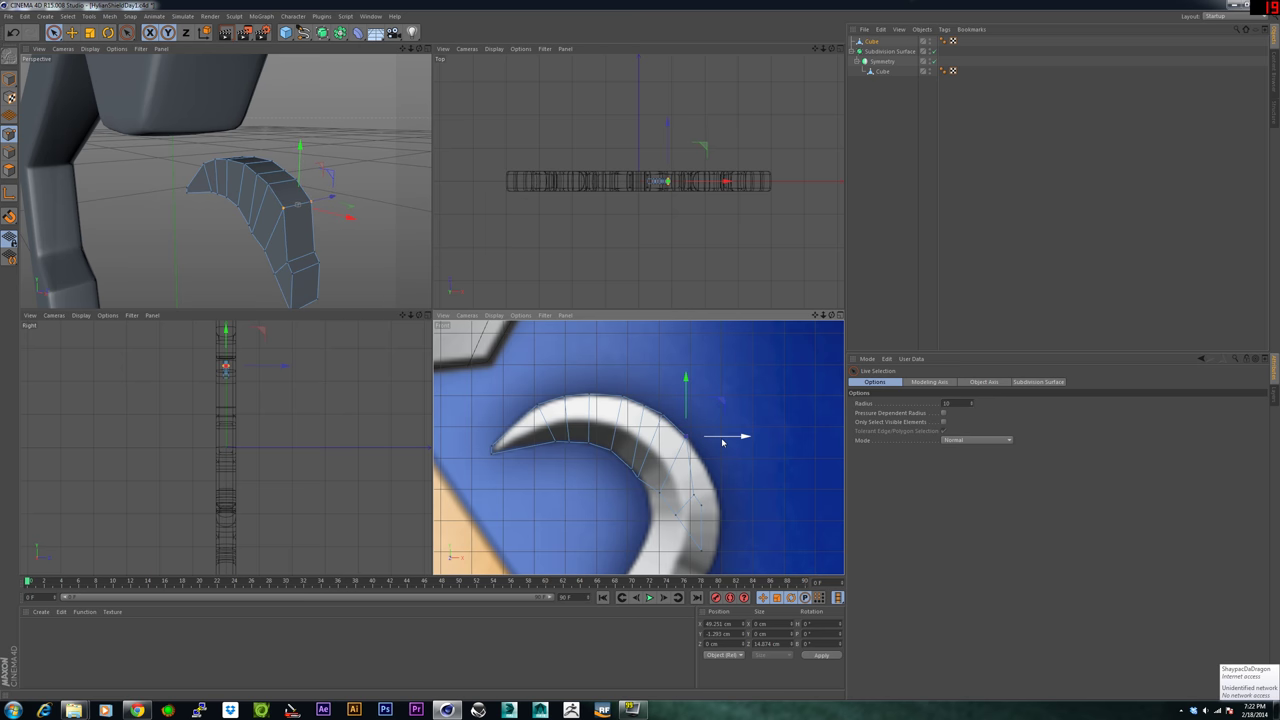
{"action": "left_click", "coordinate": [658, 493]}
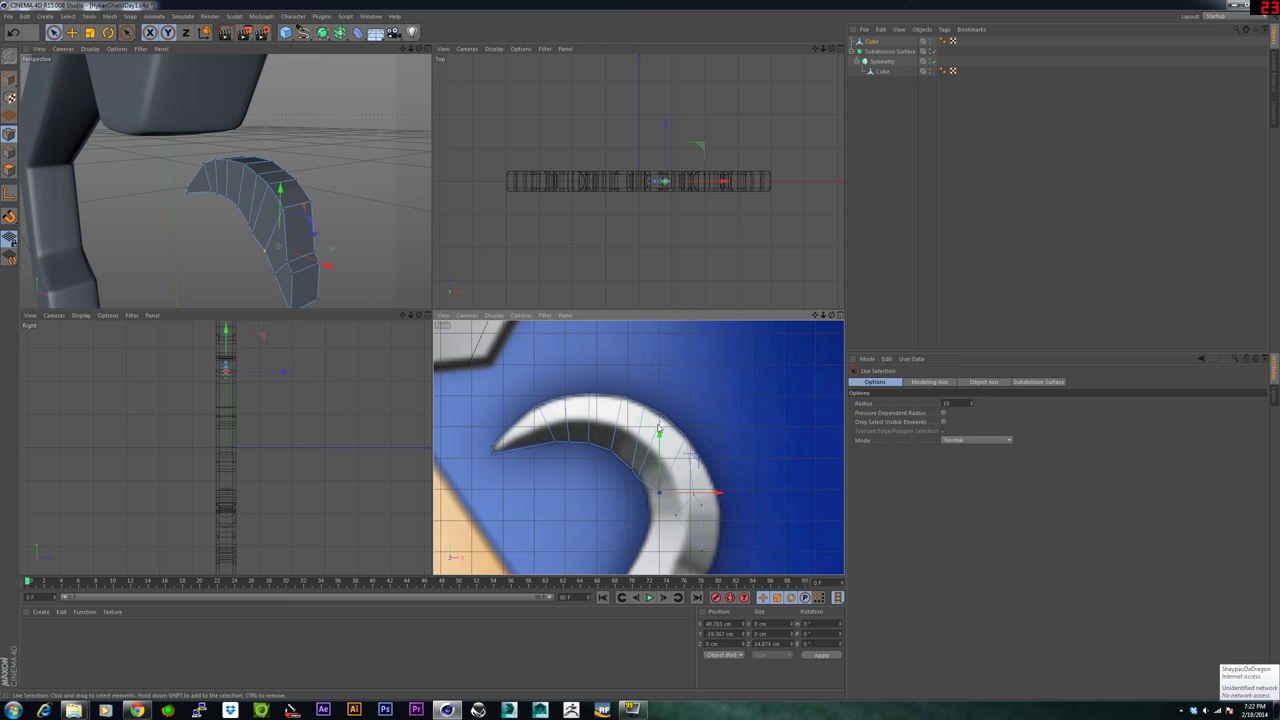
{"action": "left_click_drag", "start_coordinate": [659, 437], "coordinate": [659, 445]}
{"action": "left_click_drag", "start_coordinate": [715, 500], "coordinate": [705, 501]}
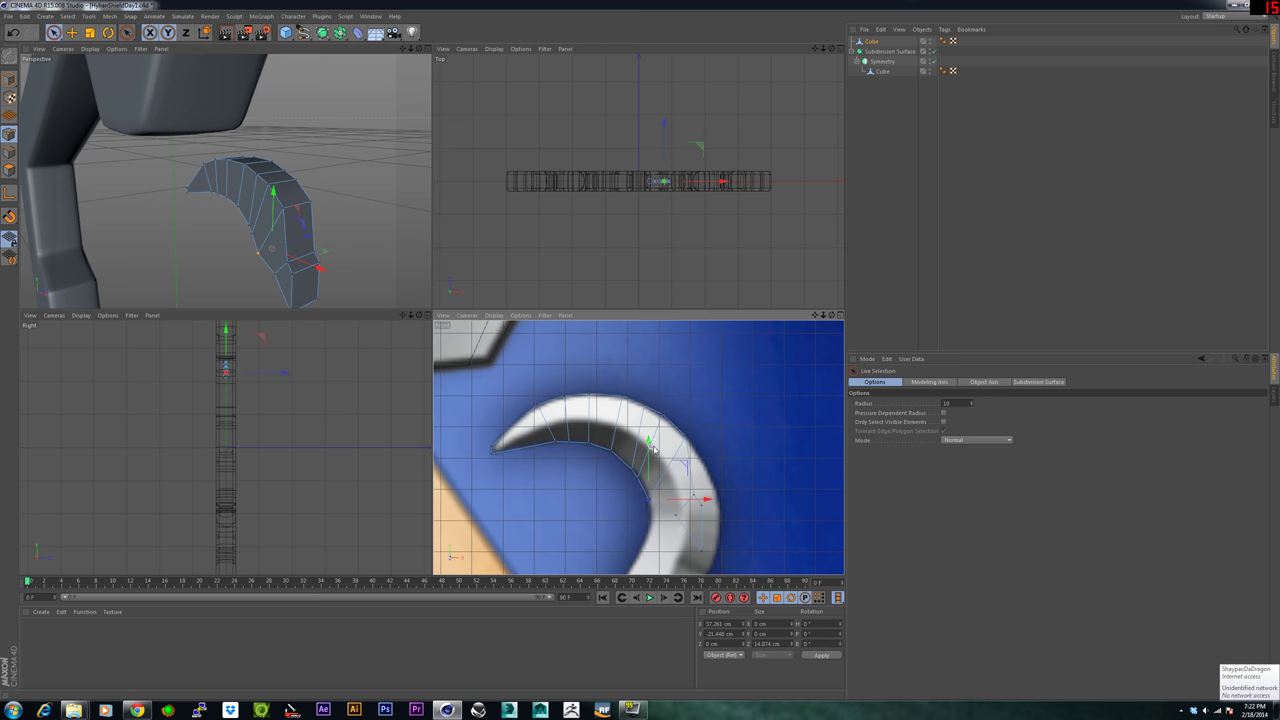
{"action": "left_click_drag", "start_coordinate": [649, 442], "coordinate": [649, 436]}
{"action": "left_click_drag", "start_coordinate": [708, 498], "coordinate": [706, 499]}
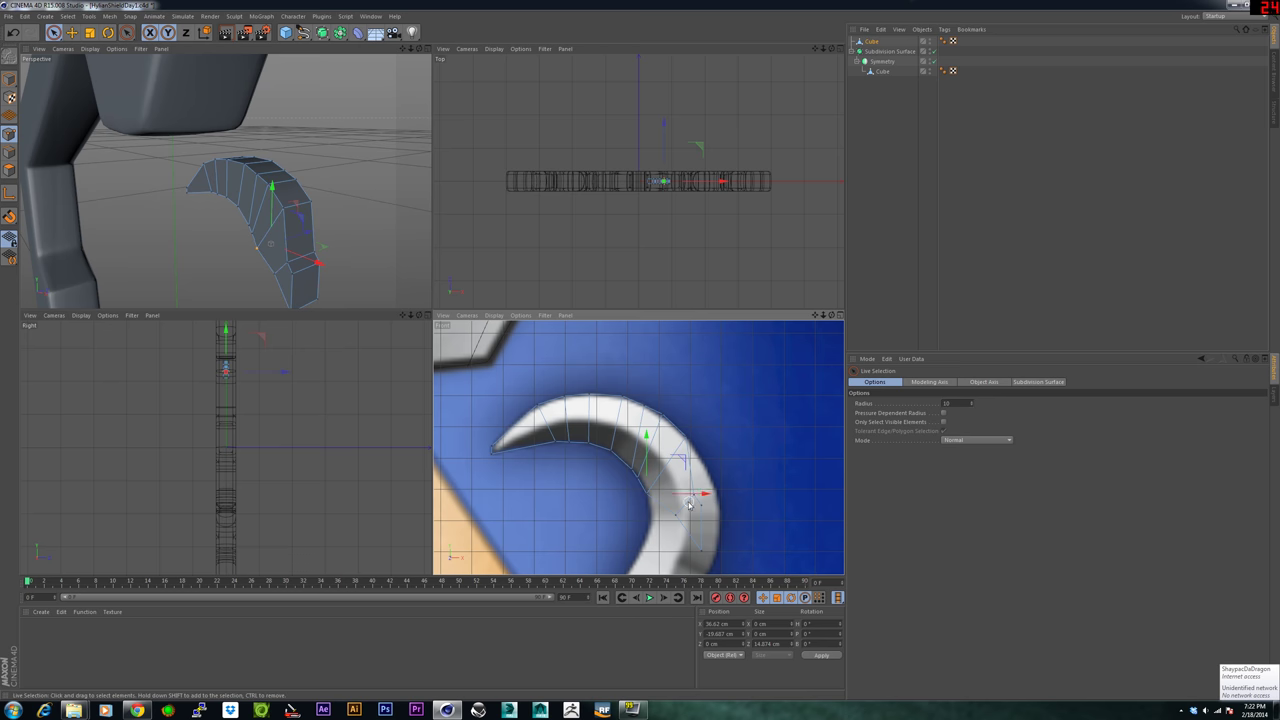
Move the outer points of the last cut up and outward onto the horn's right edge.
{"action": "left_click", "coordinate": [686, 510]}
{"action": "left_click", "coordinate": [693, 493]}
{"action": "left_click_drag", "start_coordinate": [693, 434], "coordinate": [693, 403]}
{"action": "left_click_drag", "start_coordinate": [714, 466], "coordinate": [727, 466]}
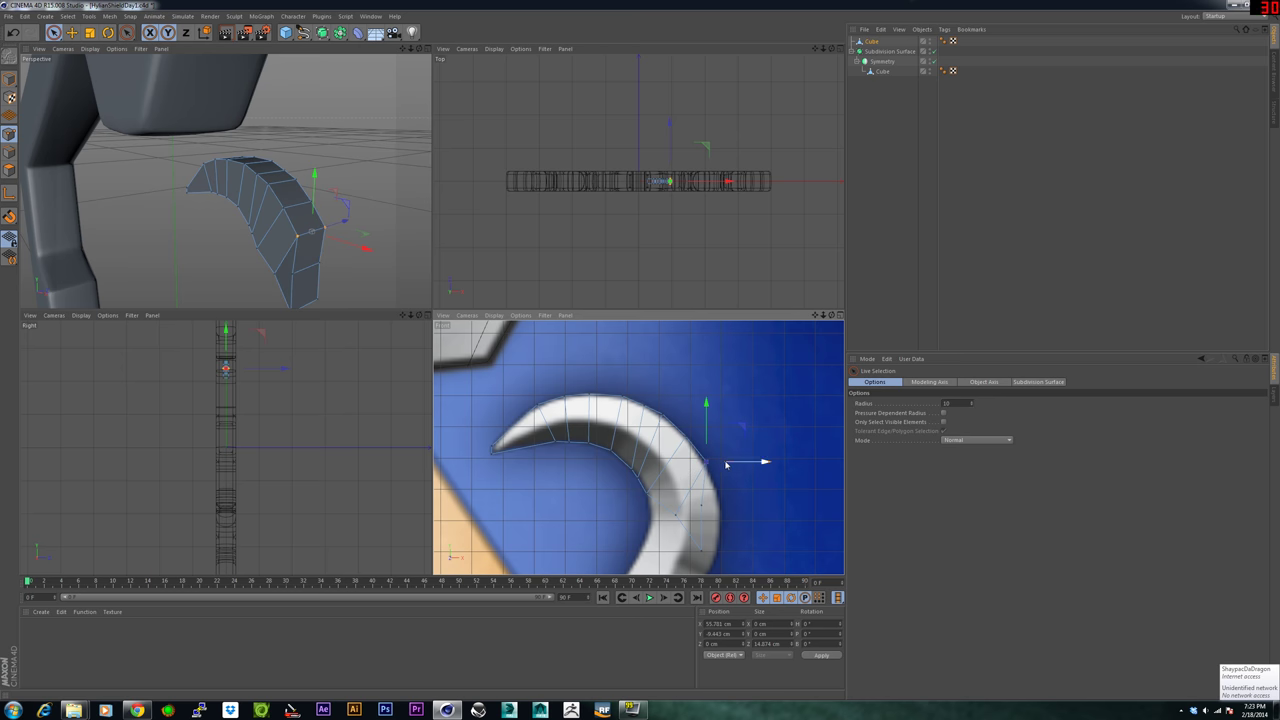
{"action": "left_click_drag", "start_coordinate": [709, 409], "coordinate": [710, 420]}
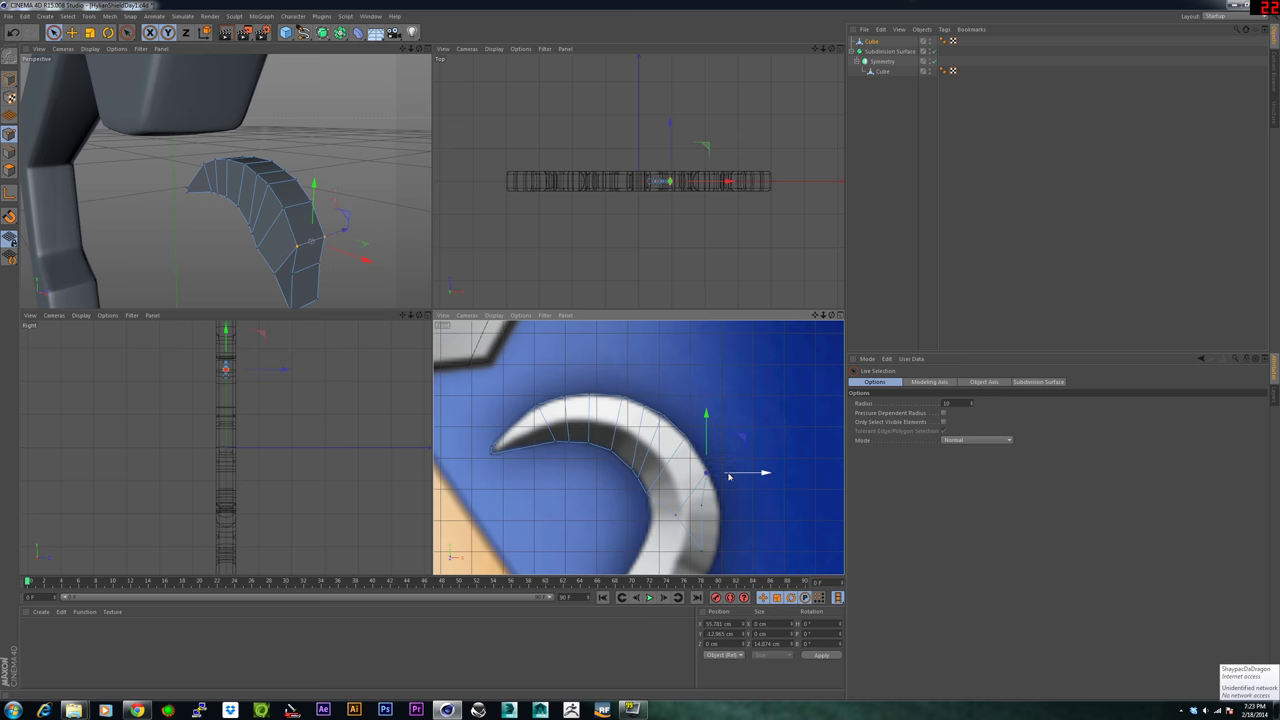
{"action": "left_click_drag", "start_coordinate": [728, 475], "coordinate": [731, 475]}
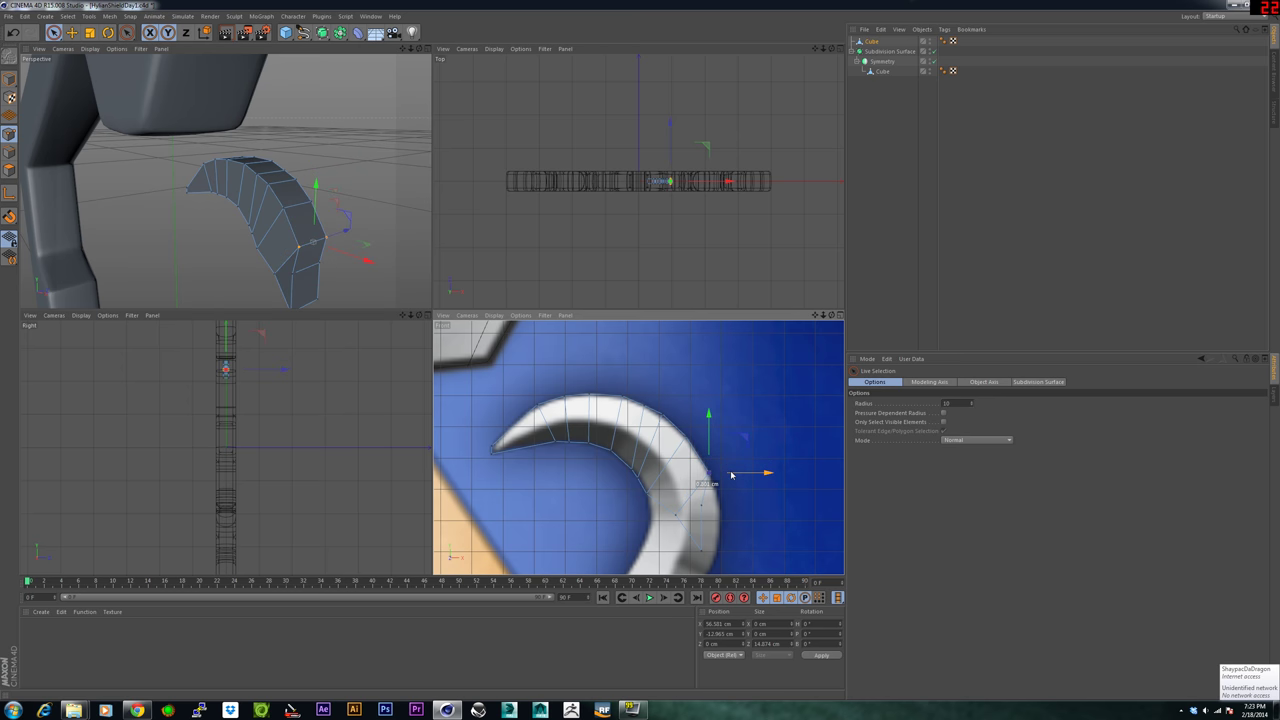
Place the remaining inner points at the lower end of the curved segment on the horn's inner edge.
{"action": "left_click", "coordinate": [677, 517]}
{"action": "left_click_drag", "start_coordinate": [716, 518], "coordinate": [695, 551]}
{"action": "left_click", "coordinate": [702, 550]}
{"action": "left_click_drag", "start_coordinate": [641, 492], "coordinate": [641, 474]}
{"action": "left_click_drag", "start_coordinate": [703, 538], "coordinate": [704, 538]}
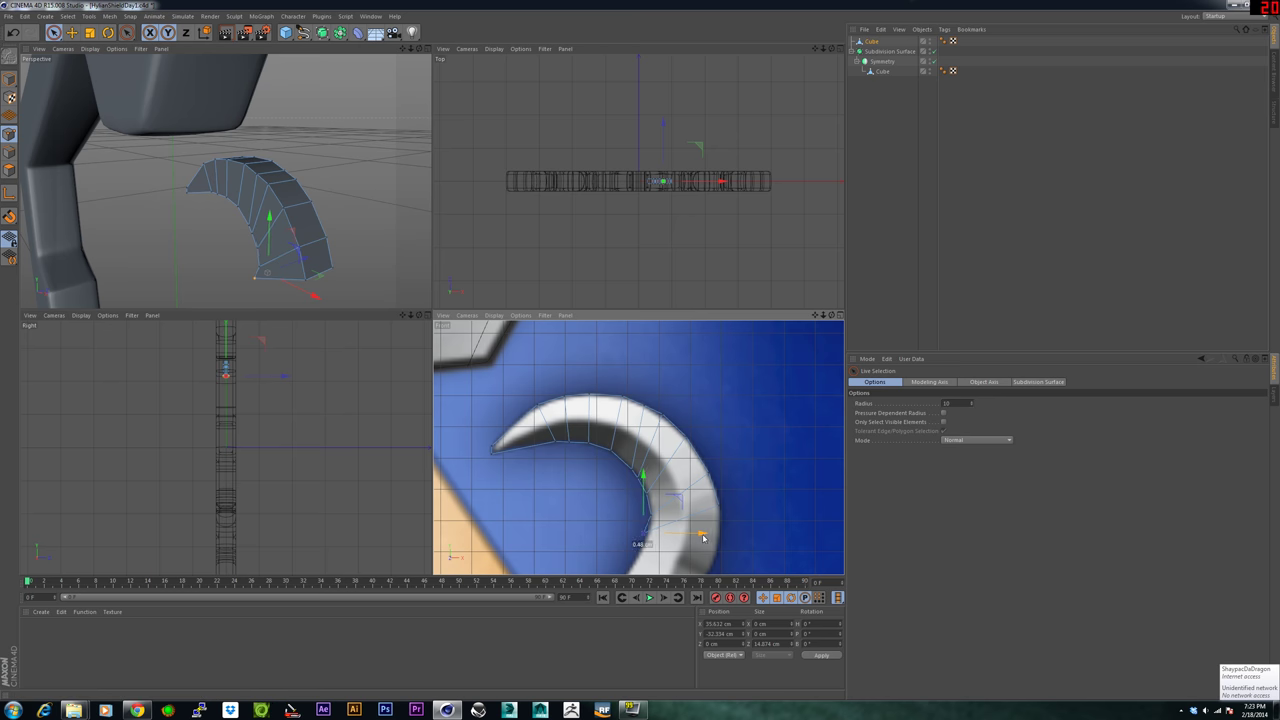
Extrude the horn's lower end polygon downward, and shift it inward to the corner where the horn meets the straight bar.
{"action": "middle_click_drag", "start_coordinate": [650, 550], "coordinate": [628, 449], "text": "alt"}
{"action": "left_click_drag", "start_coordinate": [306, 277], "coordinate": [329, 220], "text": "alt"}
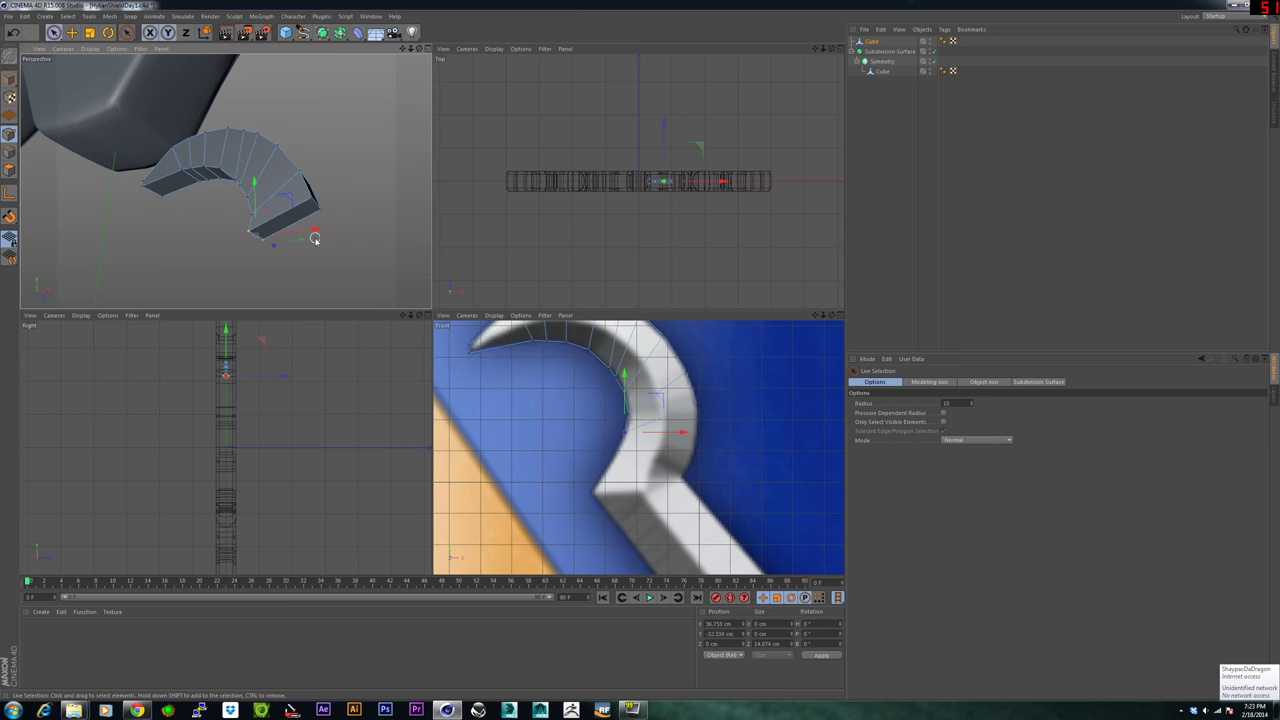
{"action": "left_click", "coordinate": [9, 170]}
{"action": "left_click", "coordinate": [286, 216]}
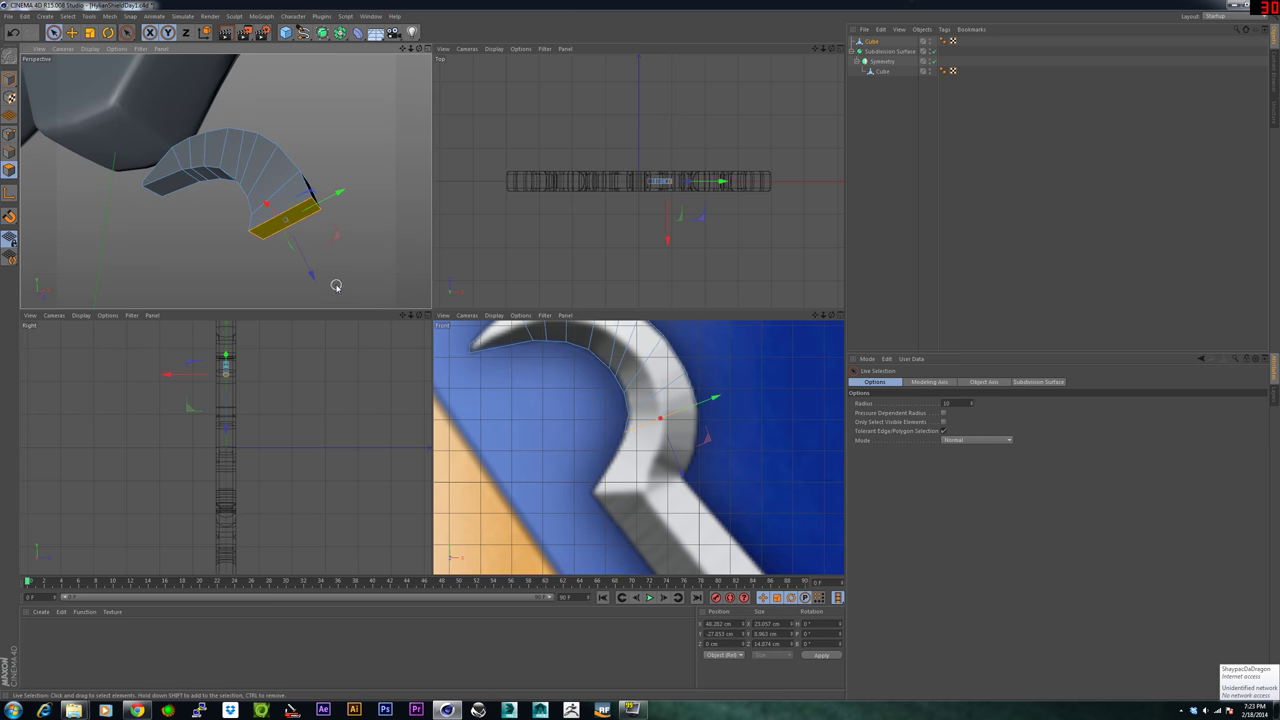
{"action": "left_click_drag", "start_coordinate": [312, 276], "coordinate": [334, 321], "text": "ctrl"}
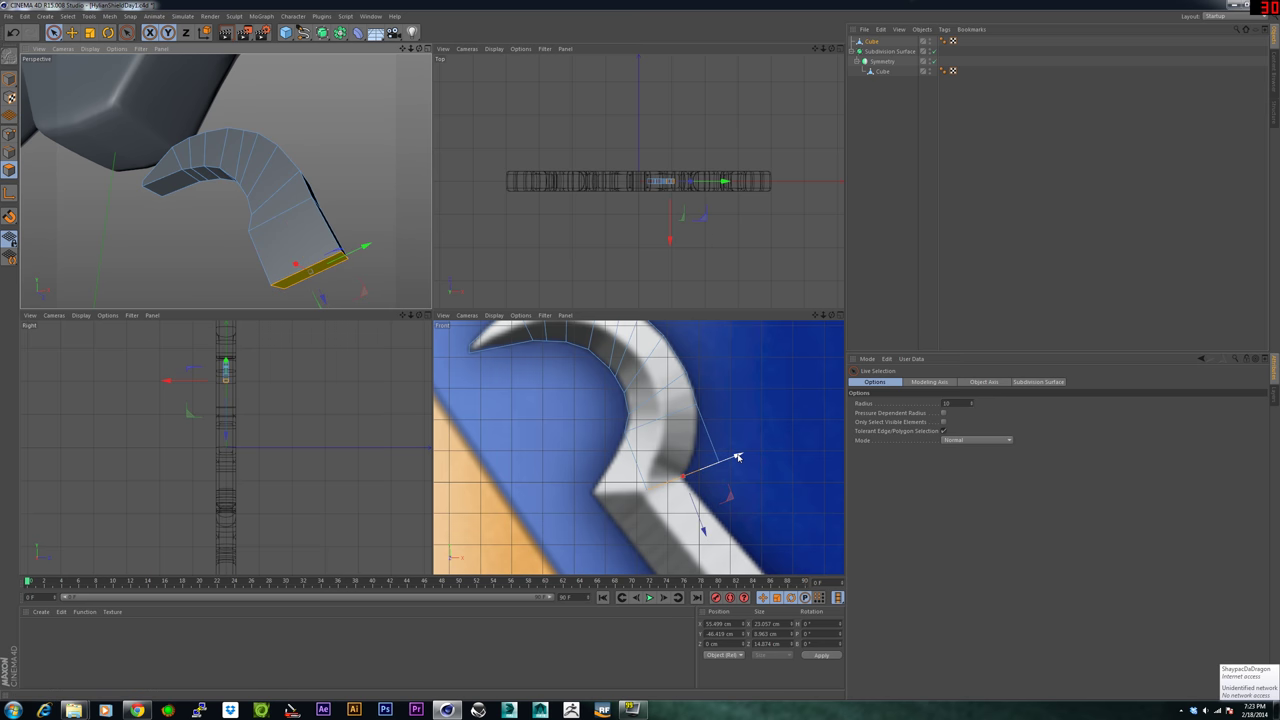
{"action": "left_click_drag", "start_coordinate": [737, 455], "coordinate": [686, 468]}
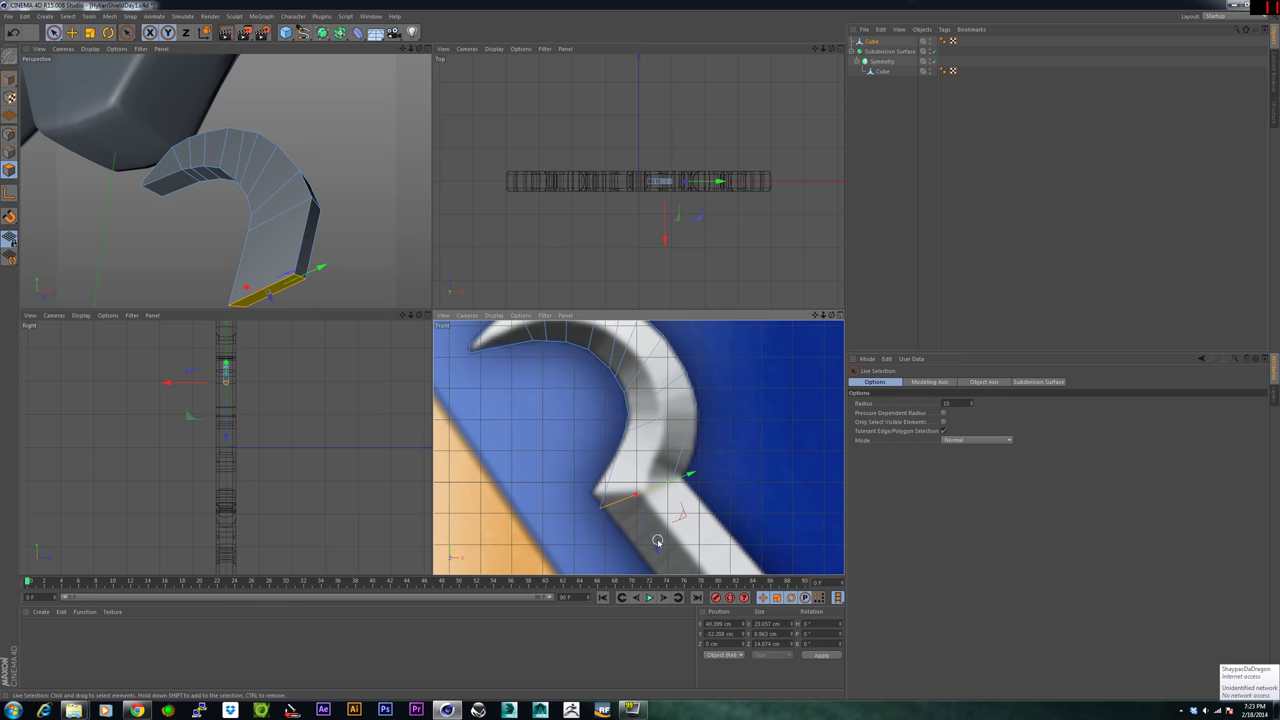
{"action": "left_click_drag", "start_coordinate": [658, 551], "coordinate": [658, 549]}
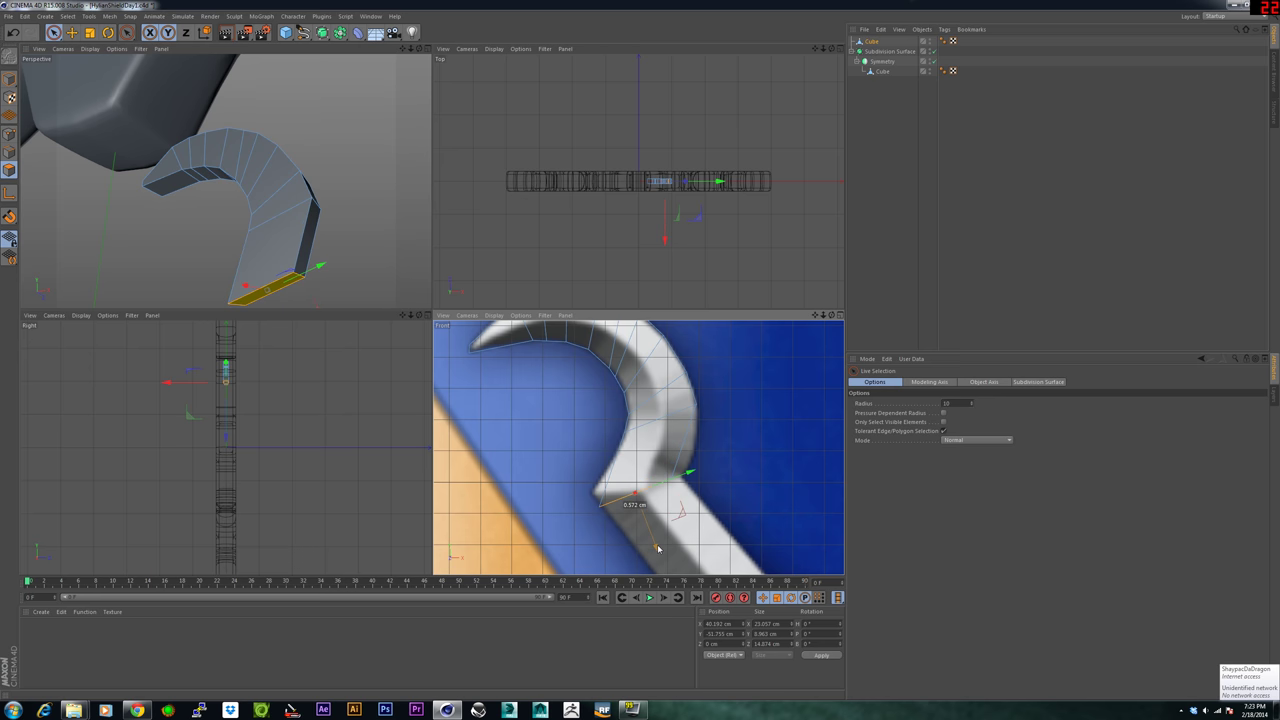
Use the Knife in Line mode to cut across the middle of the newly extruded lower segment.
{"action": "key", "text": "m"}
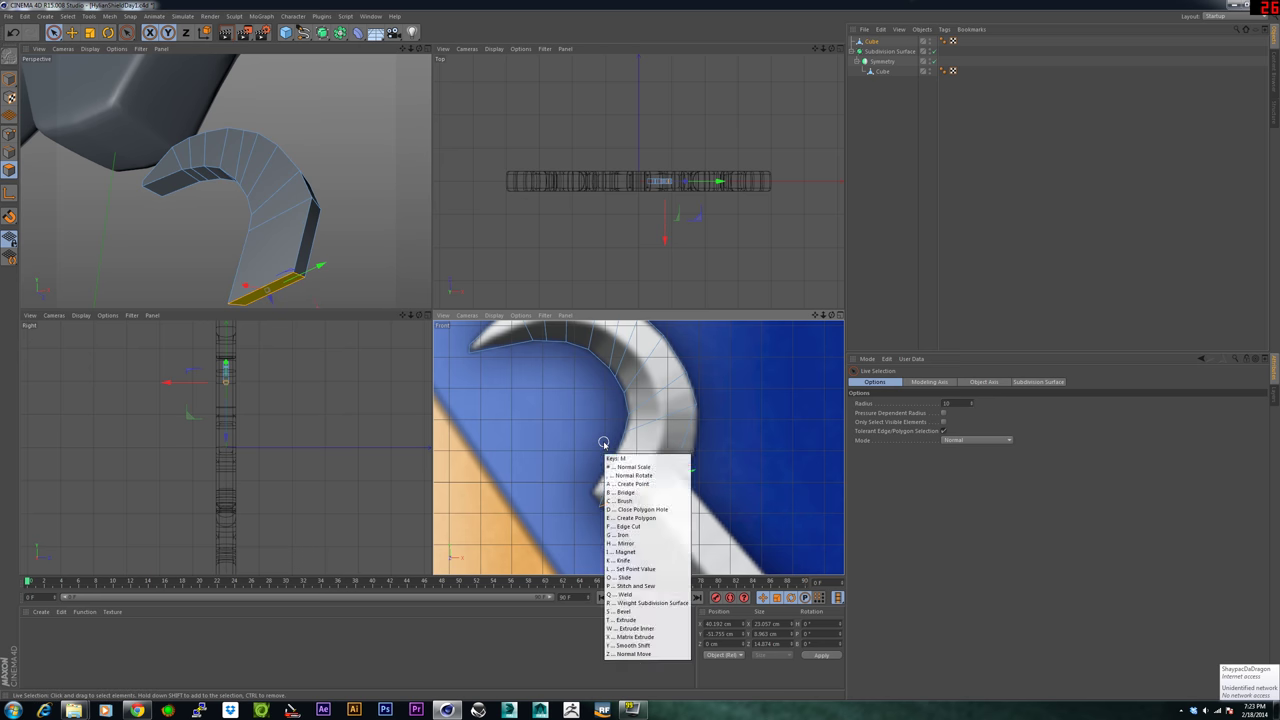
{"action": "key", "text": "k"}
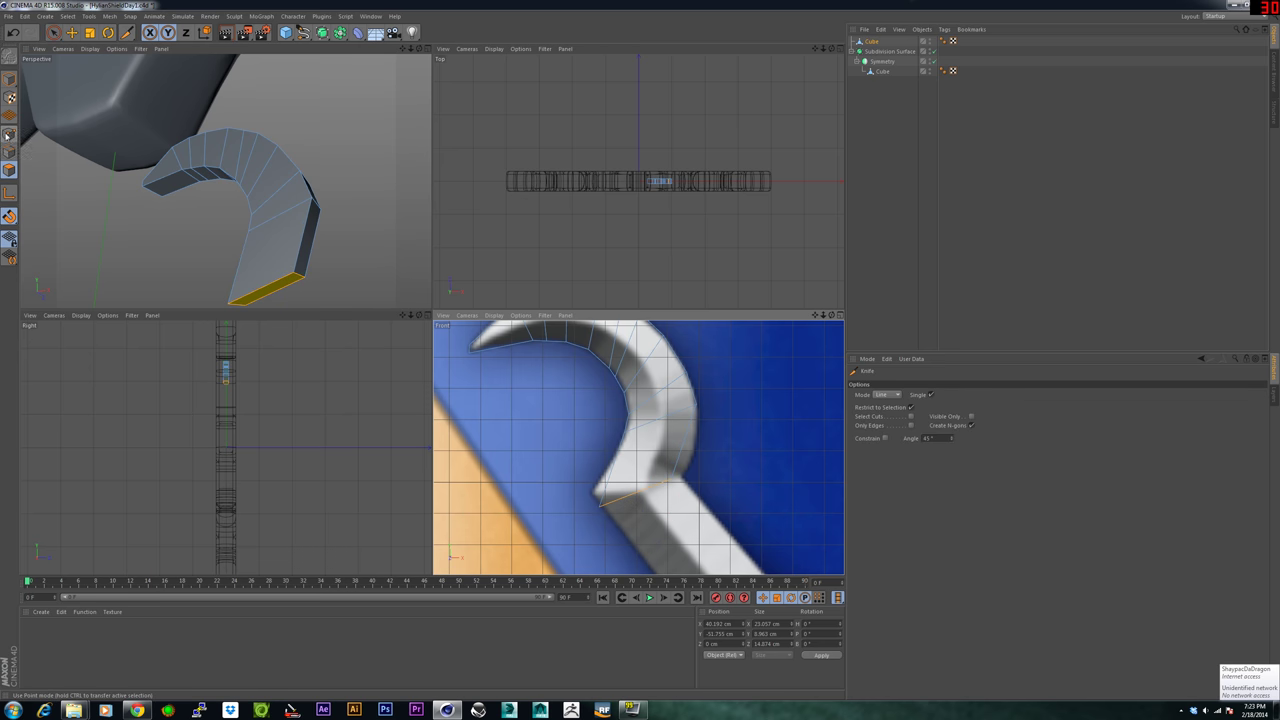
{"action": "left_click", "coordinate": [8, 135]}
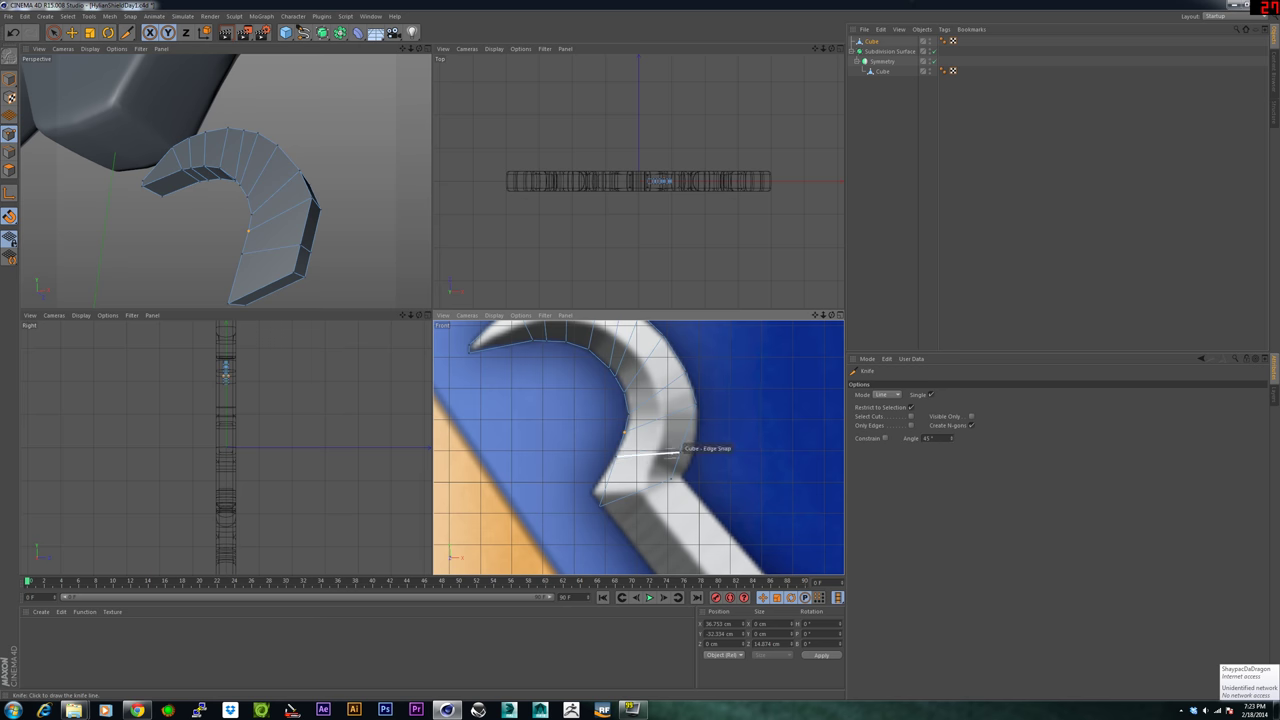
{"action": "key", "text": "space"}
Pull the new cut's outer points about 4 cm out to the horn's edge, and raise the end's inner corner points about 4.8 cm to the reference corner.
{"action": "left_click", "coordinate": [677, 454]}
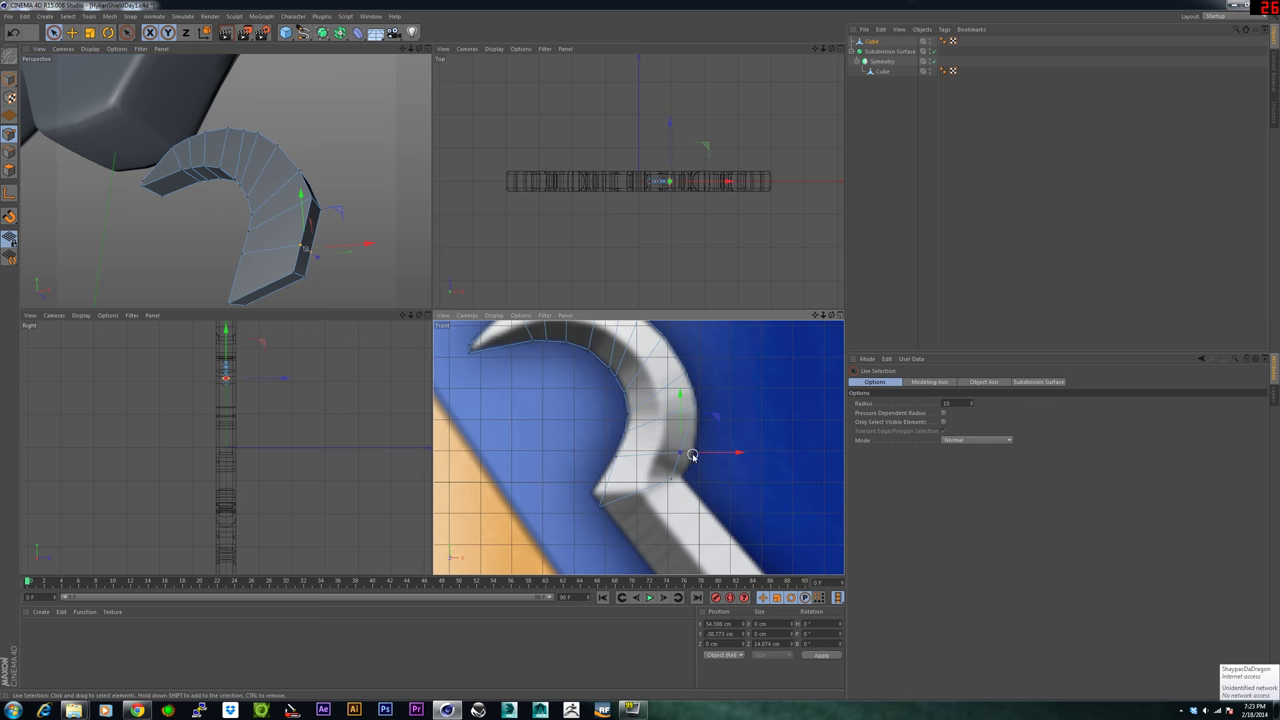
{"action": "left_click_drag", "start_coordinate": [713, 453], "coordinate": [726, 455]}
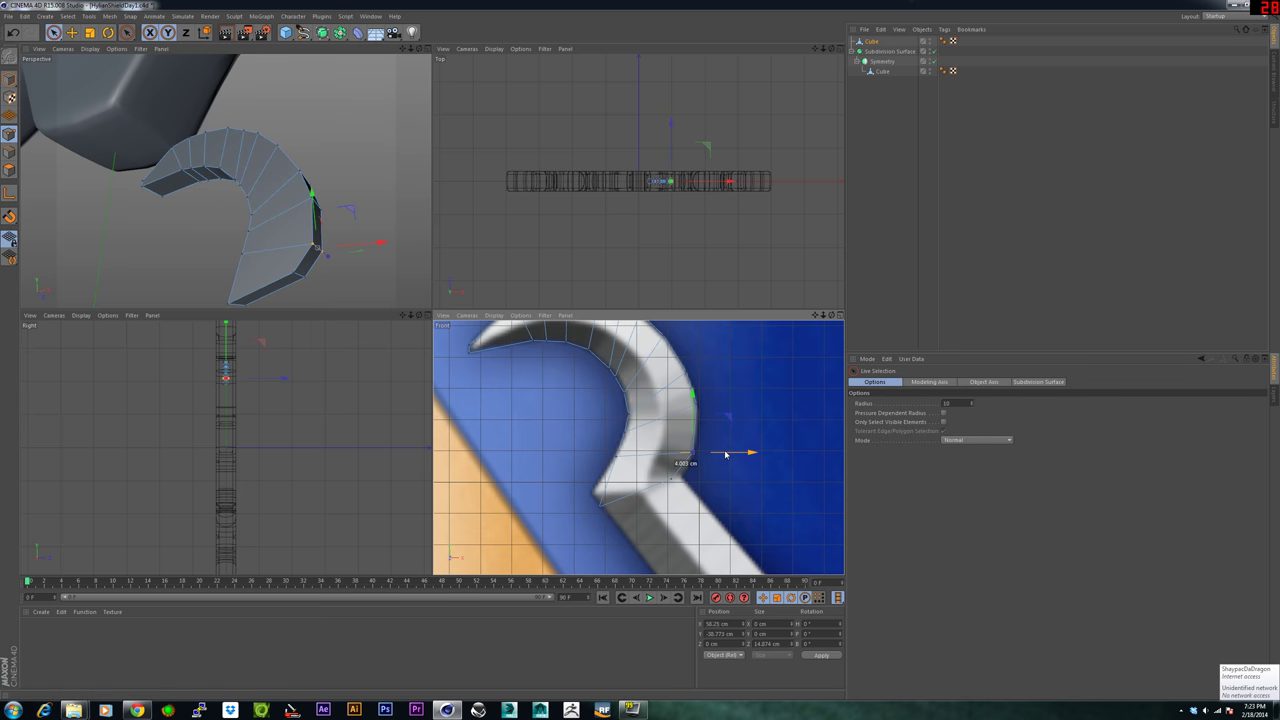
{"action": "left_click", "coordinate": [601, 507]}
{"action": "left_click_drag", "start_coordinate": [599, 463], "coordinate": [599, 450]}
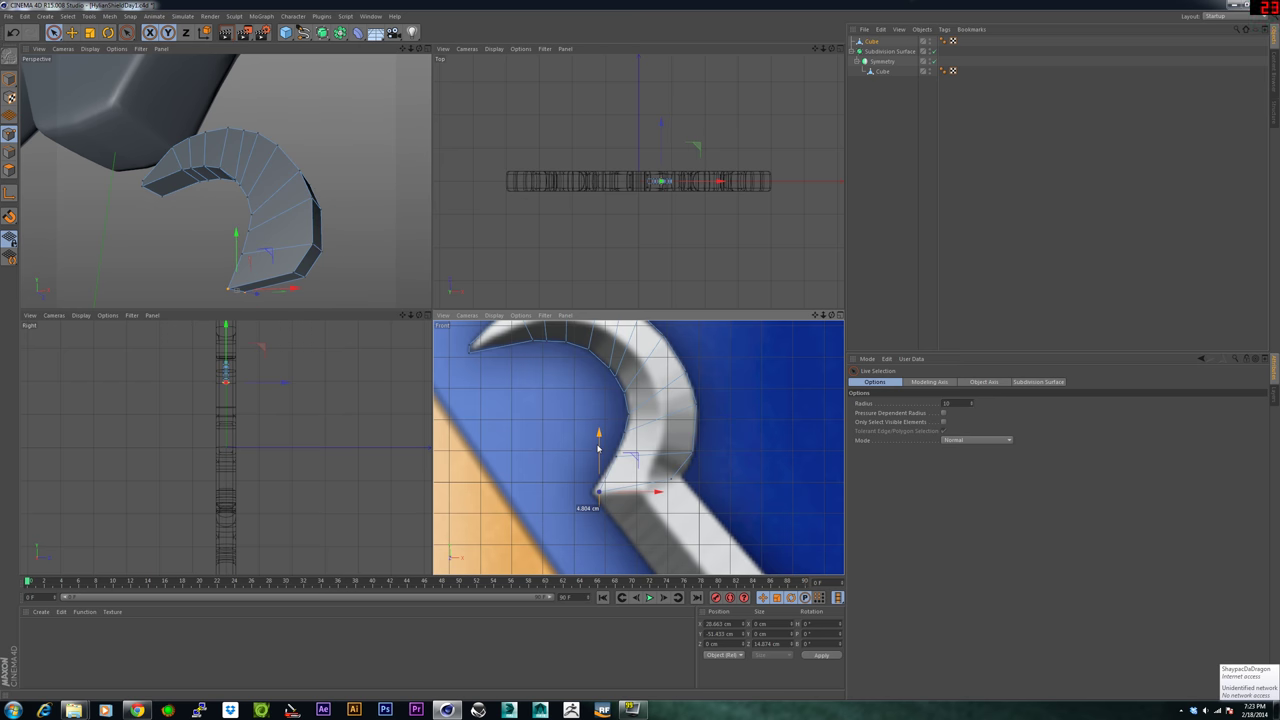
Align the inner and outer corner points of the horn's lower end with the corner of the reference where the straight bar begins.
{"action": "left_click_drag", "start_coordinate": [648, 492], "coordinate": [715, 483]}
{"action": "left_click", "coordinate": [674, 480]}
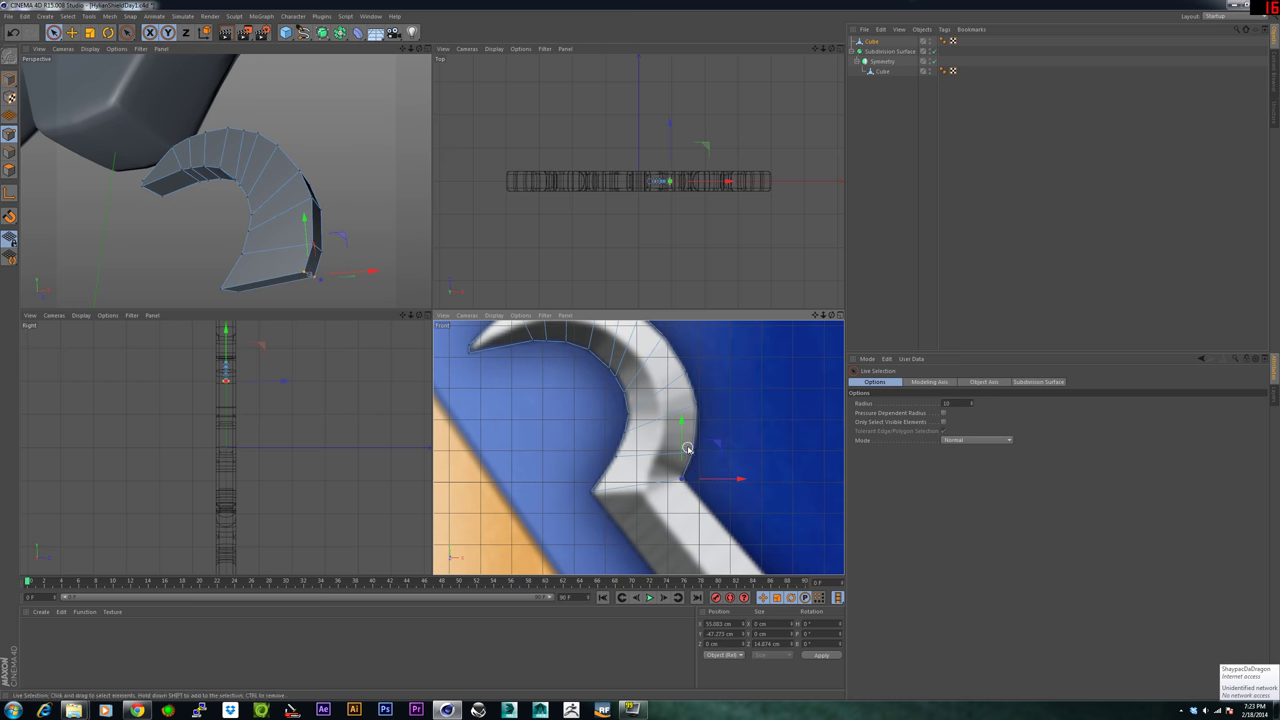
{"action": "left_click_drag", "start_coordinate": [681, 430], "coordinate": [681, 427]}
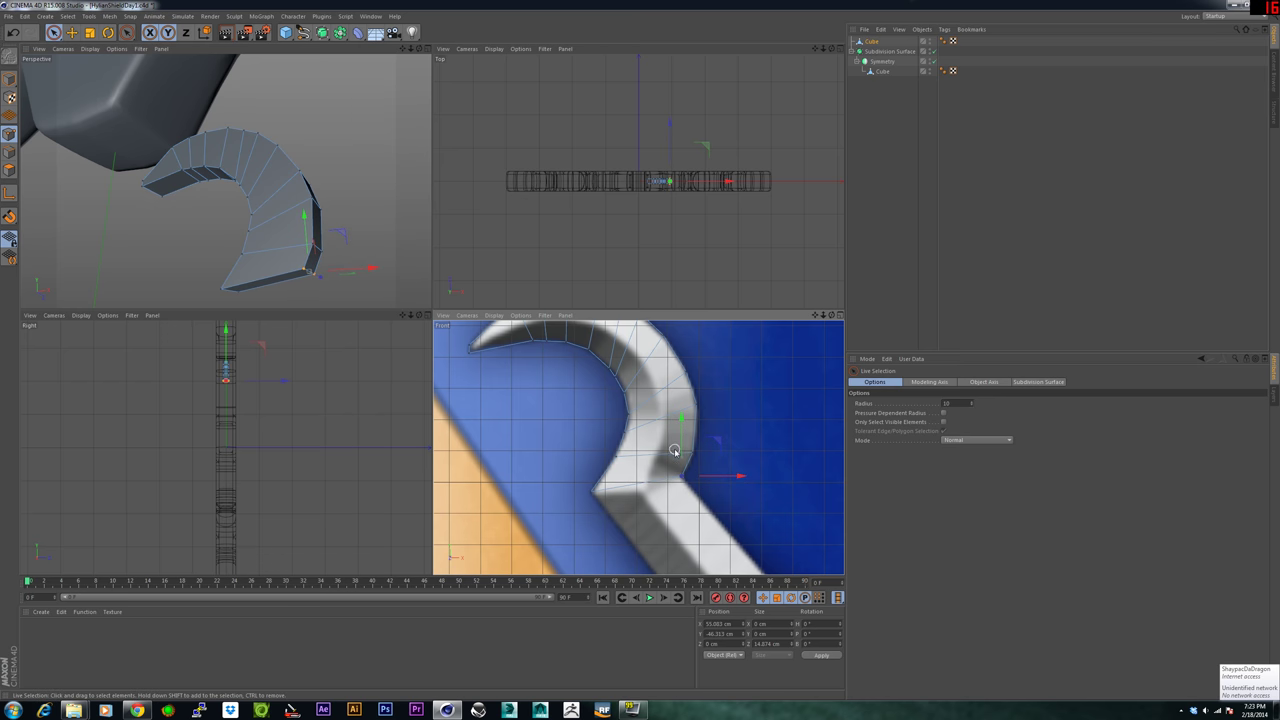
Extrude the horn's lower end polygon about 80.7 cm downward, and shift it sideways along the reference to the straight bar's lower end.
{"action": "scroll", "coordinate": [674, 454], "scroll_direction": "down", "scroll_amount": 1}
{"action": "middle_click_drag", "start_coordinate": [692, 506], "coordinate": [617, 409], "text": "alt"}
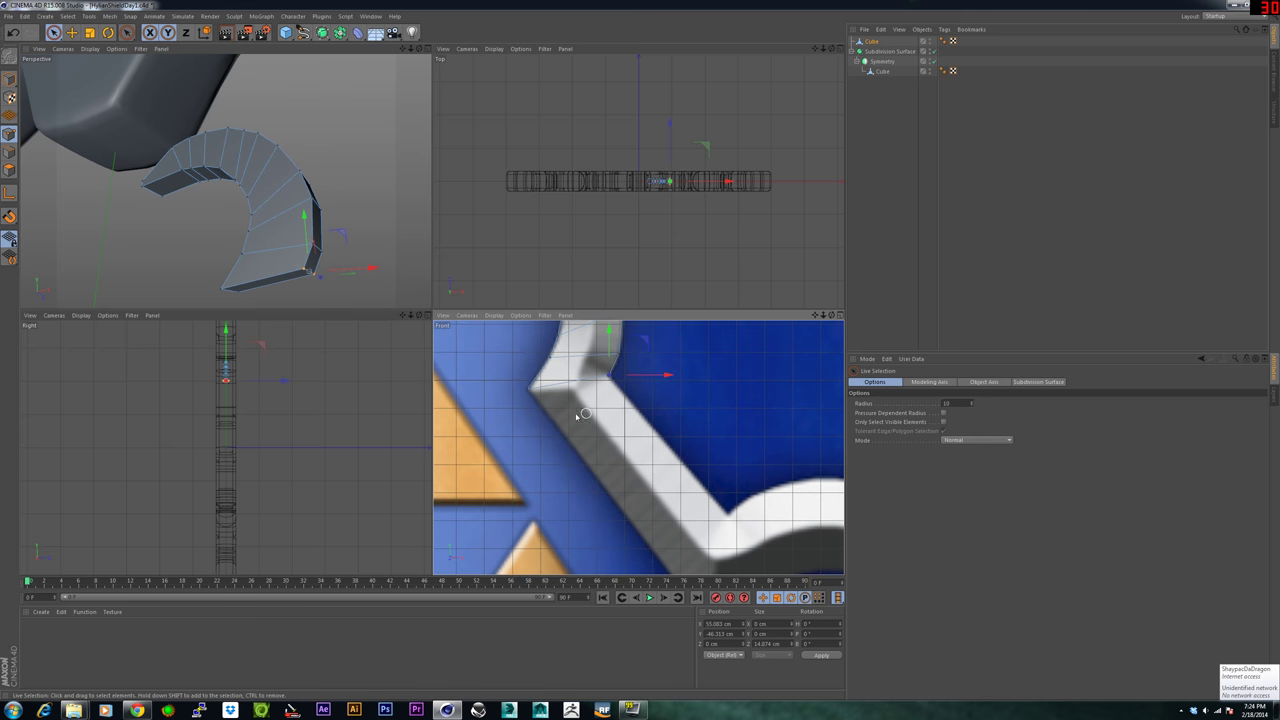
{"action": "left_click", "coordinate": [9, 171]}
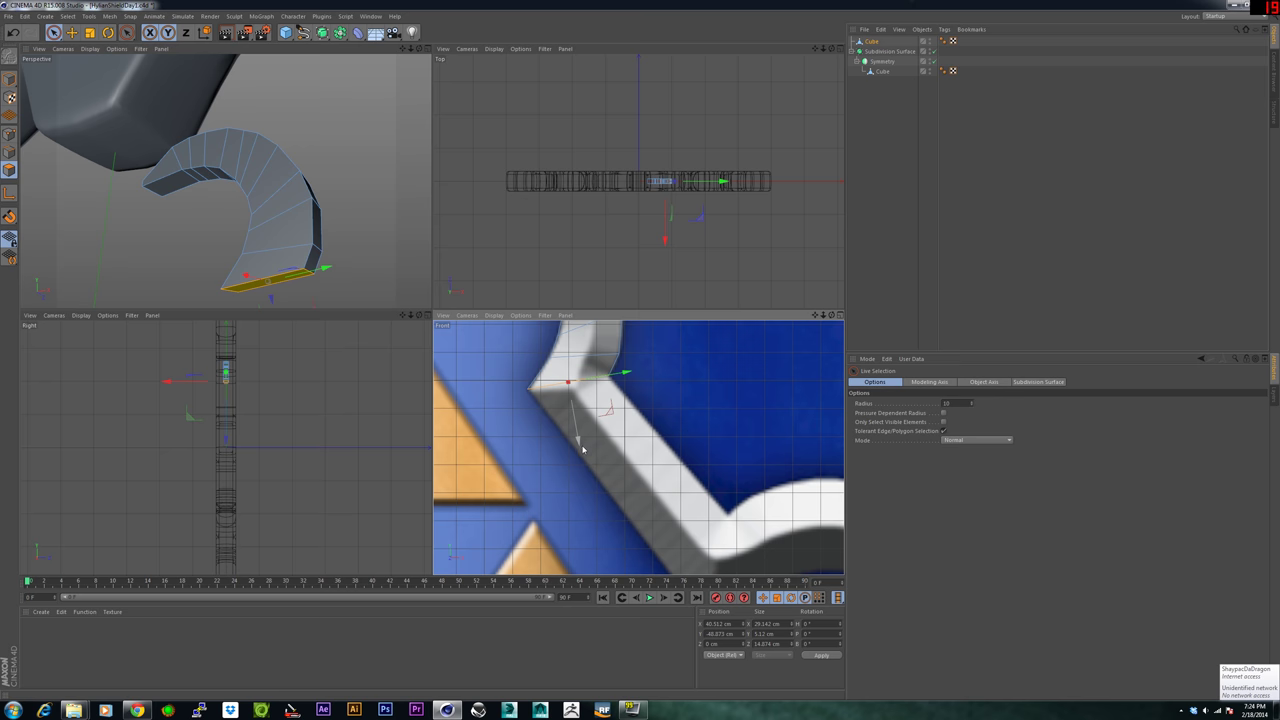
{"action": "left_click_drag", "start_coordinate": [578, 440], "coordinate": [715, 627], "text": "ctrl"}
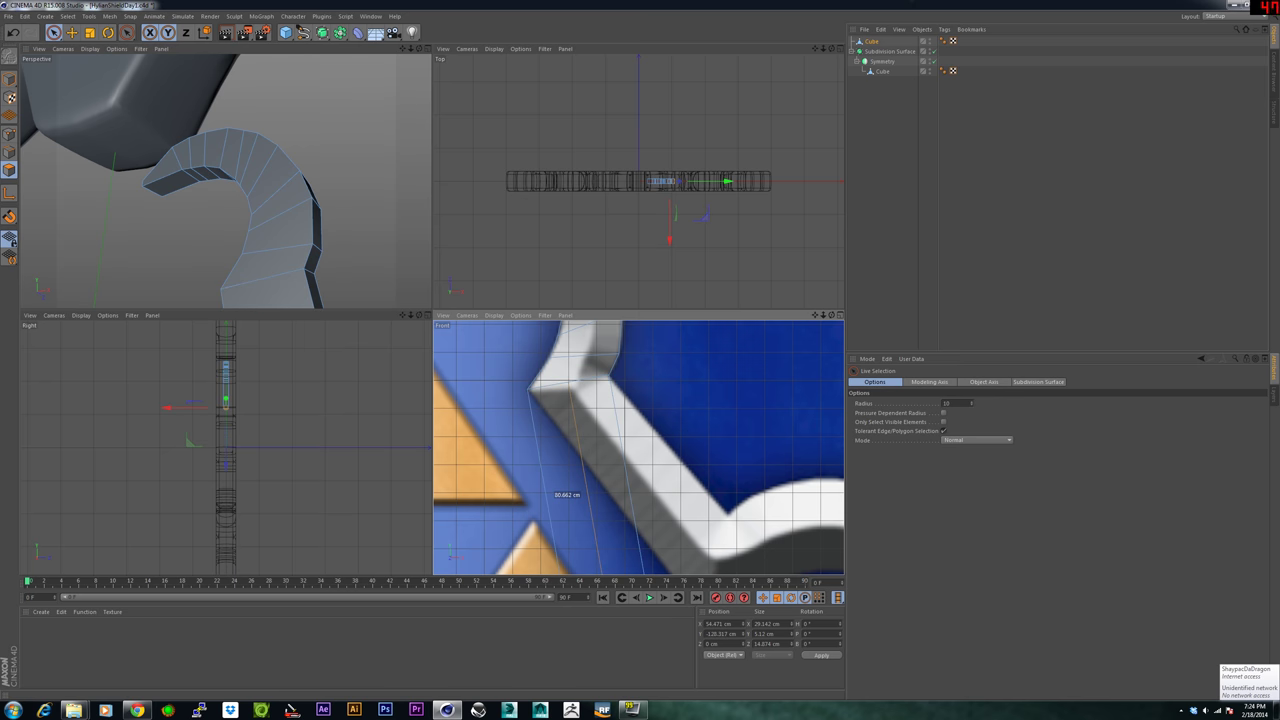
{"action": "middle_click_drag", "start_coordinate": [671, 480], "coordinate": [634, 366], "text": "alt"}
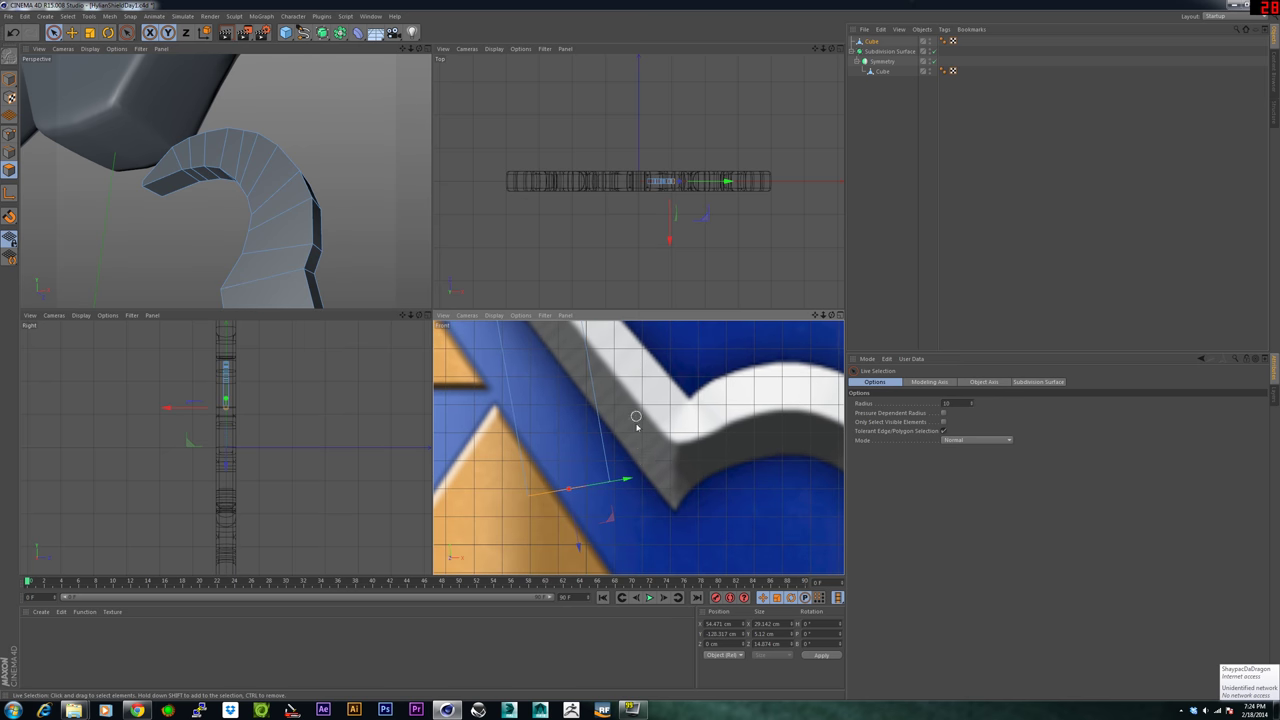
{"action": "left_click_drag", "start_coordinate": [629, 484], "coordinate": [736, 394]}
{"action": "middle_click_drag", "start_coordinate": [718, 405], "coordinate": [714, 468], "text": "alt"}
{"action": "scroll", "coordinate": [711, 467], "scroll_direction": "down", "scroll_amount": 1}
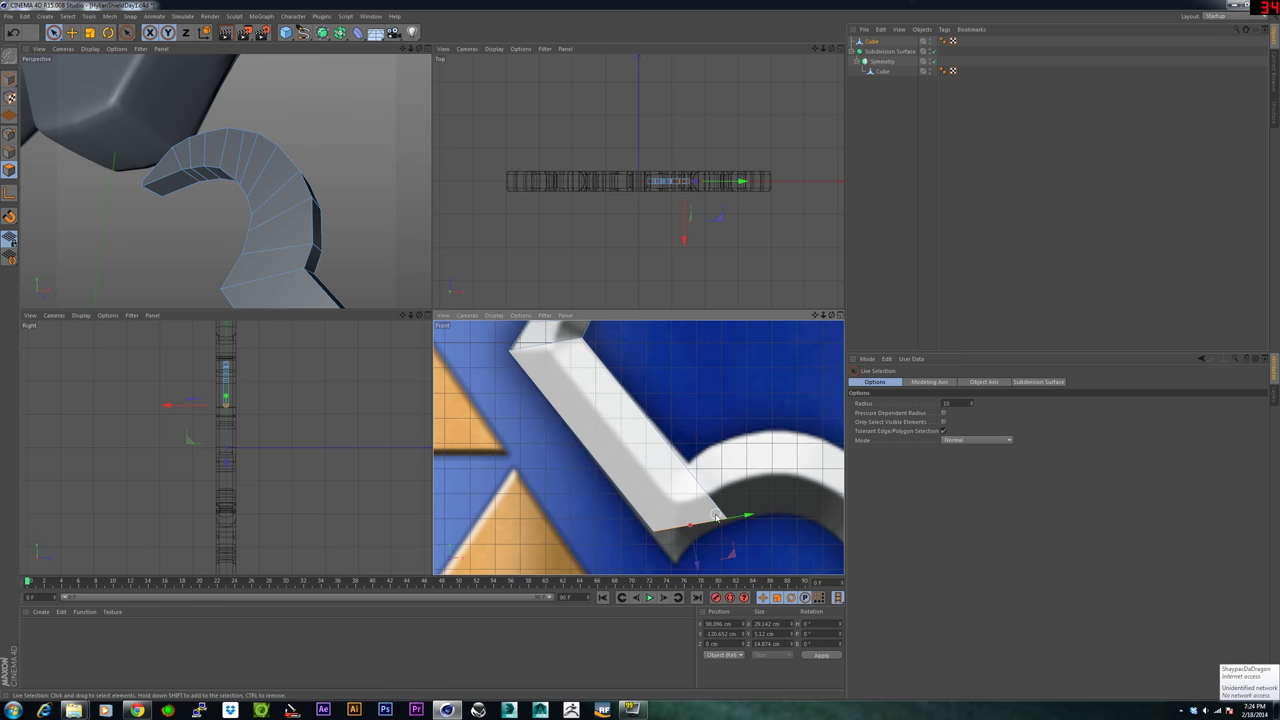
Place the upper corner points of the bar's end at the notch where the straight bar meets the next arc.
{"action": "left_click", "coordinate": [9, 135]}
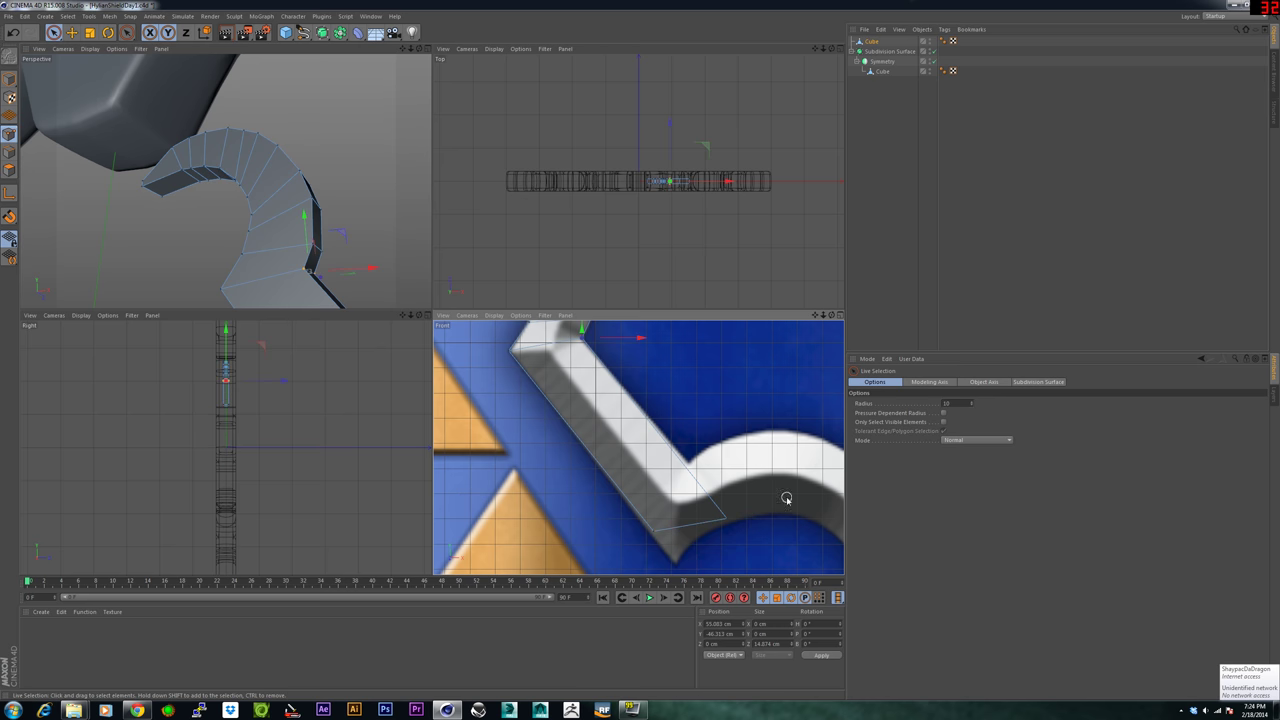
{"action": "left_click", "coordinate": [727, 519]}
{"action": "left_click_drag", "start_coordinate": [727, 465], "coordinate": [727, 427]}
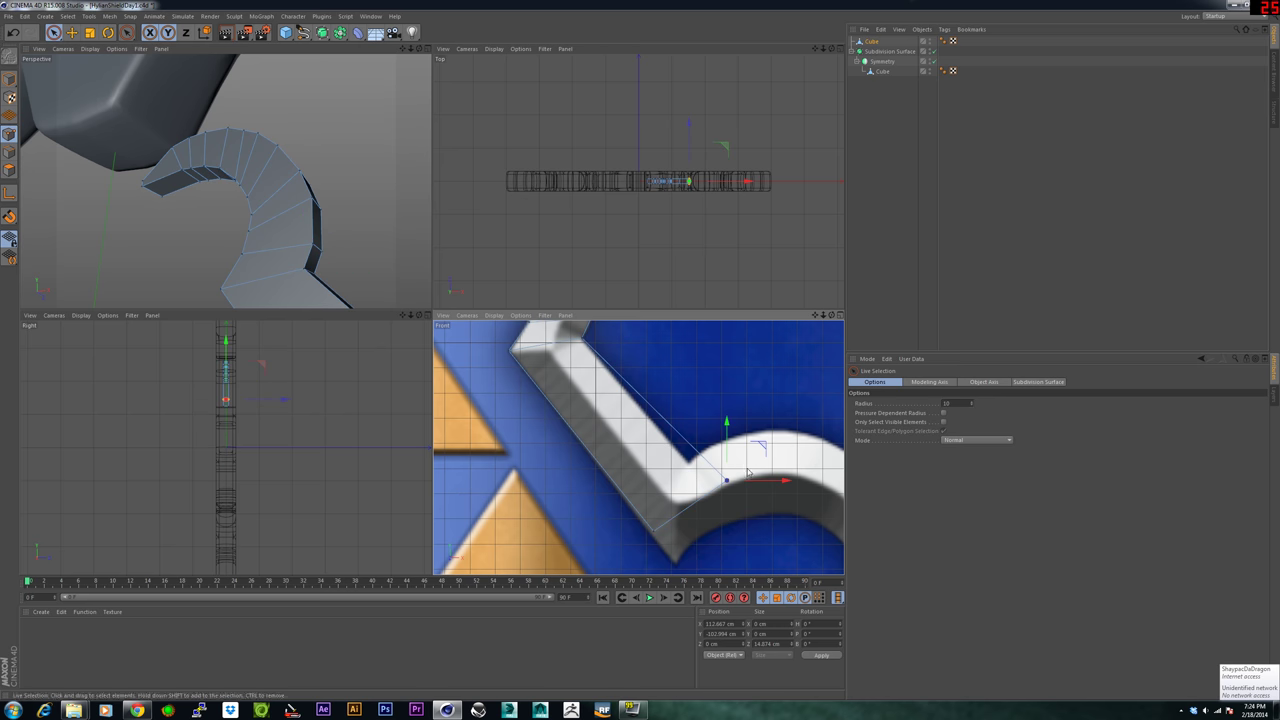
{"action": "left_click_drag", "start_coordinate": [782, 484], "coordinate": [751, 483]}
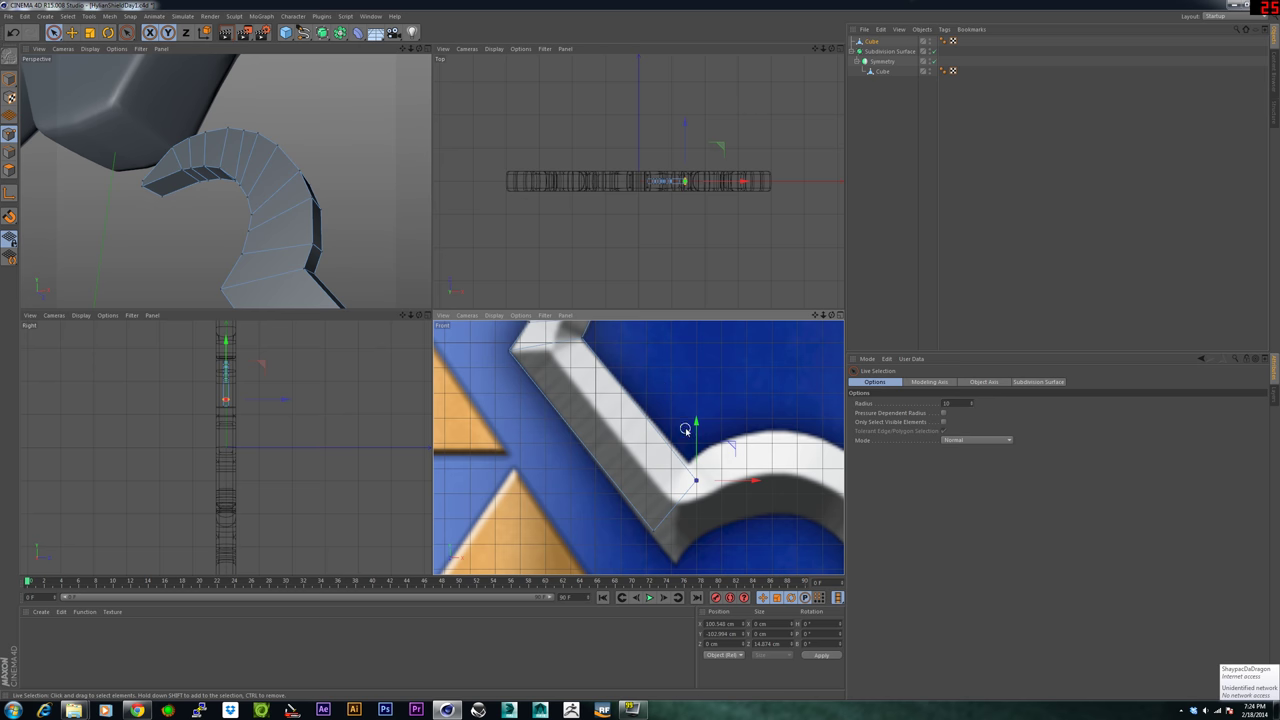
{"action": "left_click_drag", "start_coordinate": [695, 428], "coordinate": [696, 412]}
{"action": "left_click_drag", "start_coordinate": [749, 468], "coordinate": [742, 468]}
{"action": "left_click_drag", "start_coordinate": [690, 424], "coordinate": [690, 421]}
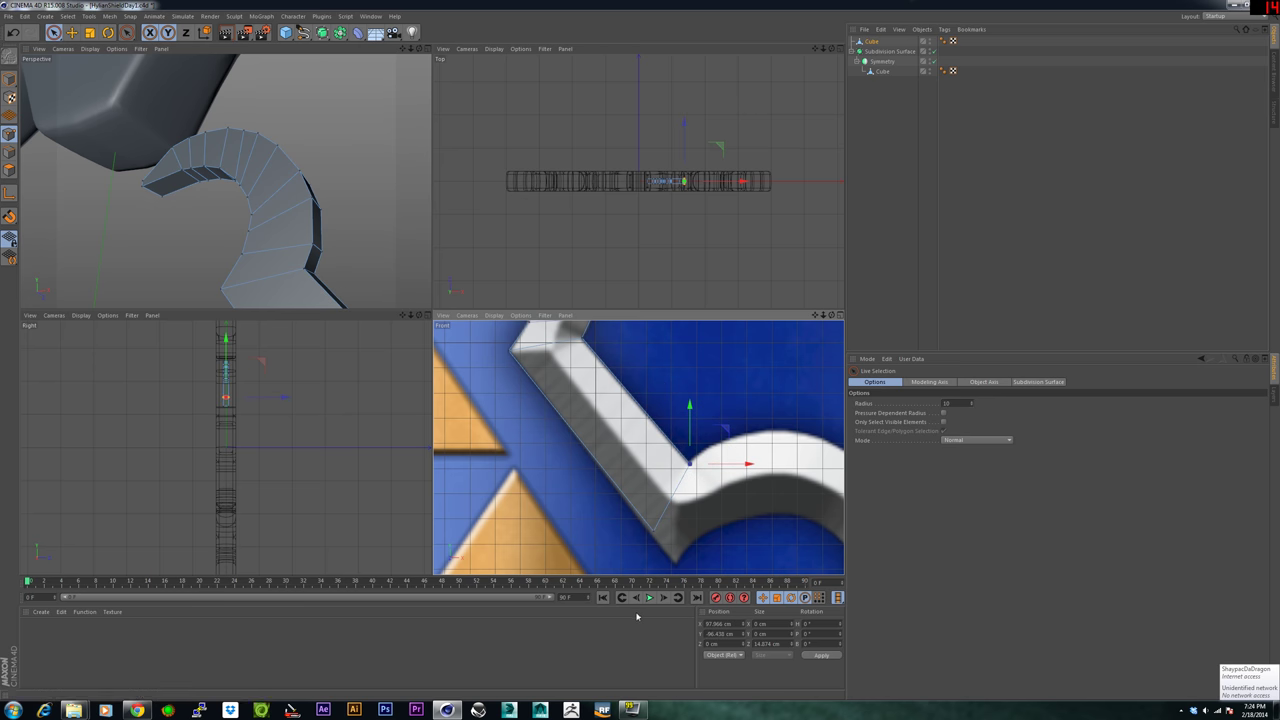
Place the lower corner points of the bar's end on the pointed lower tip of the reference.
{"action": "left_click", "coordinate": [657, 496]}
{"action": "left_click_drag", "start_coordinate": [654, 483], "coordinate": [715, 566]}
{"action": "left_click_drag", "start_coordinate": [675, 510], "coordinate": [675, 510]}
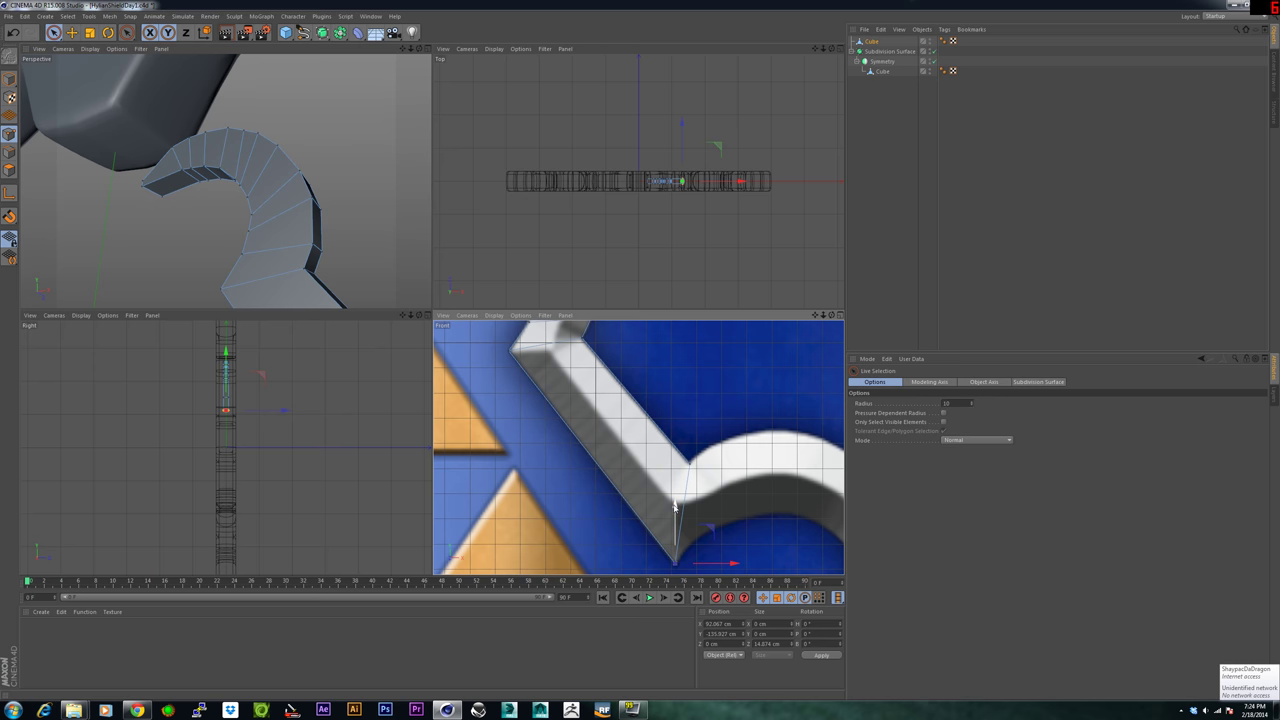
Extrude the polygon at the bar's end about 87 cm sideways, across the arc to the junction with the next curve.
{"action": "middle_click_drag", "start_coordinate": [757, 486], "coordinate": [664, 490], "text": "alt"}
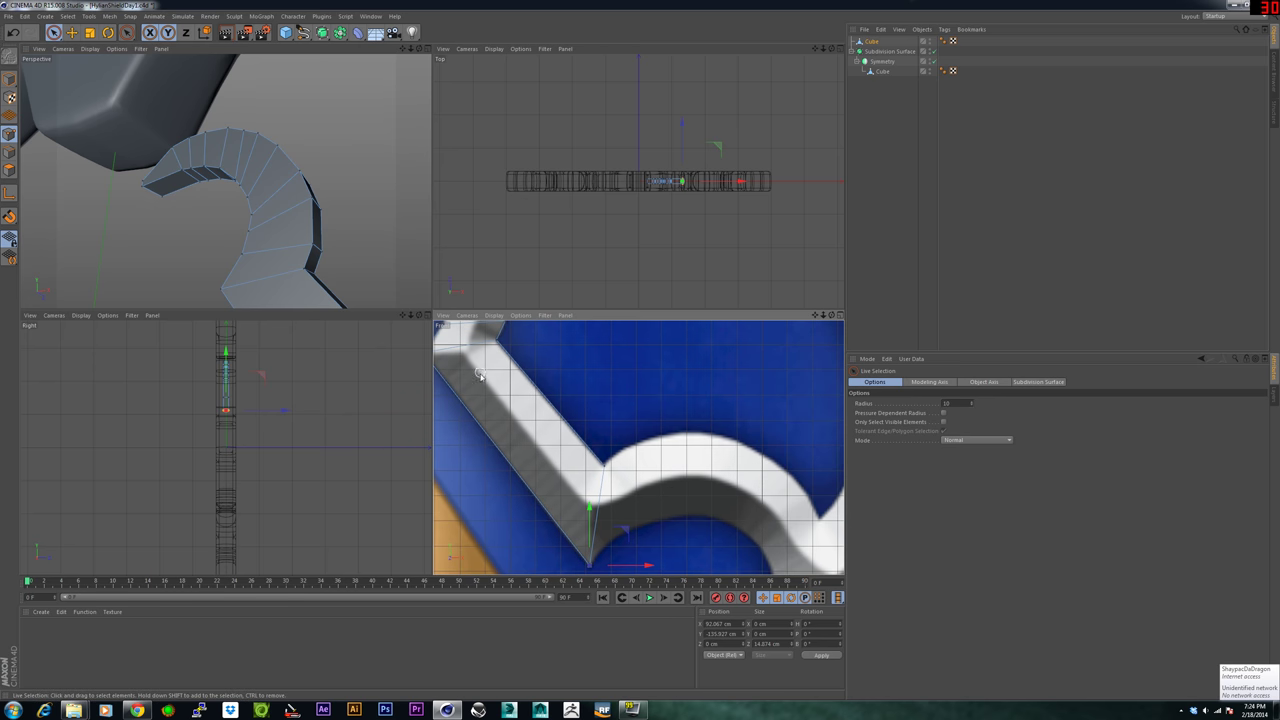
{"action": "middle_click_drag", "start_coordinate": [661, 494], "coordinate": [575, 447], "text": "alt"}
{"action": "middle_click_drag", "start_coordinate": [332, 248], "coordinate": [181, 75], "text": "alt"}
{"action": "middle_click_drag", "start_coordinate": [225, 177], "coordinate": [187, 121], "text": "alt"}
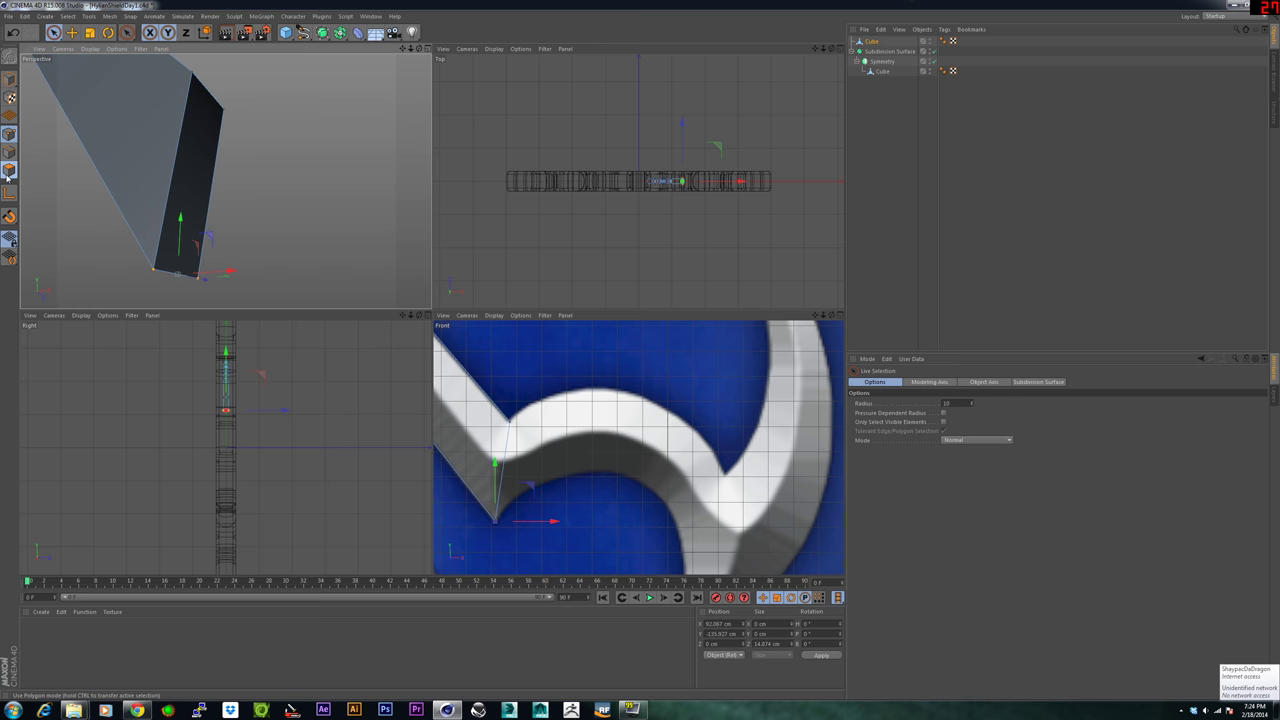
{"action": "left_click", "coordinate": [9, 171]}
{"action": "left_click", "coordinate": [194, 176]}
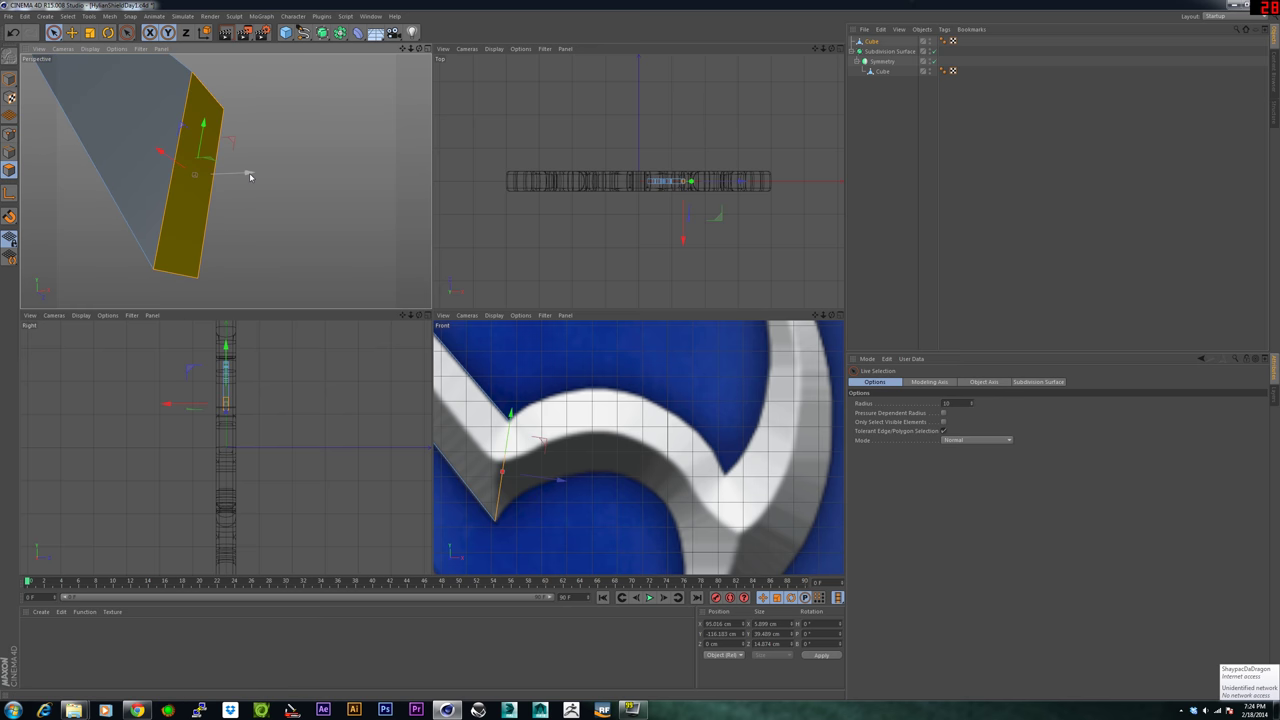
{"action": "left_click_drag", "start_coordinate": [250, 176], "coordinate": [386, 177]}
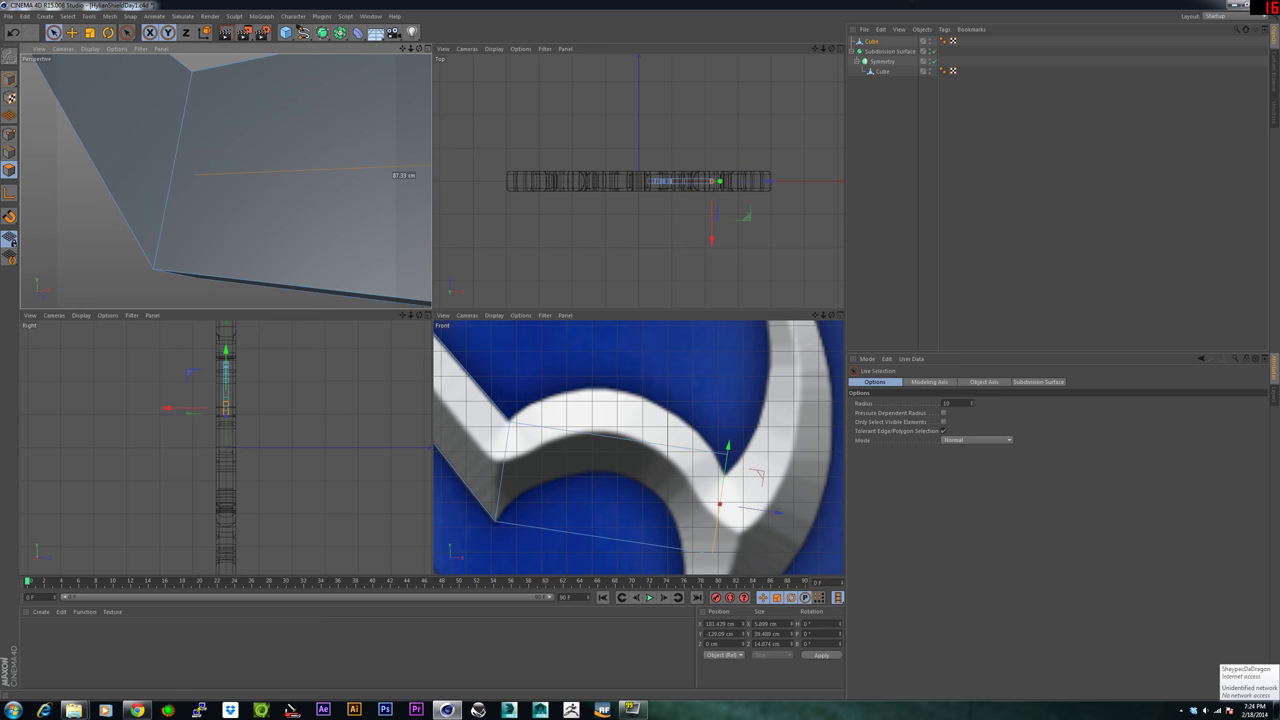
{"action": "left_click_drag", "start_coordinate": [402, 176], "coordinate": [400, 176]}
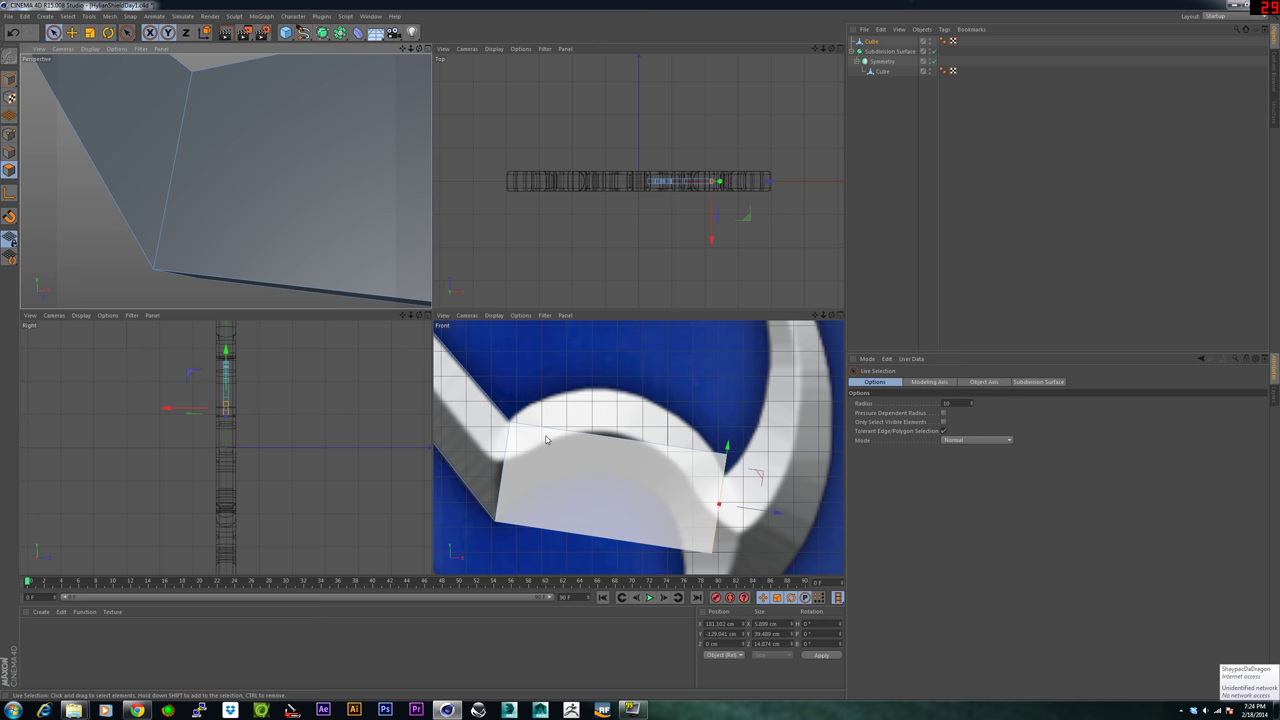
Use the Knife in Line mode to cut across the newly extruded segment at four places along the arc.
{"action": "key", "text": "k"}
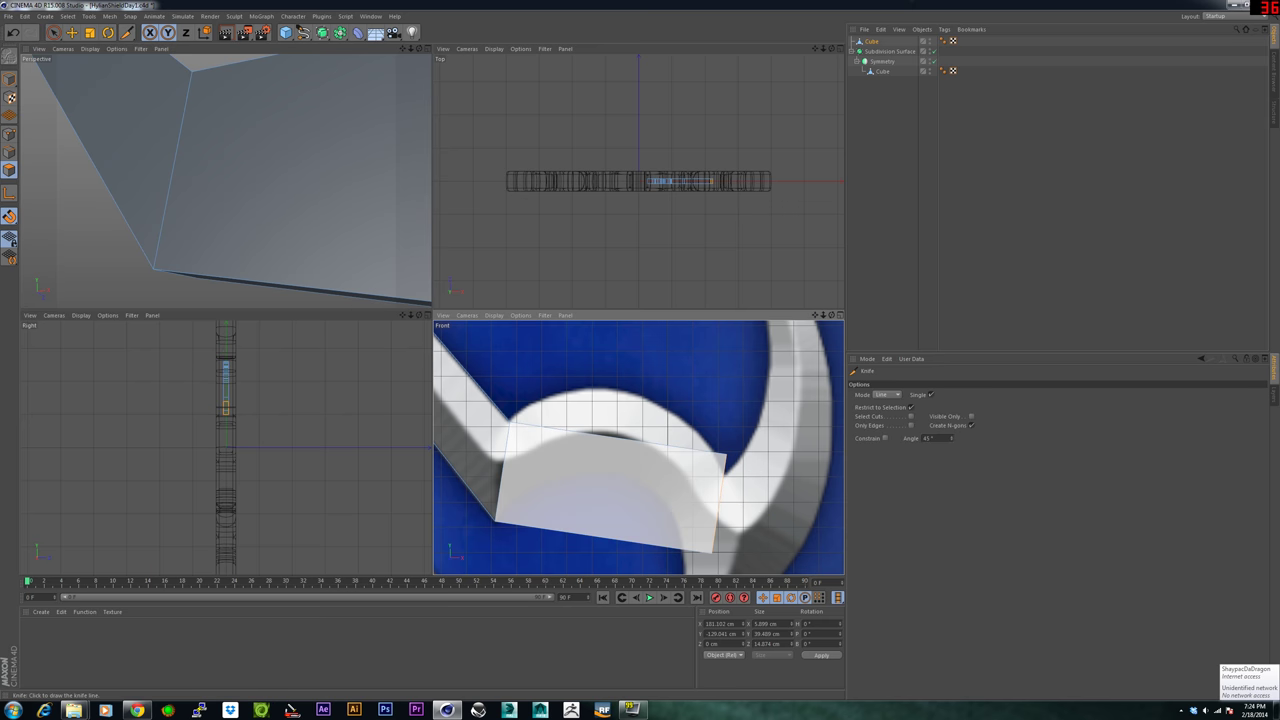
{"action": "left_click", "coordinate": [7, 134]}
{"action": "left_click_drag", "start_coordinate": [575, 422], "coordinate": [561, 541]}
{"action": "left_click_drag", "start_coordinate": [639, 441], "coordinate": [633, 542]}
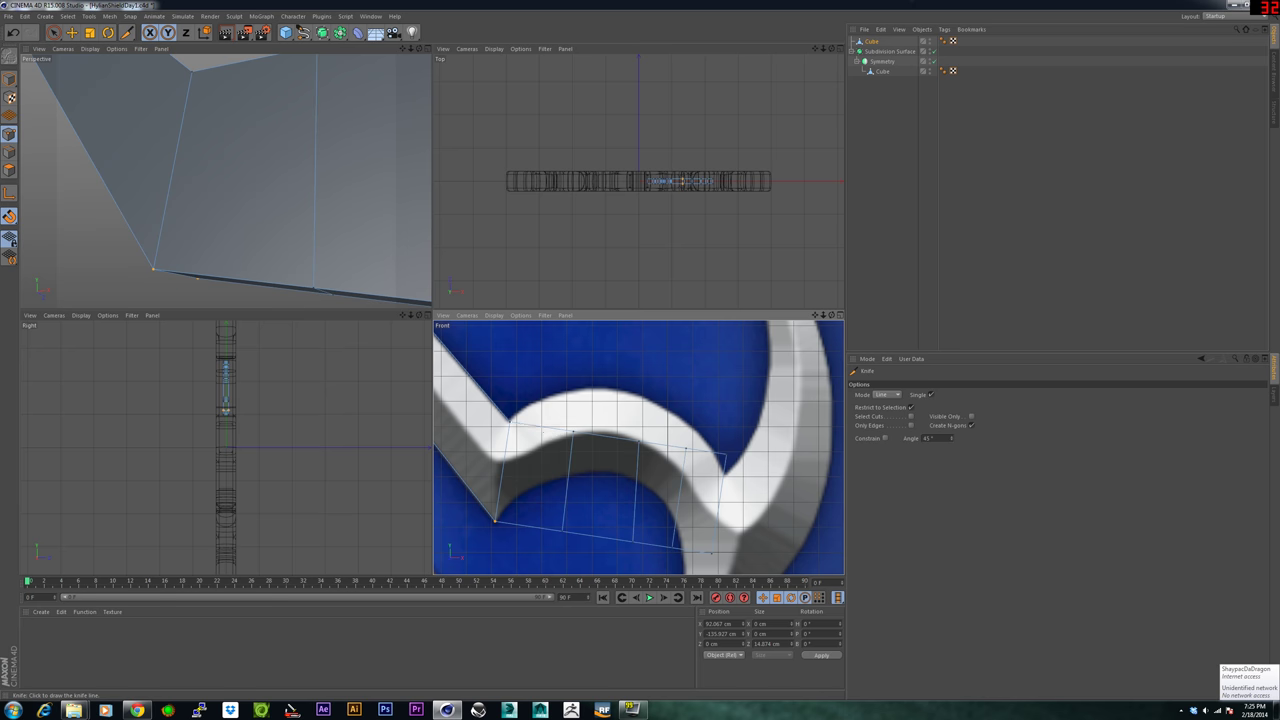
{"action": "key", "text": "space"}
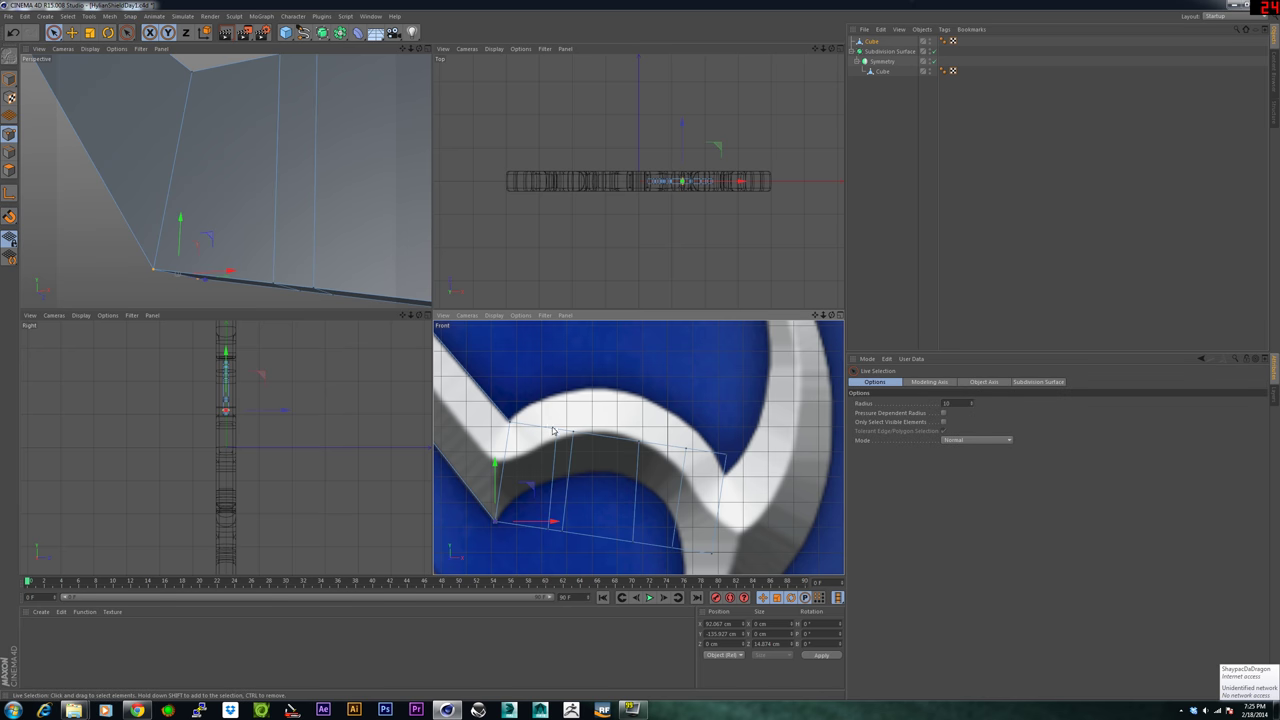
Raise the upper and lower points of the two cuts nearest the straight bar onto the arc's edges, shifting the second lower pair toward the crest.
{"action": "left_click", "coordinate": [558, 431]}
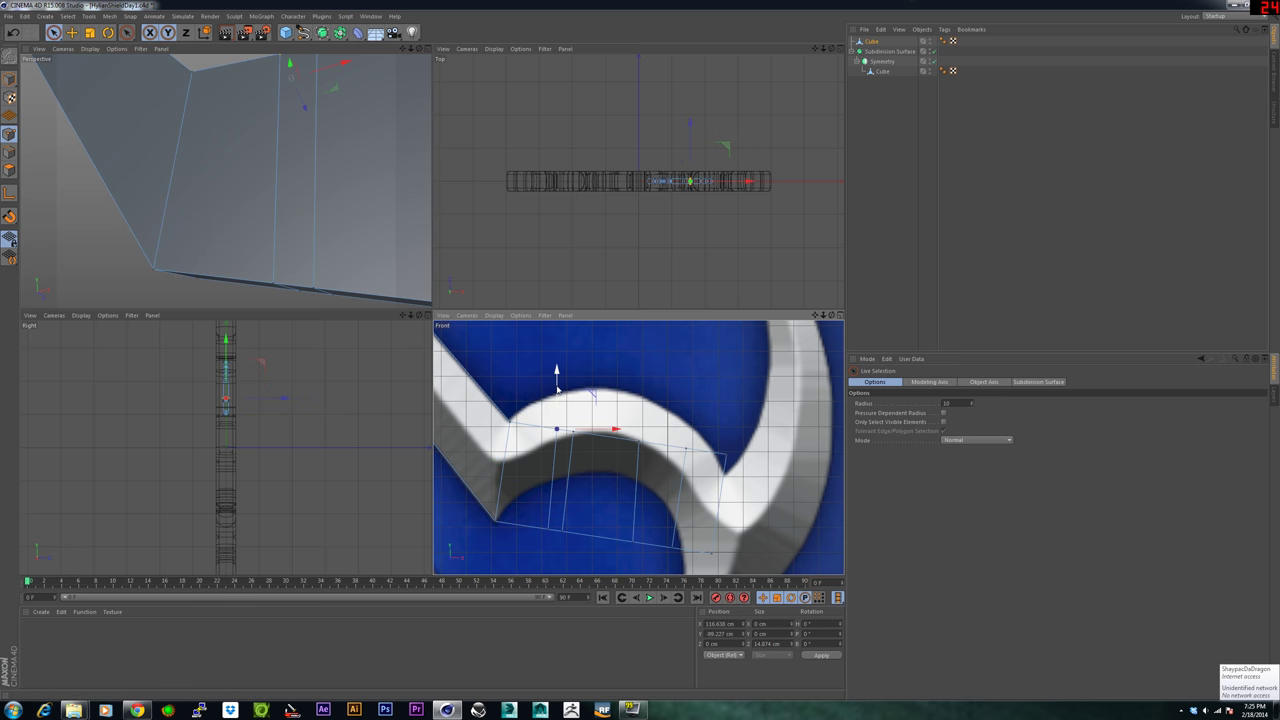
{"action": "left_click_drag", "start_coordinate": [557, 391], "coordinate": [556, 352]}
{"action": "left_click", "coordinate": [548, 528]}
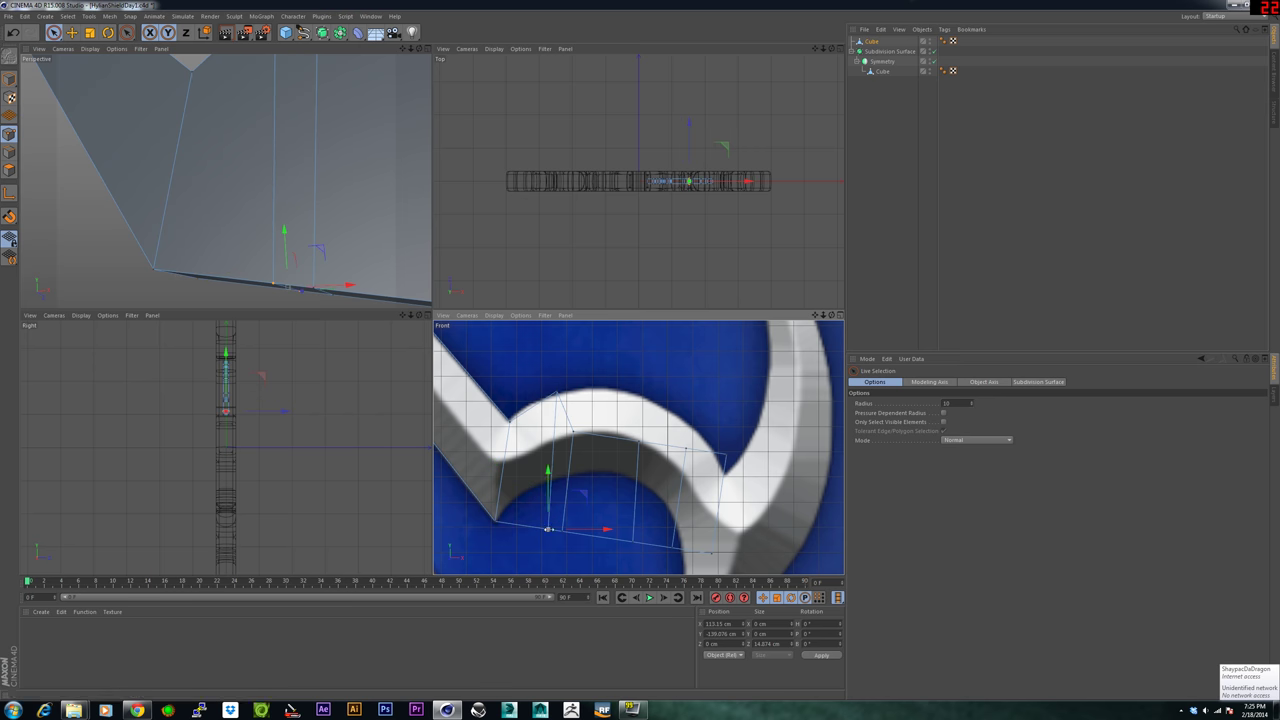
{"action": "left_click_drag", "start_coordinate": [548, 468], "coordinate": [553, 424]}
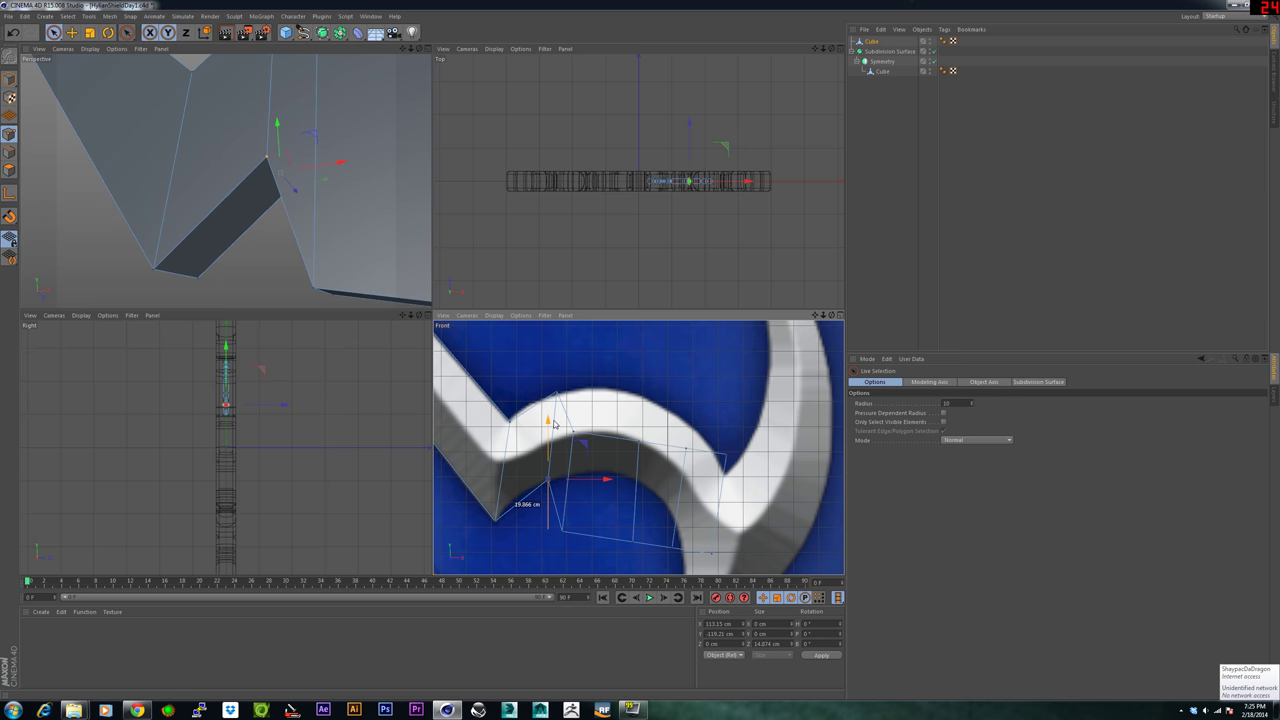
{"action": "left_click", "coordinate": [573, 431]}
{"action": "left_click_drag", "start_coordinate": [573, 380], "coordinate": [575, 338]}
{"action": "left_click", "coordinate": [563, 534]}
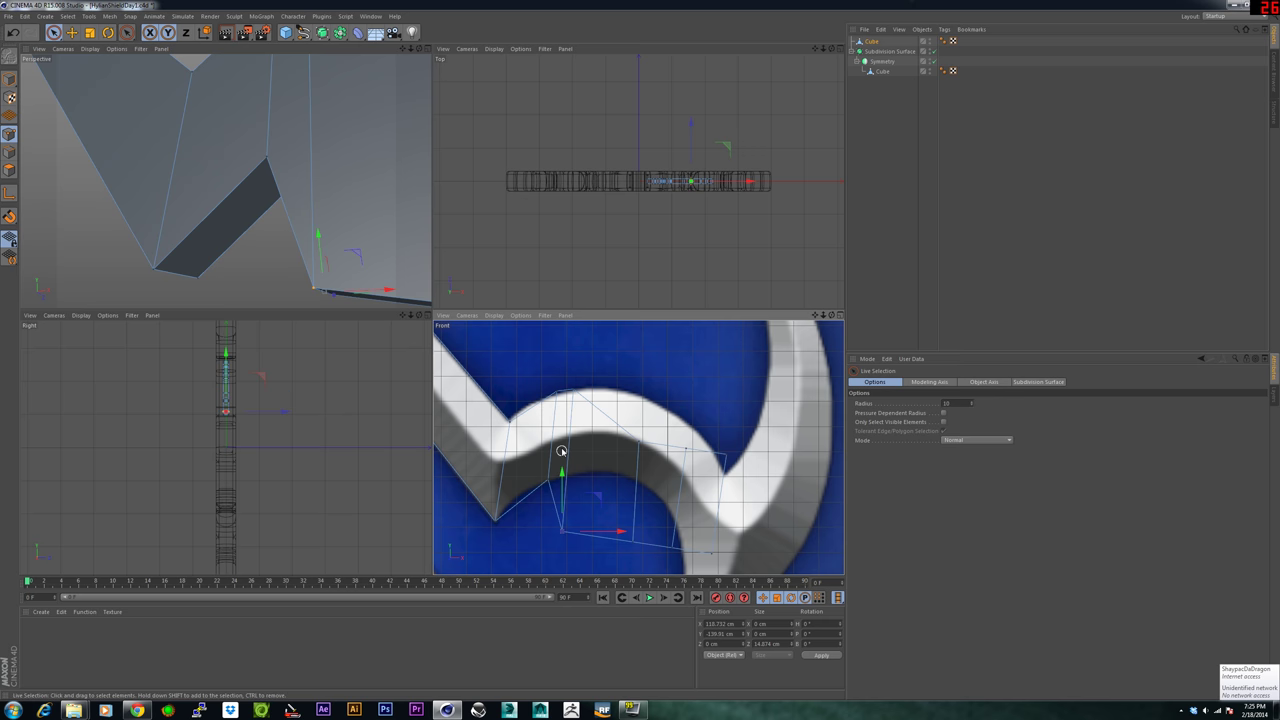
{"action": "left_click_drag", "start_coordinate": [563, 476], "coordinate": [564, 422]}
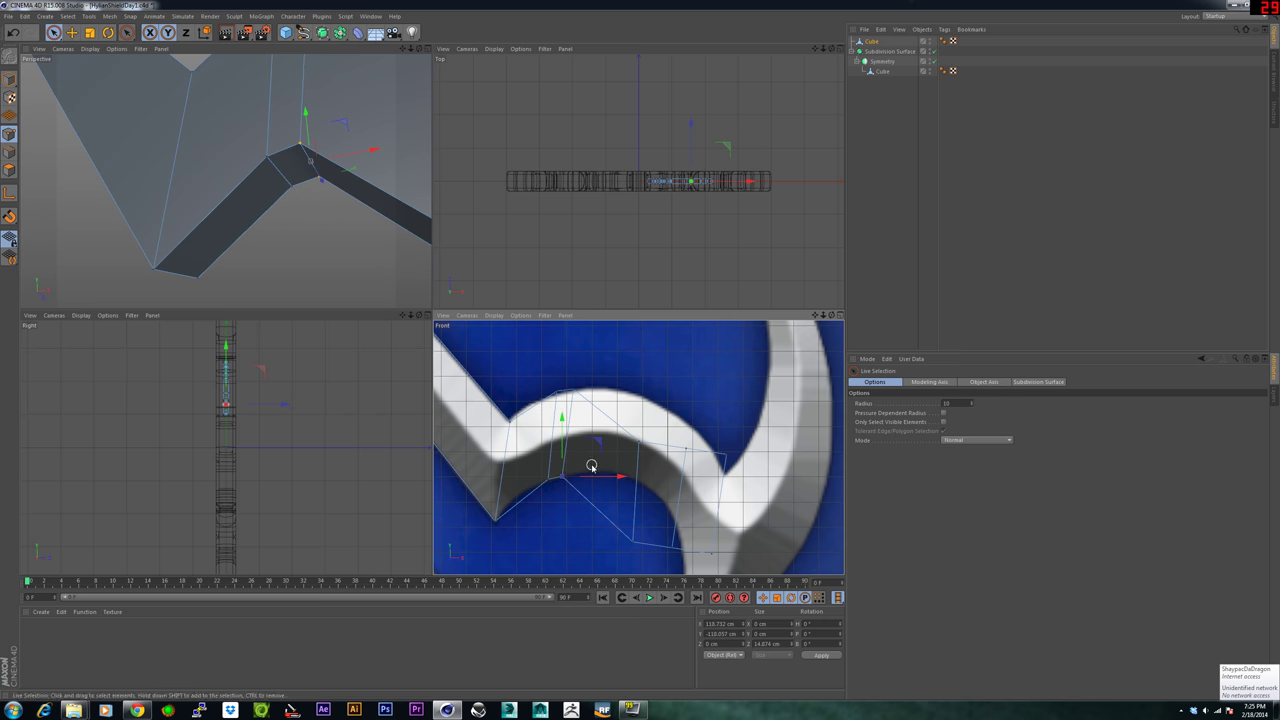
{"action": "left_click_drag", "start_coordinate": [606, 477], "coordinate": [615, 477]}
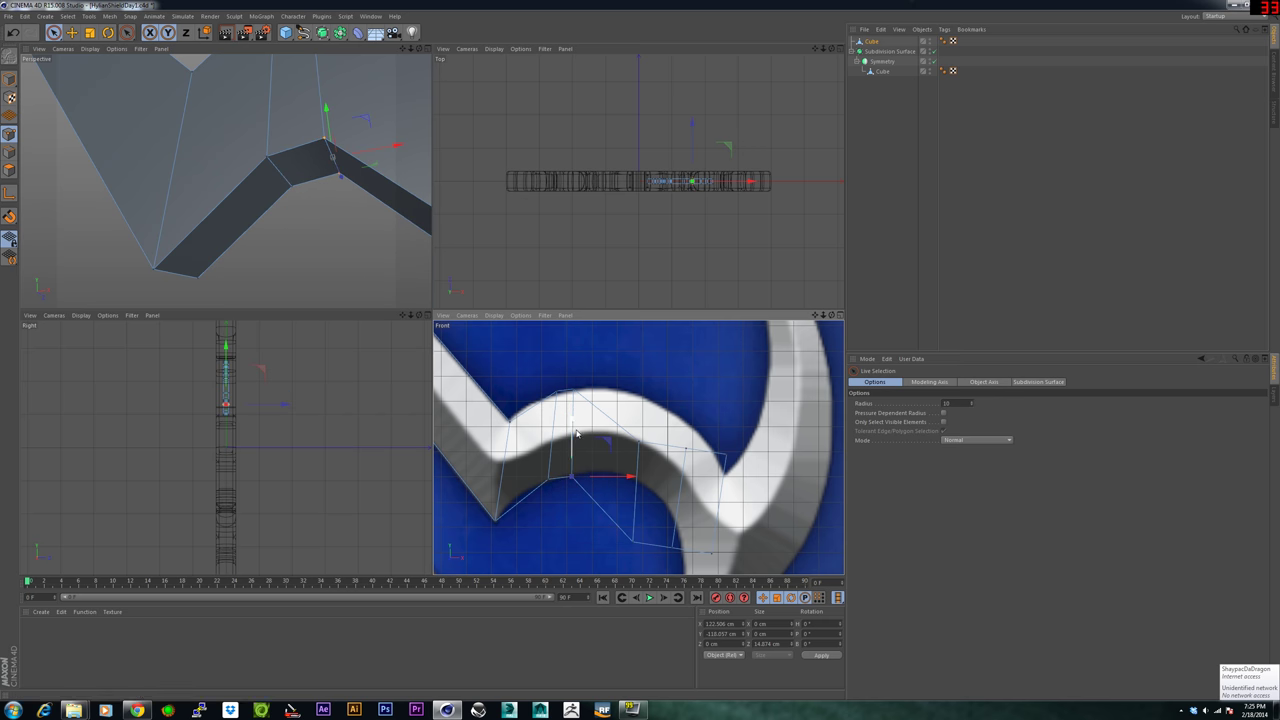
Raise the upper and lower points of the two cuts on the arc's far side onto the edges of the reference.
{"action": "left_click", "coordinate": [641, 445]}
{"action": "left_click_drag", "start_coordinate": [640, 401], "coordinate": [640, 351]}
{"action": "left_click", "coordinate": [635, 540]}
{"action": "left_click_drag", "start_coordinate": [633, 493], "coordinate": [634, 428]}
{"action": "left_click", "coordinate": [671, 545]}
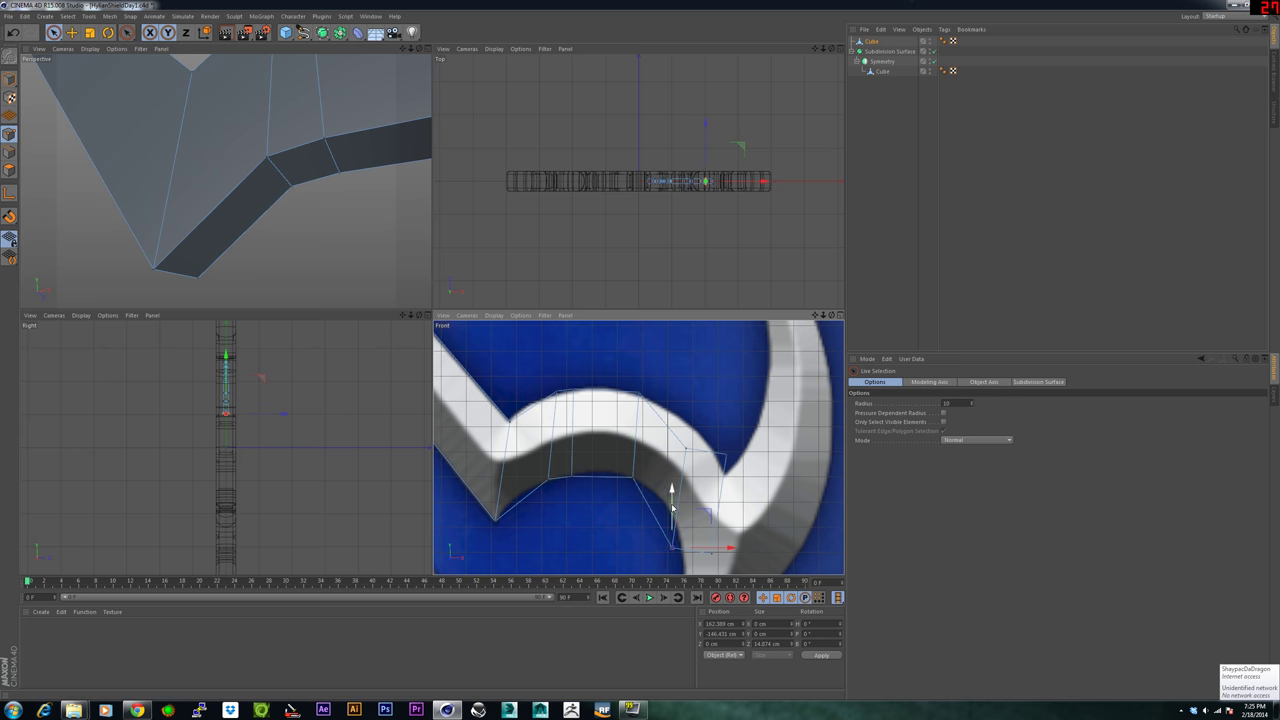
{"action": "left_click_drag", "start_coordinate": [672, 489], "coordinate": [671, 448]}
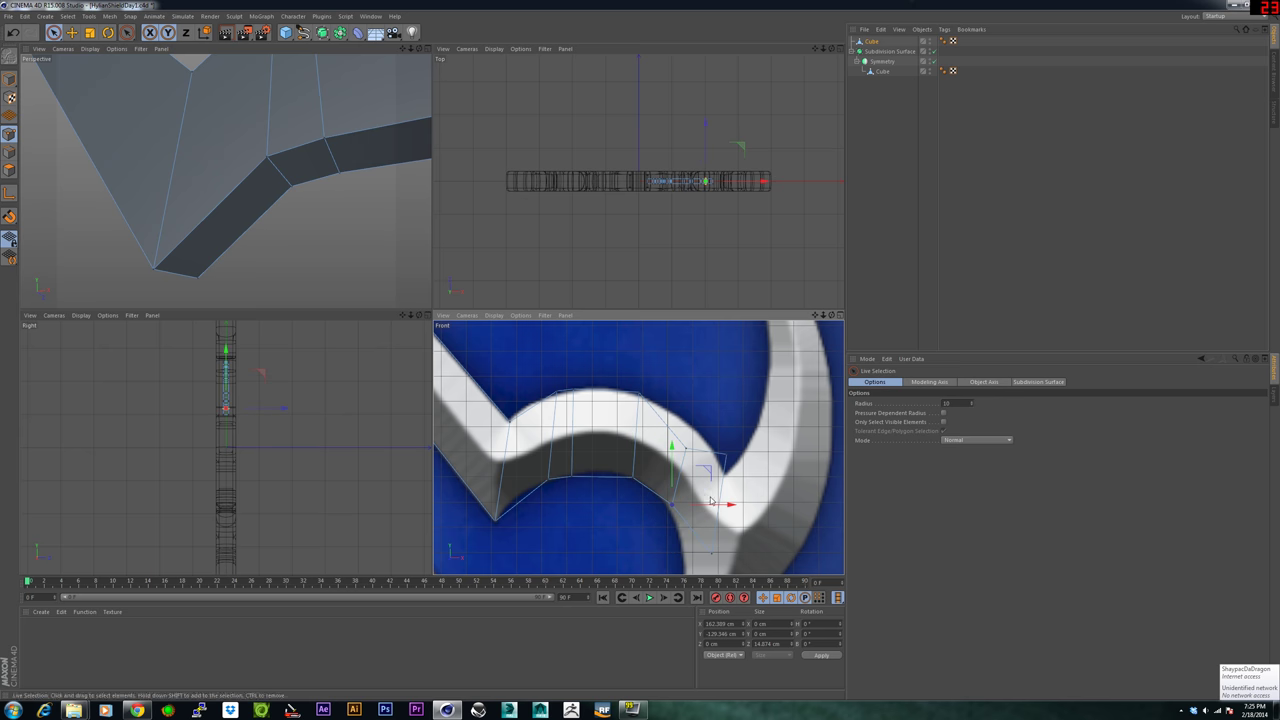
{"action": "left_click_drag", "start_coordinate": [730, 505], "coordinate": [726, 506]}
{"action": "left_click", "coordinate": [687, 450]}
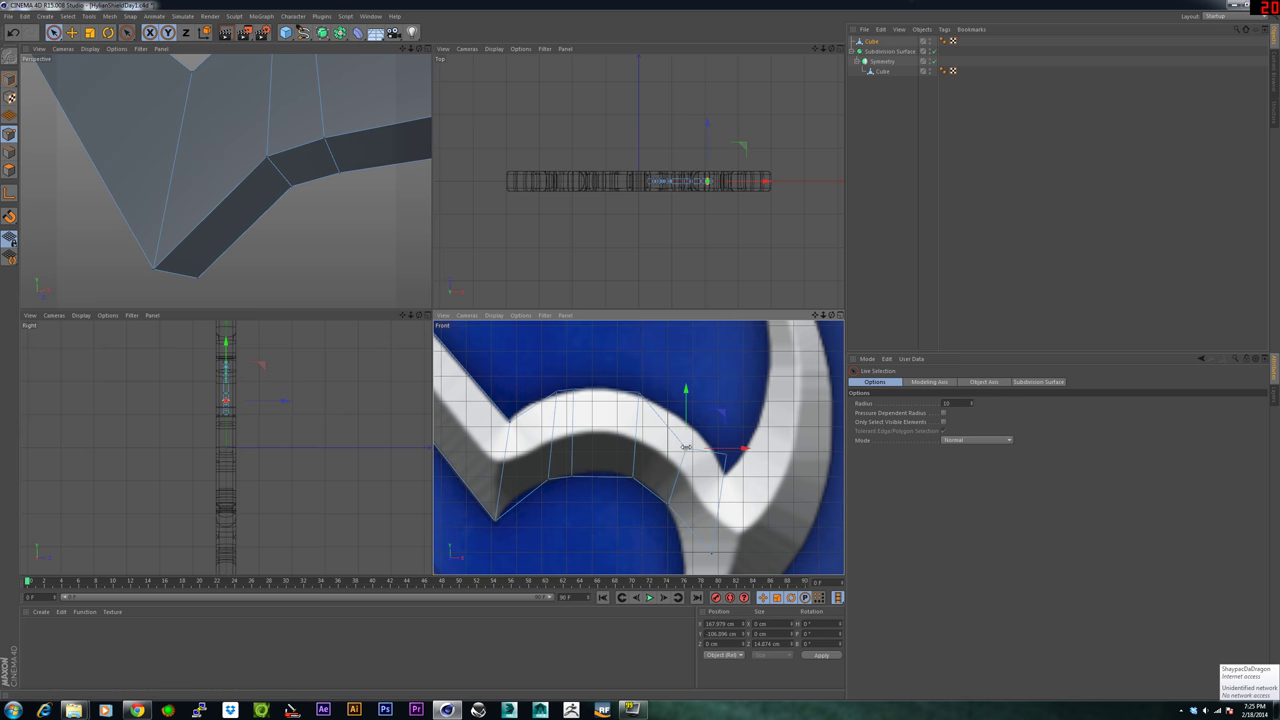
{"action": "left_click_drag", "start_coordinate": [687, 395], "coordinate": [687, 367]}
Place the segment end's lower points on the arc's inner edge and its upper points at the notch with the next curve.
{"action": "middle_click_drag", "start_coordinate": [721, 469], "coordinate": [710, 434], "text": "alt"}
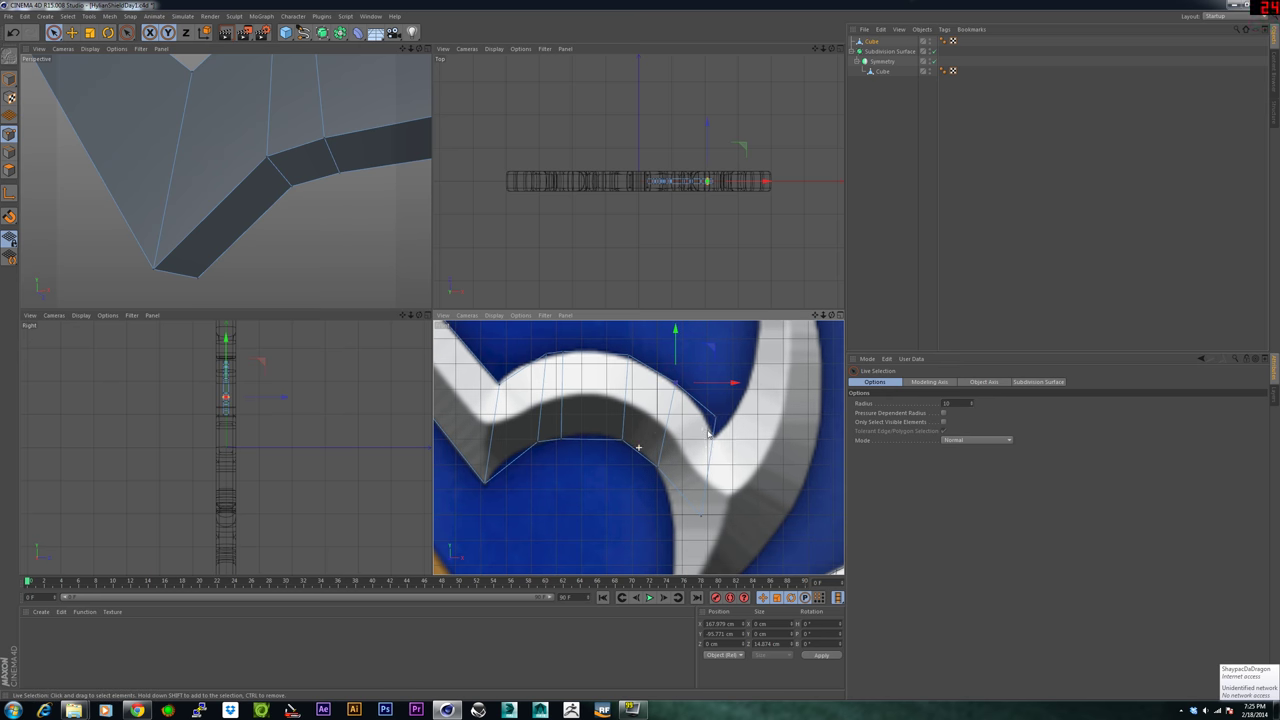
{"action": "left_click", "coordinate": [702, 514]}
{"action": "left_click_drag", "start_coordinate": [757, 517], "coordinate": [726, 514]}
{"action": "left_click_drag", "start_coordinate": [671, 463], "coordinate": [668, 445]}
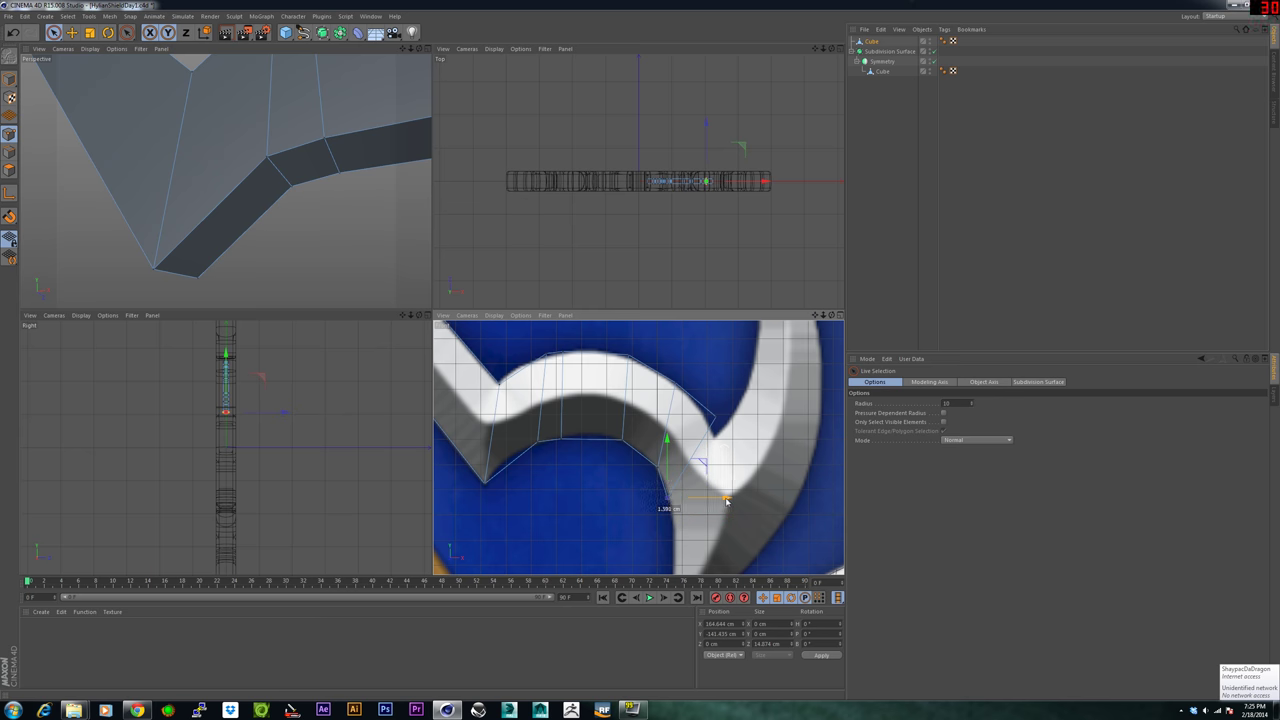
{"action": "middle_click_drag", "start_coordinate": [726, 451], "coordinate": [723, 461], "text": "alt"}
{"action": "left_click", "coordinate": [714, 427]}
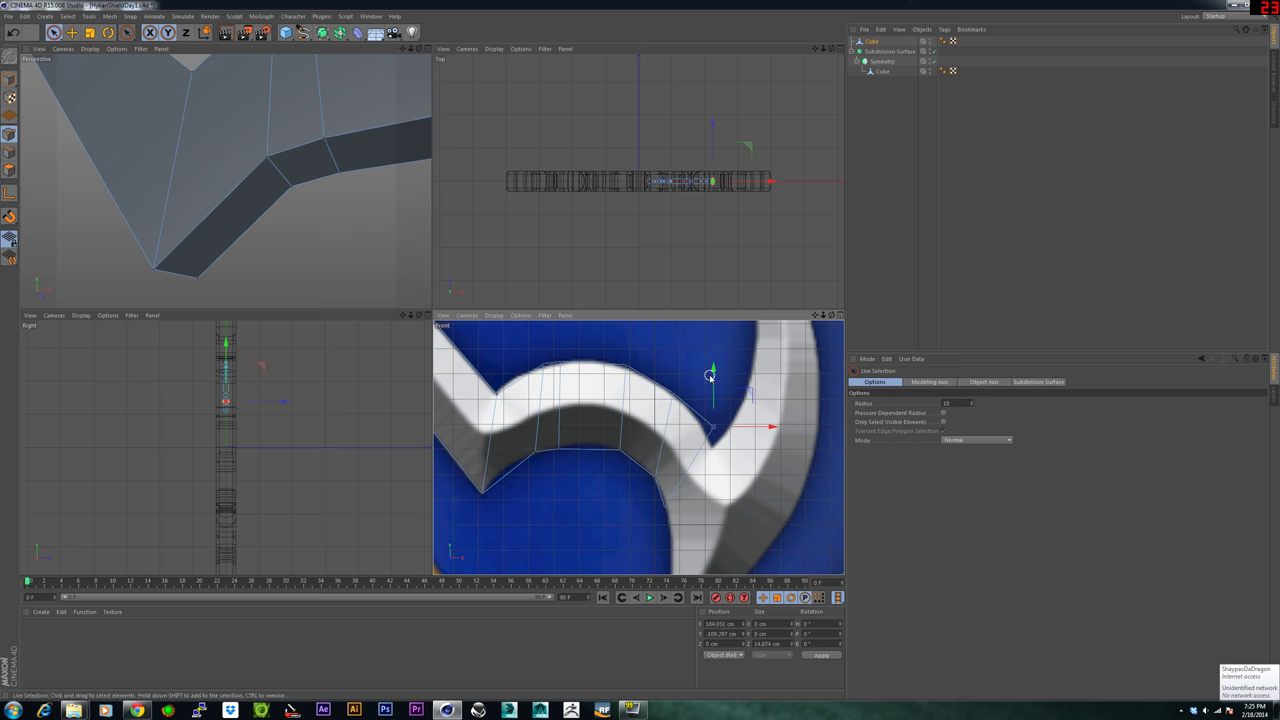
{"action": "left_click_drag", "start_coordinate": [710, 374], "coordinate": [656, 502]}
Add further Knife cuts across the arc near the straight bar, at the crest and on the far slope.
{"action": "key", "text": "k"}
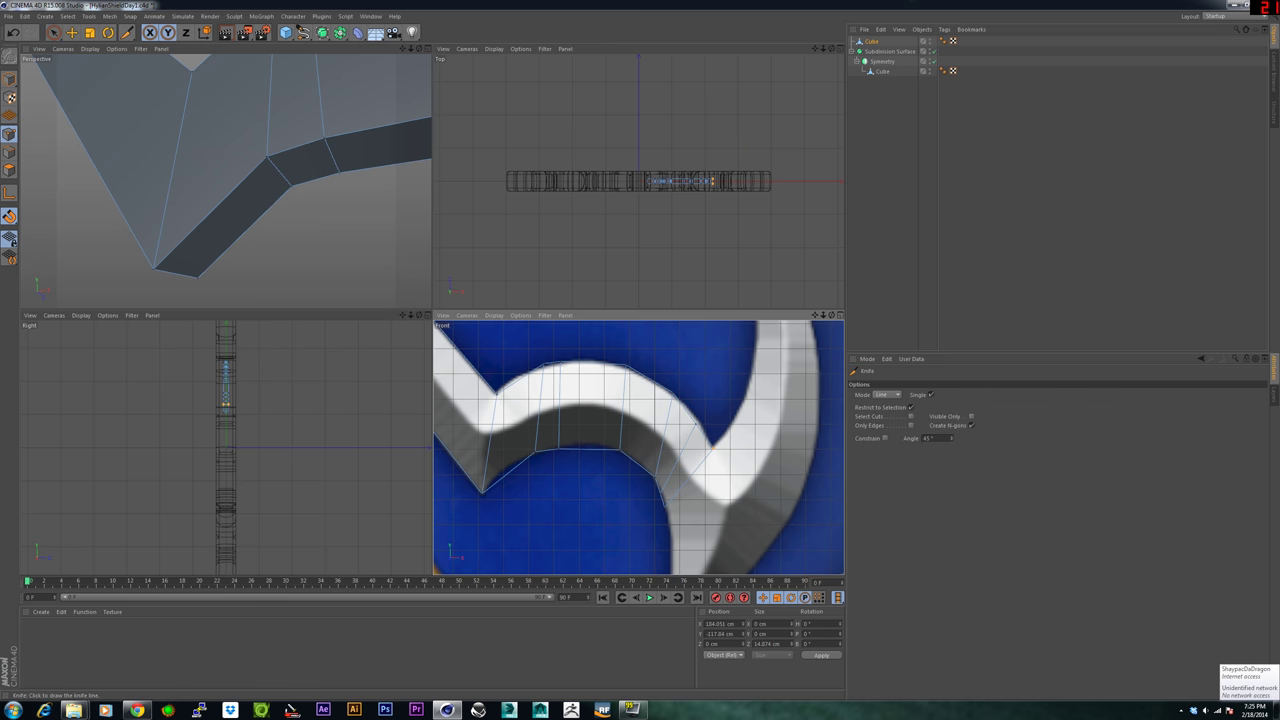
{"action": "left_click_drag", "start_coordinate": [655, 364], "coordinate": [623, 483]}
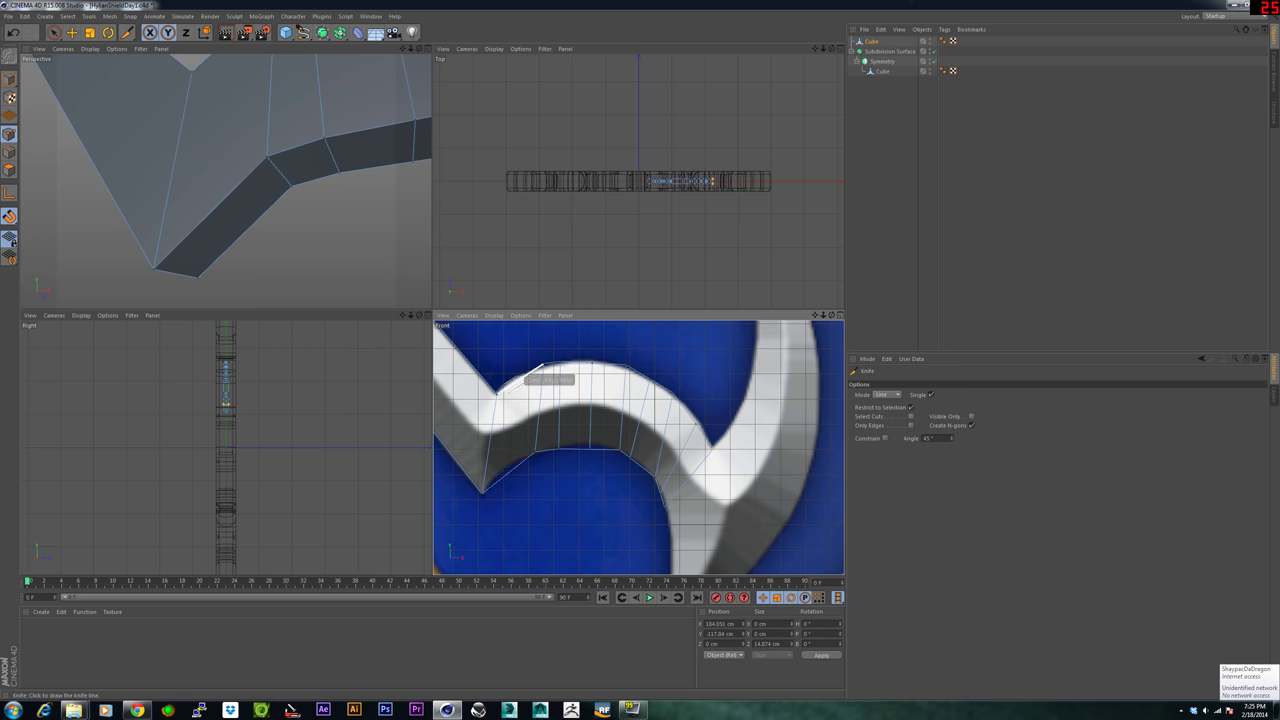
{"action": "left_click_drag", "start_coordinate": [516, 380], "coordinate": [511, 474]}
{"action": "key", "text": "e"}
{"action": "key", "text": "space"}
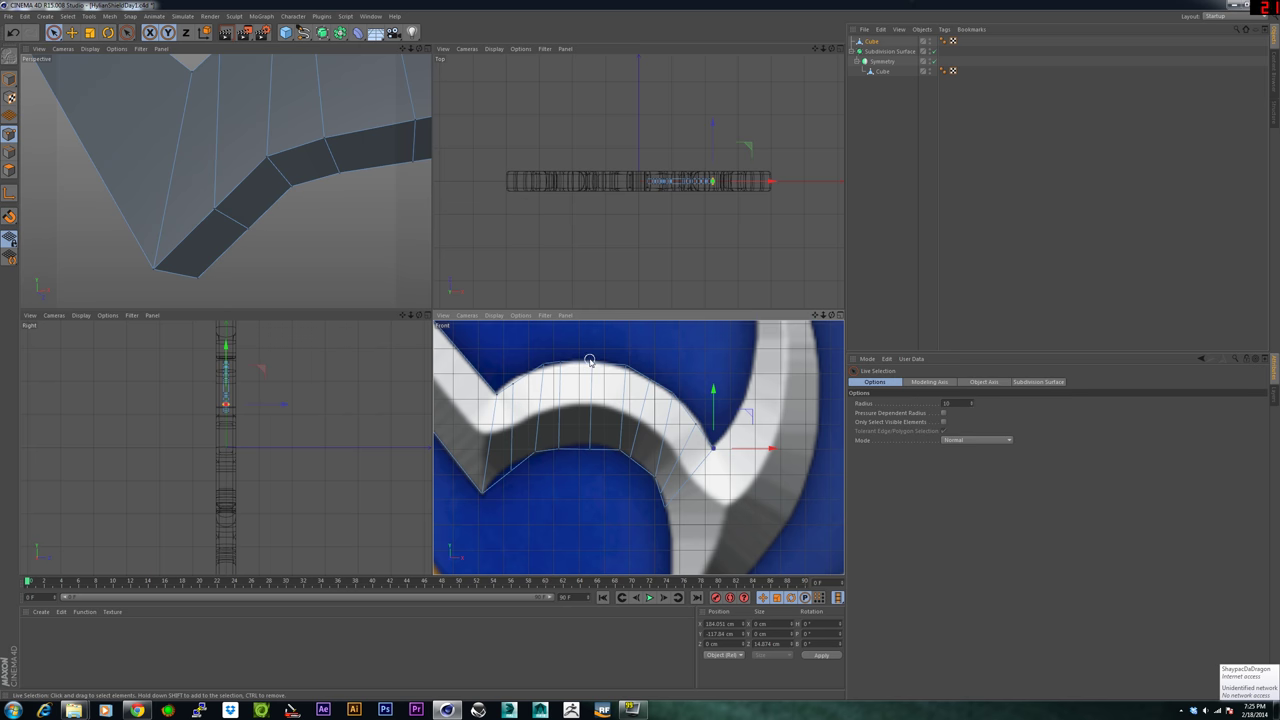
Raise the crest cut's lower points and both the lower and upper points of the cut nearest the straight bar onto the arc's edges.
{"action": "left_click", "coordinate": [591, 364]}
{"action": "left_click", "coordinate": [589, 450]}
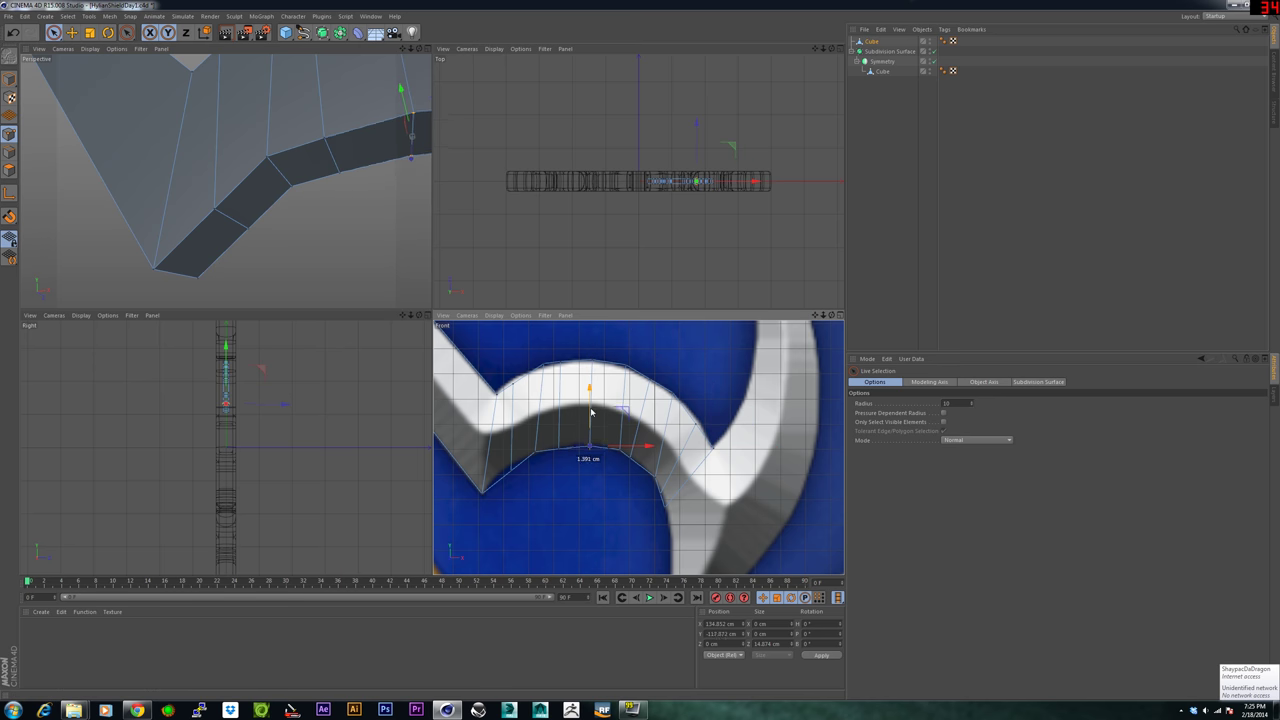
{"action": "left_click", "coordinate": [512, 470]}
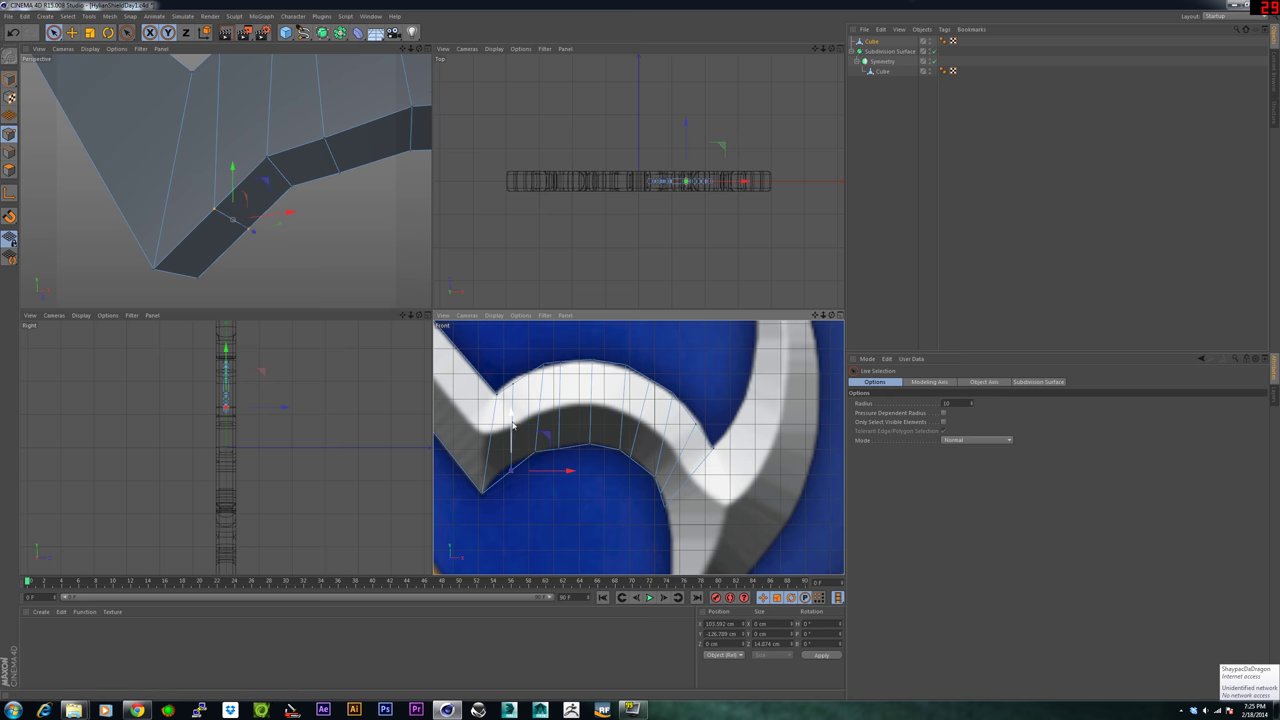
{"action": "left_click", "coordinate": [512, 386]}
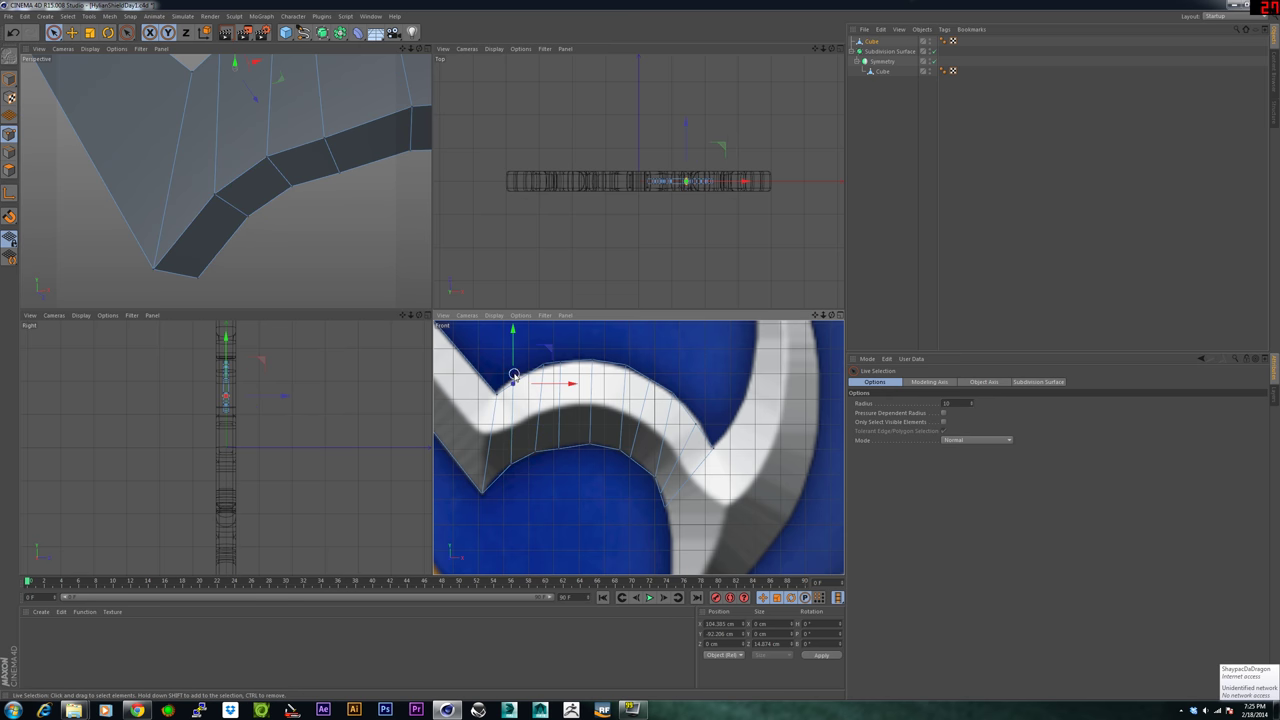
{"action": "left_click_drag", "start_coordinate": [511, 362], "coordinate": [511, 357]}
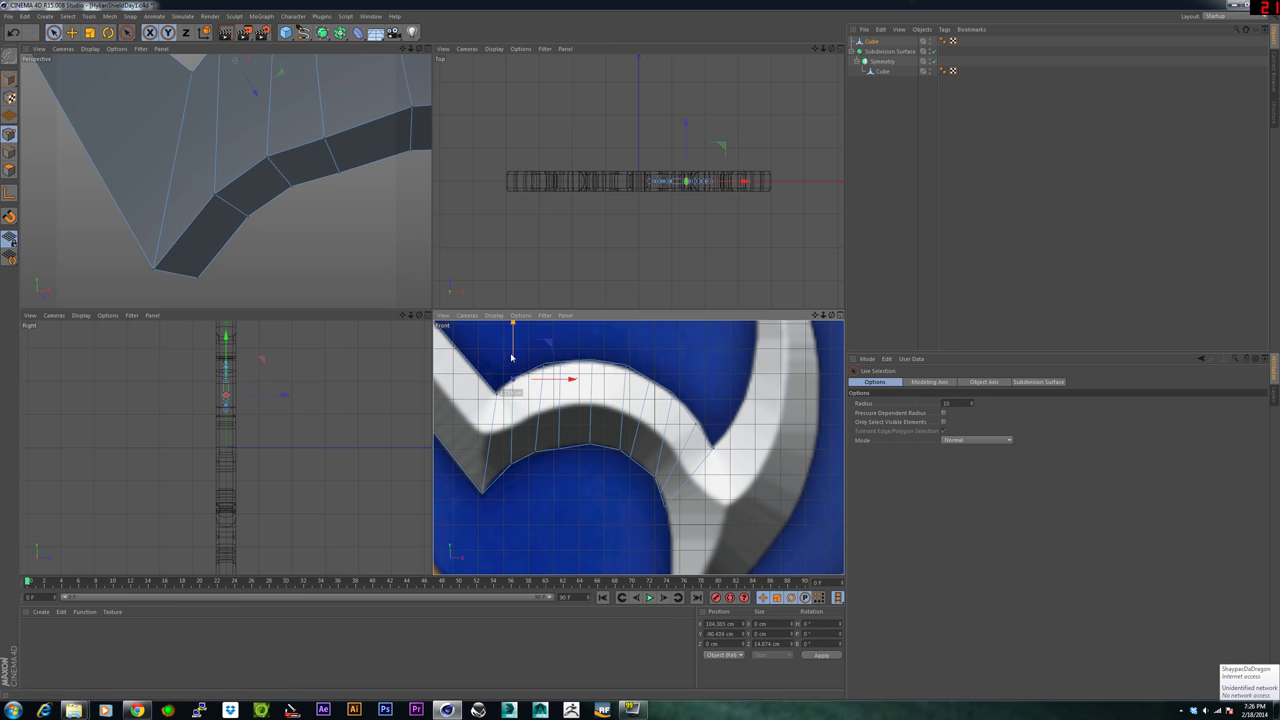
Align the upper and lower points of the cuts on the arc's far slope with the reference edges.
{"action": "left_click", "coordinate": [700, 427]}
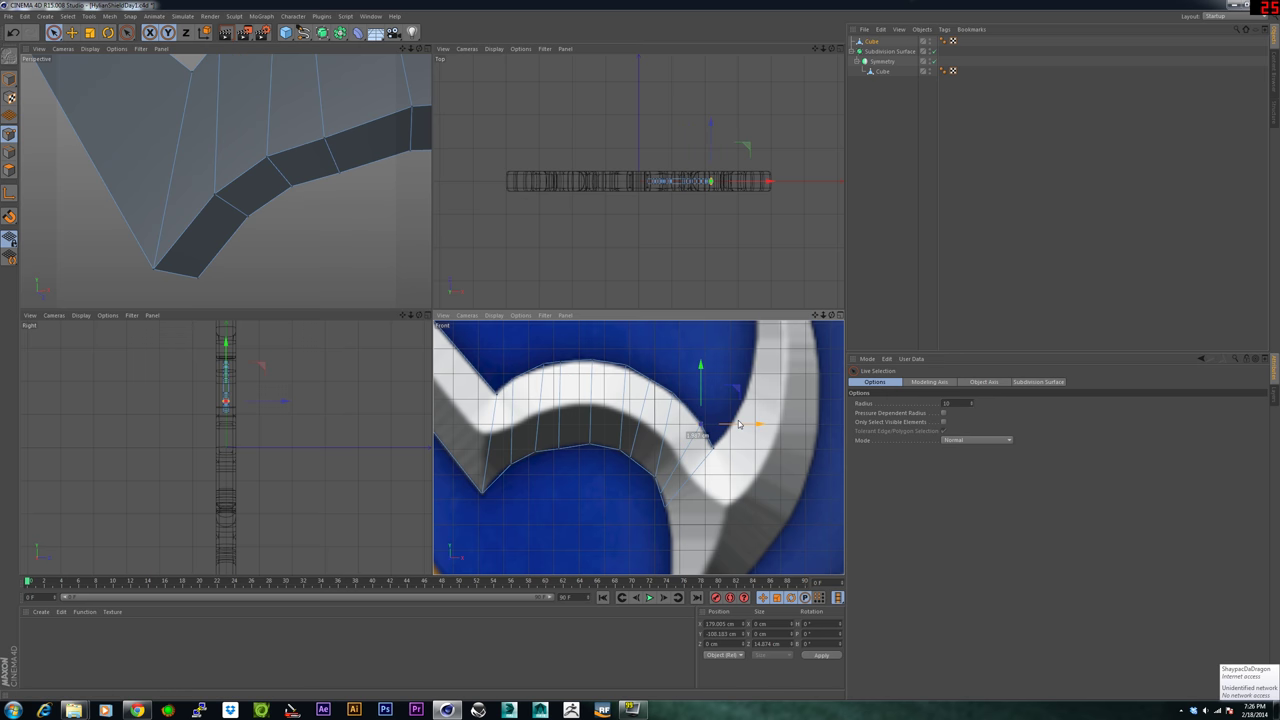
{"action": "left_click", "coordinate": [656, 479]}
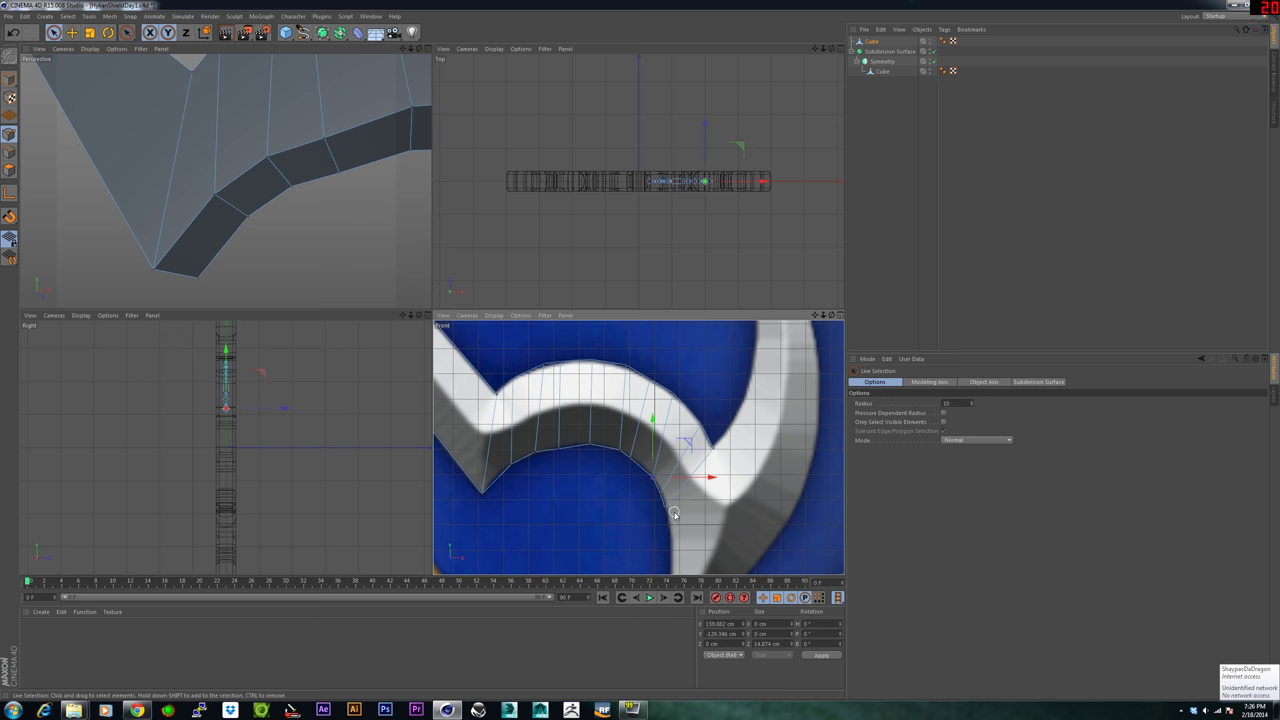
{"action": "middle_click_drag", "start_coordinate": [650, 459], "coordinate": [632, 443], "text": "alt"}
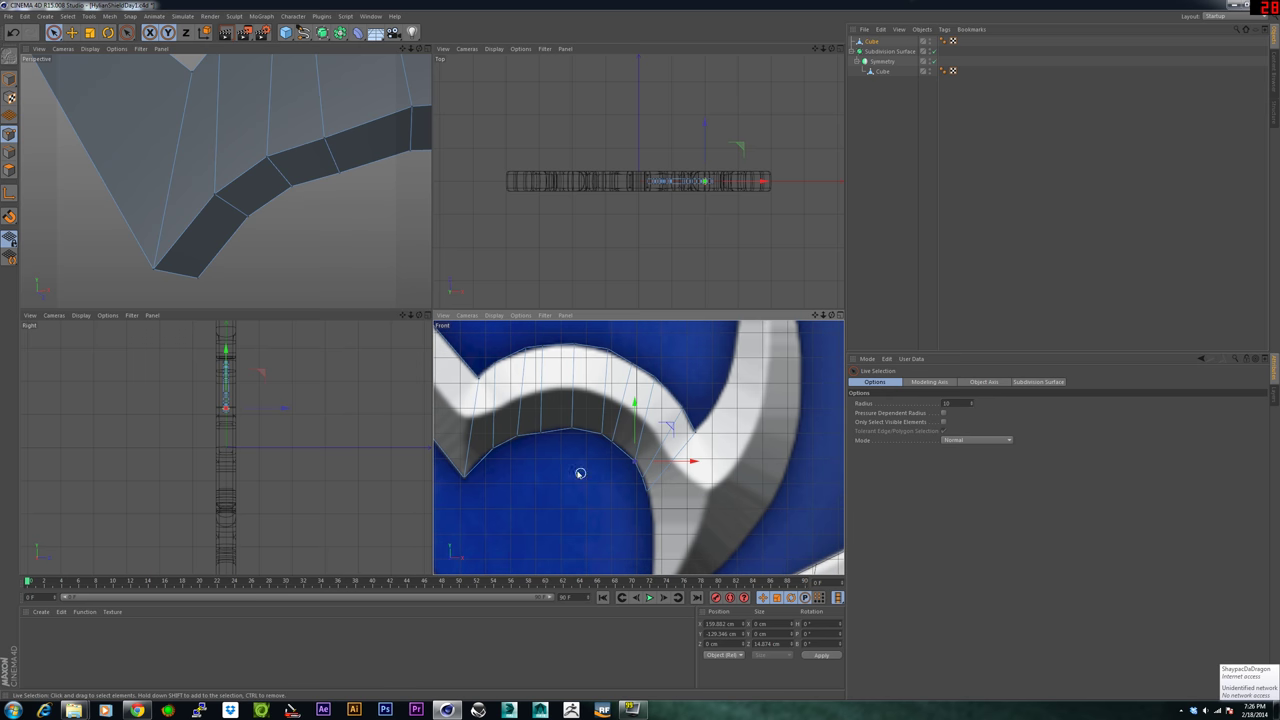
{"action": "left_click", "coordinate": [544, 435]}
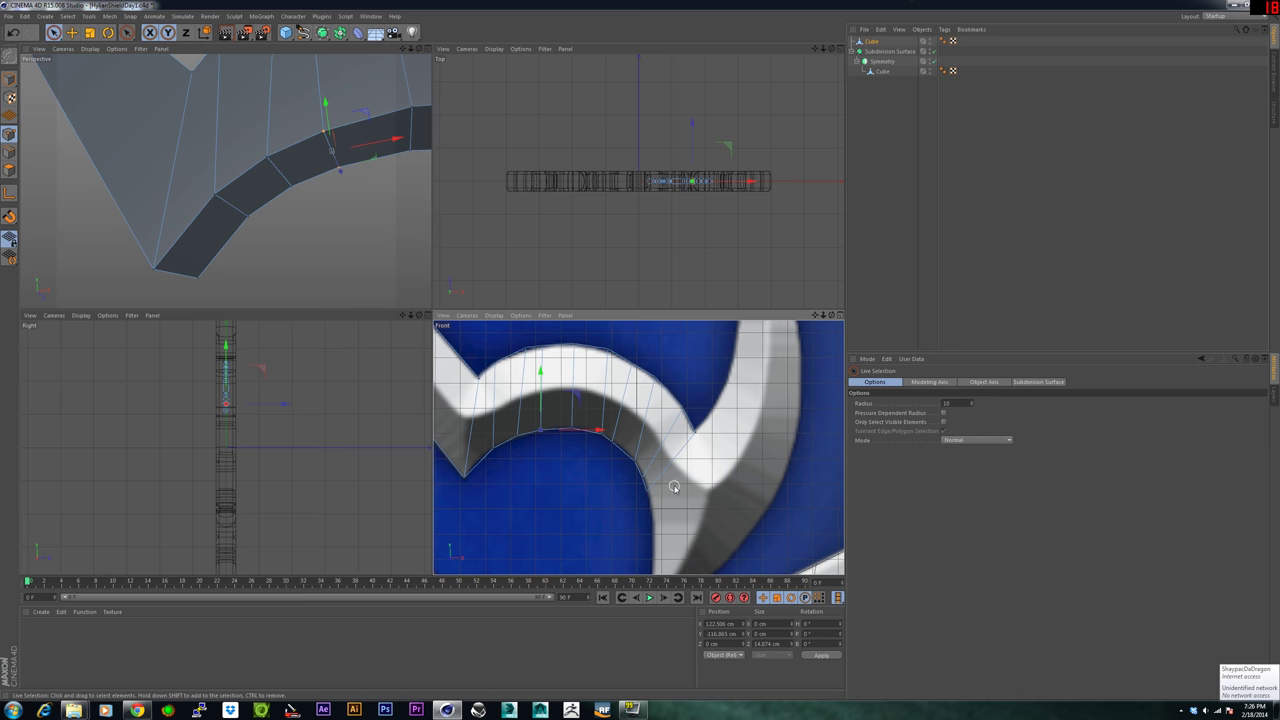
Extrude the arc's end face across the horn junction to the horn's outer edge.
{"action": "middle_click_drag", "start_coordinate": [674, 487], "coordinate": [621, 445], "text": "alt"}
{"action": "middle_click_drag", "start_coordinate": [304, 191], "coordinate": [200, 177], "text": "alt"}
{"action": "scroll", "coordinate": [255, 229], "scroll_direction": "down", "scroll_amount": 3}
{"action": "scroll", "coordinate": [255, 229], "scroll_direction": "down", "scroll_amount": 5}
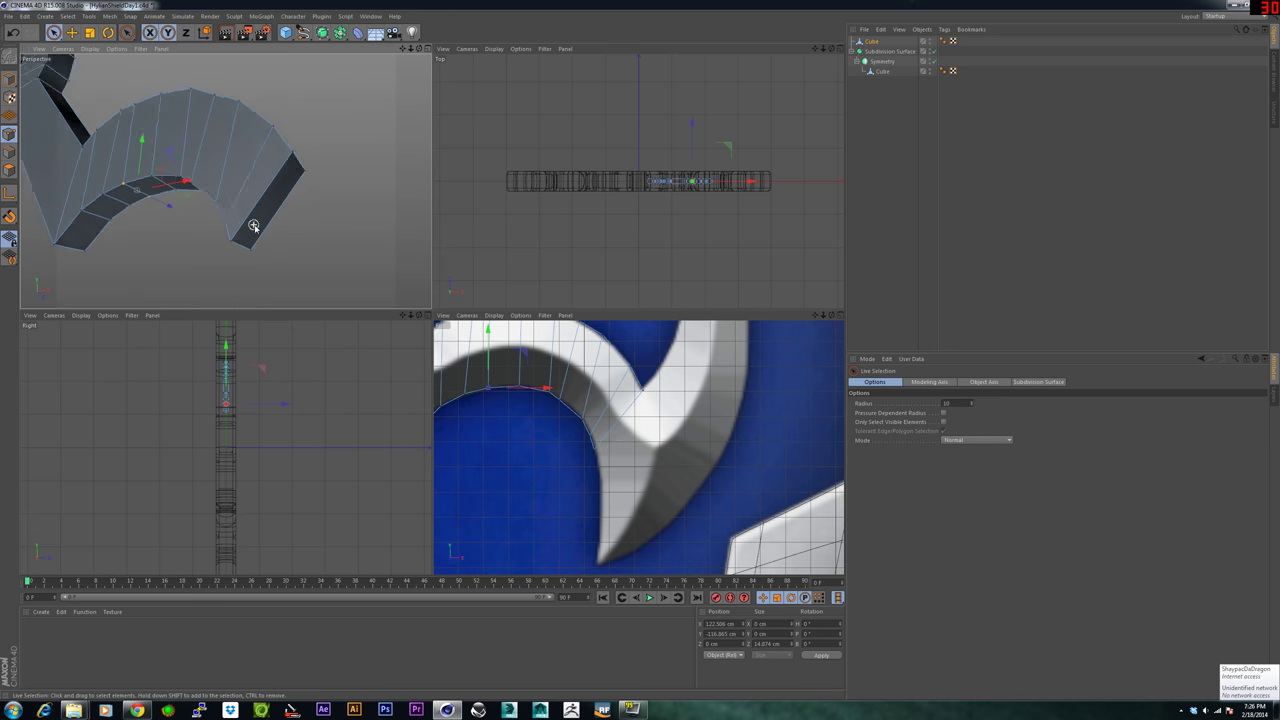
{"action": "left_click_drag", "start_coordinate": [255, 229], "coordinate": [277, 234], "text": "alt"}
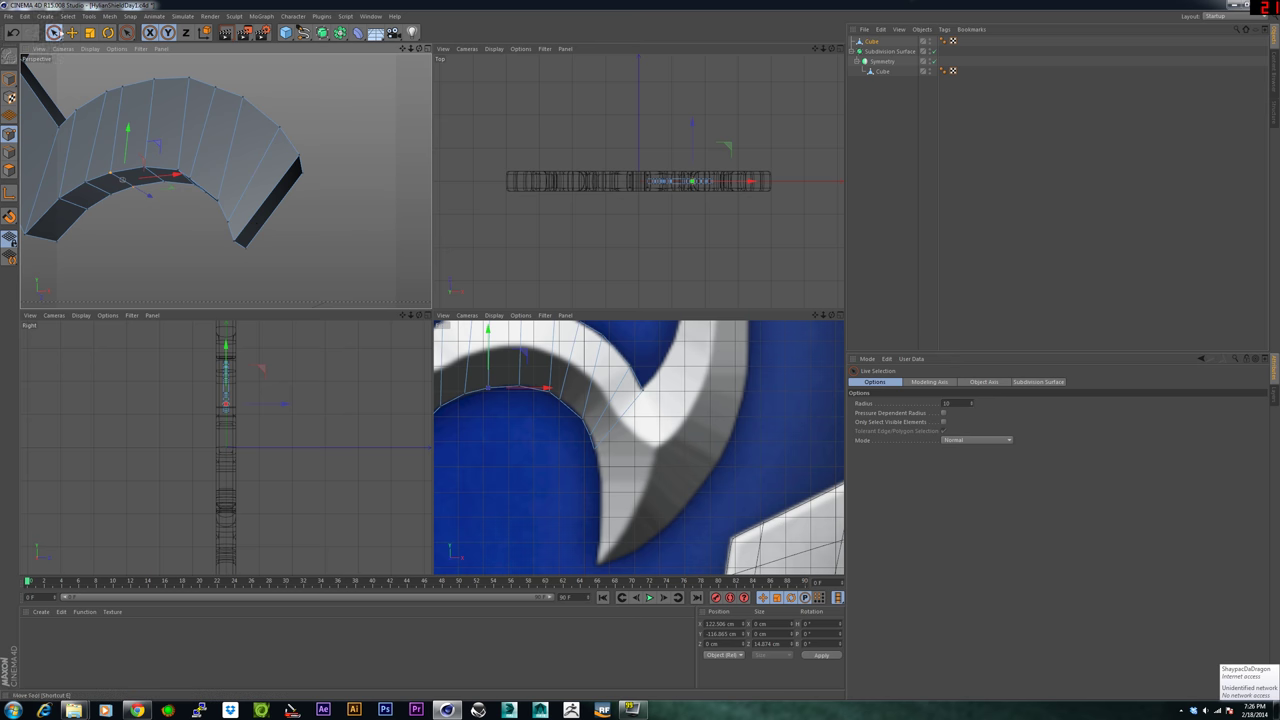
{"action": "left_click", "coordinate": [10, 170]}
{"action": "left_click", "coordinate": [260, 219]}
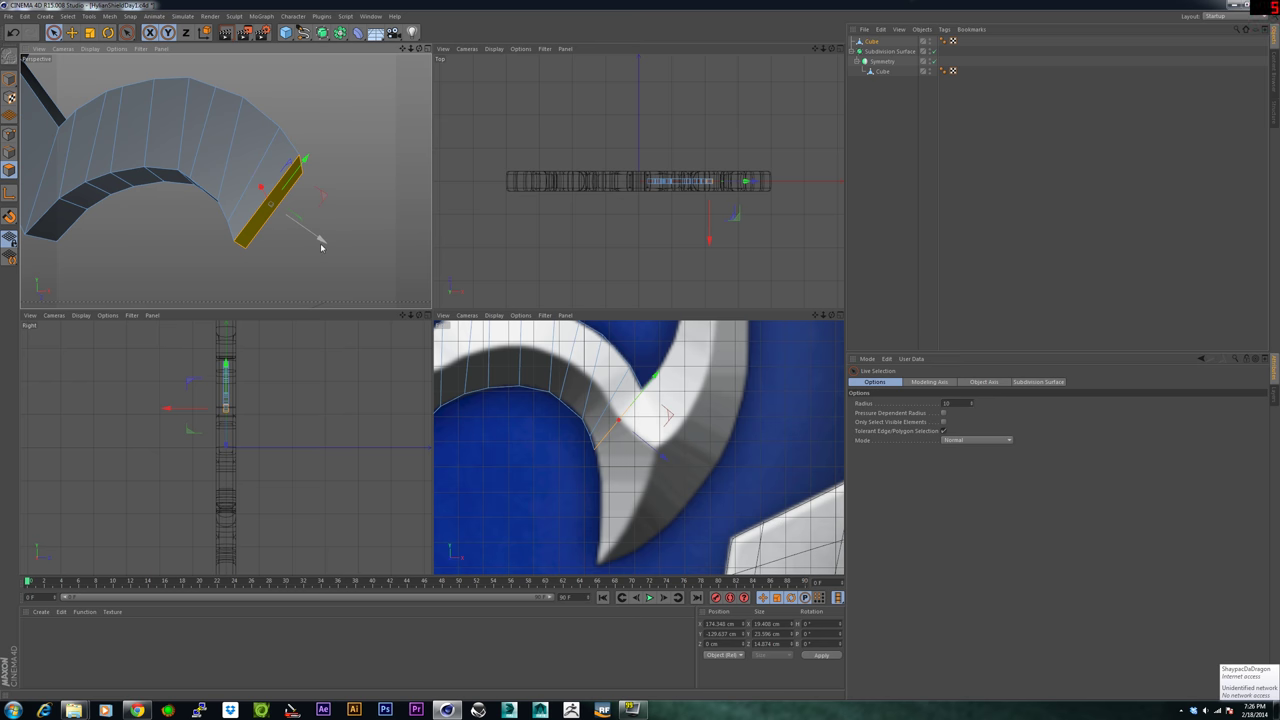
{"action": "left_click_drag", "start_coordinate": [320, 242], "coordinate": [472, 347]}
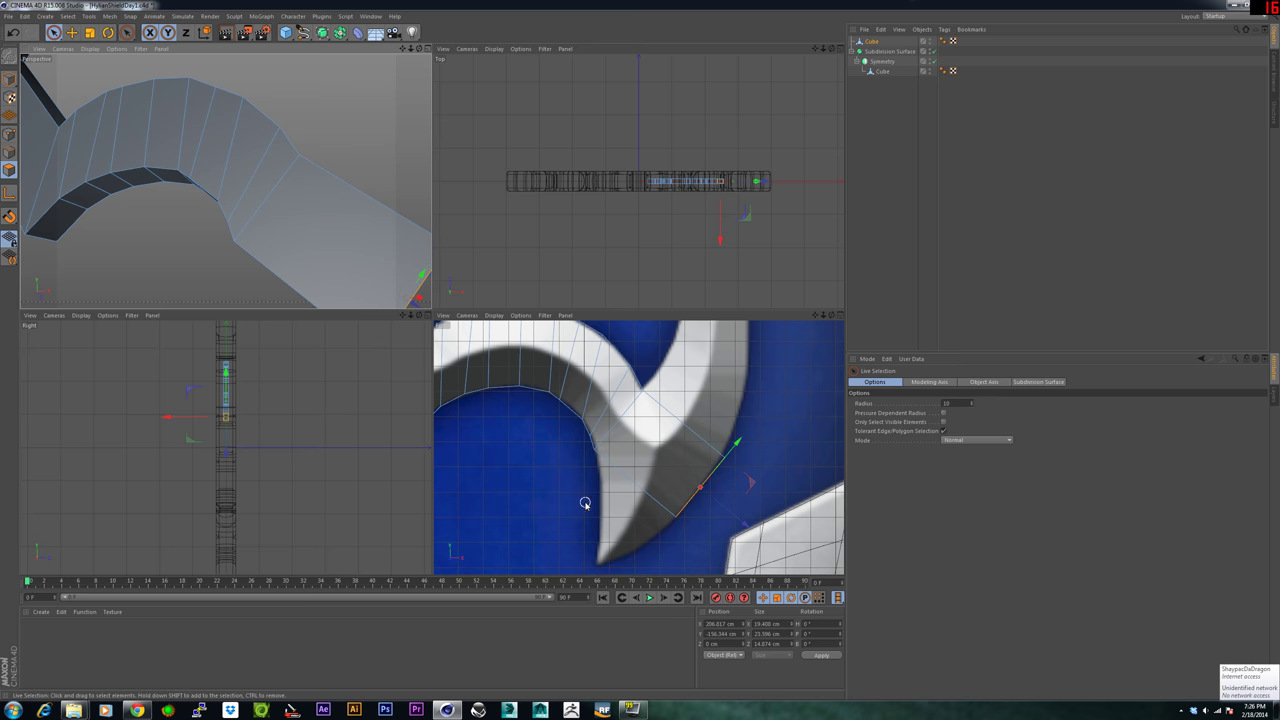
Clear the polygon selection on the new block and restrict Live Selection to visible elements only.
{"action": "middle_click_drag", "start_coordinate": [271, 242], "coordinate": [285, 150], "text": "alt"}
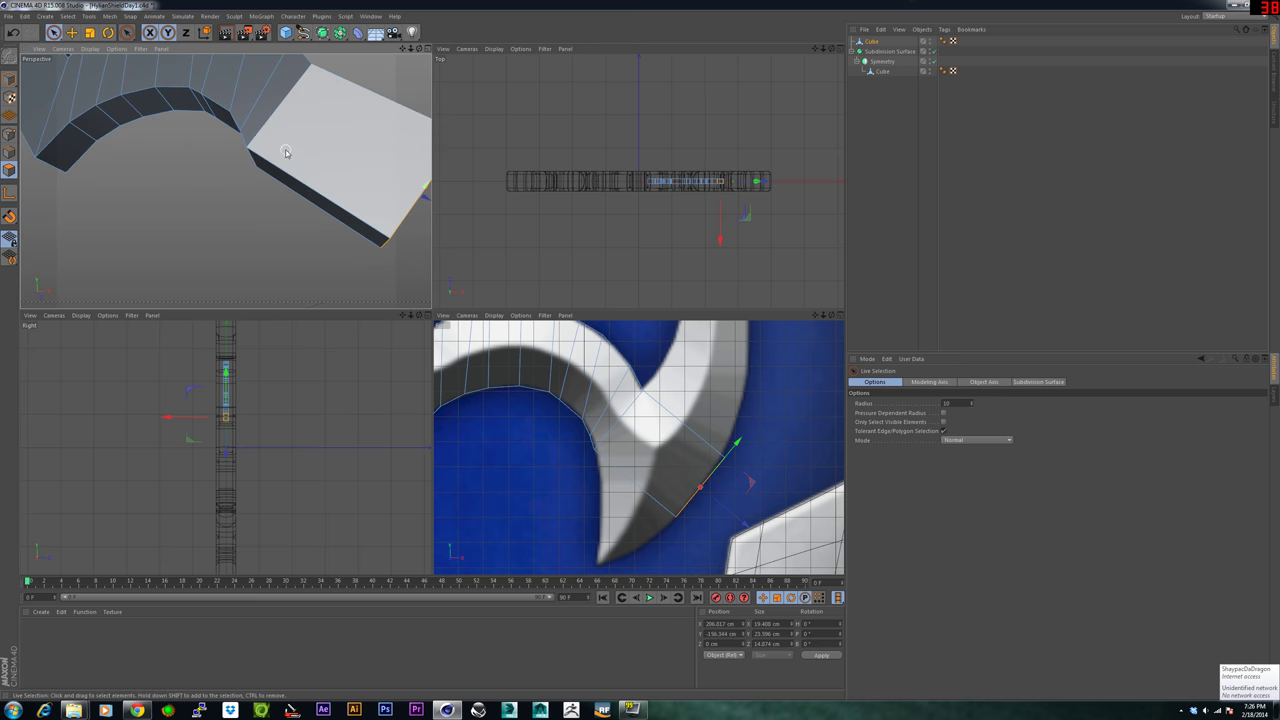
{"action": "left_click_drag", "start_coordinate": [307, 208], "coordinate": [348, 222], "text": "alt"}
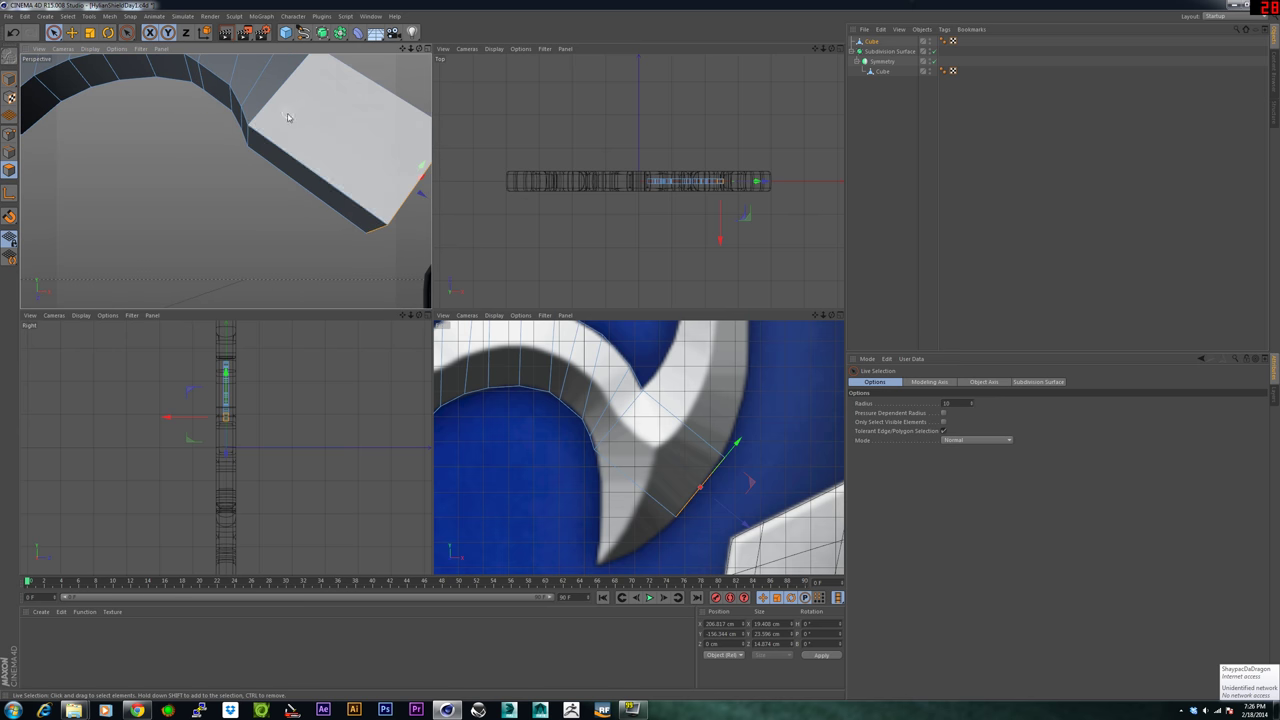
{"action": "left_click", "coordinate": [341, 208]}
{"action": "key", "text": "ctrl+z"}
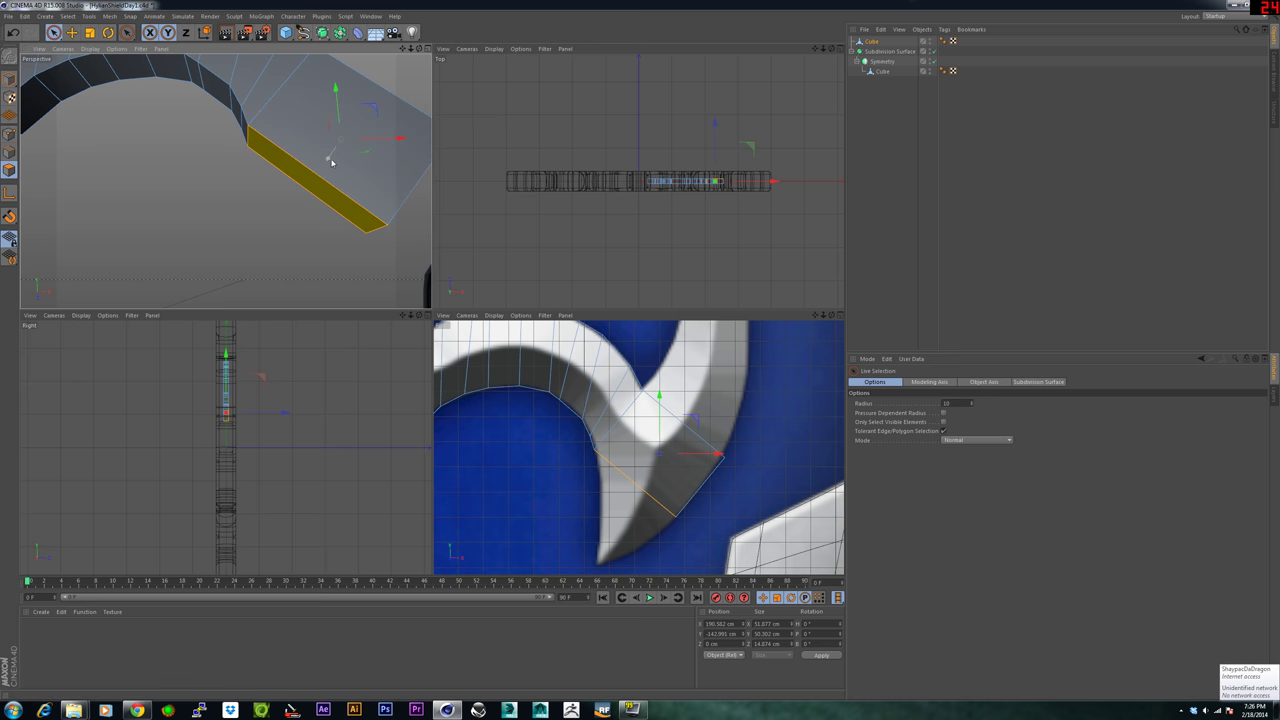
{"action": "left_click", "coordinate": [142, 210]}
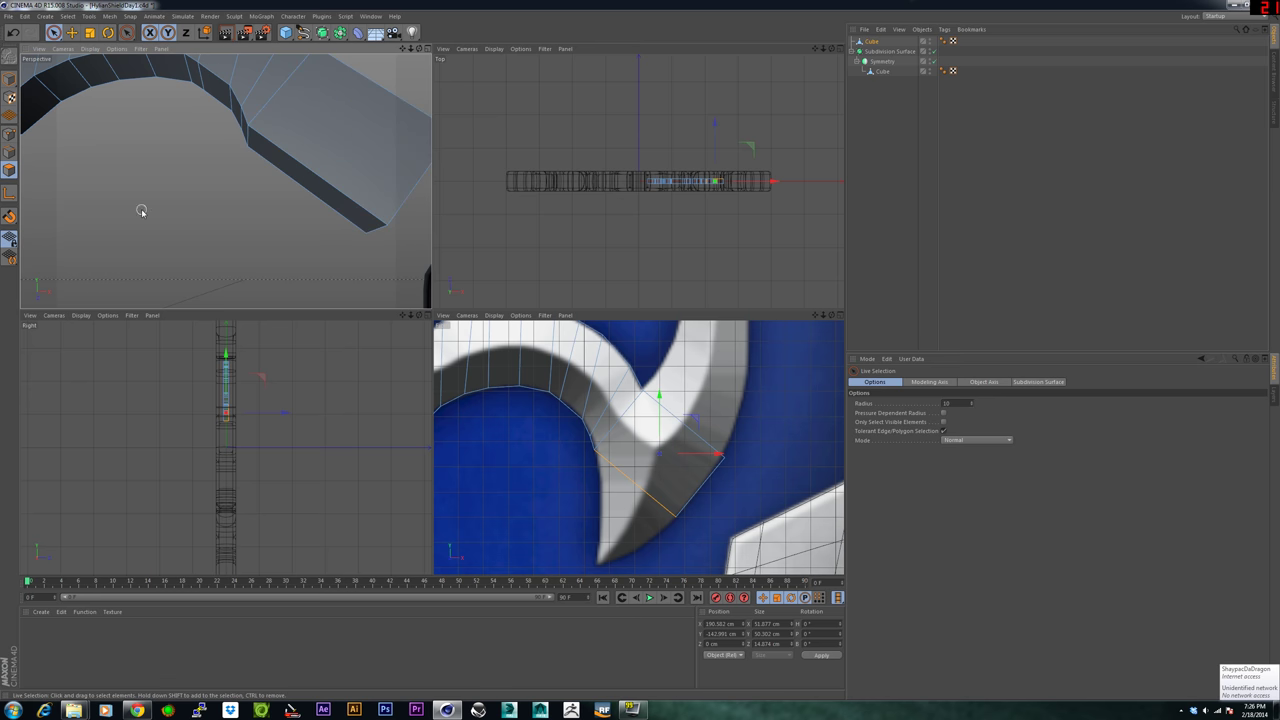
{"action": "left_click", "coordinate": [943, 423]}
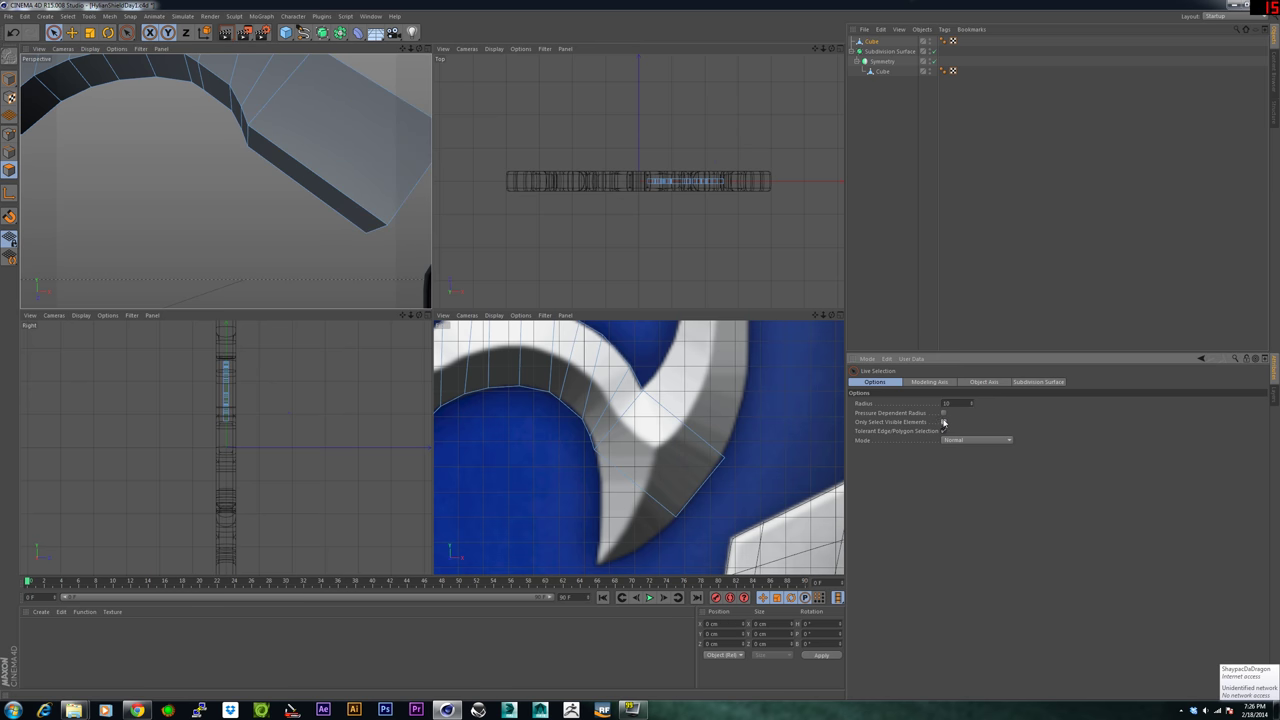
Extrude the new block's lower side face to the horn's lower tip and slide it slightly toward the outer edge.
{"action": "left_click", "coordinate": [313, 202]}
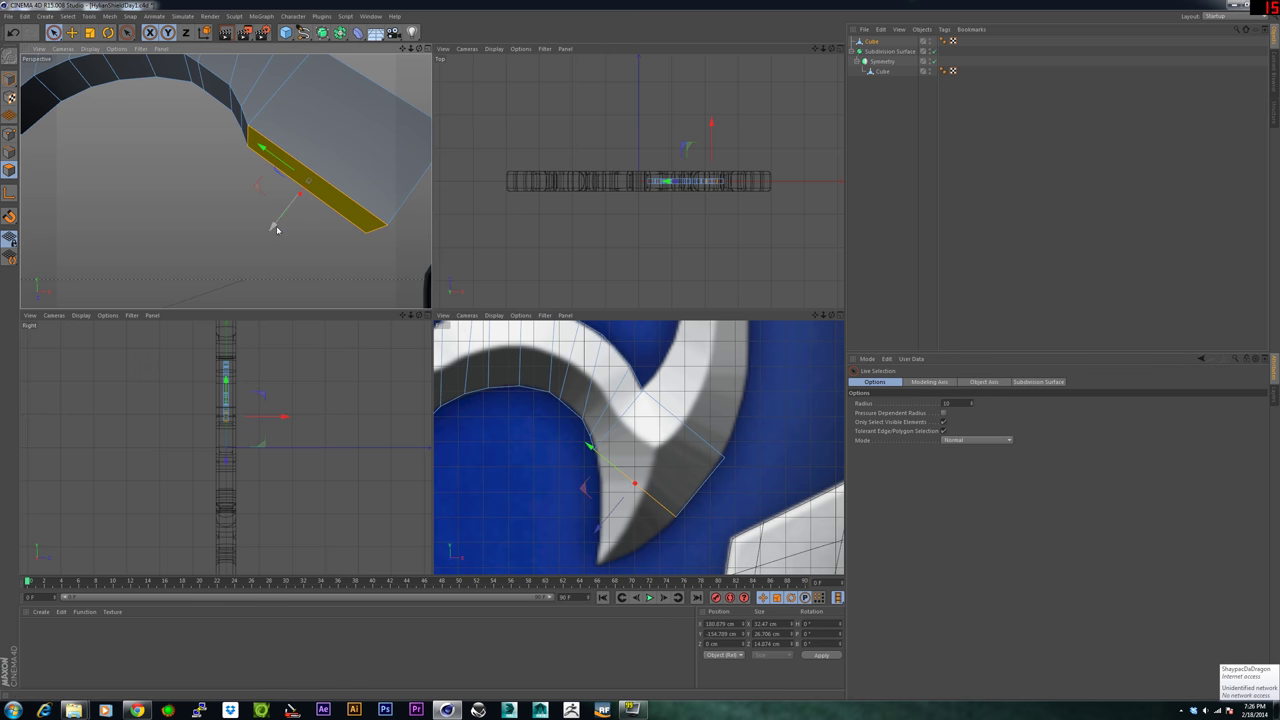
{"action": "left_click_drag", "start_coordinate": [273, 228], "coordinate": [158, 309], "text": "ctrl"}
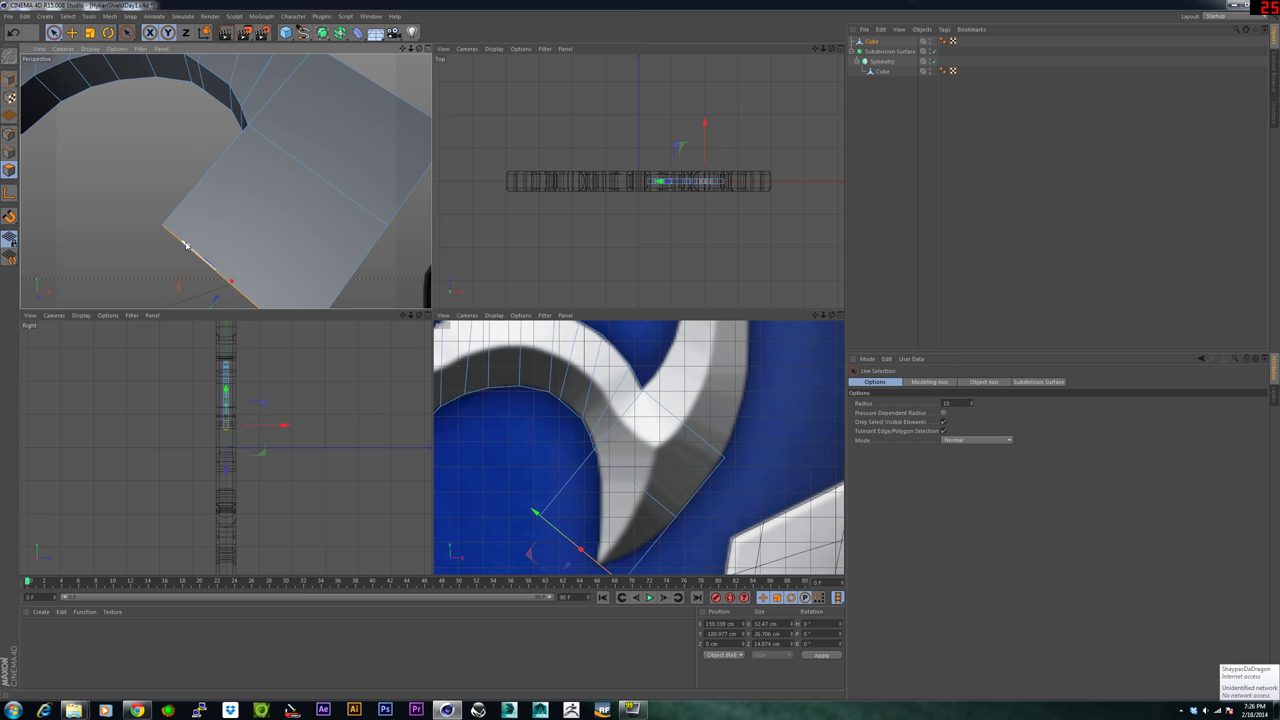
{"action": "left_click_drag", "start_coordinate": [188, 246], "coordinate": [198, 256]}
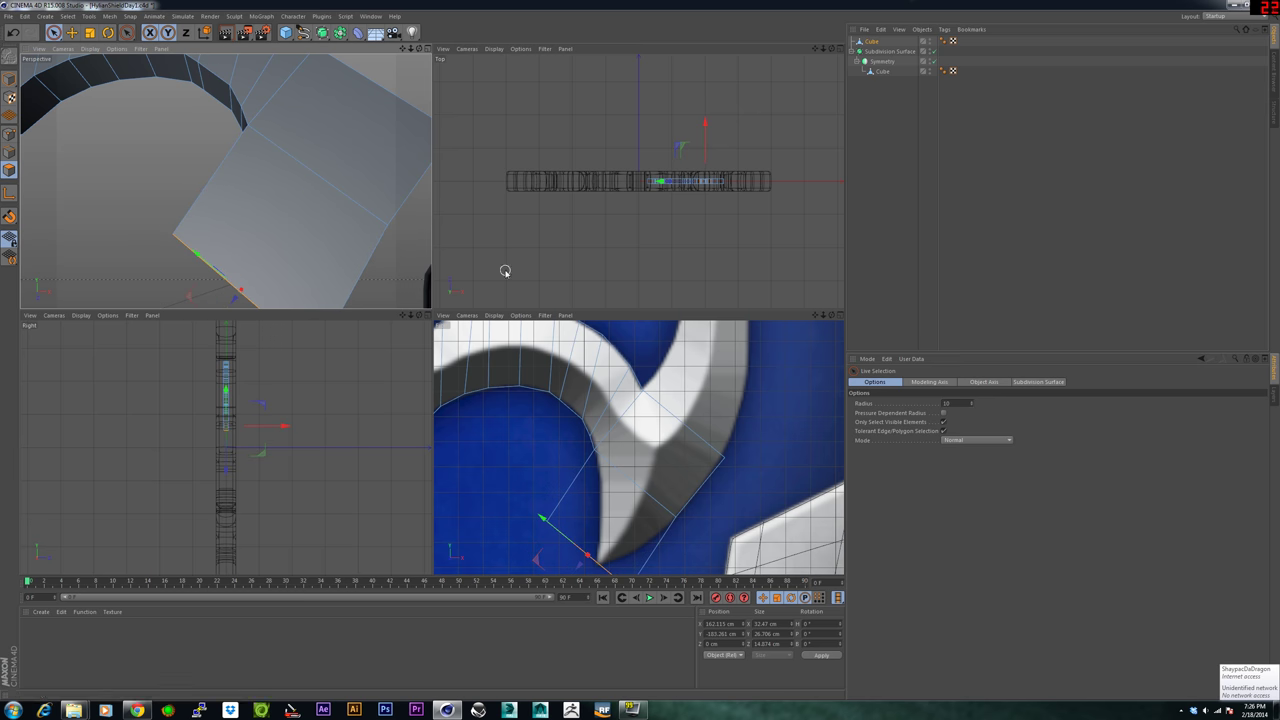
Extrude the junction block's upper side face about 78 cm toward the horn's upper tip.
{"action": "scroll", "coordinate": [715, 435], "scroll_direction": "down", "scroll_amount": 4}
{"action": "middle_click_drag", "start_coordinate": [682, 418], "coordinate": [571, 470], "text": "alt"}
{"action": "middle_click_drag", "start_coordinate": [337, 115], "coordinate": [275, 250], "text": "alt"}
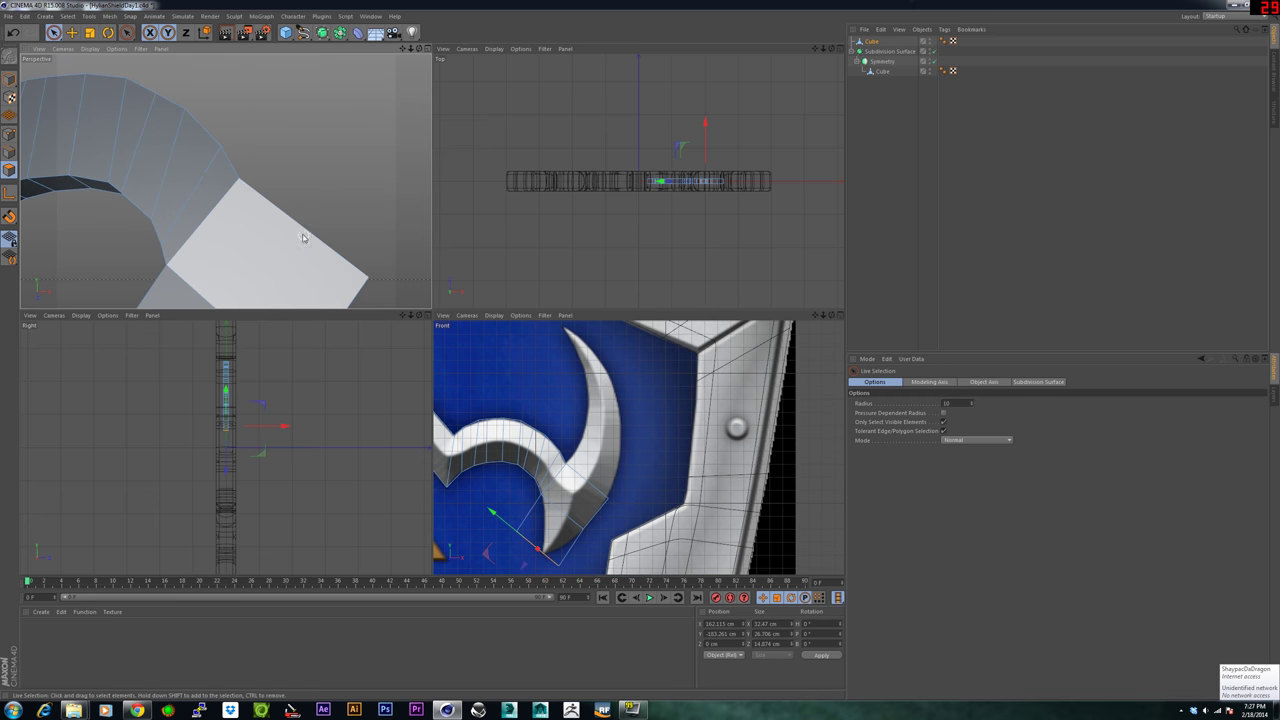
{"action": "left_click_drag", "start_coordinate": [304, 228], "coordinate": [214, 254], "text": "alt"}
{"action": "left_click", "coordinate": [347, 245]}
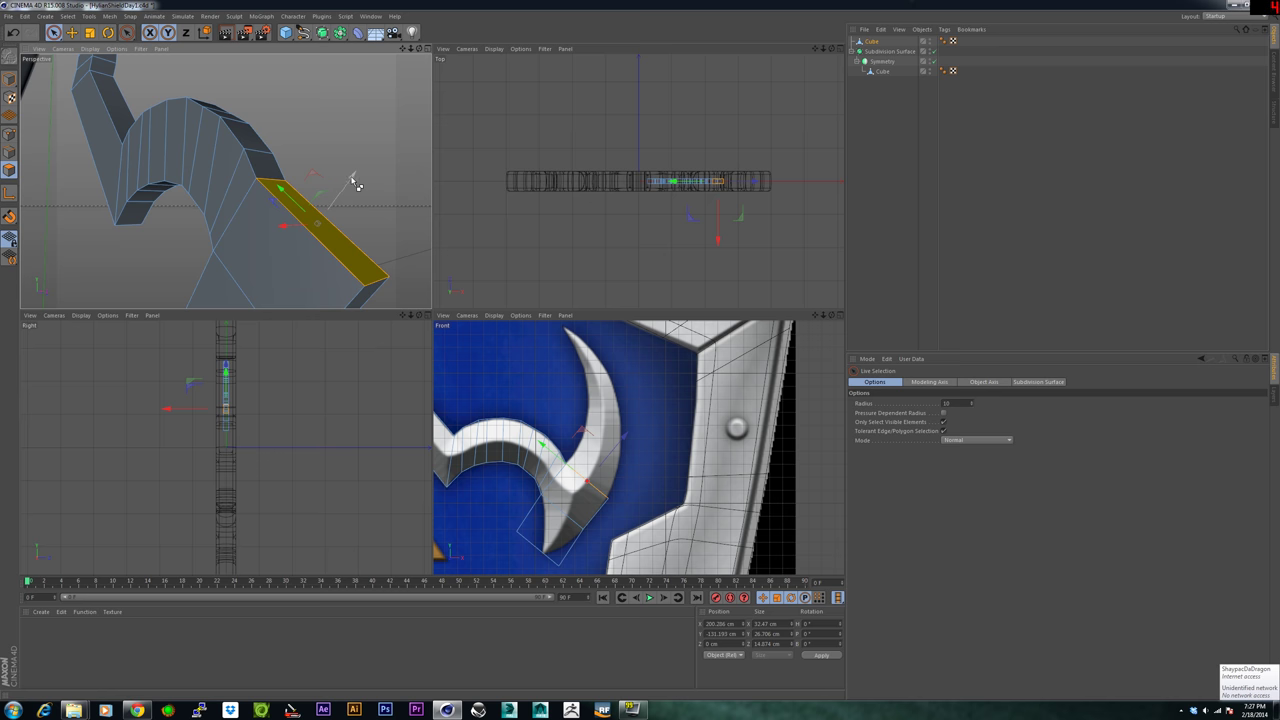
{"action": "left_click_drag", "start_coordinate": [352, 179], "coordinate": [515, 2], "text": "ctrl"}
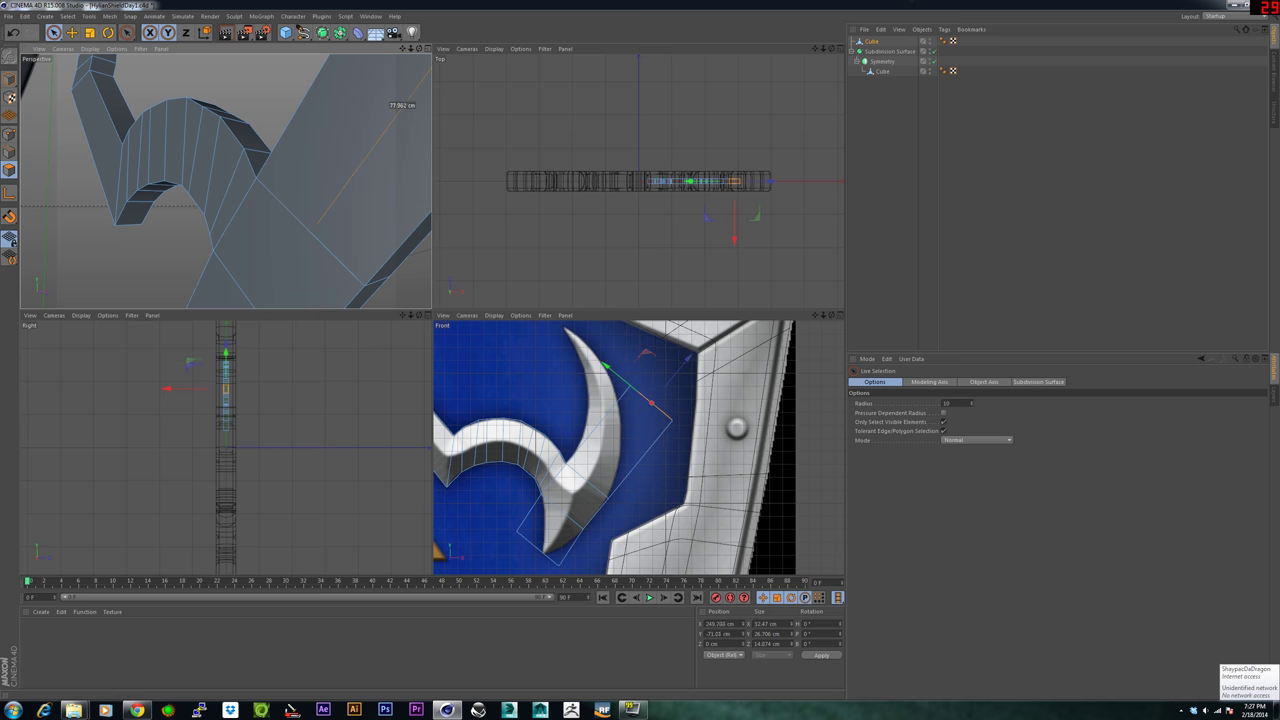
Reposition the extruded upper end face along its length and sideways toward the horn's upper curve.
{"action": "left_click_drag", "start_coordinate": [400, 110], "coordinate": [402, 95]}
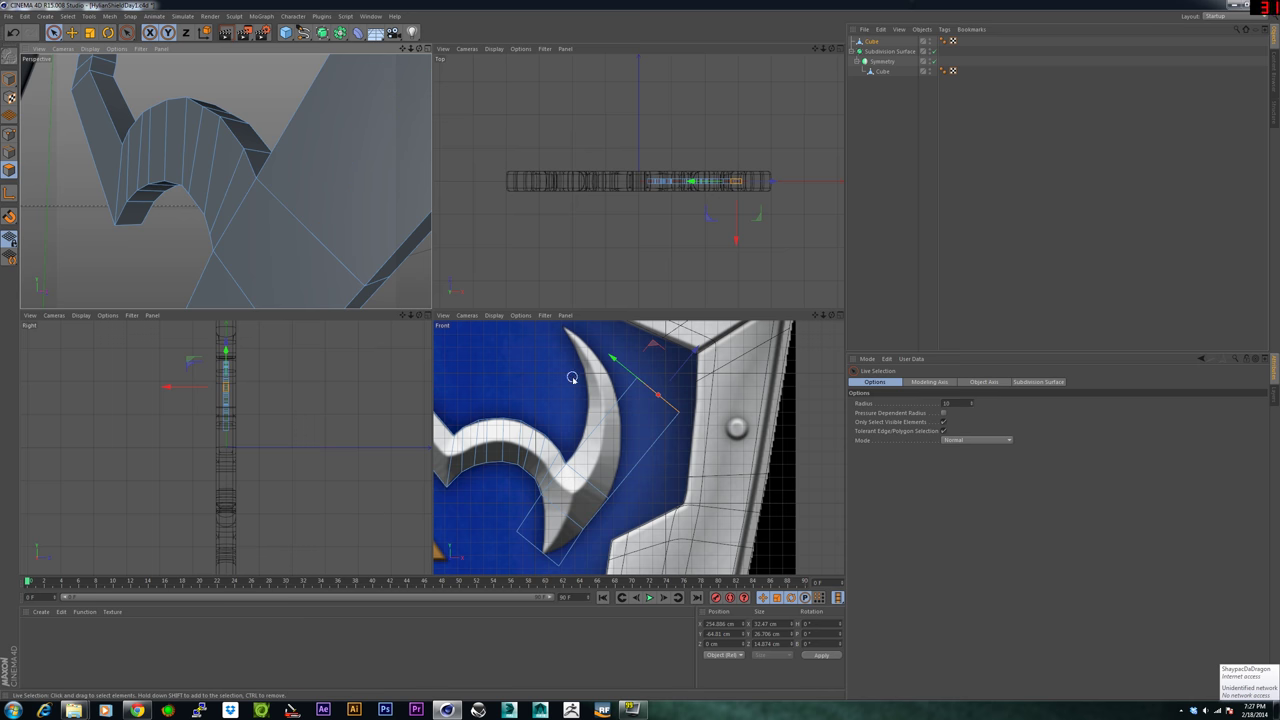
{"action": "left_click_drag", "start_coordinate": [615, 358], "coordinate": [587, 369]}
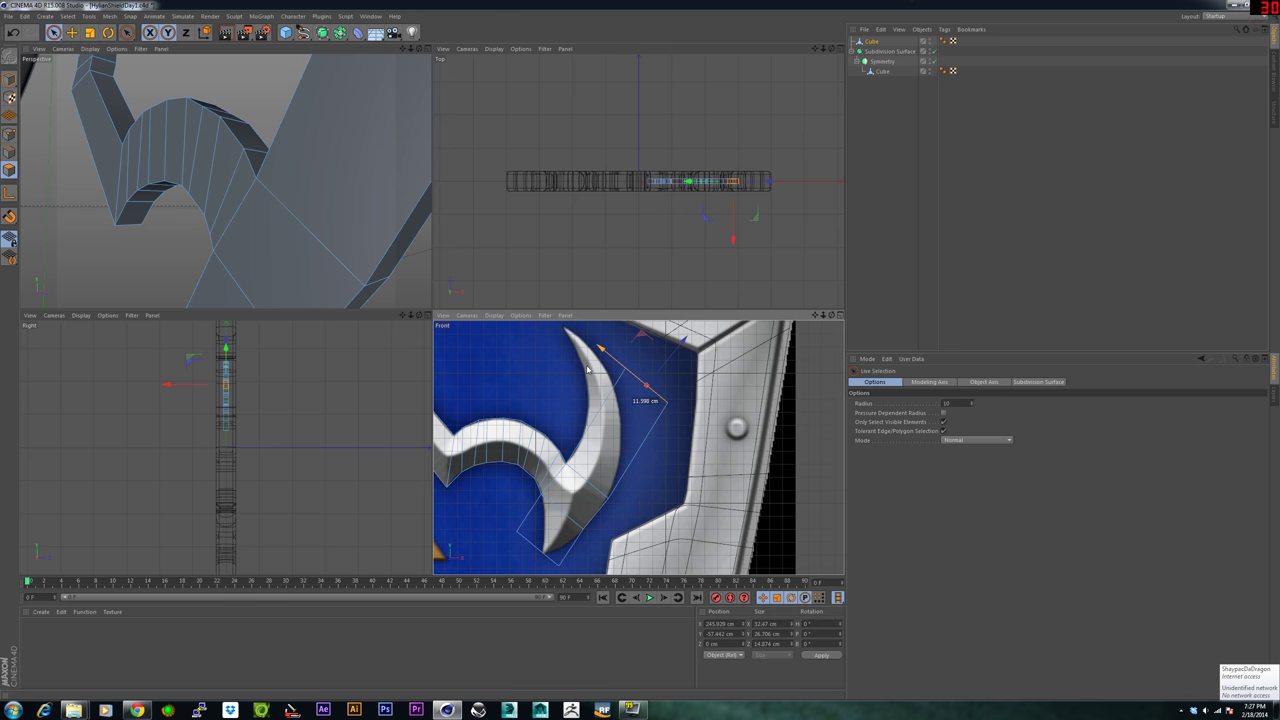
{"action": "left_click_drag", "start_coordinate": [675, 356], "coordinate": [589, 373]}
Switch to point editing, allow hidden points to be selected, and undo the trial shift of the front point at the lower tip.
{"action": "middle_click_drag", "start_coordinate": [571, 507], "coordinate": [613, 412], "text": "alt"}
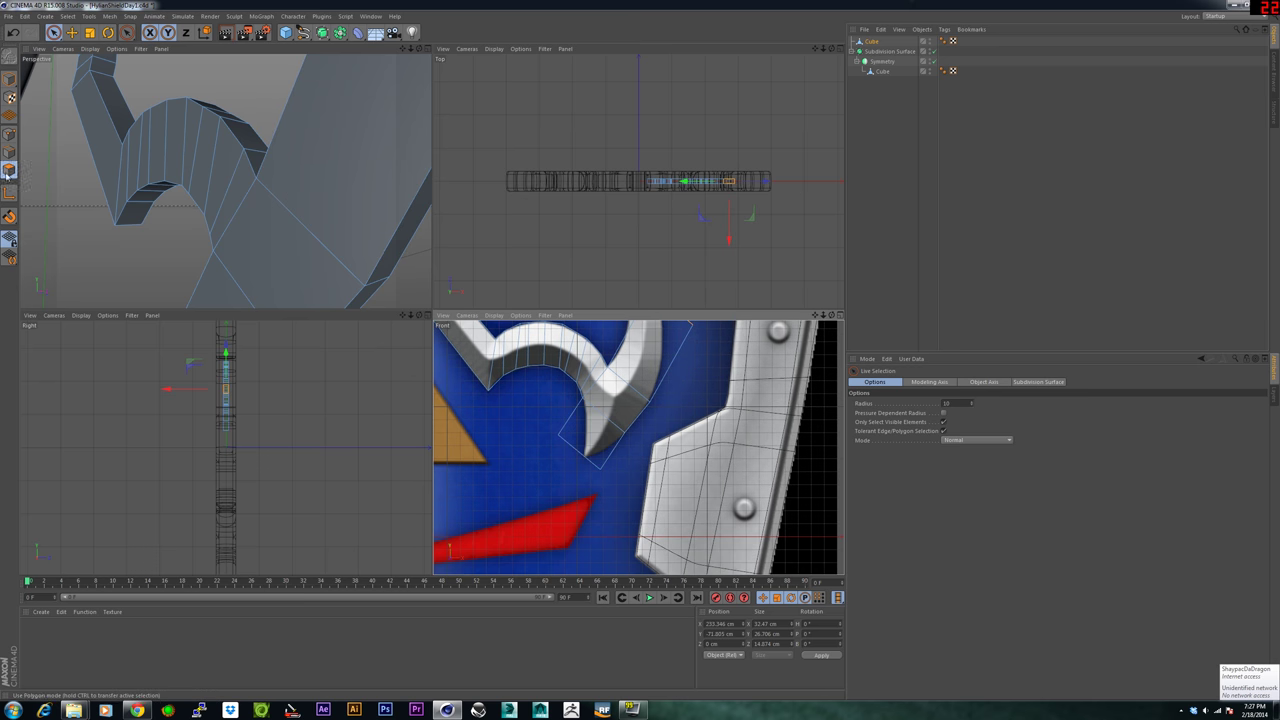
{"action": "left_click", "coordinate": [9, 134]}
{"action": "left_click", "coordinate": [602, 468]}
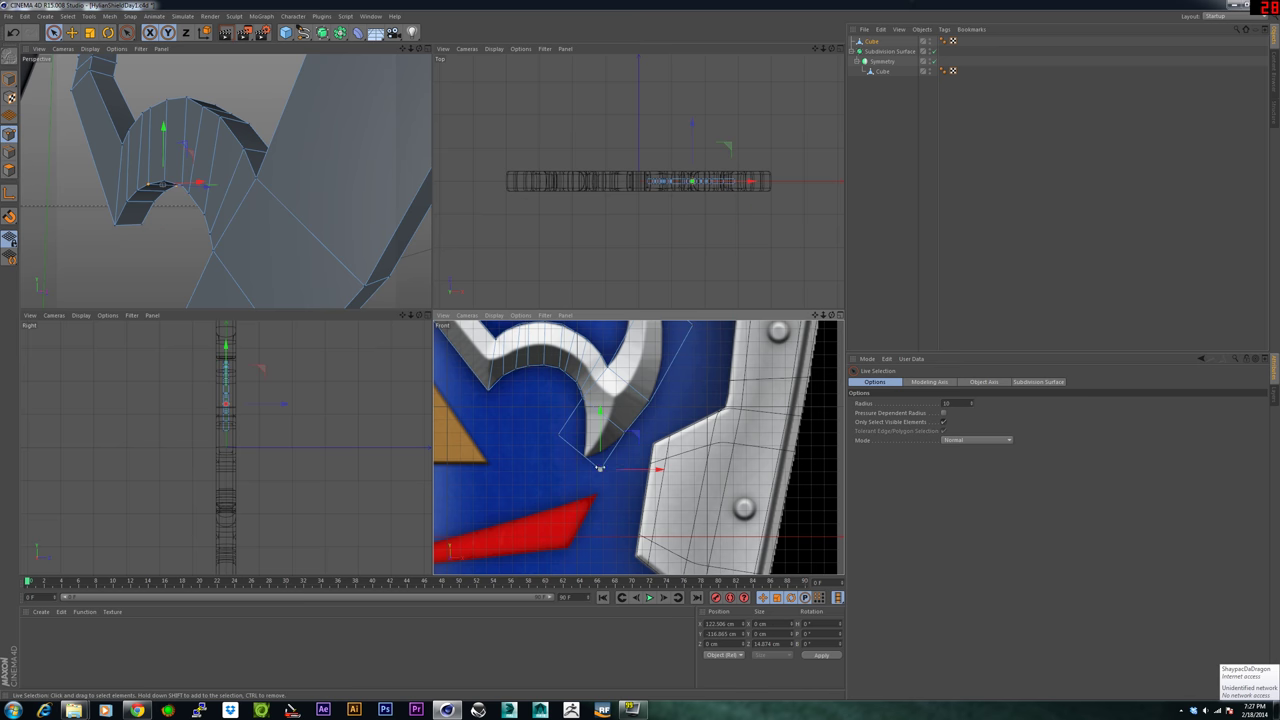
{"action": "left_click_drag", "start_coordinate": [635, 471], "coordinate": [626, 473]}
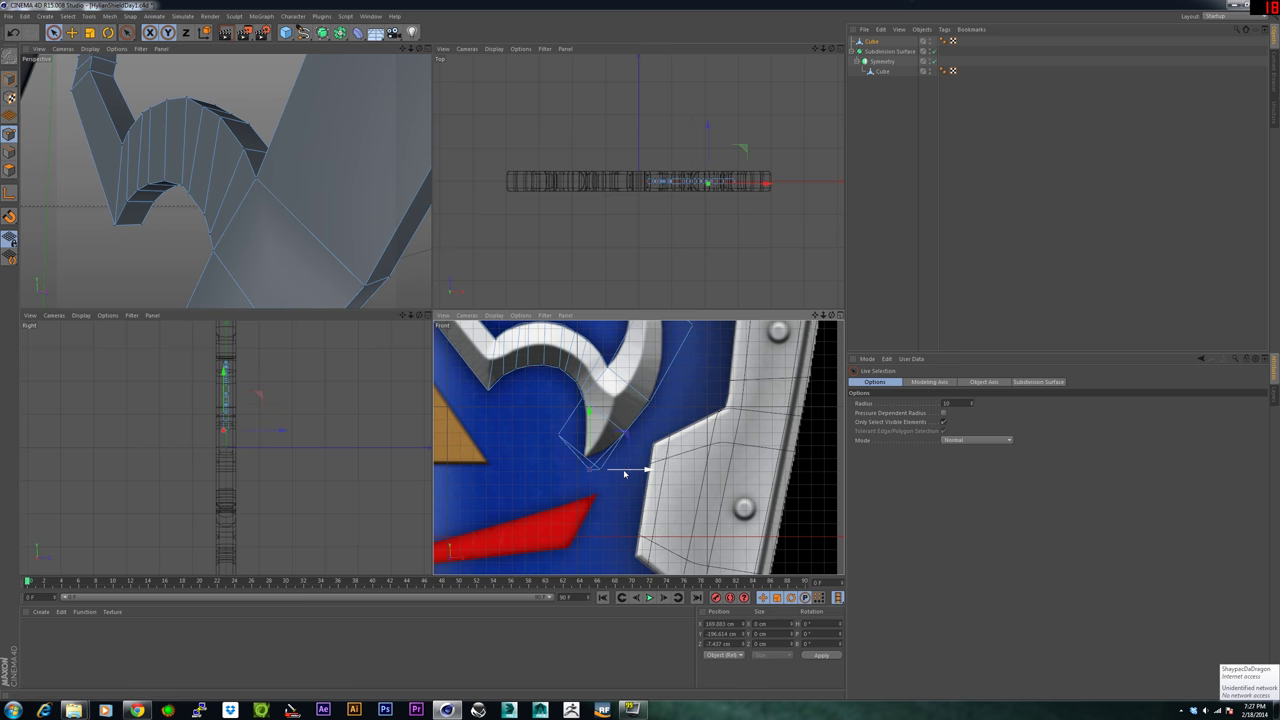
{"action": "key", "text": "z"}
{"action": "left_click", "coordinate": [944, 422]}
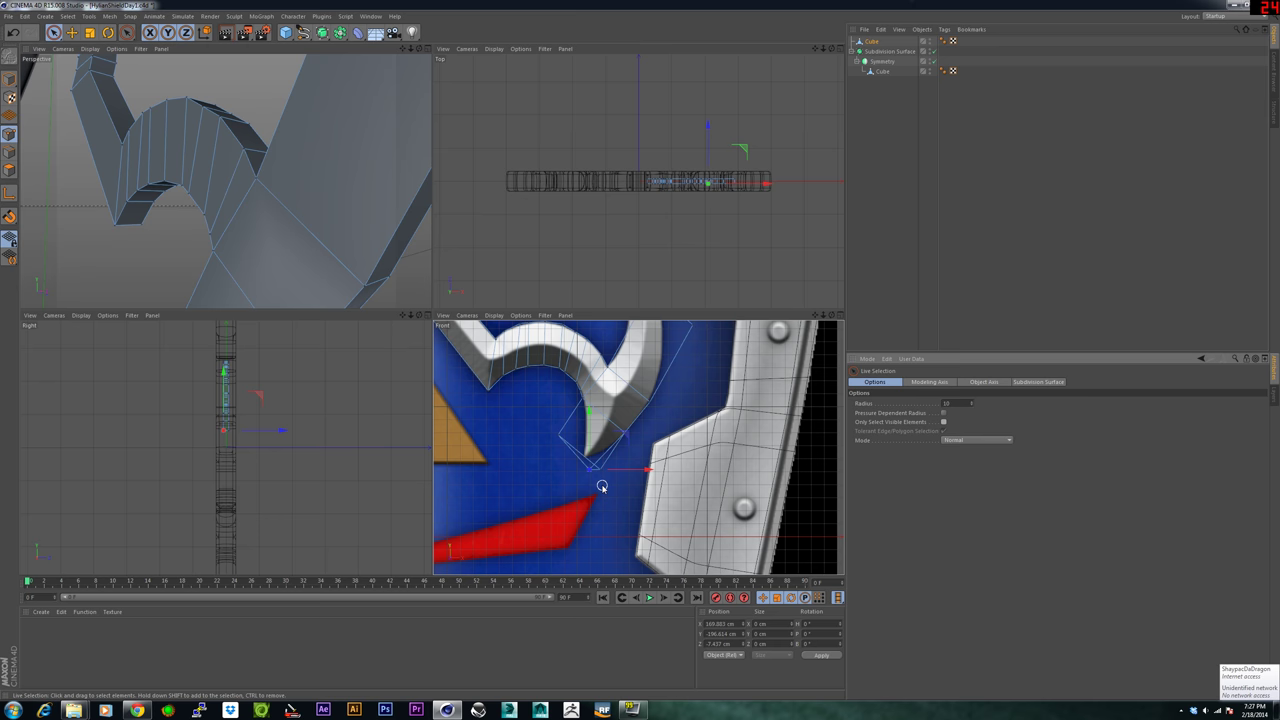
{"action": "key", "text": "ctrl+z"}
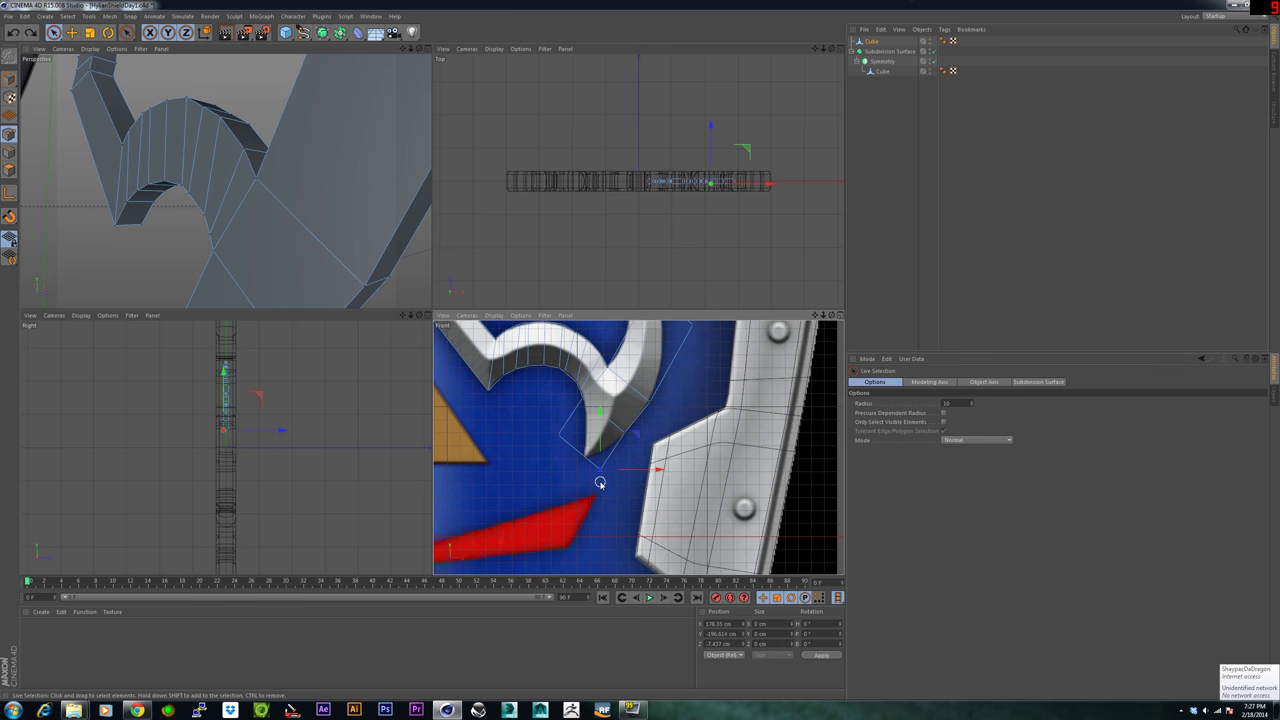
Move the lower block's outer corner points, front and back, onto the tip of the horn's lower spike.
{"action": "mouse_move", "coordinate": [605, 491]}
{"action": "left_mouse_down"}
{"action": "mouse_move", "coordinate": [599, 468]}
{"action": "mouse_move", "coordinate": [617, 478]}
{"action": "left_mouse_up"}
{"action": "scroll", "coordinate": [597, 458], "scroll_direction": "up", "scroll_amount": 2}
{"action": "left_click_drag", "start_coordinate": [586, 428], "coordinate": [585, 413]}
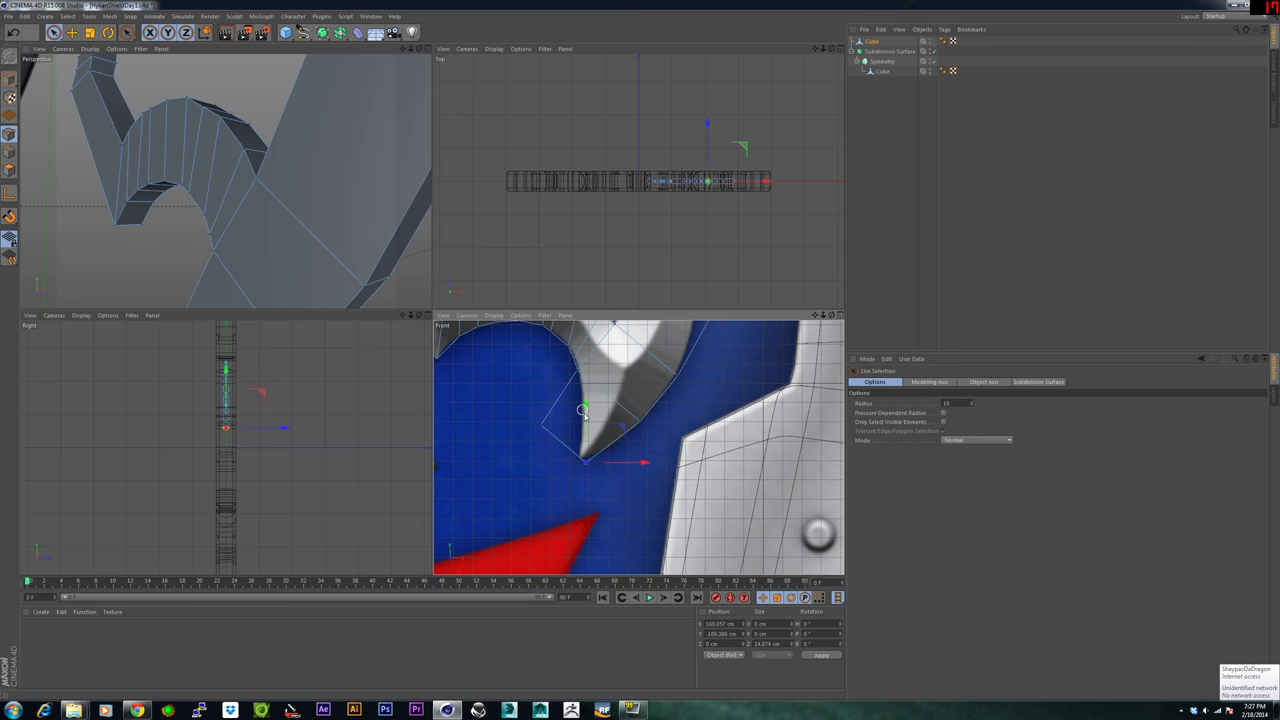
{"action": "left_click", "coordinate": [585, 459]}
Move the lower block's inner corner points beside the spike's tip so the inner edge follows the reference.
{"action": "left_click", "coordinate": [547, 426]}
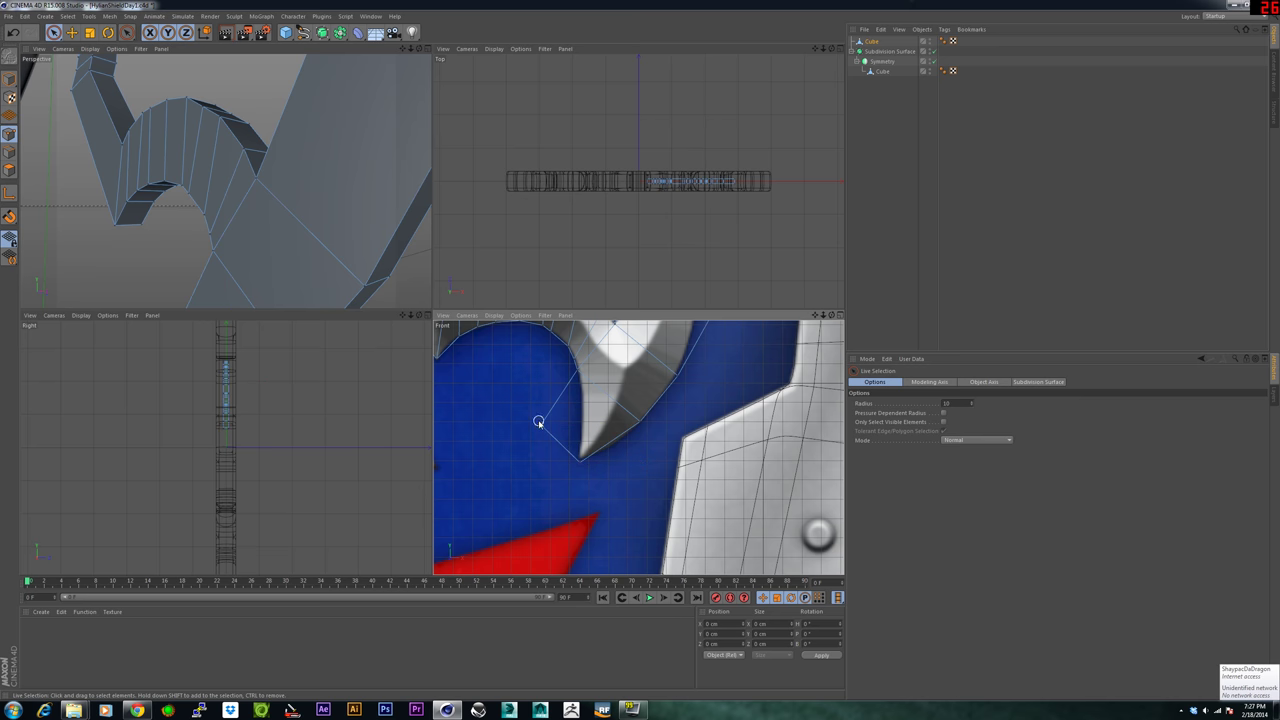
{"action": "left_click", "coordinate": [538, 424]}
{"action": "left_click_drag", "start_coordinate": [590, 425], "coordinate": [625, 420]}
{"action": "left_click_drag", "start_coordinate": [579, 367], "coordinate": [579, 398]}
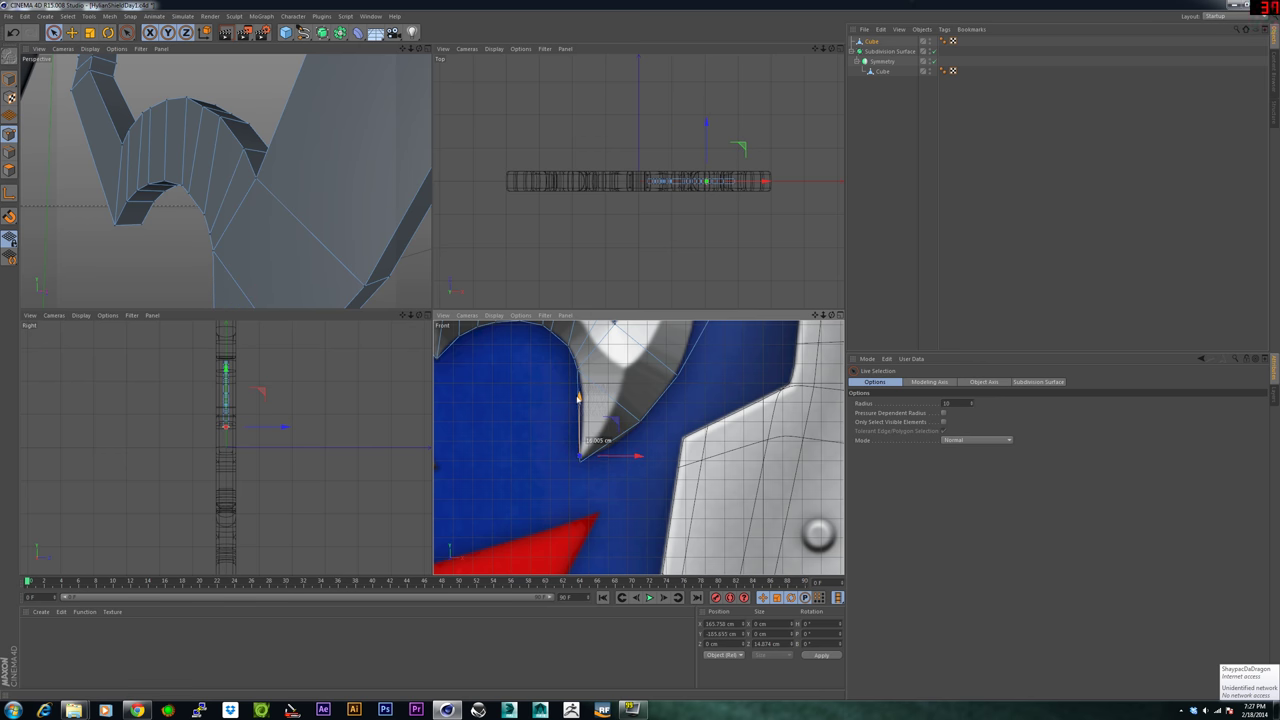
{"action": "left_click_drag", "start_coordinate": [634, 460], "coordinate": [631, 459]}
{"action": "left_click_drag", "start_coordinate": [578, 401], "coordinate": [579, 404]}
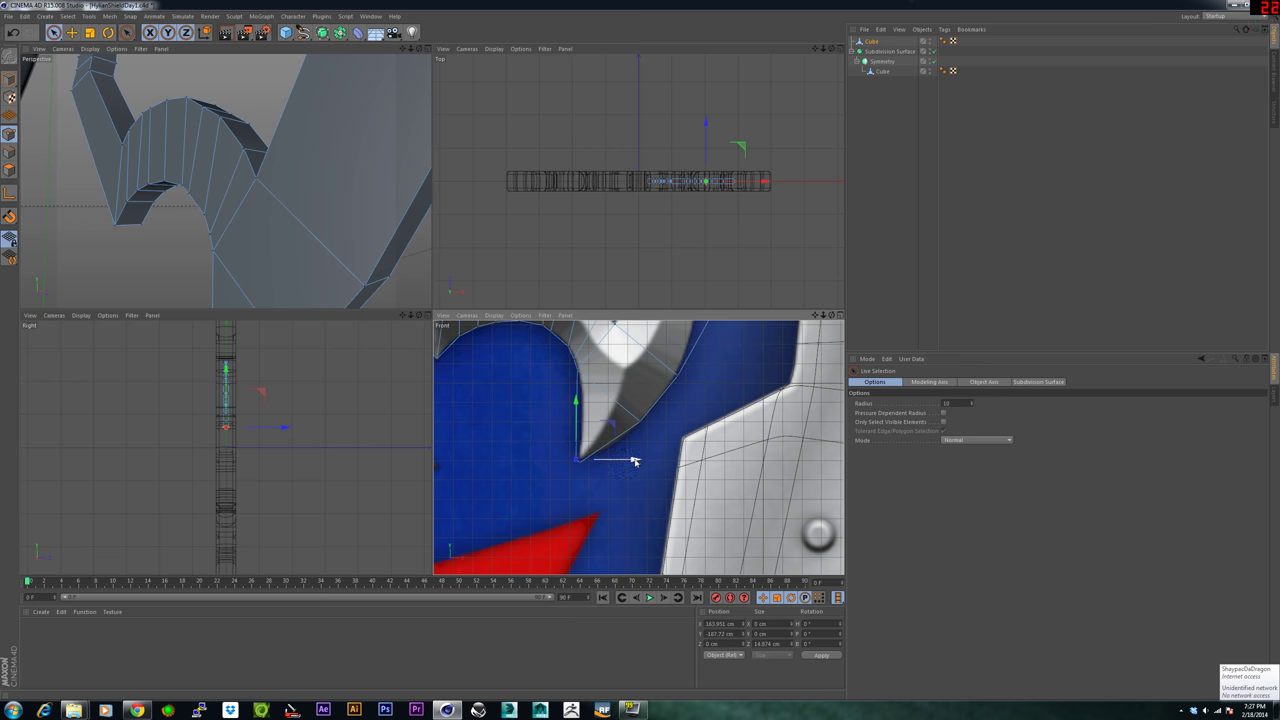
{"action": "left_click_drag", "start_coordinate": [634, 460], "coordinate": [636, 461]}
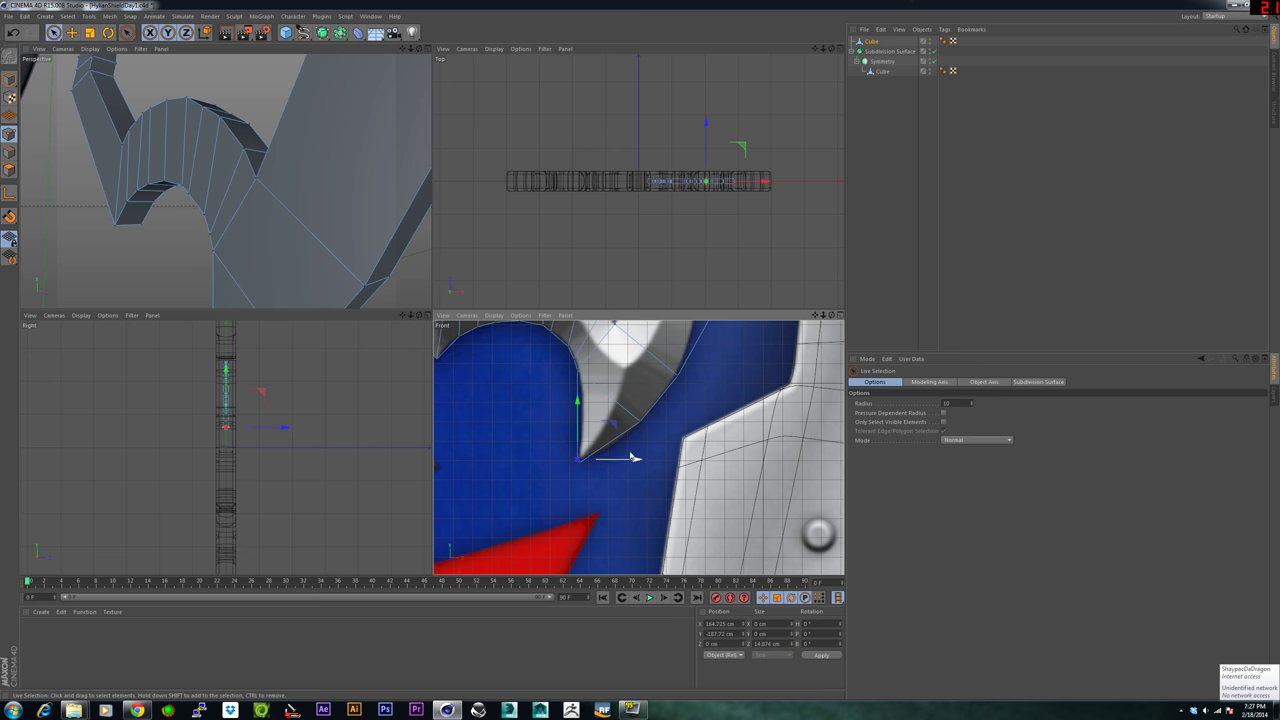
Shift the lower spike's outer edge point onto the reference outline and knife a cut across the spike near its tip.
{"action": "left_click", "coordinate": [640, 424]}
{"action": "left_click_drag", "start_coordinate": [663, 422], "coordinate": [667, 421]}
{"action": "middle_click_drag", "start_coordinate": [662, 408], "coordinate": [636, 435], "text": "alt"}
{"action": "key", "text": "k"}
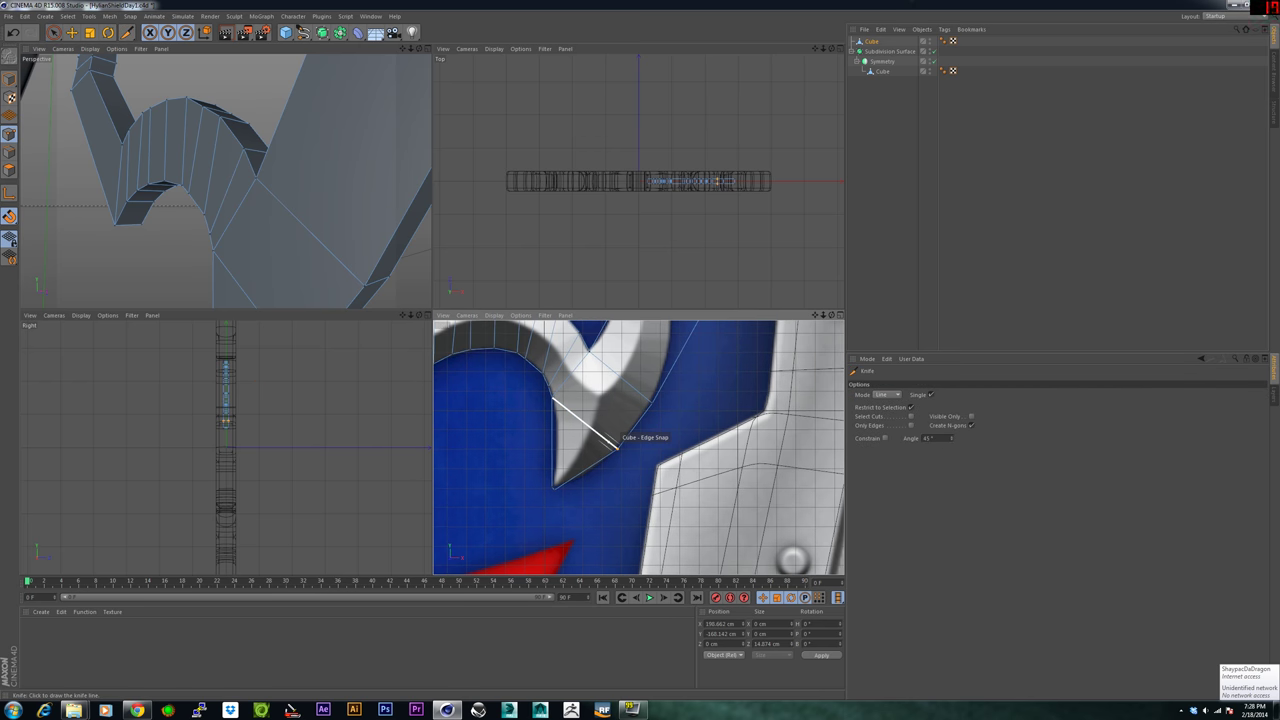
{"action": "left_click_drag", "start_coordinate": [529, 425], "coordinate": [615, 491]}
{"action": "key", "text": "space"}
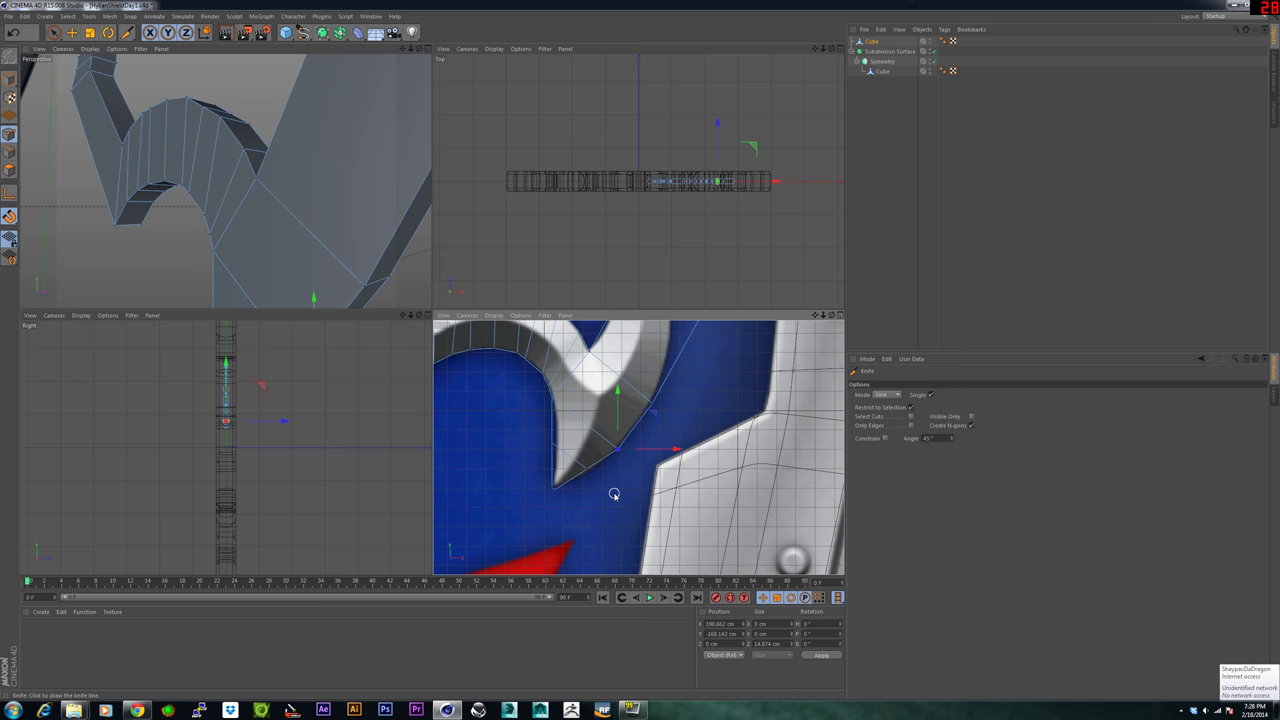
Move the outer and inner points of the new spike cut onto the spike's outline in the reference.
{"action": "left_click", "coordinate": [587, 469]}
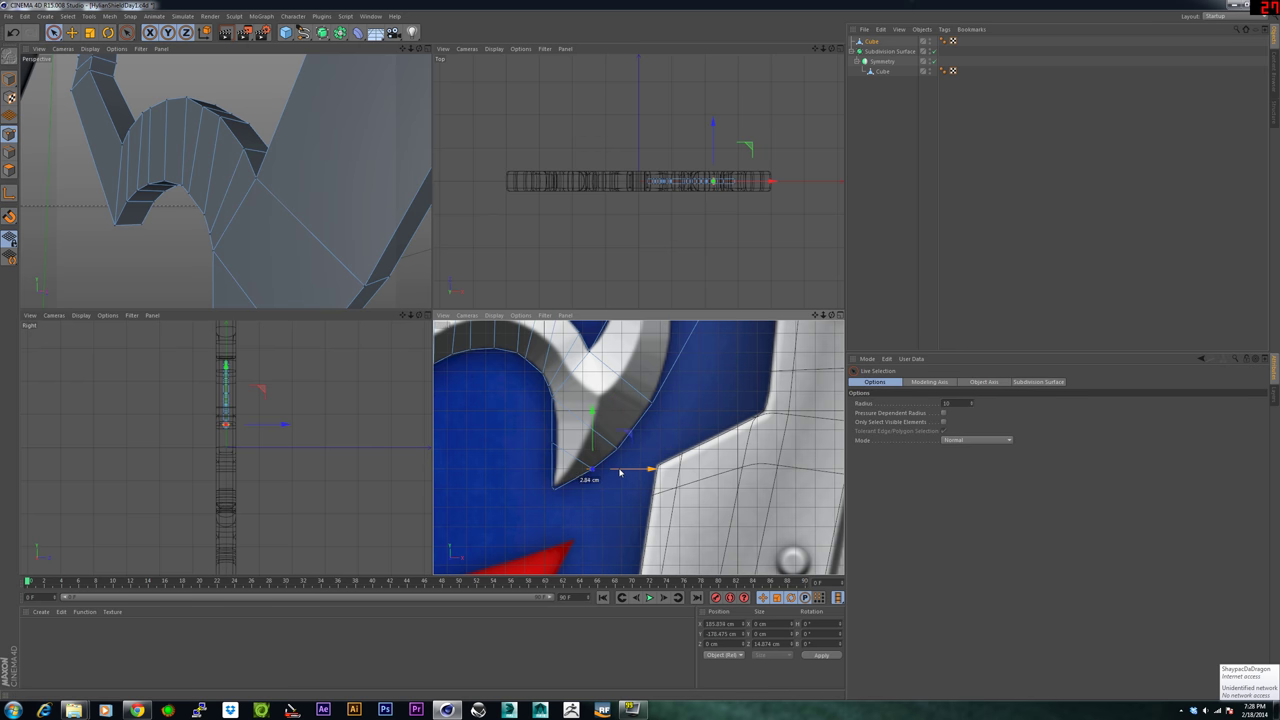
{"action": "left_click", "coordinate": [597, 463]}
{"action": "left_click", "coordinate": [554, 443]}
{"action": "left_click_drag", "start_coordinate": [585, 443], "coordinate": [589, 443]}
Knife a cut across the middle of the upper block and move its outer point onto the horn's outer edge.
{"action": "middle_click_drag", "start_coordinate": [606, 417], "coordinate": [539, 499], "text": "alt"}
{"action": "middle_click_drag", "start_coordinate": [565, 433], "coordinate": [547, 474], "text": "alt"}
{"action": "key", "text": "k"}
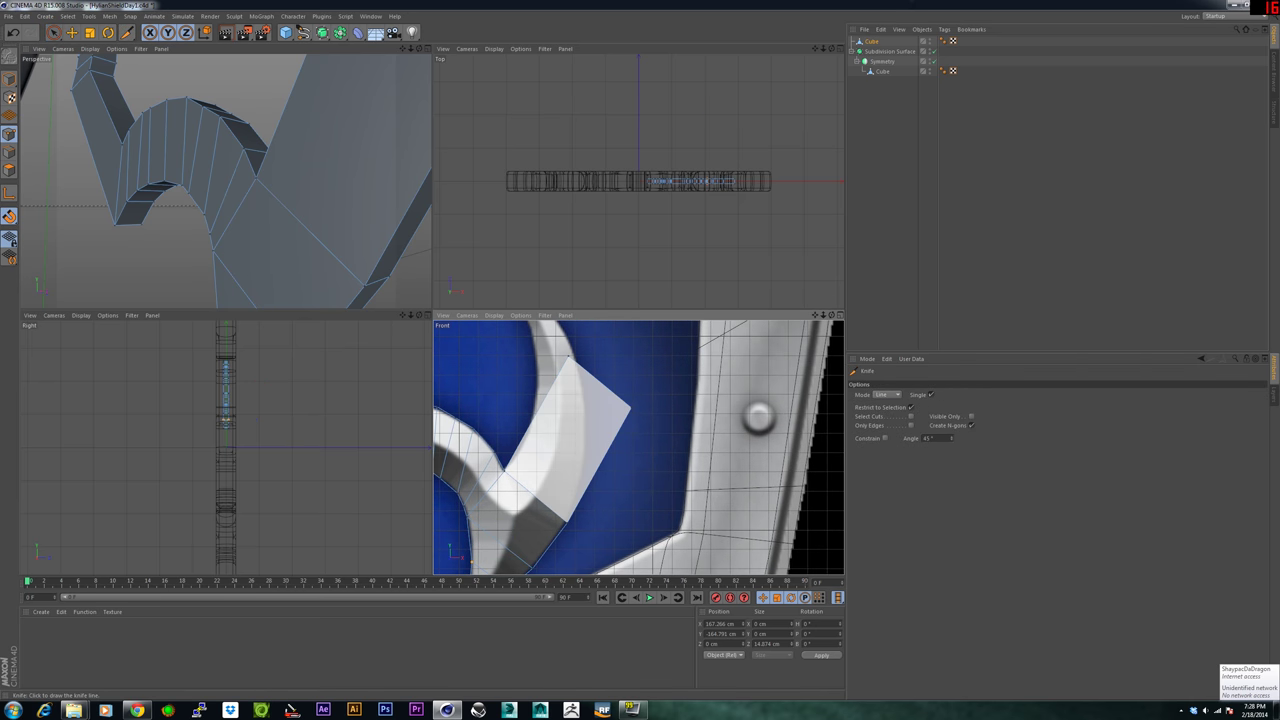
{"action": "mouse_move", "coordinate": [514, 399]}
{"action": "left_mouse_down"}
{"action": "mouse_move", "coordinate": [680, 533]}
{"action": "mouse_move", "coordinate": [646, 509]}
{"action": "left_mouse_up"}
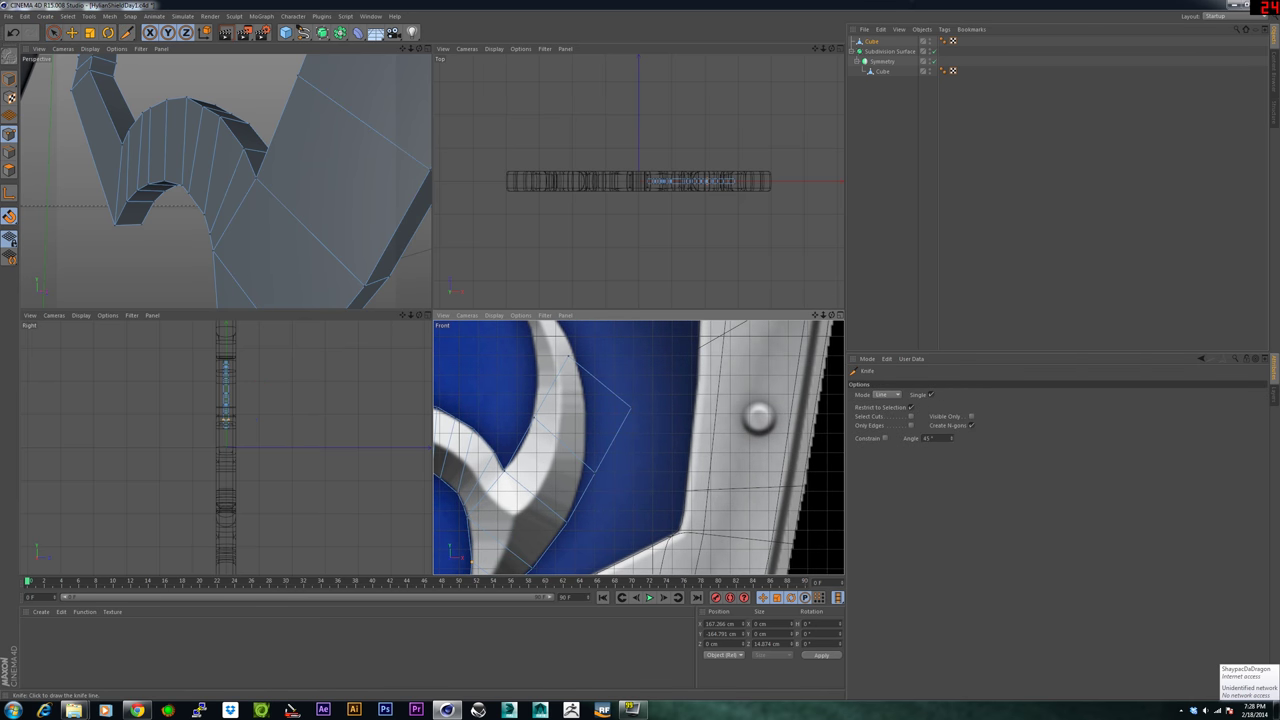
{"action": "key", "text": "space"}
{"action": "left_click", "coordinate": [592, 474]}
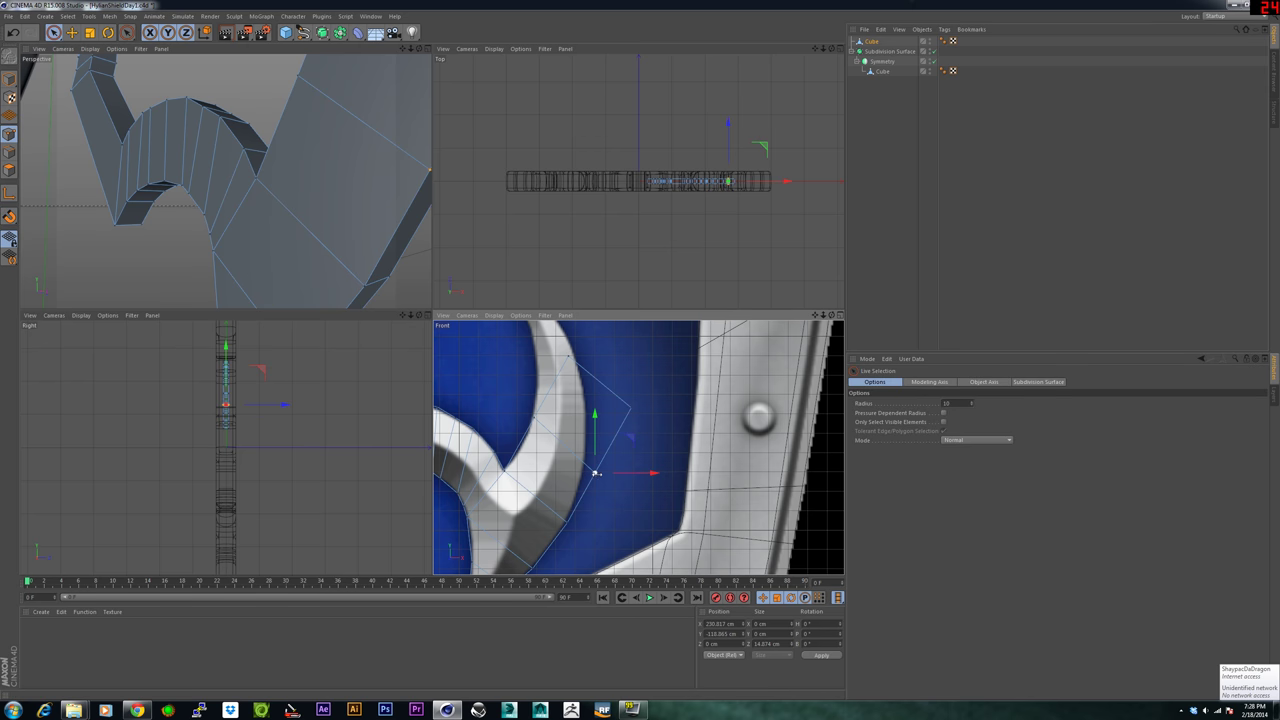
{"action": "left_click_drag", "start_coordinate": [632, 477], "coordinate": [617, 477]}
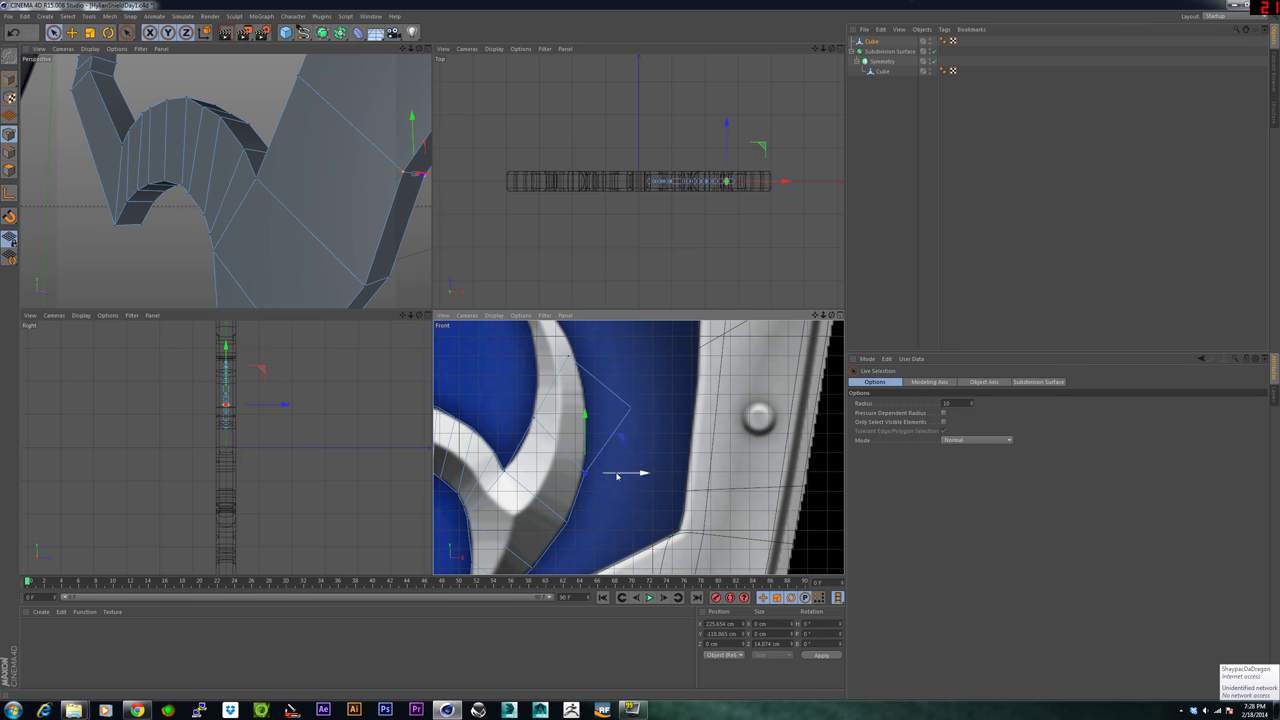
Move the inner point of the upper block's cut sideways and down onto the horn's inner edge.
{"action": "left_click", "coordinate": [534, 416]}
{"action": "left_click_drag", "start_coordinate": [592, 420], "coordinate": [587, 420]}
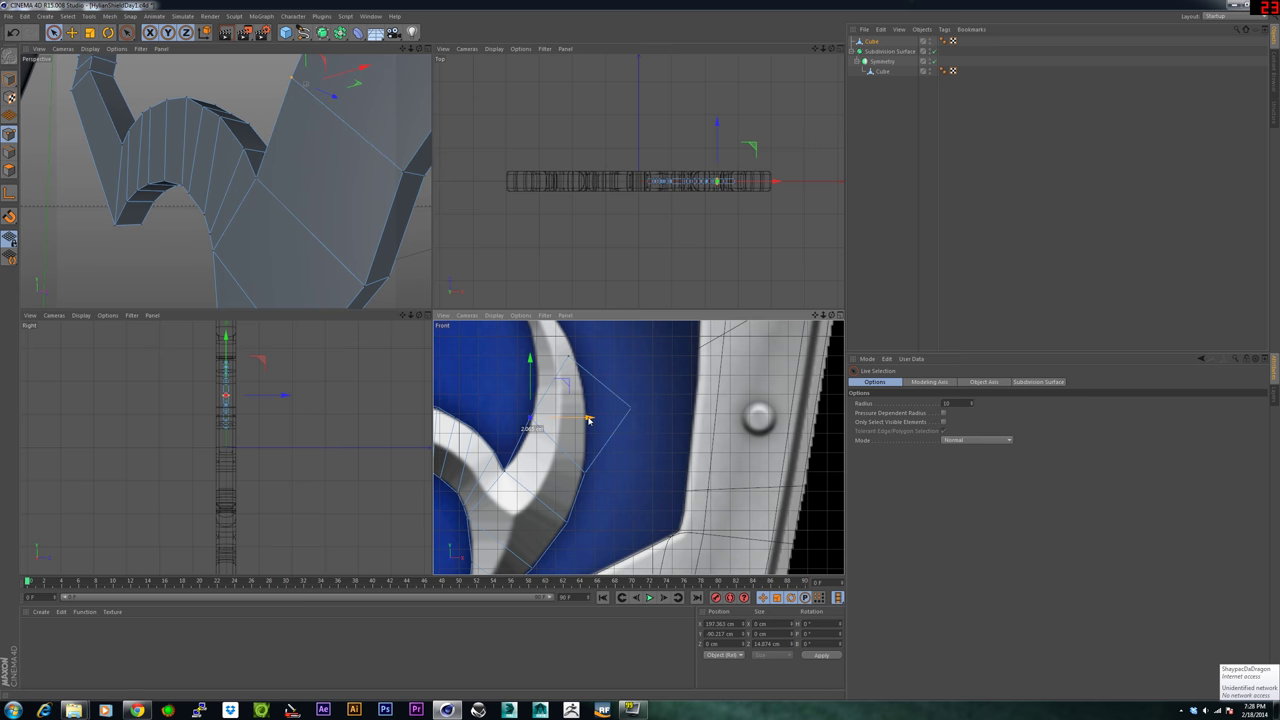
{"action": "left_click_drag", "start_coordinate": [528, 364], "coordinate": [527, 379]}
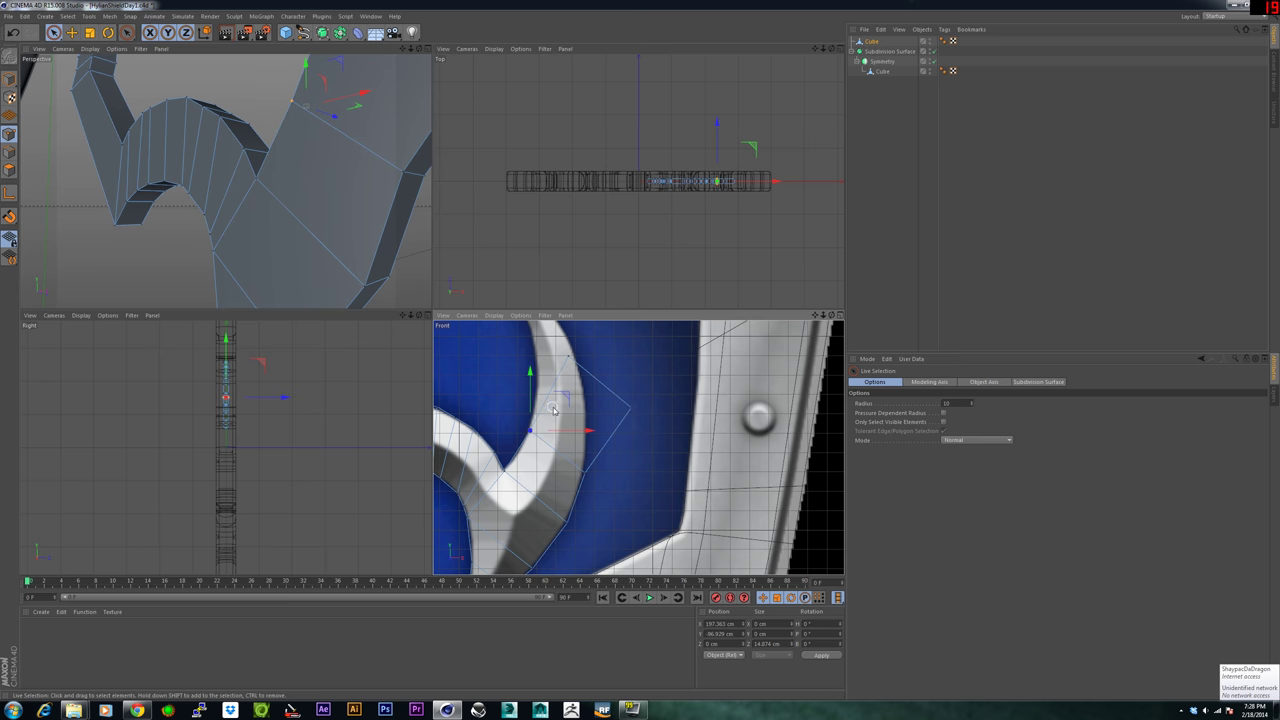
{"action": "left_click_drag", "start_coordinate": [584, 432], "coordinate": [580, 432]}
{"action": "left_click_drag", "start_coordinate": [523, 376], "coordinate": [523, 385]}
Move the upper block's two end corners onto the inner and outer edges of the upper horn.
{"action": "middle_click_drag", "start_coordinate": [511, 338], "coordinate": [533, 442], "text": "alt"}
{"action": "left_click", "coordinate": [571, 460]}
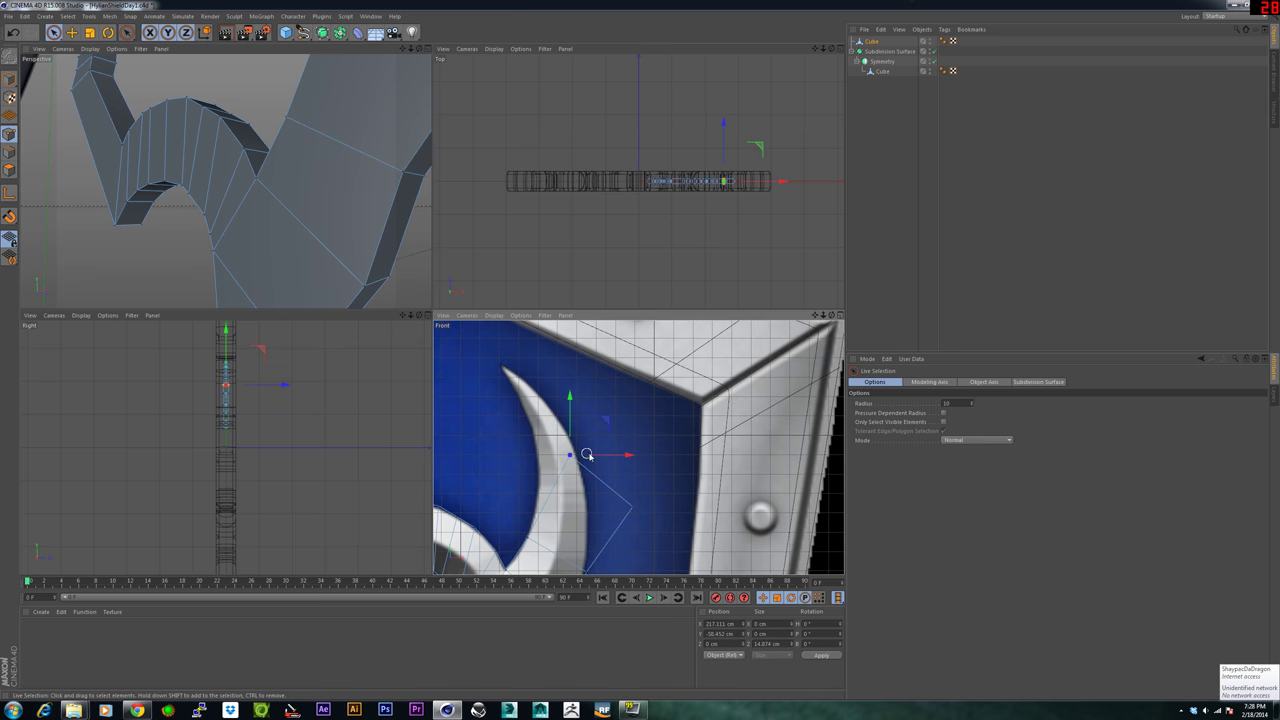
{"action": "left_click_drag", "start_coordinate": [612, 457], "coordinate": [588, 465]}
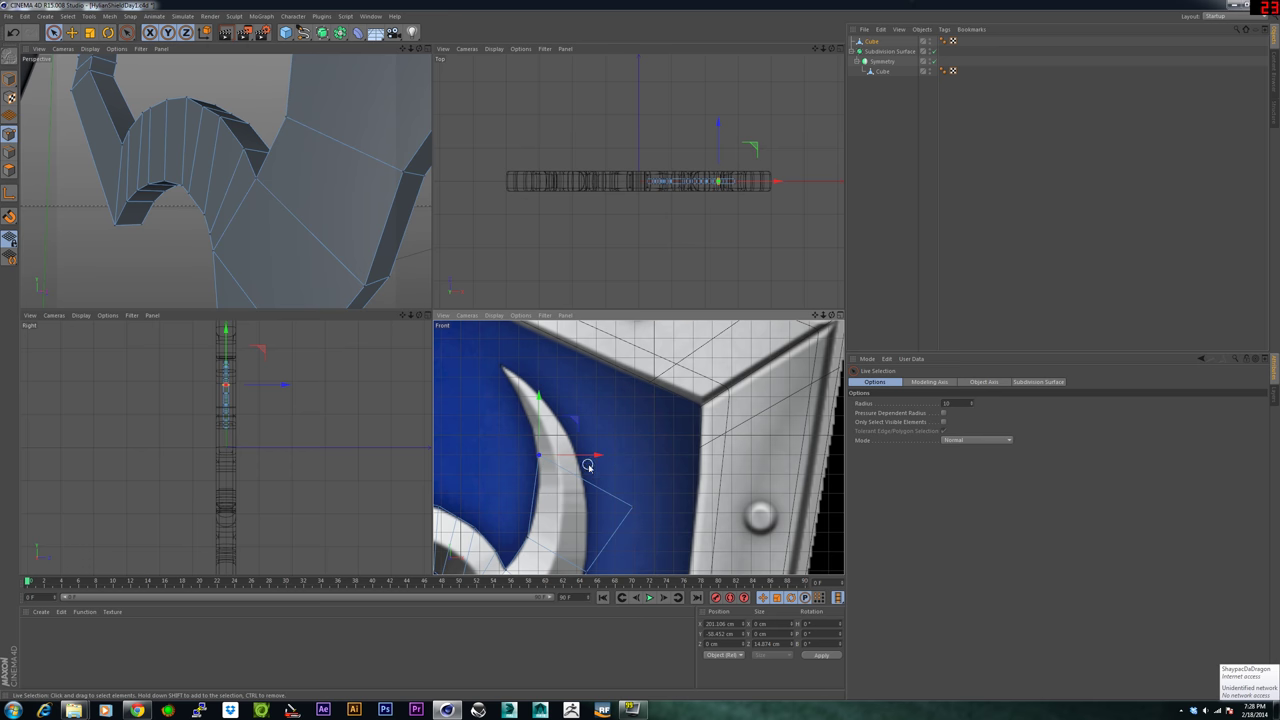
{"action": "left_click", "coordinate": [630, 505]}
{"action": "left_click", "coordinate": [629, 447]}
{"action": "left_click", "coordinate": [629, 508]}
{"action": "left_click_drag", "start_coordinate": [632, 460], "coordinate": [631, 424]}
{"action": "left_click_drag", "start_coordinate": [668, 470], "coordinate": [618, 470]}
{"action": "left_click_drag", "start_coordinate": [583, 428], "coordinate": [582, 418]}
{"action": "left_click_drag", "start_coordinate": [628, 460], "coordinate": [624, 462]}
Knife another cut across the upper horn segment and fit its outer and inner points to the reference curve.
{"action": "middle_click_drag", "start_coordinate": [624, 515], "coordinate": [625, 495], "text": "alt"}
{"action": "key", "text": "k"}
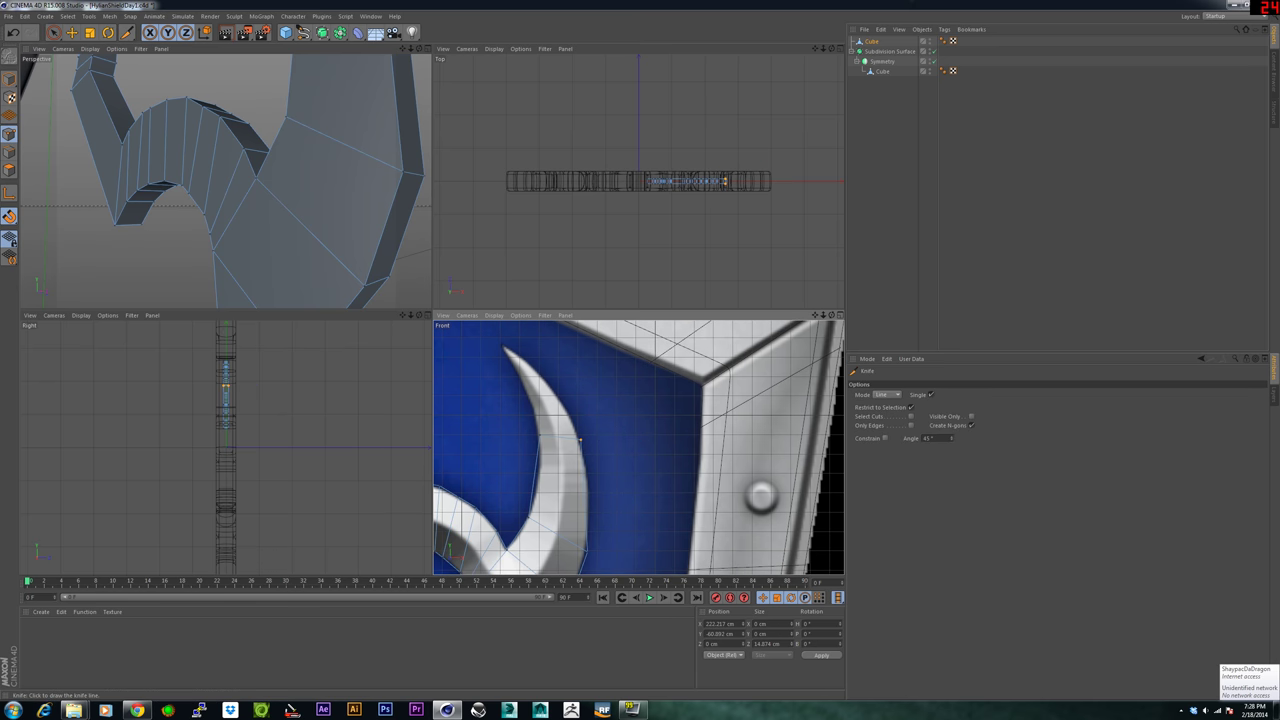
{"action": "left_click_drag", "start_coordinate": [495, 469], "coordinate": [690, 504]}
{"action": "key", "text": "space"}
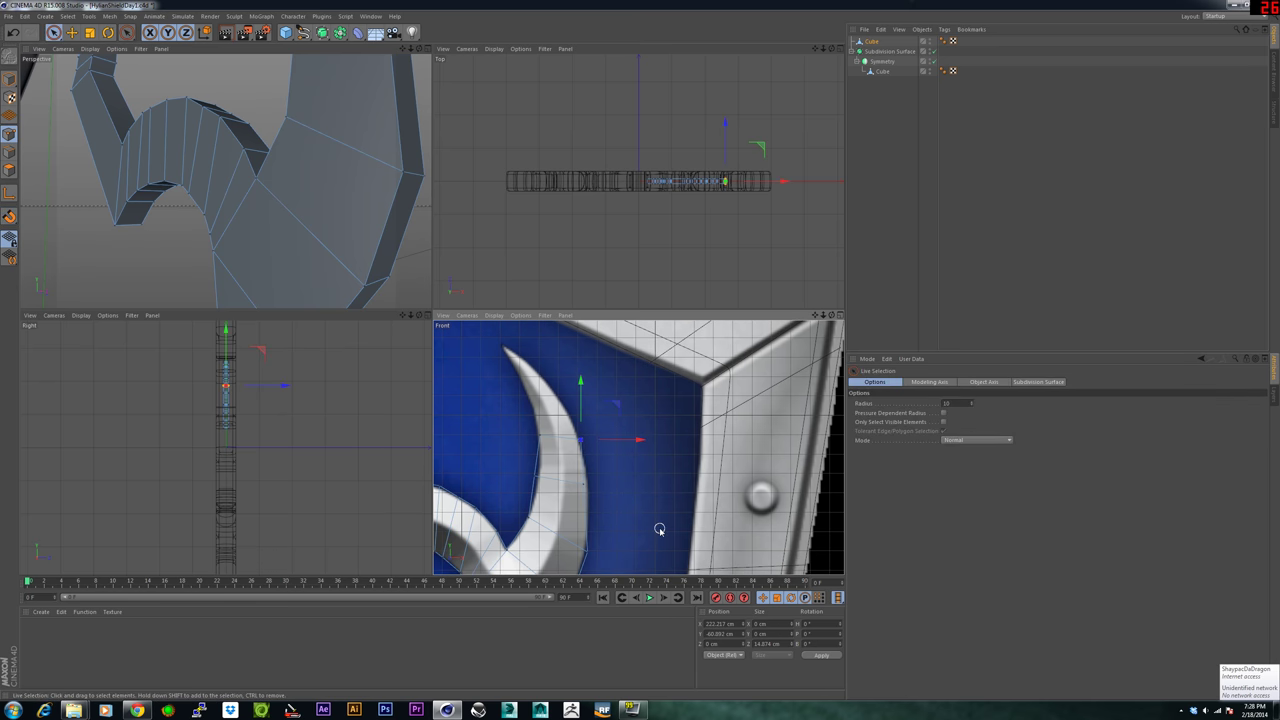
{"action": "left_click", "coordinate": [586, 484]}
{"action": "left_click_drag", "start_coordinate": [612, 484], "coordinate": [617, 486]}
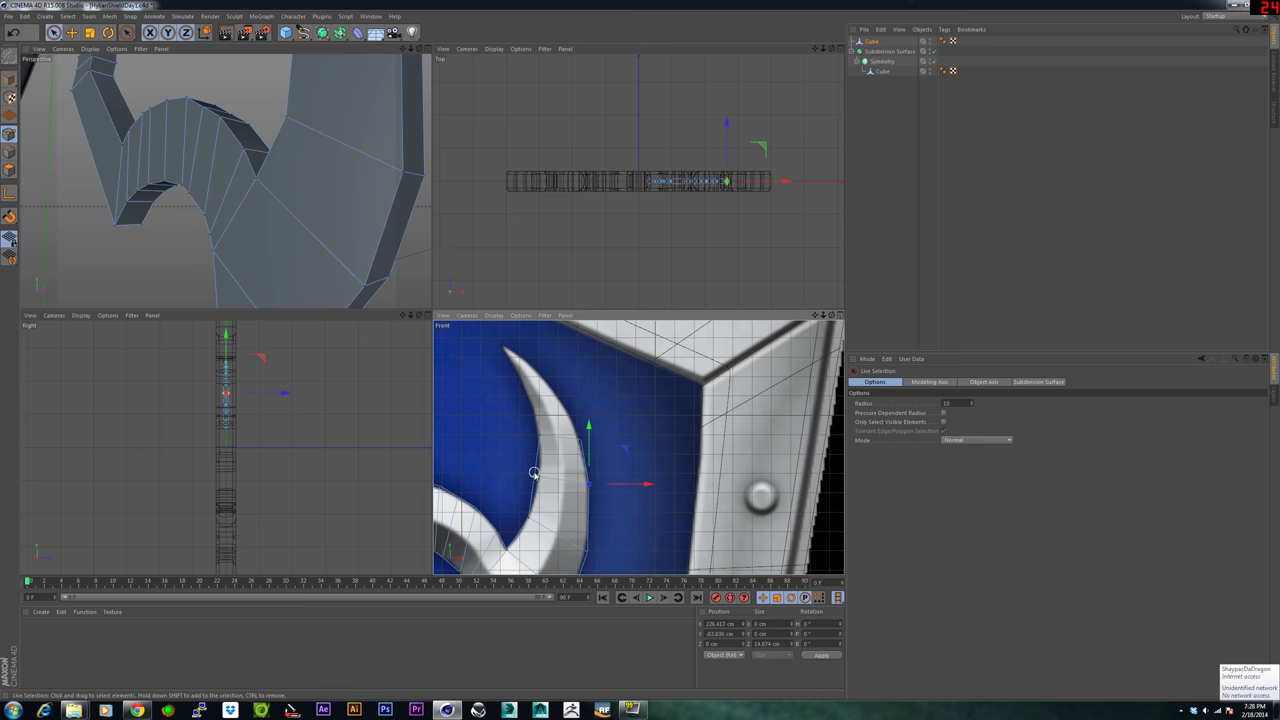
{"action": "left_click", "coordinate": [534, 473]}
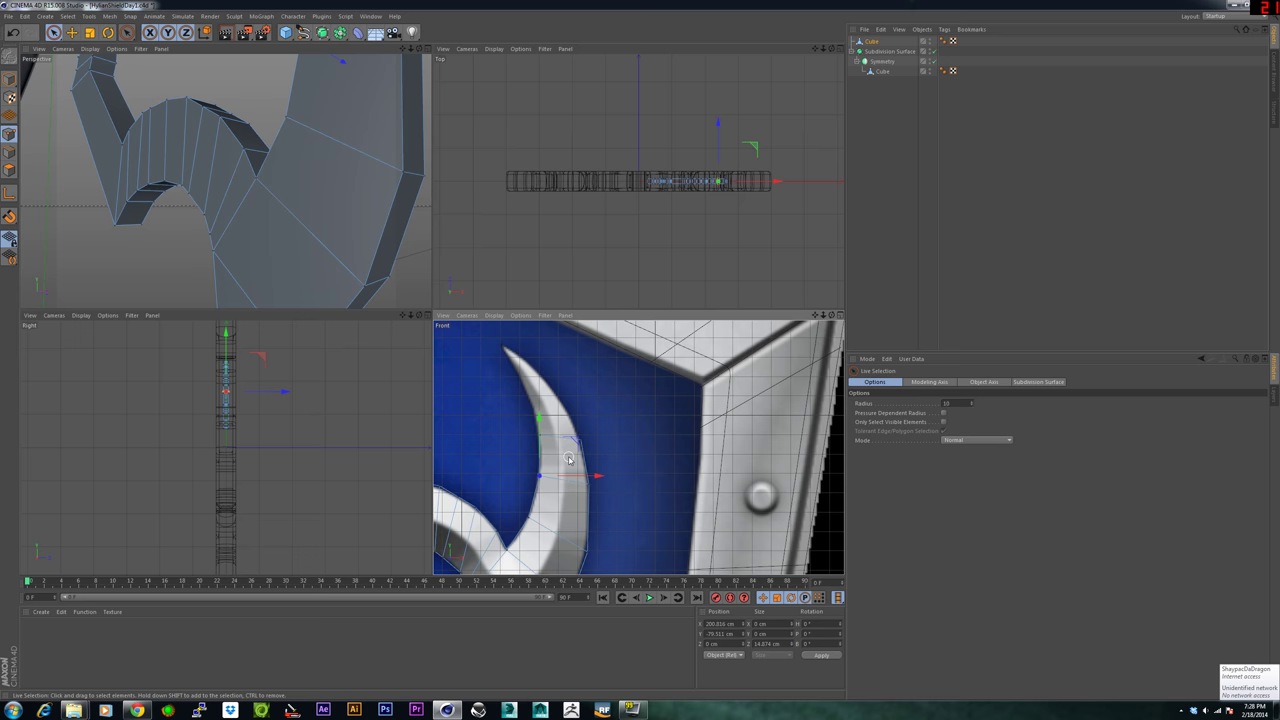
Switch to polygon editing, extrude the horn's upper end face upward, and position it over the horn's pointed tip.
{"action": "middle_click_drag", "start_coordinate": [569, 459], "coordinate": [579, 498], "text": "alt"}
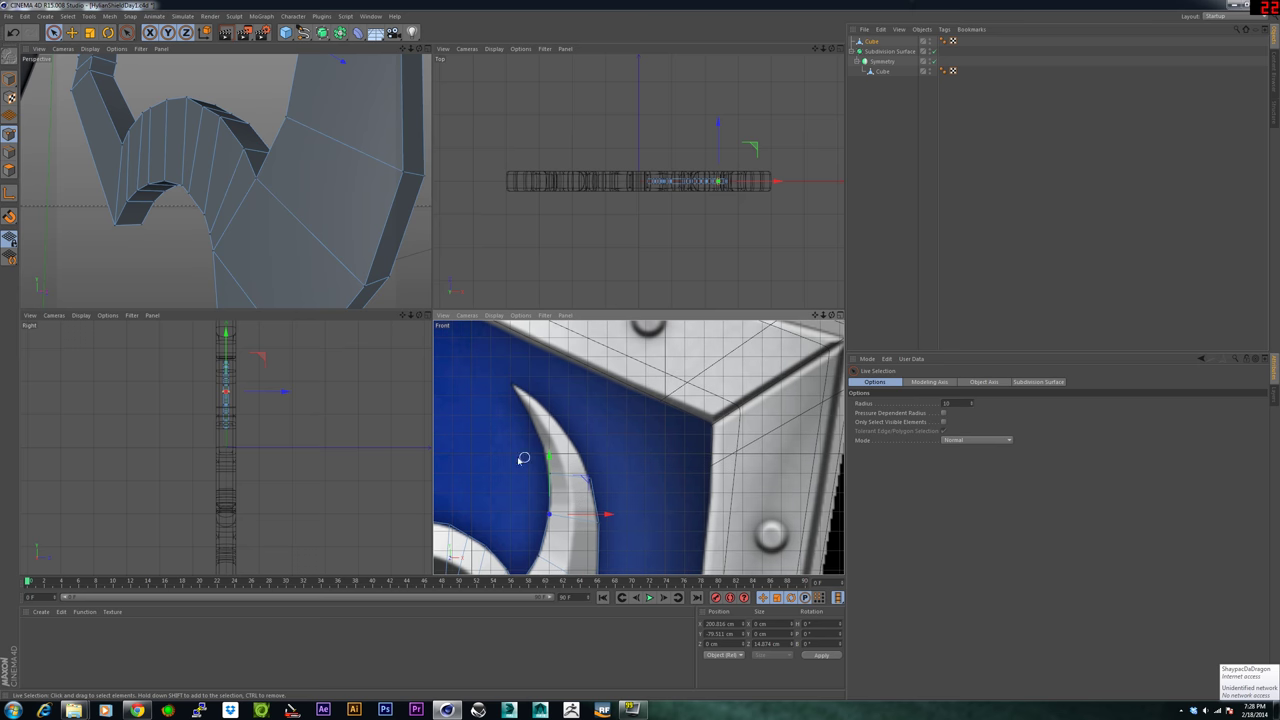
{"action": "left_click", "coordinate": [9, 170]}
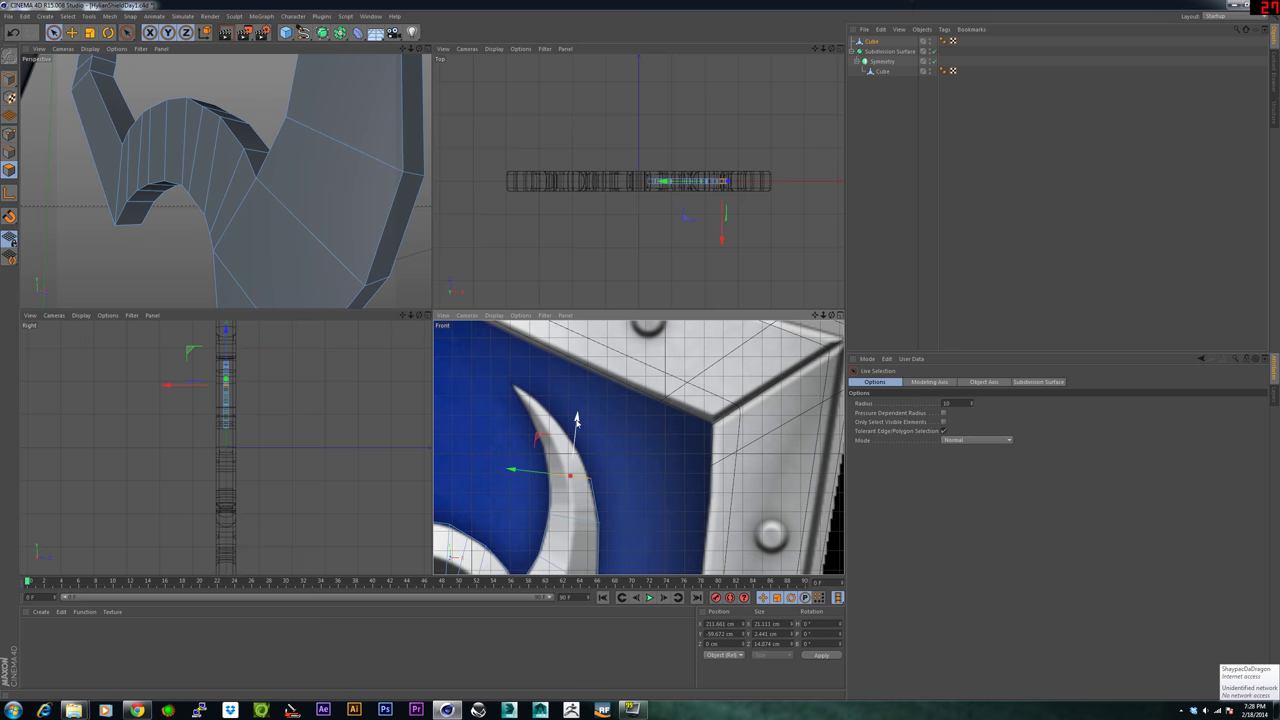
{"action": "left_click_drag", "start_coordinate": [576, 420], "coordinate": [585, 317]}
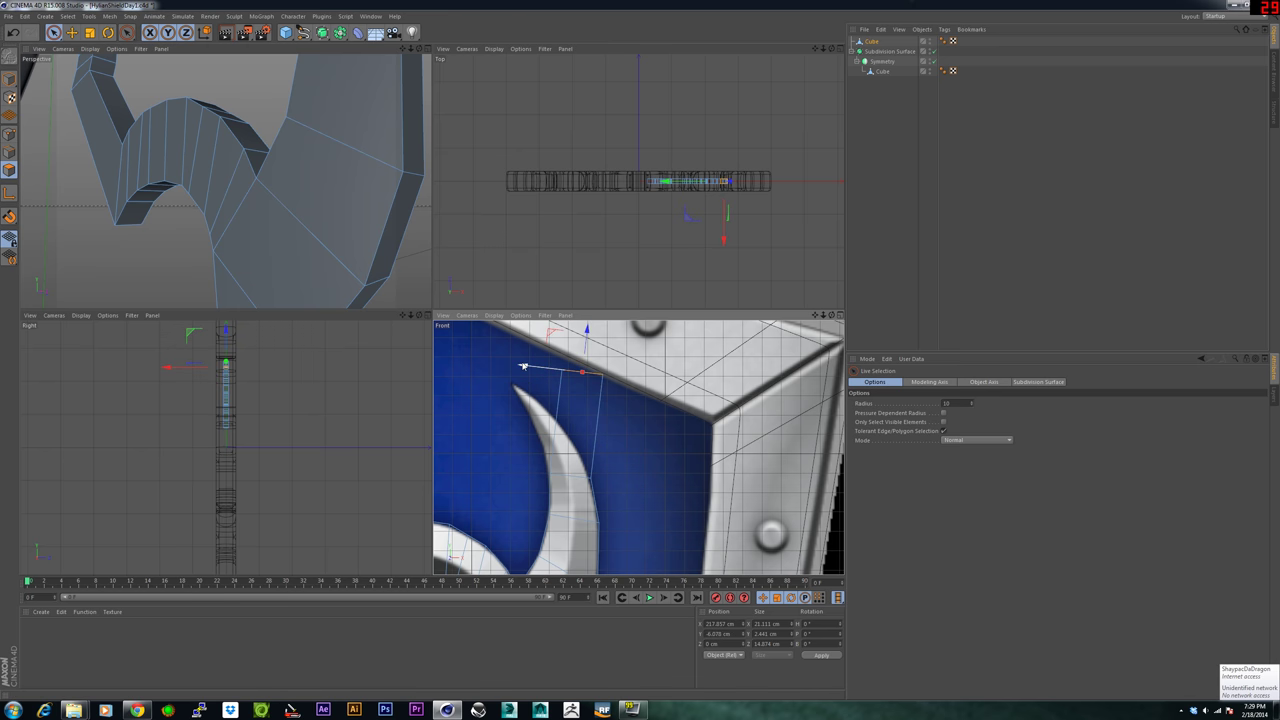
{"action": "left_click_drag", "start_coordinate": [526, 364], "coordinate": [446, 379]}
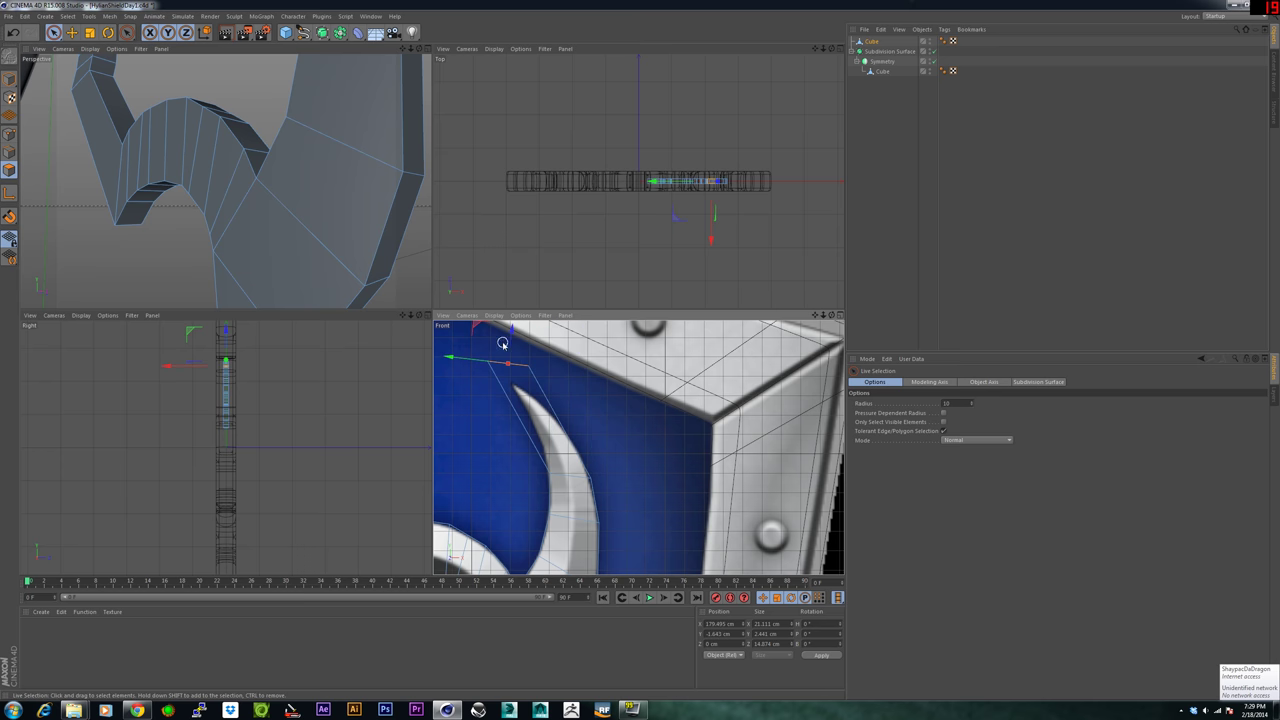
{"action": "left_click_drag", "start_coordinate": [512, 331], "coordinate": [512, 346]}
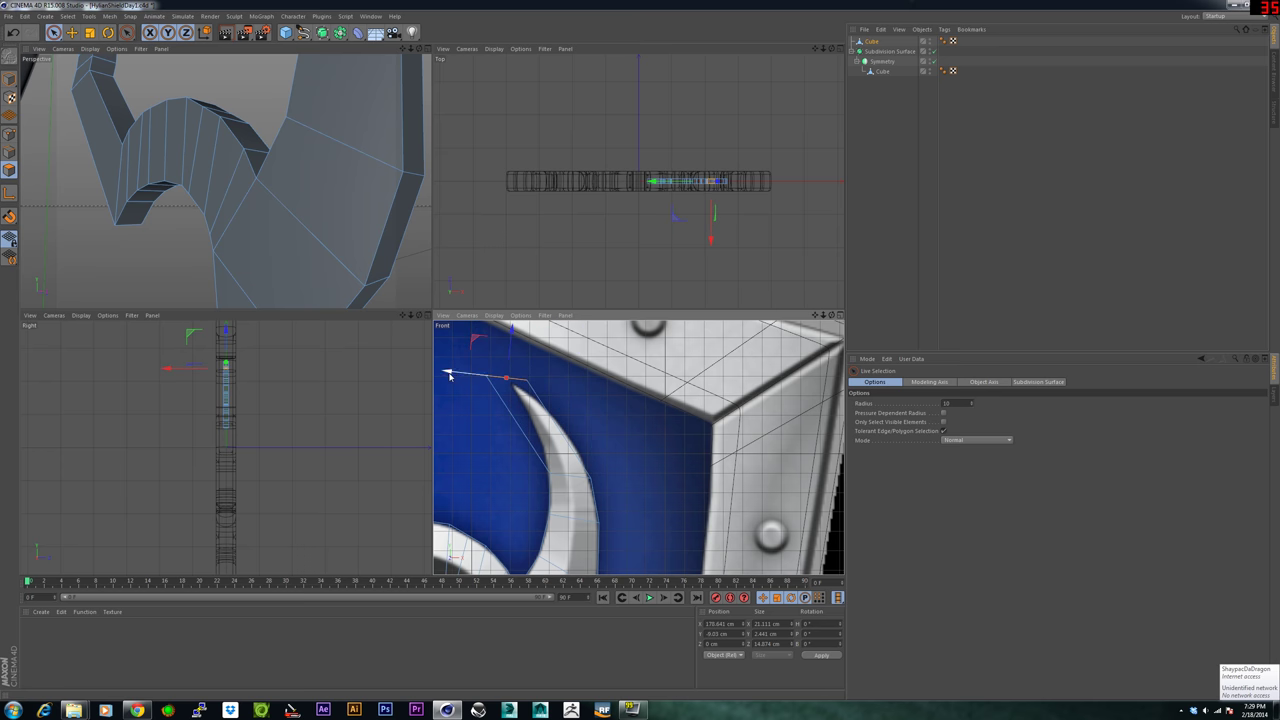
{"action": "left_click_drag", "start_coordinate": [450, 376], "coordinate": [460, 378]}
{"action": "left_click_drag", "start_coordinate": [522, 338], "coordinate": [522, 344]}
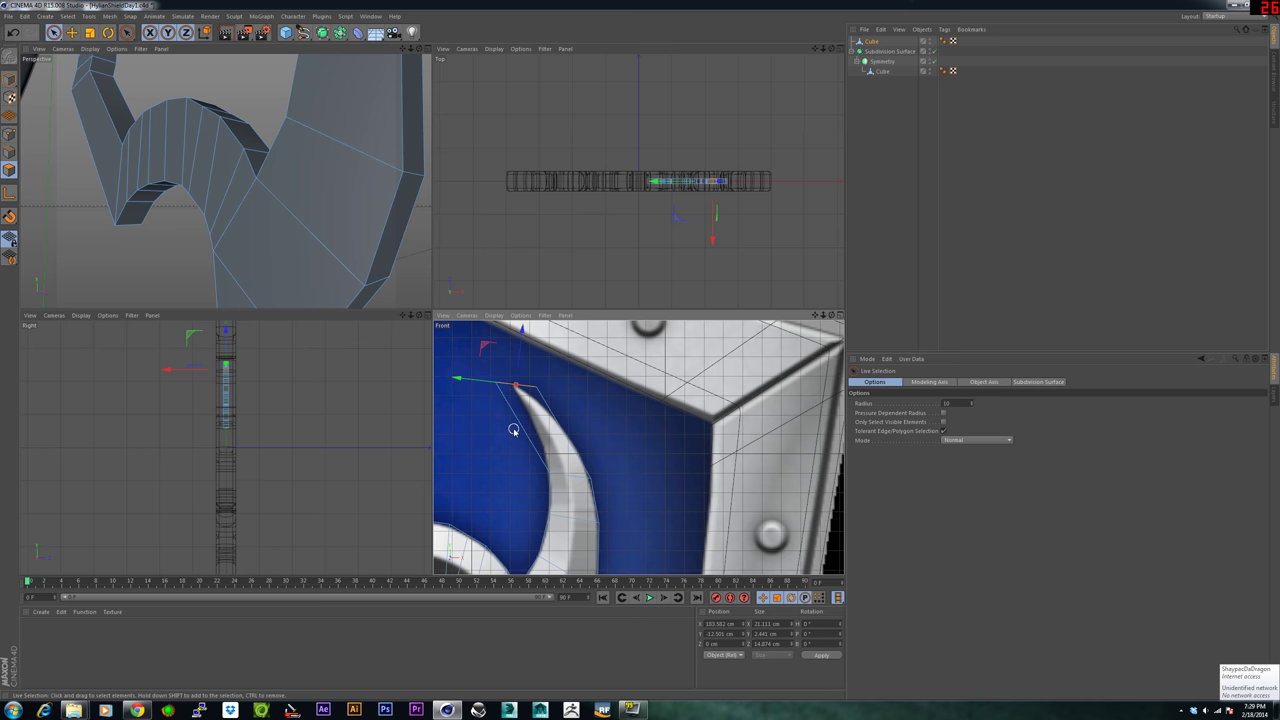
Return to point editing, knife a cut across the new tip segment, and fit its outer point to the horn's outer edge.
{"action": "key", "text": "k"}
{"action": "left_click_drag", "start_coordinate": [506, 440], "coordinate": [623, 409]}
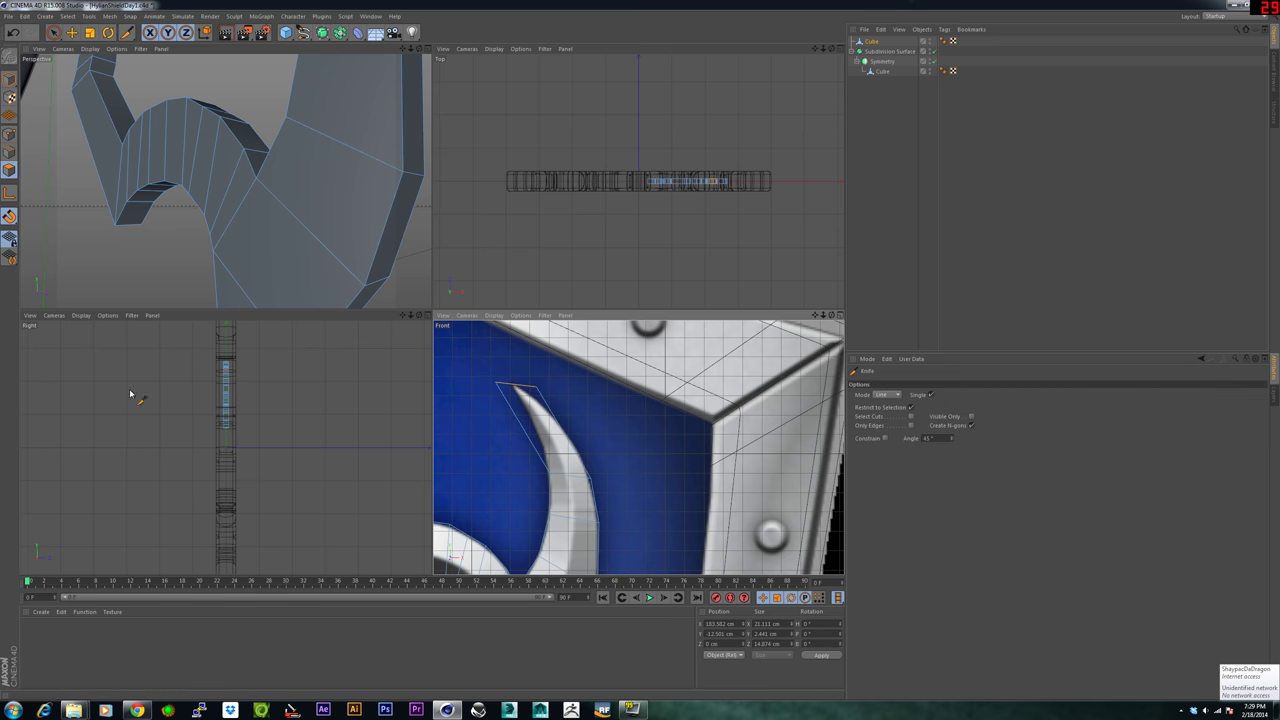
{"action": "left_click", "coordinate": [9, 139]}
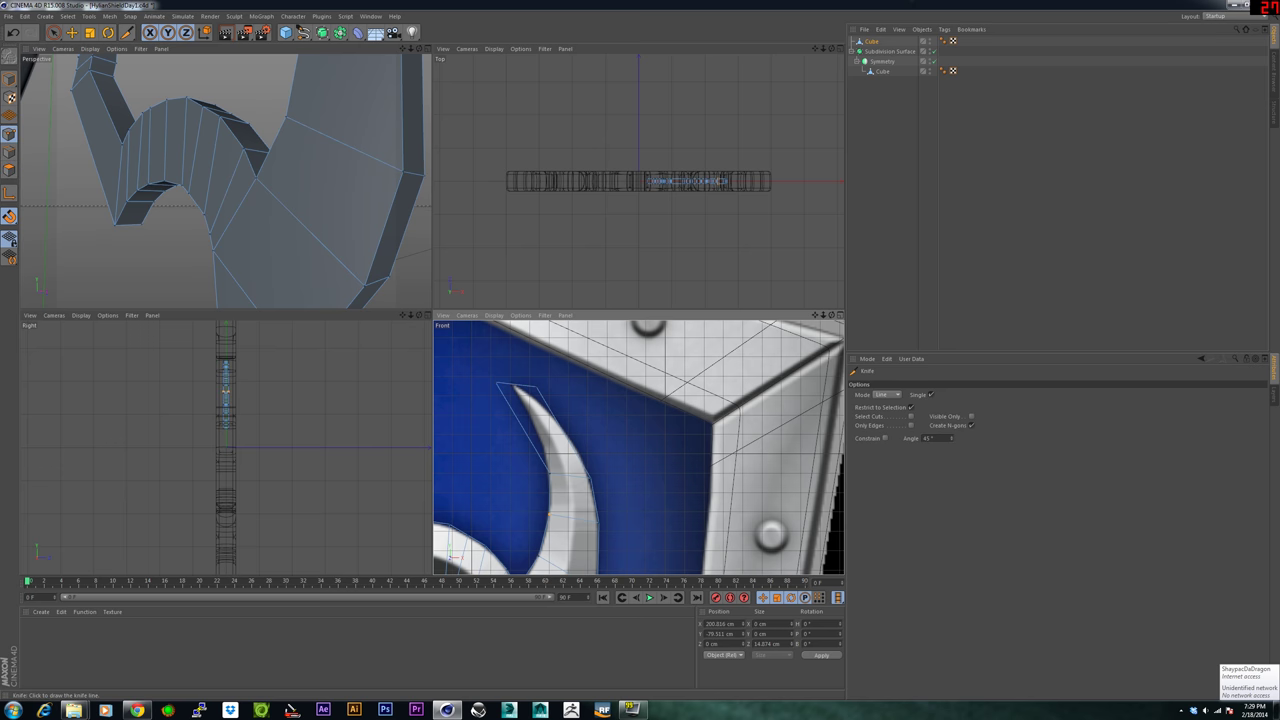
{"action": "left_click_drag", "start_coordinate": [496, 443], "coordinate": [558, 415]}
{"action": "key", "text": "space"}
{"action": "left_click", "coordinate": [567, 439]}
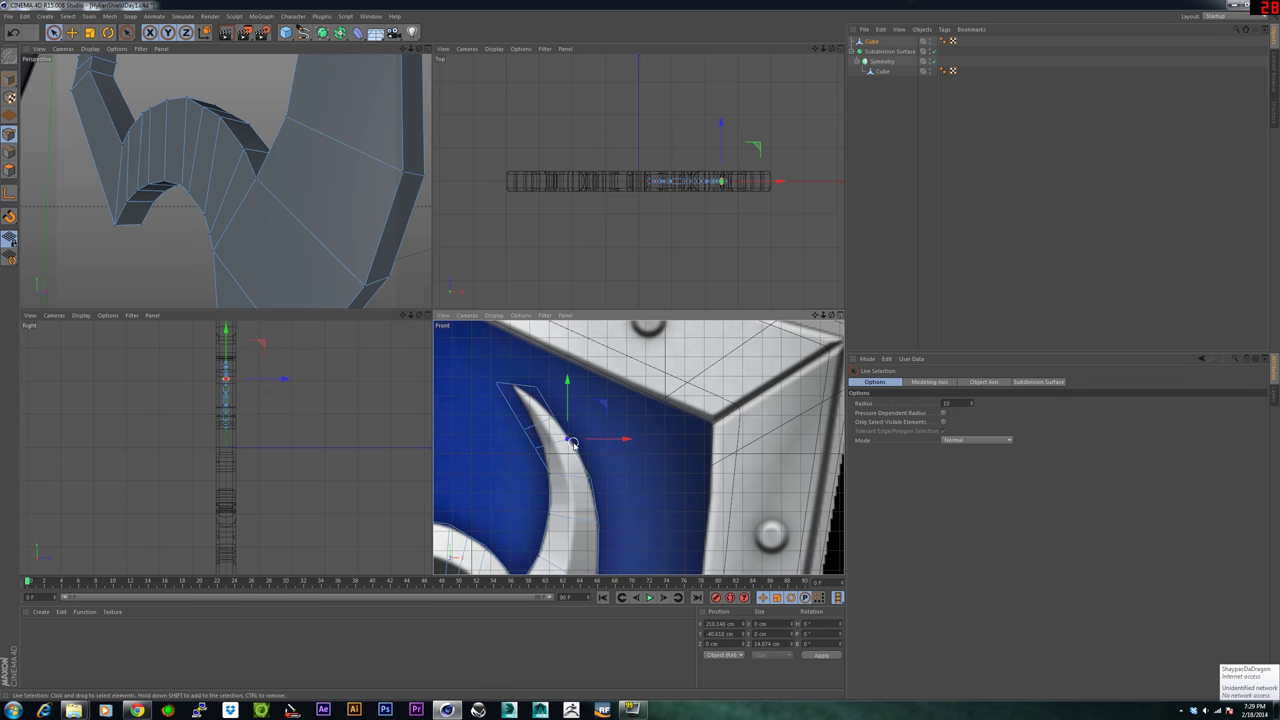
{"action": "left_click_drag", "start_coordinate": [592, 440], "coordinate": [595, 440]}
{"action": "left_click_drag", "start_coordinate": [573, 394], "coordinate": [573, 400]}
{"action": "left_click_drag", "start_coordinate": [592, 444], "coordinate": [566, 449]}
Move the tip segment's inner cut point onto the horn's inner edge and select the outer point opposite it.
{"action": "left_click", "coordinate": [533, 451]}
{"action": "left_click", "coordinate": [525, 430]}
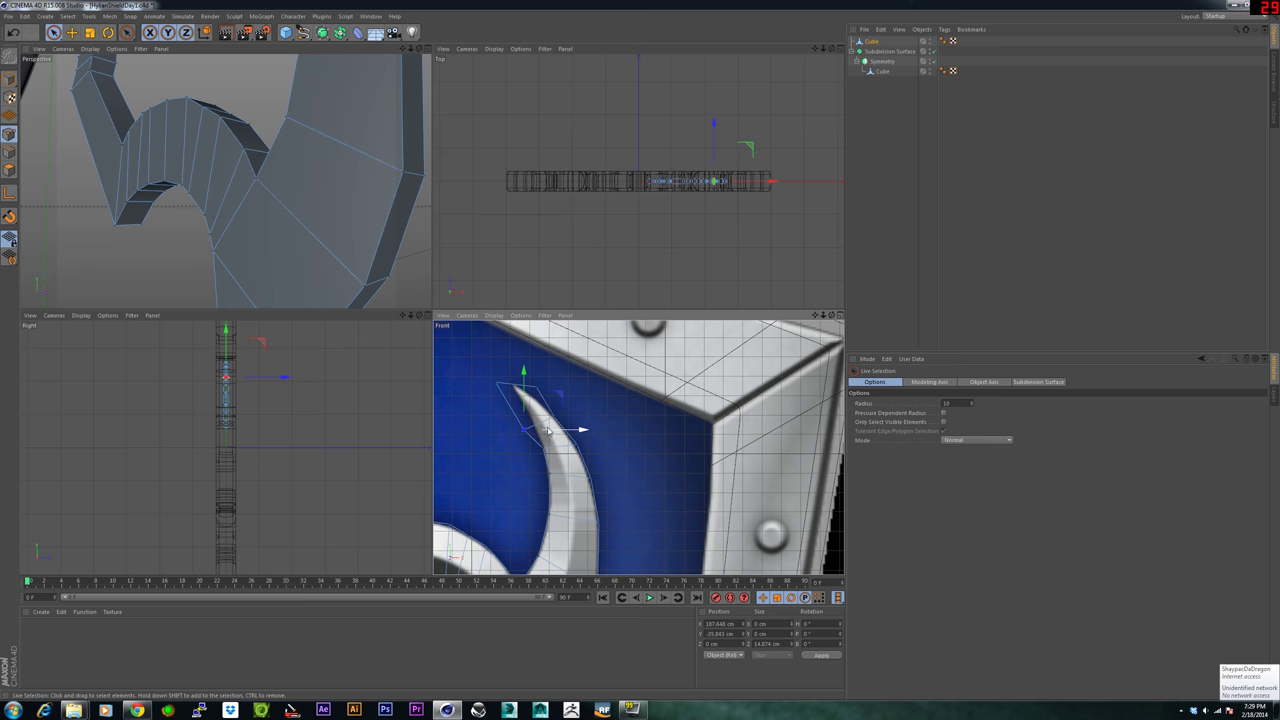
{"action": "left_click", "coordinate": [528, 429]}
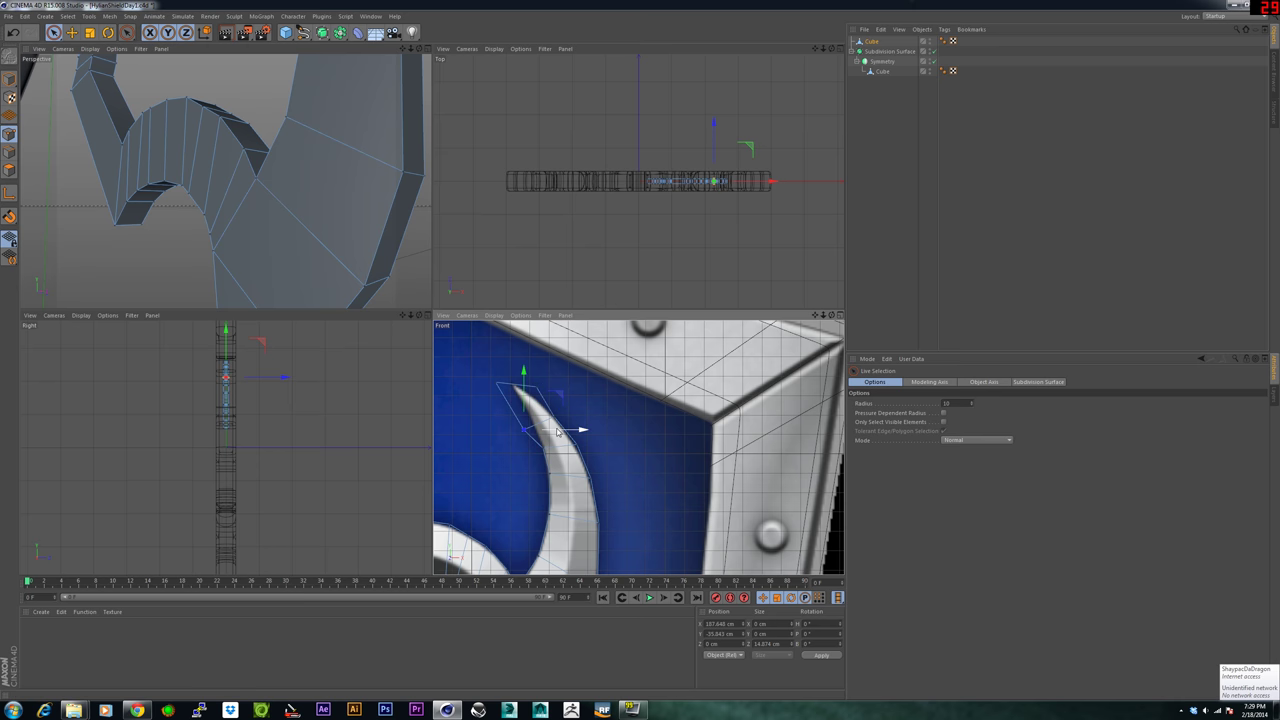
{"action": "left_click_drag", "start_coordinate": [558, 430], "coordinate": [569, 430]}
{"action": "left_click", "coordinate": [557, 420]}
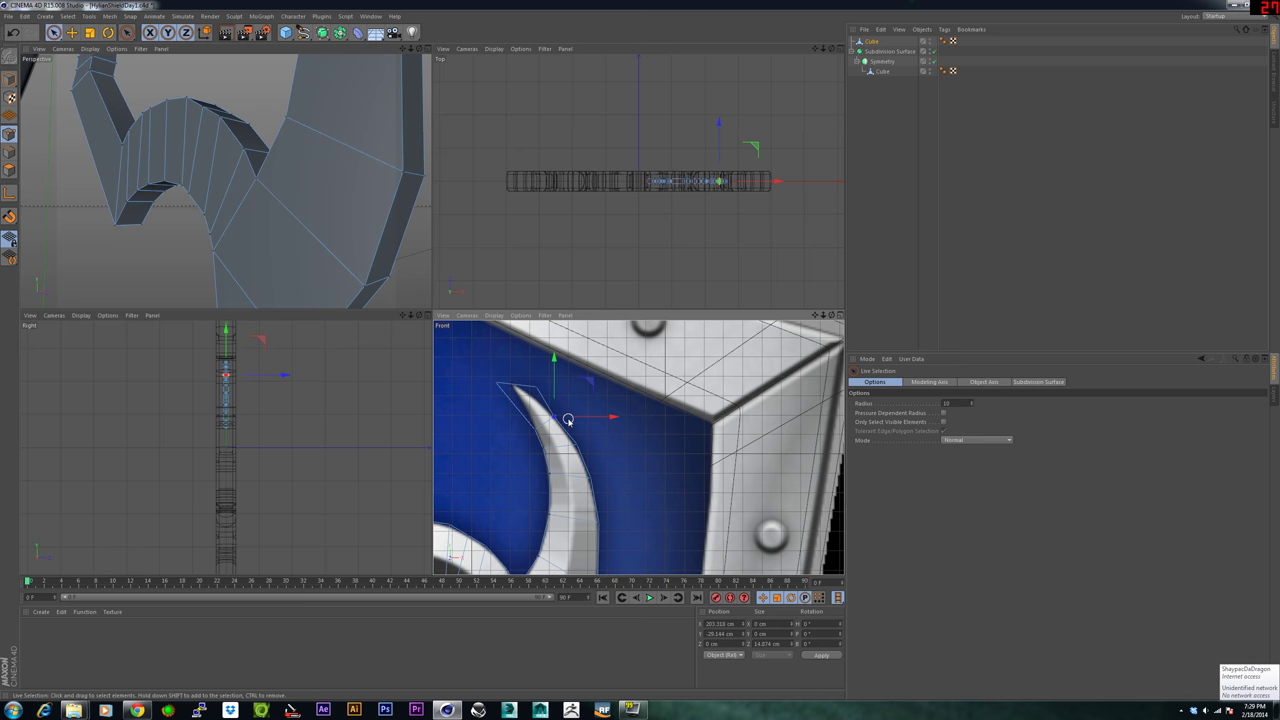
Bring the end corner points of the upper segment together at the horn's pointed tip.
{"action": "left_click", "coordinate": [502, 384]}
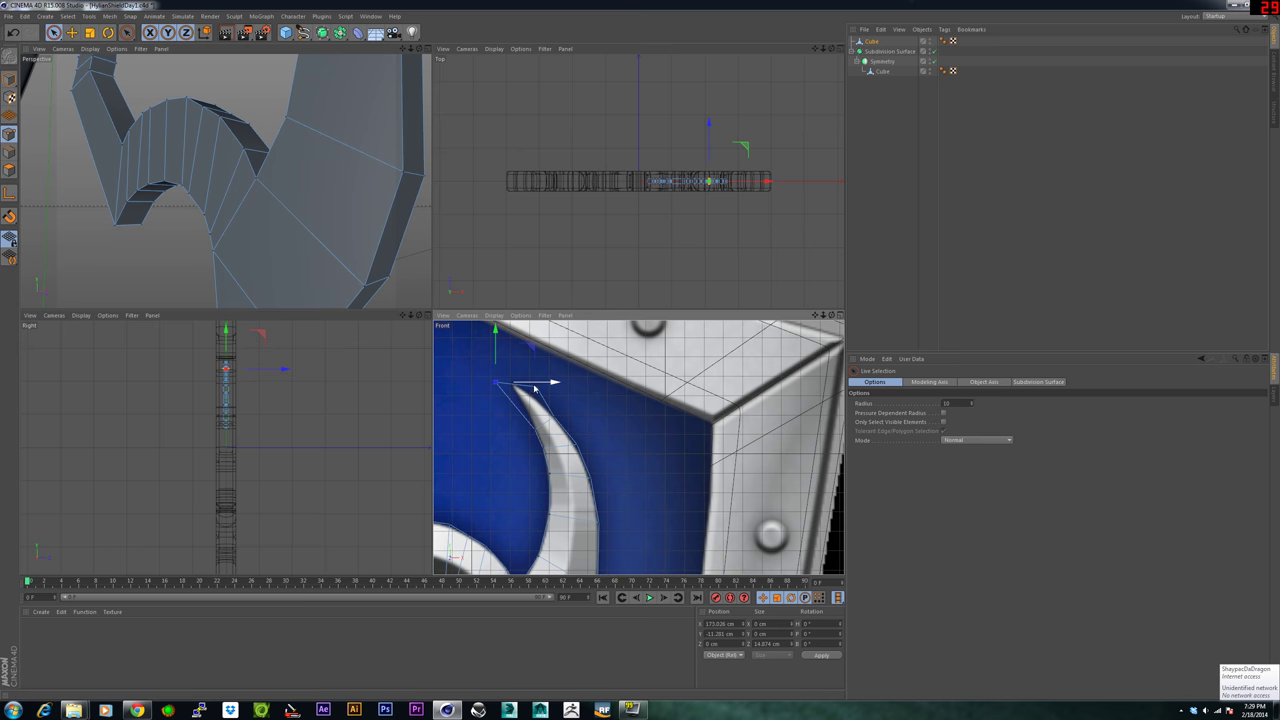
{"action": "left_click", "coordinate": [538, 389]}
{"action": "left_click_drag", "start_coordinate": [536, 347], "coordinate": [536, 339]}
{"action": "left_click_drag", "start_coordinate": [572, 380], "coordinate": [552, 384]}
{"action": "left_click", "coordinate": [494, 383]}
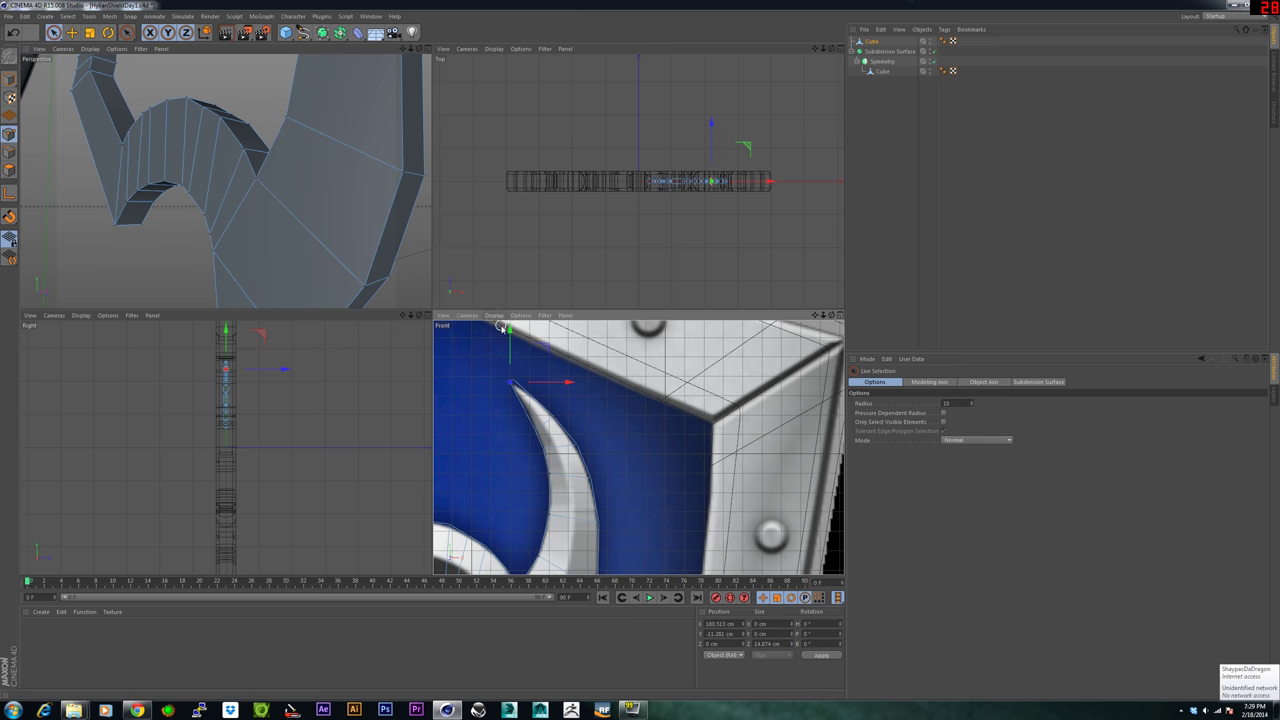
{"action": "left_click_drag", "start_coordinate": [508, 333], "coordinate": [516, 343]}
{"action": "left_click", "coordinate": [516, 377]}
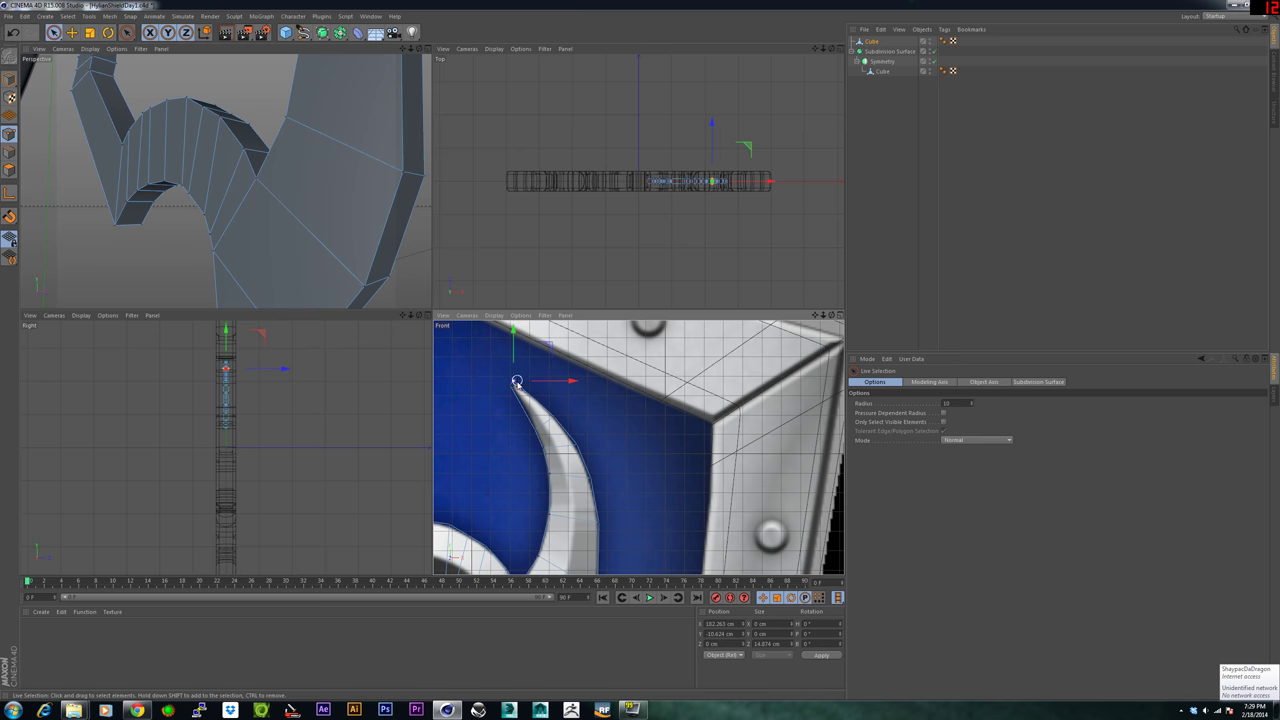
Examine the whole ornament in the perspective view and against the front reference image.
{"action": "middle_click_drag", "start_coordinate": [522, 420], "coordinate": [598, 431], "text": "alt"}
{"action": "scroll", "coordinate": [509, 411], "scroll_direction": "down", "scroll_amount": 8}
{"action": "scroll", "coordinate": [599, 440], "scroll_direction": "up", "scroll_amount": 6}
{"action": "scroll", "coordinate": [243, 181], "scroll_direction": "down", "scroll_amount": 8}
{"action": "left_click_drag", "start_coordinate": [240, 184], "coordinate": [273, 233], "text": "alt"}
{"action": "scroll", "coordinate": [207, 202], "scroll_direction": "up", "scroll_amount": 5}
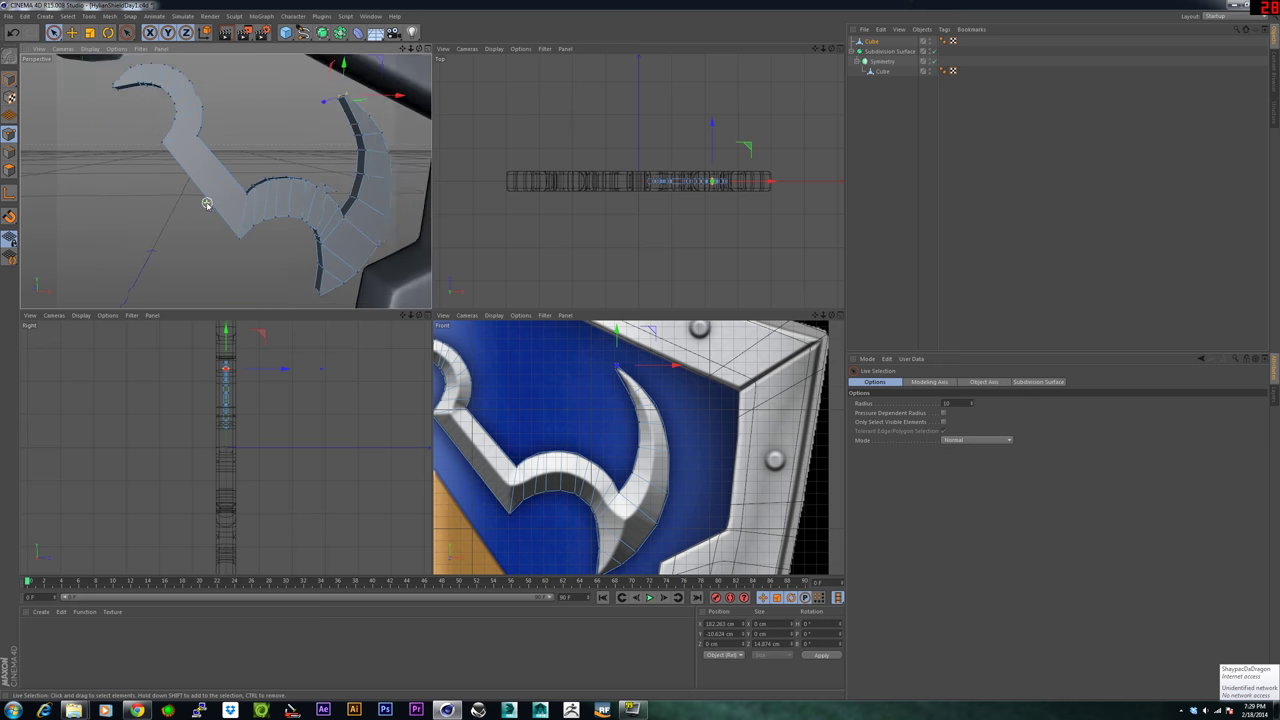
{"action": "middle_click_drag", "start_coordinate": [249, 143], "coordinate": [237, 174], "text": "alt"}
{"action": "mouse_move", "coordinate": [503, 412]}
{"action": "middle_mouse_down", "text": "alt"}
{"action": "mouse_move", "coordinate": [593, 402]}
{"action": "mouse_move", "coordinate": [570, 418]}
{"action": "mouse_move", "coordinate": [530, 391]}
{"action": "mouse_move", "coordinate": [582, 427]}
{"action": "middle_mouse_up", "text": "alt"}
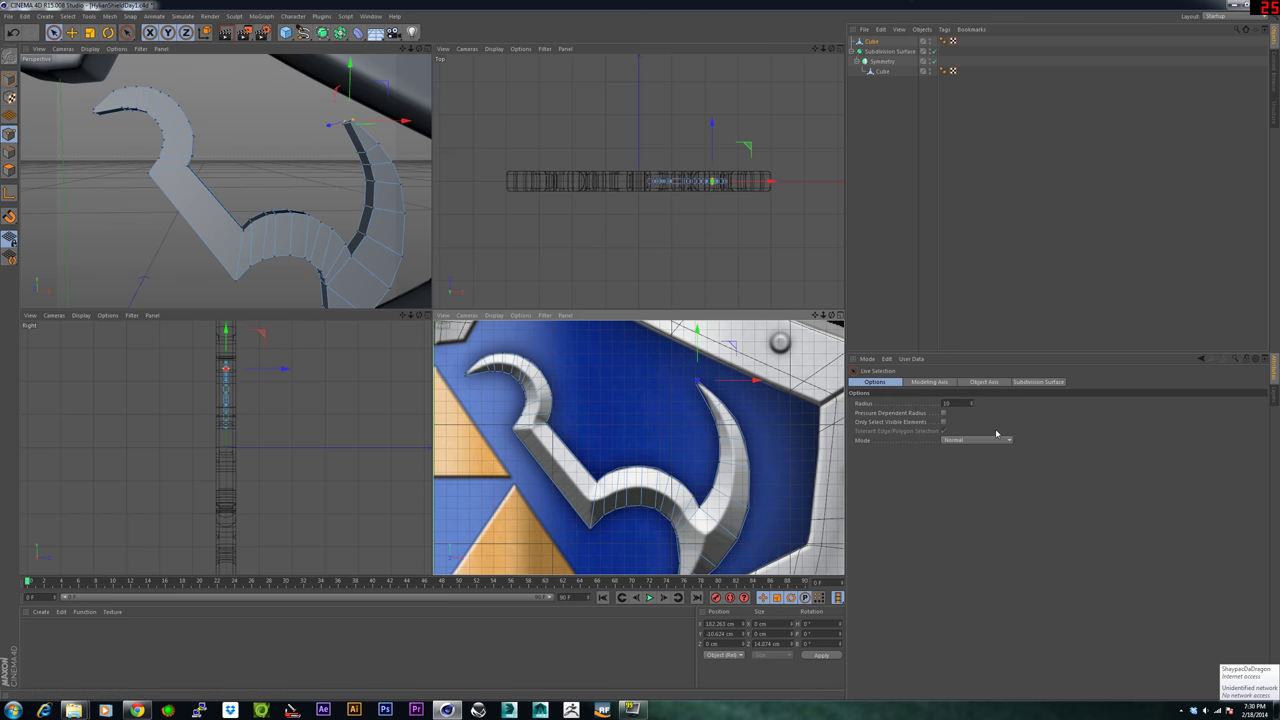
Add a new Subdivision Surface, nest the ornament's cube under it, and clear the object selection.
{"action": "key", "text": "k"}
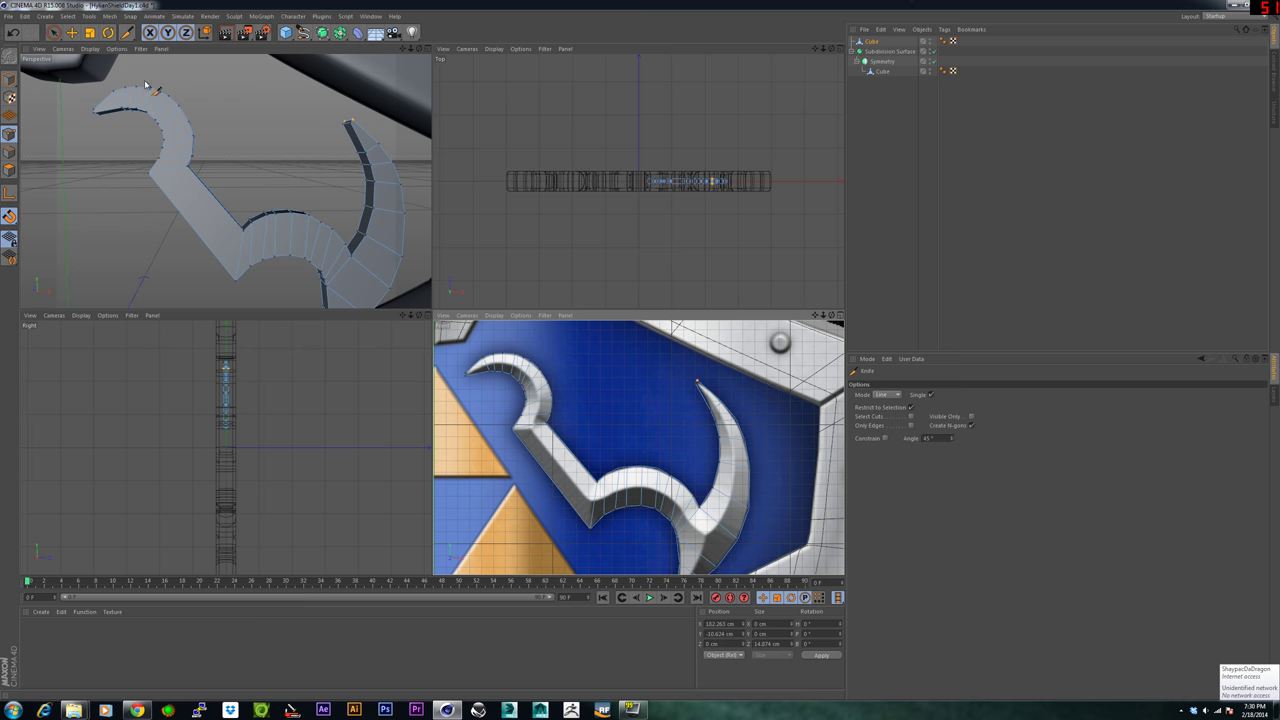
{"action": "left_click", "coordinate": [322, 32]}
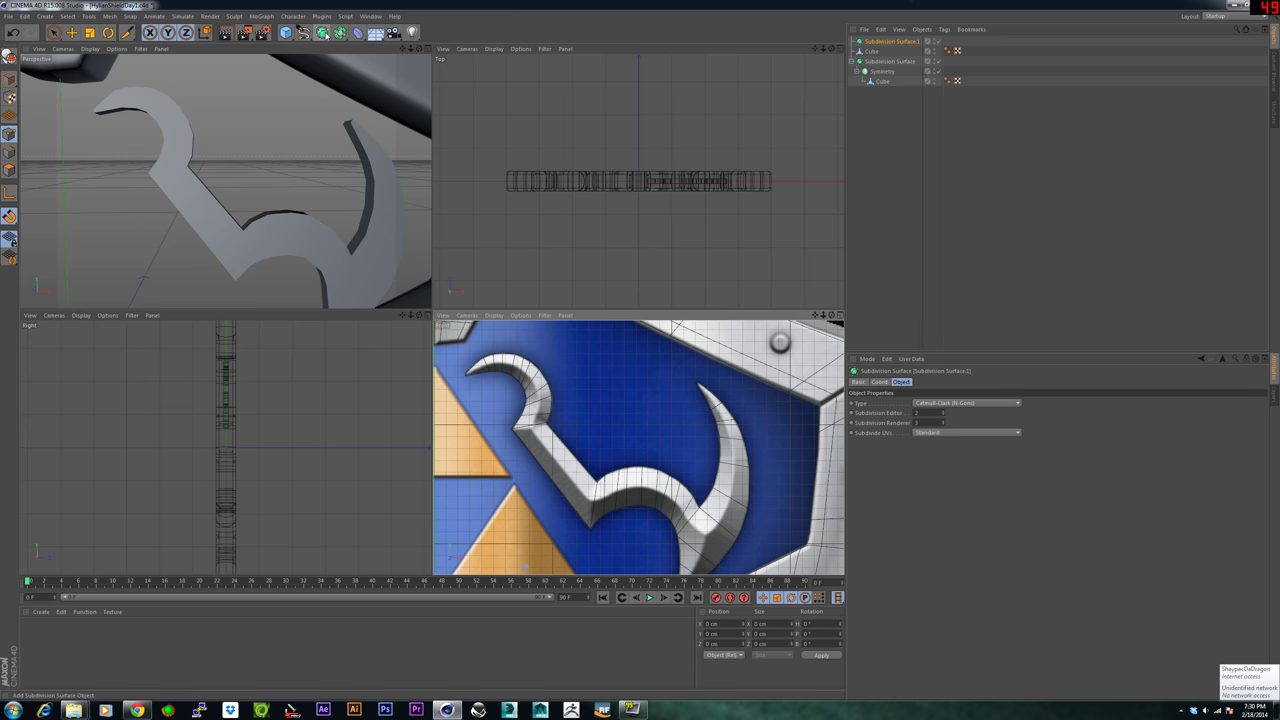
{"action": "left_click", "coordinate": [870, 53]}
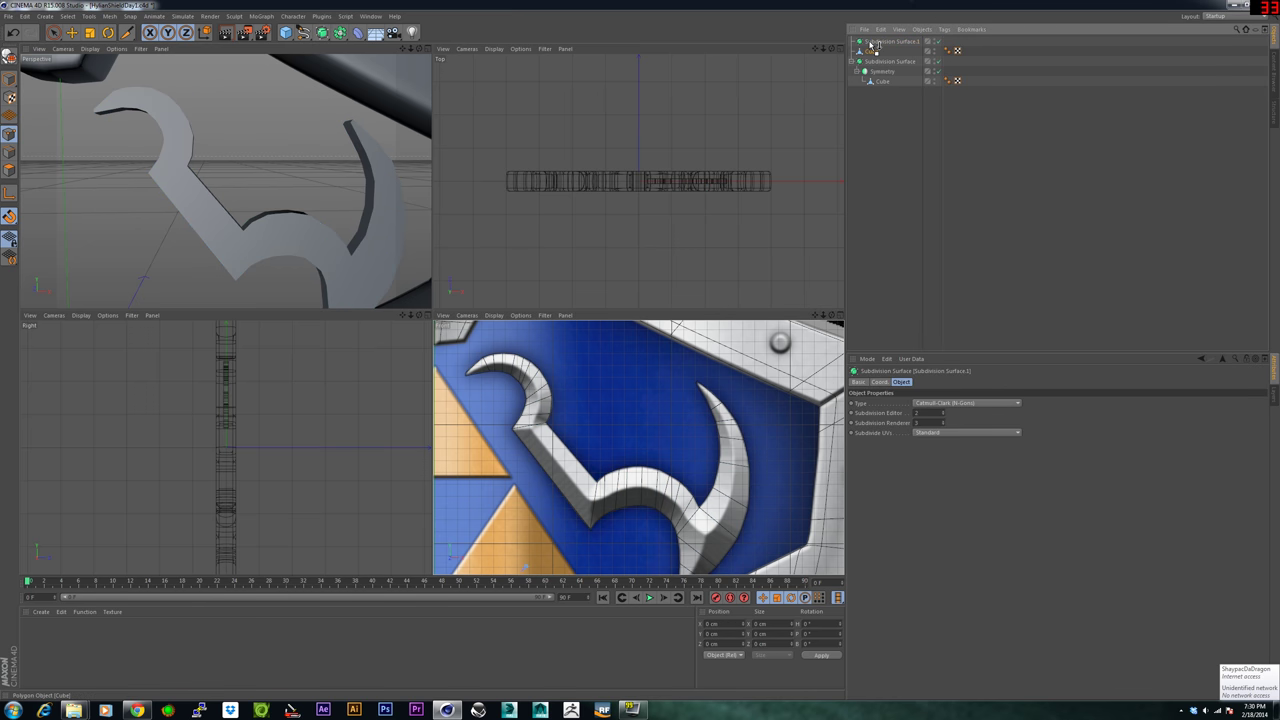
{"action": "left_click_drag", "start_coordinate": [873, 45], "coordinate": [876, 42]}
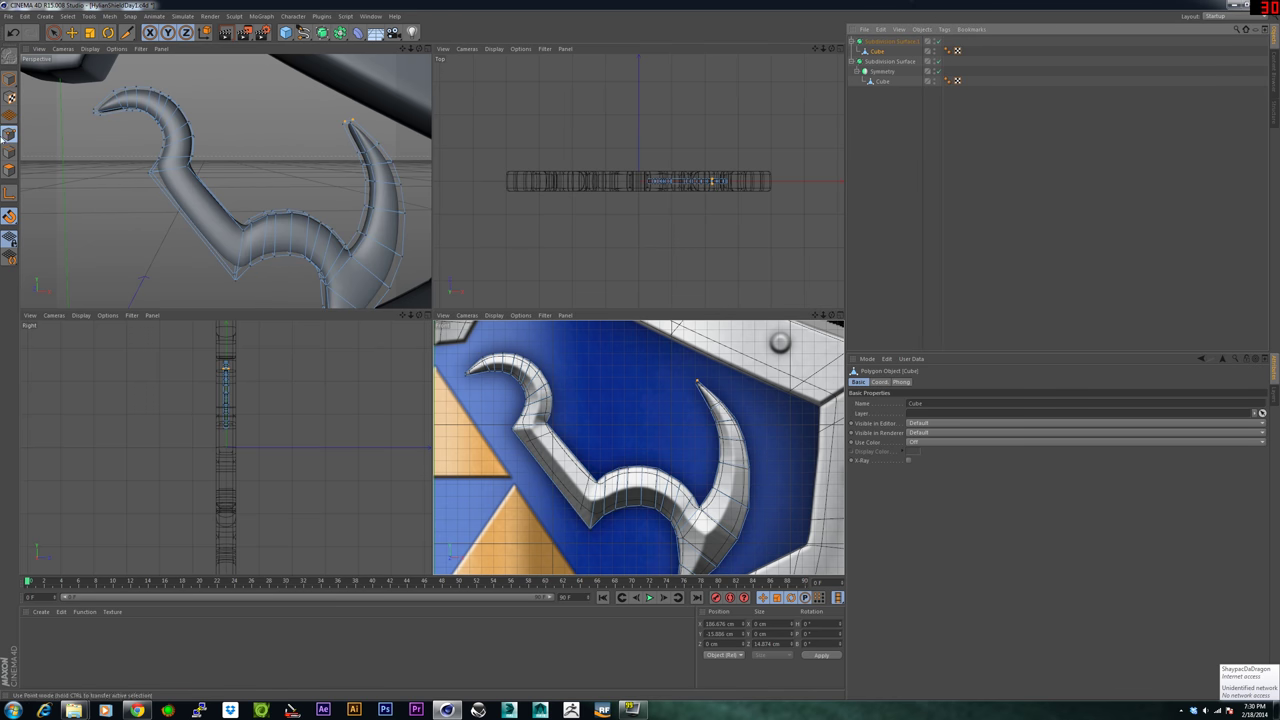
{"action": "left_click", "coordinate": [9, 79]}
{"action": "left_click", "coordinate": [985, 252]}
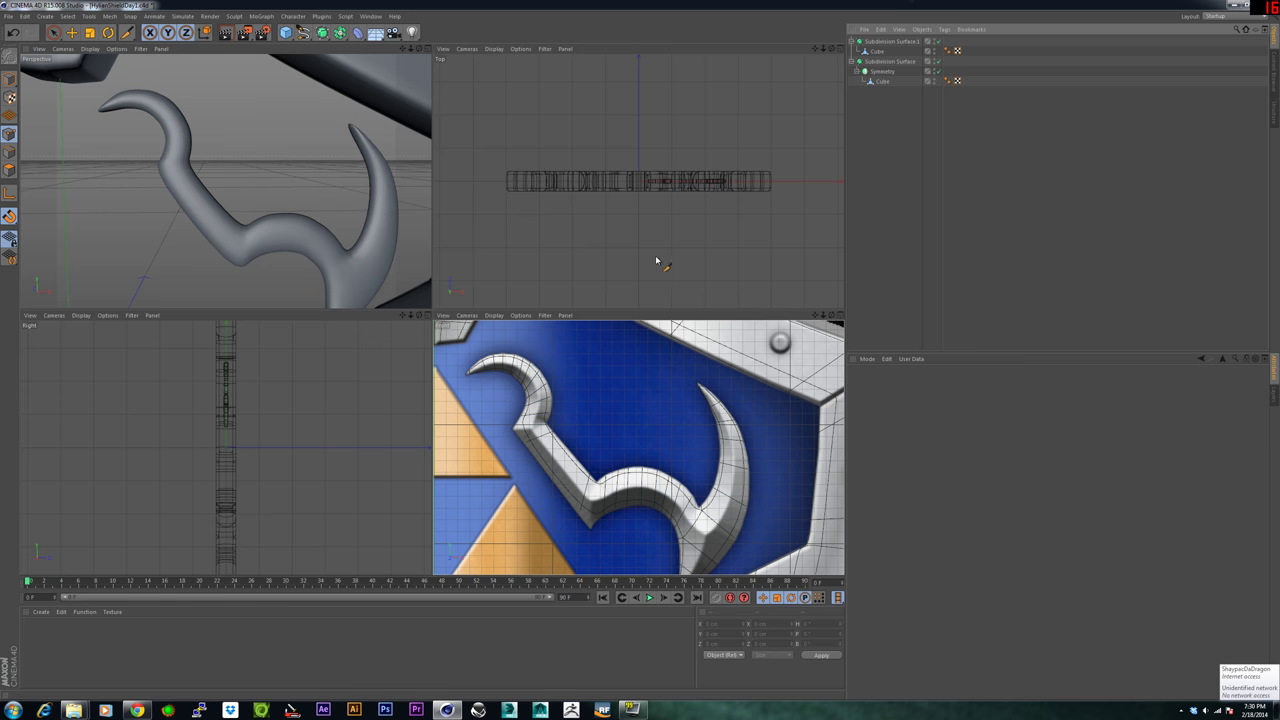
Inspect the smoothed ornament against the shield frame and disable its Subdivision Surface for further mesh editing.
{"action": "scroll", "coordinate": [192, 199], "scroll_direction": "down", "scroll_amount": 10}
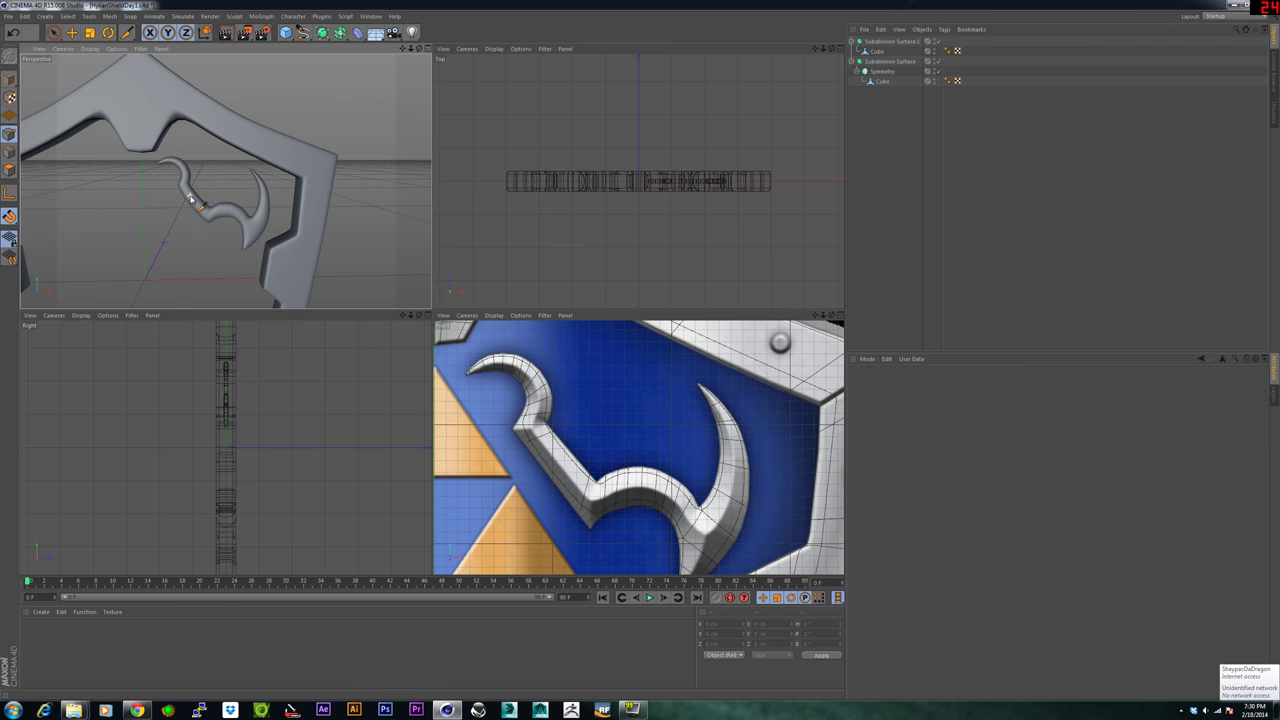
{"action": "mouse_move", "coordinate": [190, 198]}
{"action": "left_mouse_down", "text": "alt"}
{"action": "mouse_move", "coordinate": [403, 188]}
{"action": "mouse_move", "coordinate": [191, 198]}
{"action": "left_mouse_up", "text": "alt"}
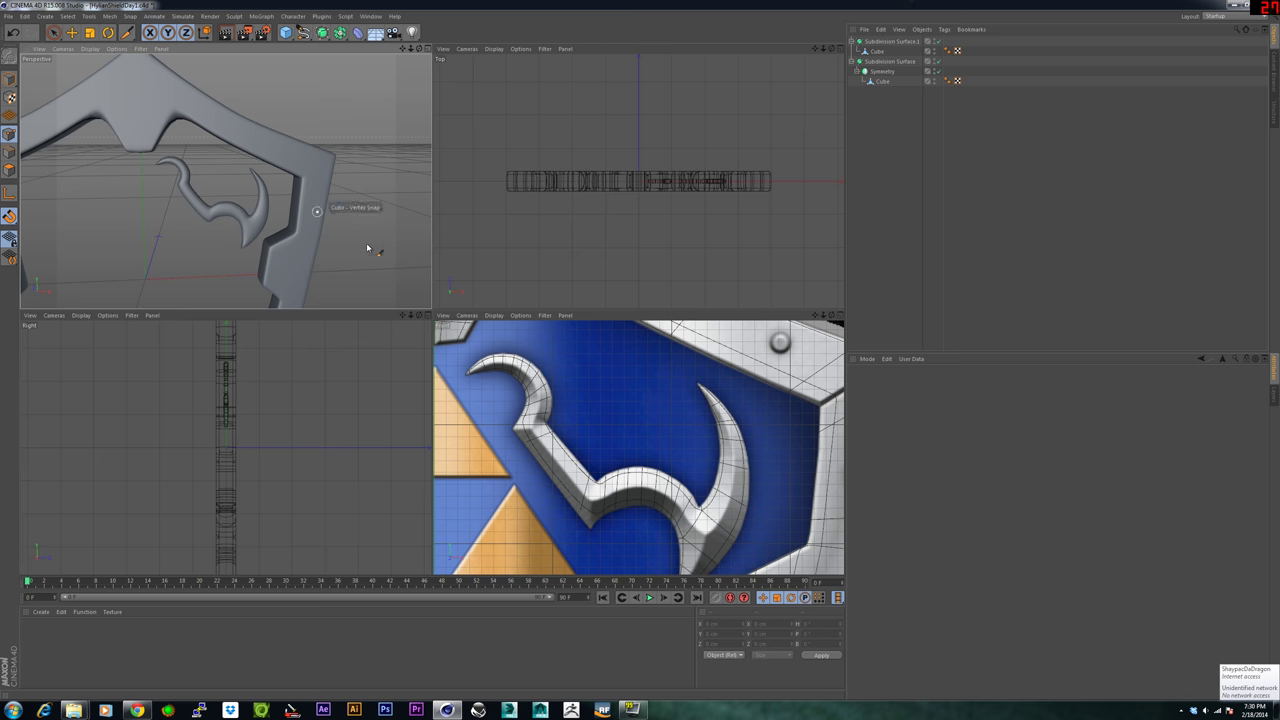
{"action": "scroll", "coordinate": [240, 170], "scroll_direction": "up", "scroll_amount": 6}
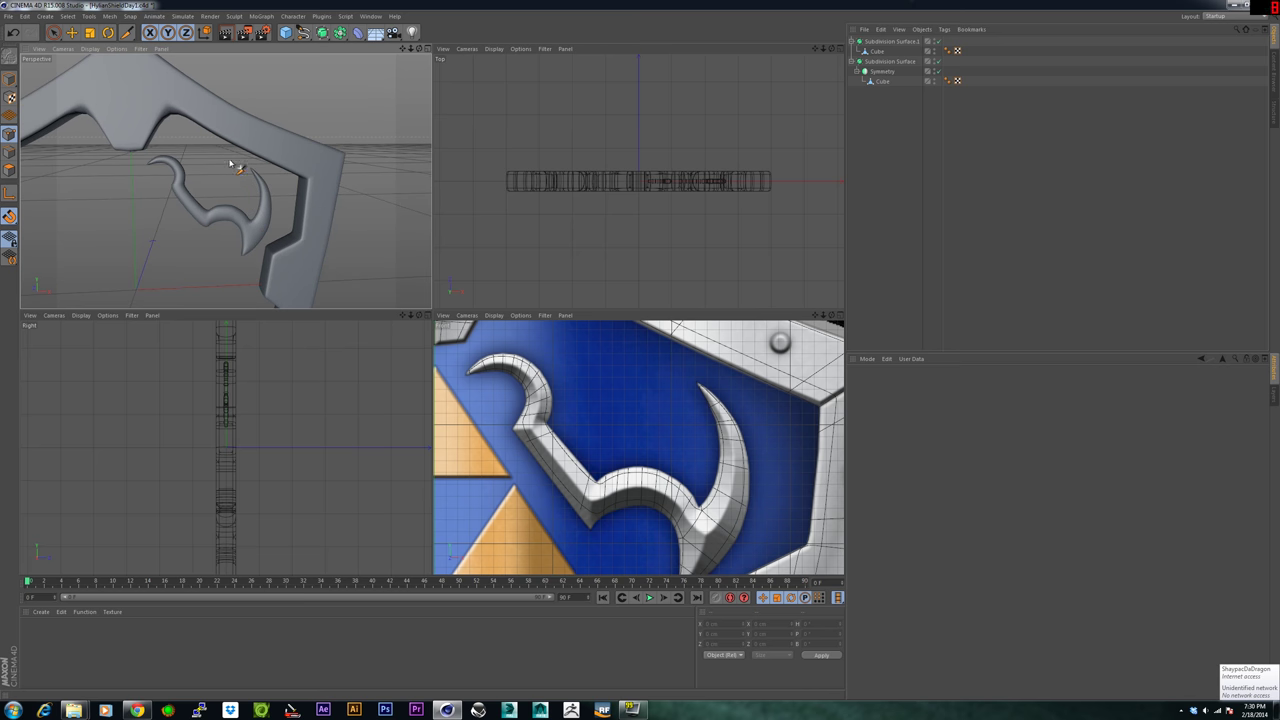
{"action": "left_click_drag", "start_coordinate": [225, 181], "coordinate": [252, 208], "text": "alt"}
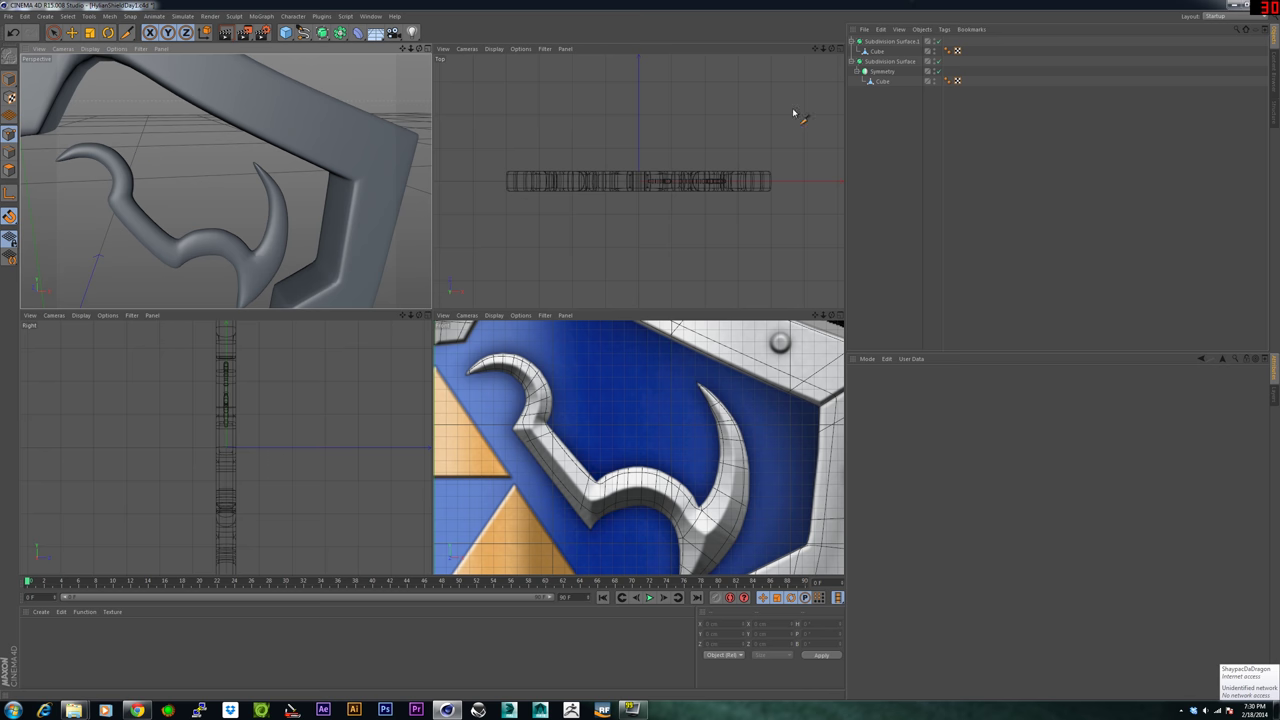
{"action": "left_click", "coordinate": [937, 41]}
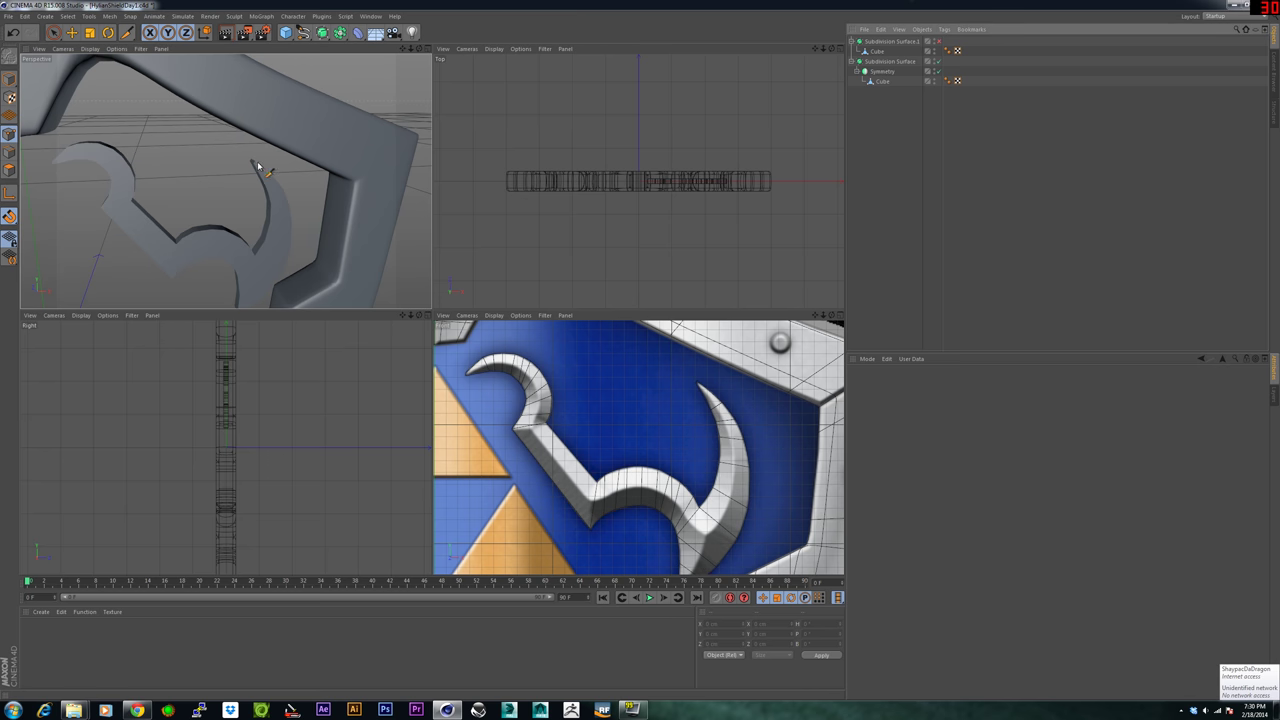
{"action": "left_click_drag", "start_coordinate": [153, 178], "coordinate": [202, 153], "text": "alt"}
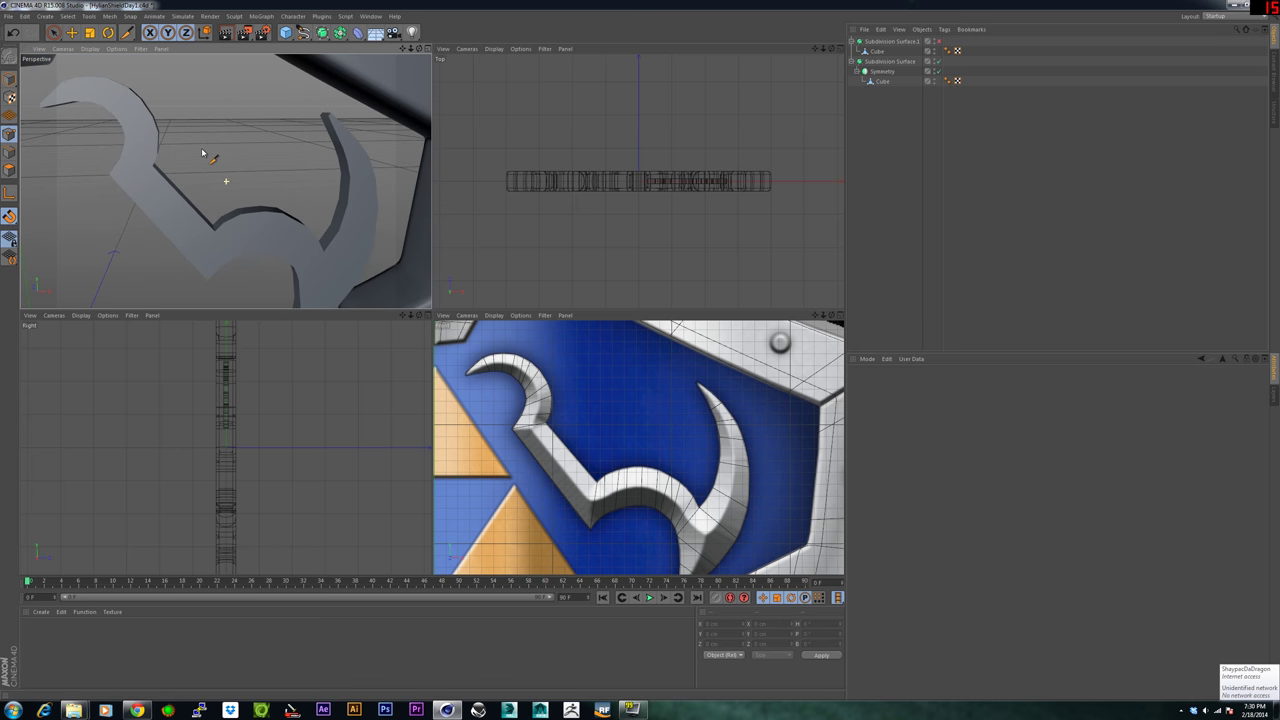
{"action": "left_click", "coordinate": [325, 189]}
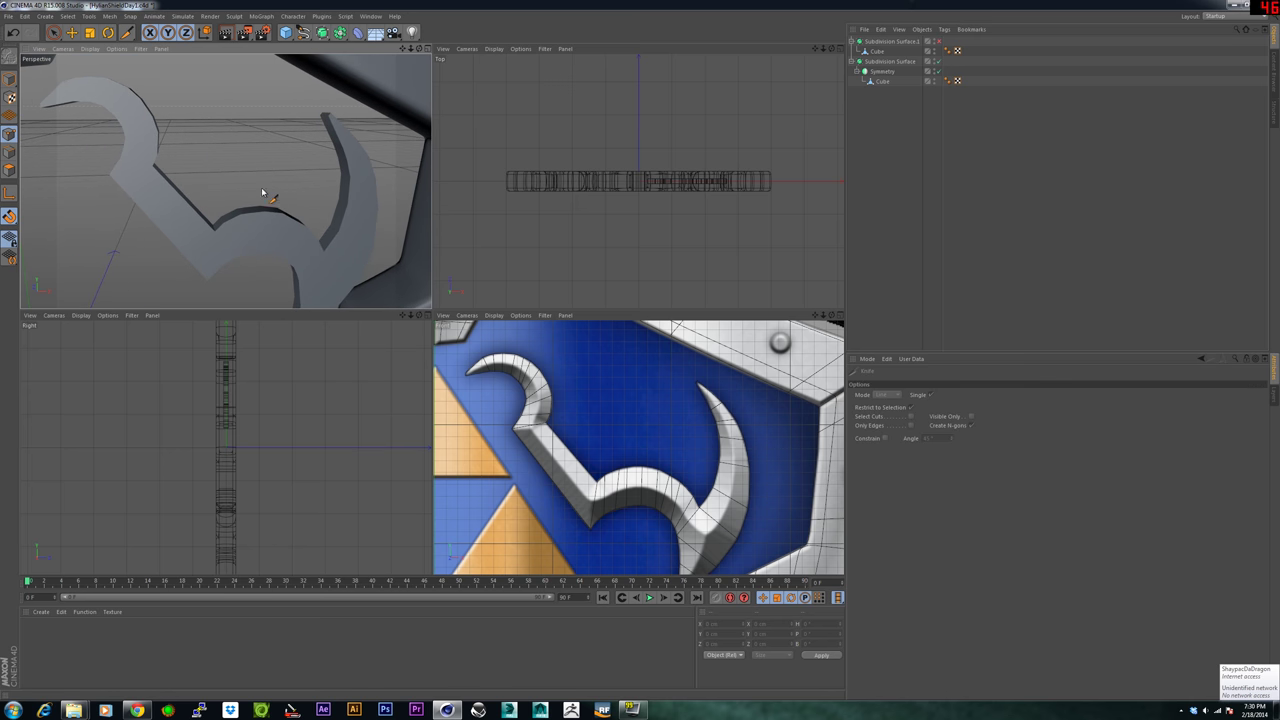
Select the ornament's cube and knife a lengthwise loop cut at about 50% through its curl, bar and arc.
{"action": "left_click", "coordinate": [874, 52]}
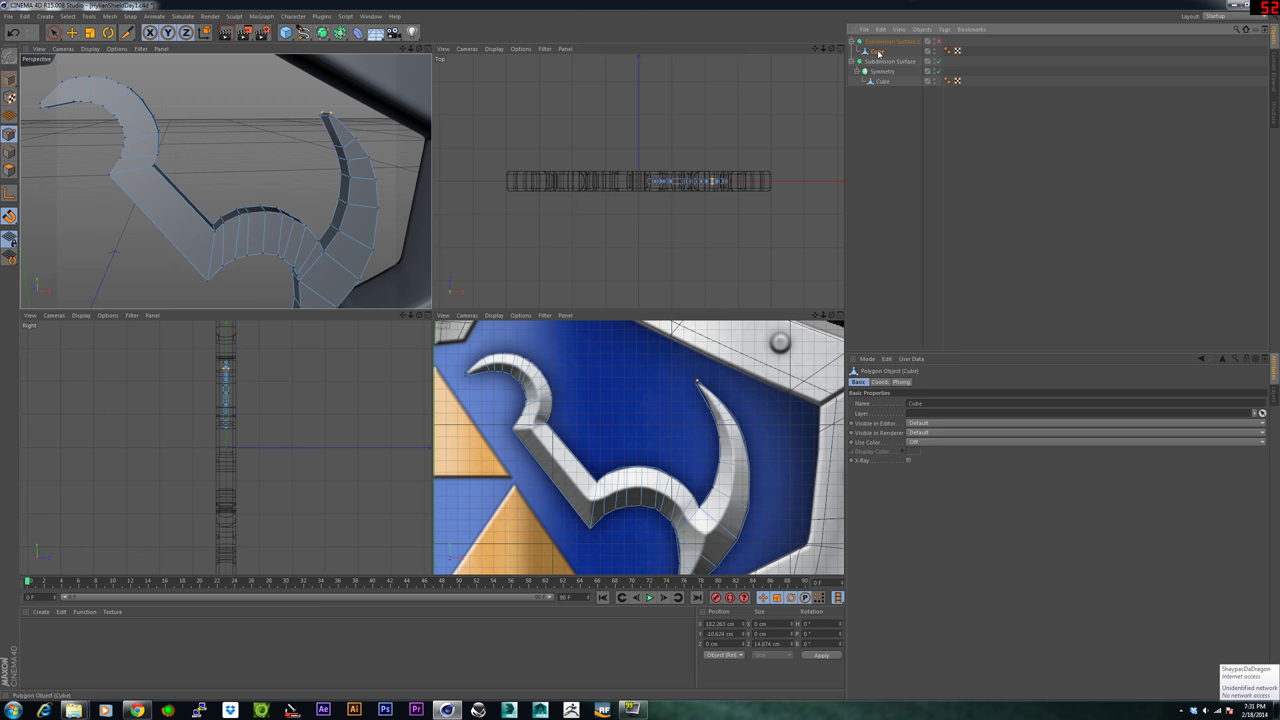
{"action": "key", "text": "k"}
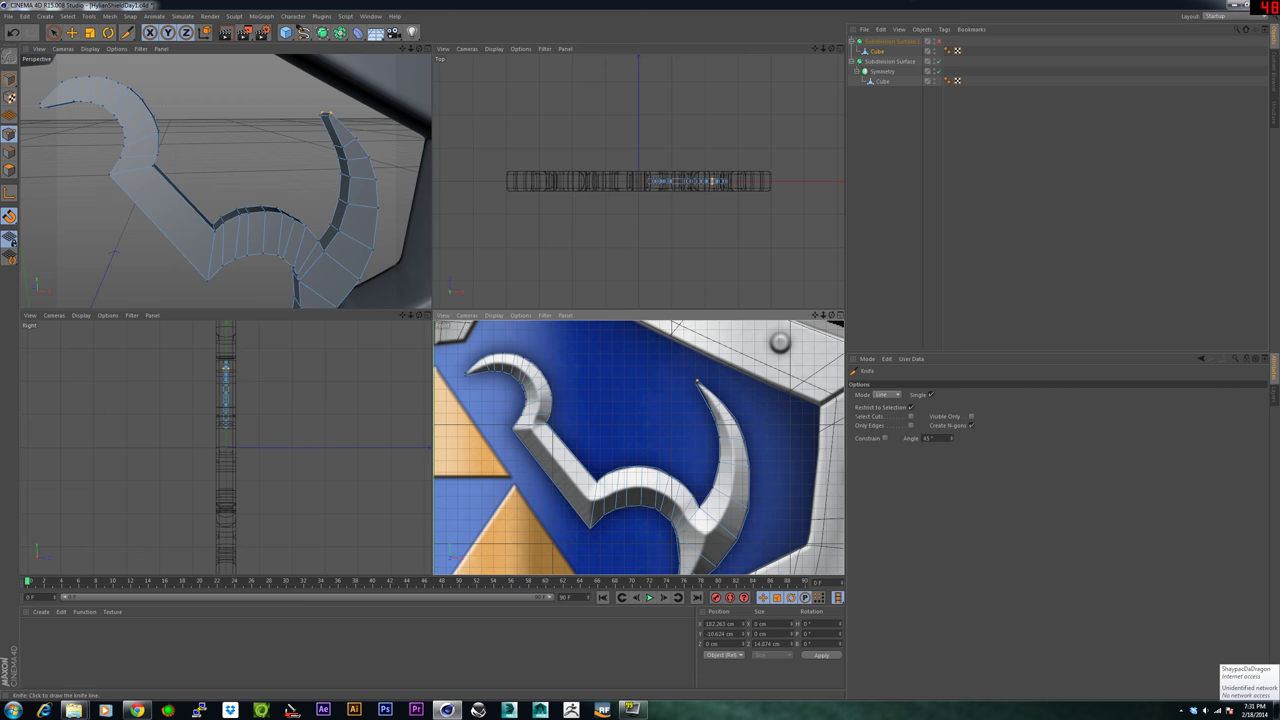
{"action": "left_click", "coordinate": [882, 396]}
{"action": "left_click", "coordinate": [883, 435]}
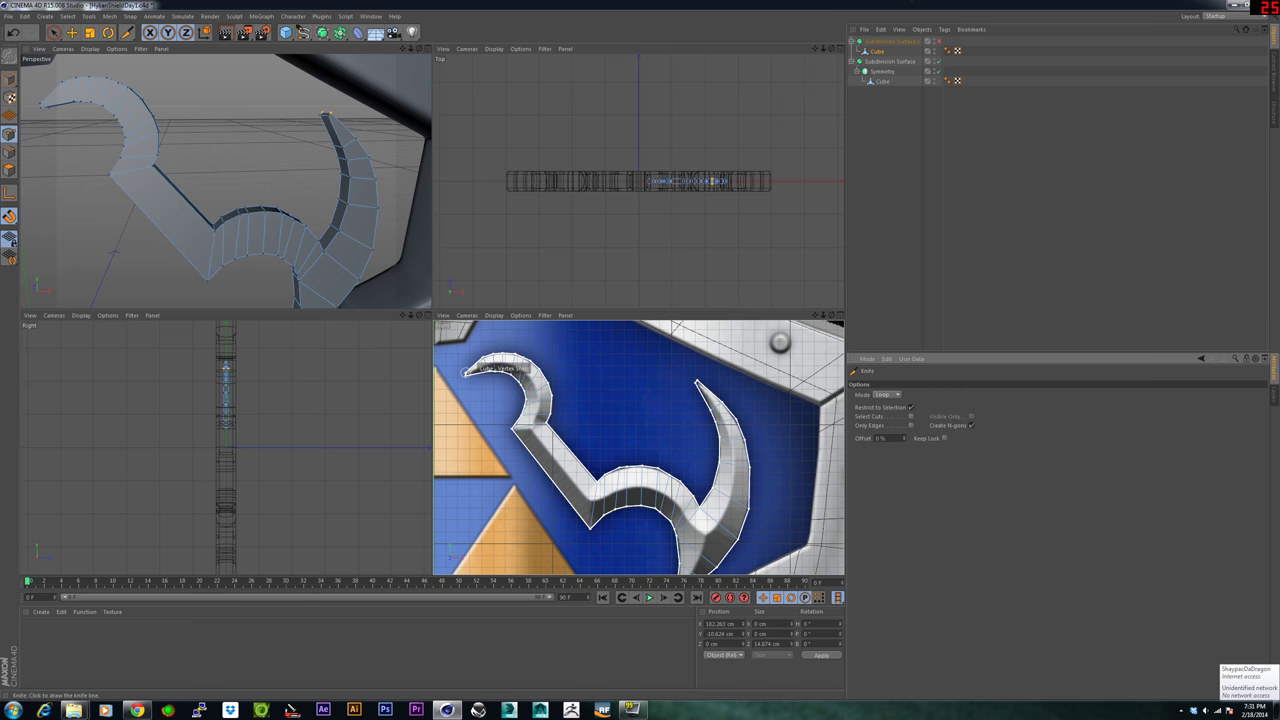
{"action": "scroll", "coordinate": [466, 373], "scroll_direction": "up", "scroll_amount": 5}
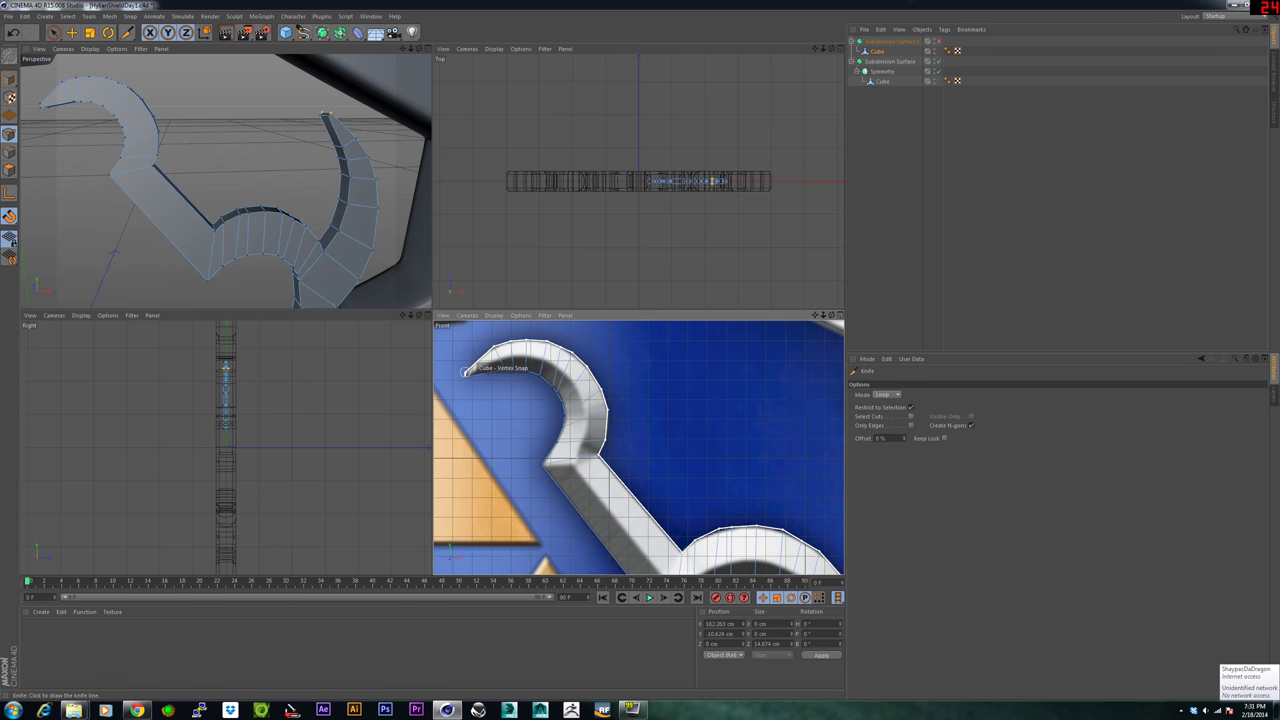
{"action": "scroll", "coordinate": [466, 373], "scroll_direction": "up", "scroll_amount": 6}
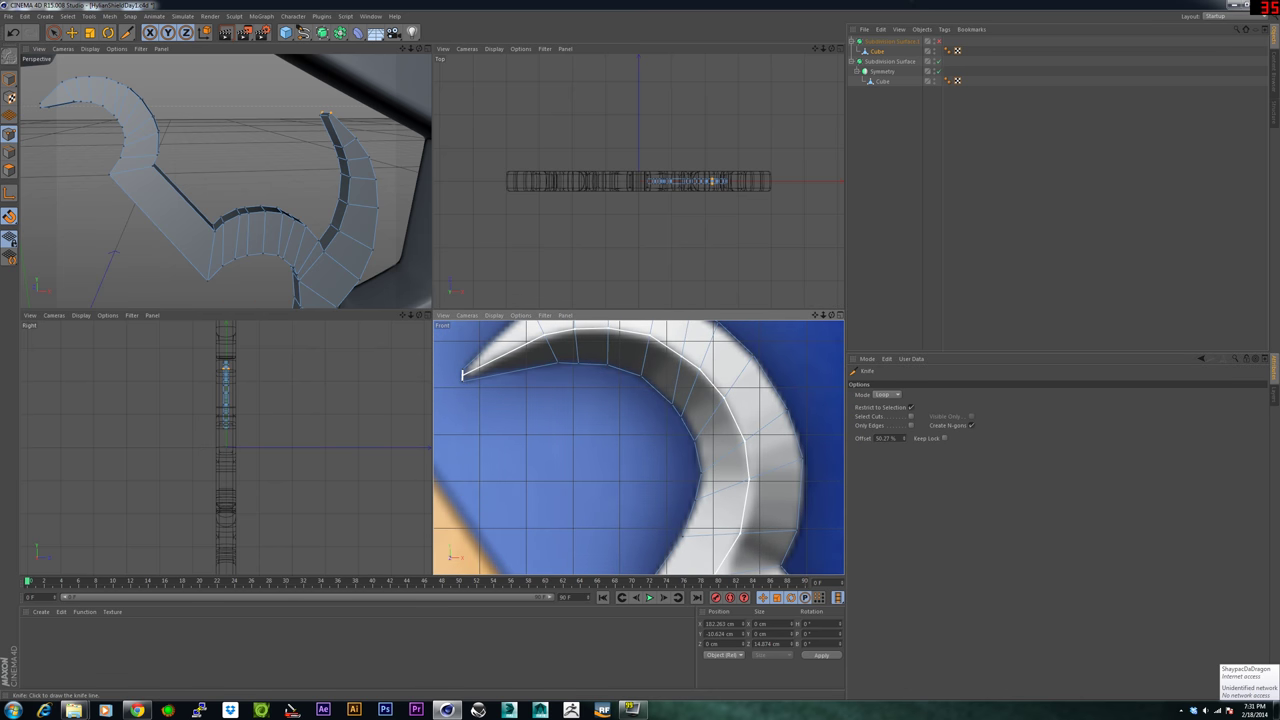
{"action": "left_click", "coordinate": [463, 375]}
{"action": "scroll", "coordinate": [708, 408], "scroll_direction": "down", "scroll_amount": 7}
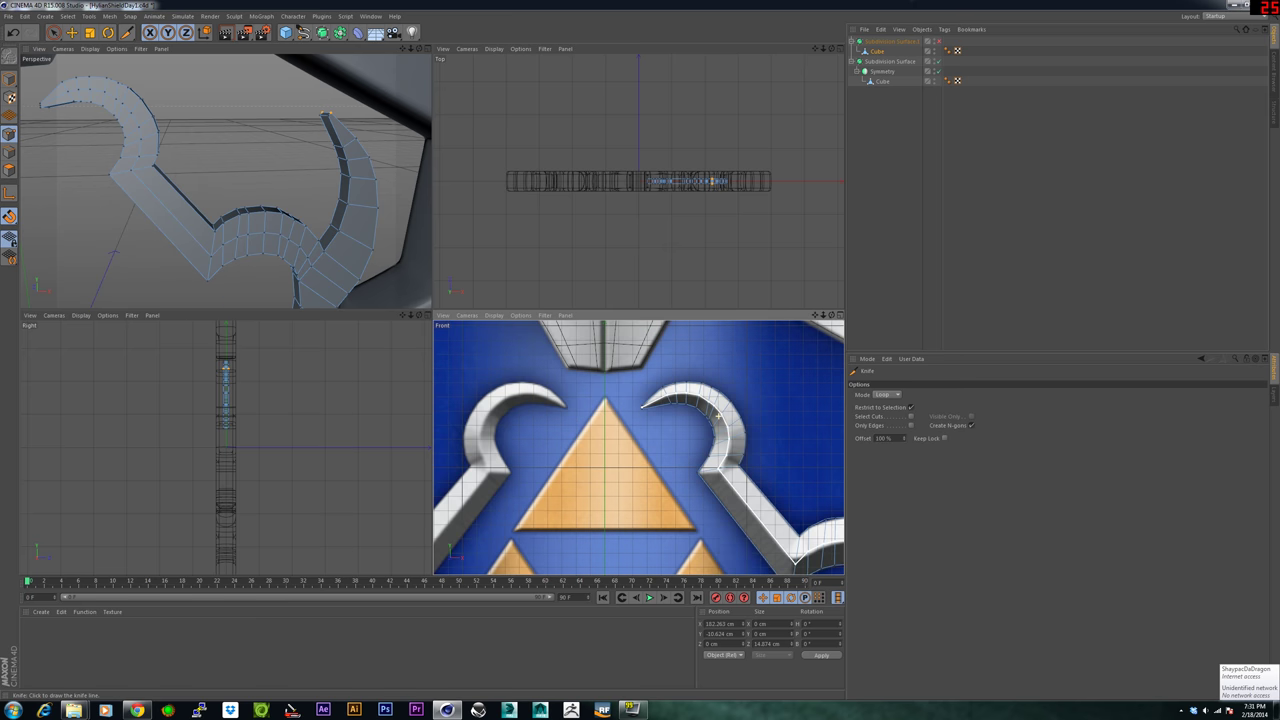
Knife a lengthwise loop cut at about 50% through the large horn, placed at its lower tip.
{"action": "middle_click_drag", "start_coordinate": [708, 430], "coordinate": [425, 330], "text": "alt"}
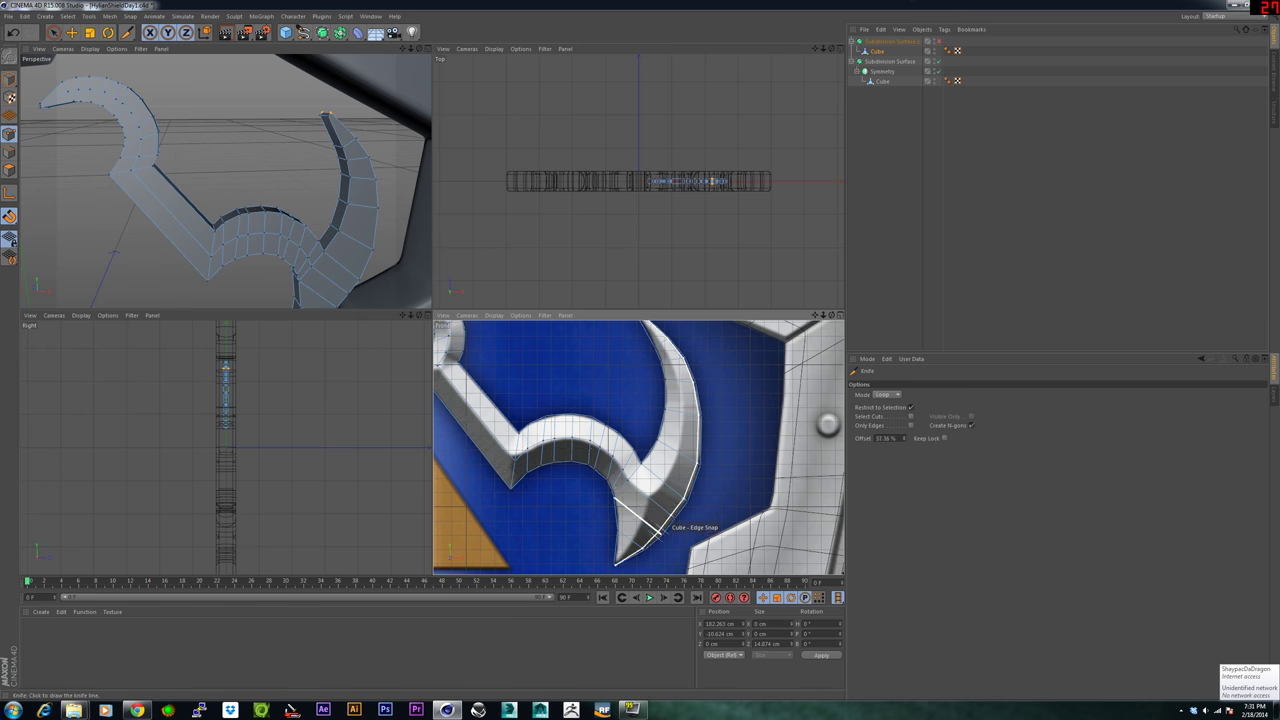
{"action": "left_click", "coordinate": [660, 532]}
{"action": "middle_click_drag", "start_coordinate": [712, 422], "coordinate": [687, 426], "text": "alt"}
{"action": "scroll", "coordinate": [687, 426], "scroll_direction": "down", "scroll_amount": 1}
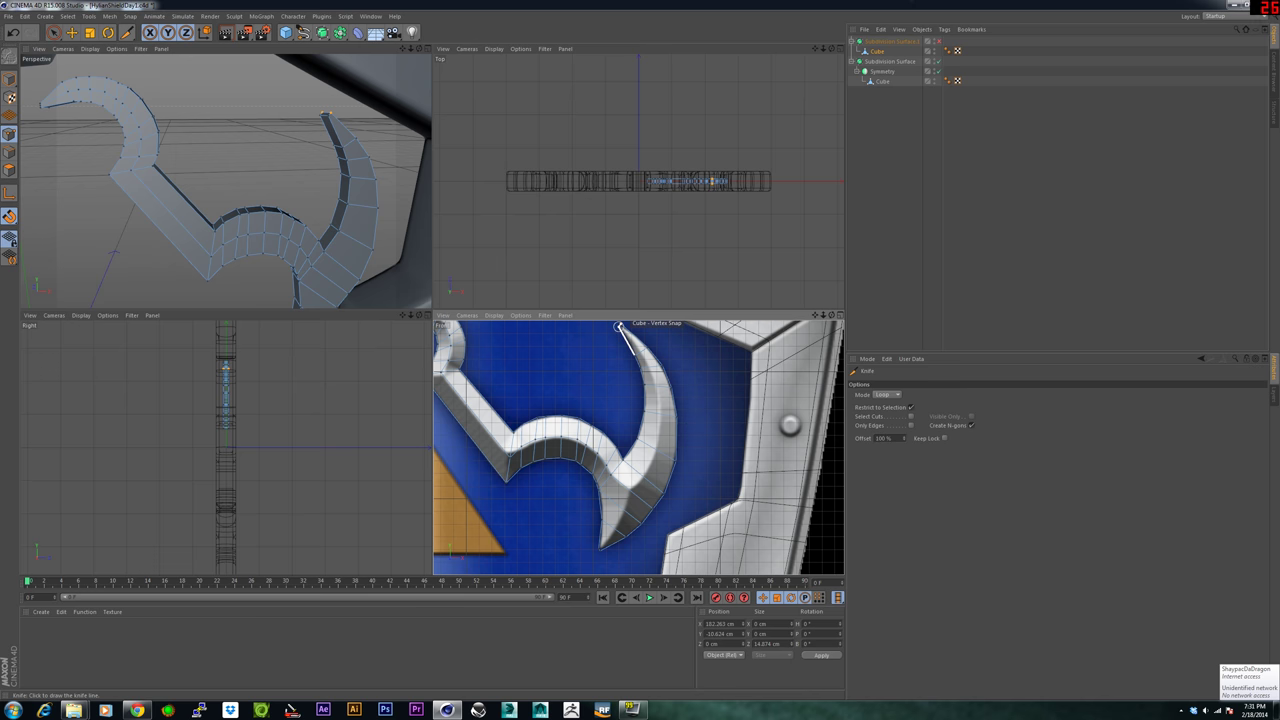
{"action": "scroll", "coordinate": [621, 327], "scroll_direction": "up", "scroll_amount": 1}
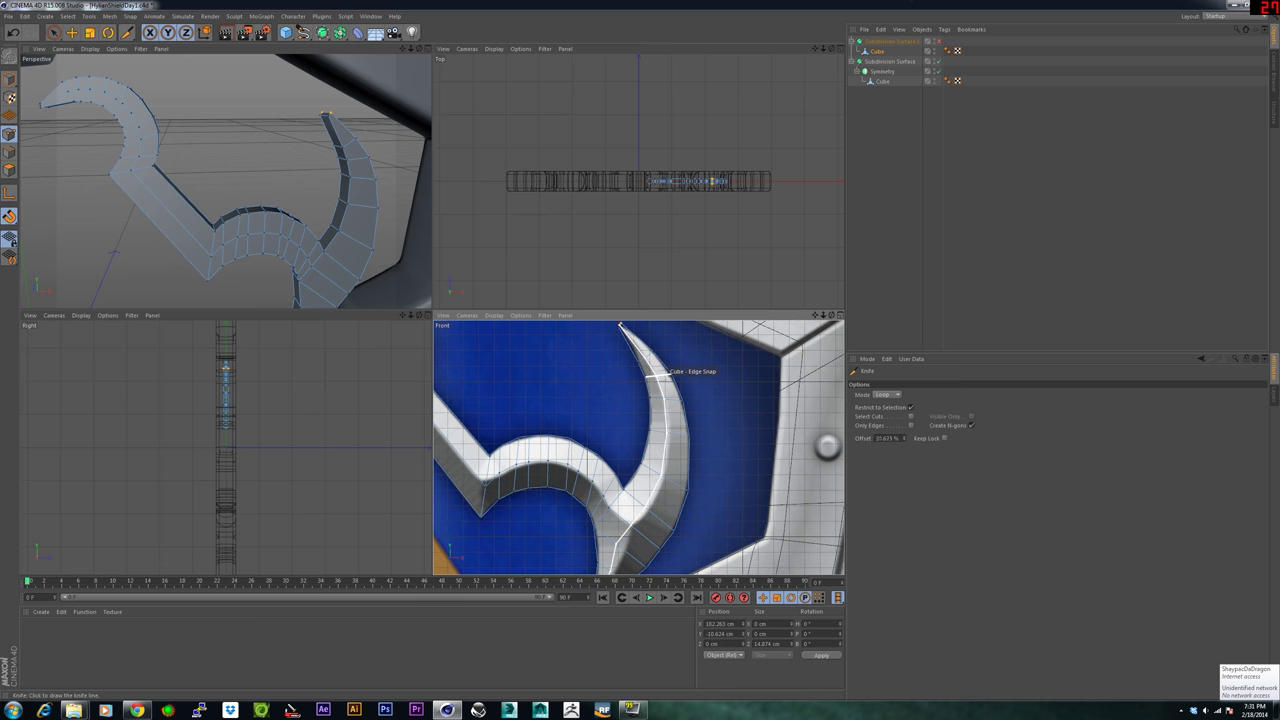
{"action": "middle_click_drag", "start_coordinate": [633, 461], "coordinate": [637, 369], "text": "alt"}
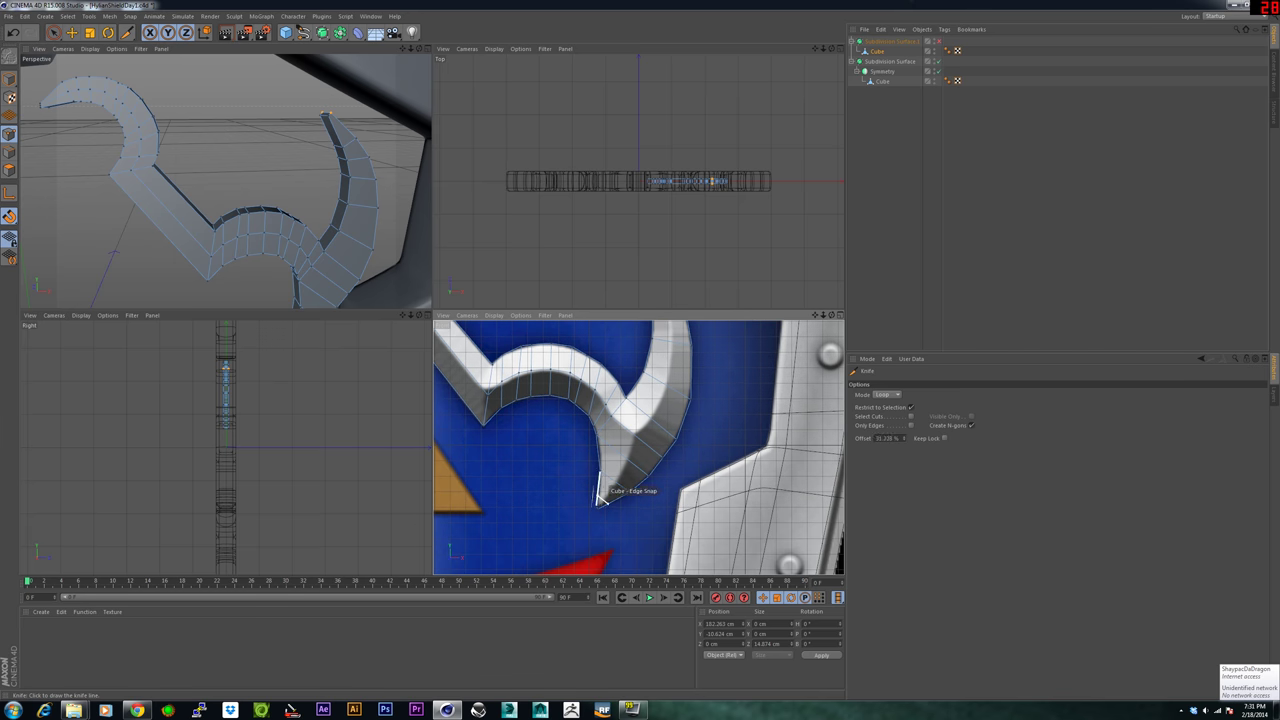
{"action": "scroll", "coordinate": [596, 505], "scroll_direction": "up", "scroll_amount": 2}
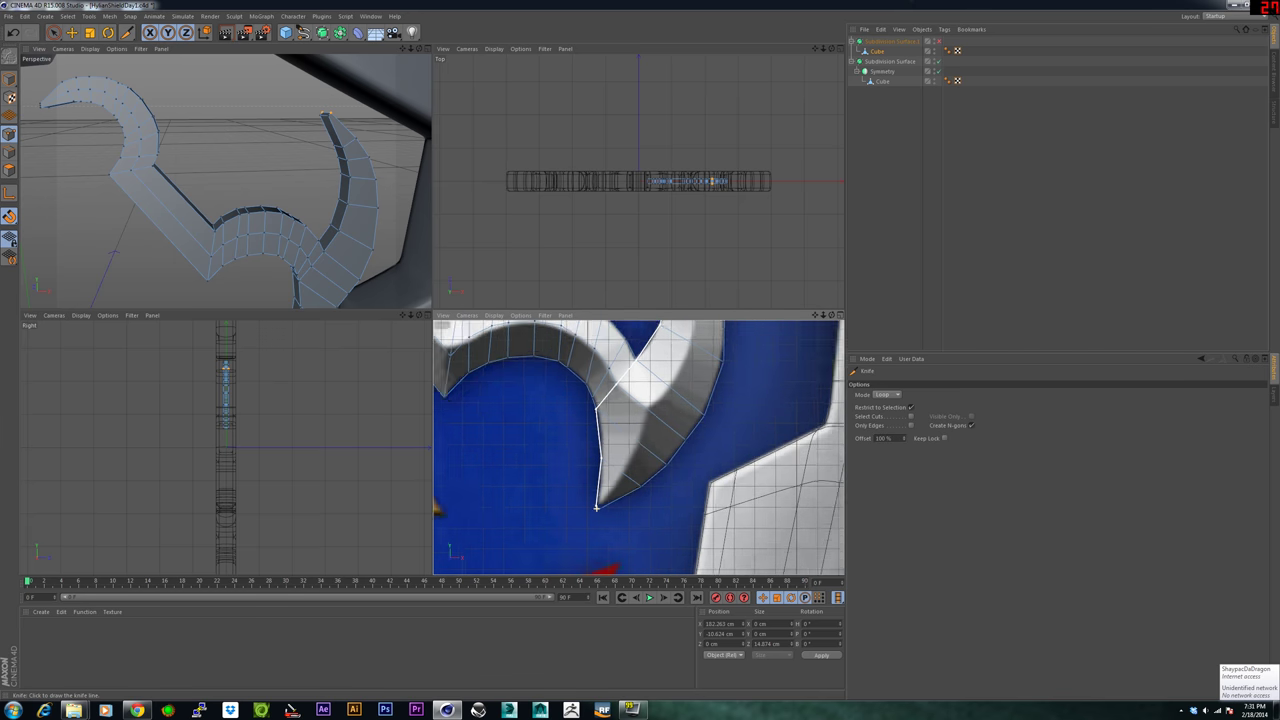
{"action": "scroll", "coordinate": [601, 504], "scroll_direction": "up", "scroll_amount": 1}
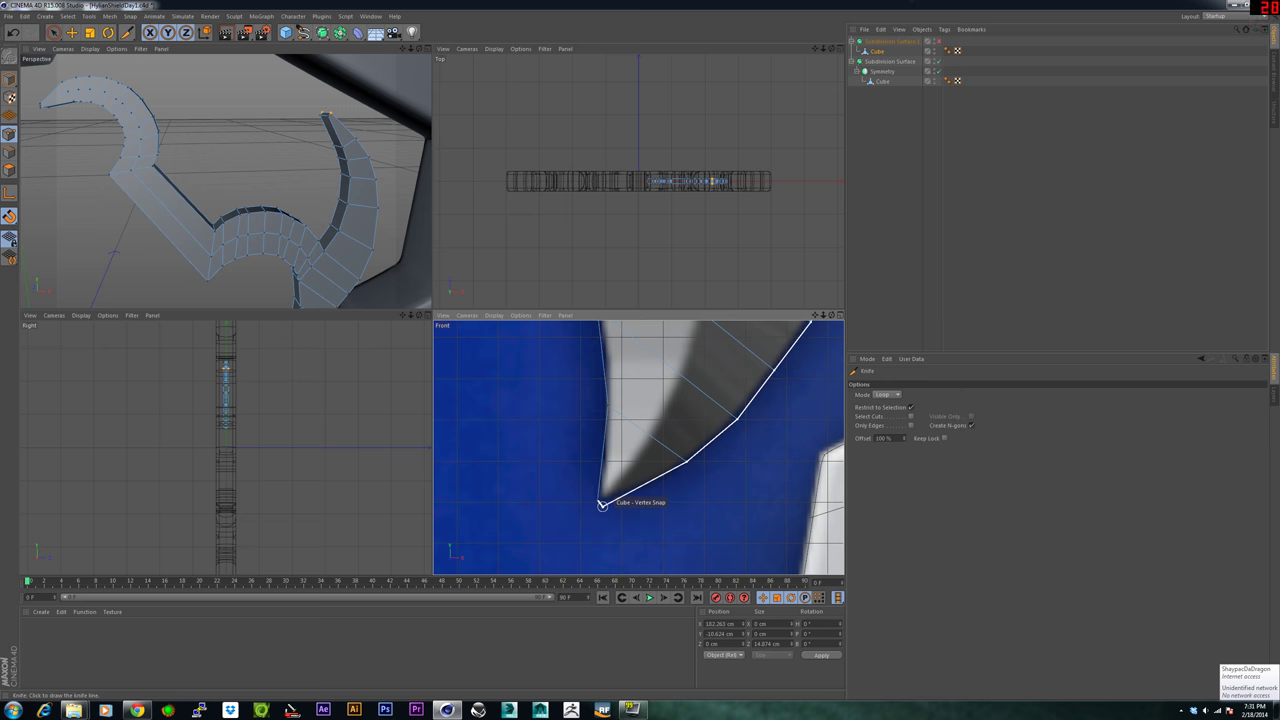
{"action": "scroll", "coordinate": [601, 502], "scroll_direction": "up", "scroll_amount": 2}
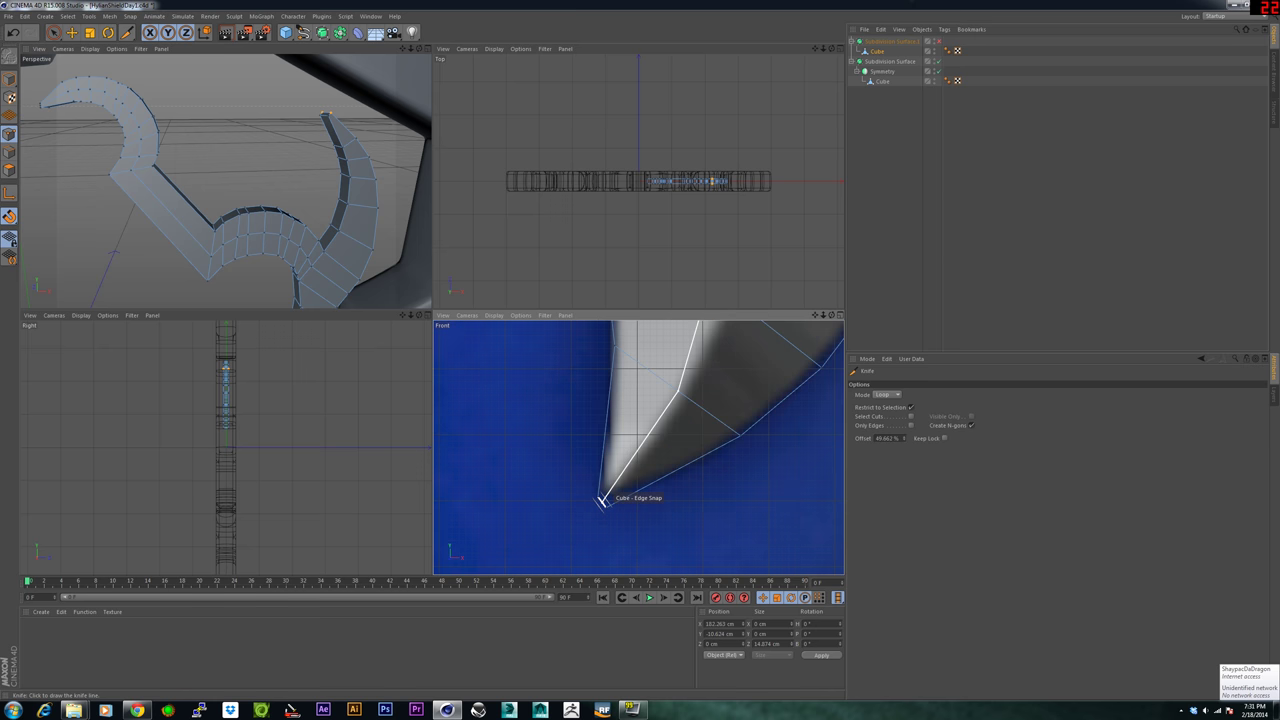
{"action": "scroll", "coordinate": [601, 500], "scroll_direction": "down", "scroll_amount": 5}
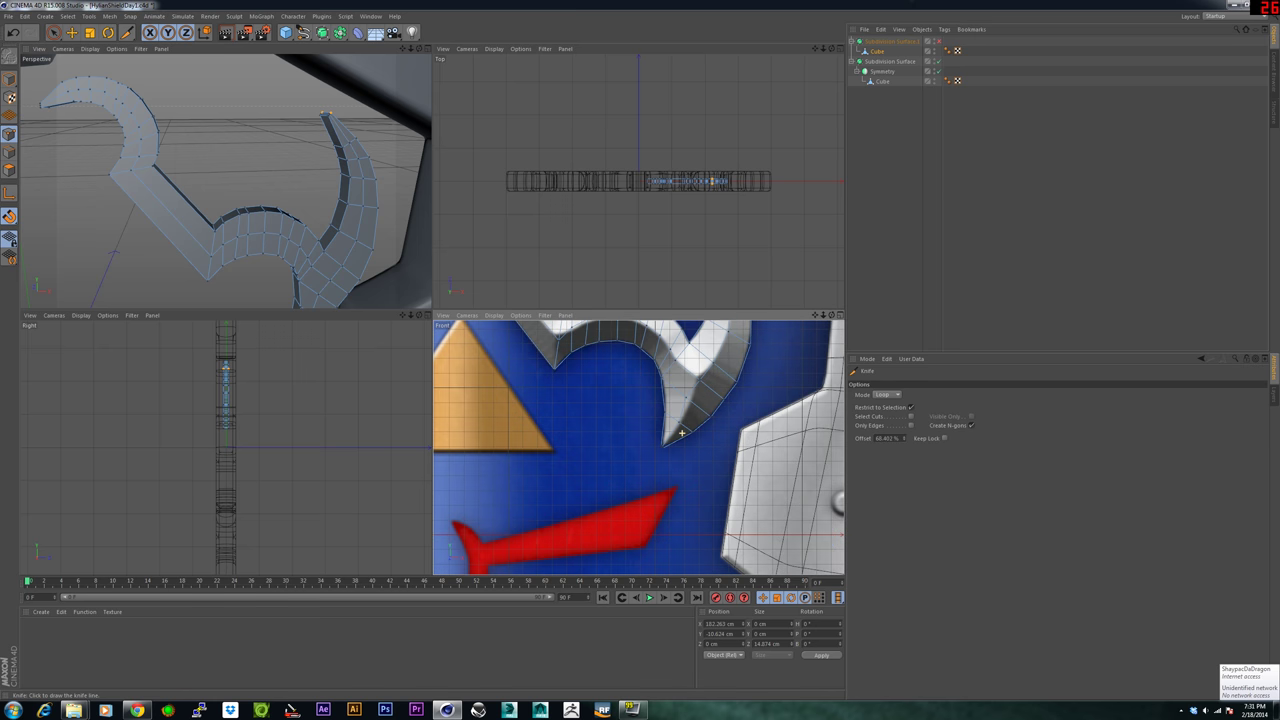
Move the centre-loop points where the arc meets the large horn onto the ridge in the front reference.
{"action": "middle_click_drag", "start_coordinate": [638, 447], "coordinate": [599, 538], "text": "alt"}
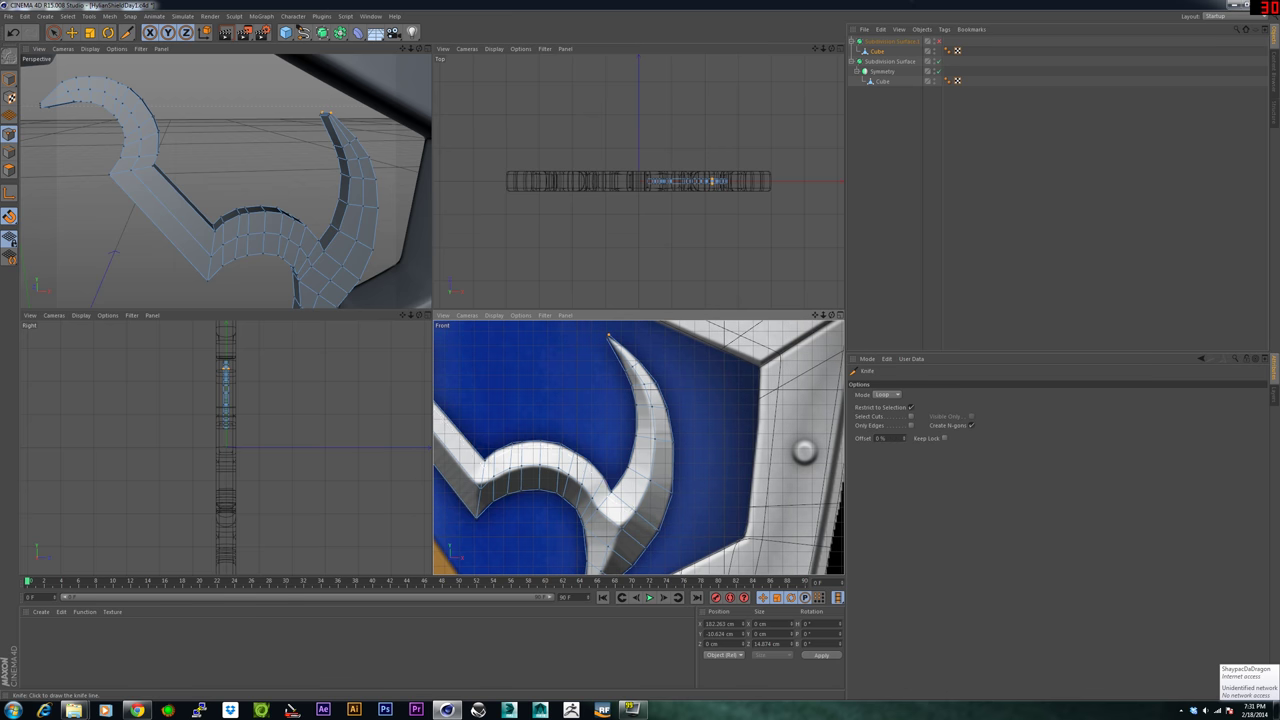
{"action": "middle_click_drag", "start_coordinate": [638, 447], "coordinate": [686, 411], "text": "alt"}
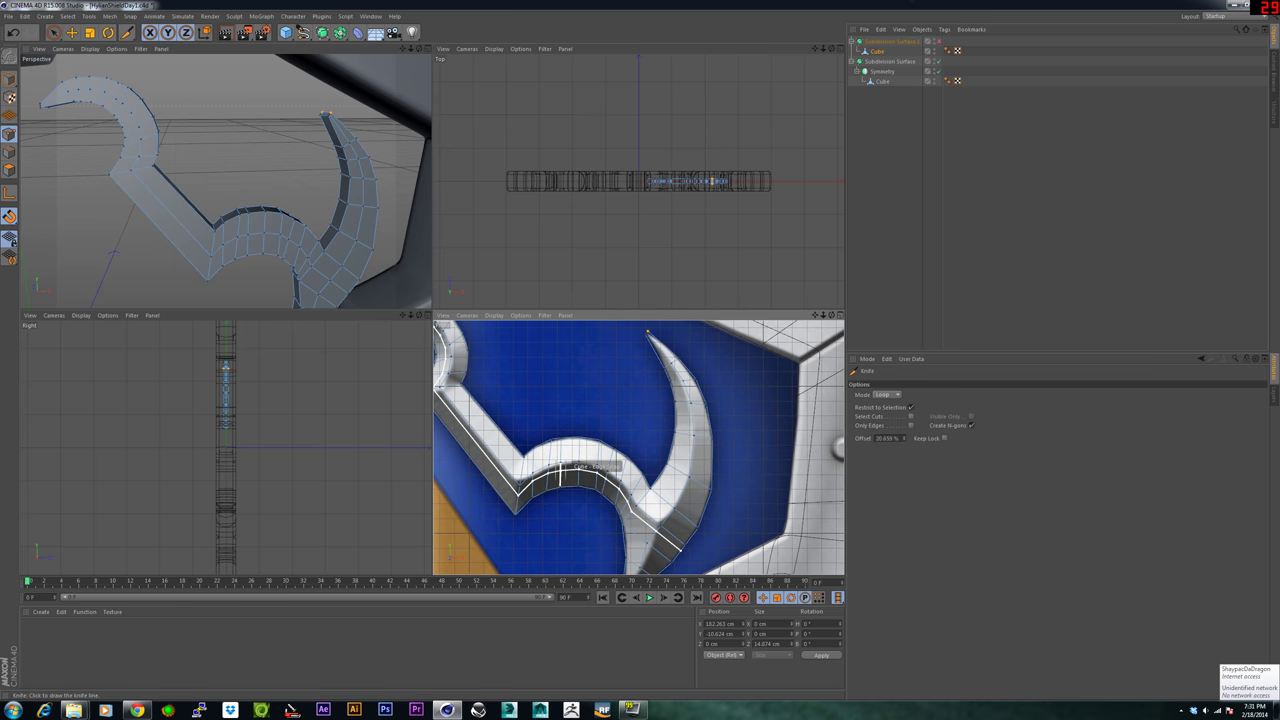
{"action": "middle_click_drag", "start_coordinate": [591, 466], "coordinate": [698, 475], "text": "alt"}
{"action": "middle_click_drag", "start_coordinate": [638, 447], "coordinate": [548, 377], "text": "alt"}
{"action": "key", "text": "space"}
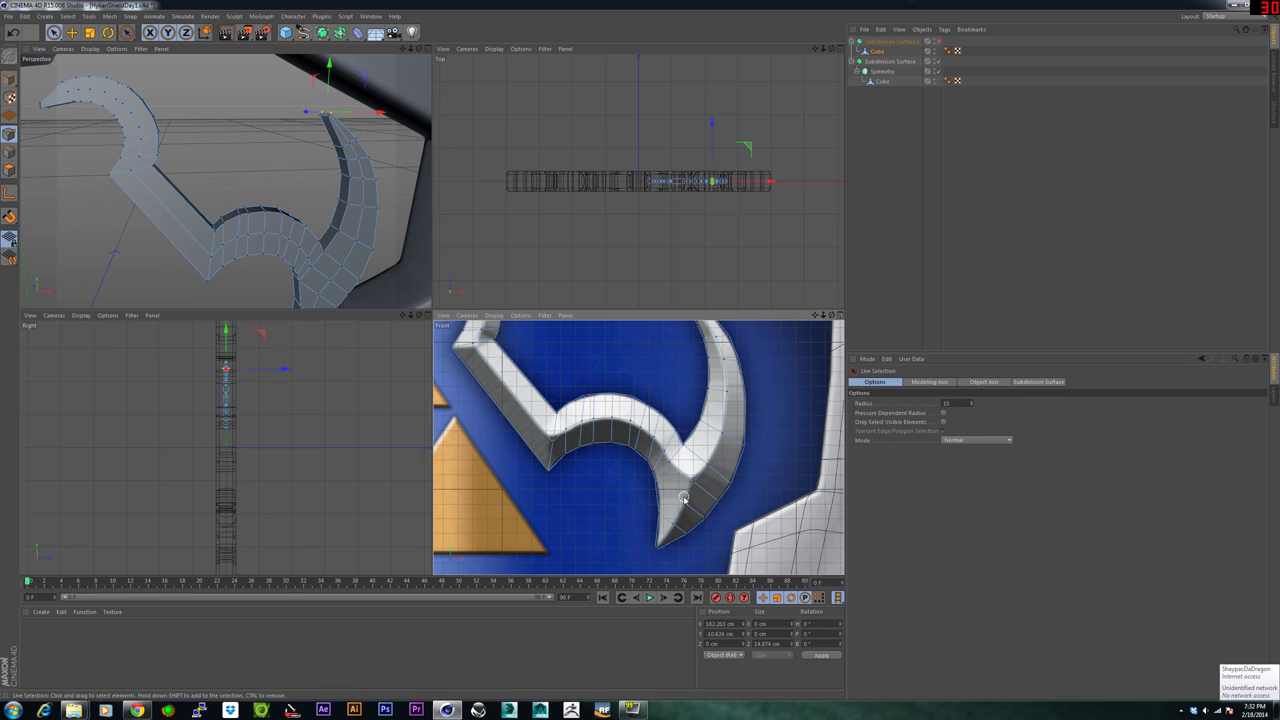
{"action": "left_click", "coordinate": [683, 497]}
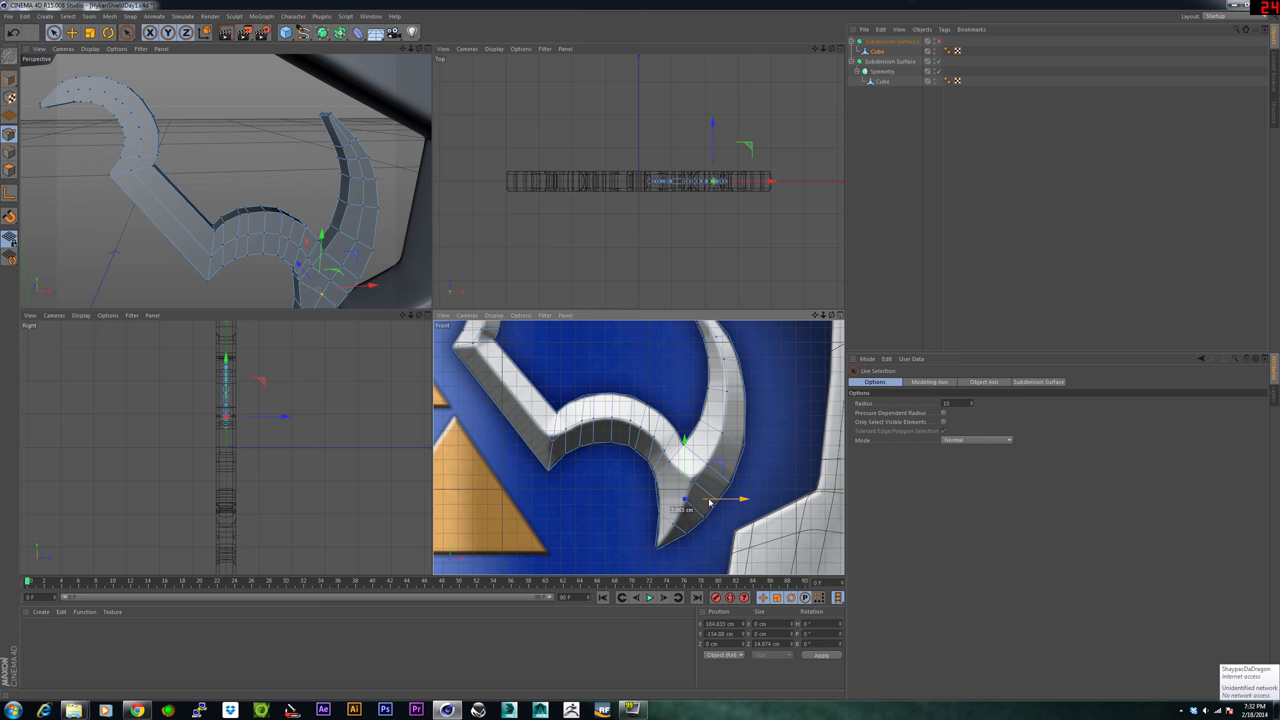
{"action": "left_click", "coordinate": [693, 481]}
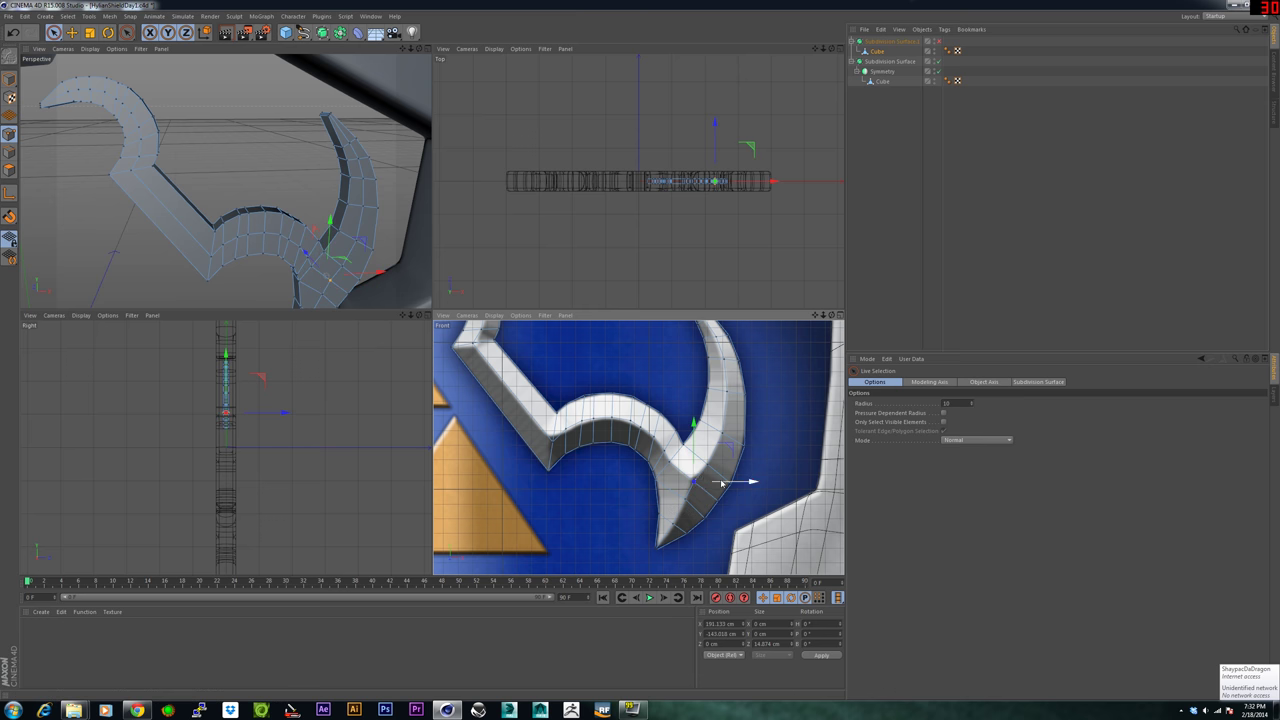
{"action": "left_click_drag", "start_coordinate": [721, 483], "coordinate": [718, 484]}
{"action": "left_click_drag", "start_coordinate": [690, 432], "coordinate": [690, 430]}
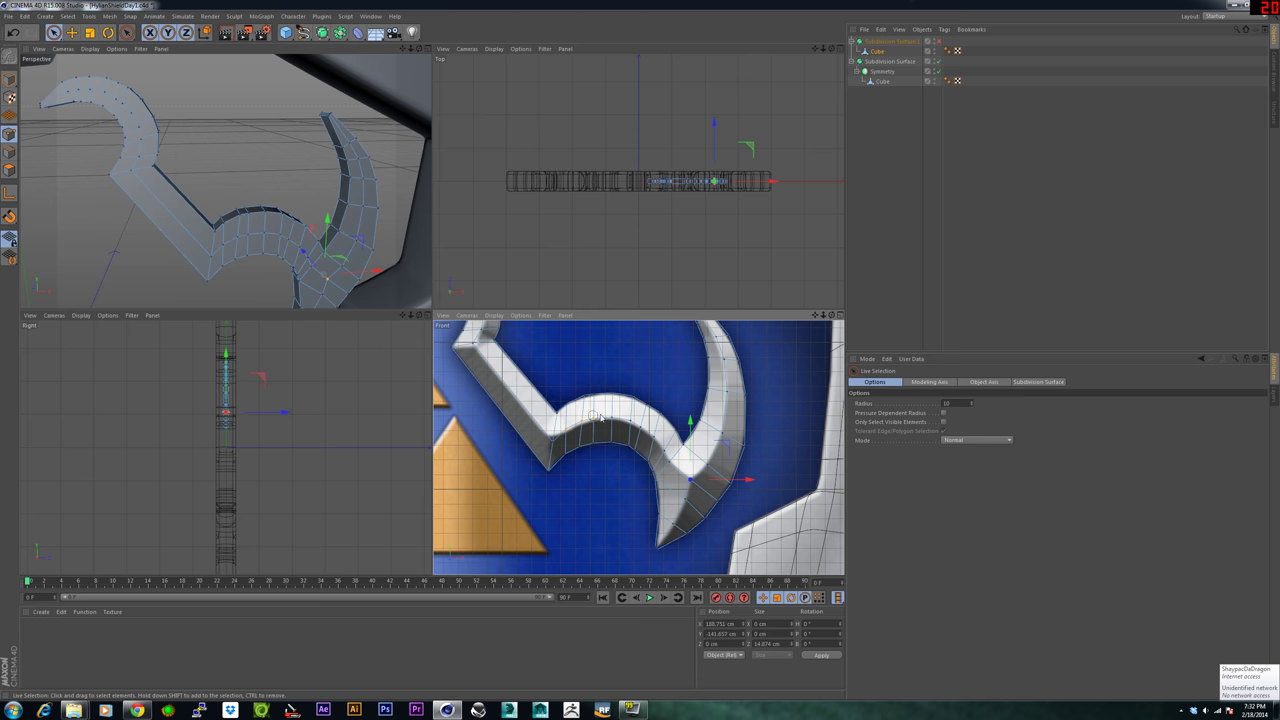
{"action": "left_click_drag", "start_coordinate": [665, 455], "coordinate": [664, 453]}
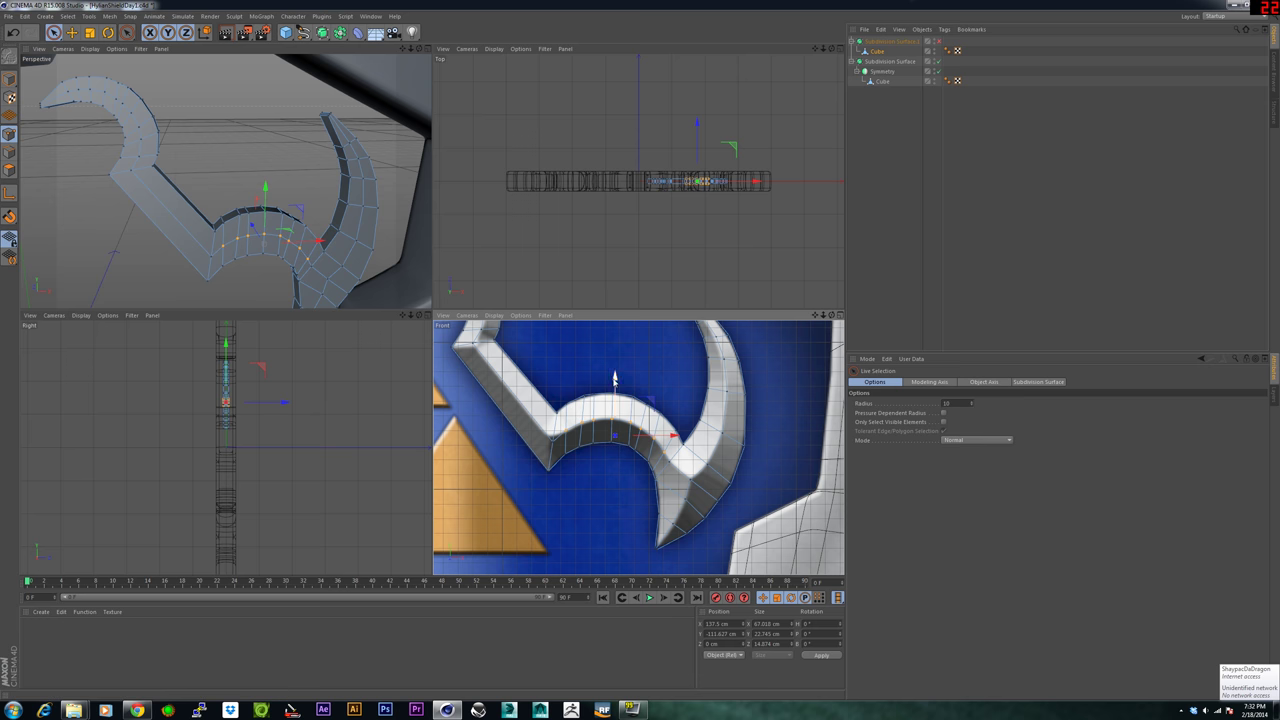
{"action": "middle_click_drag", "start_coordinate": [576, 420], "coordinate": [621, 493], "text": "alt"}
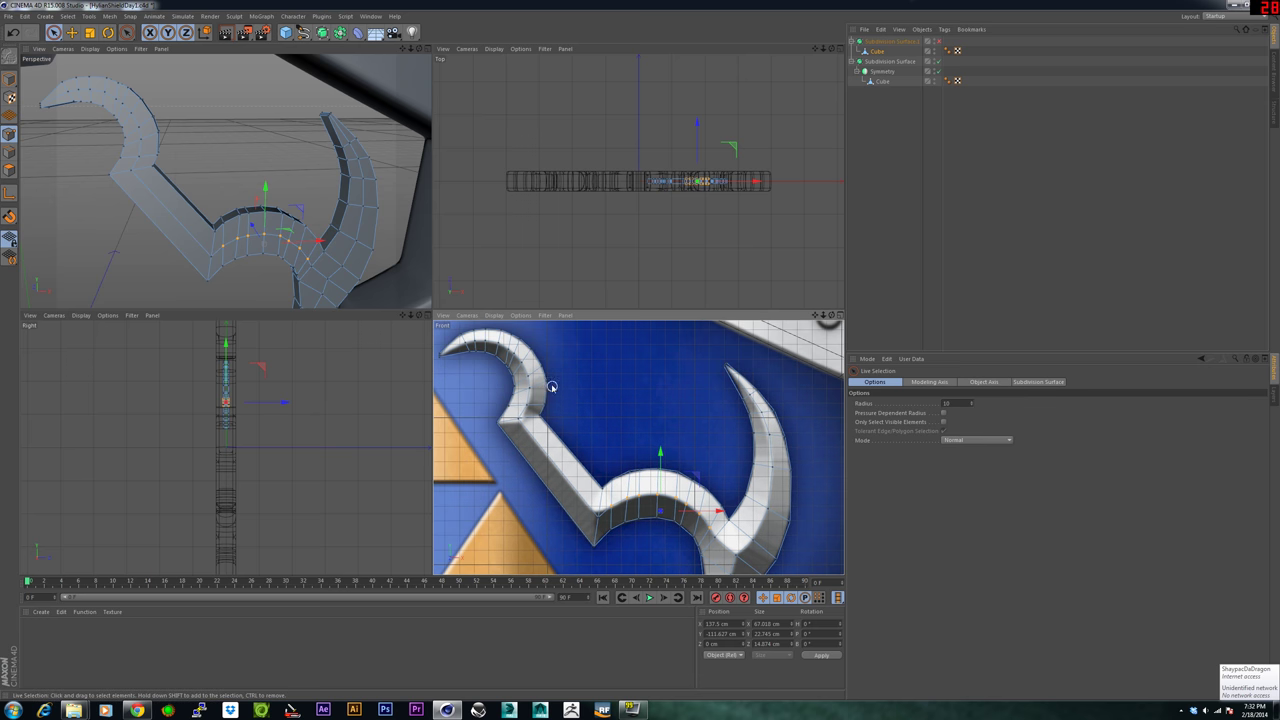
{"action": "mouse_move", "coordinate": [551, 386]}
{"action": "middle_mouse_down", "text": "alt"}
{"action": "mouse_move", "coordinate": [605, 408]}
{"action": "mouse_move", "coordinate": [528, 389]}
{"action": "middle_mouse_up", "text": "alt"}
{"action": "mouse_move", "coordinate": [589, 430]}
{"action": "middle_mouse_down", "text": "alt"}
{"action": "mouse_move", "coordinate": [571, 422]}
{"action": "mouse_move", "coordinate": [572, 392]}
{"action": "mouse_move", "coordinate": [606, 376]}
{"action": "mouse_move", "coordinate": [568, 402]}
{"action": "mouse_move", "coordinate": [550, 478]}
{"action": "mouse_move", "coordinate": [577, 420]}
{"action": "mouse_move", "coordinate": [626, 388]}
{"action": "middle_mouse_up", "text": "alt"}
{"action": "key", "text": "m"}
{"action": "key", "text": "k"}
{"action": "scroll", "coordinate": [586, 414], "scroll_direction": "down", "scroll_amount": 2}
{"action": "middle_click_drag", "start_coordinate": [639, 447], "coordinate": [654, 437], "text": "alt"}
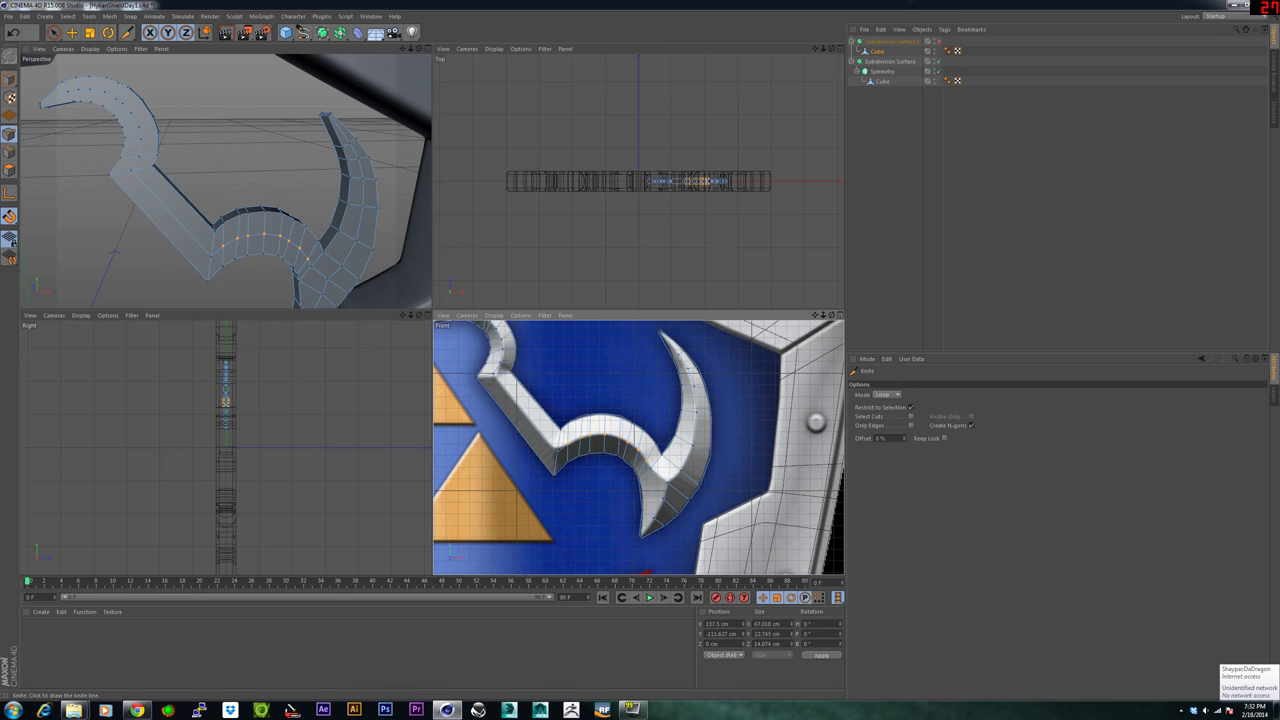
Loop-select the centre ridge edges running through the curl, bar and arc, together with those of the large horn.
{"action": "key", "text": "u"}
{"action": "key", "text": "l"}
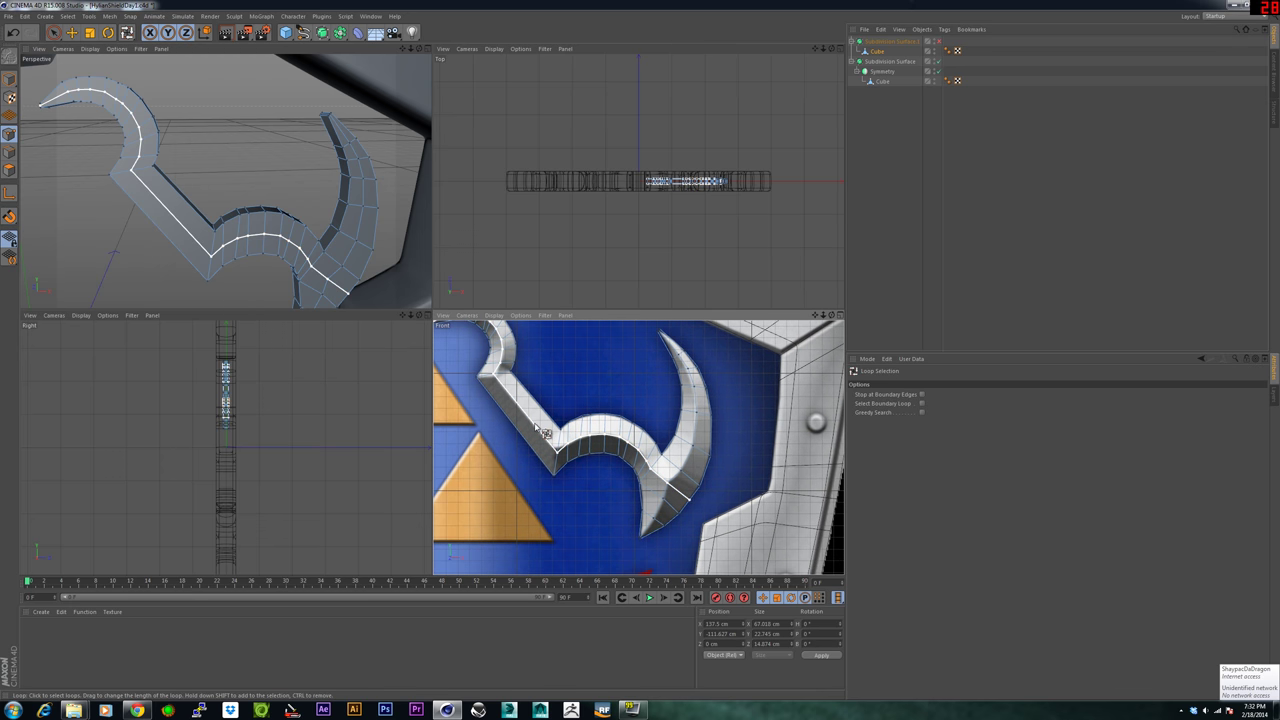
{"action": "left_click", "coordinate": [557, 451]}
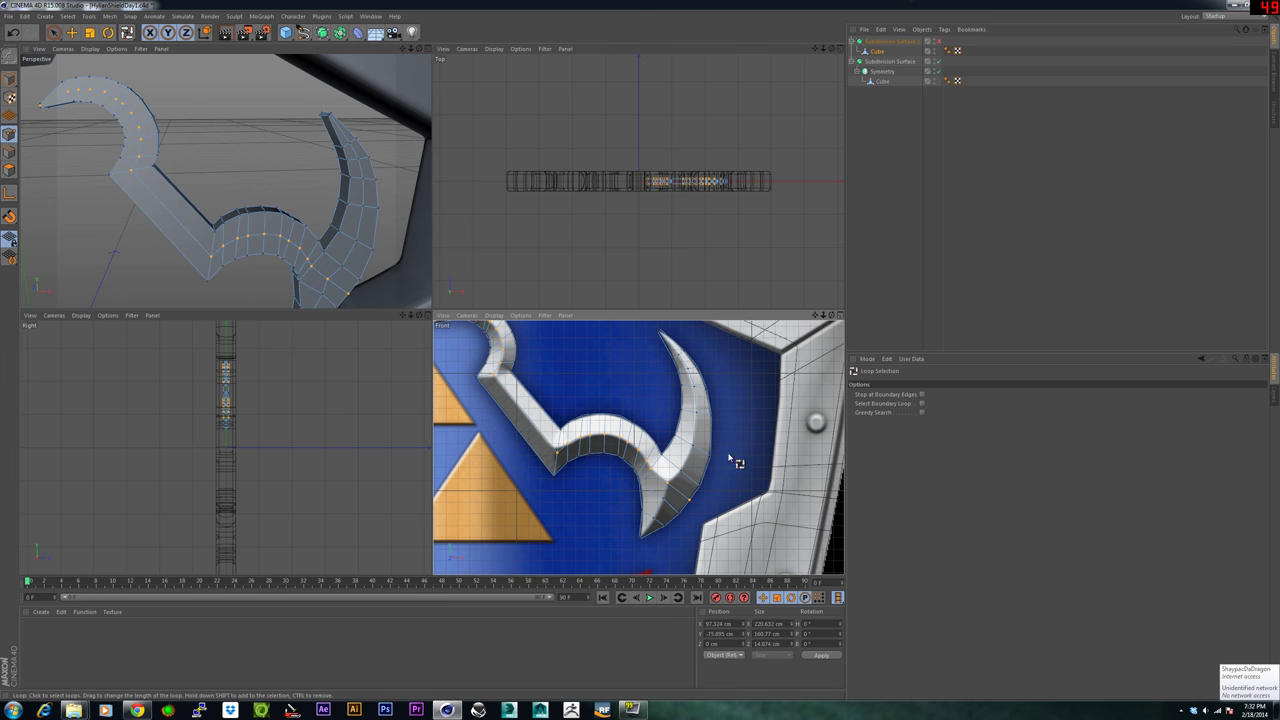
{"action": "left_click", "coordinate": [693, 470], "text": "shift"}
{"action": "left_click", "coordinate": [10, 154]}
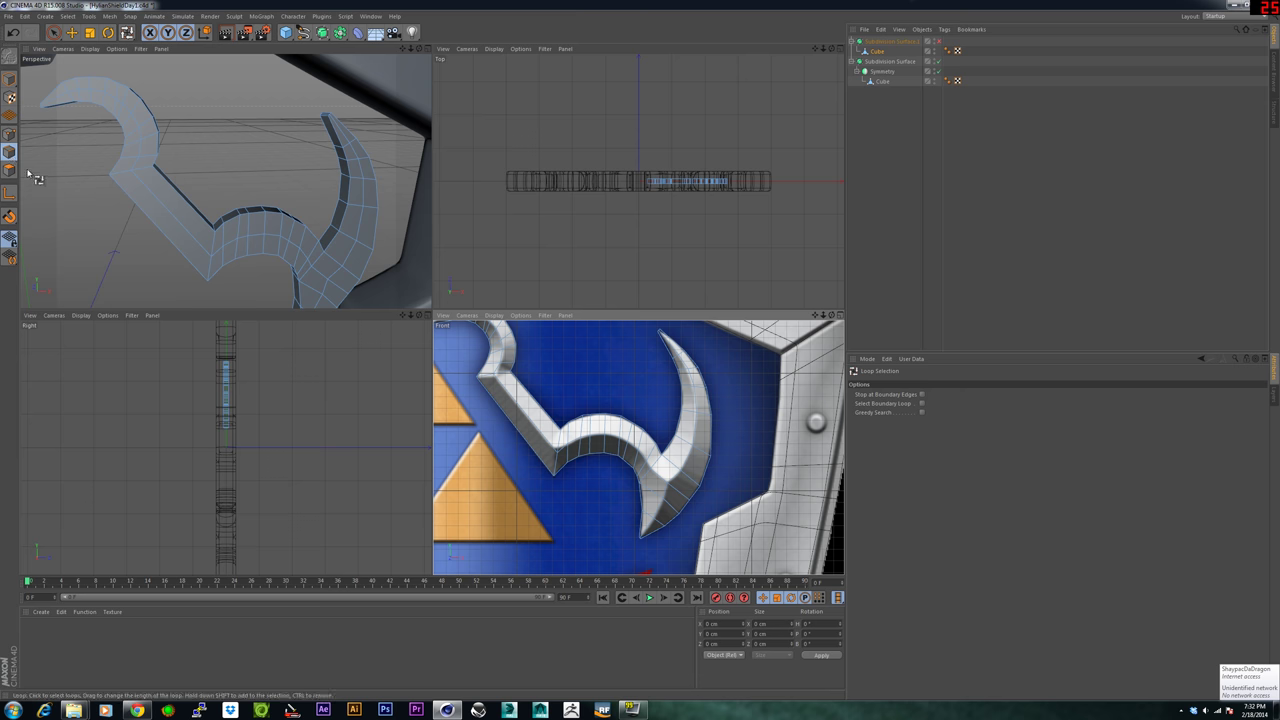
{"action": "left_click", "coordinate": [668, 482]}
{"action": "left_click", "coordinate": [677, 483], "text": "shift"}
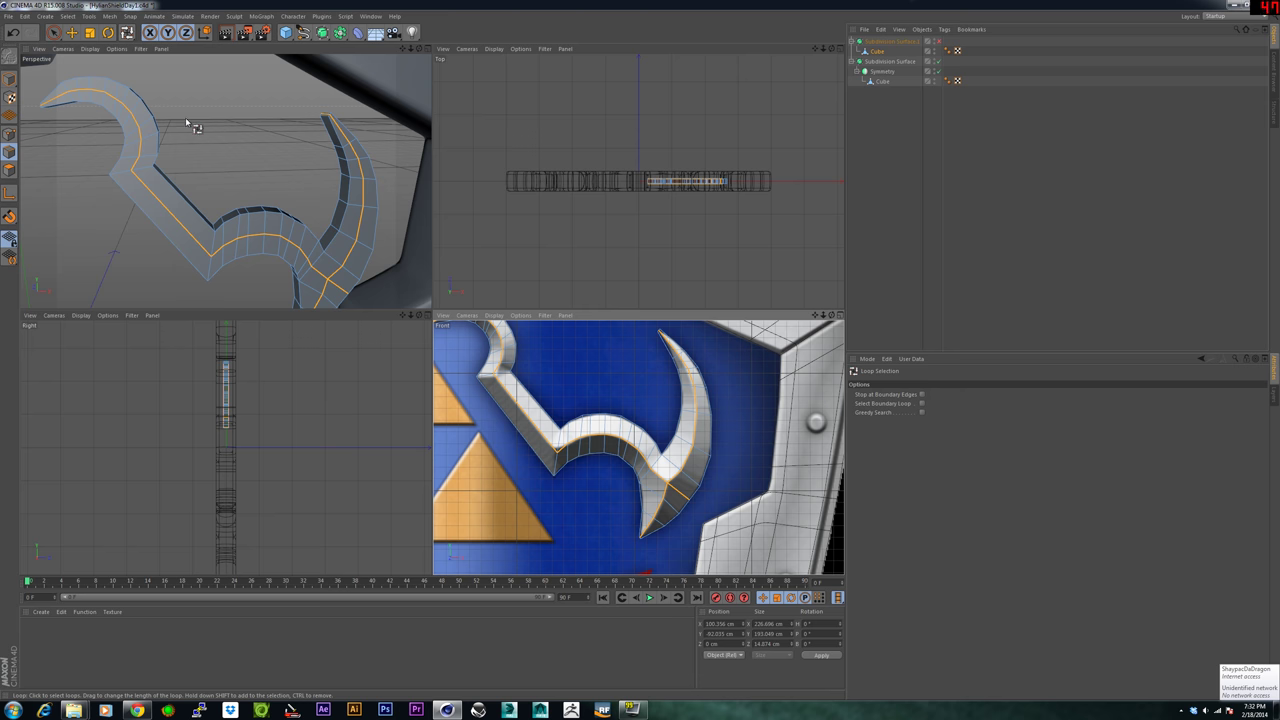
Scale the selected ridge loops along the Z axis only, to a depth of about 20.9 cm.
{"action": "left_click_drag", "start_coordinate": [205, 148], "coordinate": [194, 200], "text": "alt"}
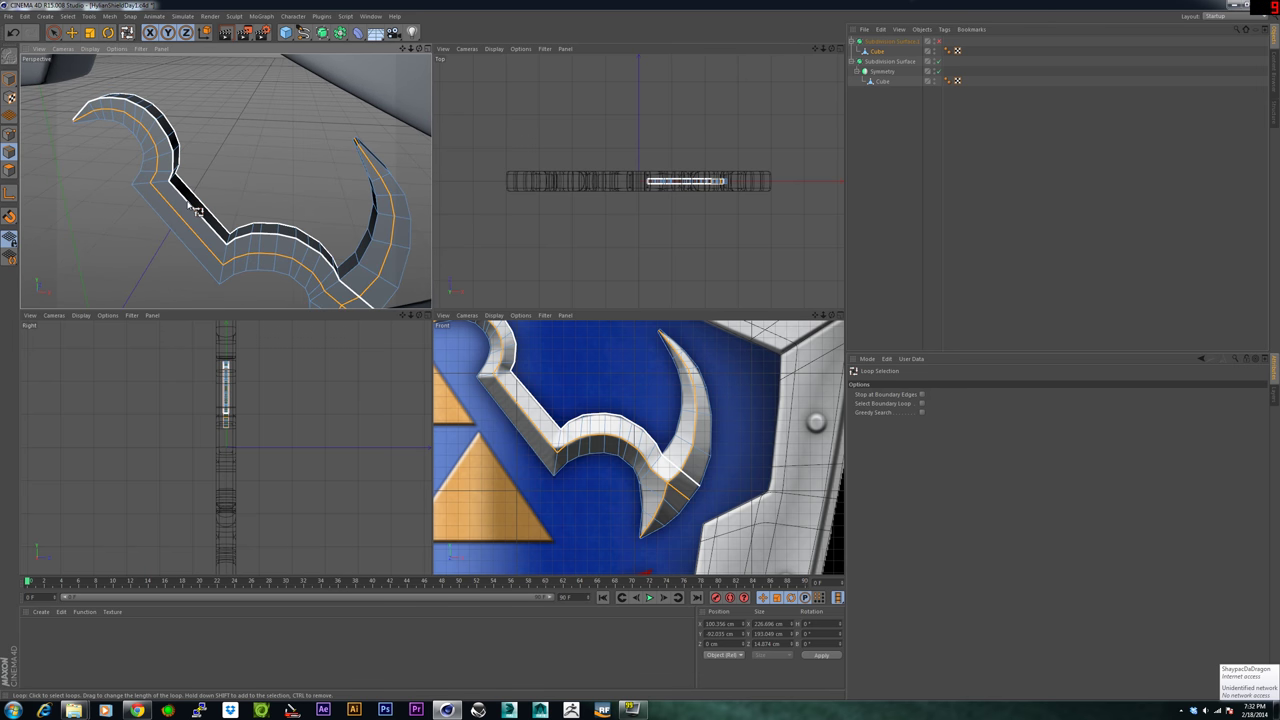
{"action": "key", "text": "t"}
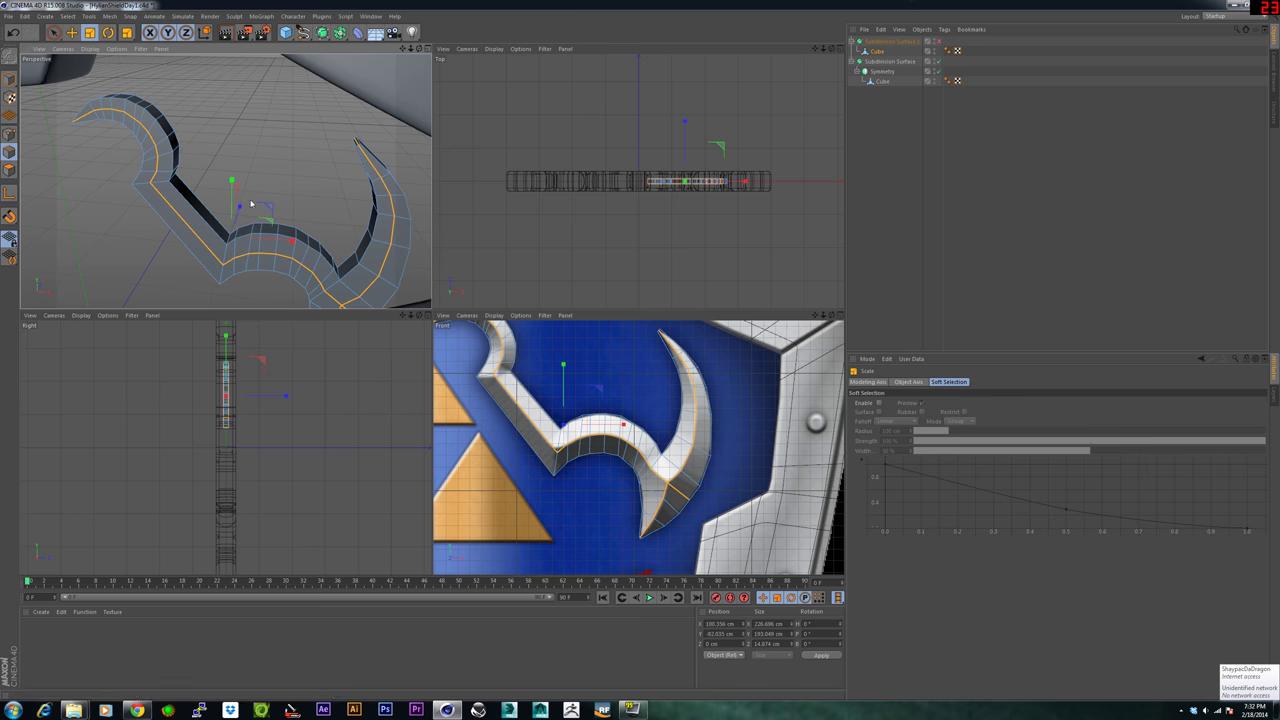
{"action": "left_click_drag", "start_coordinate": [265, 190], "coordinate": [267, 187]}
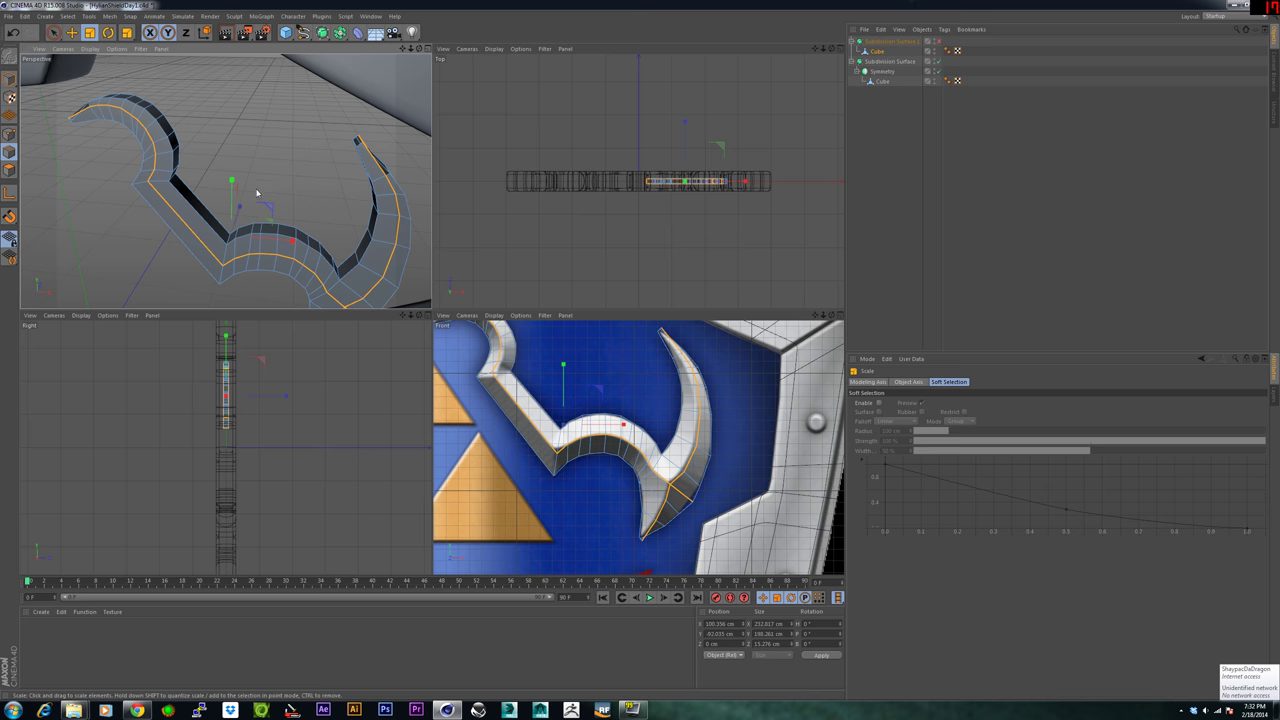
{"action": "mouse_move", "coordinate": [255, 196]}
{"action": "left_mouse_down"}
{"action": "mouse_move", "coordinate": [243, 206]}
{"action": "mouse_move", "coordinate": [249, 194]}
{"action": "mouse_move", "coordinate": [409, 174]}
{"action": "mouse_move", "coordinate": [267, 190]}
{"action": "left_mouse_up"}
{"action": "scroll", "coordinate": [342, 168], "scroll_direction": "up", "scroll_amount": 5}
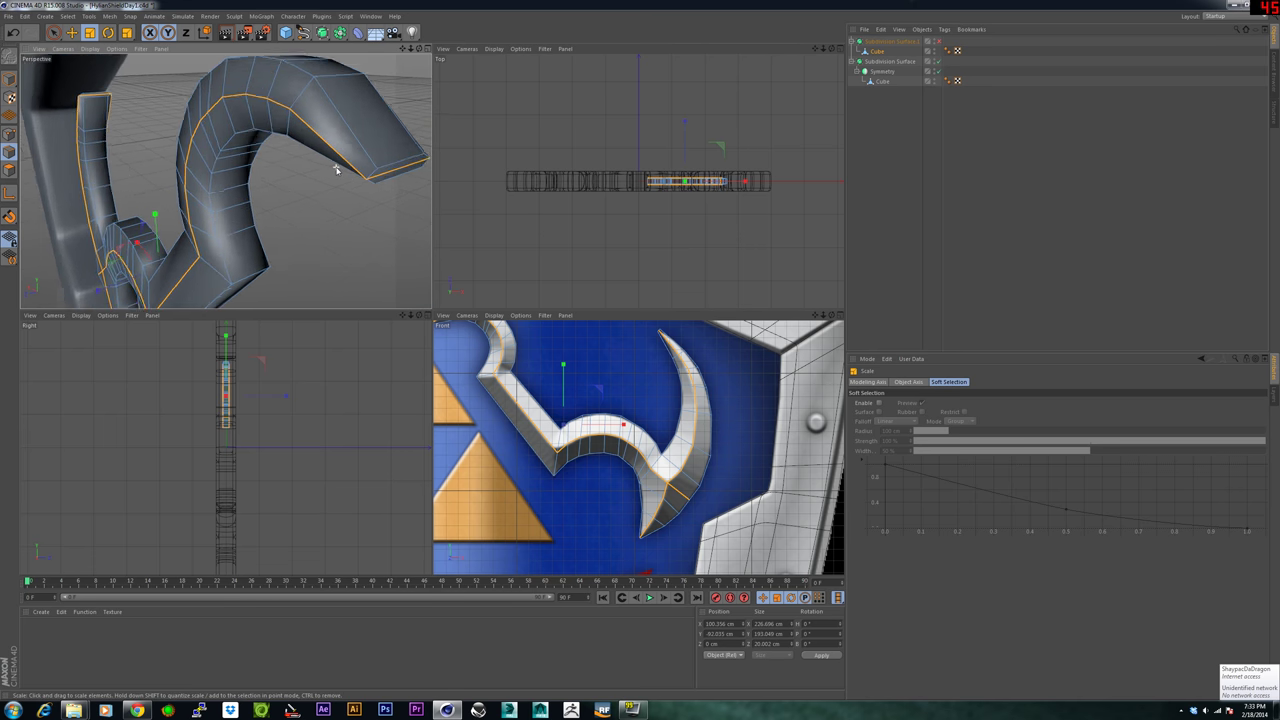
Check the raised ridge around the curl's tip and scale its loops further along Z to about 24.1 cm.
{"action": "left_click_drag", "start_coordinate": [340, 167], "coordinate": [82, 165], "text": "alt"}
{"action": "scroll", "coordinate": [306, 172], "scroll_direction": "down", "scroll_amount": 7}
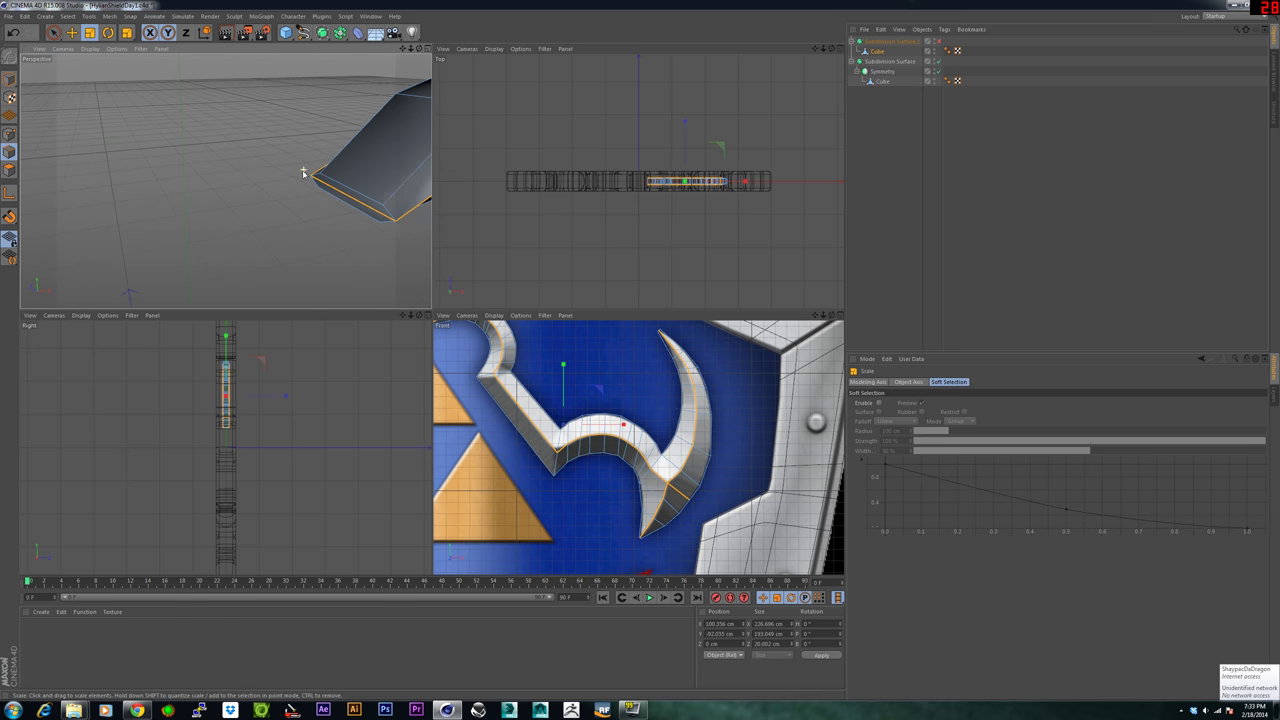
{"action": "left_click_drag", "start_coordinate": [356, 185], "coordinate": [312, 188], "text": "alt"}
{"action": "middle_click_drag", "start_coordinate": [325, 186], "coordinate": [163, 194], "text": "alt"}
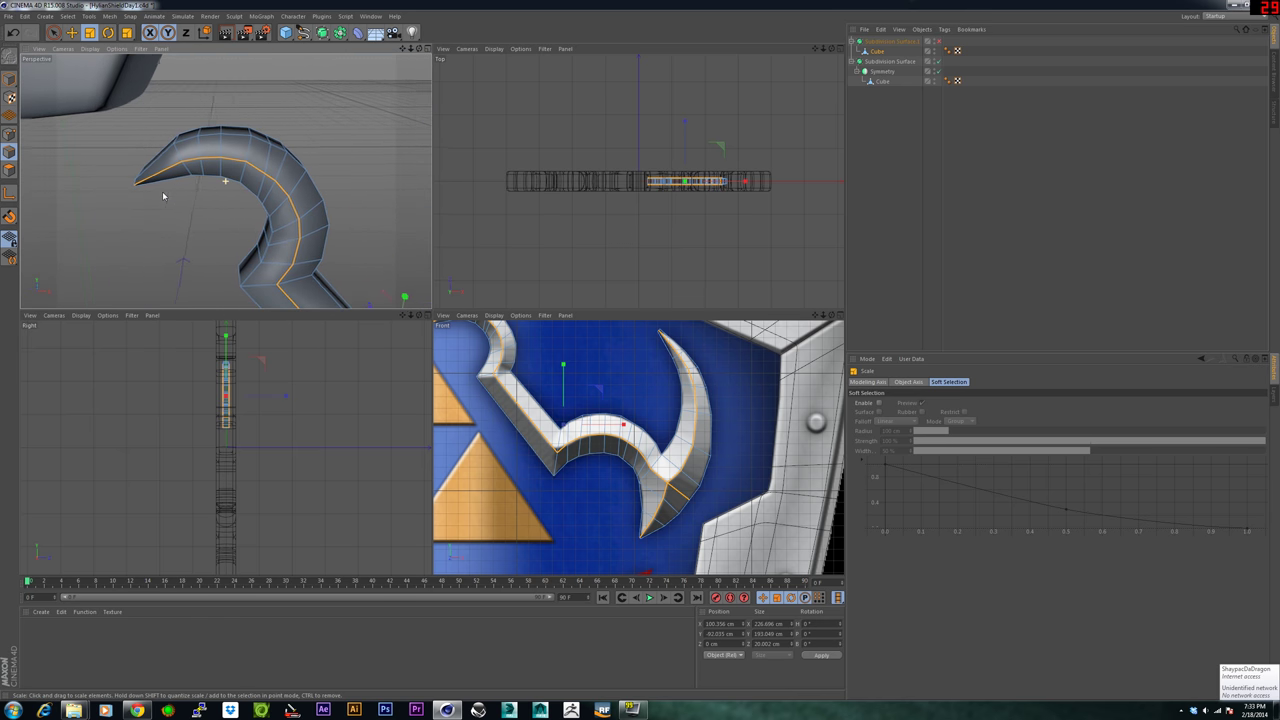
{"action": "left_click_drag", "start_coordinate": [225, 181], "coordinate": [288, 186], "text": "alt"}
{"action": "middle_click_drag", "start_coordinate": [288, 186], "coordinate": [165, 103], "text": "alt"}
{"action": "left_click_drag", "start_coordinate": [163, 135], "coordinate": [115, 157], "text": "alt"}
{"action": "middle_click_drag", "start_coordinate": [222, 183], "coordinate": [134, 158], "text": "alt"}
{"action": "scroll", "coordinate": [243, 255], "scroll_direction": "up", "scroll_amount": 3}
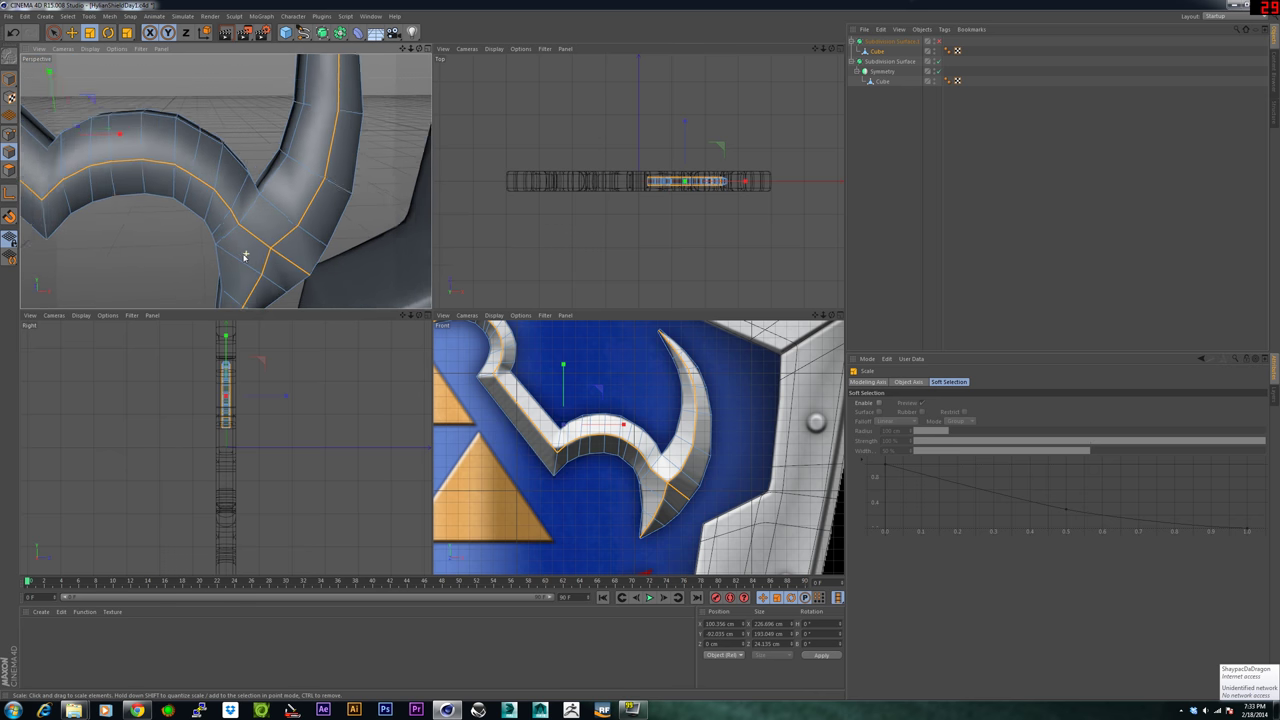
Try to move the front ridge point where the arc meets the large horn along X, and undo the move.
{"action": "scroll", "coordinate": [241, 256], "scroll_direction": "up", "scroll_amount": 3}
{"action": "mouse_move", "coordinate": [229, 248]}
{"action": "left_mouse_down", "text": "alt"}
{"action": "mouse_move", "coordinate": [356, 253]}
{"action": "mouse_move", "coordinate": [245, 255]}
{"action": "left_mouse_up", "text": "alt"}
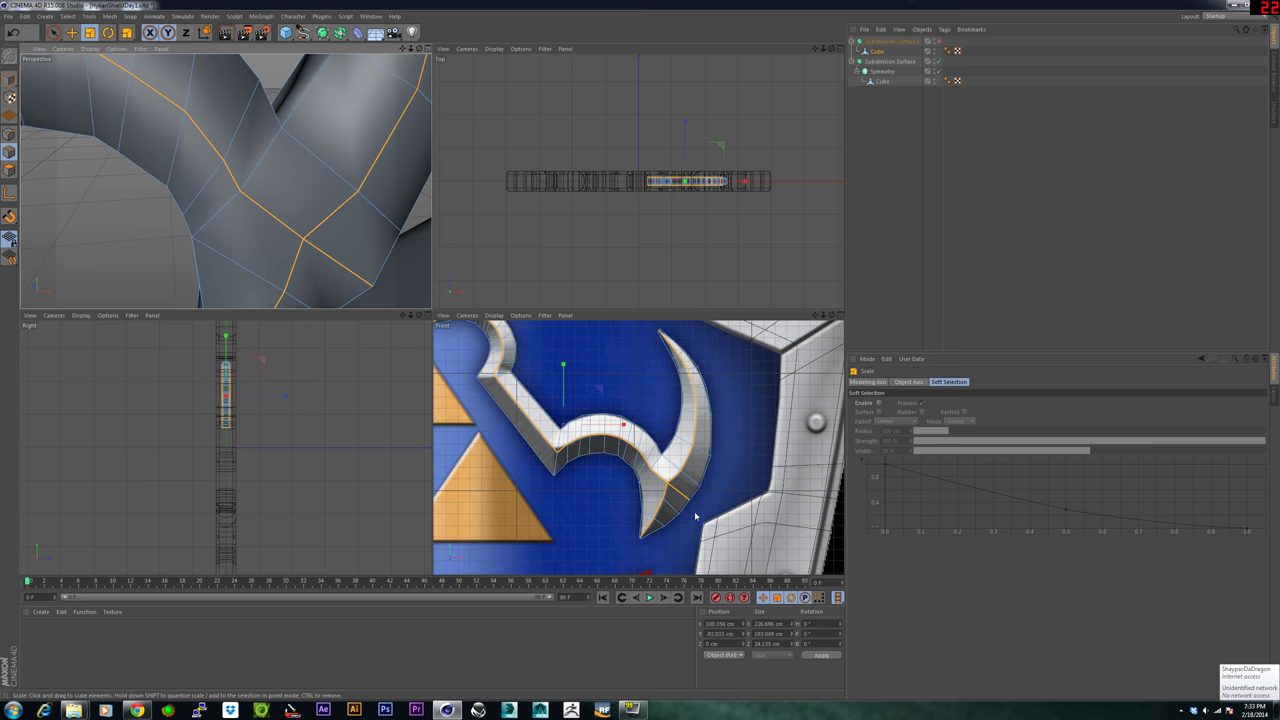
{"action": "scroll", "coordinate": [695, 515], "scroll_direction": "up", "scroll_amount": 3}
{"action": "scroll", "coordinate": [695, 508], "scroll_direction": "up", "scroll_amount": 2}
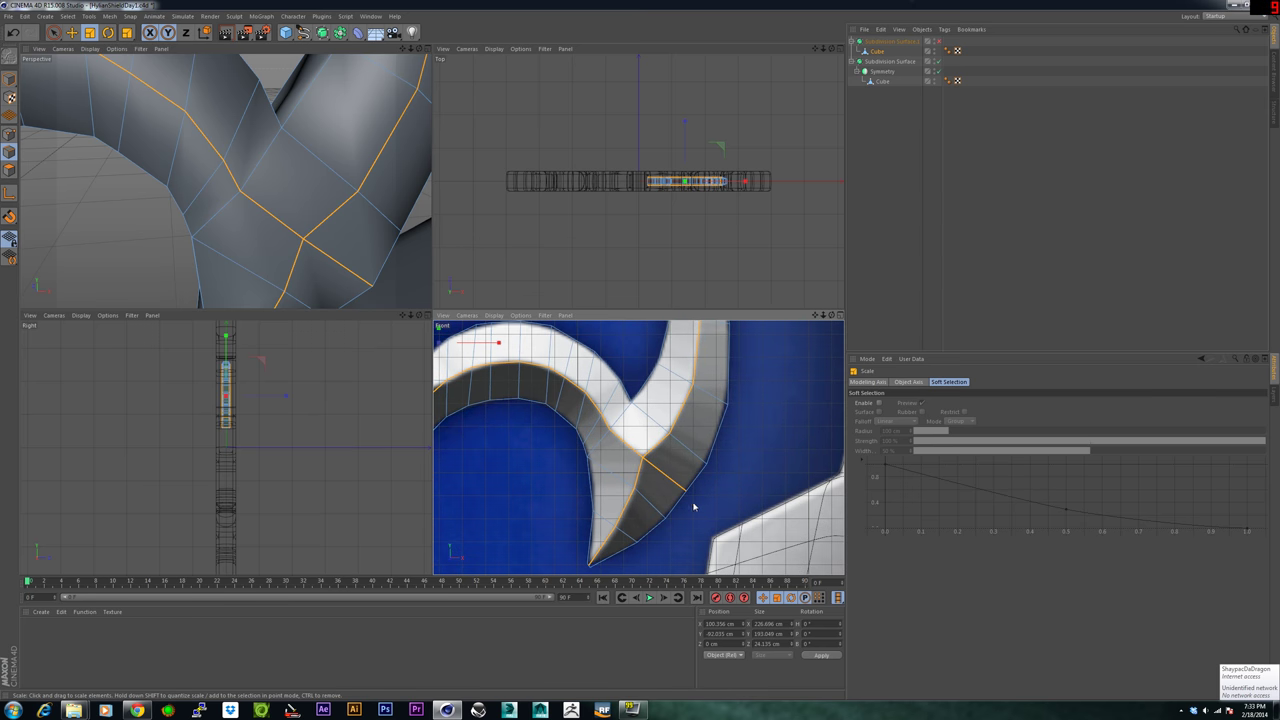
{"action": "key", "text": "space"}
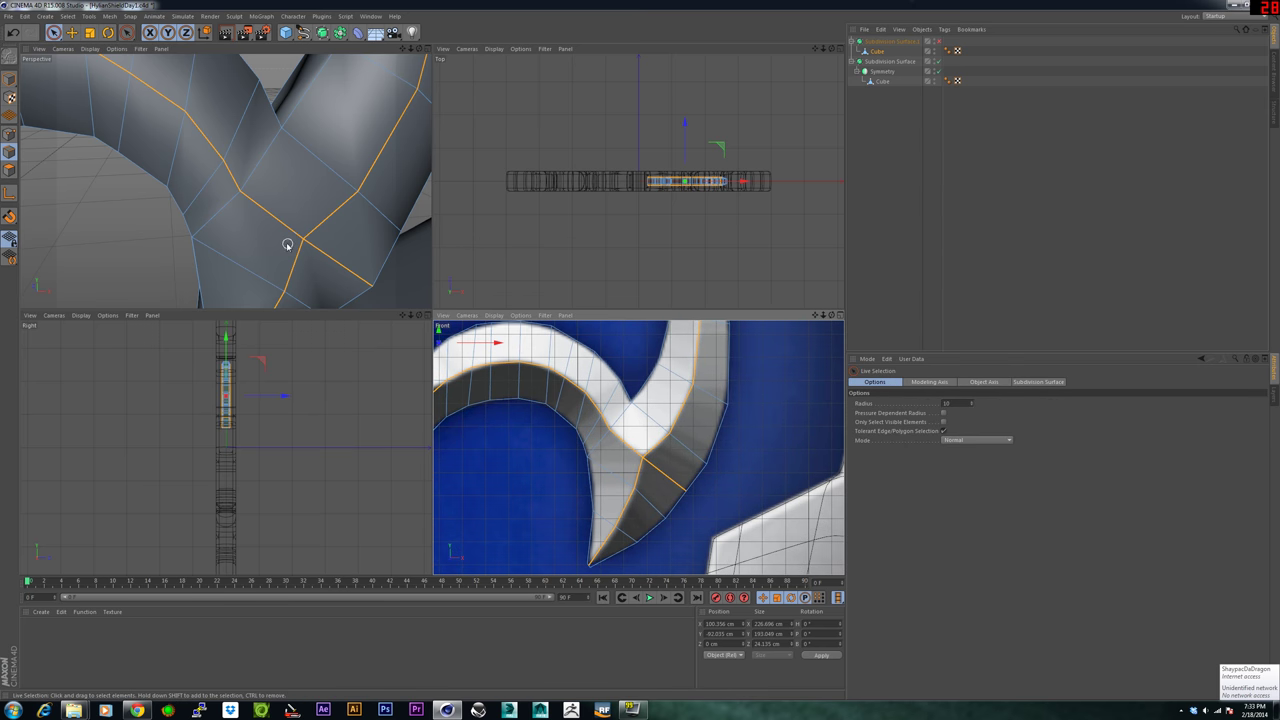
{"action": "left_click", "coordinate": [9, 134], "text": "ctrl"}
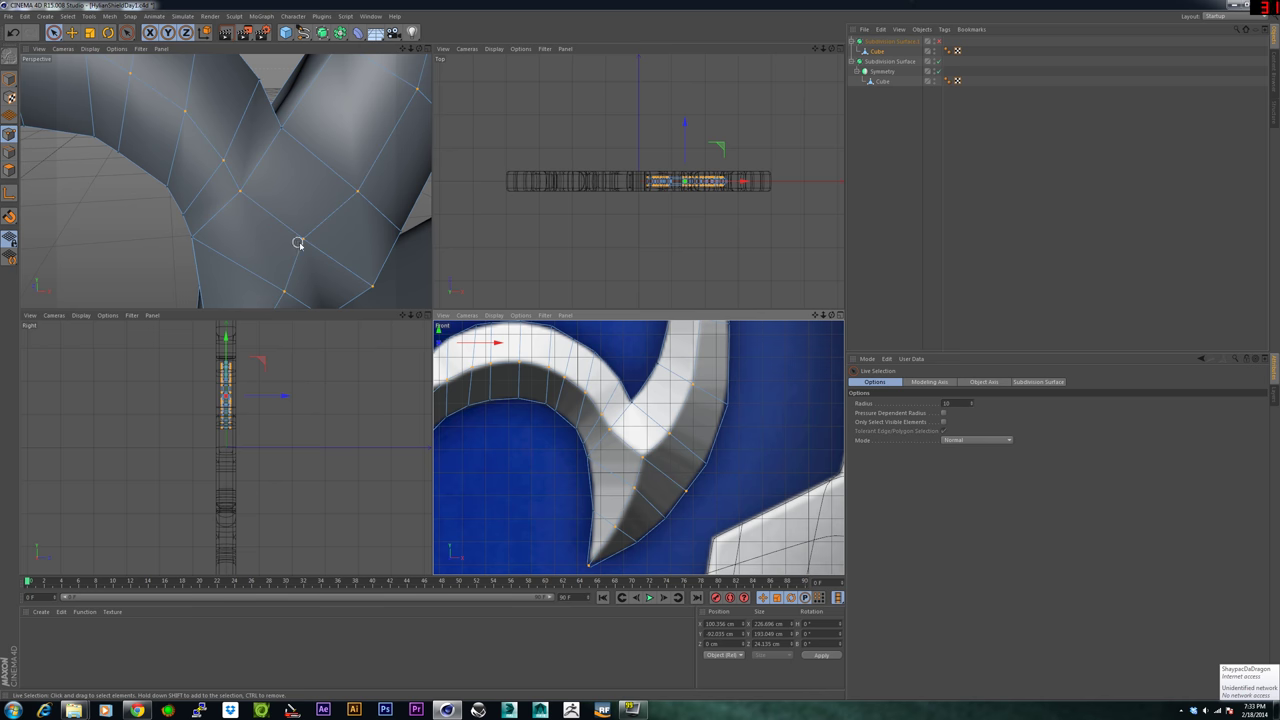
{"action": "left_click", "coordinate": [298, 243]}
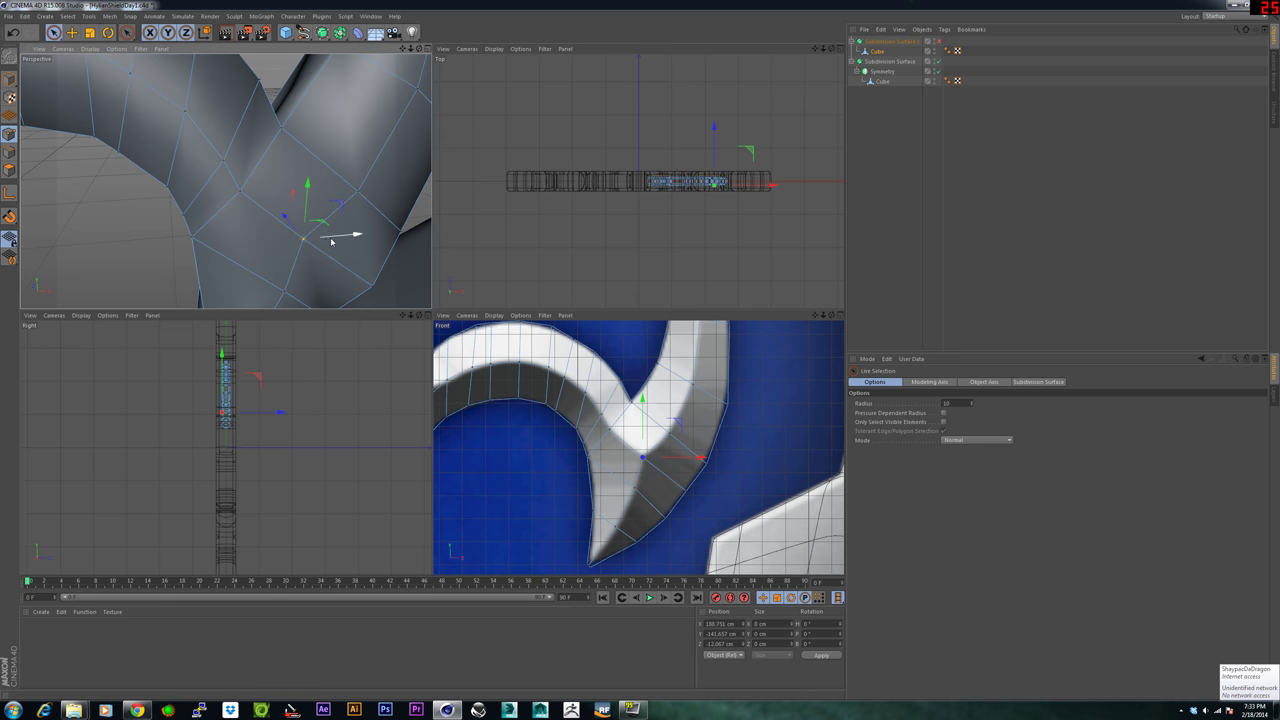
{"action": "left_click_drag", "start_coordinate": [670, 462], "coordinate": [679, 461]}
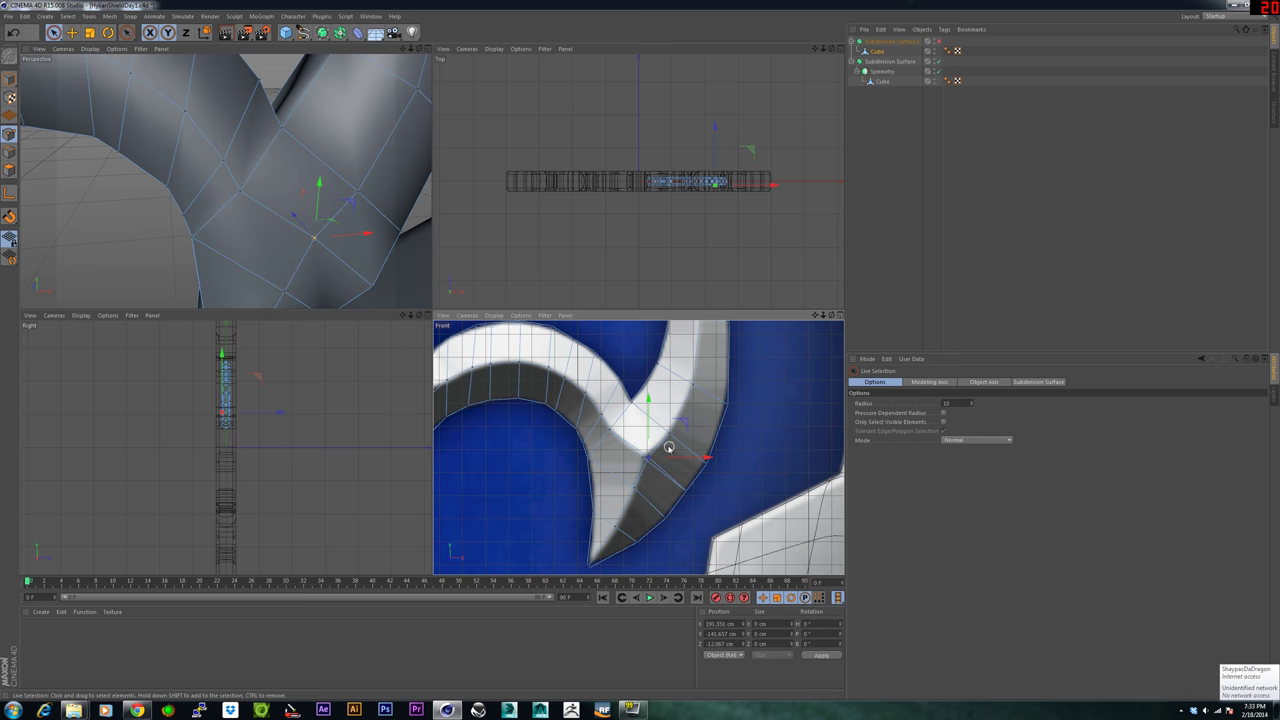
{"action": "key", "text": "ctrl+z"}
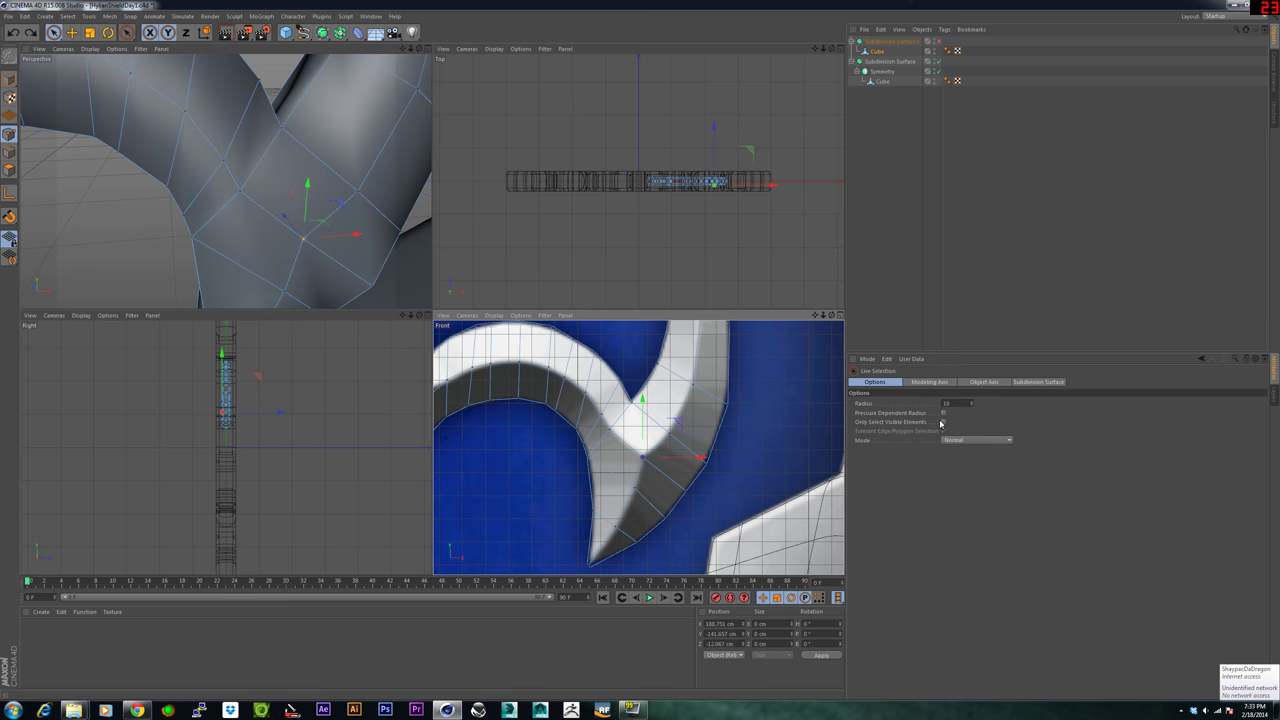
Select the front and back ridge points at the arc-horn junction together and nudge them to about X 189 cm, Y -141.6 cm.
{"action": "left_click", "coordinate": [645, 477]}
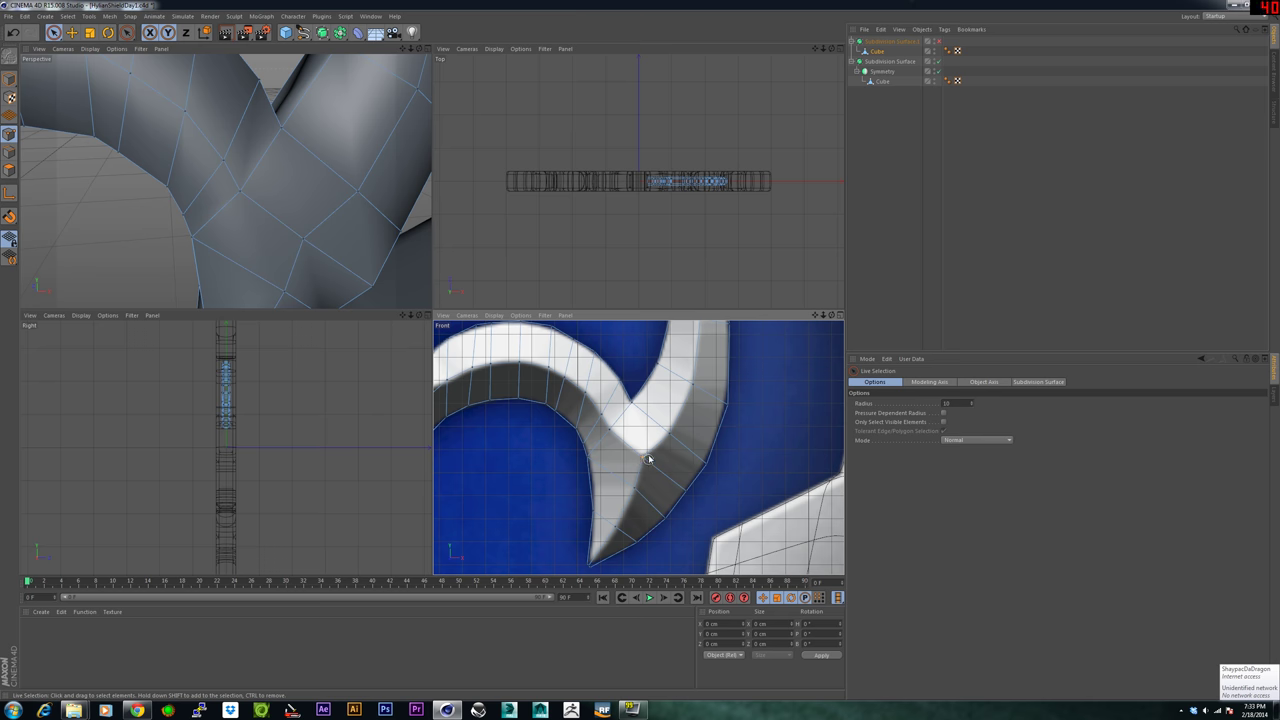
{"action": "left_click_drag", "start_coordinate": [667, 459], "coordinate": [673, 458]}
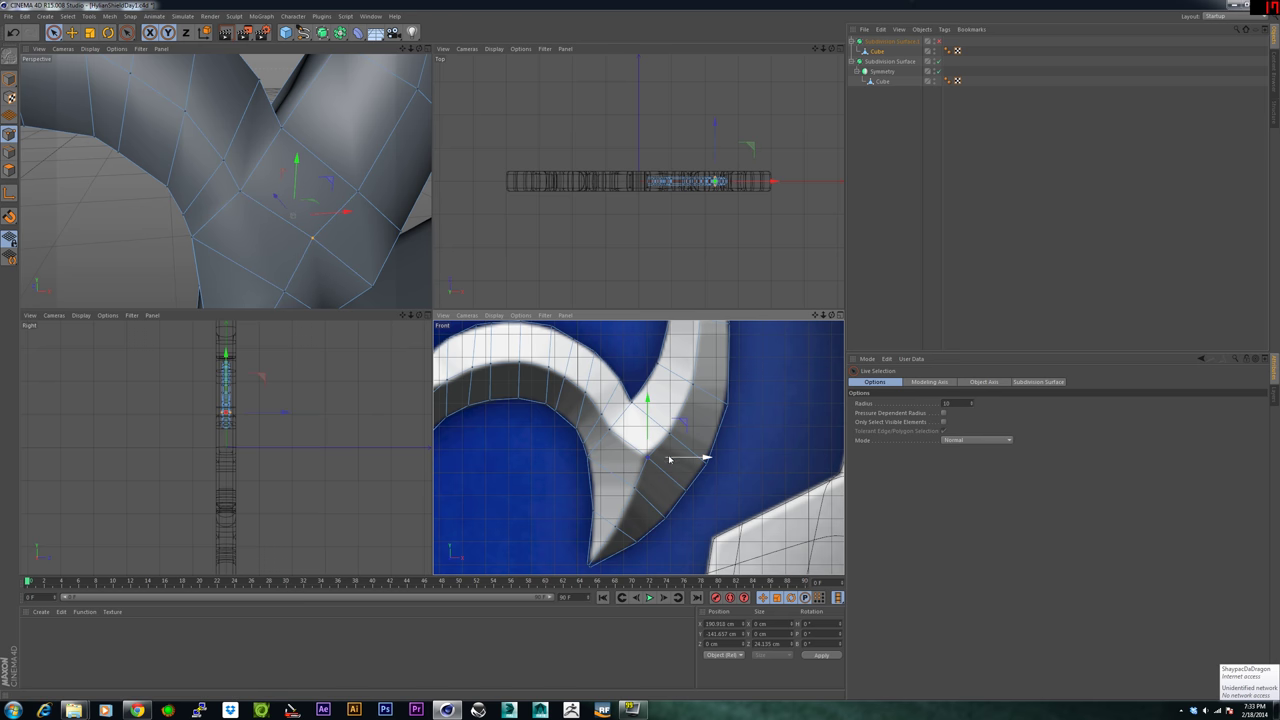
{"action": "left_click_drag", "start_coordinate": [648, 410], "coordinate": [648, 417]}
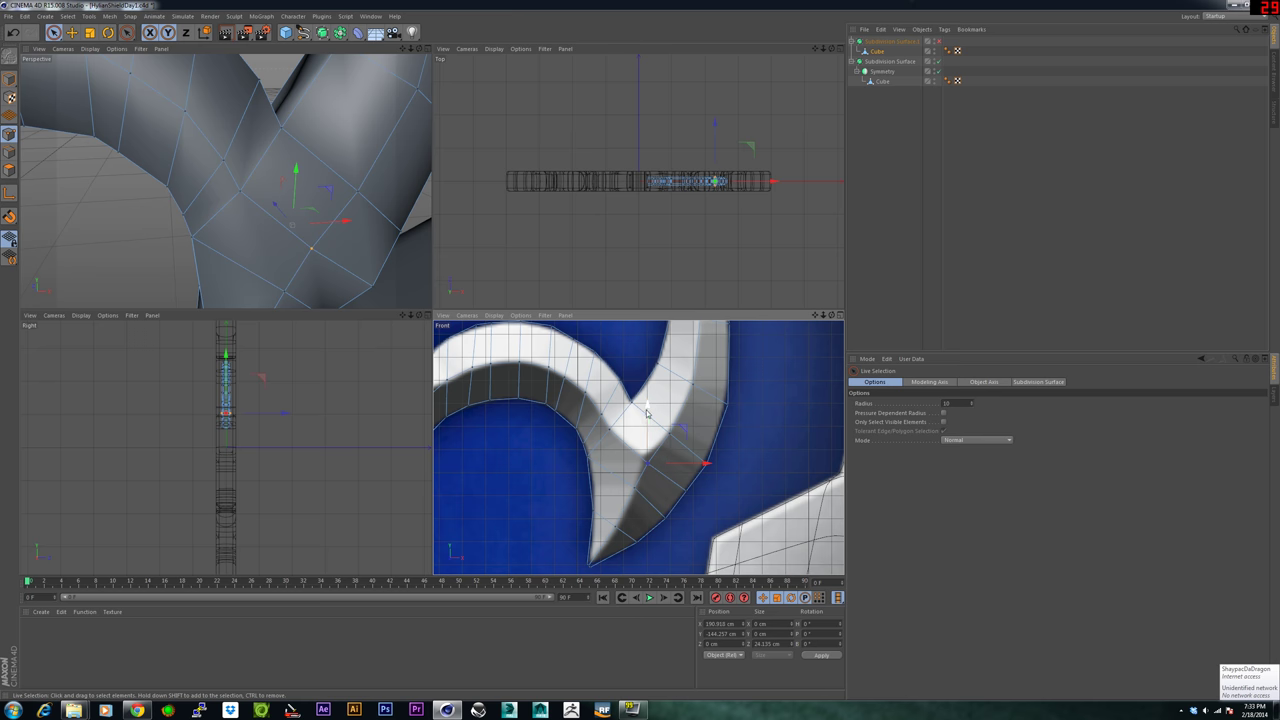
{"action": "left_click_drag", "start_coordinate": [647, 412], "coordinate": [647, 405]}
{"action": "left_click_drag", "start_coordinate": [674, 457], "coordinate": [669, 458]}
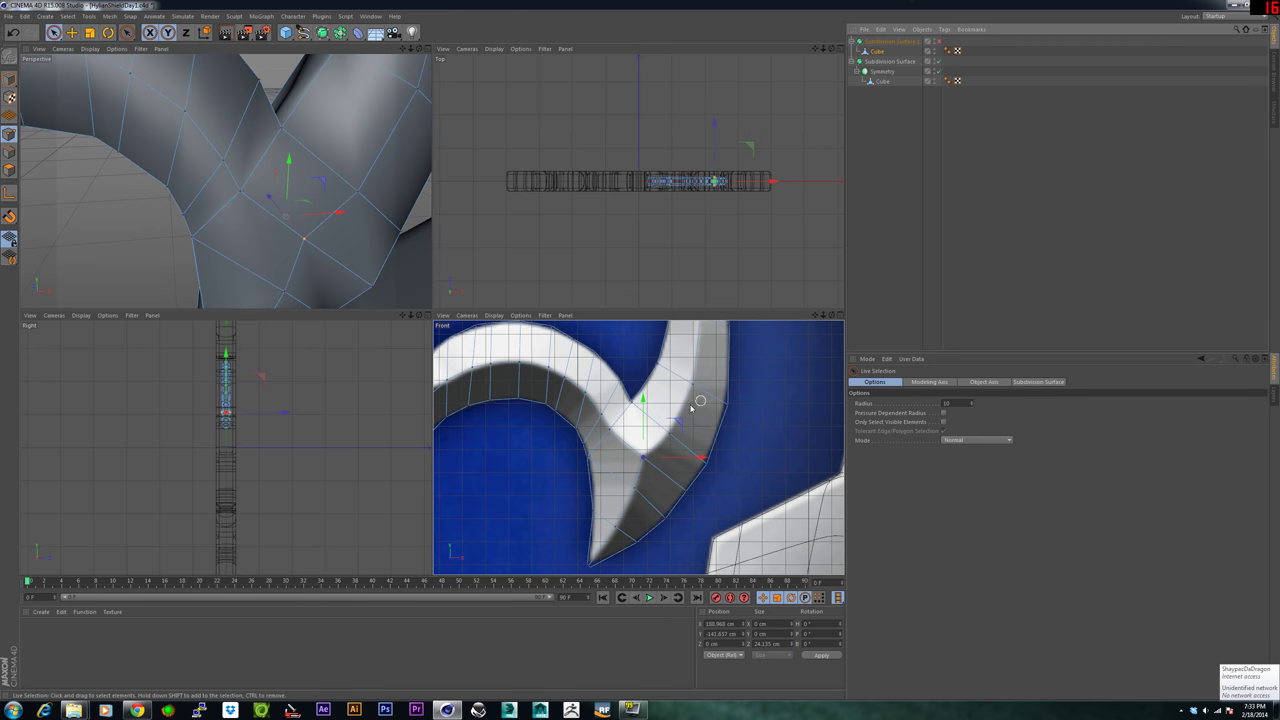
Try to knife a loop cut at about 50% on the lower edge of the small curl's pointed tip.
{"action": "scroll", "coordinate": [591, 431], "scroll_direction": "down", "scroll_amount": 10}
{"action": "middle_click_drag", "start_coordinate": [526, 432], "coordinate": [572, 476], "text": "alt"}
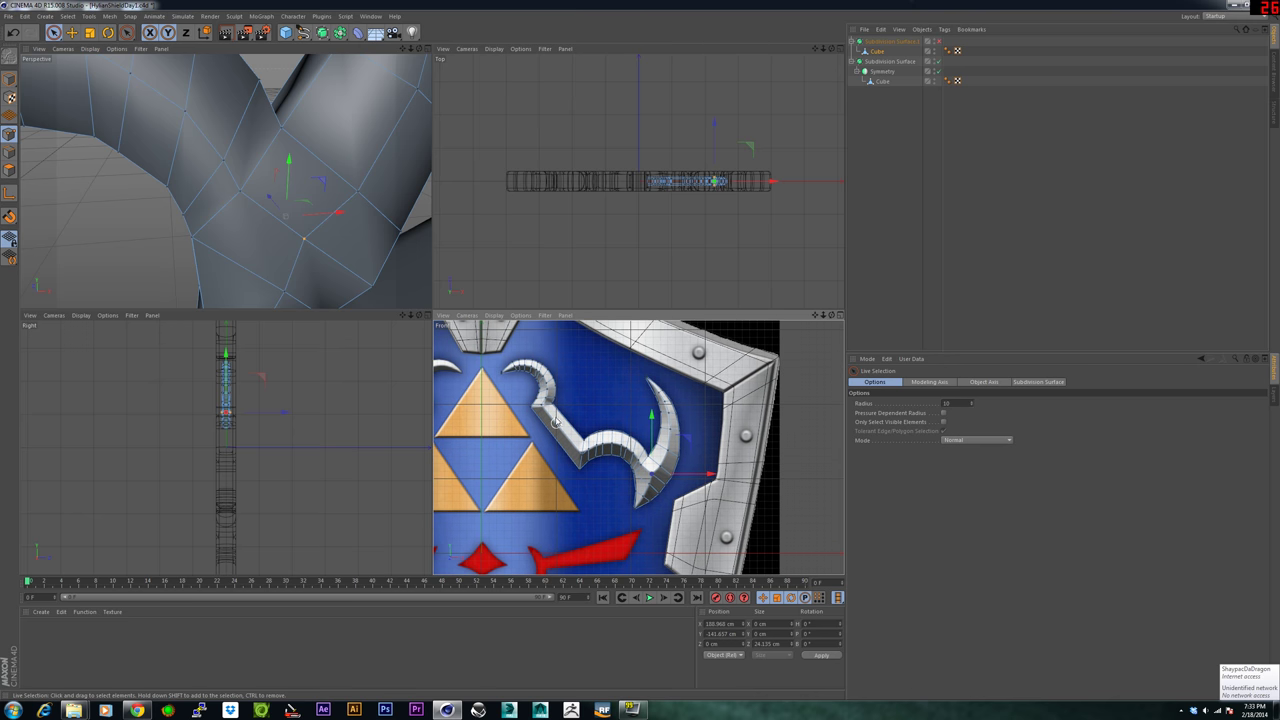
{"action": "key", "text": "k"}
{"action": "scroll", "coordinate": [535, 374], "scroll_direction": "up", "scroll_amount": 8}
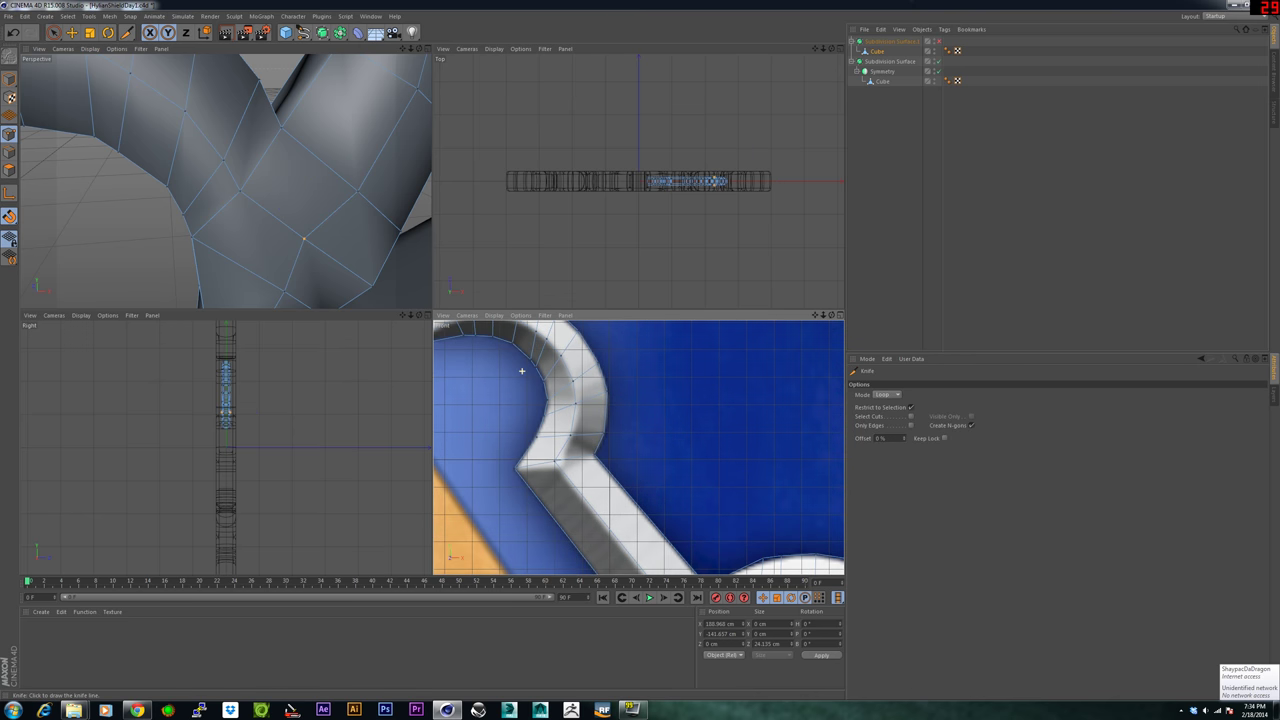
{"action": "middle_click_drag", "start_coordinate": [619, 434], "coordinate": [777, 515], "text": "alt"}
{"action": "scroll", "coordinate": [568, 411], "scroll_direction": "up", "scroll_amount": 8}
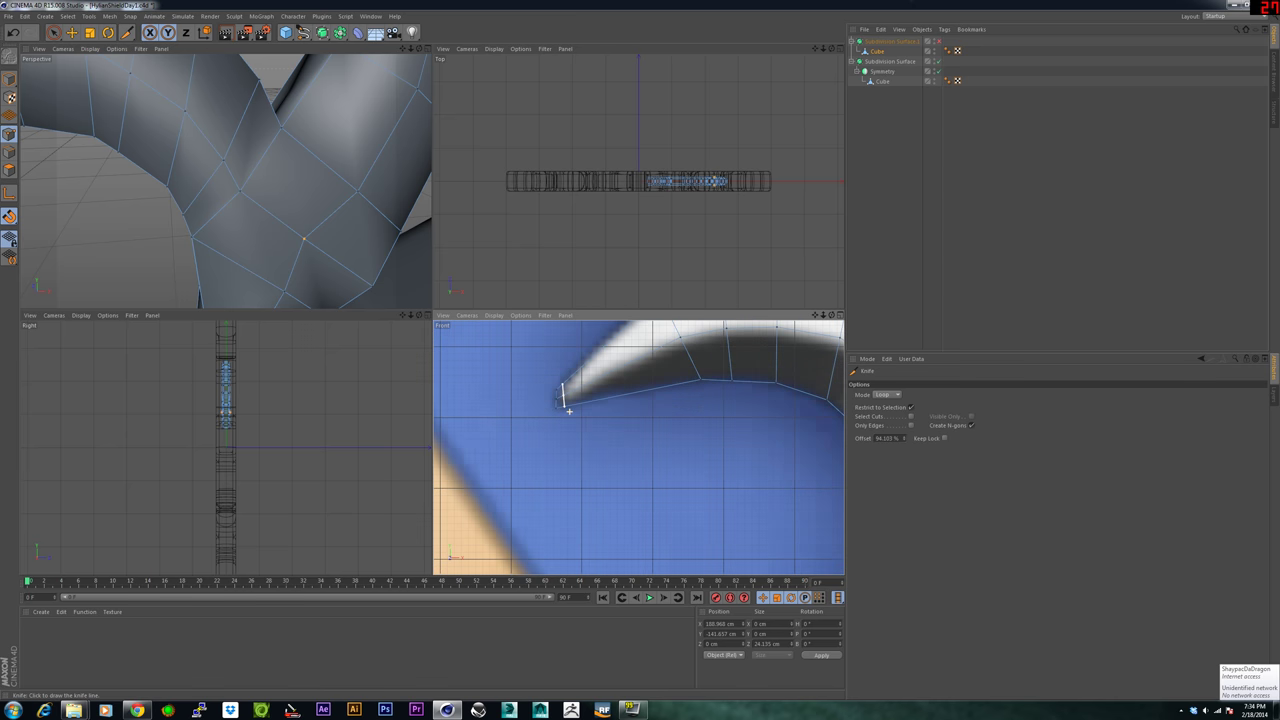
{"action": "scroll", "coordinate": [569, 411], "scroll_direction": "up", "scroll_amount": 3}
{"action": "middle_click_drag", "start_coordinate": [631, 381], "coordinate": [639, 447], "text": "alt"}
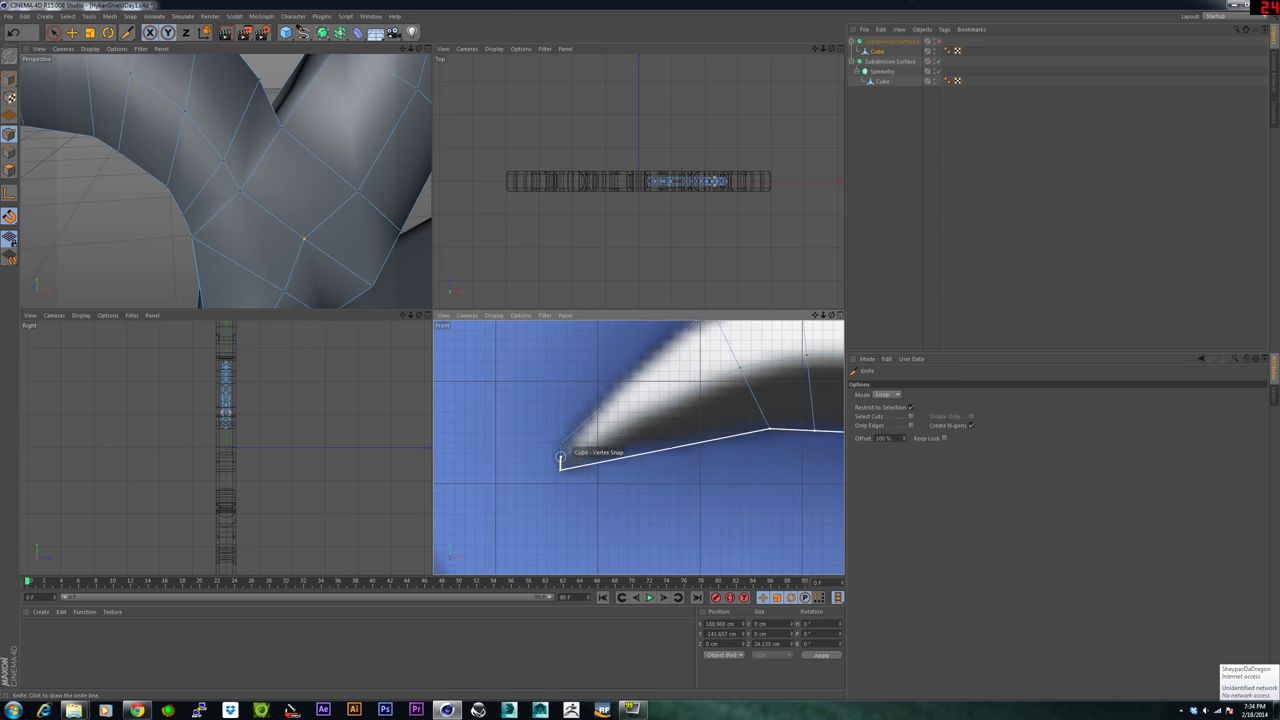
{"action": "scroll", "coordinate": [563, 449], "scroll_direction": "up", "scroll_amount": 2}
{"action": "left_click", "coordinate": [561, 449]}
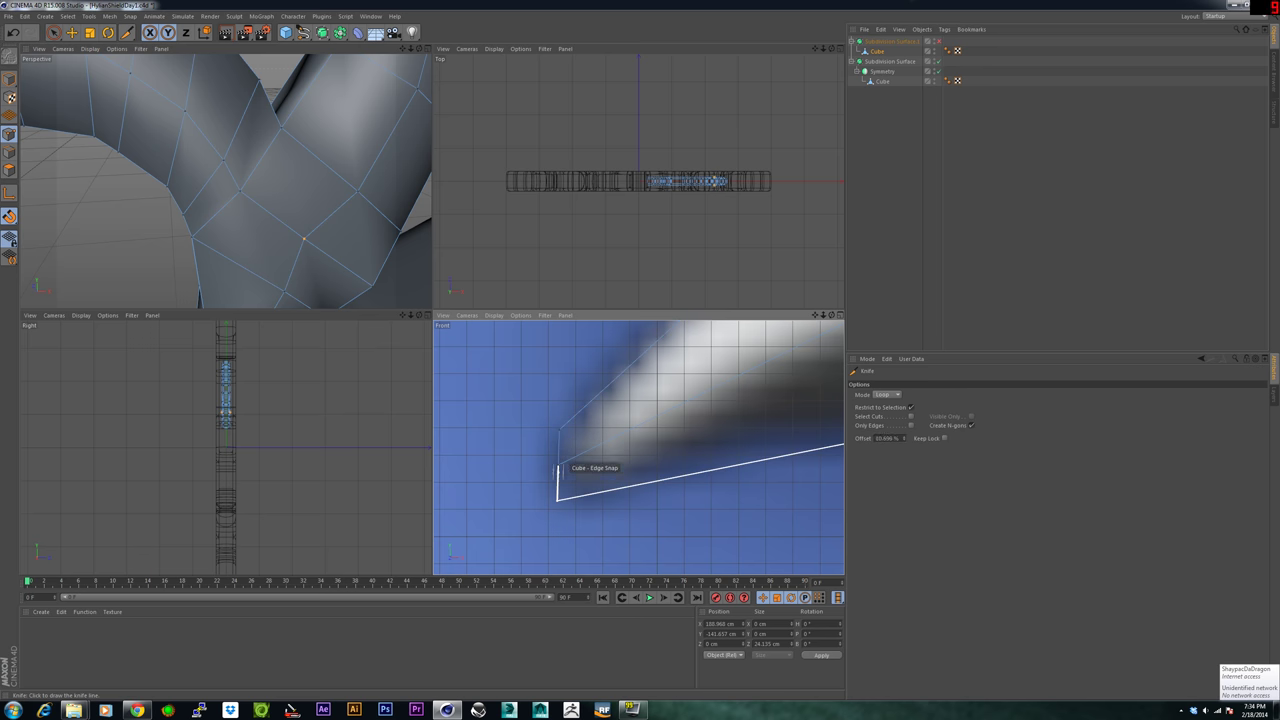
{"action": "left_click", "coordinate": [559, 465]}
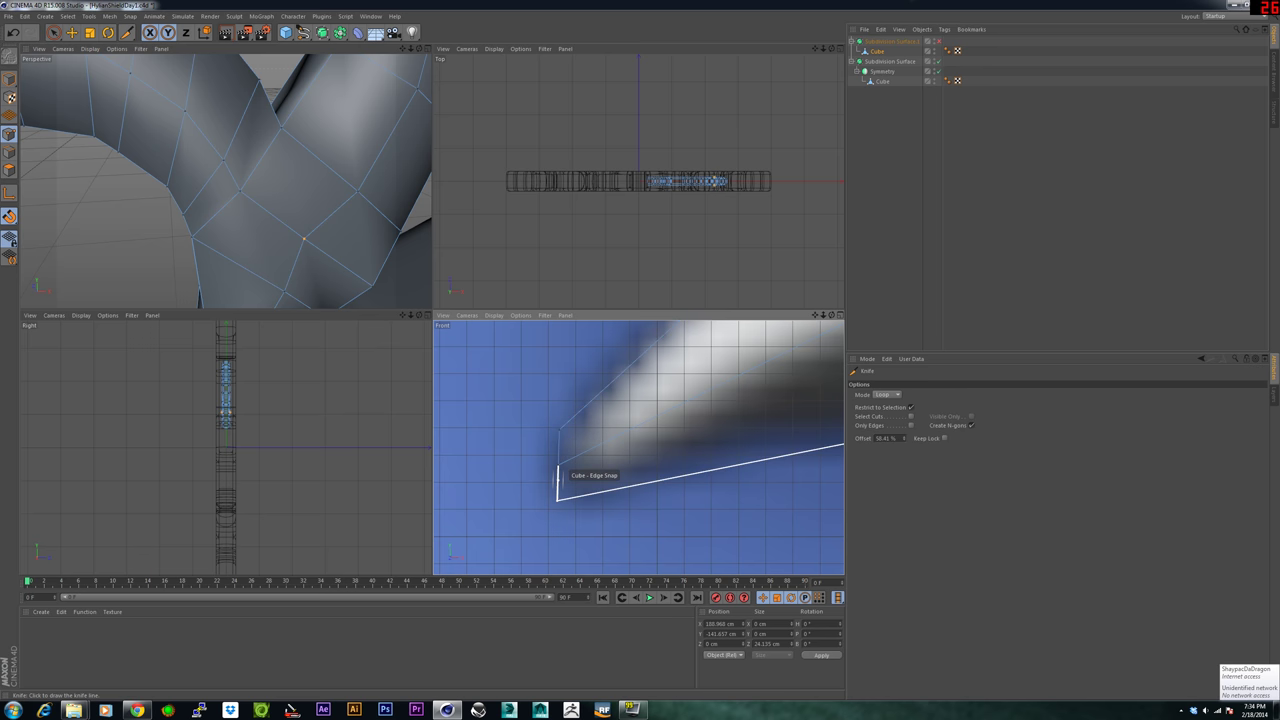
Try to knife a supporting loop cut beside the ridge at the large horn's lower pointed tip.
{"action": "scroll", "coordinate": [563, 465], "scroll_direction": "down", "scroll_amount": 5}
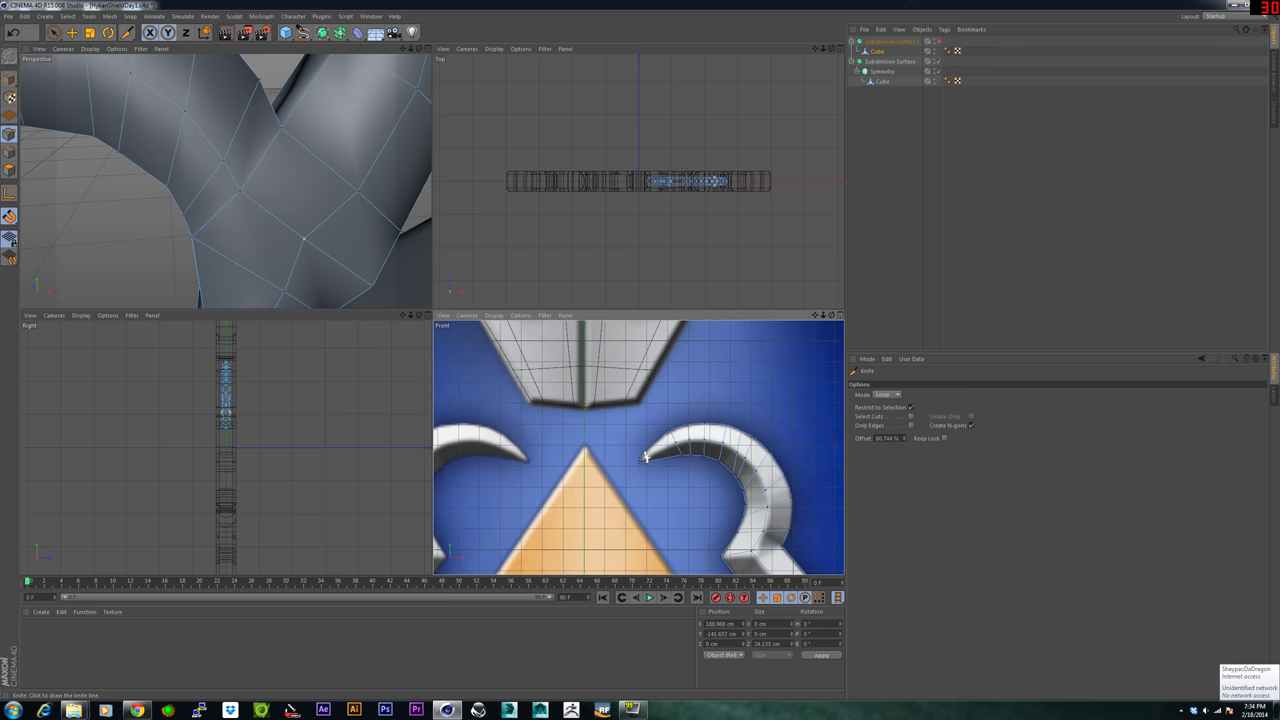
{"action": "middle_click_drag", "start_coordinate": [646, 457], "coordinate": [486, 414], "text": "alt"}
{"action": "middle_click_drag", "start_coordinate": [628, 500], "coordinate": [548, 290], "text": "alt"}
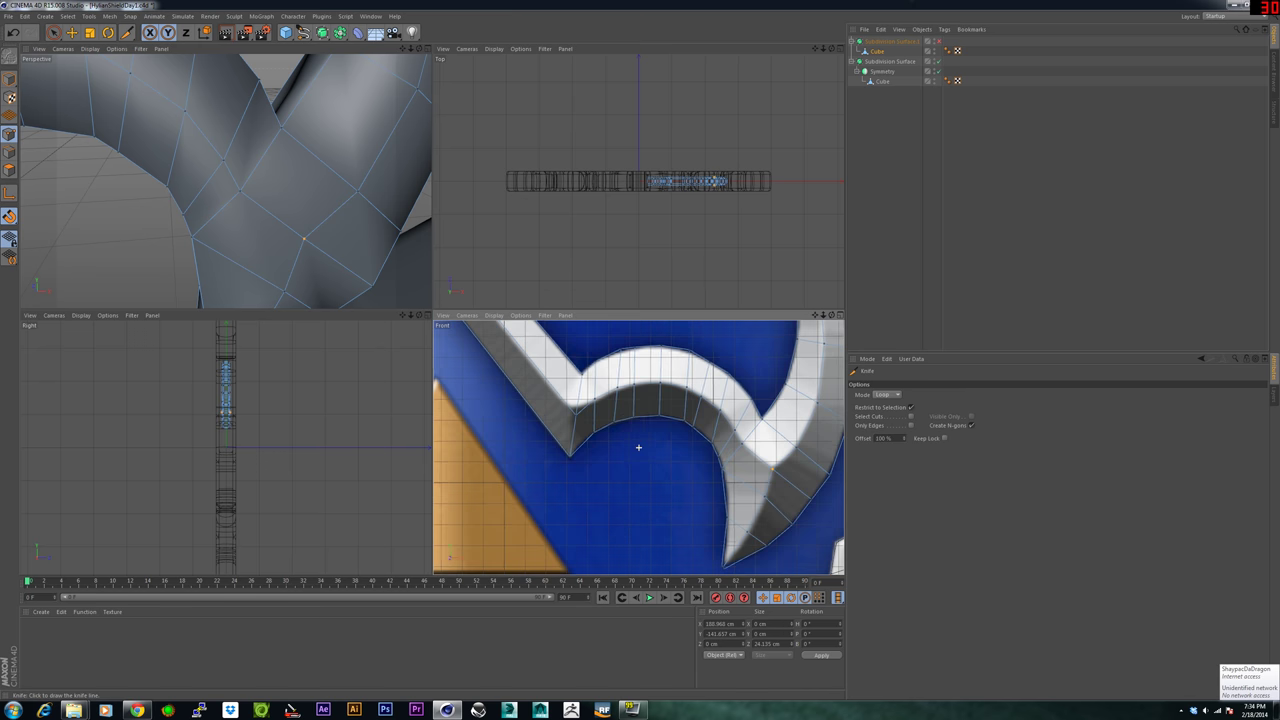
{"action": "middle_click_drag", "start_coordinate": [637, 446], "coordinate": [499, 442], "text": "alt"}
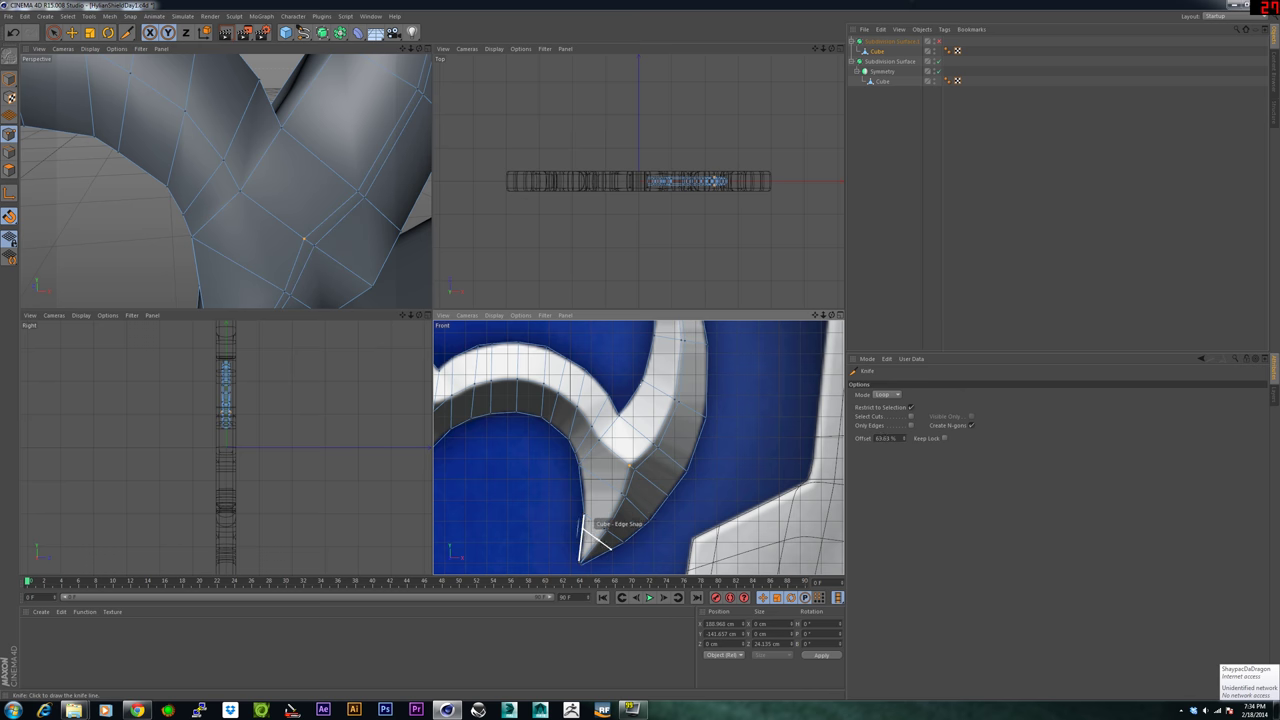
{"action": "scroll", "coordinate": [580, 561], "scroll_direction": "up", "scroll_amount": 5}
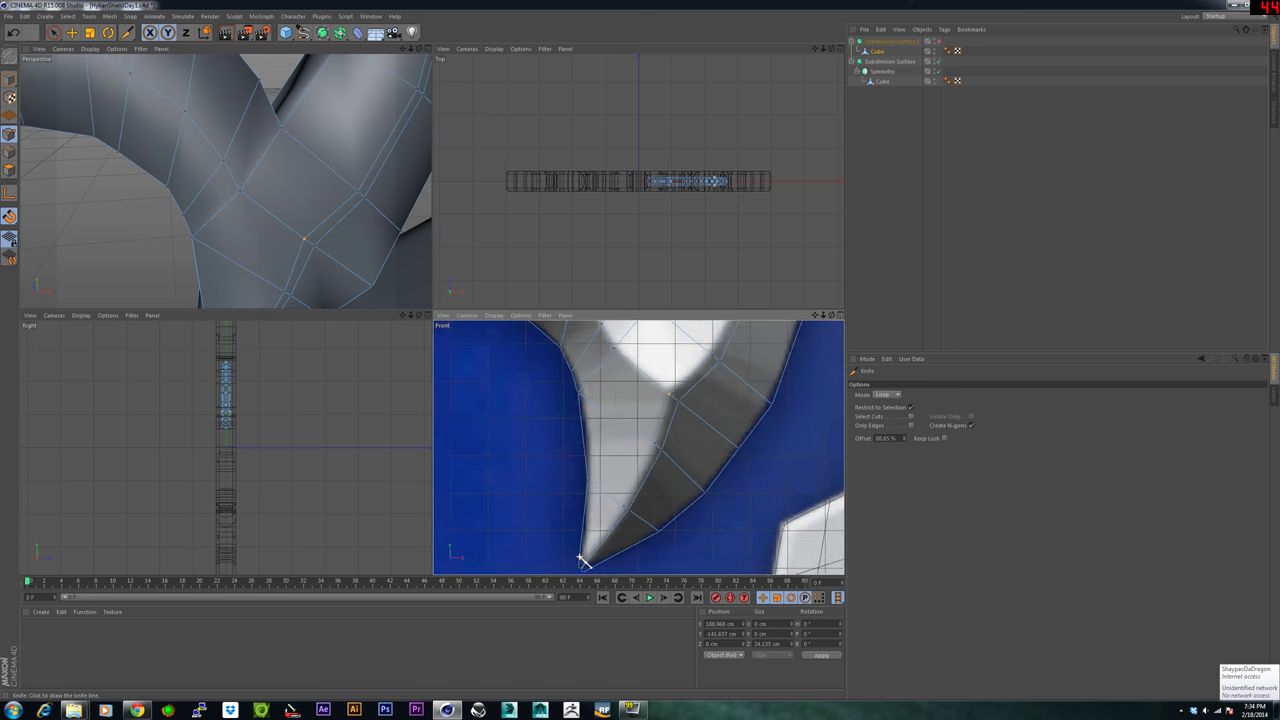
{"action": "middle_click_drag", "start_coordinate": [620, 565], "coordinate": [637, 446], "text": "alt"}
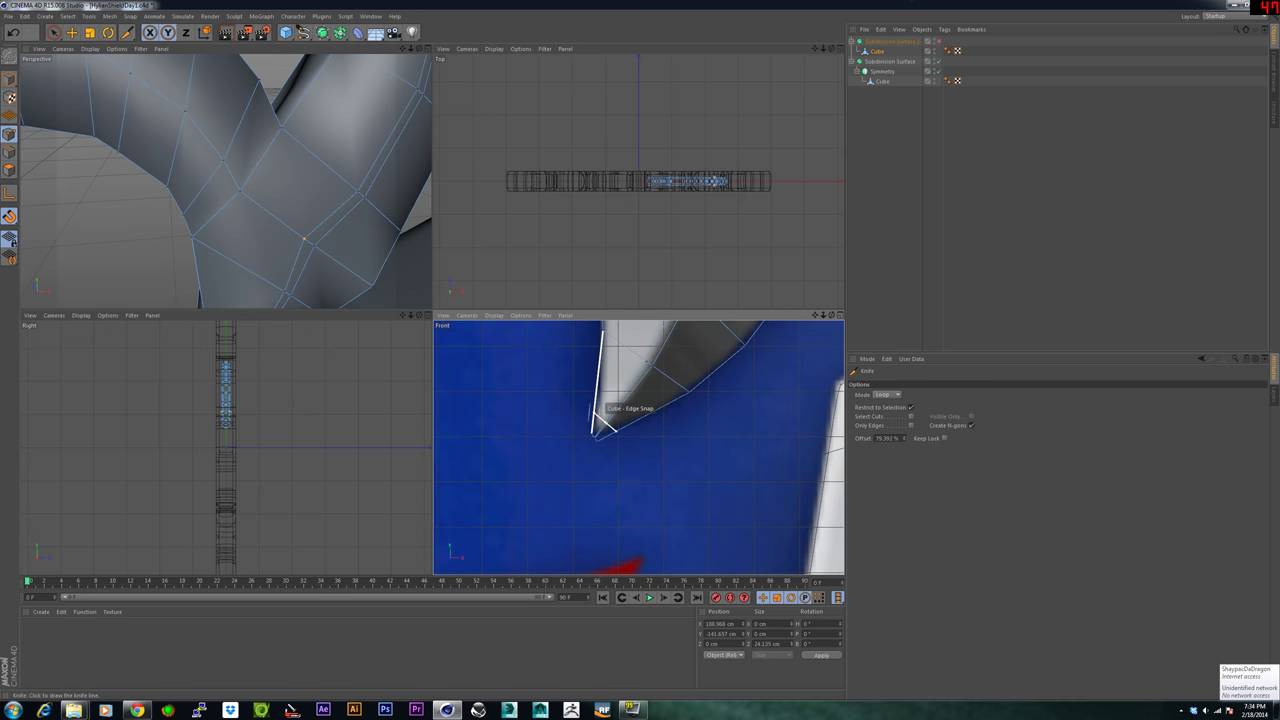
{"action": "scroll", "coordinate": [596, 429], "scroll_direction": "up", "scroll_amount": 3}
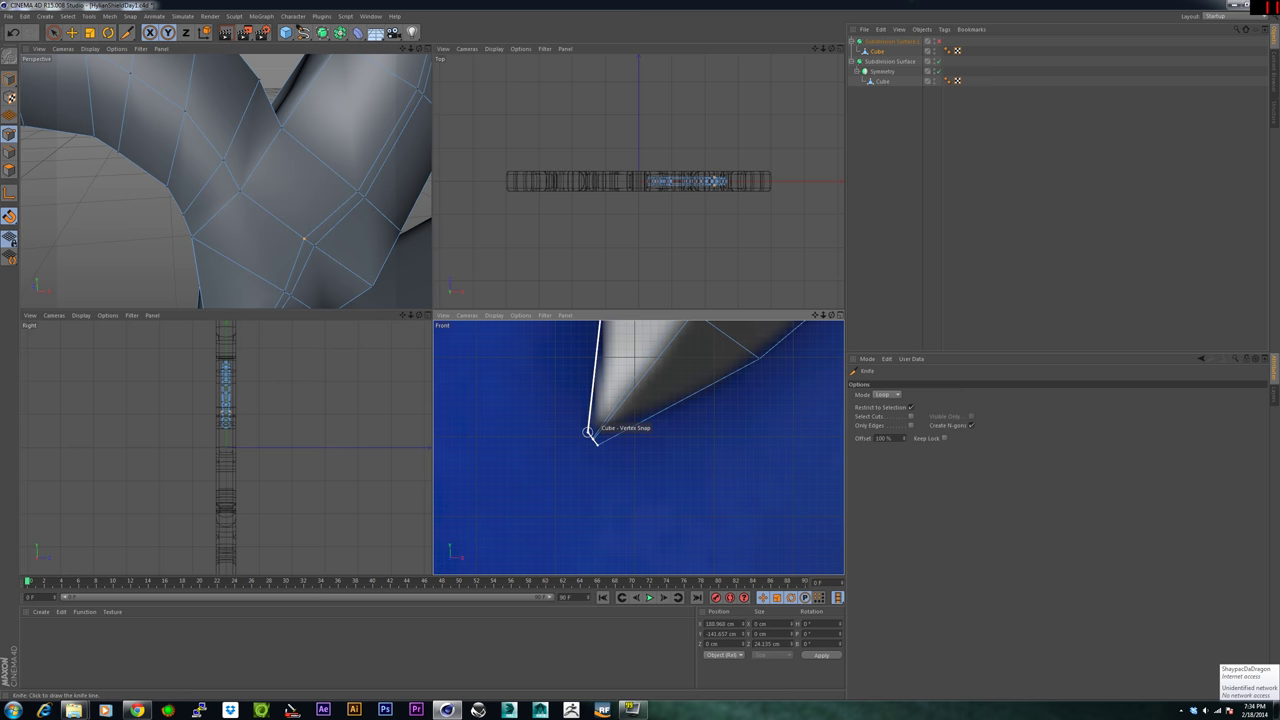
{"action": "scroll", "coordinate": [593, 438], "scroll_direction": "up", "scroll_amount": 5}
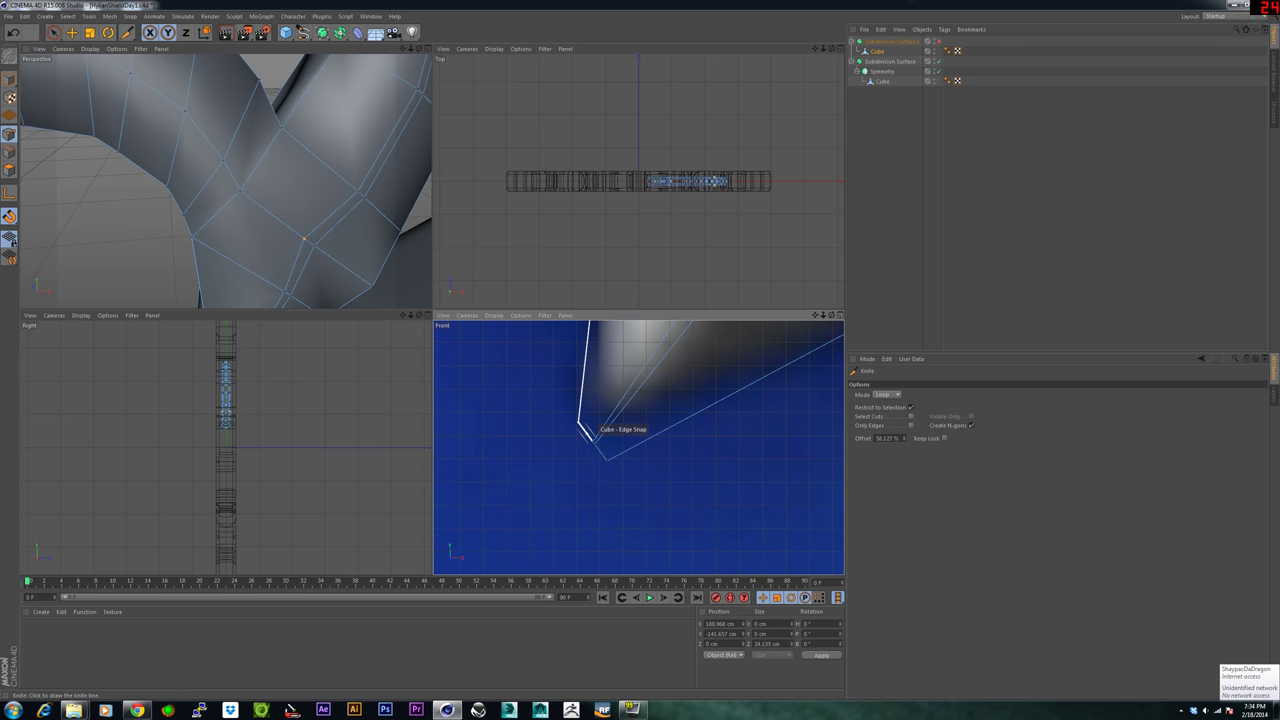
{"action": "scroll", "coordinate": [604, 418], "scroll_direction": "down", "scroll_amount": 4}
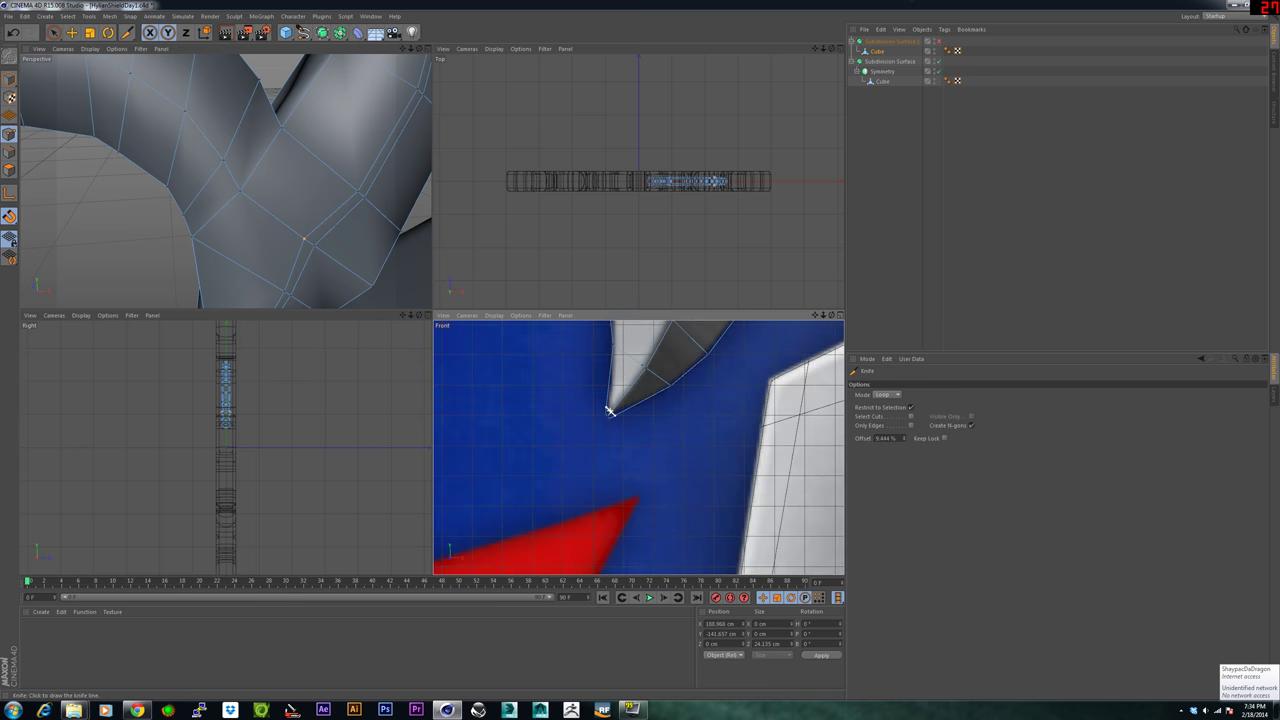
{"action": "middle_click_drag", "start_coordinate": [608, 412], "coordinate": [557, 550], "text": "alt"}
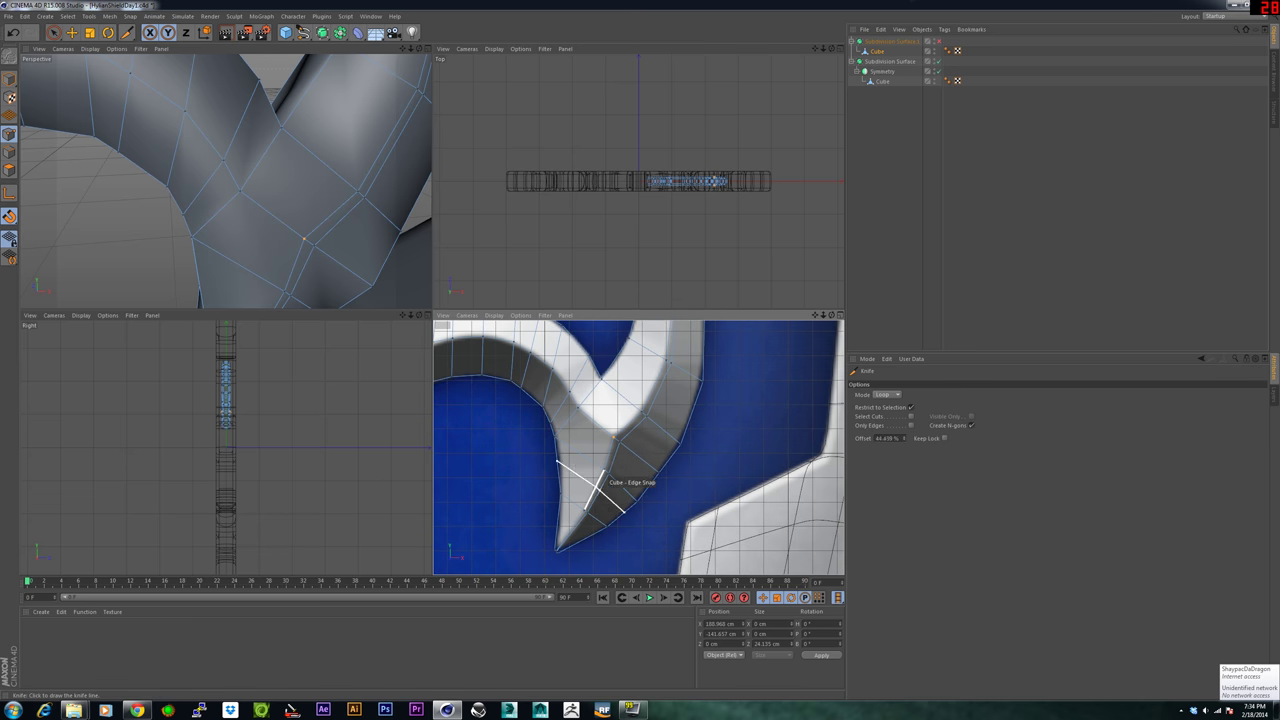
Undo the recent knife cuts and the ridge-point moves at the arc-horn junction, with subdivision smoothing turned off.
{"action": "key", "text": "ctrl+z"}
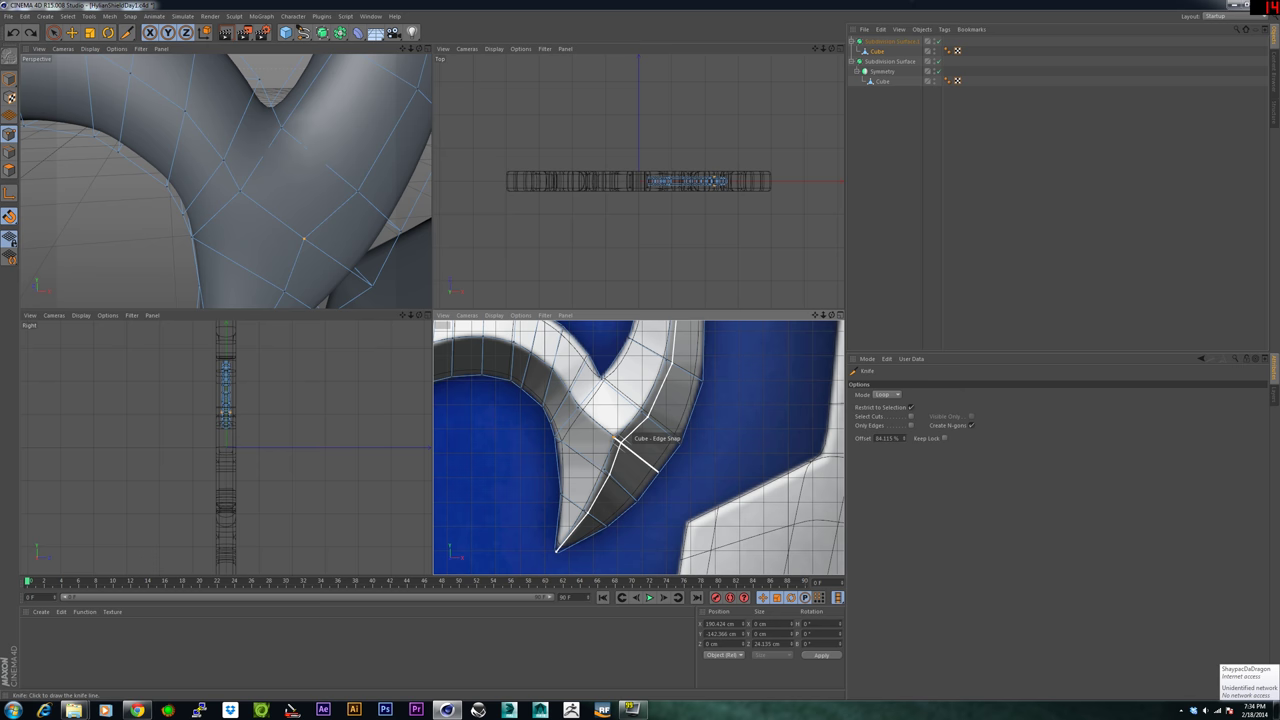
{"action": "key", "text": "q"}
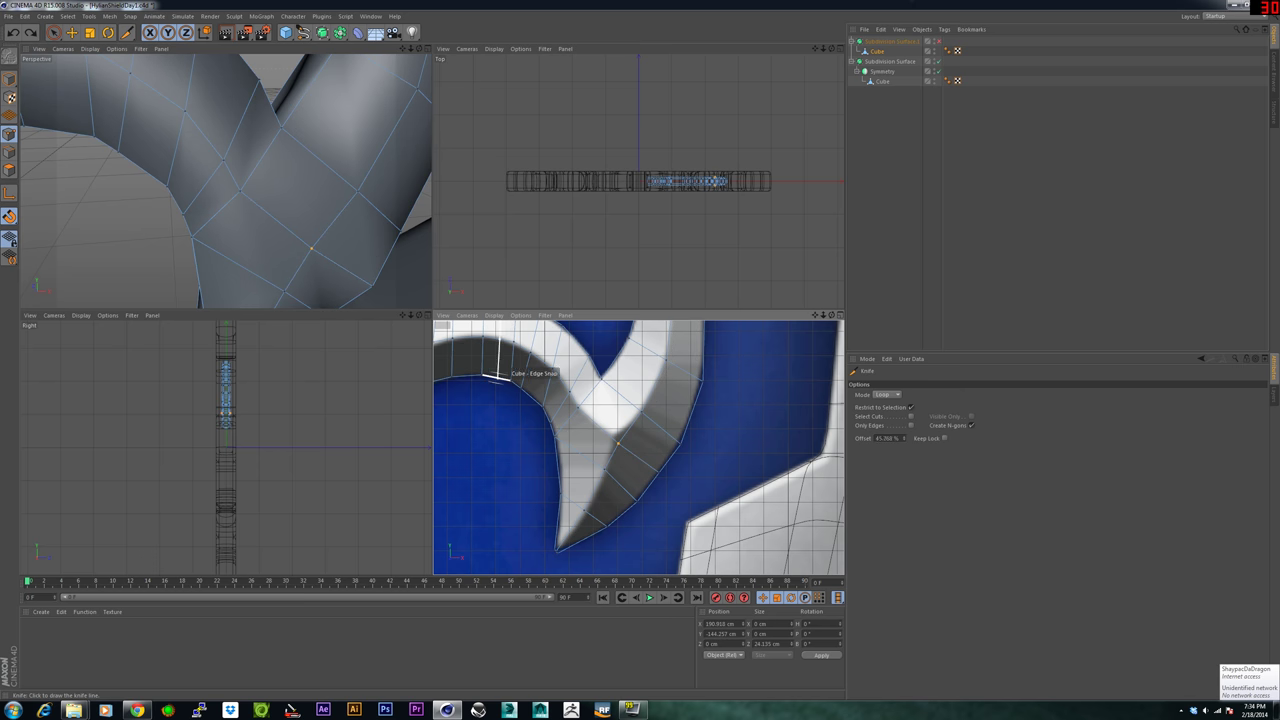
{"action": "key", "text": "ctrl+z"}
{"action": "key", "text": "ctrl+z"}
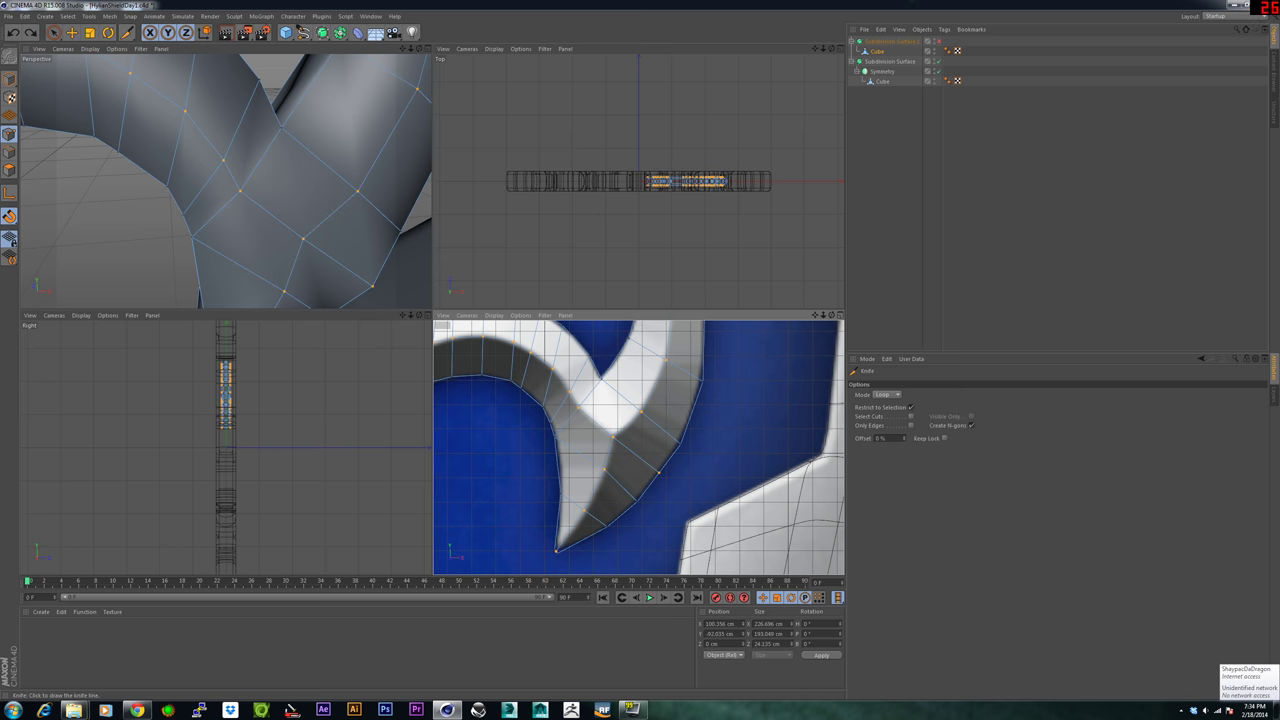
Examine the small curl's pointed tip in the perspective and front views to find where its ridge edges meet.
{"action": "right_click_drag", "start_coordinate": [183, 117], "coordinate": [135, 117], "text": "alt"}
{"action": "middle_click_drag", "start_coordinate": [135, 117], "coordinate": [325, 233], "text": "alt"}
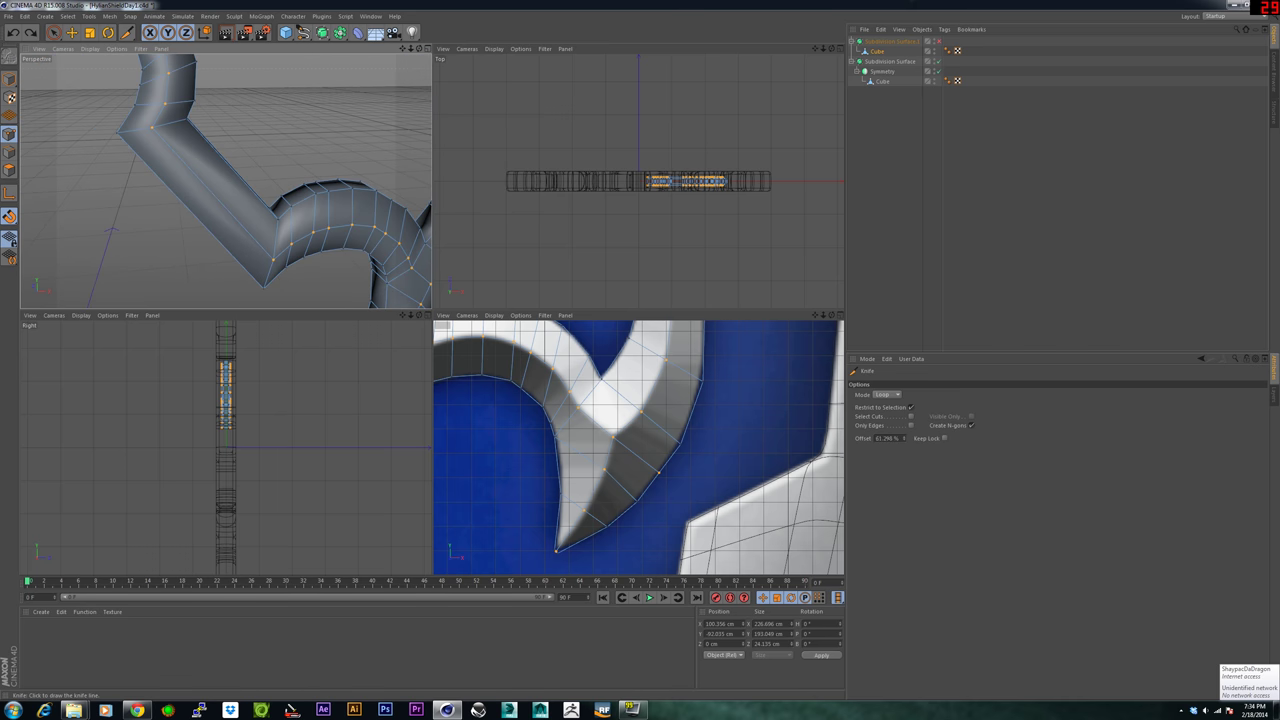
{"action": "middle_click_drag", "start_coordinate": [186, 113], "coordinate": [278, 247], "text": "alt"}
{"action": "scroll", "coordinate": [175, 168], "scroll_direction": "up", "scroll_amount": 4}
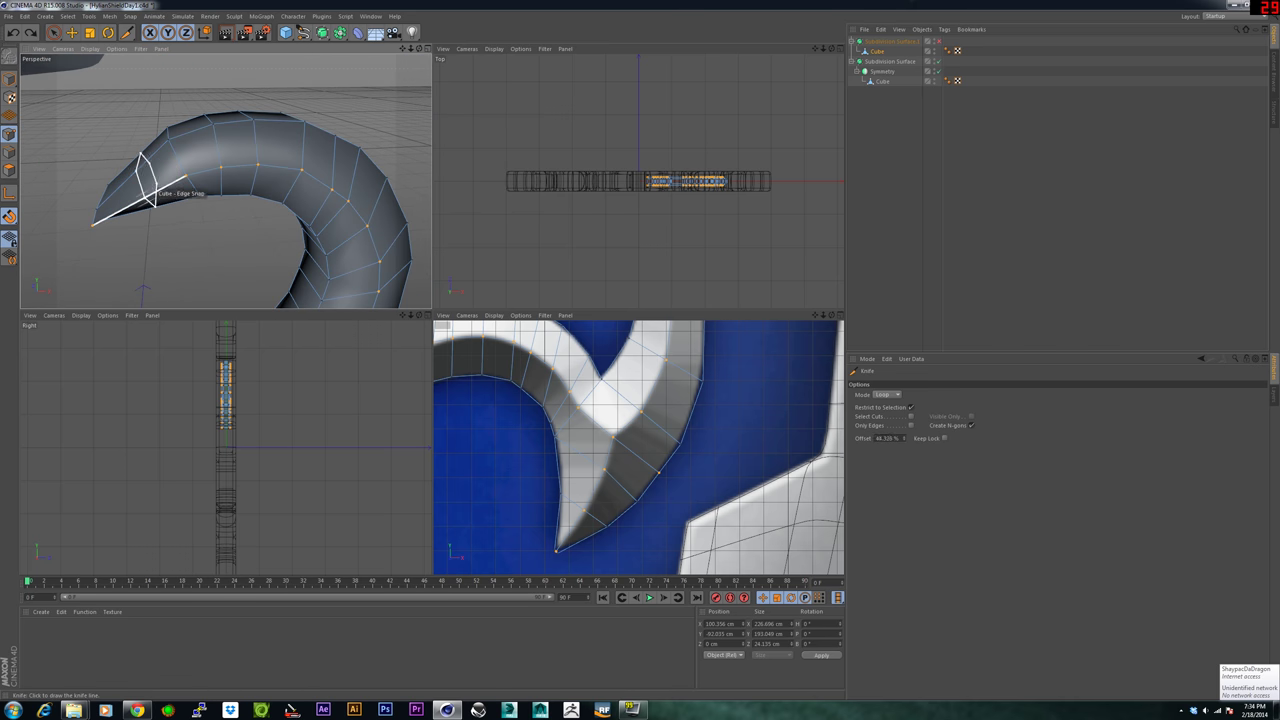
{"action": "middle_click_drag", "start_coordinate": [145, 195], "coordinate": [280, 153], "text": "alt"}
{"action": "scroll", "coordinate": [278, 165], "scroll_direction": "up", "scroll_amount": 3}
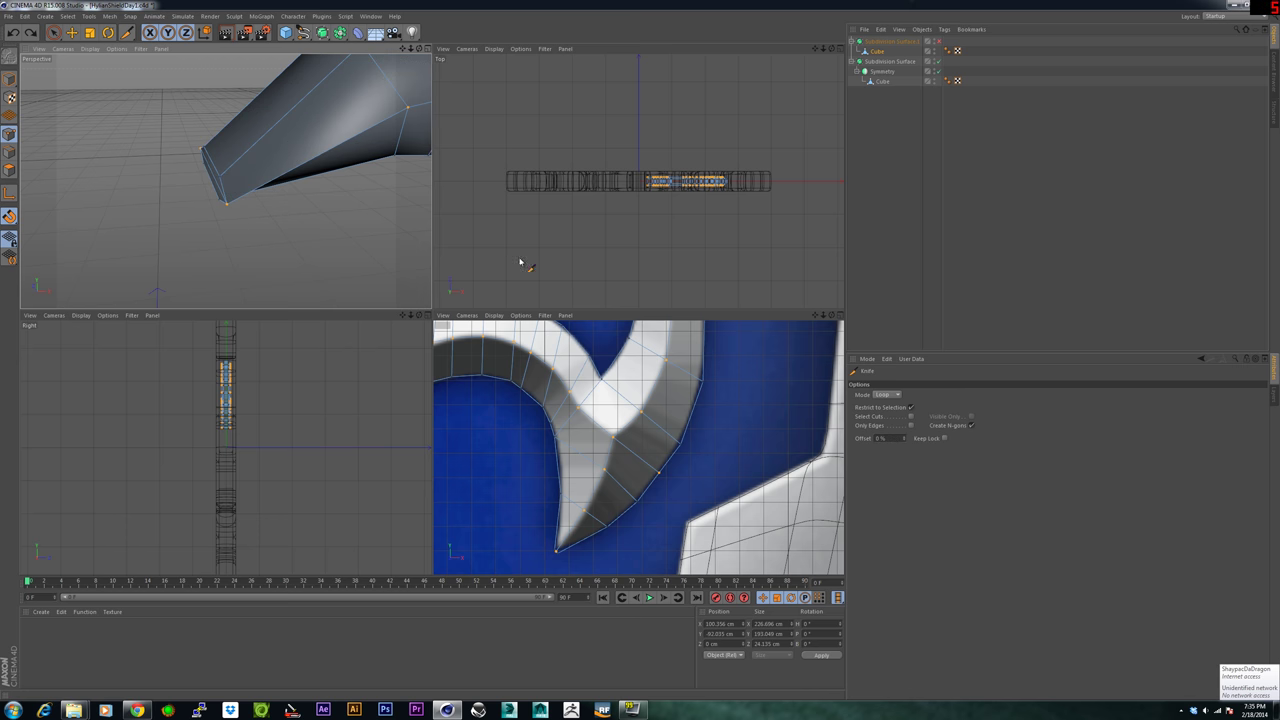
{"action": "middle_click_drag", "start_coordinate": [530, 455], "coordinate": [818, 472], "text": "alt"}
{"action": "scroll", "coordinate": [734, 429], "scroll_direction": "down", "scroll_amount": 1}
{"action": "middle_click_drag", "start_coordinate": [734, 429], "coordinate": [734, 552], "text": "alt"}
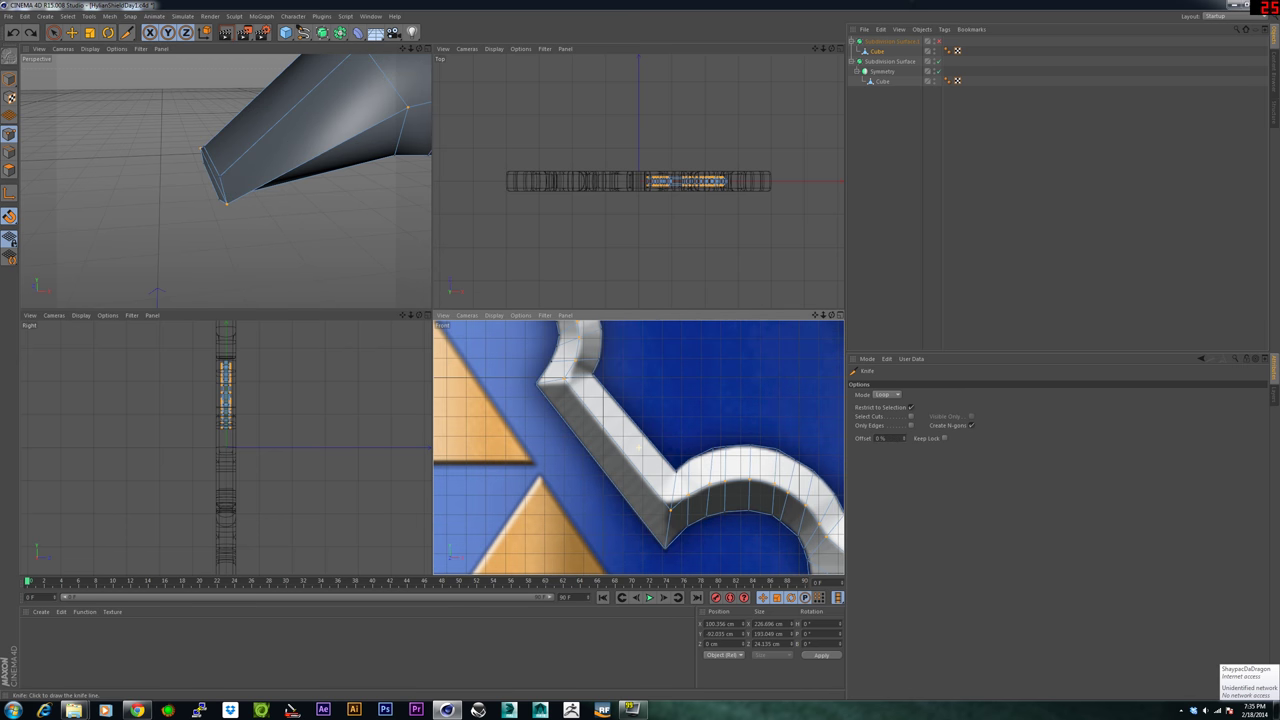
{"action": "middle_click_drag", "start_coordinate": [639, 305], "coordinate": [639, 447], "text": "alt"}
{"action": "scroll", "coordinate": [639, 447], "scroll_direction": "down", "scroll_amount": 1}
{"action": "scroll", "coordinate": [505, 465], "scroll_direction": "up", "scroll_amount": 8}
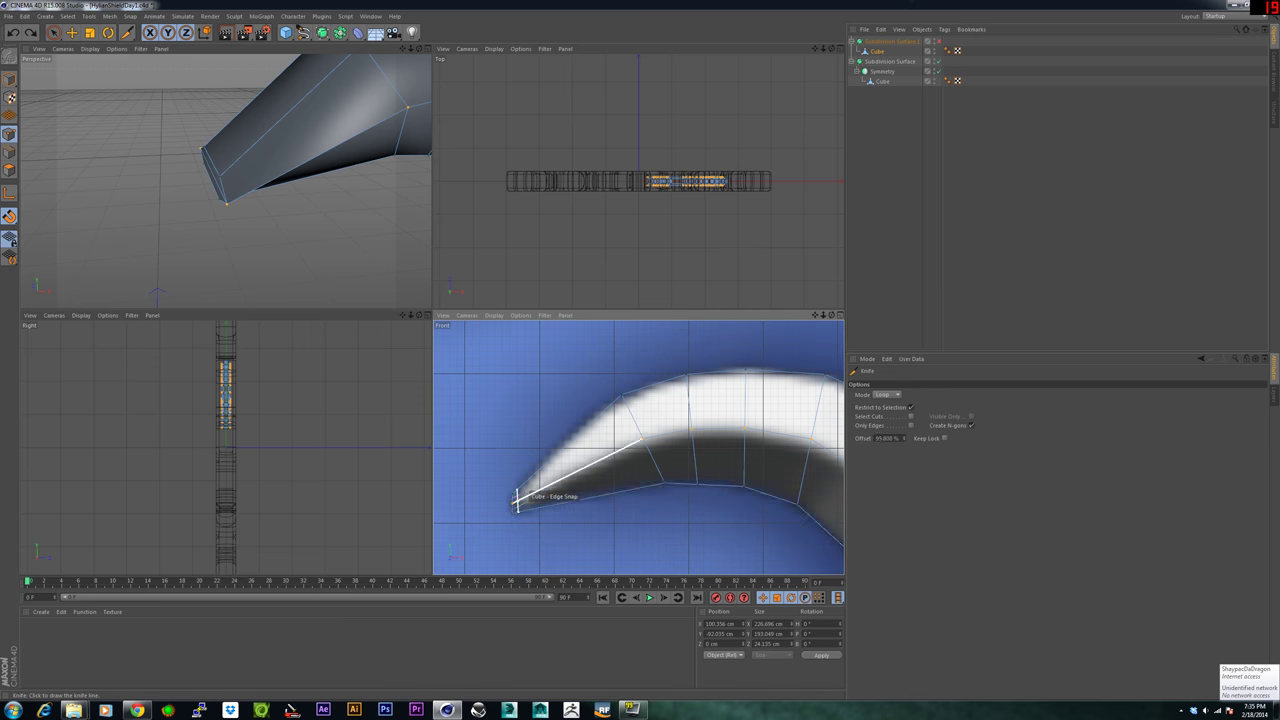
{"action": "scroll", "coordinate": [515, 498], "scroll_direction": "up", "scroll_amount": 3}
{"action": "scroll", "coordinate": [513, 496], "scroll_direction": "up", "scroll_amount": 1}
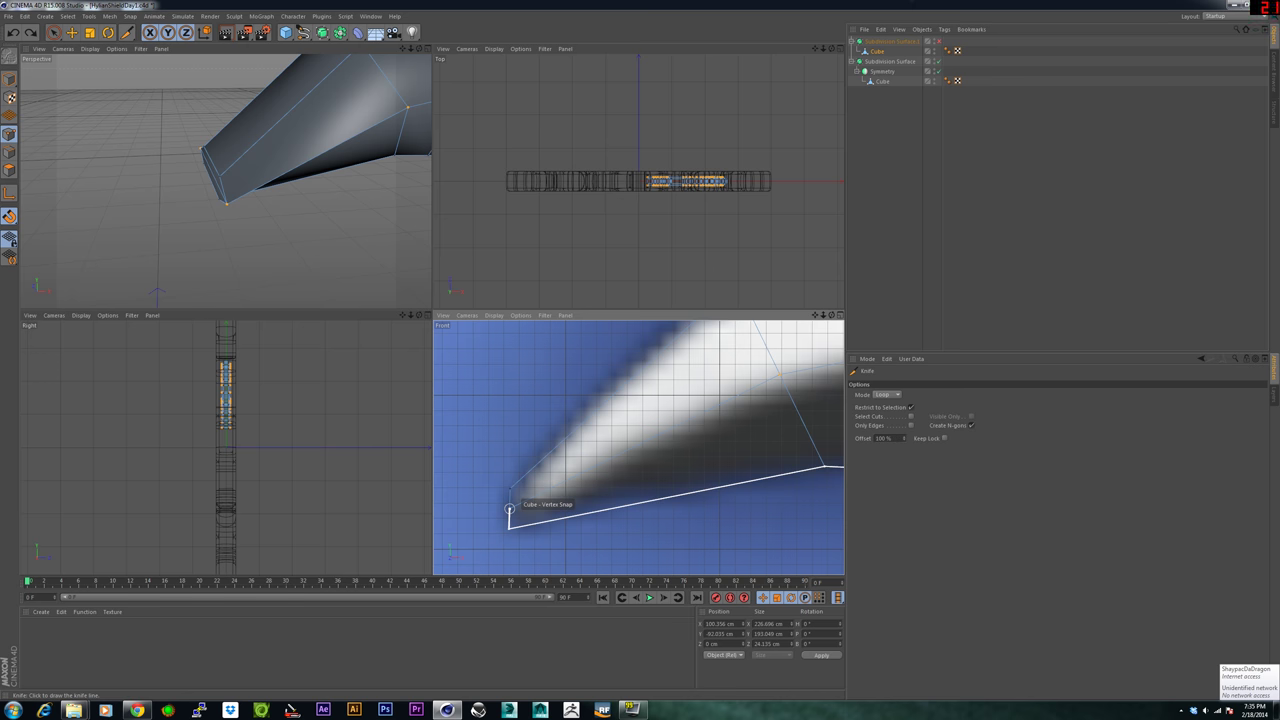
{"action": "scroll", "coordinate": [508, 505], "scroll_direction": "up", "scroll_amount": 4}
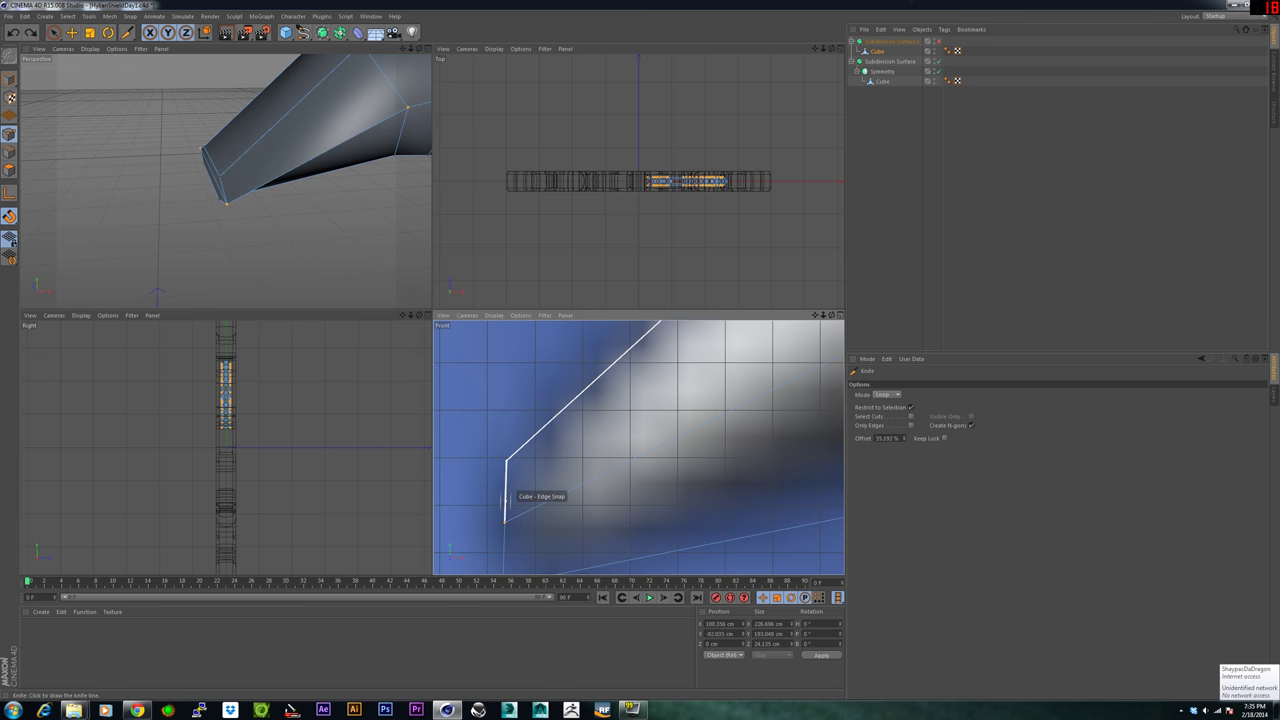
{"action": "scroll", "coordinate": [505, 500], "scroll_direction": "down", "scroll_amount": 4}
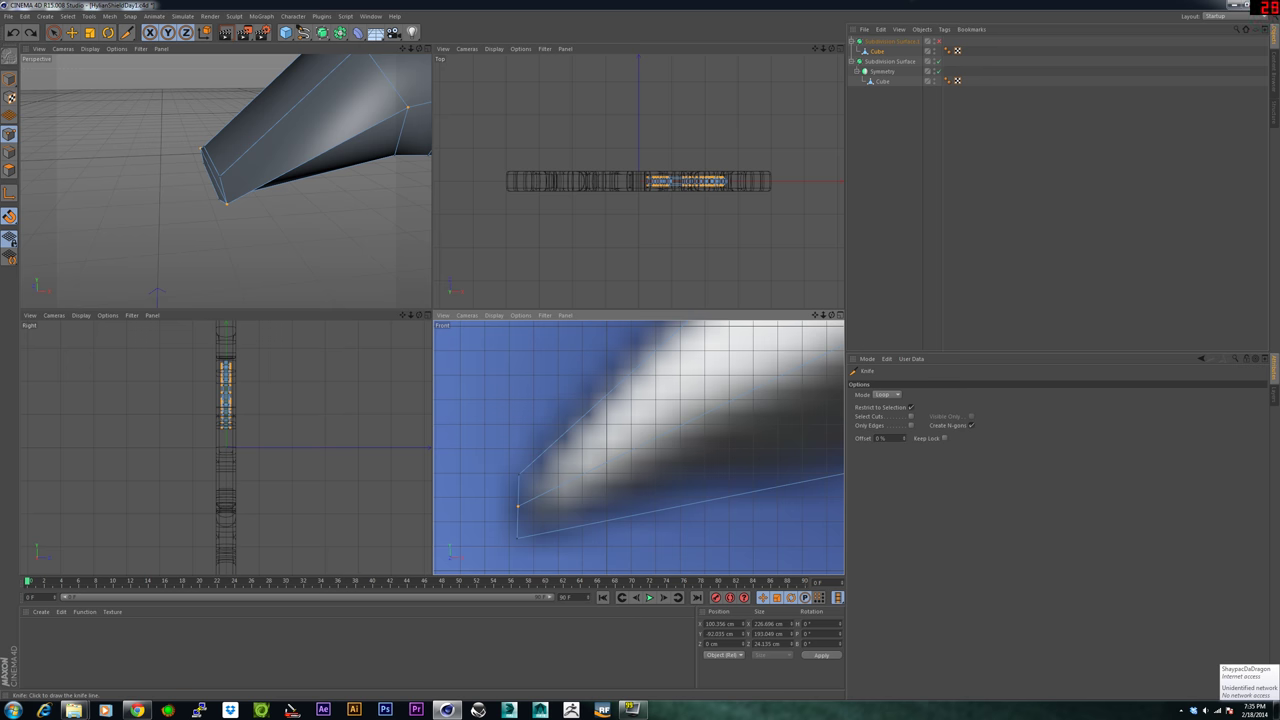
Undo the ridge's last Z scaling and knife one loop cut on each side of the ridge at the small curl's tip.
{"action": "key", "text": "ctrl+z"}
{"action": "key", "text": "ctrl+z"}
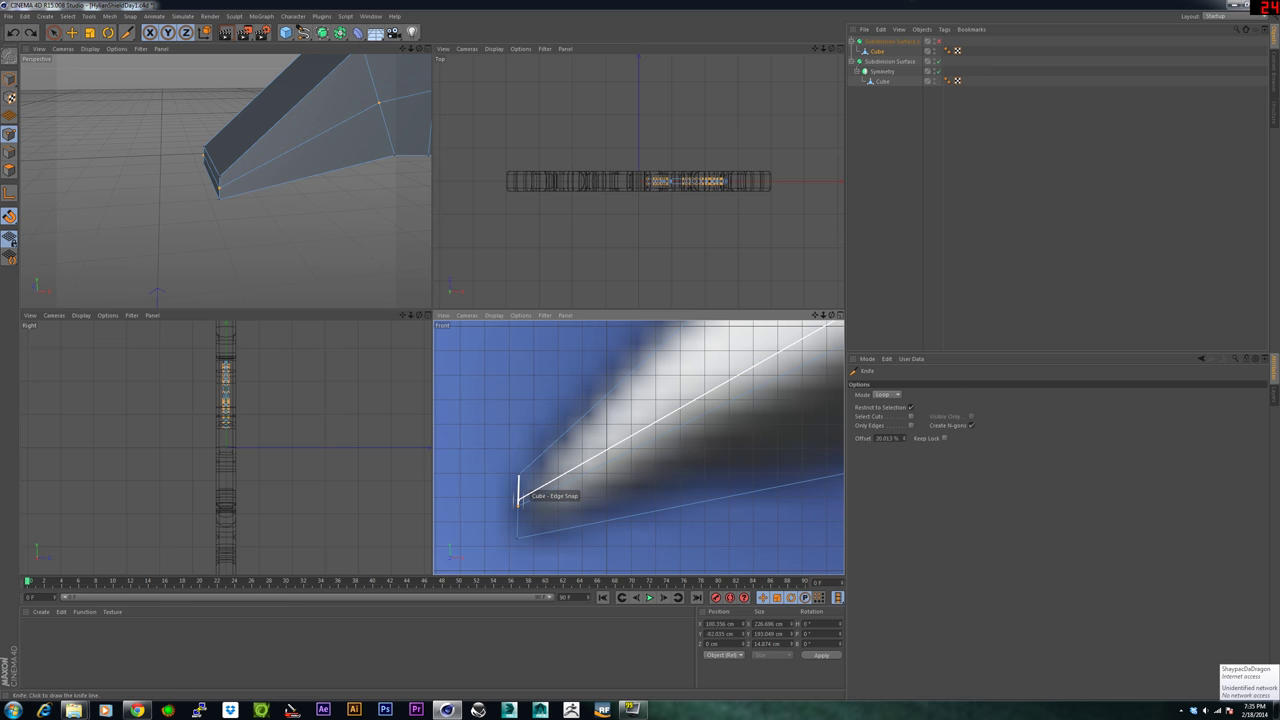
{"action": "scroll", "coordinate": [521, 501], "scroll_direction": "up", "scroll_amount": 2}
{"action": "left_click", "coordinate": [519, 501]}
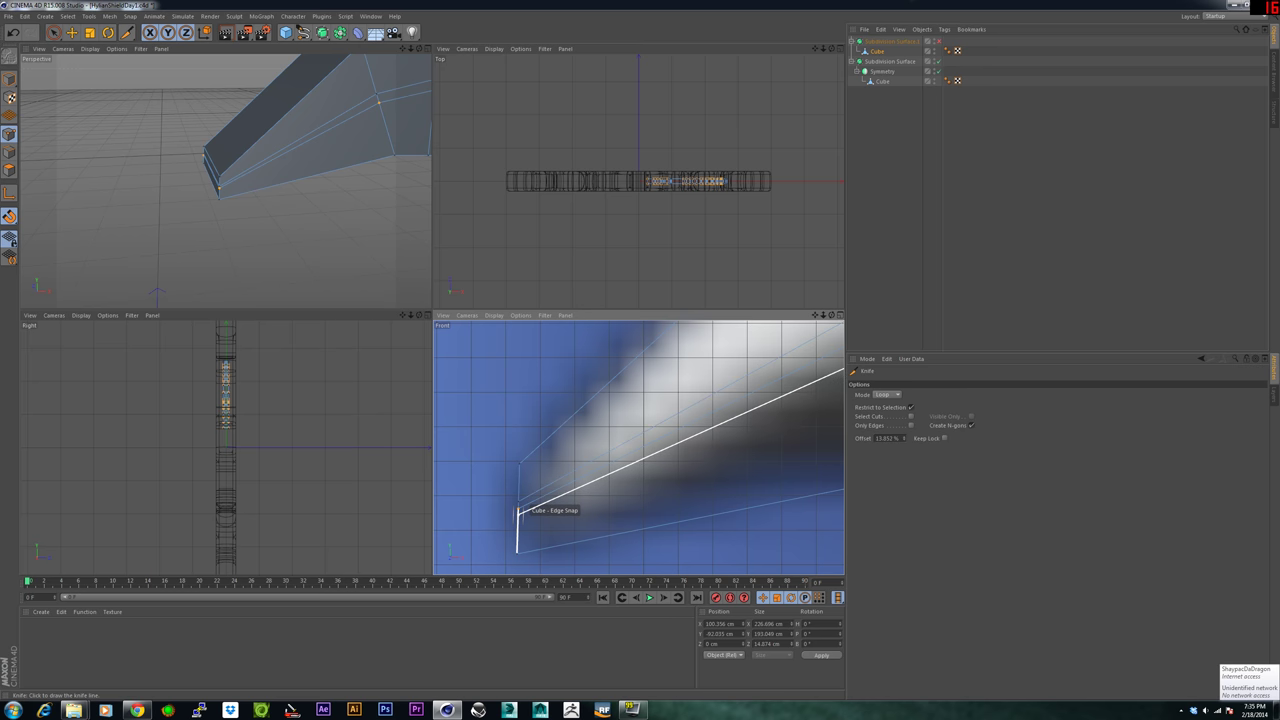
{"action": "left_click", "coordinate": [519, 513]}
{"action": "scroll", "coordinate": [605, 494], "scroll_direction": "down", "scroll_amount": 5}
{"action": "scroll", "coordinate": [606, 493], "scroll_direction": "down", "scroll_amount": 2}
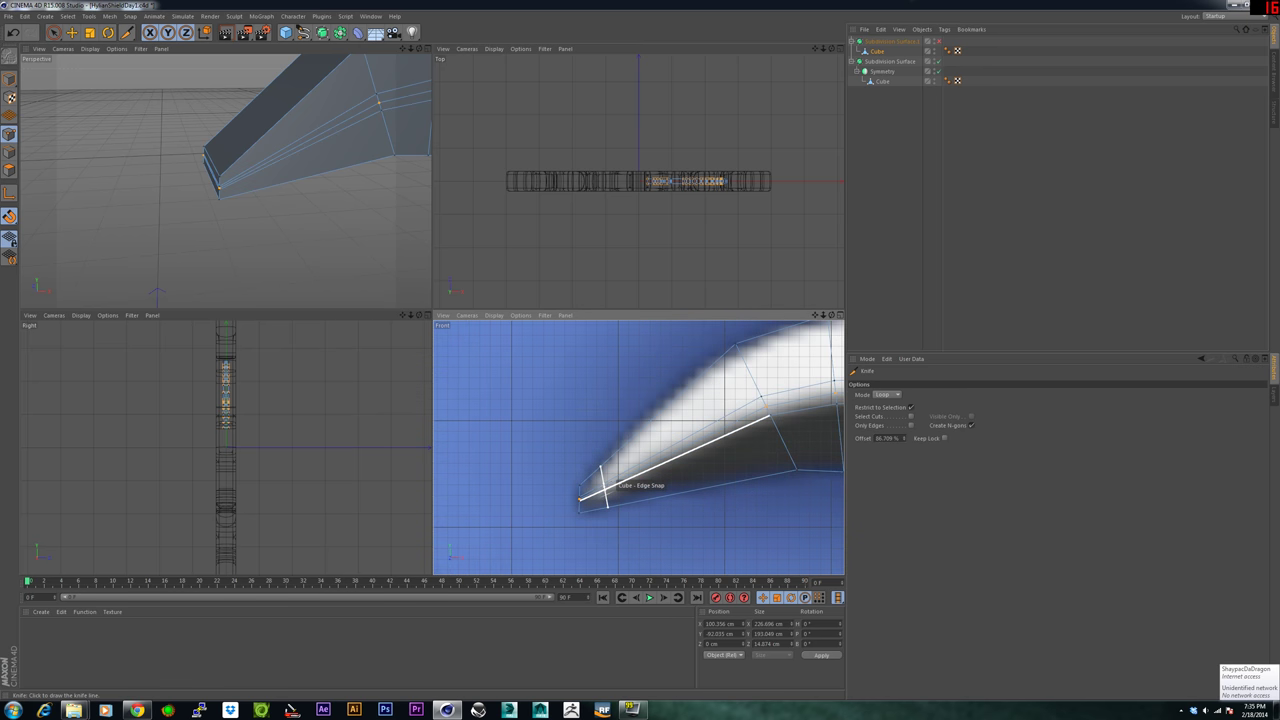
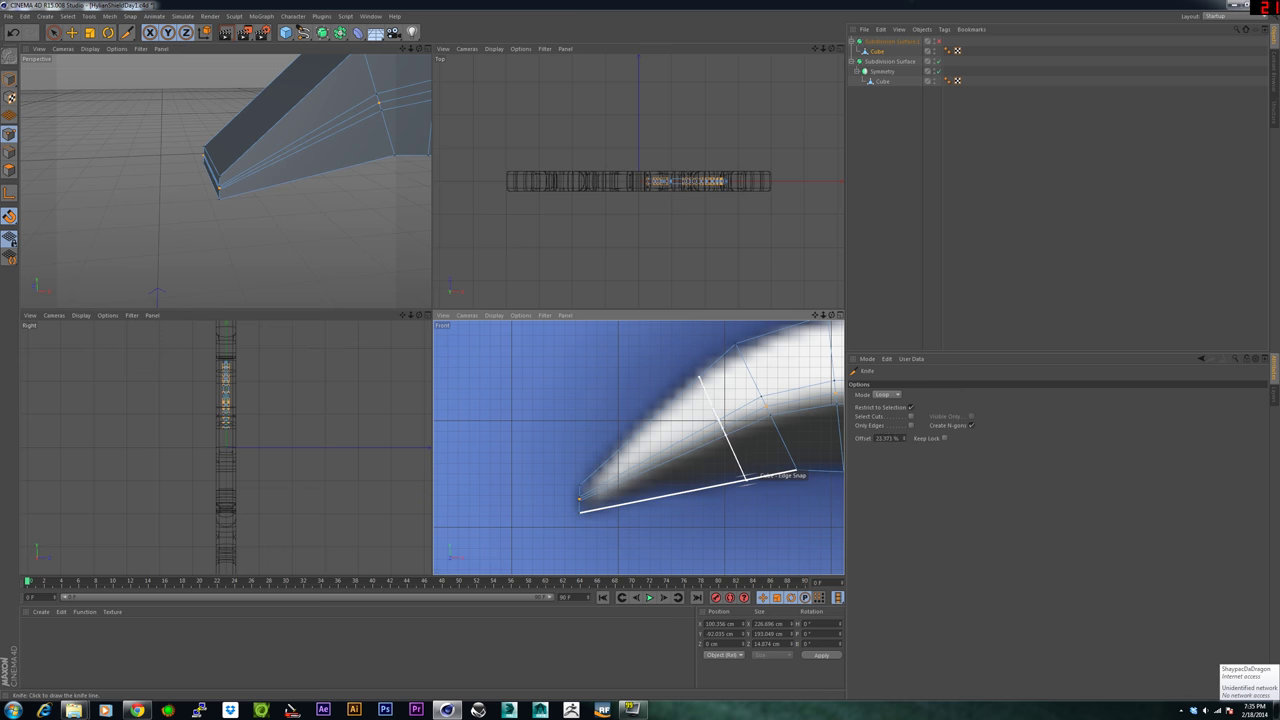
Inspect the ridge's edge loop in edge mode, following it from the small curl down towards the large horn.
{"action": "middle_click_drag", "start_coordinate": [803, 471], "coordinate": [637, 446], "text": "alt"}
{"action": "scroll", "coordinate": [641, 451], "scroll_direction": "down", "scroll_amount": 5}
{"action": "middle_click_drag", "start_coordinate": [716, 456], "coordinate": [638, 448], "text": "alt"}
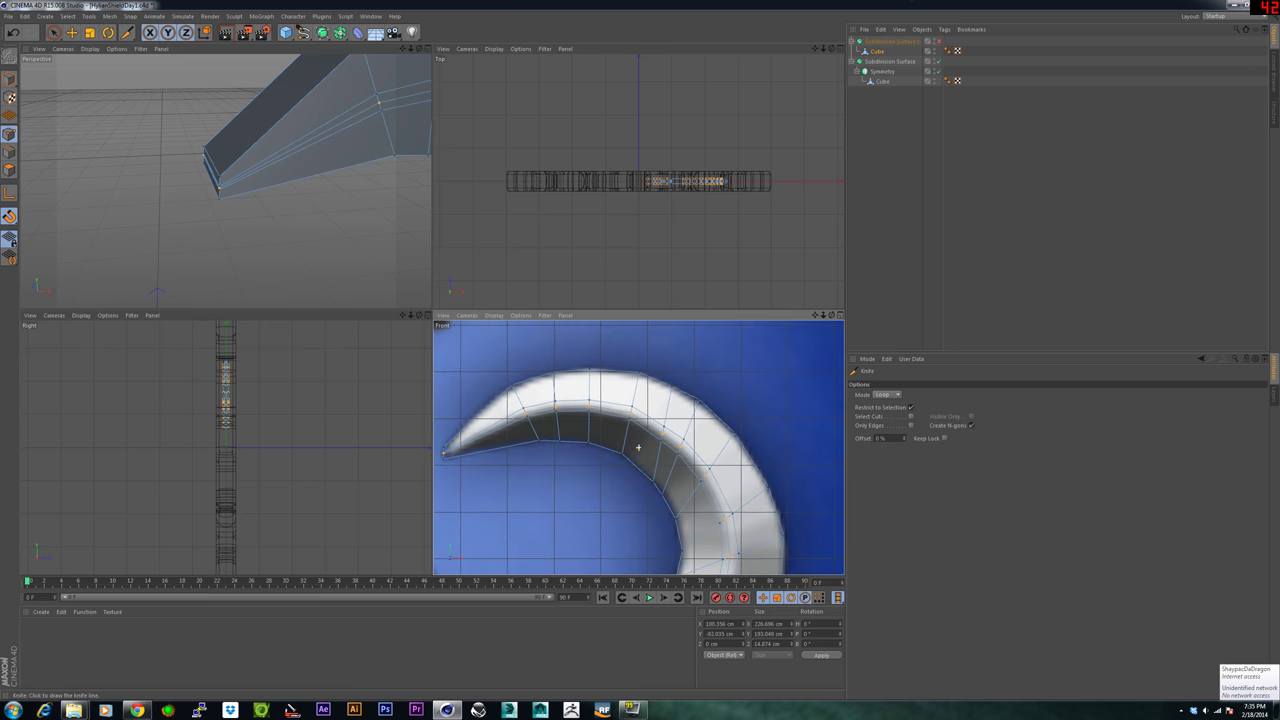
{"action": "left_click", "coordinate": [9, 153]}
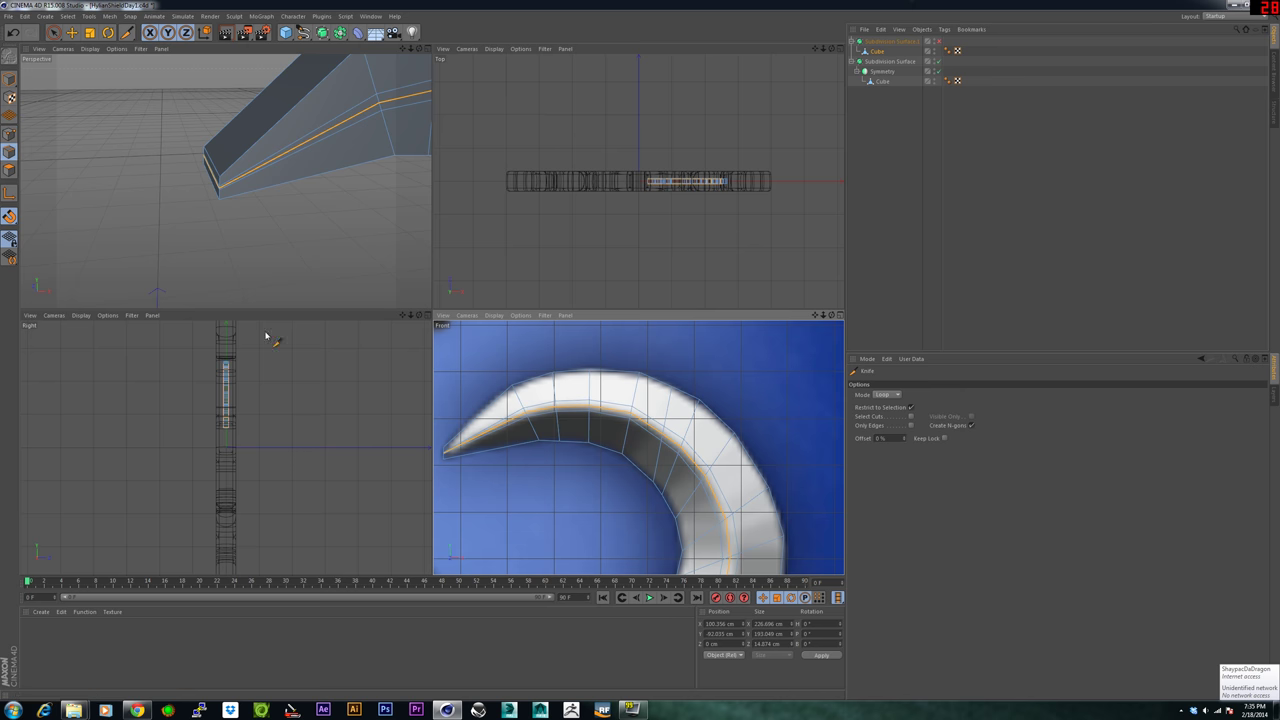
{"action": "middle_click_drag", "start_coordinate": [700, 404], "coordinate": [595, 330], "text": "alt"}
{"action": "scroll", "coordinate": [711, 503], "scroll_direction": "down", "scroll_amount": 3}
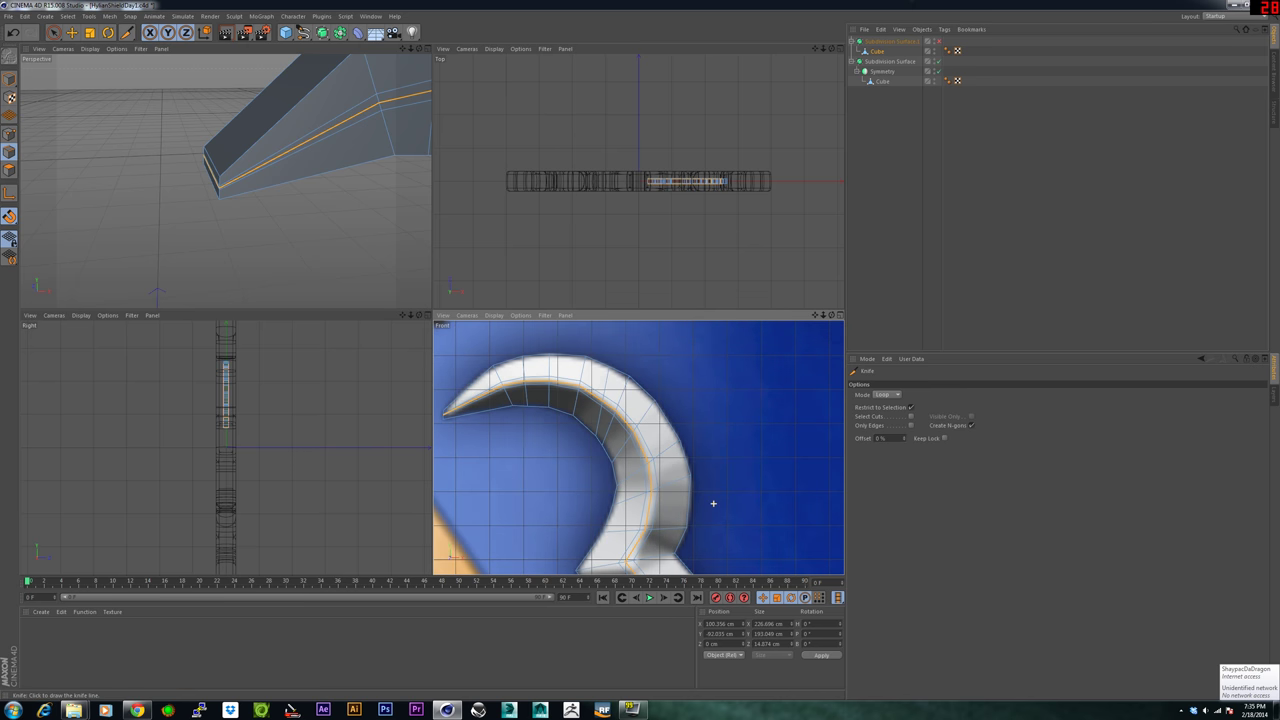
{"action": "middle_click_drag", "start_coordinate": [711, 503], "coordinate": [596, 402], "text": "alt"}
{"action": "middle_click_drag", "start_coordinate": [638, 447], "coordinate": [663, 380], "text": "alt"}
Try to knife another loop cut at the large horn's tip in point mode, and undo the cut.
{"action": "right_click", "coordinate": [606, 473]}
{"action": "left_click", "coordinate": [595, 483]}
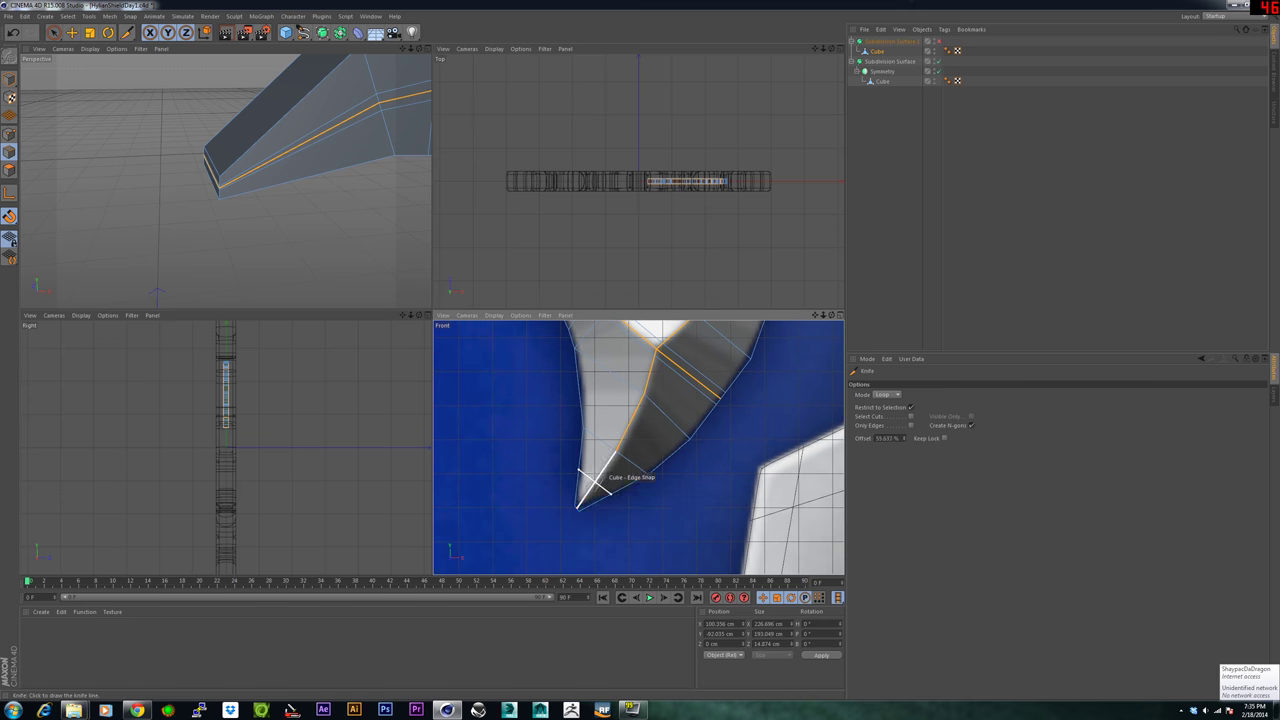
{"action": "scroll", "coordinate": [594, 484], "scroll_direction": "up", "scroll_amount": 6}
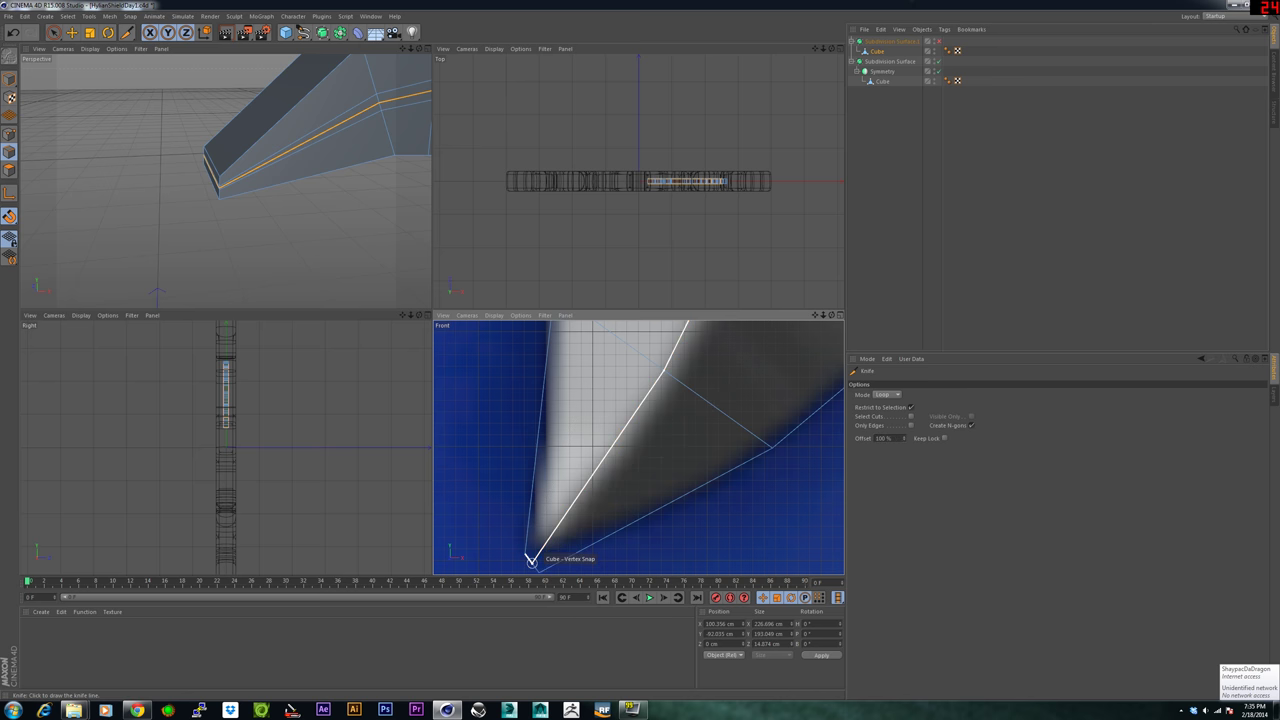
{"action": "left_click", "coordinate": [533, 563]}
{"action": "left_click", "coordinate": [10, 133]}
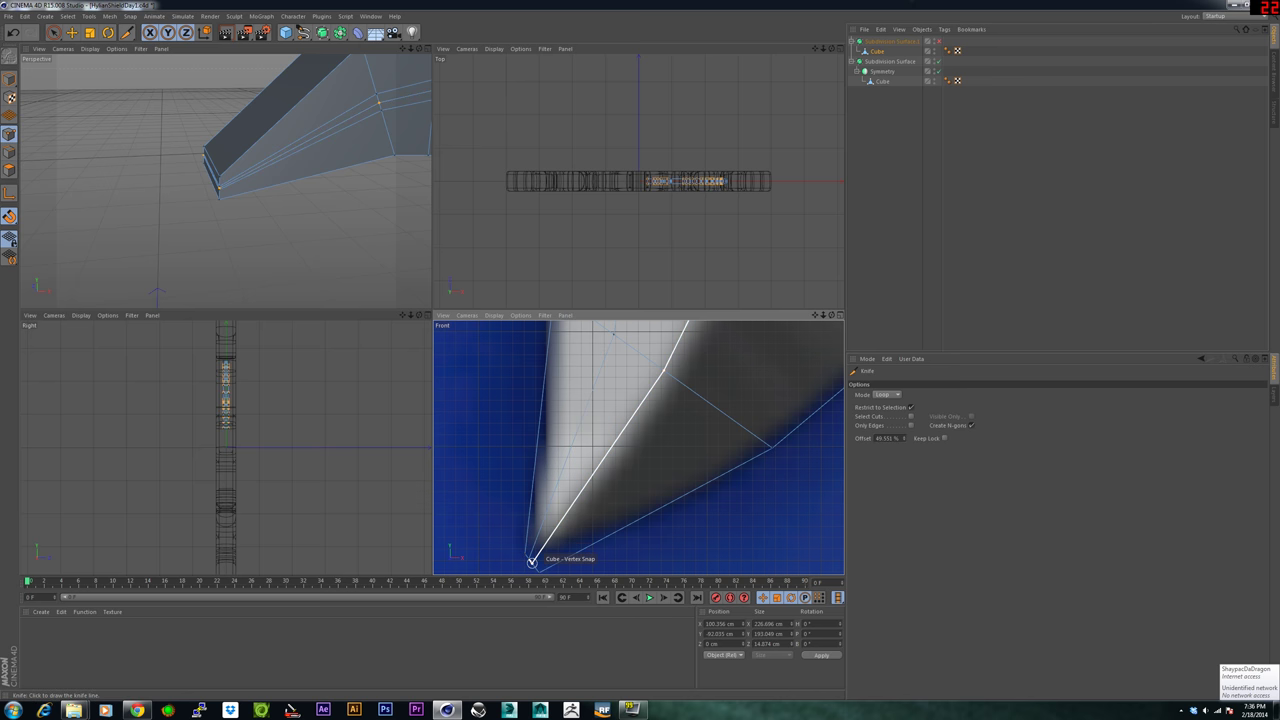
{"action": "scroll", "coordinate": [727, 405], "scroll_direction": "down", "scroll_amount": 10}
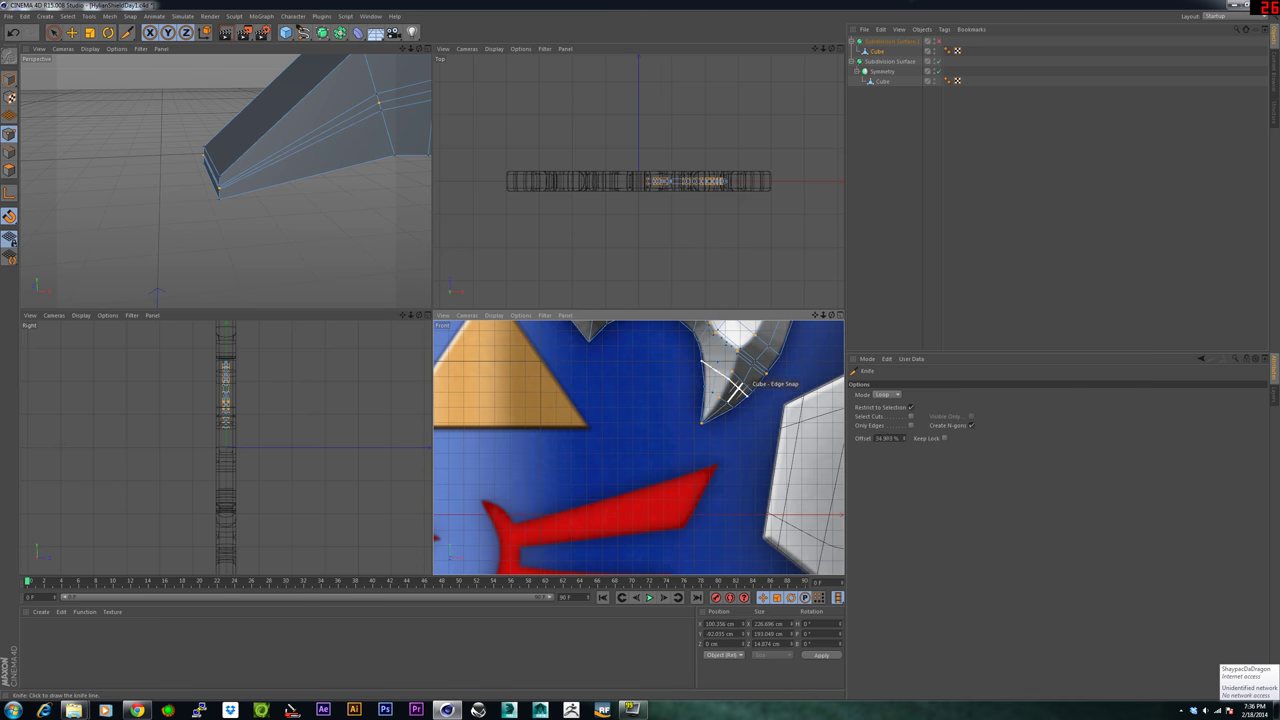
{"action": "scroll", "coordinate": [733, 336], "scroll_direction": "up", "scroll_amount": 8}
{"action": "scroll", "coordinate": [758, 352], "scroll_direction": "up", "scroll_amount": 10}
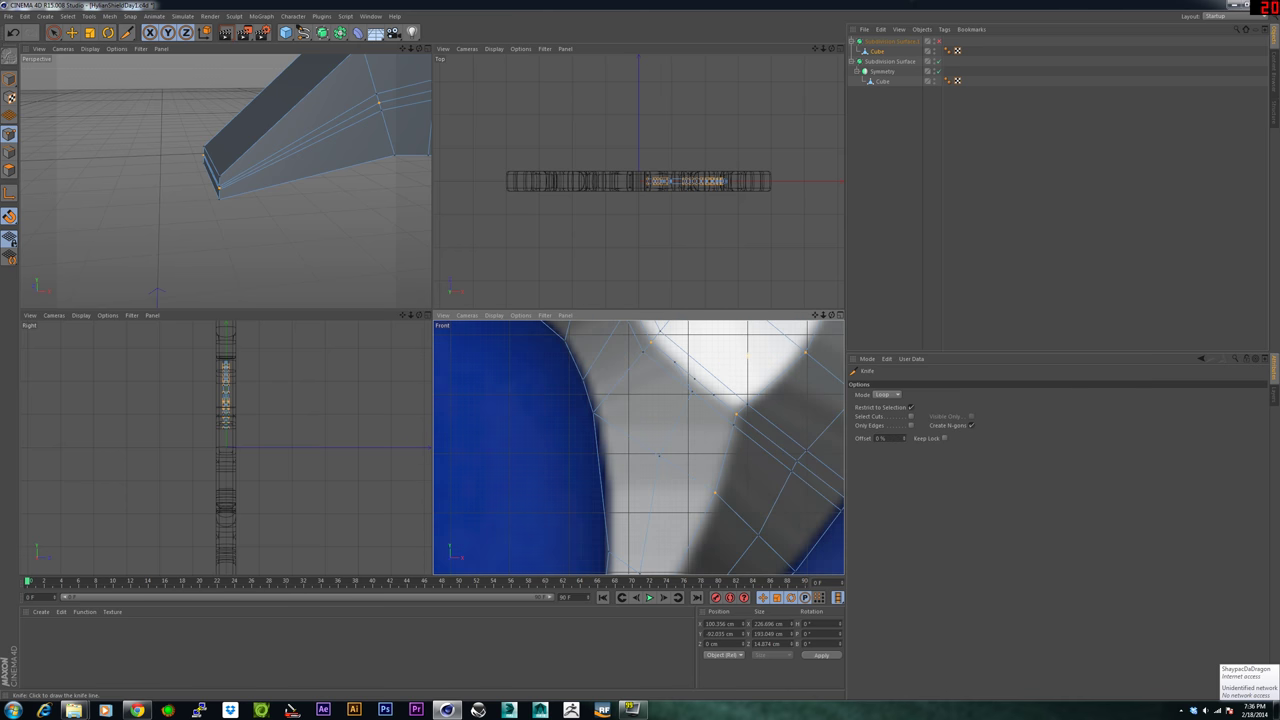
{"action": "scroll", "coordinate": [758, 352], "scroll_direction": "down", "scroll_amount": 5}
{"action": "scroll", "coordinate": [735, 372], "scroll_direction": "down", "scroll_amount": 1}
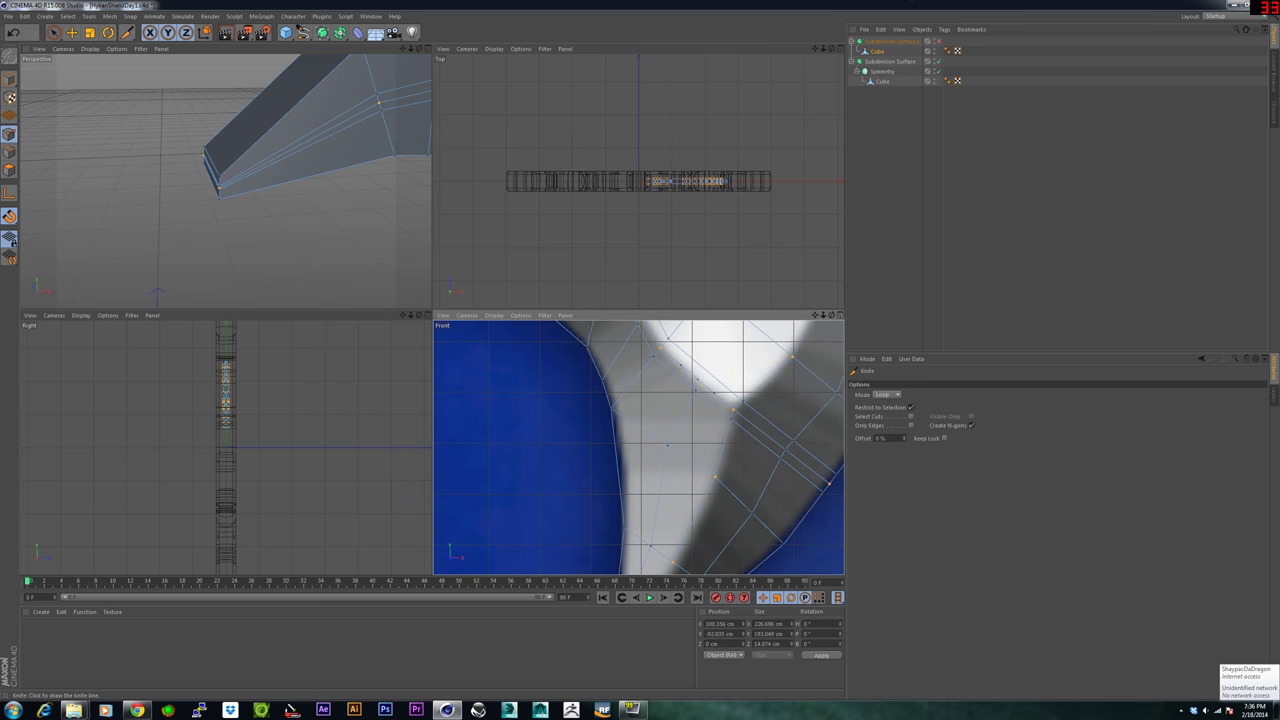
{"action": "key", "text": "ctrl+z"}
Try to optimize the mesh at the stray ridge point beside the white highlight, just above the large horn's junction.
{"action": "middle_click_drag", "start_coordinate": [697, 500], "coordinate": [668, 520], "text": "alt"}
{"action": "scroll", "coordinate": [714, 386], "scroll_direction": "down", "scroll_amount": 1}
{"action": "scroll", "coordinate": [637, 447], "scroll_direction": "up", "scroll_amount": 4}
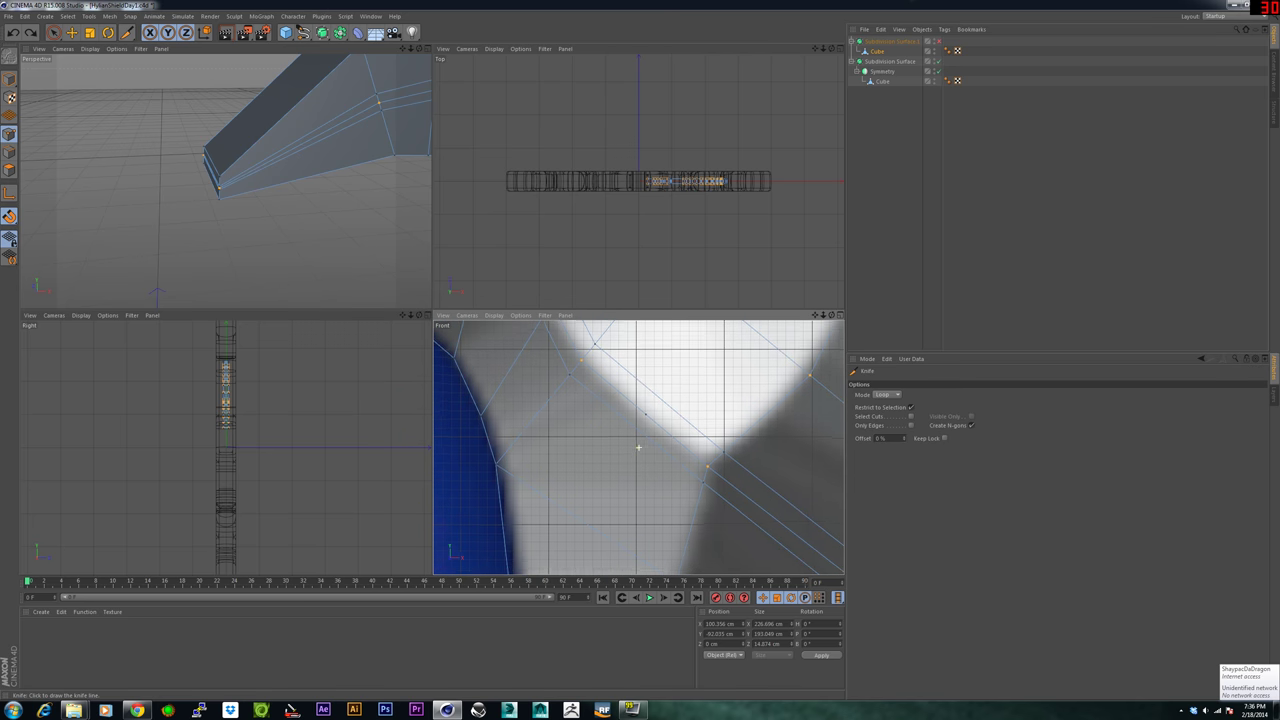
{"action": "key", "text": "space"}
{"action": "left_click", "coordinate": [644, 415]}
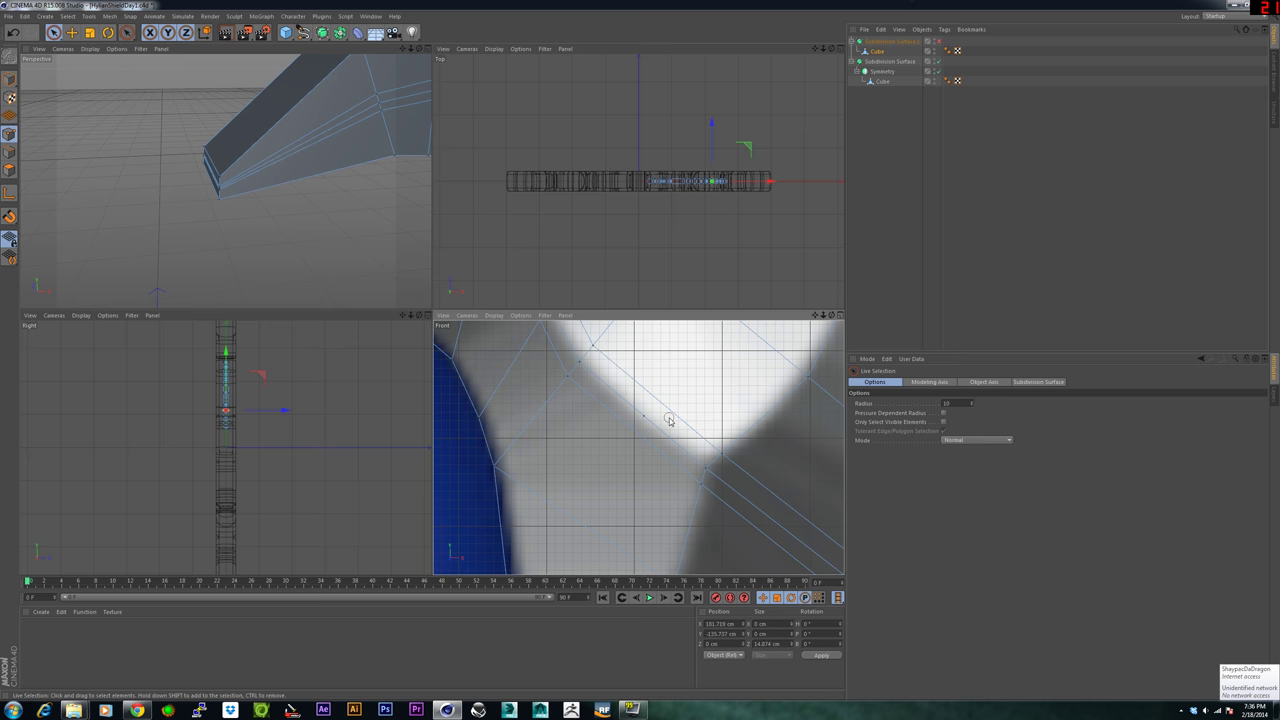
{"action": "left_click", "coordinate": [643, 418]}
{"action": "mouse_move", "coordinate": [673, 418]}
{"action": "left_mouse_down"}
{"action": "mouse_move", "coordinate": [710, 418]}
{"action": "mouse_move", "coordinate": [674, 420]}
{"action": "left_mouse_up"}
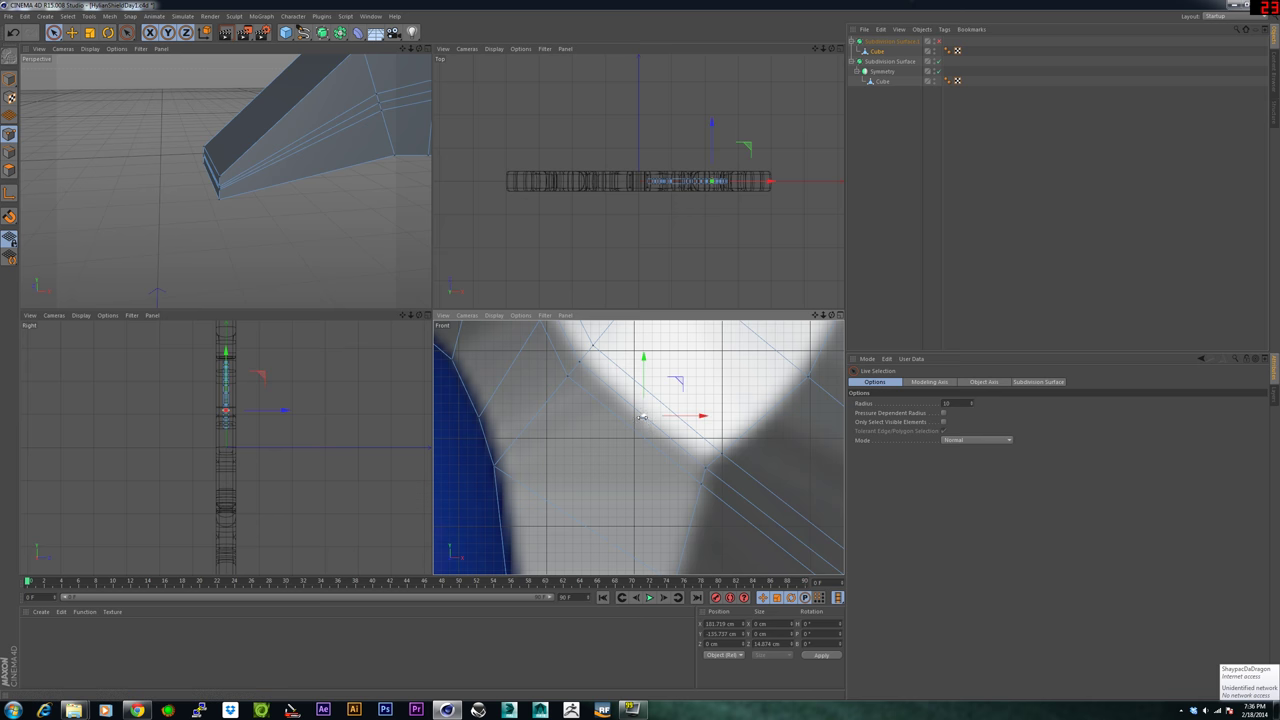
{"action": "right_click", "coordinate": [630, 439]}
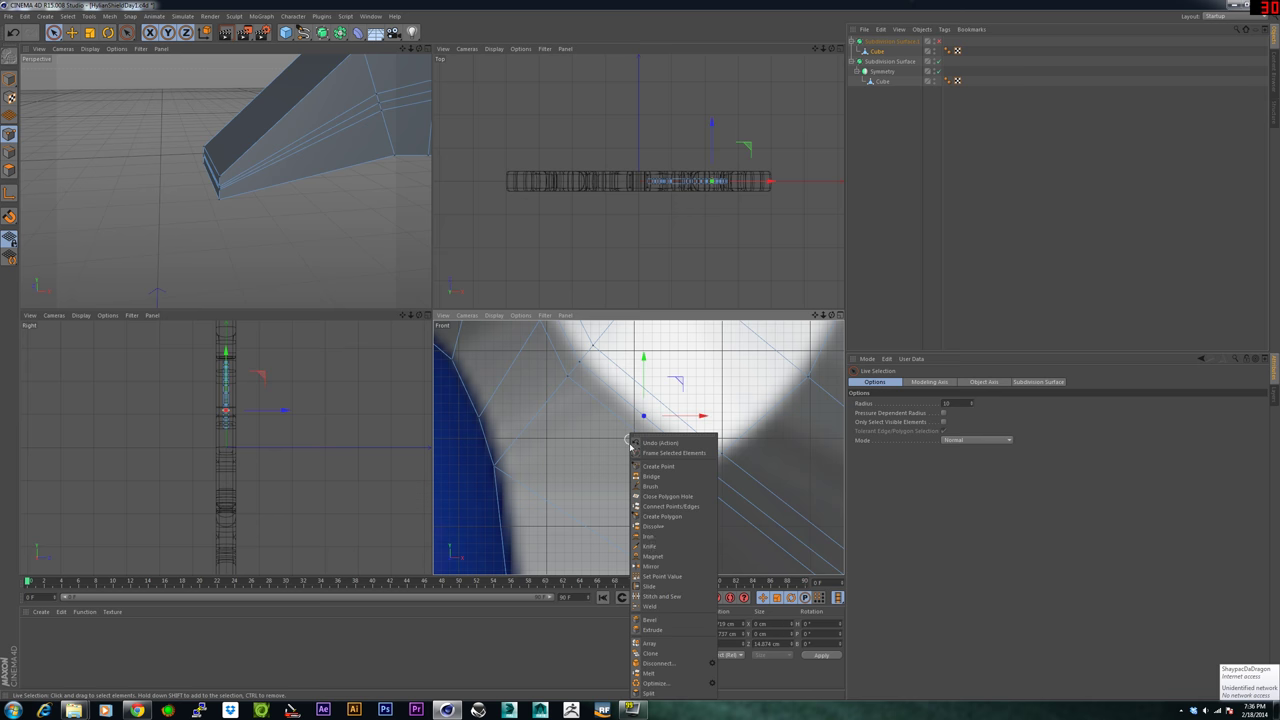
{"action": "left_click", "coordinate": [659, 675]}
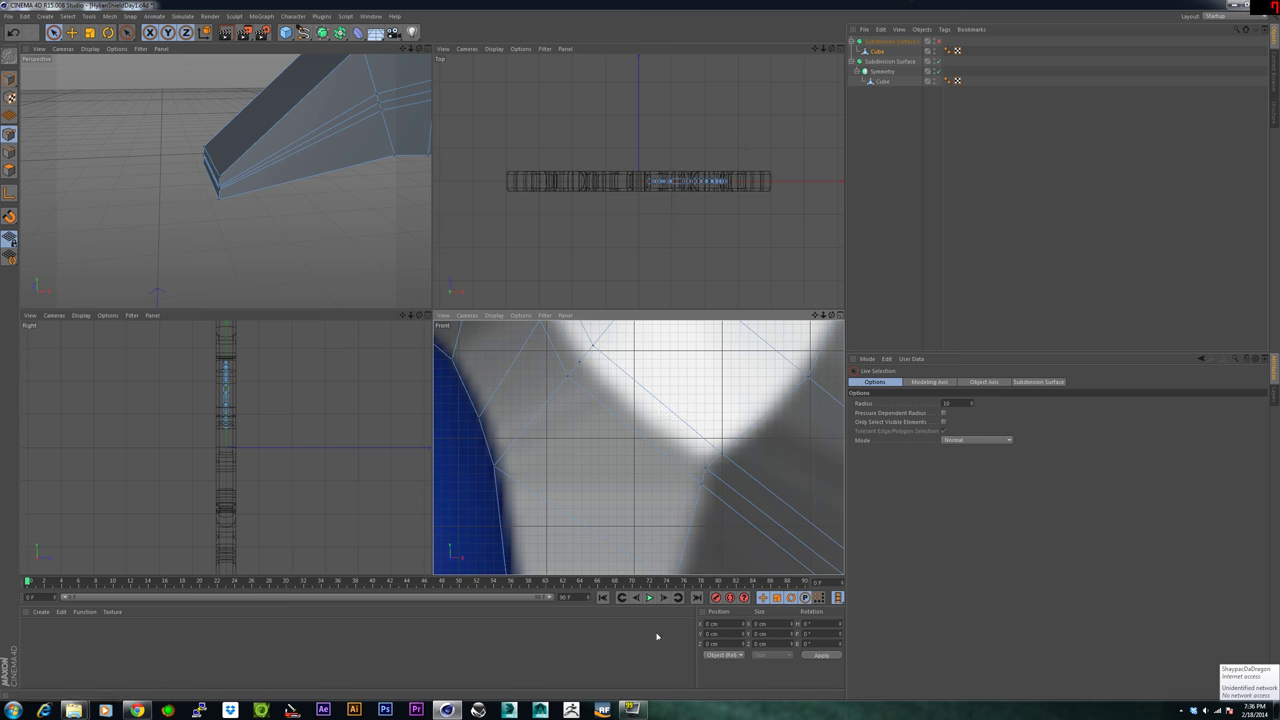
Undo the Optimize and the point selections made at the horn's junction.
{"action": "left_click", "coordinate": [659, 416]}
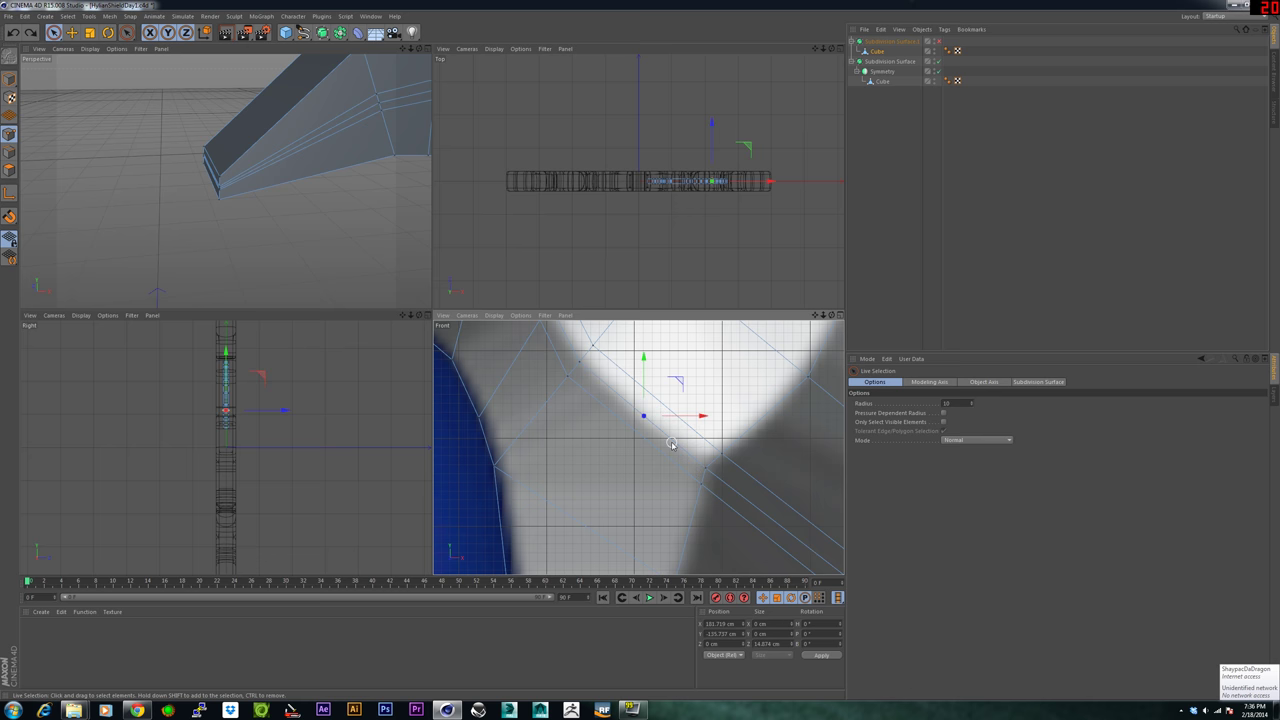
{"action": "scroll", "coordinate": [685, 445], "scroll_direction": "down", "scroll_amount": 6}
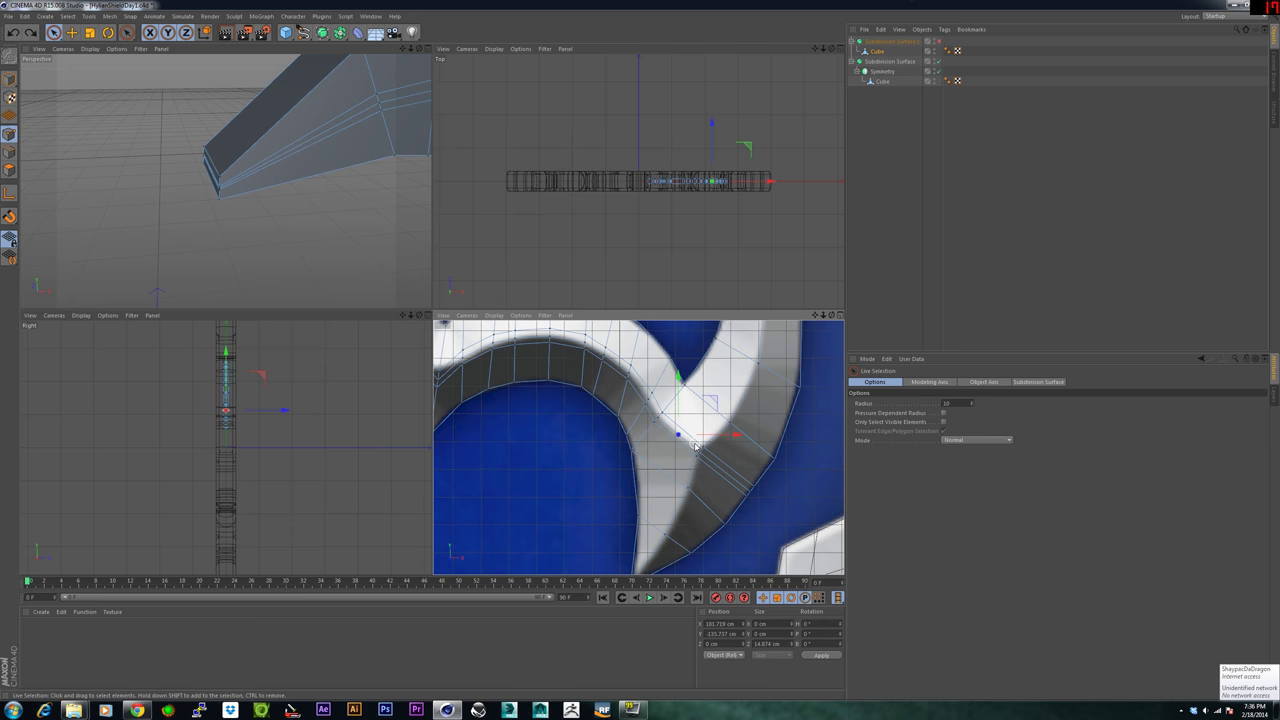
{"action": "scroll", "coordinate": [695, 446], "scroll_direction": "up", "scroll_amount": 5}
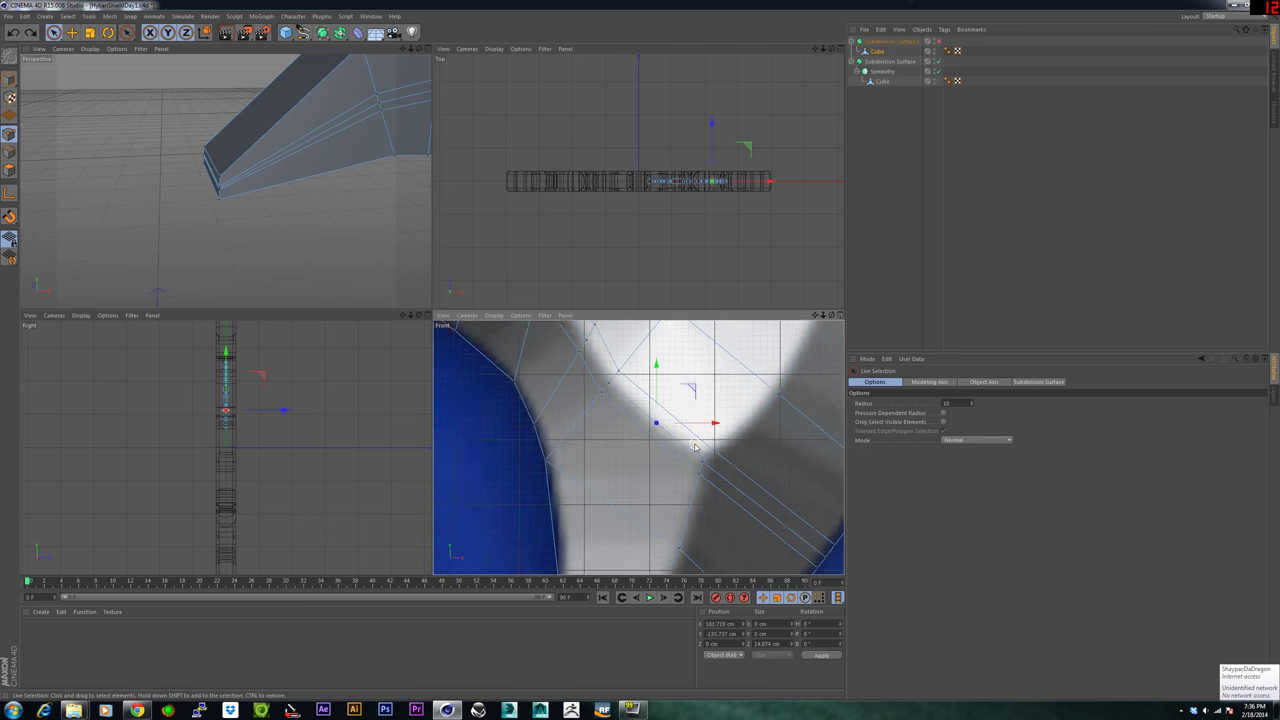
{"action": "left_click", "coordinate": [804, 464]}
{"action": "key", "text": "ctrl+z"}
{"action": "key", "text": "ctrl+z"}
{"action": "key", "text": "ctrl+z"}
{"action": "key", "text": "ctrl+z"}
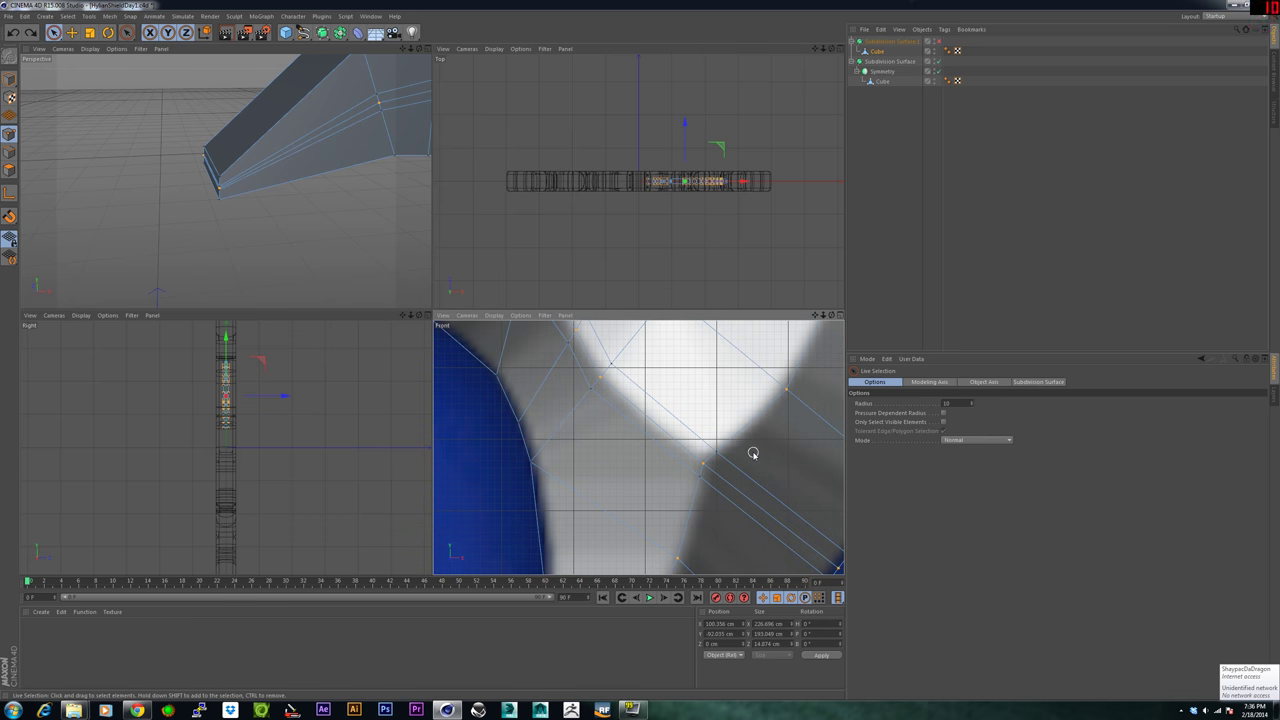
Examine where Knife loop cuts would run at the large horn's lower tip in the front view.
{"action": "scroll", "coordinate": [753, 453], "scroll_direction": "down", "scroll_amount": 4}
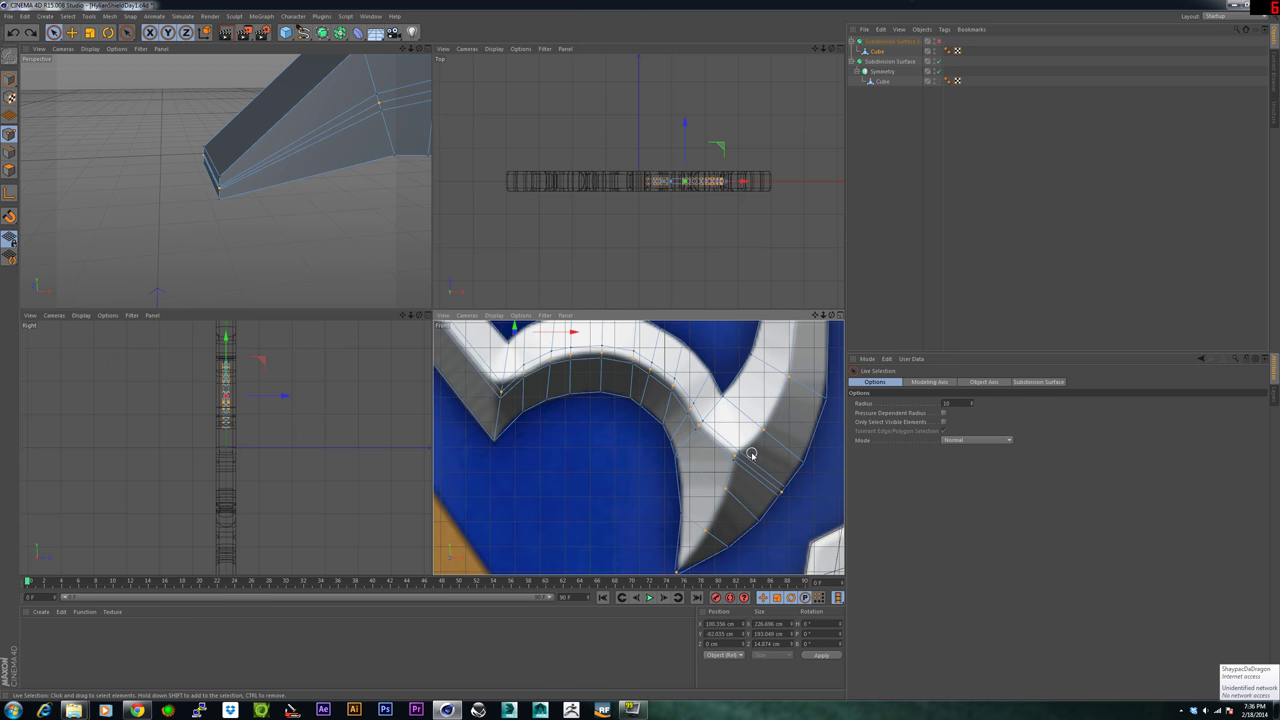
{"action": "scroll", "coordinate": [751, 453], "scroll_direction": "up", "scroll_amount": 3}
{"action": "middle_click_drag", "start_coordinate": [737, 465], "coordinate": [690, 397], "text": "alt"}
{"action": "key", "text": "k"}
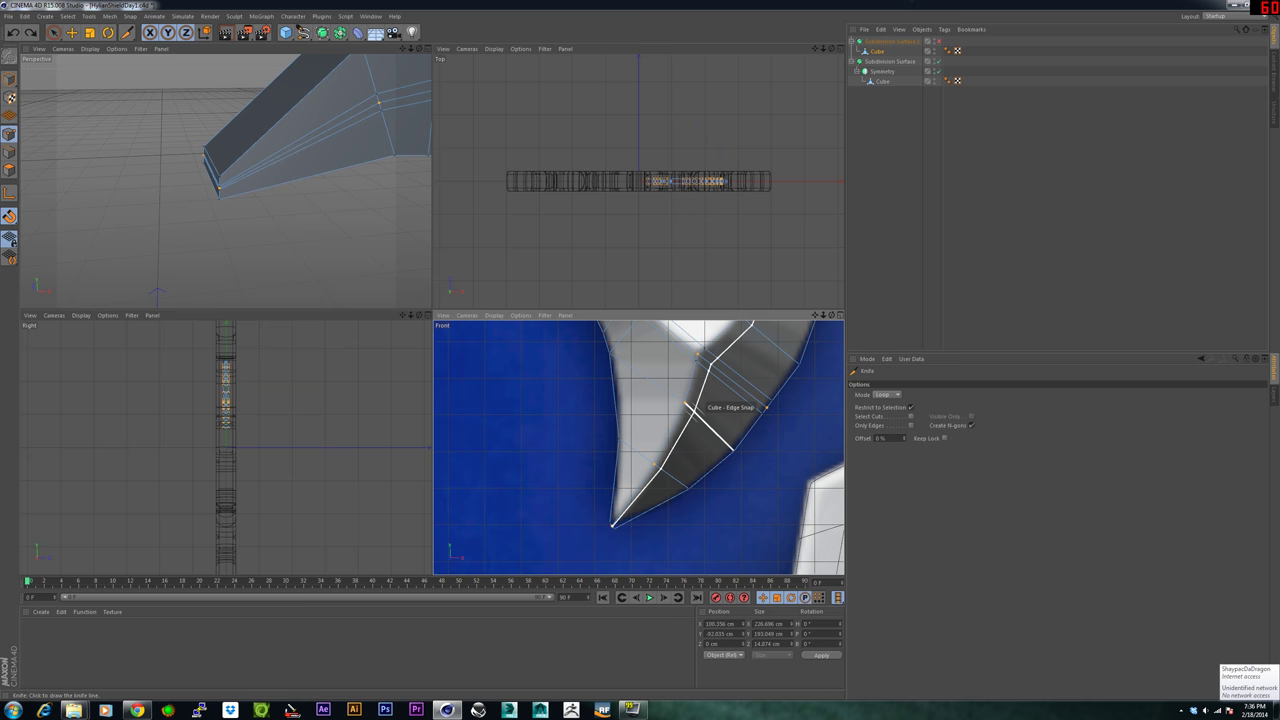
{"action": "scroll", "coordinate": [629, 527], "scroll_direction": "up", "scroll_amount": 5}
{"action": "middle_click_drag", "start_coordinate": [628, 528], "coordinate": [556, 513], "text": "alt"}
{"action": "scroll", "coordinate": [556, 513], "scroll_direction": "up", "scroll_amount": 2}
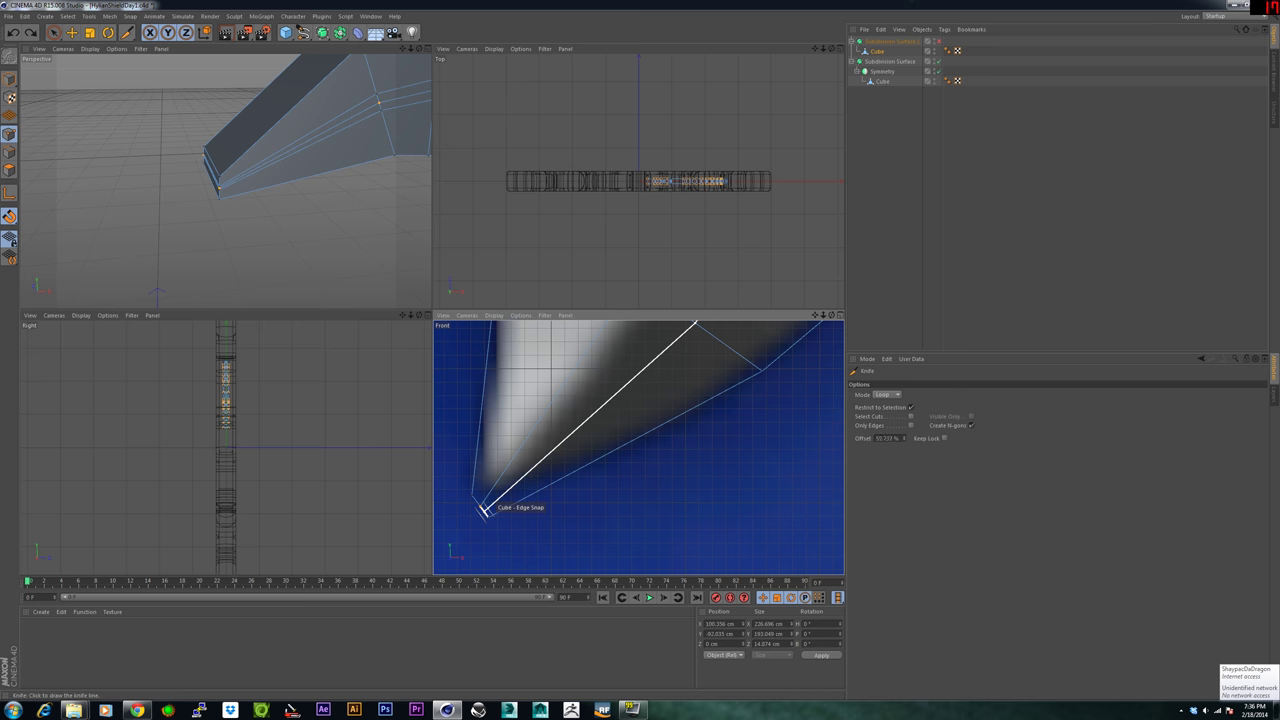
{"action": "scroll", "coordinate": [625, 397], "scroll_direction": "down", "scroll_amount": 6}
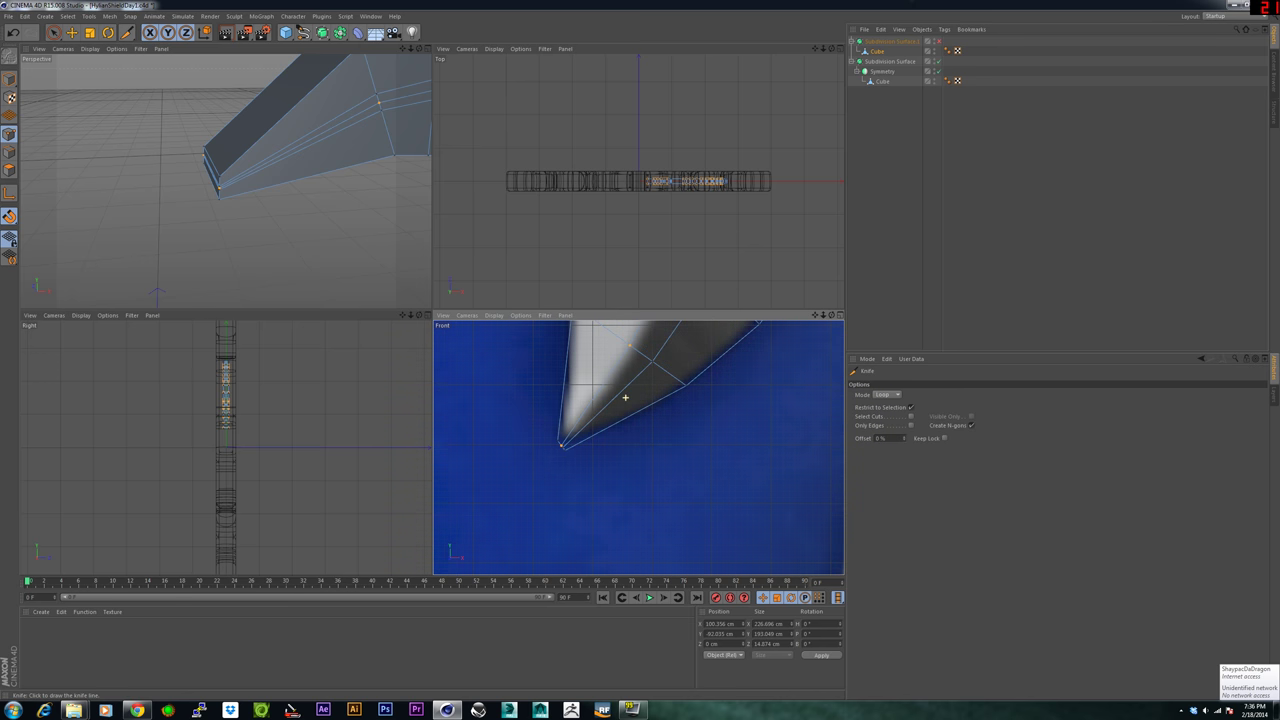
{"action": "middle_click_drag", "start_coordinate": [623, 390], "coordinate": [629, 456], "text": "alt"}
{"action": "scroll", "coordinate": [566, 509], "scroll_direction": "up", "scroll_amount": 6}
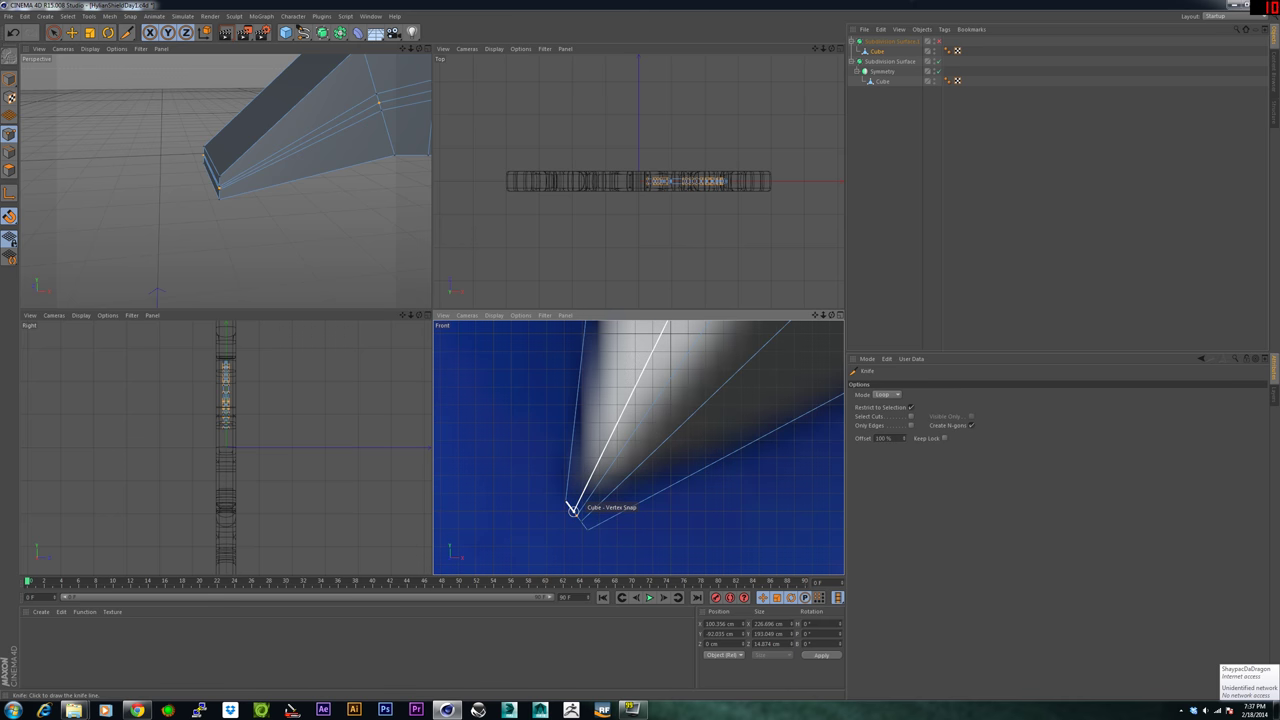
{"action": "scroll", "coordinate": [666, 406], "scroll_direction": "down", "scroll_amount": 4}
{"action": "middle_click_drag", "start_coordinate": [662, 402], "coordinate": [627, 530], "text": "alt"}
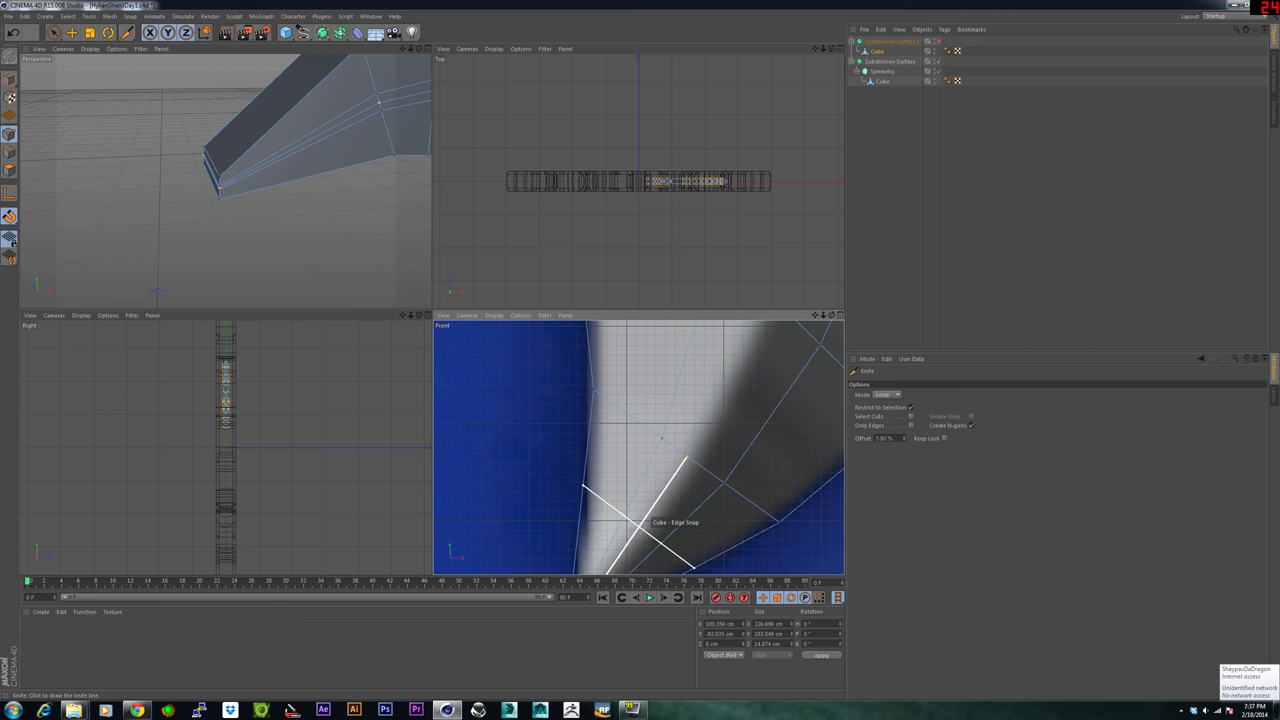
{"action": "scroll", "coordinate": [638, 447], "scroll_direction": "down", "scroll_amount": 5}
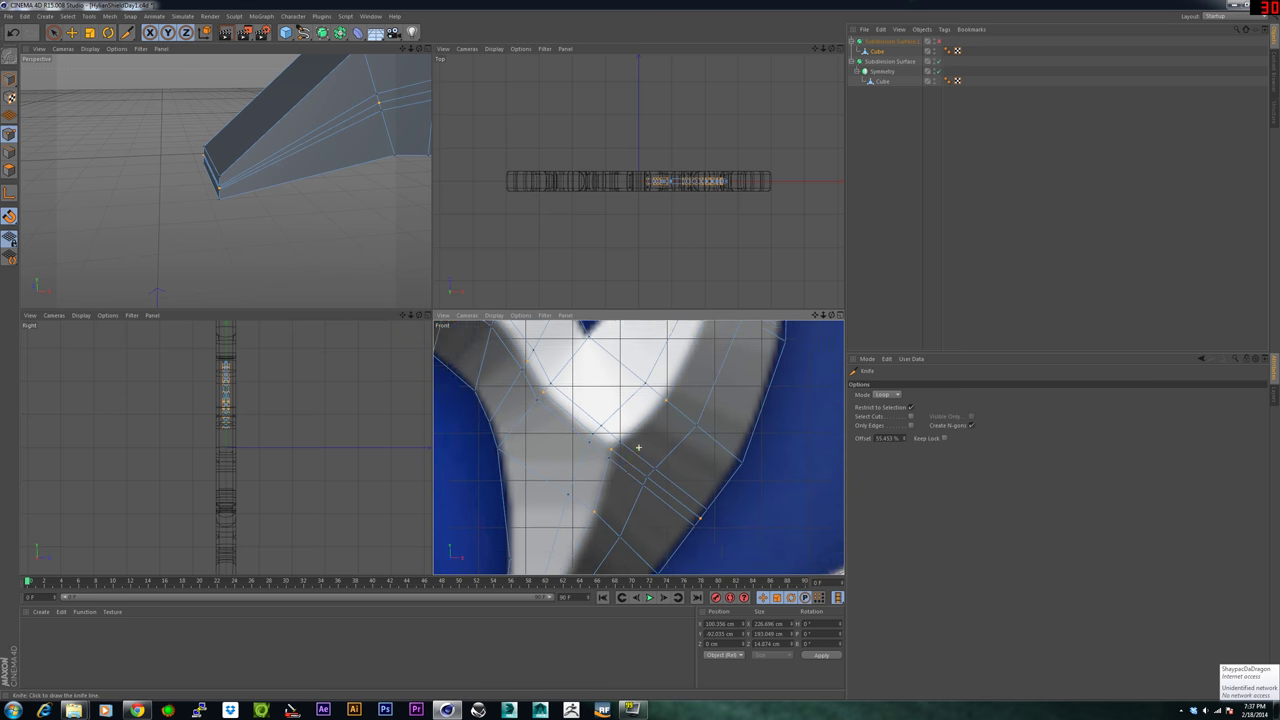
Examine the large horn's upper tip and the junction in the front view to see how the loops continue.
{"action": "scroll", "coordinate": [638, 447], "scroll_direction": "down", "scroll_amount": 6}
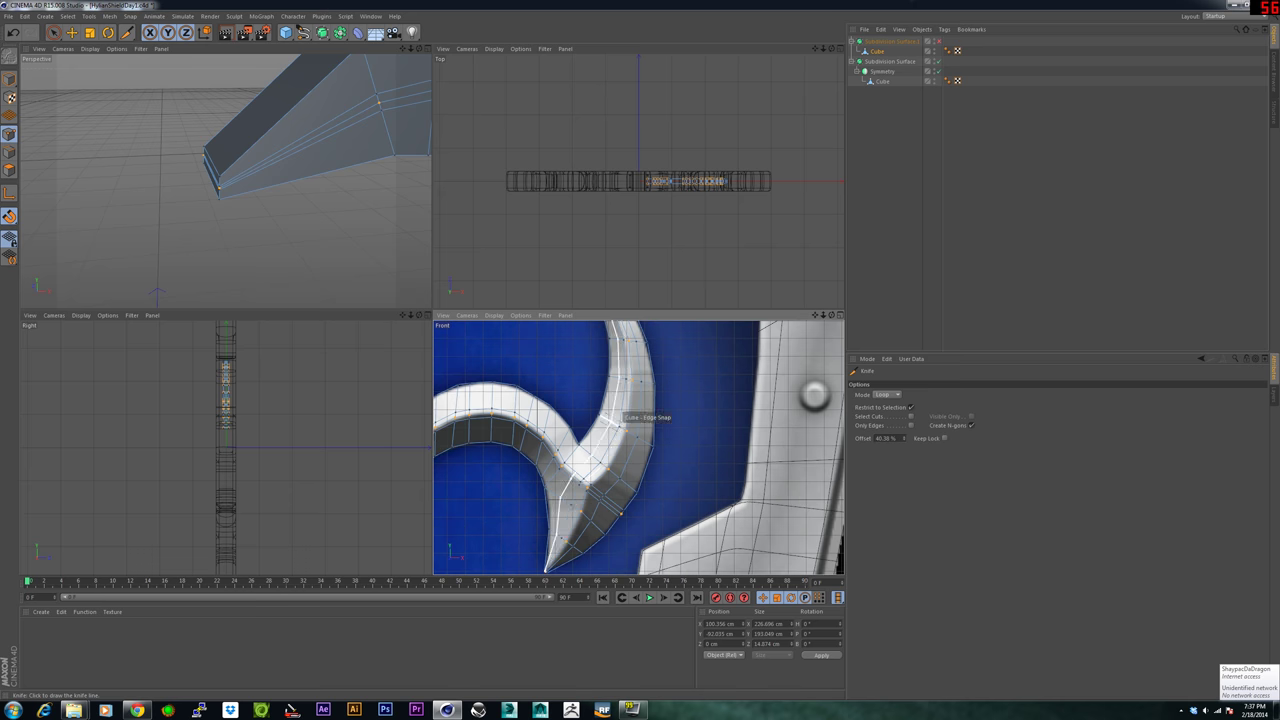
{"action": "scroll", "coordinate": [619, 415], "scroll_direction": "up", "scroll_amount": 6}
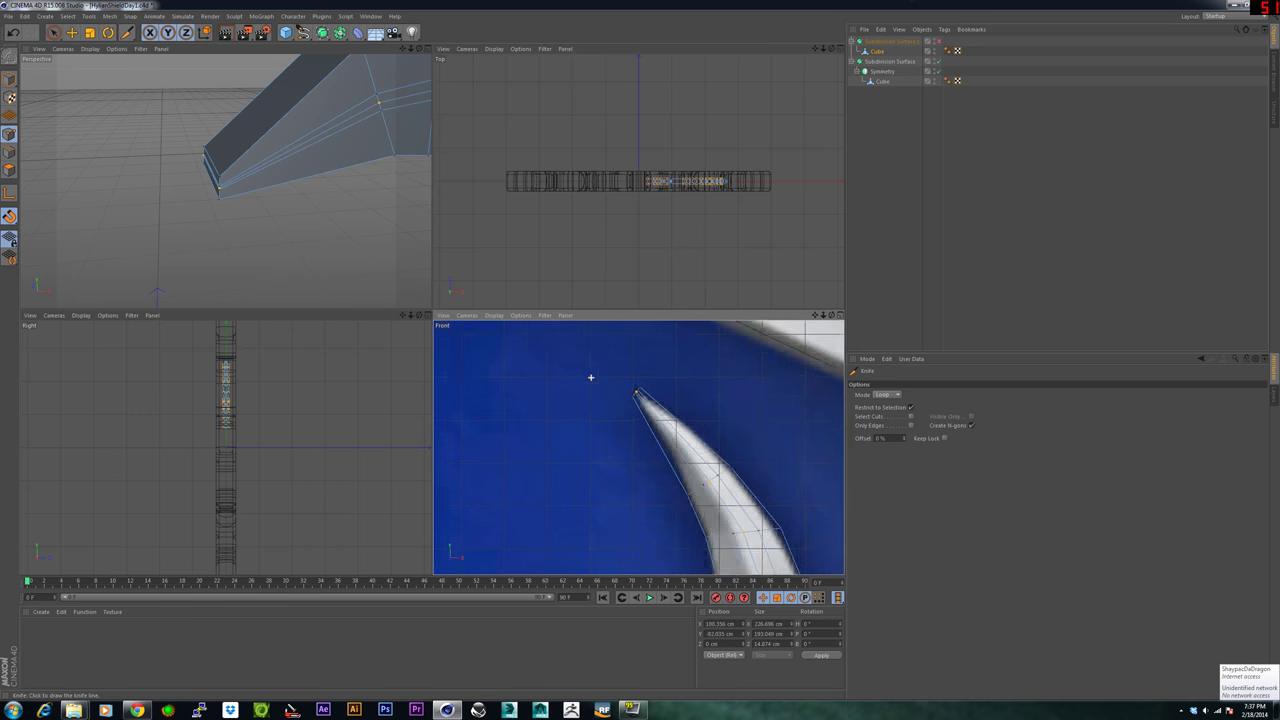
{"action": "scroll", "coordinate": [598, 385], "scroll_direction": "up", "scroll_amount": 5}
{"action": "scroll", "coordinate": [637, 446], "scroll_direction": "down", "scroll_amount": 5}
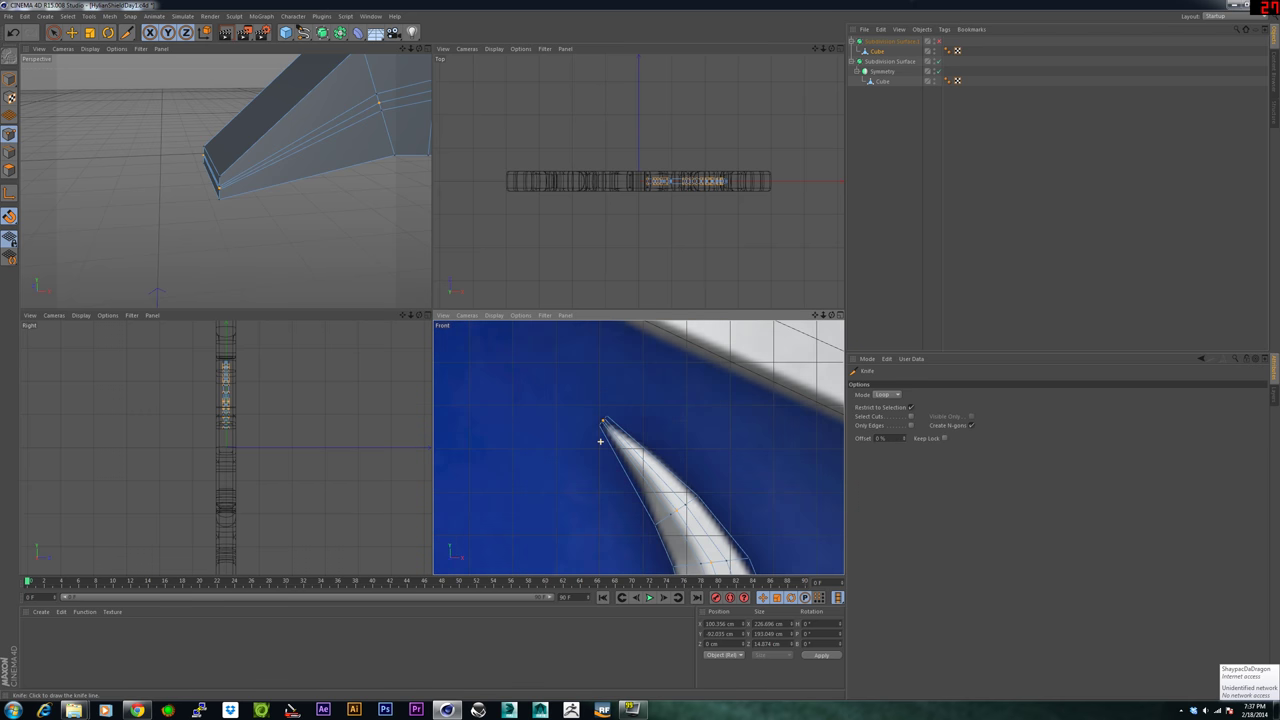
{"action": "scroll", "coordinate": [600, 441], "scroll_direction": "down", "scroll_amount": 8}
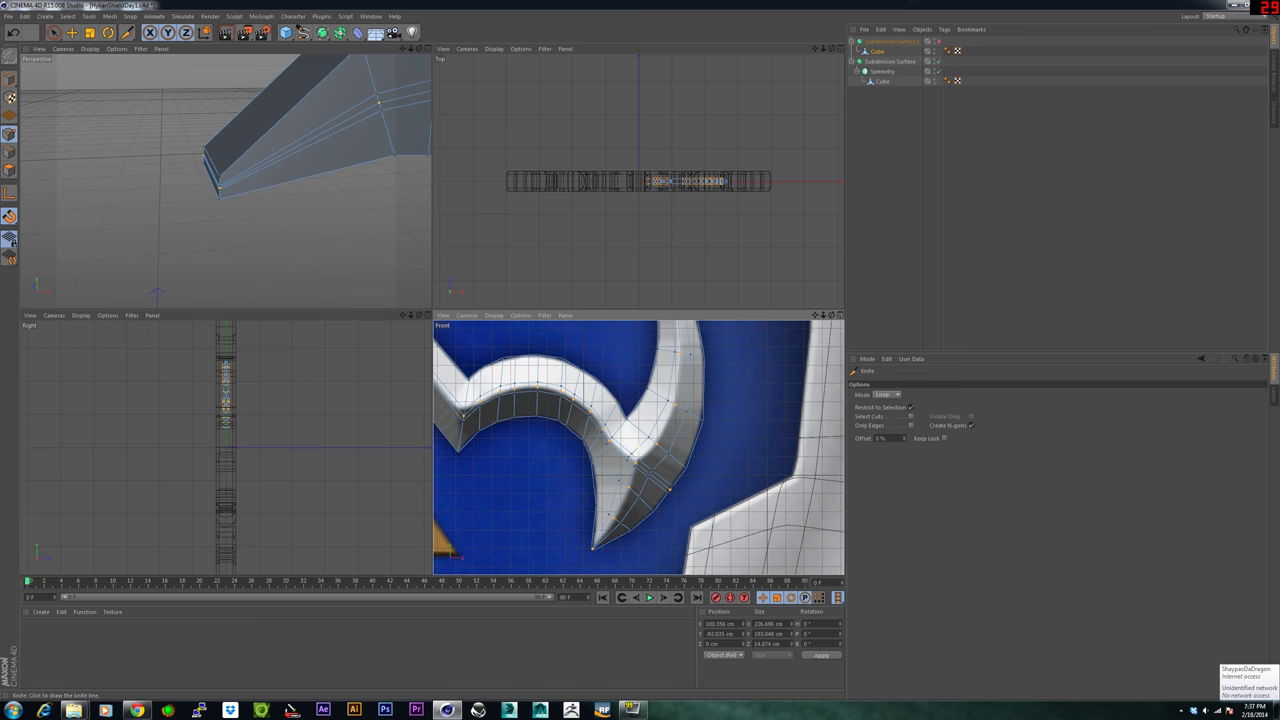
{"action": "scroll", "coordinate": [630, 446], "scroll_direction": "up", "scroll_amount": 6}
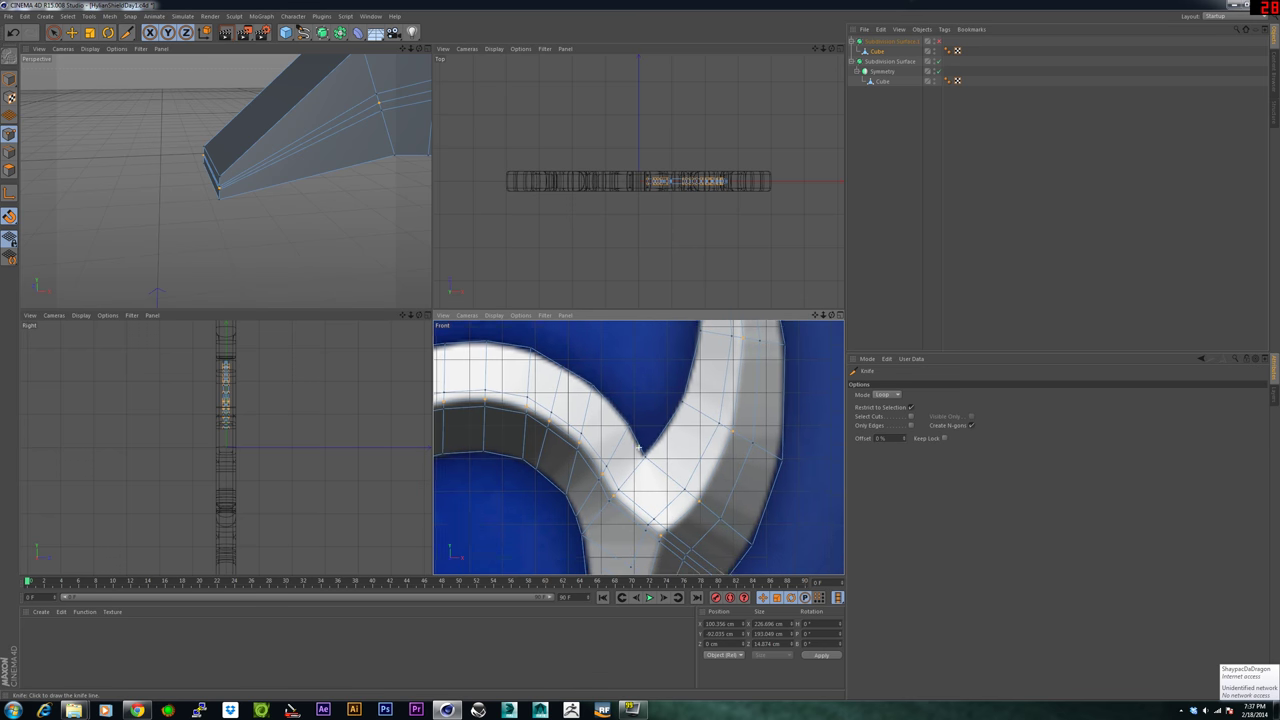
{"action": "middle_click_drag", "start_coordinate": [639, 447], "coordinate": [641, 360], "text": "alt"}
{"action": "key", "text": "space"}
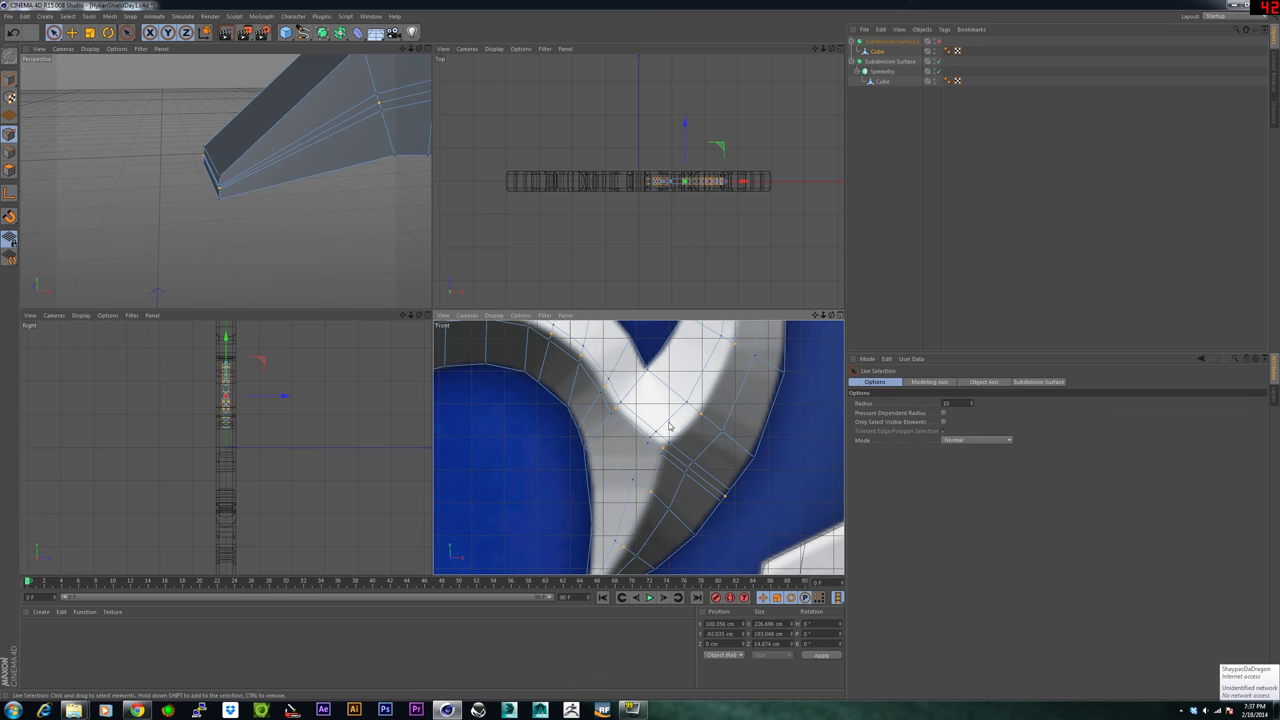
Loop-select the lengthwise edge loop running up from the large horn's lower tip in edge mode to check its path.
{"action": "left_click", "coordinate": [9, 152]}
{"action": "middle_click_drag", "start_coordinate": [693, 466], "coordinate": [626, 438], "text": "alt"}
{"action": "scroll", "coordinate": [617, 438], "scroll_direction": "down", "scroll_amount": 6}
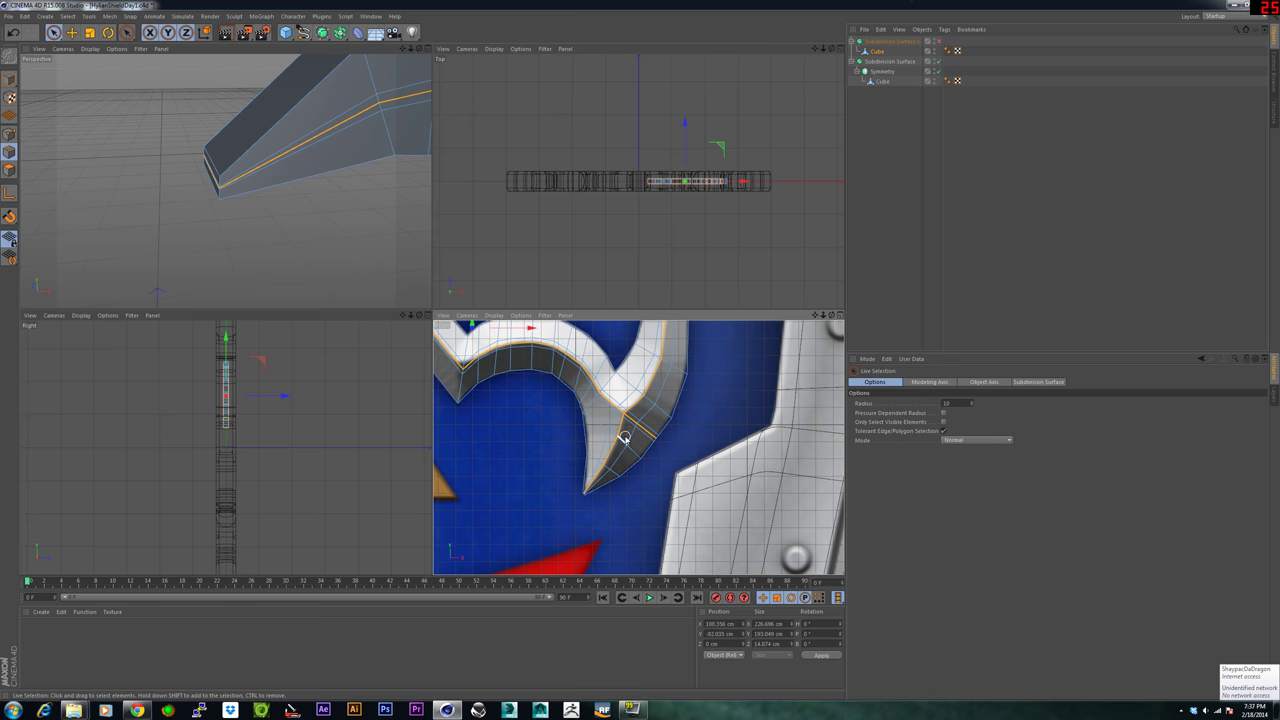
{"action": "key", "text": "u"}
{"action": "key", "text": "l"}
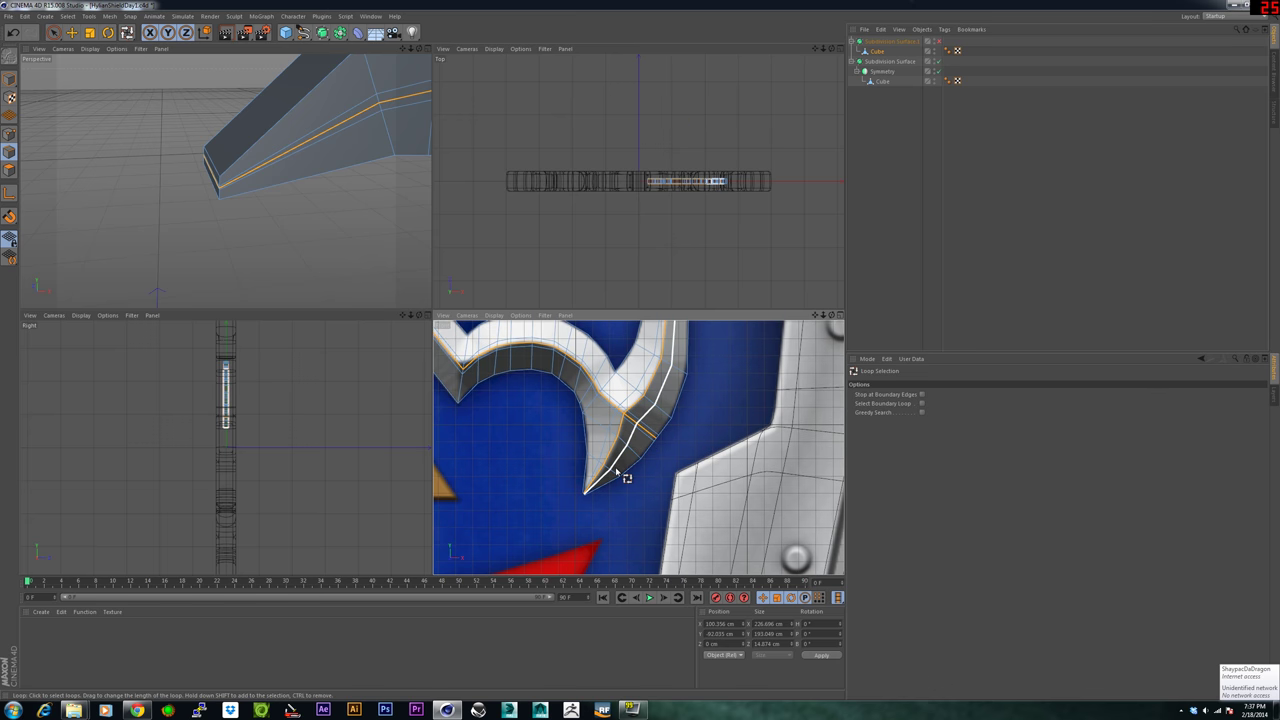
{"action": "left_click", "coordinate": [615, 468]}
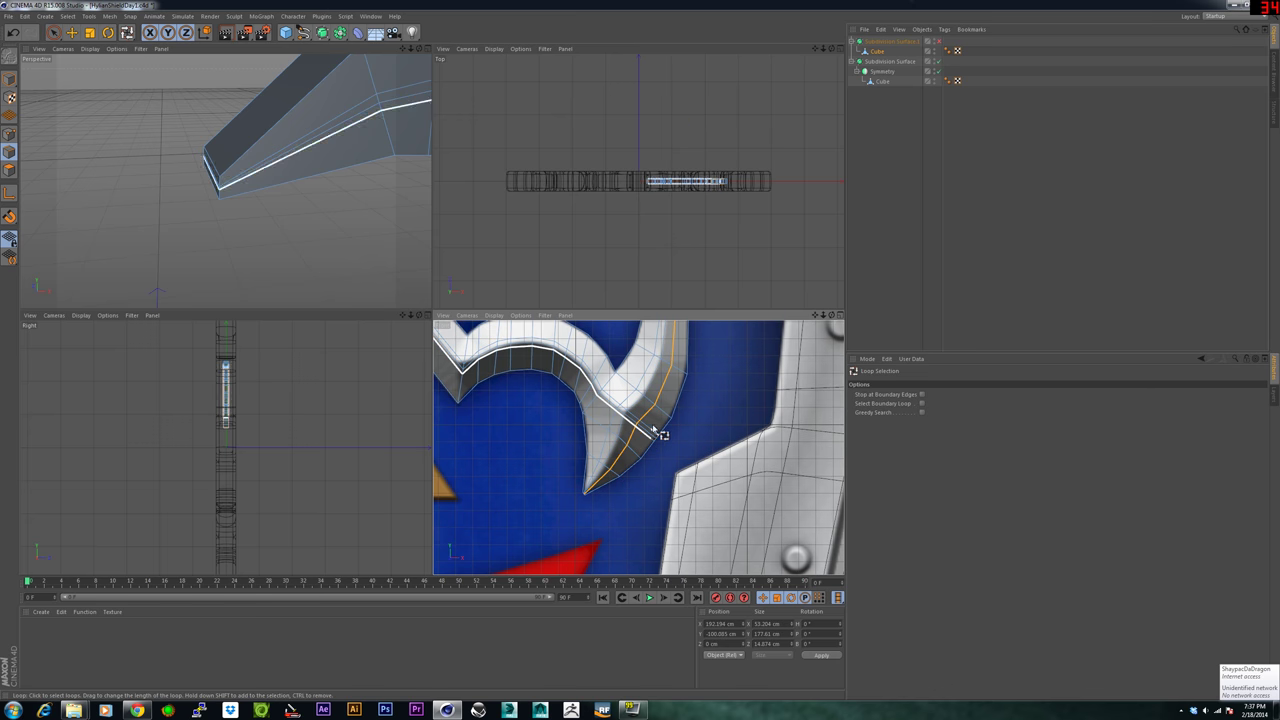
{"action": "mouse_move", "coordinate": [668, 388]}
{"action": "middle_mouse_down", "text": "alt"}
{"action": "mouse_move", "coordinate": [641, 551]}
{"action": "mouse_move", "coordinate": [632, 474]}
{"action": "mouse_move", "coordinate": [661, 382]}
{"action": "middle_mouse_up", "text": "alt"}
{"action": "key", "text": "space"}
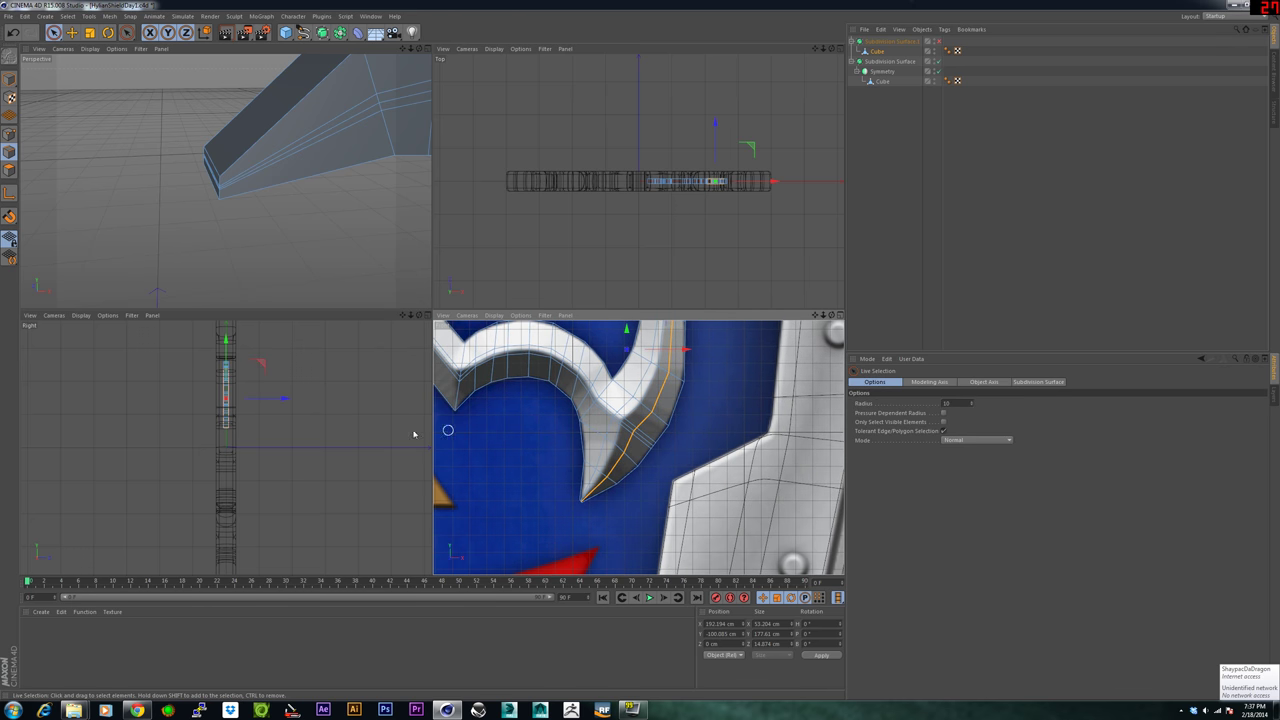
Move the centre-loop points on the closely spaced cross edges to the corner below the reference's white highlight.
{"action": "left_click", "coordinate": [9, 134]}
{"action": "scroll", "coordinate": [627, 424], "scroll_direction": "up", "scroll_amount": 5}
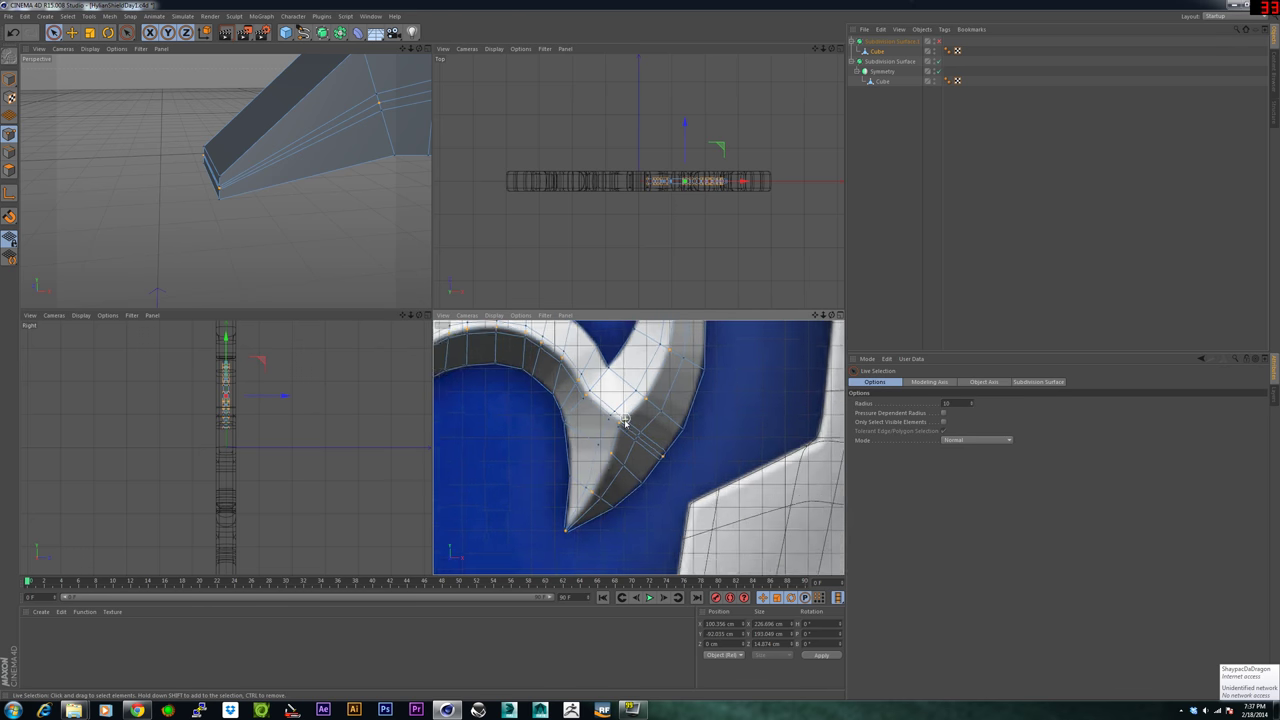
{"action": "scroll", "coordinate": [628, 425], "scroll_direction": "up", "scroll_amount": 2}
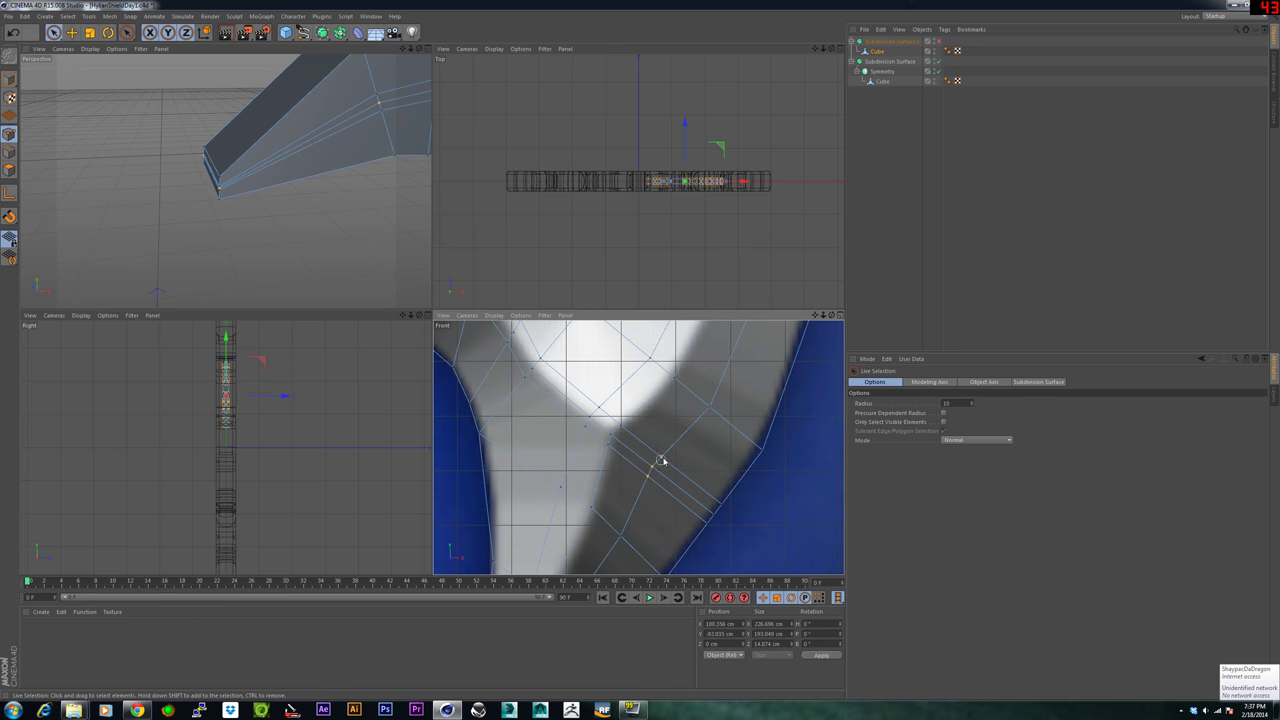
{"action": "left_click_drag", "start_coordinate": [661, 460], "coordinate": [626, 388]}
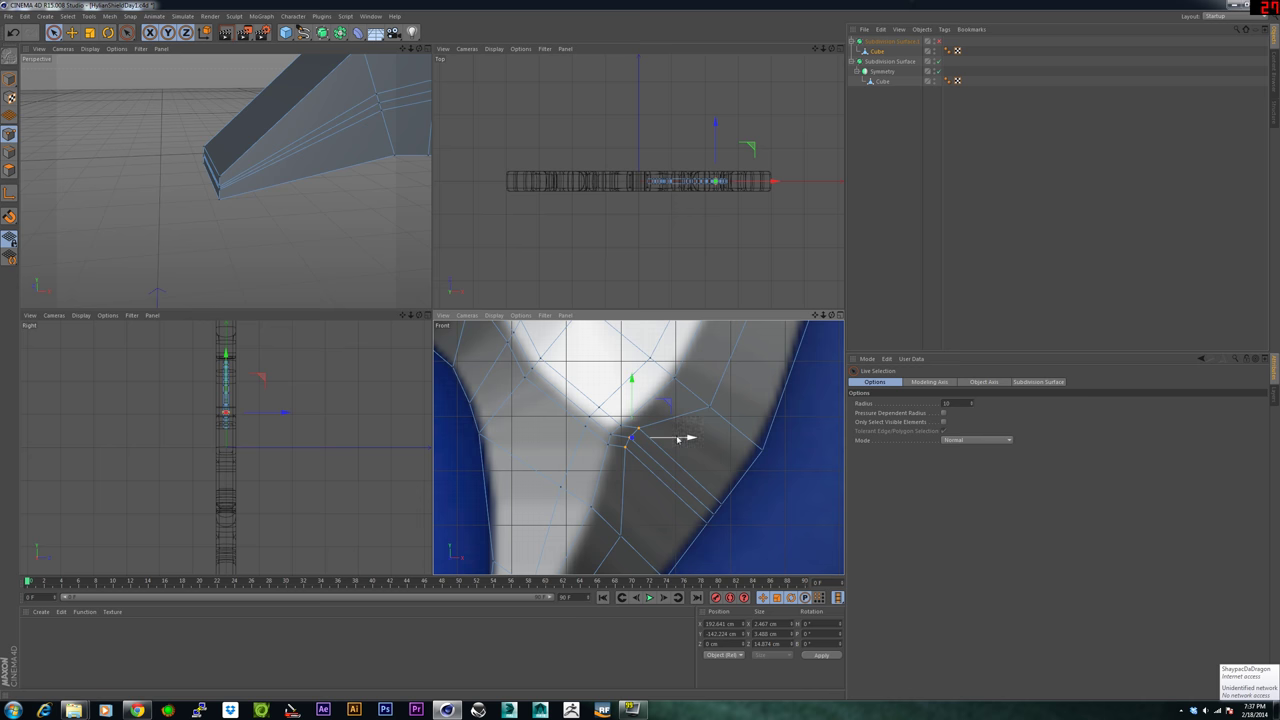
{"action": "left_click_drag", "start_coordinate": [681, 440], "coordinate": [674, 440]}
{"action": "left_click_drag", "start_coordinate": [626, 386], "coordinate": [626, 391]}
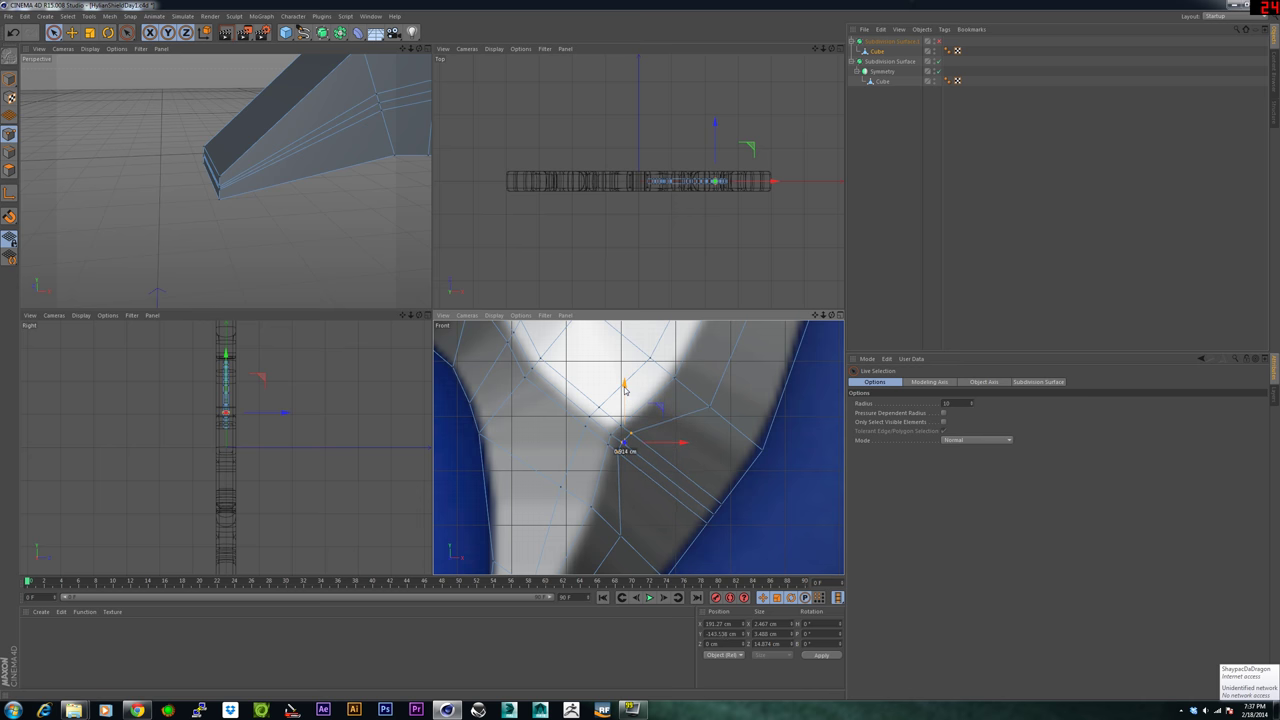
Move the next centre-loop point down the large horn onto the boundary between the reference's light and dark faces.
{"action": "middle_click_drag", "start_coordinate": [649, 437], "coordinate": [712, 309], "text": "alt"}
{"action": "left_click", "coordinate": [681, 410]}
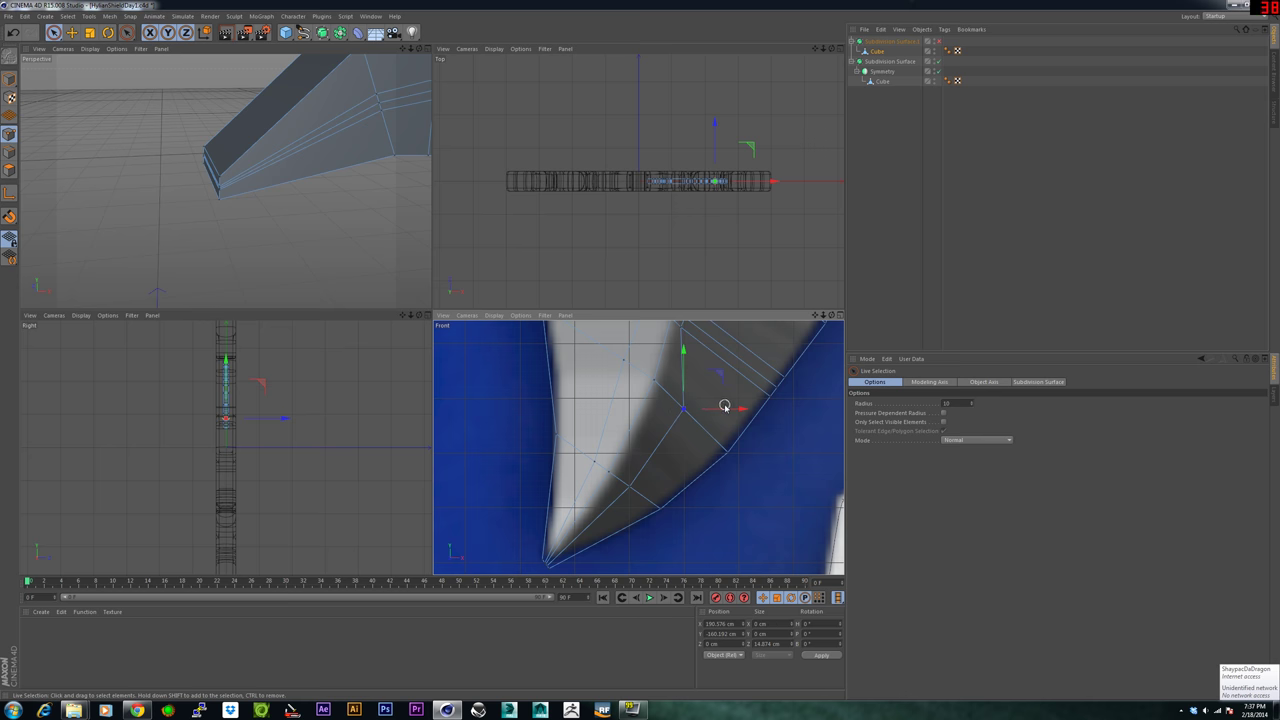
{"action": "left_click_drag", "start_coordinate": [726, 407], "coordinate": [702, 409]}
{"action": "left_click", "coordinate": [660, 356]}
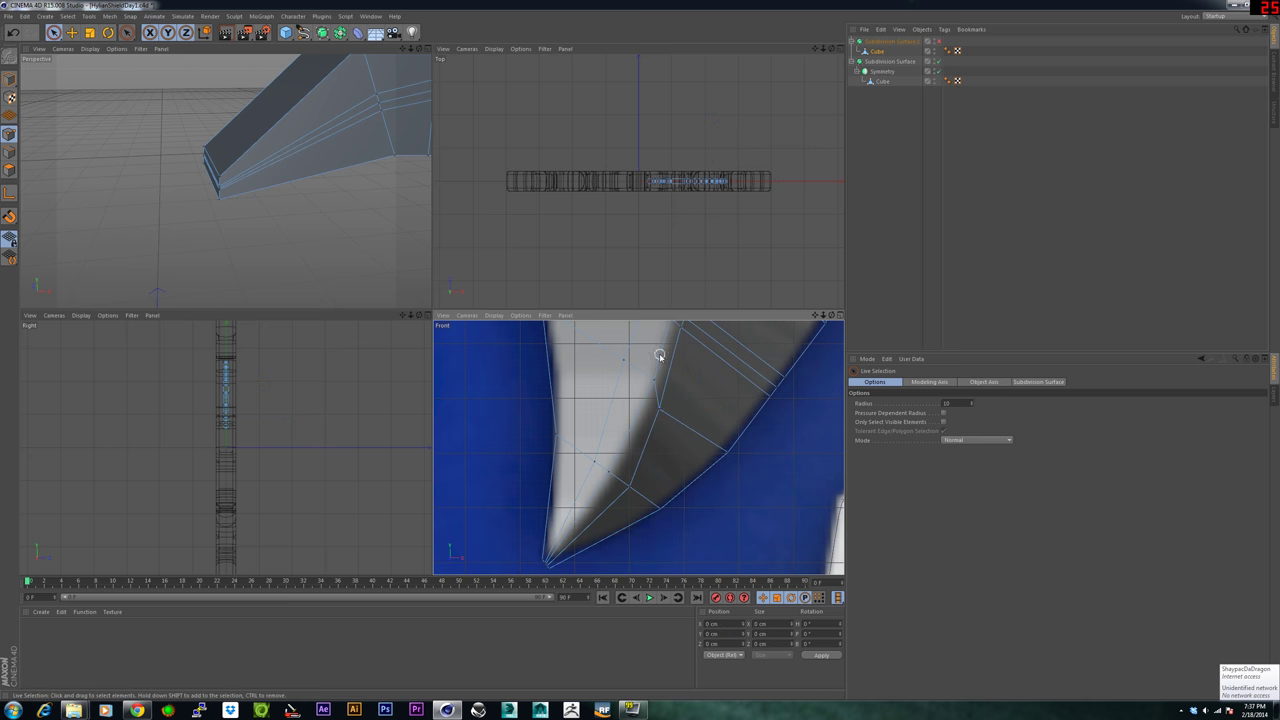
{"action": "left_click", "coordinate": [659, 394]}
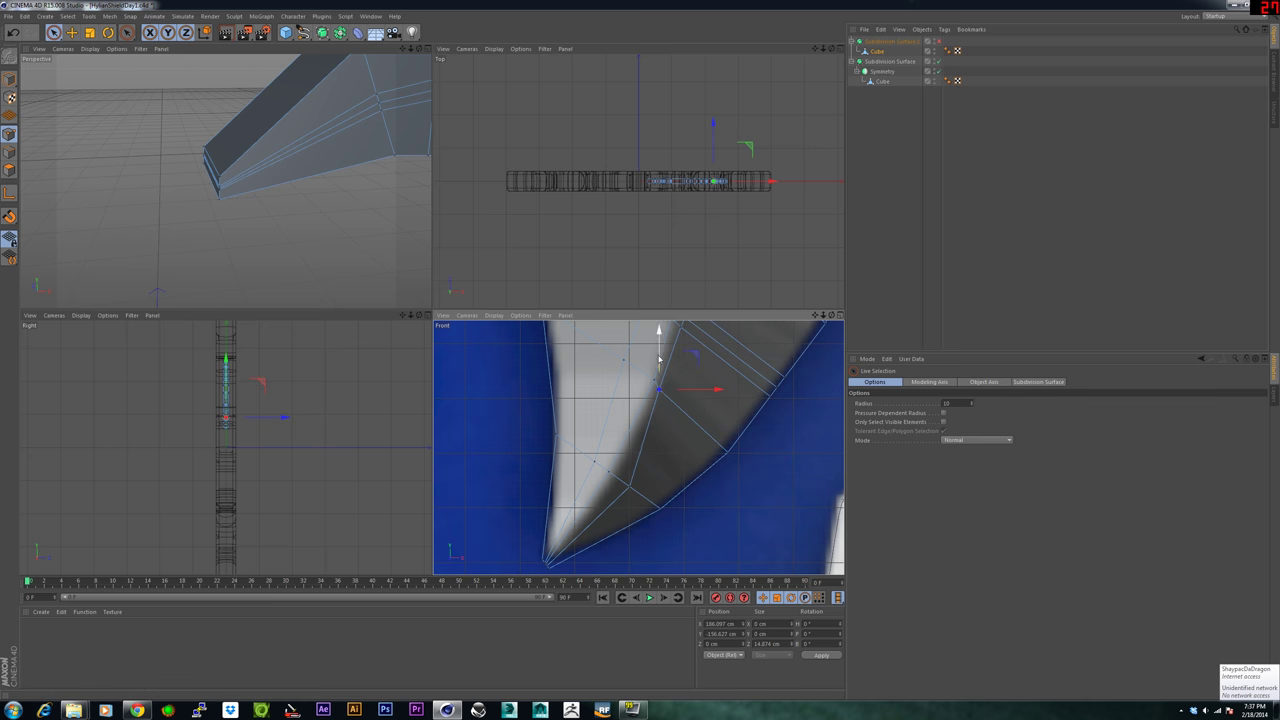
Move the centre-loop point on the cross edge nearest the large horn's lower tip onto the reference's light-dark boundary.
{"action": "left_click", "coordinate": [633, 485]}
{"action": "left_click_drag", "start_coordinate": [656, 488], "coordinate": [637, 486]}
{"action": "left_click_drag", "start_coordinate": [614, 430], "coordinate": [614, 421]}
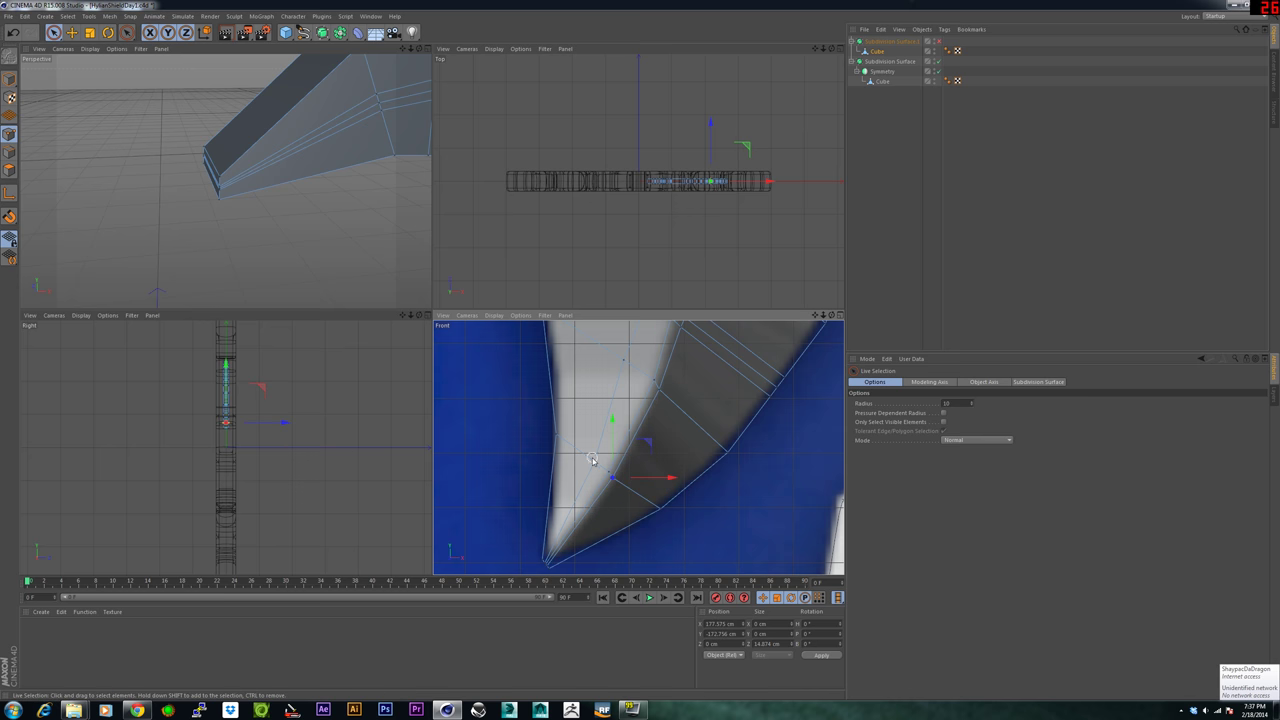
Move the supporting-loop point on the large horn's lowest cross edge close beside the ridge point on the light-dark boundary.
{"action": "left_click", "coordinate": [598, 465]}
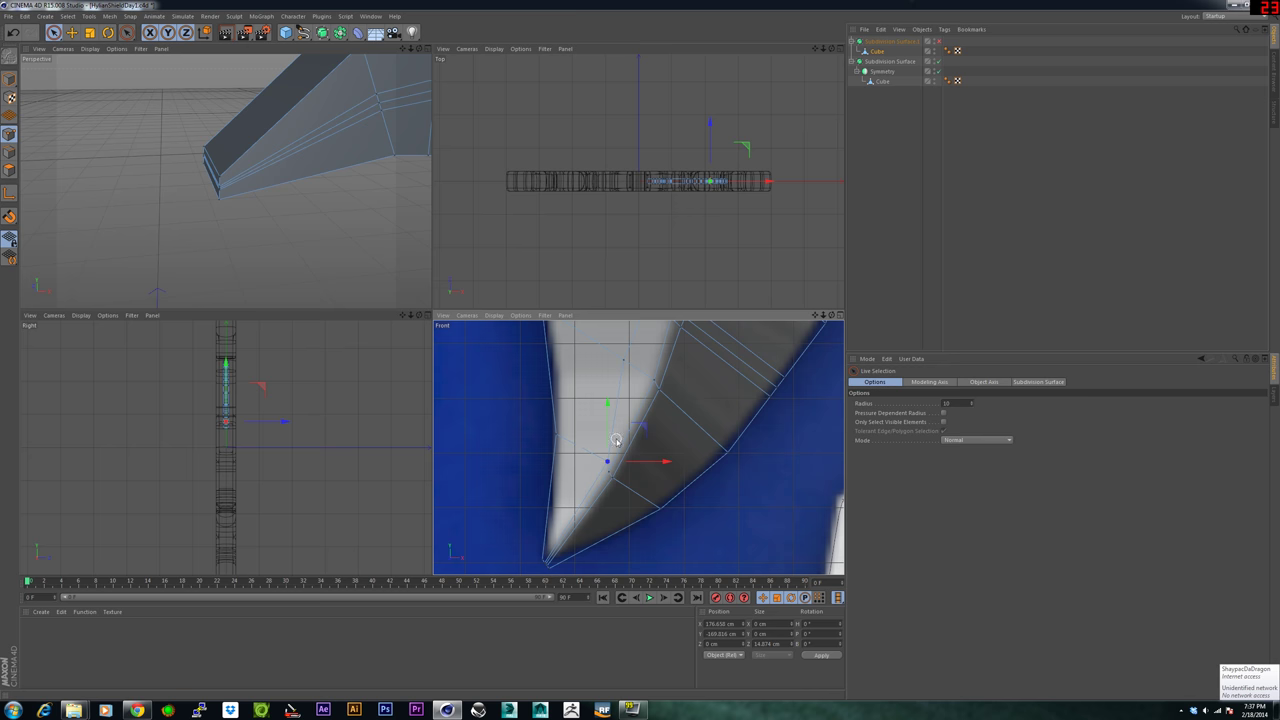
{"action": "left_click_drag", "start_coordinate": [607, 407], "coordinate": [609, 418]}
{"action": "left_click", "coordinate": [640, 466]}
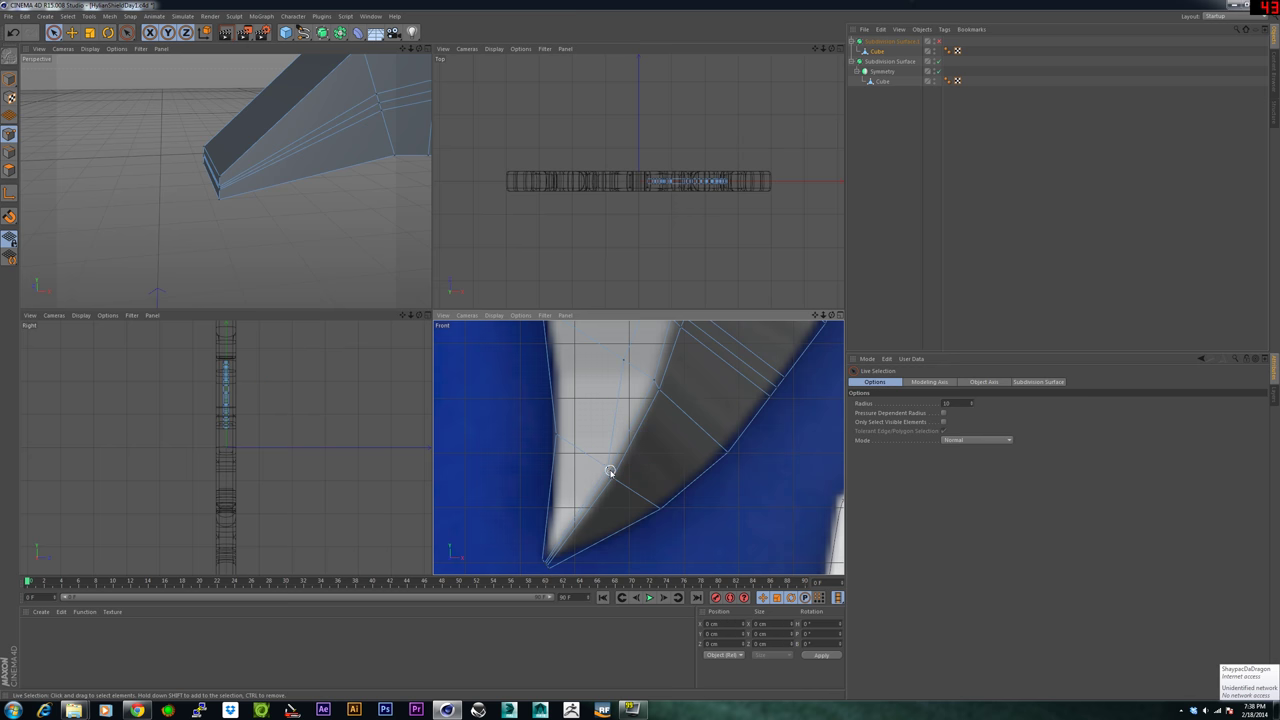
{"action": "left_click", "coordinate": [605, 467]}
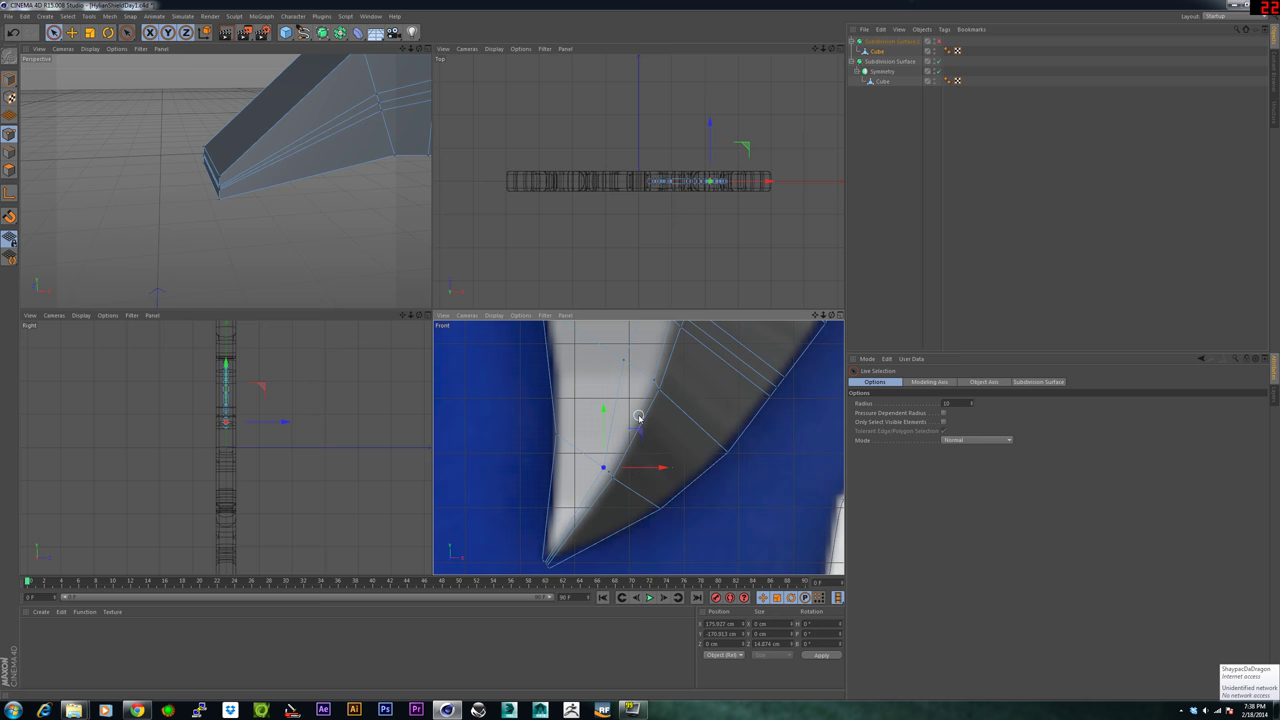
Move the stray supporting-loop point higher up the large horn's light face close to the ridge point on the boundary.
{"action": "middle_click_drag", "start_coordinate": [639, 418], "coordinate": [555, 546], "text": "alt"}
{"action": "left_click", "coordinate": [539, 489]}
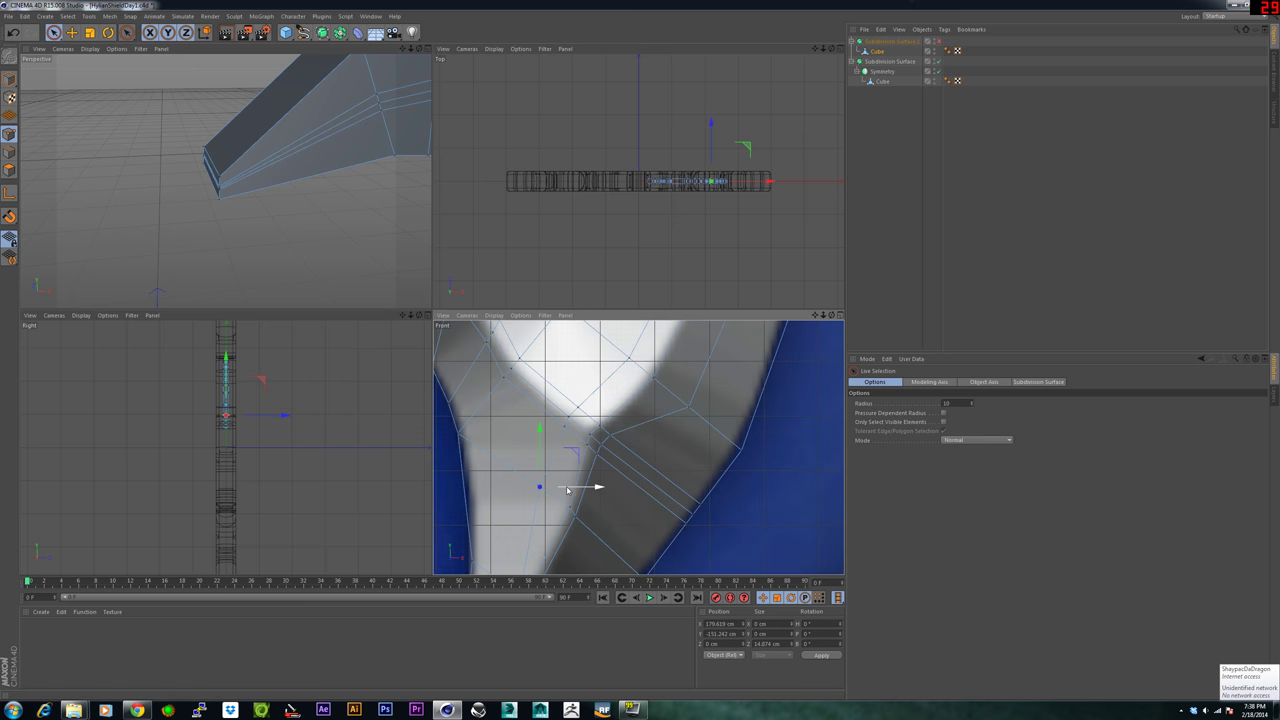
{"action": "left_click_drag", "start_coordinate": [588, 494], "coordinate": [593, 495]}
Move the supporting-loop point below the white highlight's corner in beside the ridge, undoing the first attempt and repositioning it.
{"action": "left_click_drag", "start_coordinate": [563, 433], "coordinate": [607, 430]}
{"action": "left_click", "coordinate": [564, 428]}
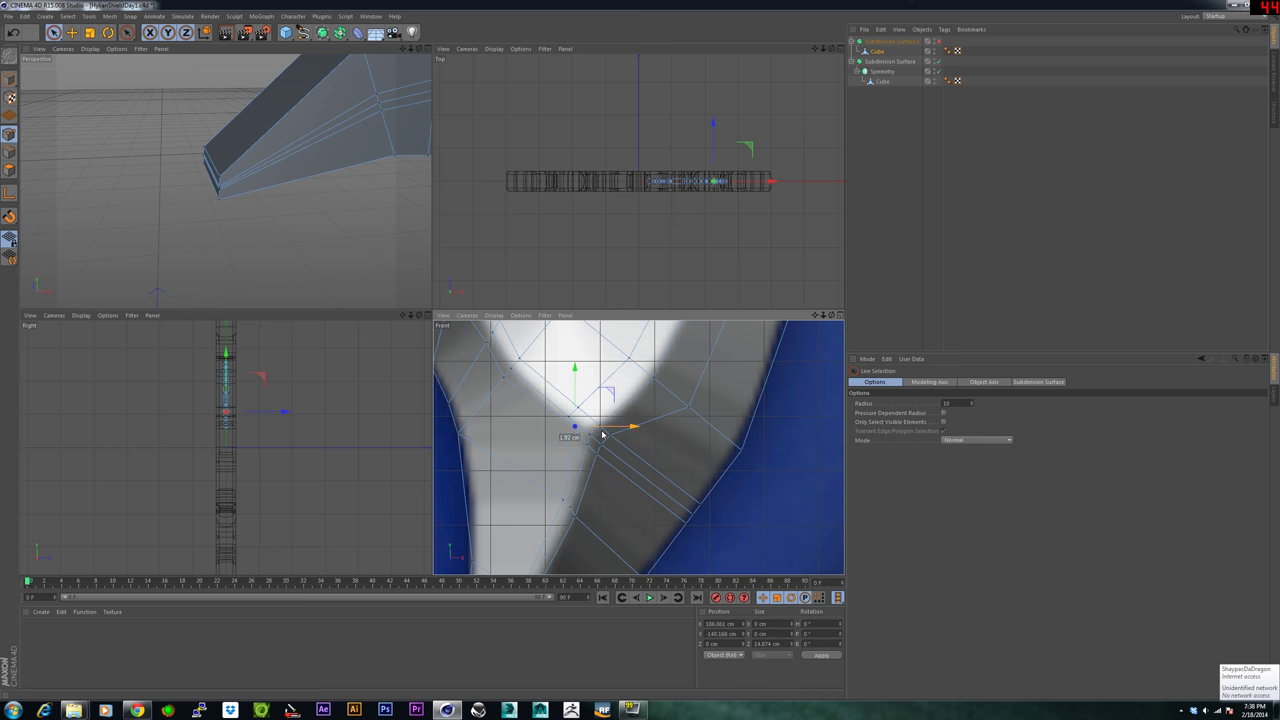
{"action": "key", "text": "ctrl+z"}
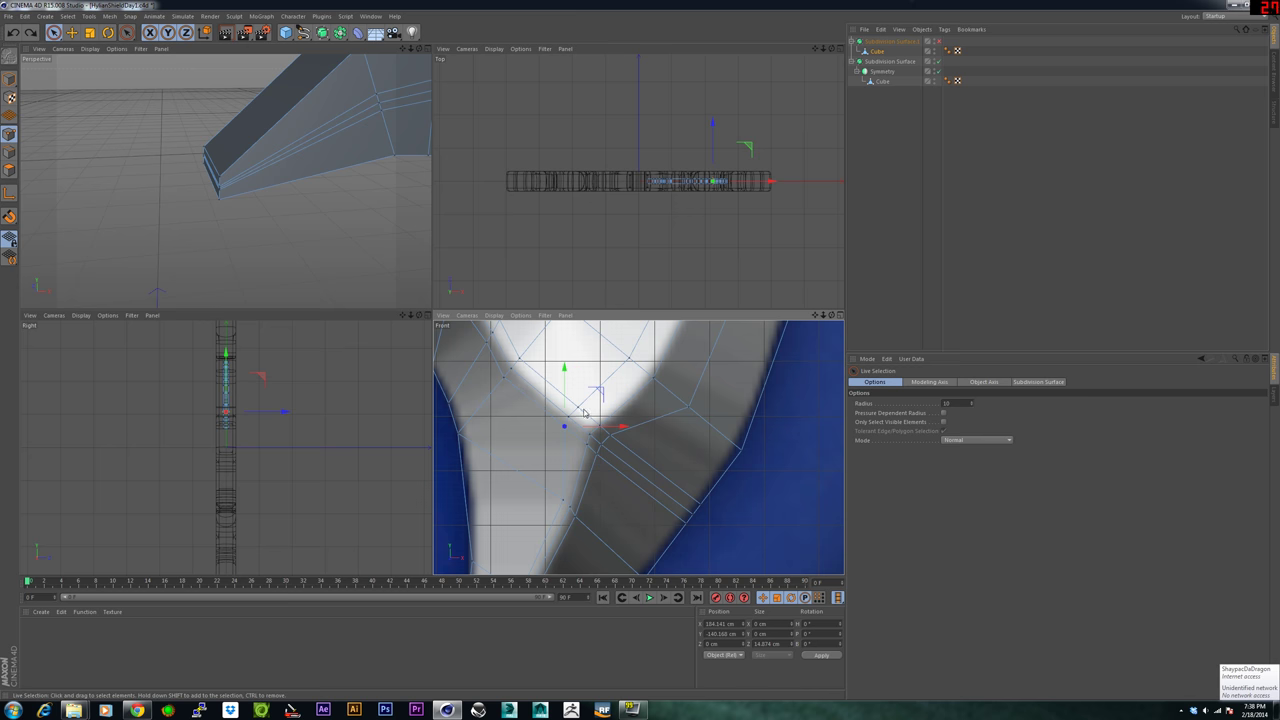
{"action": "left_click_drag", "start_coordinate": [566, 428], "coordinate": [618, 423]}
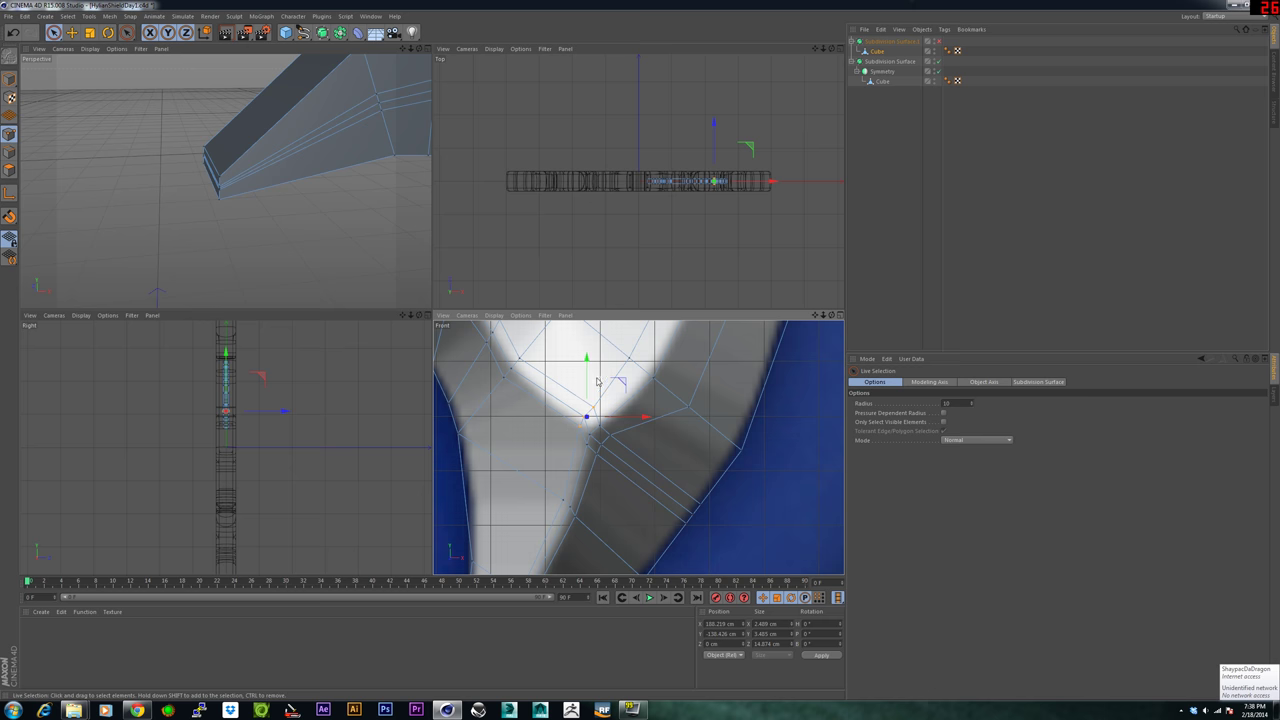
Move the ridge points around the fork junction onto the white-to-grey crease of the reference image in the front view.
{"action": "left_click_drag", "start_coordinate": [586, 362], "coordinate": [607, 384]}
{"action": "middle_click_drag", "start_coordinate": [635, 408], "coordinate": [594, 493], "text": "alt"}
{"action": "left_click", "coordinate": [589, 446]}
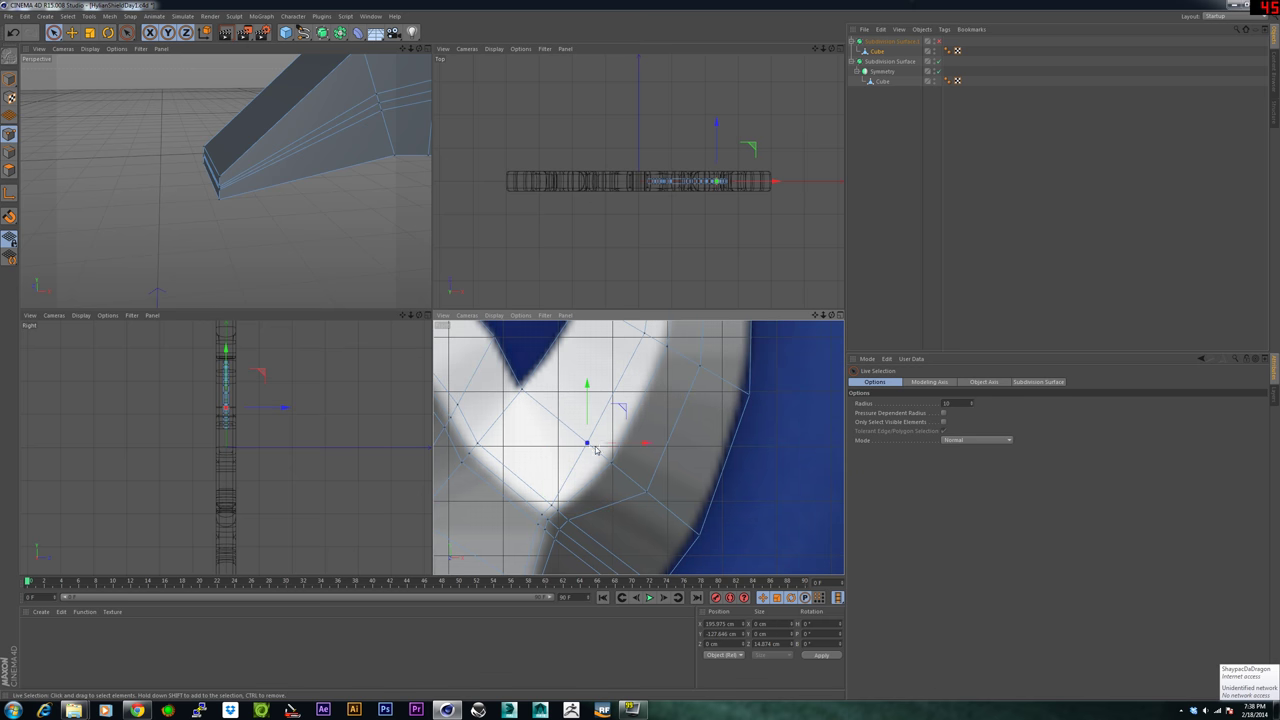
{"action": "mouse_move", "coordinate": [614, 446]}
{"action": "left_mouse_down"}
{"action": "mouse_move", "coordinate": [628, 446]}
{"action": "mouse_move", "coordinate": [615, 421]}
{"action": "mouse_move", "coordinate": [631, 459]}
{"action": "left_mouse_up"}
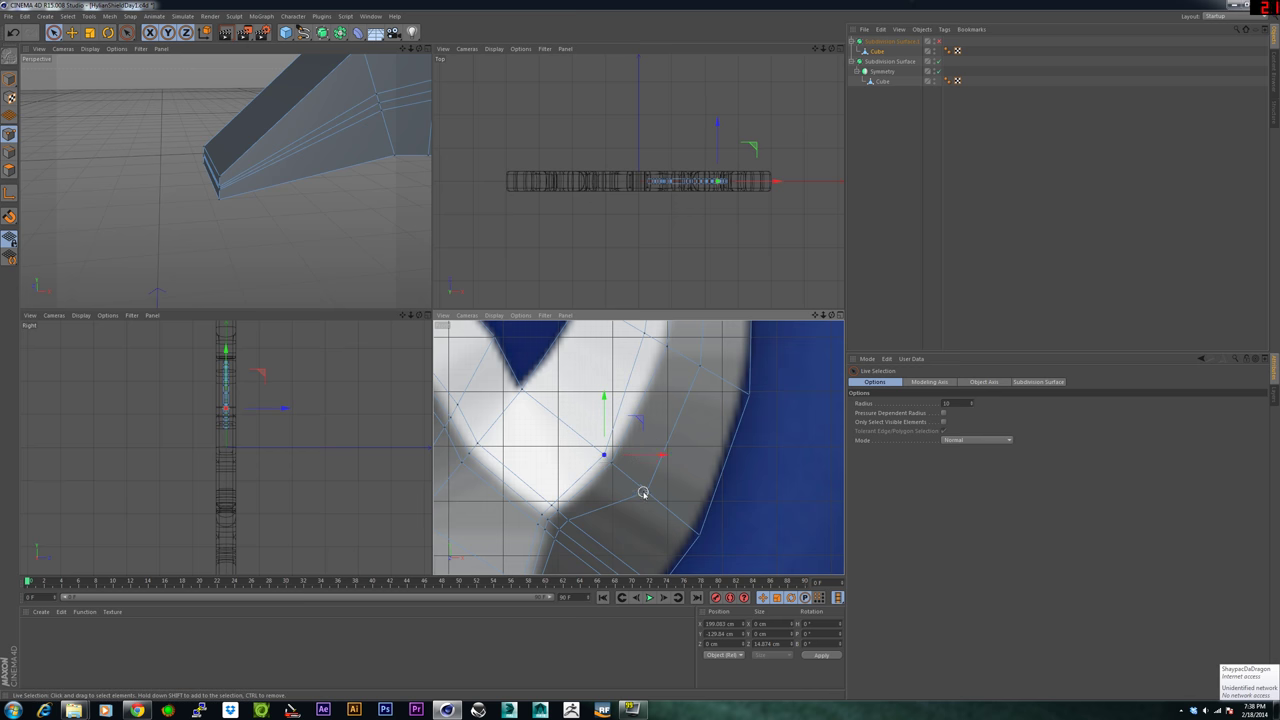
{"action": "left_click", "coordinate": [645, 492]}
{"action": "left_click_drag", "start_coordinate": [683, 495], "coordinate": [615, 420]}
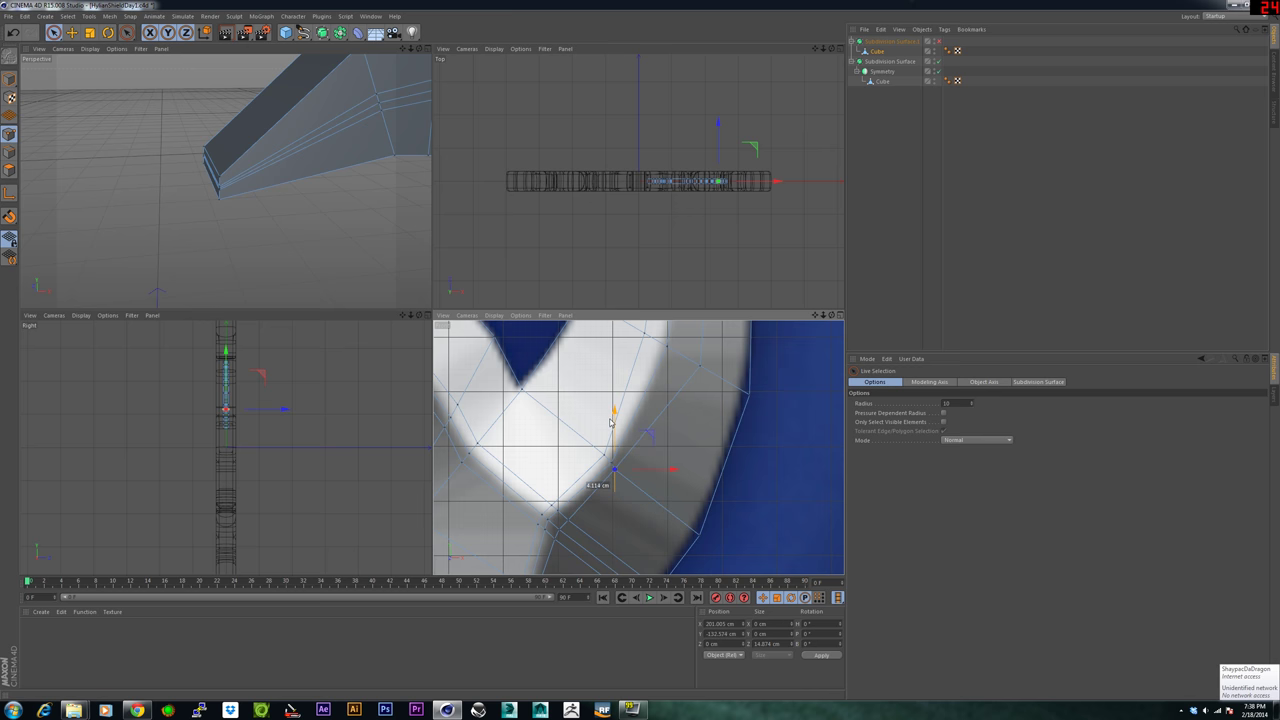
Reposition the inner points along the lower part of the upward prong to follow the reference image's shading edge.
{"action": "middle_click_drag", "start_coordinate": [665, 430], "coordinate": [606, 523], "text": "alt"}
{"action": "left_click", "coordinate": [637, 471]}
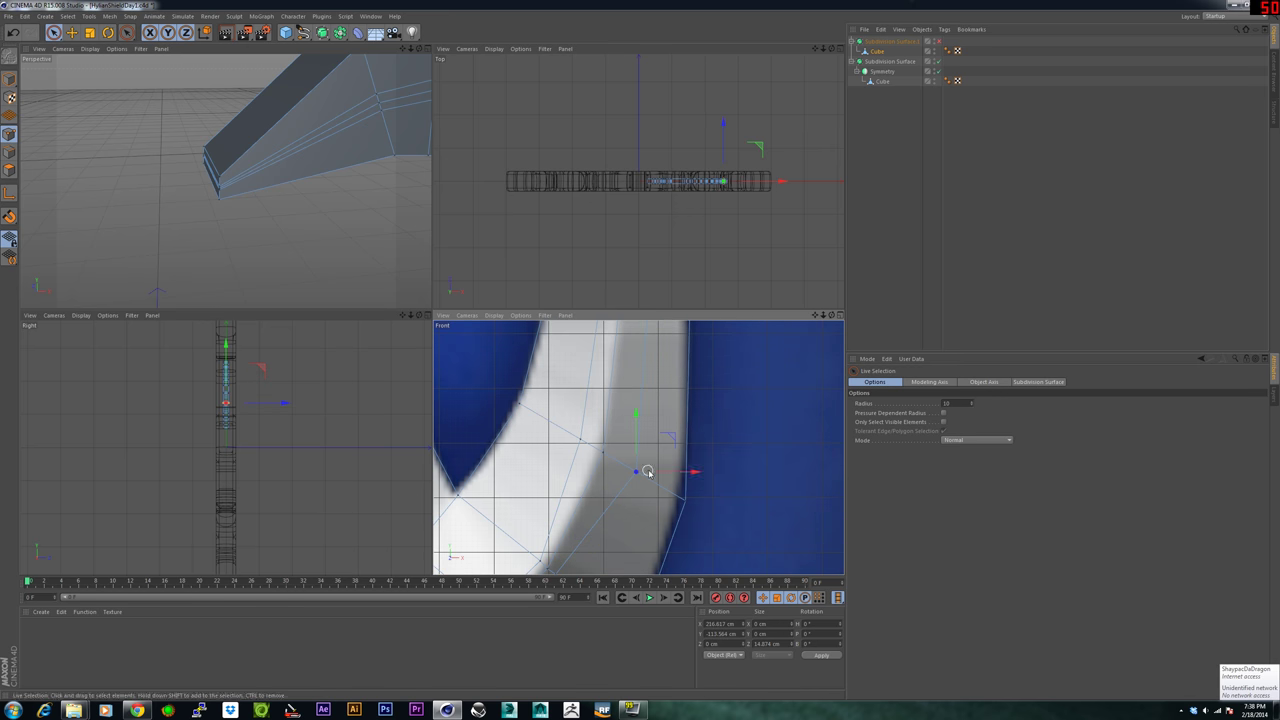
{"action": "left_click_drag", "start_coordinate": [658, 473], "coordinate": [657, 474]}
{"action": "left_click_drag", "start_coordinate": [620, 443], "coordinate": [639, 444]}
{"action": "left_click_drag", "start_coordinate": [598, 381], "coordinate": [598, 393]}
{"action": "middle_click_drag", "start_coordinate": [620, 390], "coordinate": [606, 493], "text": "alt"}
{"action": "middle_click_drag", "start_coordinate": [607, 430], "coordinate": [603, 487], "text": "alt"}
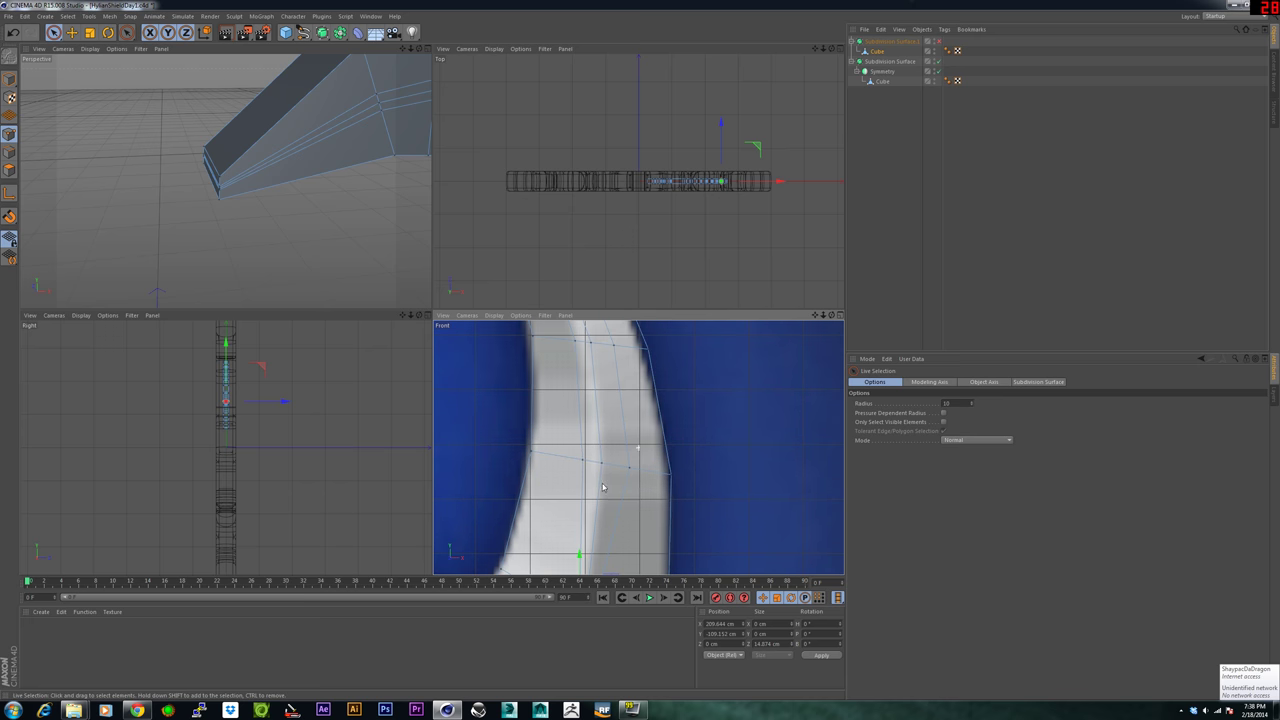
Shift the ridge points in the middle cross-sections of the upward prong sideways to line up with its crease.
{"action": "left_click", "coordinate": [628, 467]}
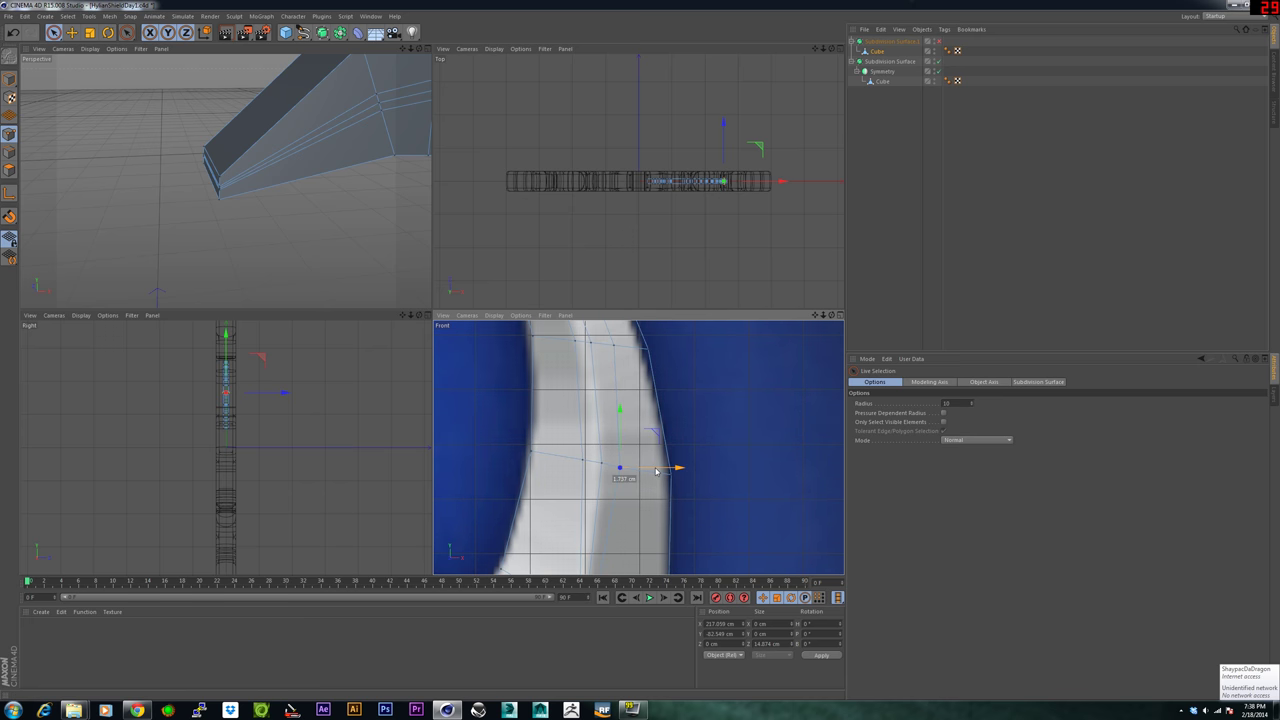
{"action": "left_click", "coordinate": [584, 461]}
{"action": "left_click", "coordinate": [623, 458]}
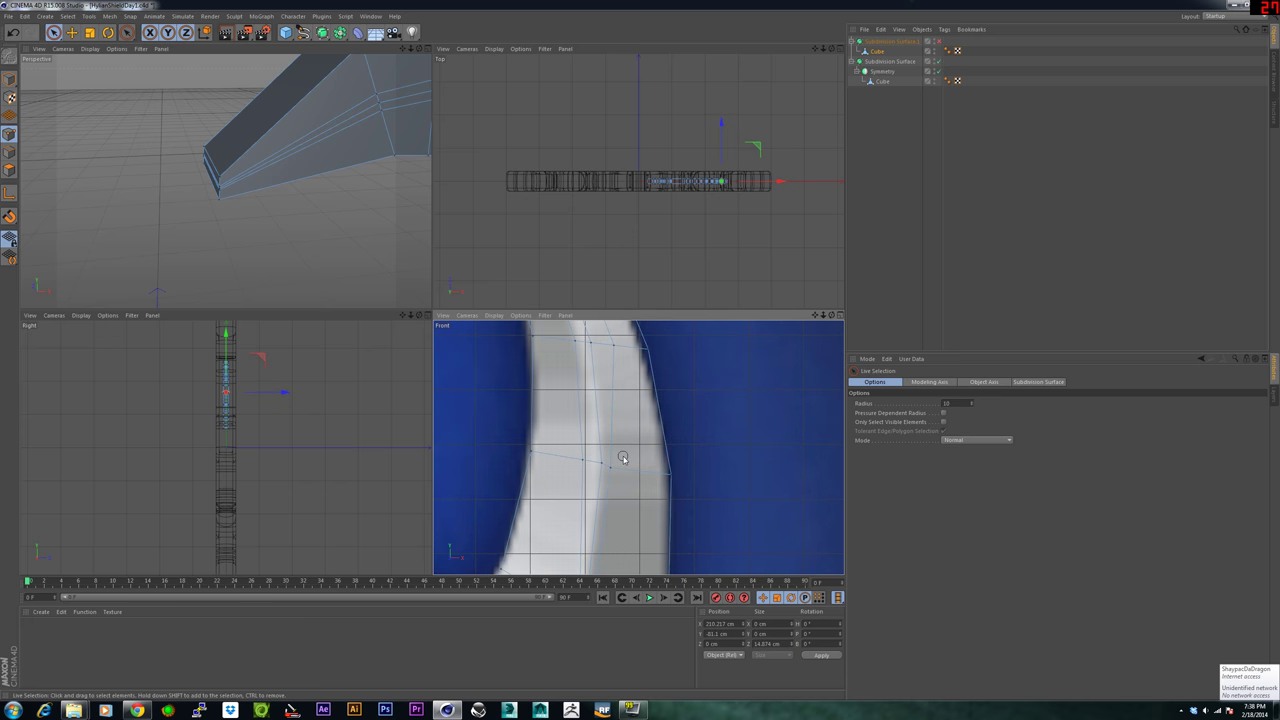
{"action": "left_click", "coordinate": [585, 461]}
{"action": "middle_click_drag", "start_coordinate": [604, 400], "coordinate": [601, 542], "text": "alt"}
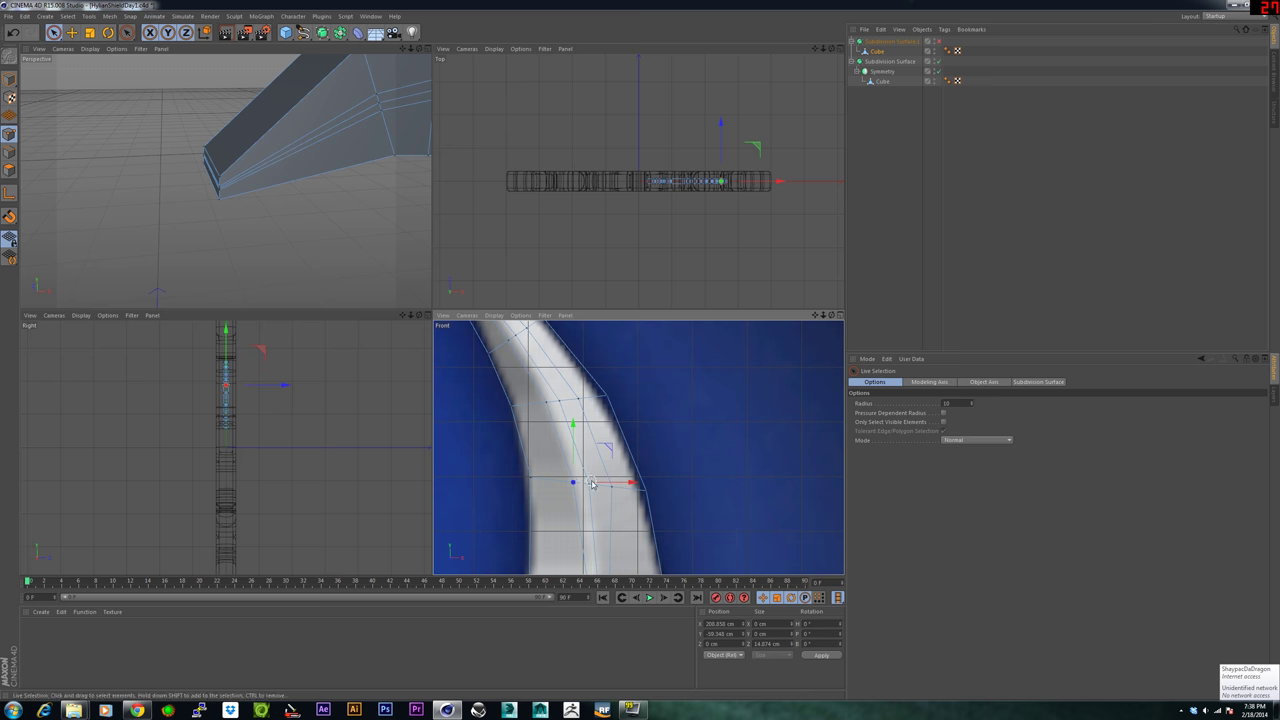
{"action": "left_click_drag", "start_coordinate": [631, 483], "coordinate": [635, 483]}
{"action": "left_click", "coordinate": [613, 488]}
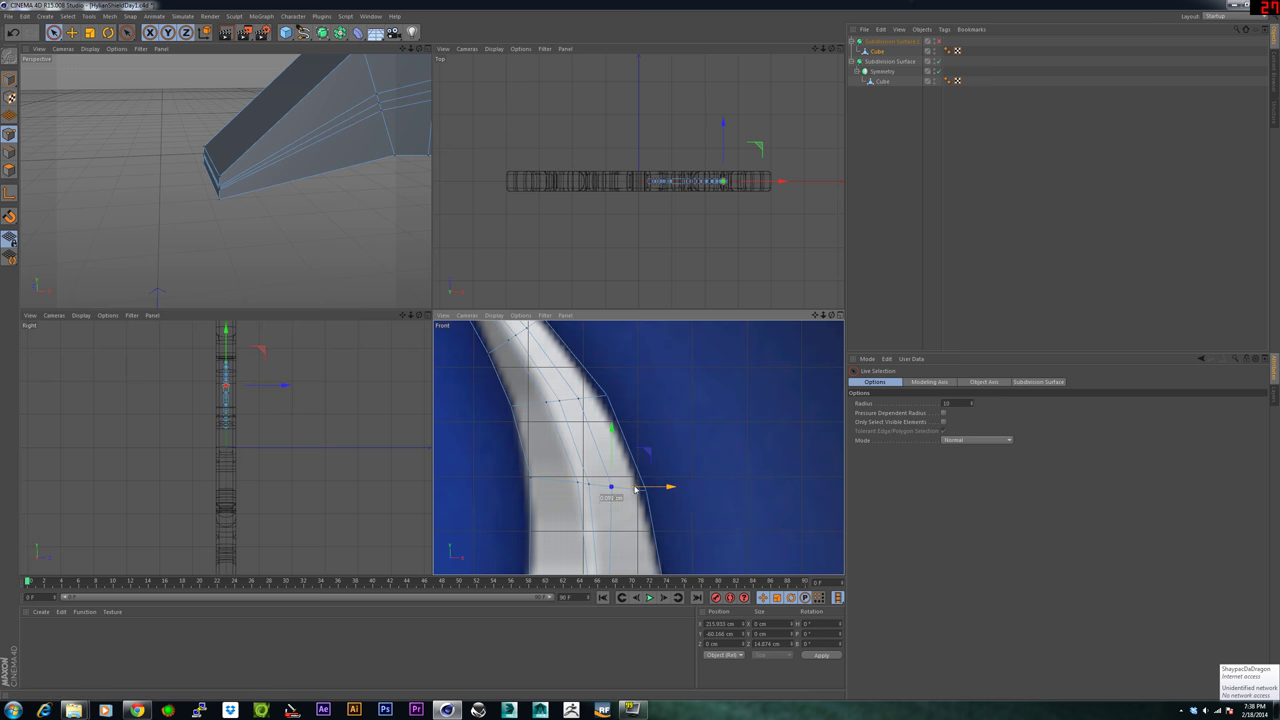
Adjust the ridge points of the cross-sections near the upward prong's tip to match the reference highlight.
{"action": "middle_click_drag", "start_coordinate": [630, 430], "coordinate": [649, 494], "text": "alt"}
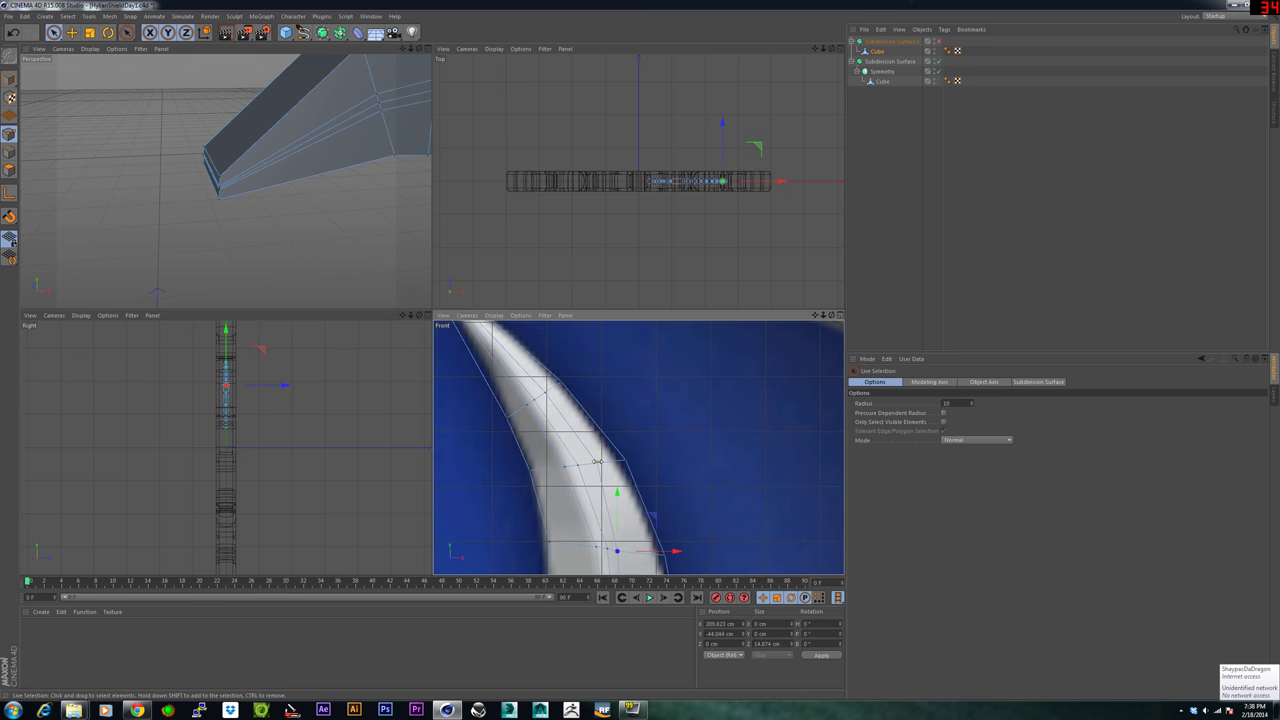
{"action": "left_click", "coordinate": [598, 462]}
{"action": "left_click_drag", "start_coordinate": [627, 463], "coordinate": [614, 463]}
{"action": "middle_click_drag", "start_coordinate": [606, 462], "coordinate": [629, 484], "text": "alt"}
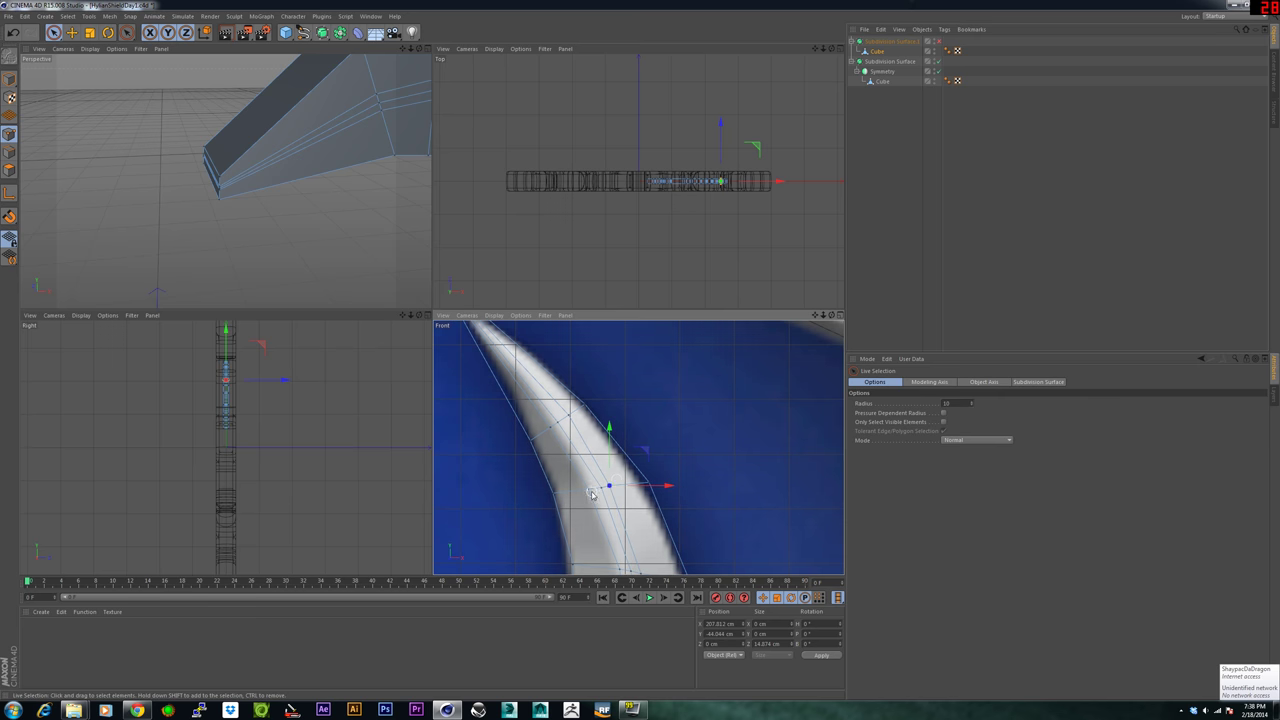
{"action": "left_click", "coordinate": [591, 494]}
{"action": "left_click_drag", "start_coordinate": [645, 490], "coordinate": [650, 490]}
{"action": "middle_click_drag", "start_coordinate": [611, 450], "coordinate": [628, 494], "text": "alt"}
{"action": "left_click", "coordinate": [589, 459]}
{"action": "left_click_drag", "start_coordinate": [611, 460], "coordinate": [605, 460]}
Examine how the whole ornament's mesh lines up with the reference image, from the fork to the hooked end.
{"action": "middle_click_drag", "start_coordinate": [572, 544], "coordinate": [644, 447], "text": "alt"}
{"action": "scroll", "coordinate": [625, 465], "scroll_direction": "down", "scroll_amount": 4}
{"action": "middle_click_drag", "start_coordinate": [511, 540], "coordinate": [630, 315], "text": "alt"}
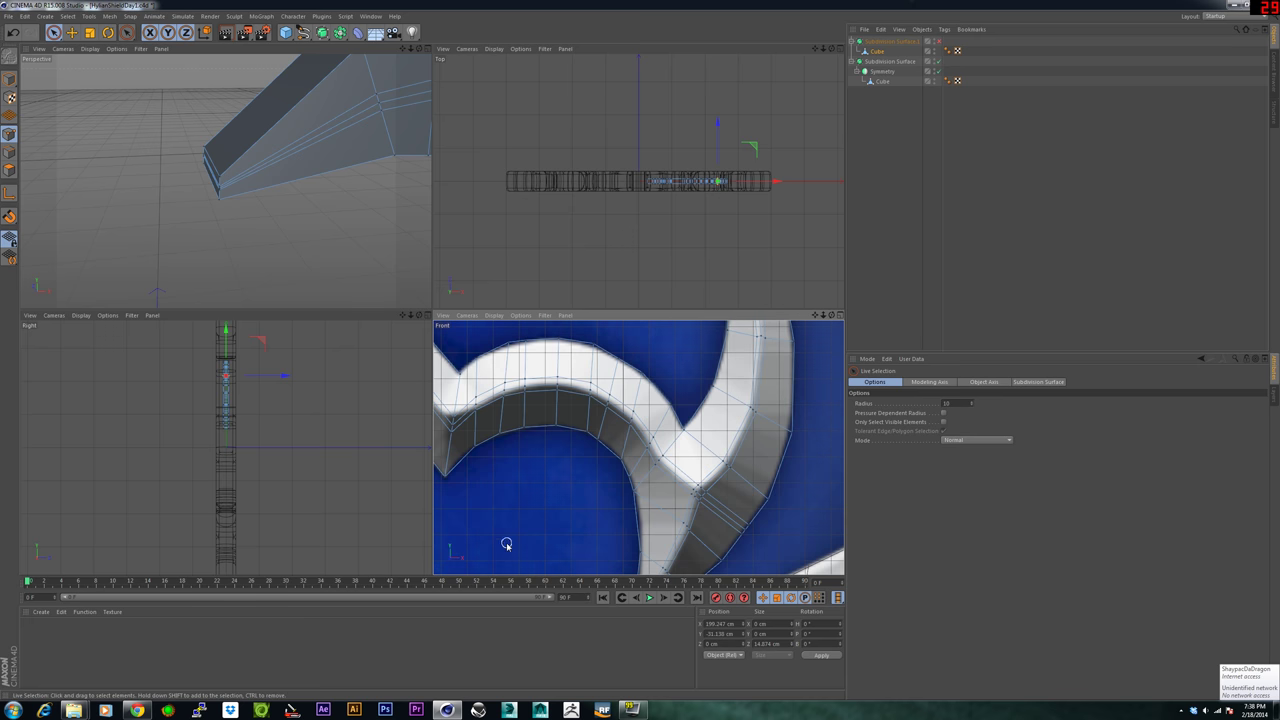
{"action": "middle_click_drag", "start_coordinate": [527, 452], "coordinate": [740, 521], "text": "alt"}
{"action": "middle_click_drag", "start_coordinate": [597, 354], "coordinate": [654, 525], "text": "alt"}
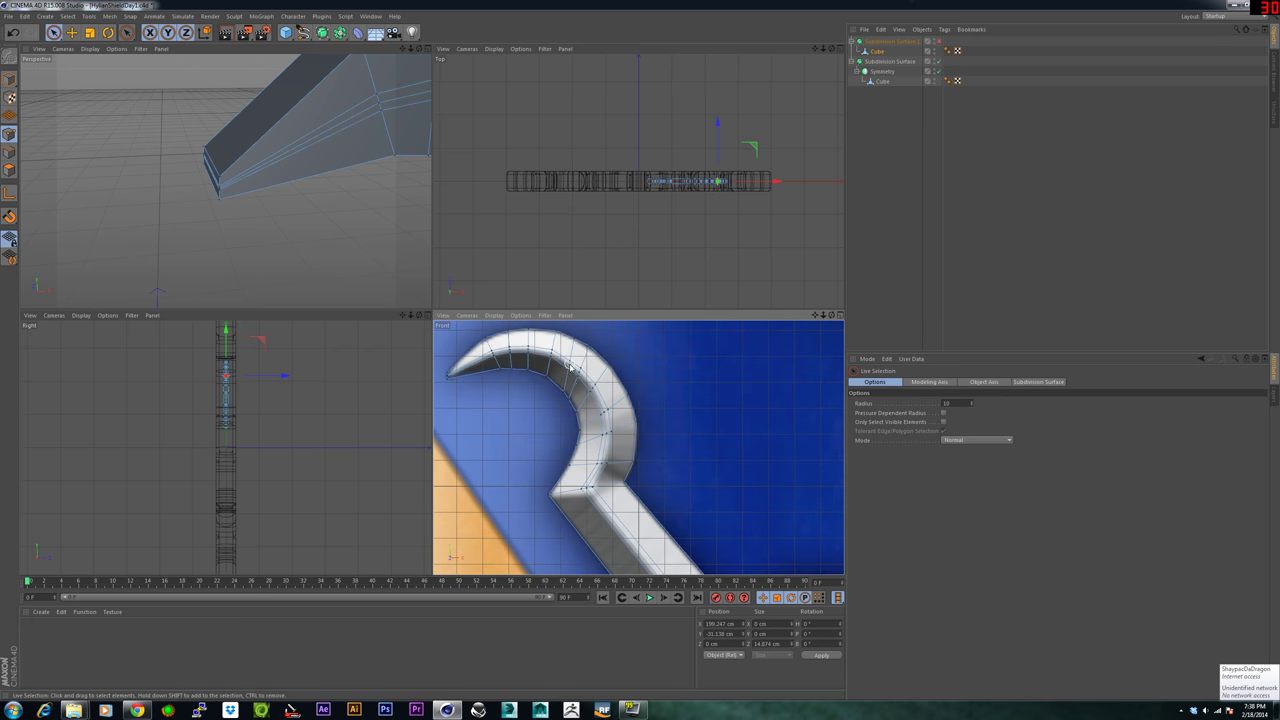
{"action": "middle_click_drag", "start_coordinate": [571, 408], "coordinate": [633, 418], "text": "alt"}
{"action": "scroll", "coordinate": [633, 418], "scroll_direction": "down", "scroll_amount": 4}
{"action": "scroll", "coordinate": [633, 418], "scroll_direction": "down", "scroll_amount": 3}
{"action": "middle_click_drag", "start_coordinate": [708, 473], "coordinate": [649, 460], "text": "alt"}
{"action": "scroll", "coordinate": [649, 460], "scroll_direction": "down", "scroll_amount": 1}
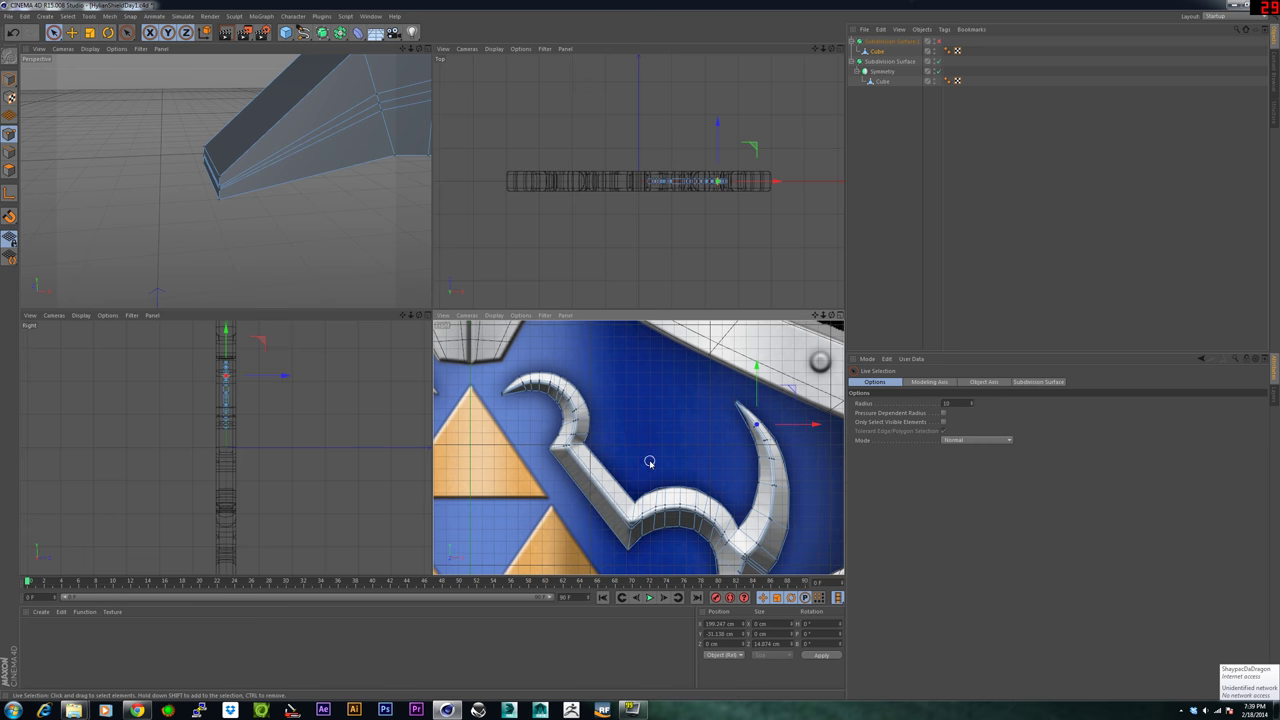
{"action": "scroll", "coordinate": [634, 459], "scroll_direction": "up", "scroll_amount": 4}
{"action": "scroll", "coordinate": [632, 459], "scroll_direction": "down", "scroll_amount": 1}
{"action": "scroll", "coordinate": [630, 460], "scroll_direction": "up", "scroll_amount": 2}
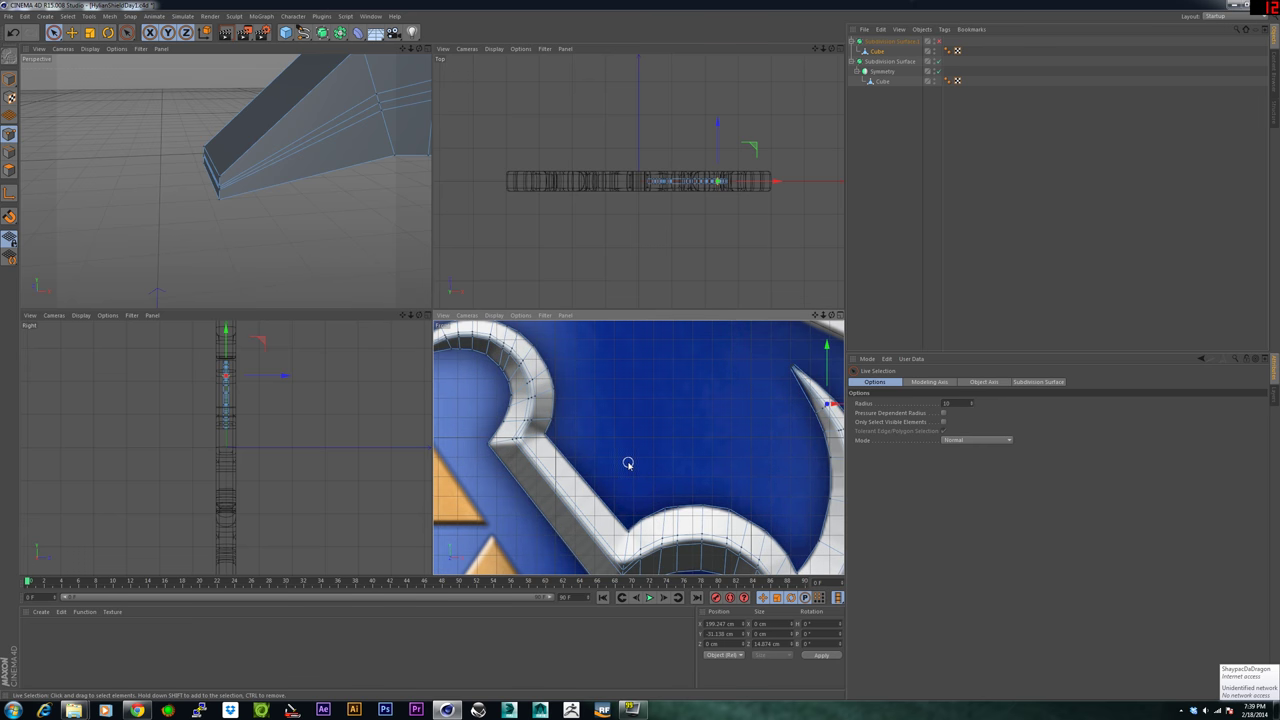
Loop-select the central ridge edges along the hook, and add the ridge edges of the fork's prongs to the selection.
{"action": "key", "text": "u"}
{"action": "key", "text": "l"}
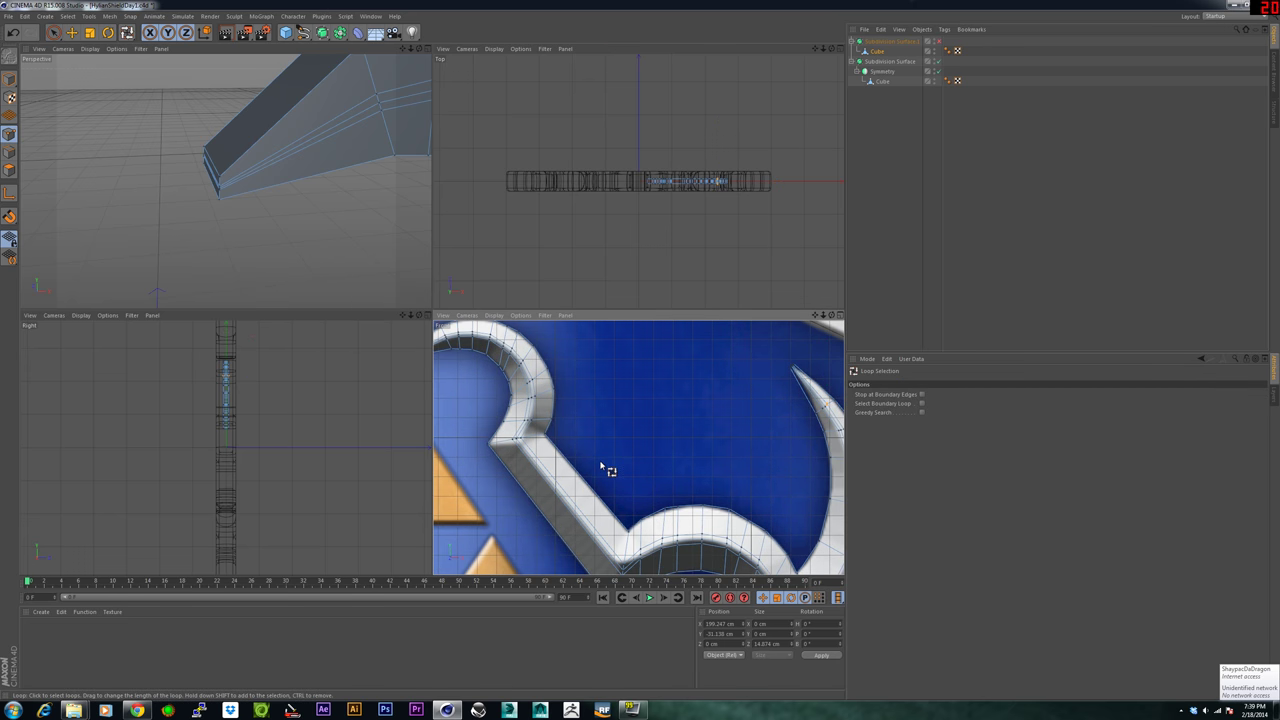
{"action": "middle_click_drag", "start_coordinate": [601, 465], "coordinate": [709, 508], "text": "alt"}
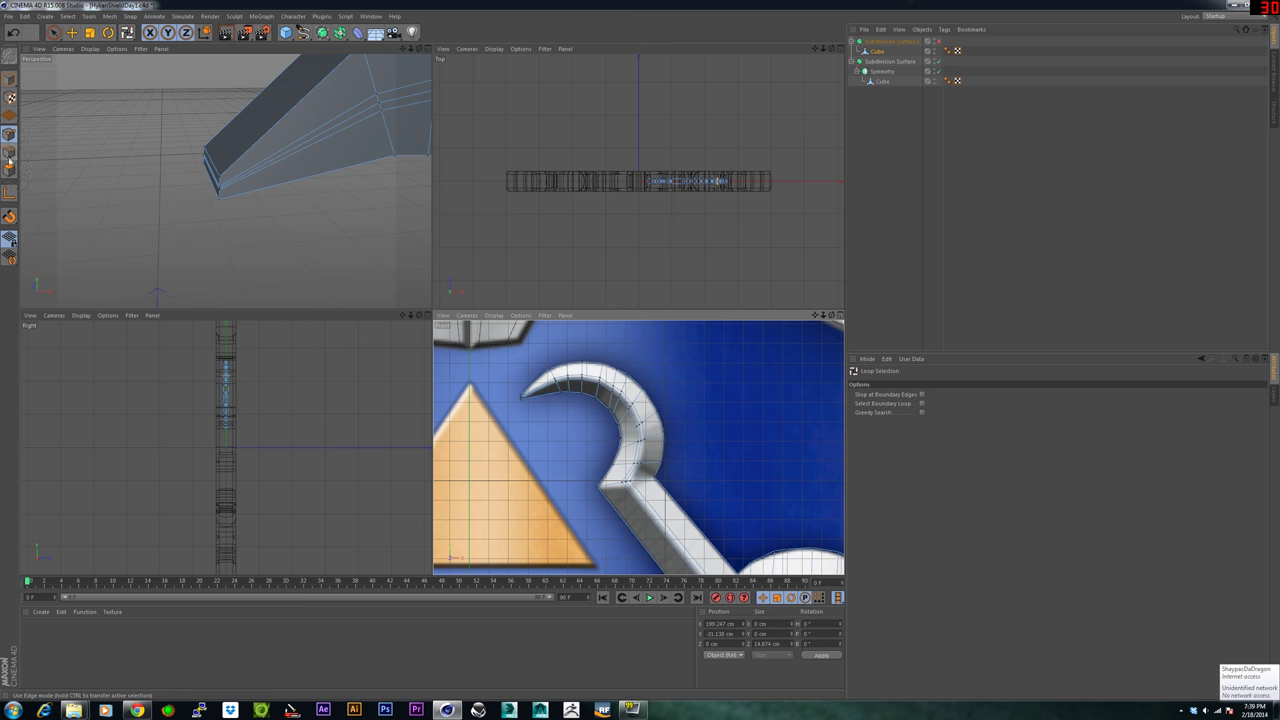
{"action": "left_click", "coordinate": [578, 380]}
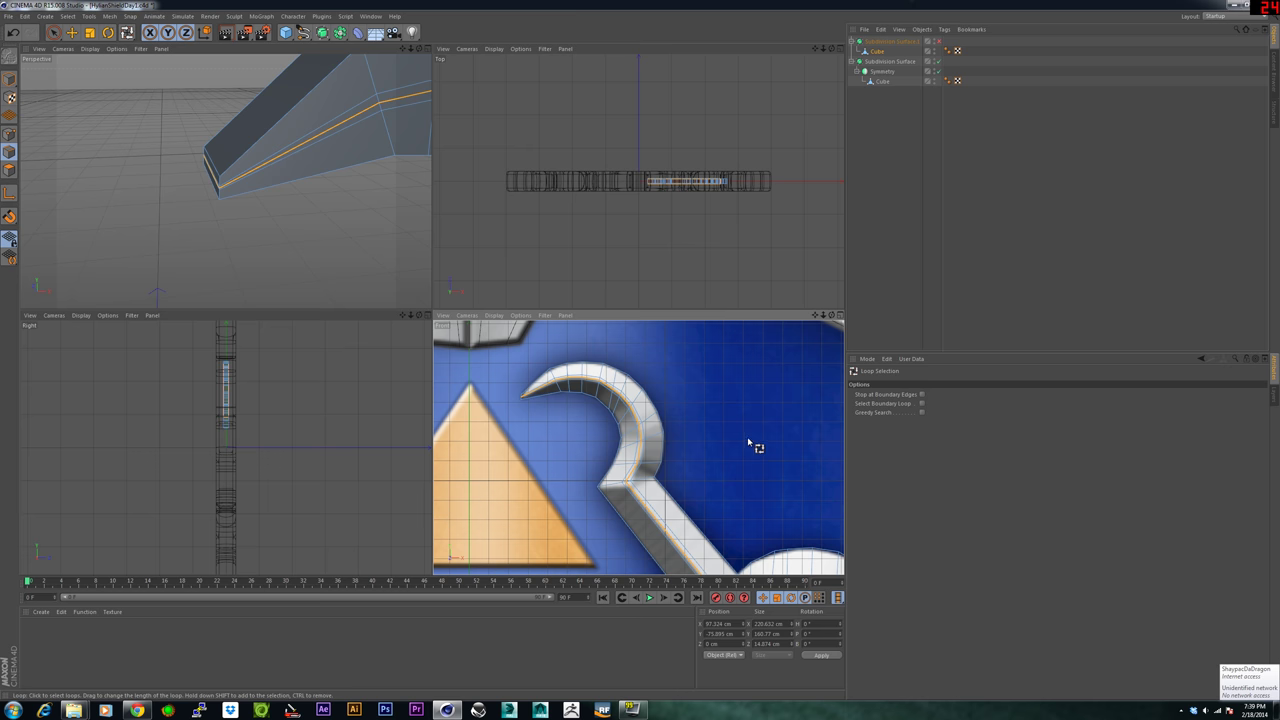
{"action": "middle_click_drag", "start_coordinate": [757, 440], "coordinate": [495, 353], "text": "alt"}
{"action": "middle_click_drag", "start_coordinate": [563, 409], "coordinate": [484, 339], "text": "alt"}
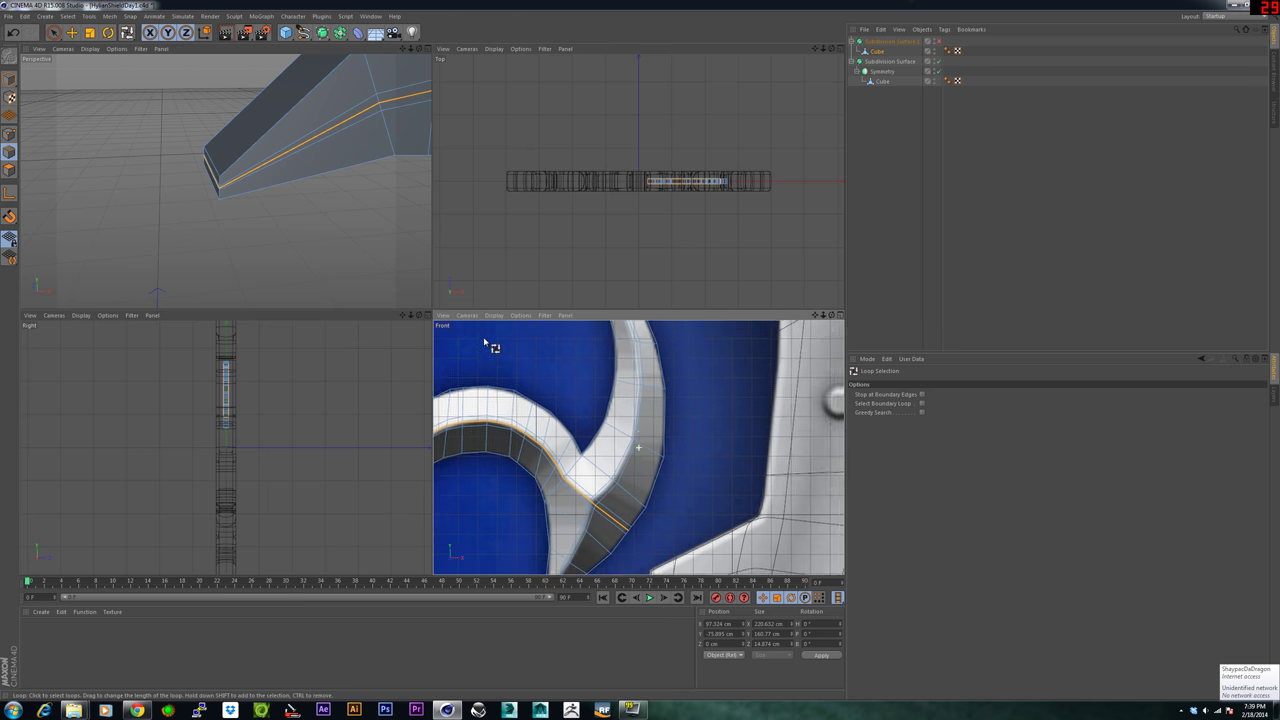
{"action": "middle_click_drag", "start_coordinate": [544, 532], "coordinate": [549, 410], "text": "alt"}
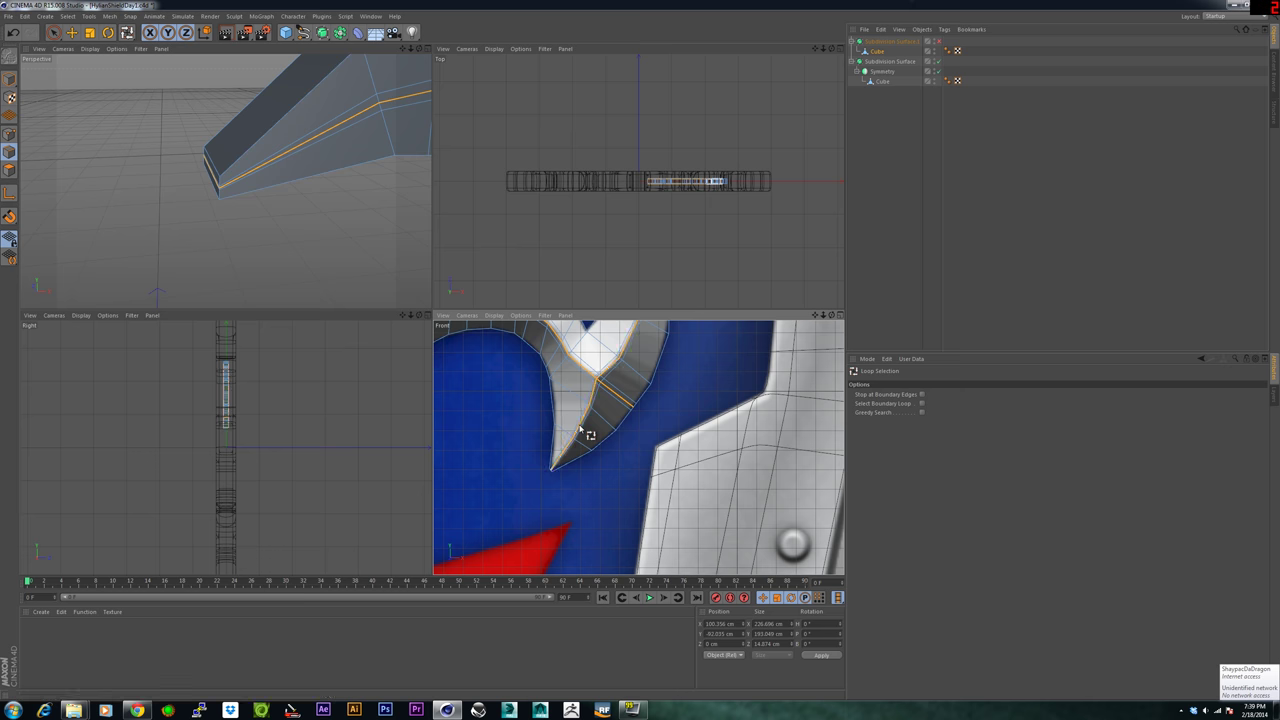
{"action": "left_click", "coordinate": [585, 428], "text": "shift"}
{"action": "middle_click_drag", "start_coordinate": [606, 415], "coordinate": [598, 500], "text": "alt"}
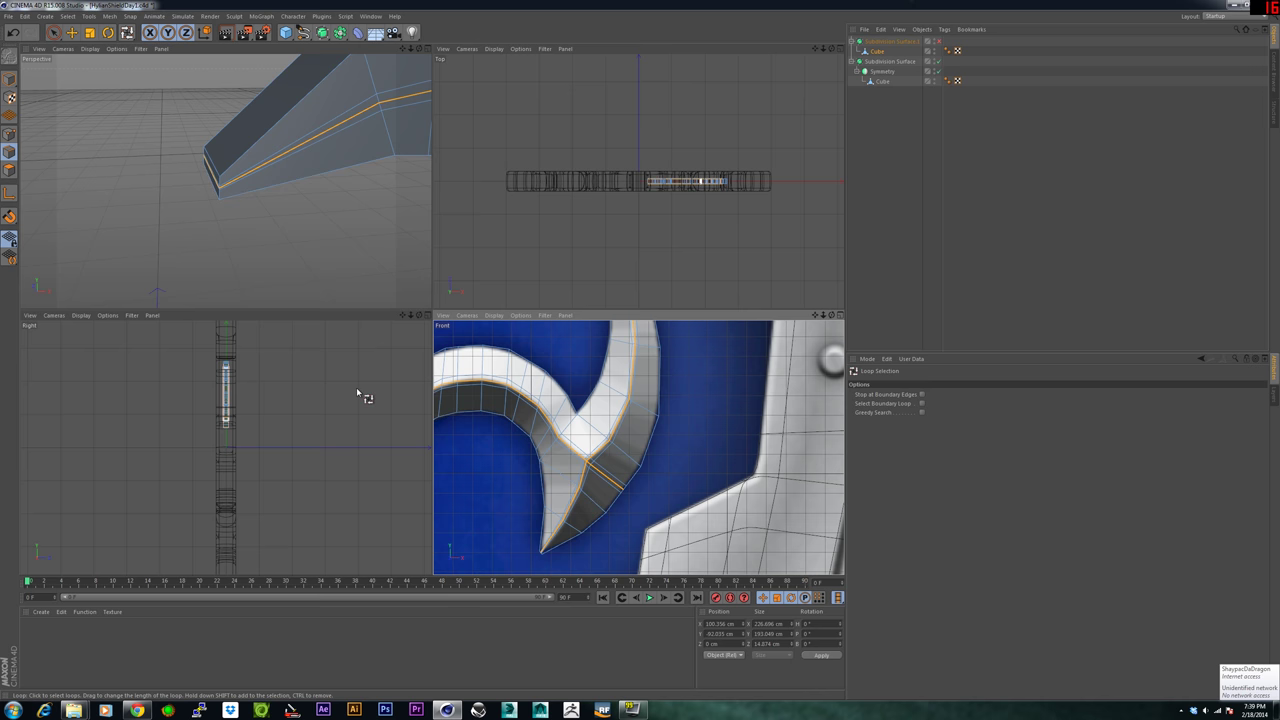
Scale the selected ridge edges outward along Z to a depth of about 17.8 cm.
{"action": "right_click_drag", "start_coordinate": [374, 128], "coordinate": [339, 207], "text": "alt"}
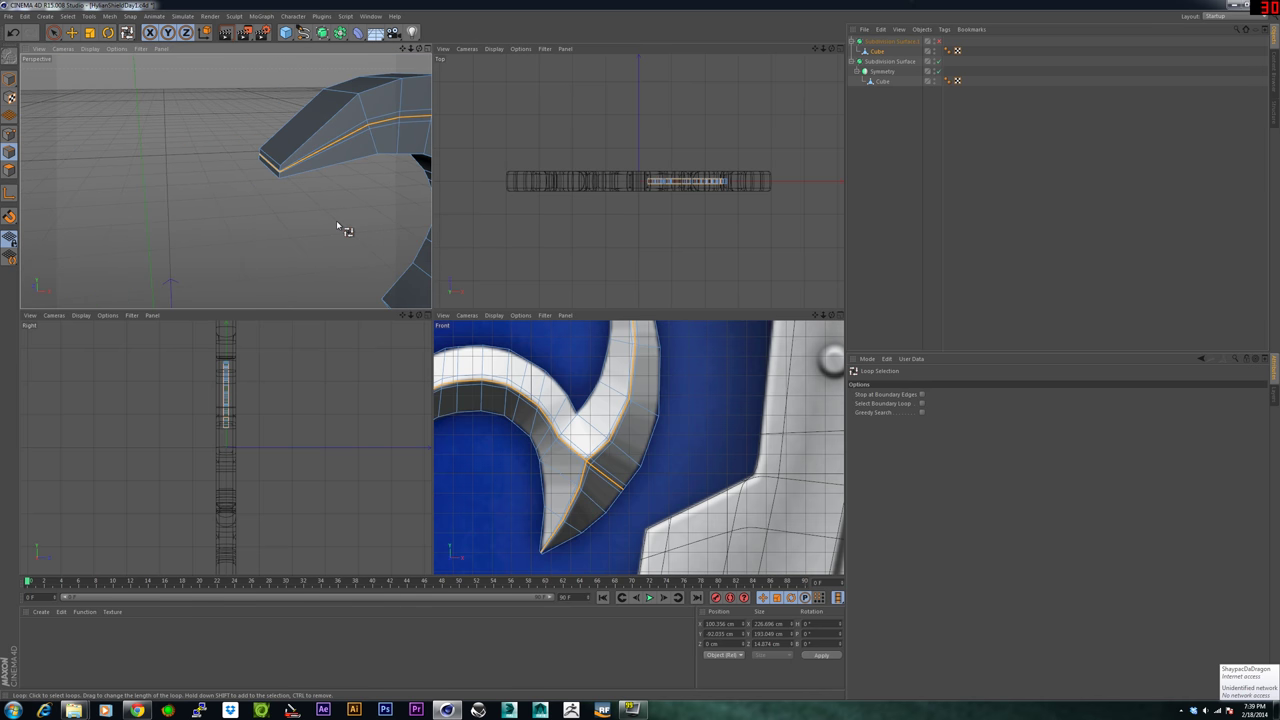
{"action": "left_click_drag", "start_coordinate": [337, 222], "coordinate": [381, 236], "text": "alt"}
{"action": "right_click_drag", "start_coordinate": [381, 236], "coordinate": [326, 221], "text": "alt"}
{"action": "left_click_drag", "start_coordinate": [326, 221], "coordinate": [302, 240], "text": "alt"}
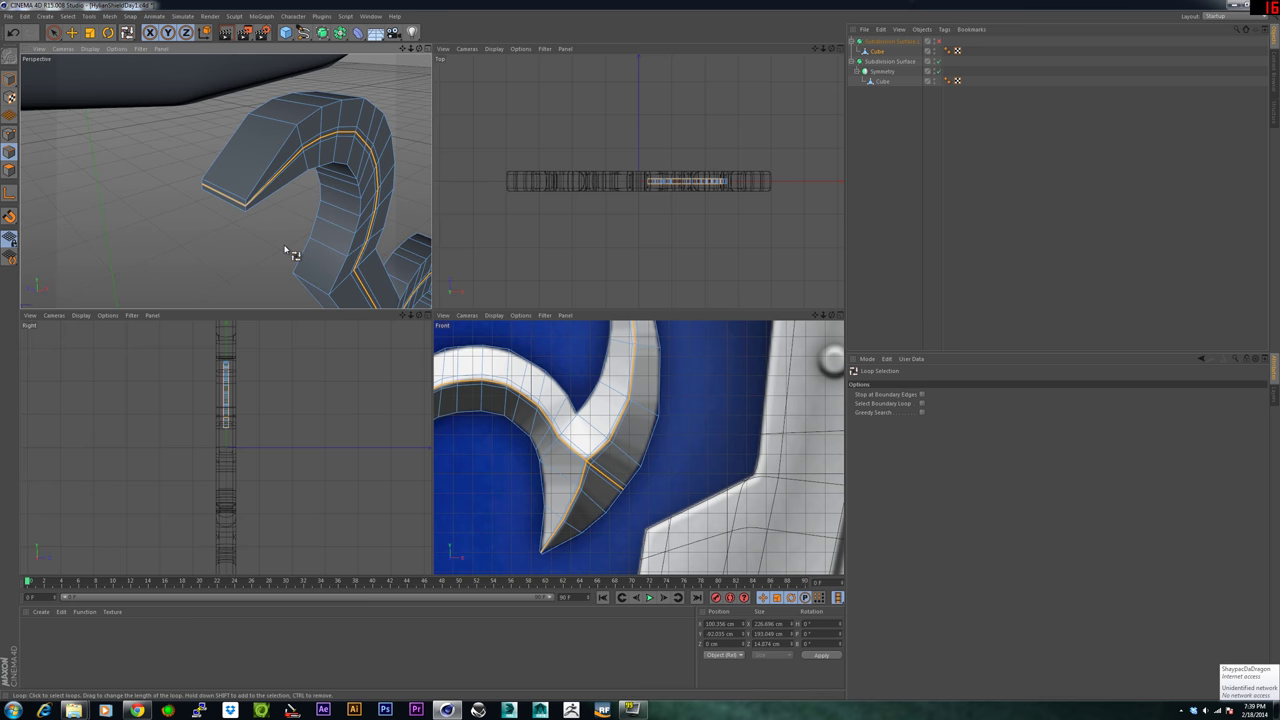
{"action": "key", "text": "t"}
{"action": "left_click_drag", "start_coordinate": [336, 260], "coordinate": [328, 259]}
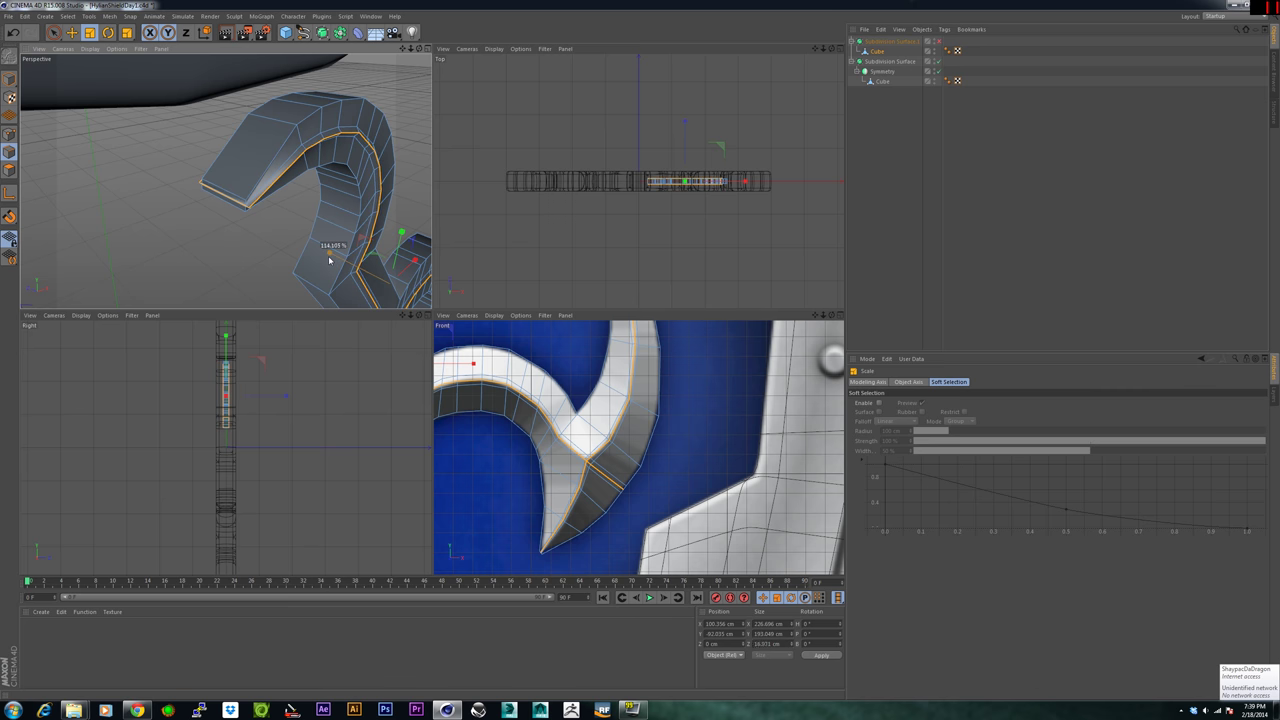
{"action": "left_click_drag", "start_coordinate": [325, 261], "coordinate": [237, 231]}
Preview the ornament with its subdivision surface turned on, inspect the smoothed bends and tip, and turn it off again.
{"action": "scroll", "coordinate": [323, 246], "scroll_direction": "down", "scroll_amount": 5}
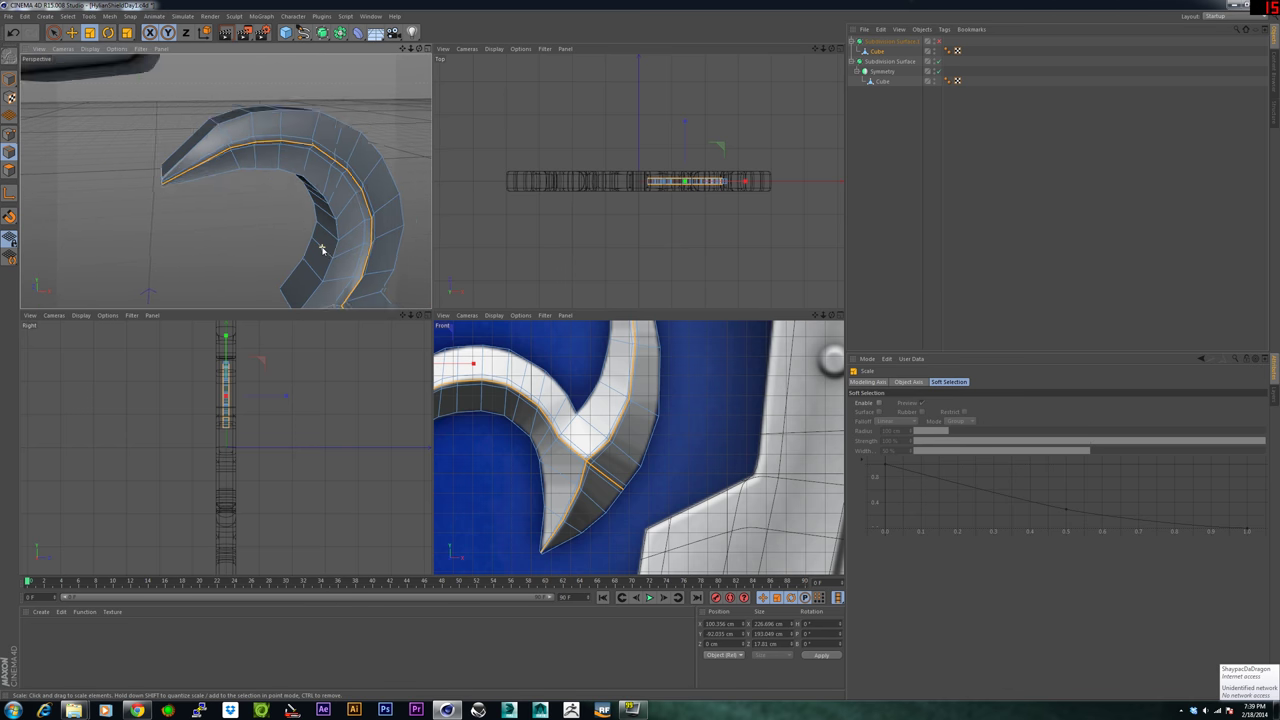
{"action": "left_click", "coordinate": [937, 41]}
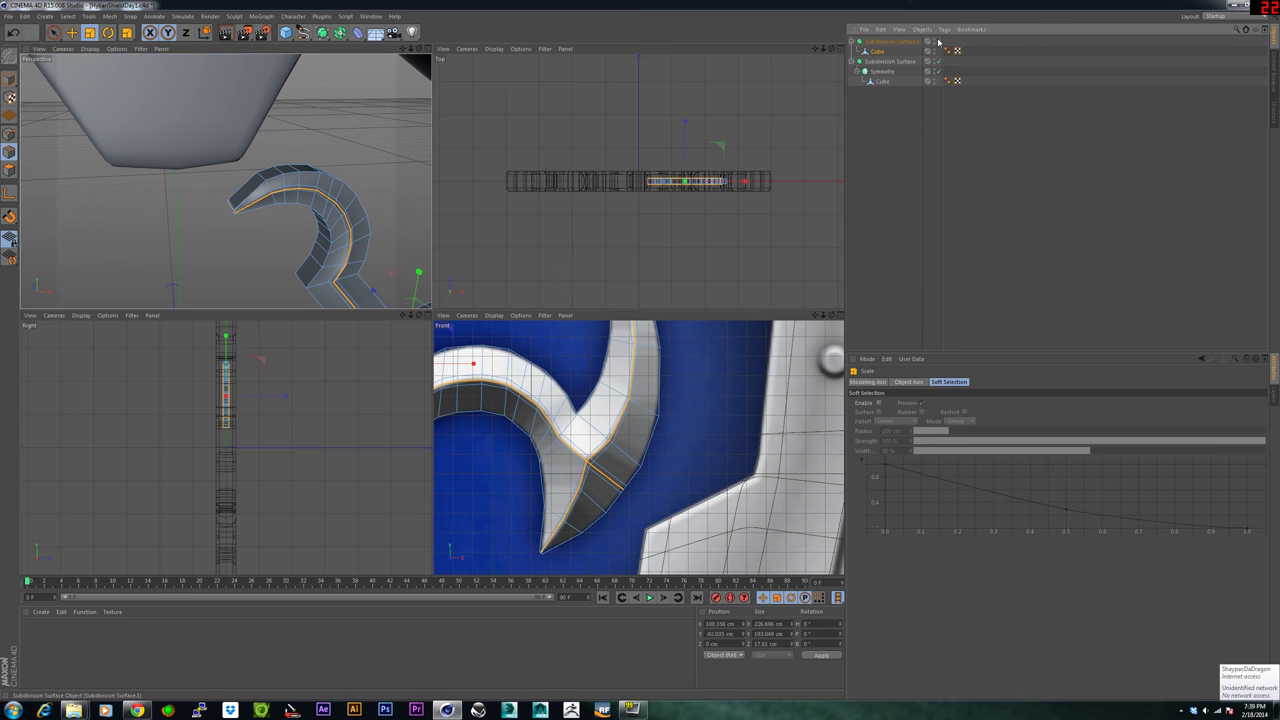
{"action": "scroll", "coordinate": [310, 219], "scroll_direction": "up", "scroll_amount": 5}
{"action": "left_click_drag", "start_coordinate": [310, 219], "coordinate": [406, 214], "text": "alt"}
{"action": "left_click", "coordinate": [413, 169]}
{"action": "middle_click_drag", "start_coordinate": [406, 214], "coordinate": [315, 75], "text": "alt"}
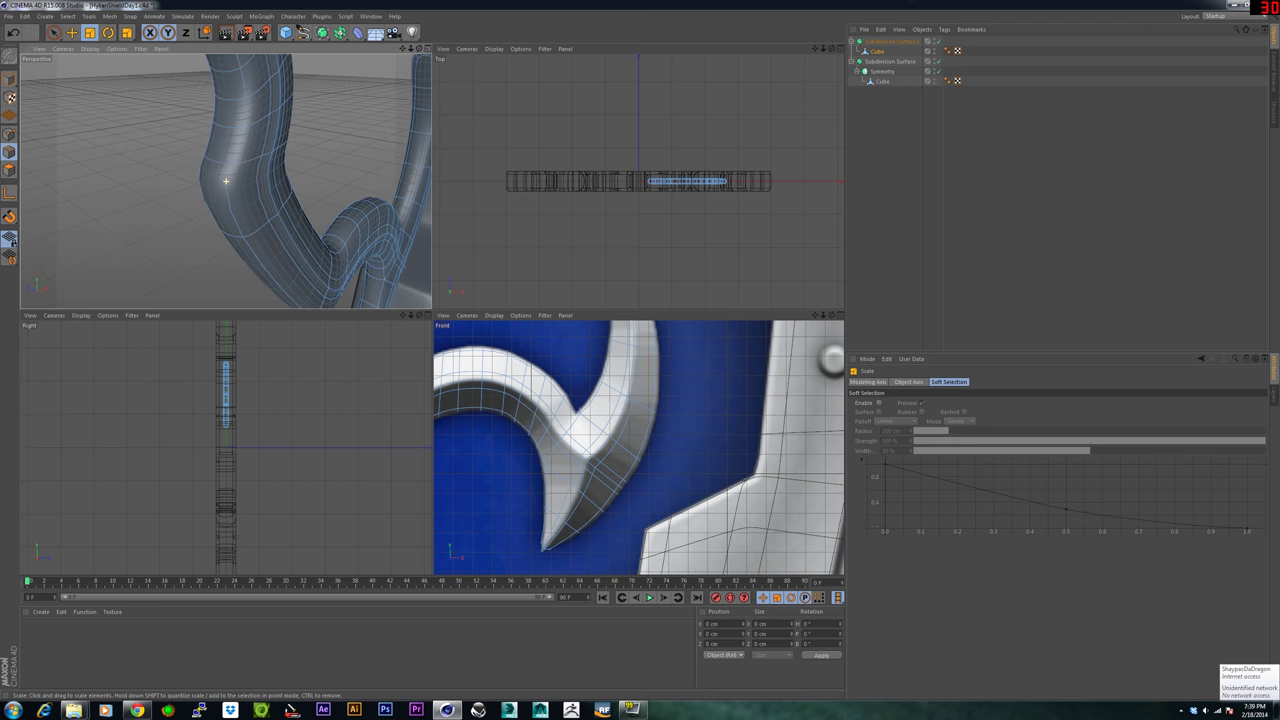
{"action": "scroll", "coordinate": [300, 222], "scroll_direction": "up", "scroll_amount": 5}
{"action": "left_click_drag", "start_coordinate": [300, 222], "coordinate": [174, 201], "text": "alt"}
{"action": "scroll", "coordinate": [196, 181], "scroll_direction": "down", "scroll_amount": 6}
{"action": "left_click_drag", "start_coordinate": [254, 156], "coordinate": [325, 195], "text": "alt"}
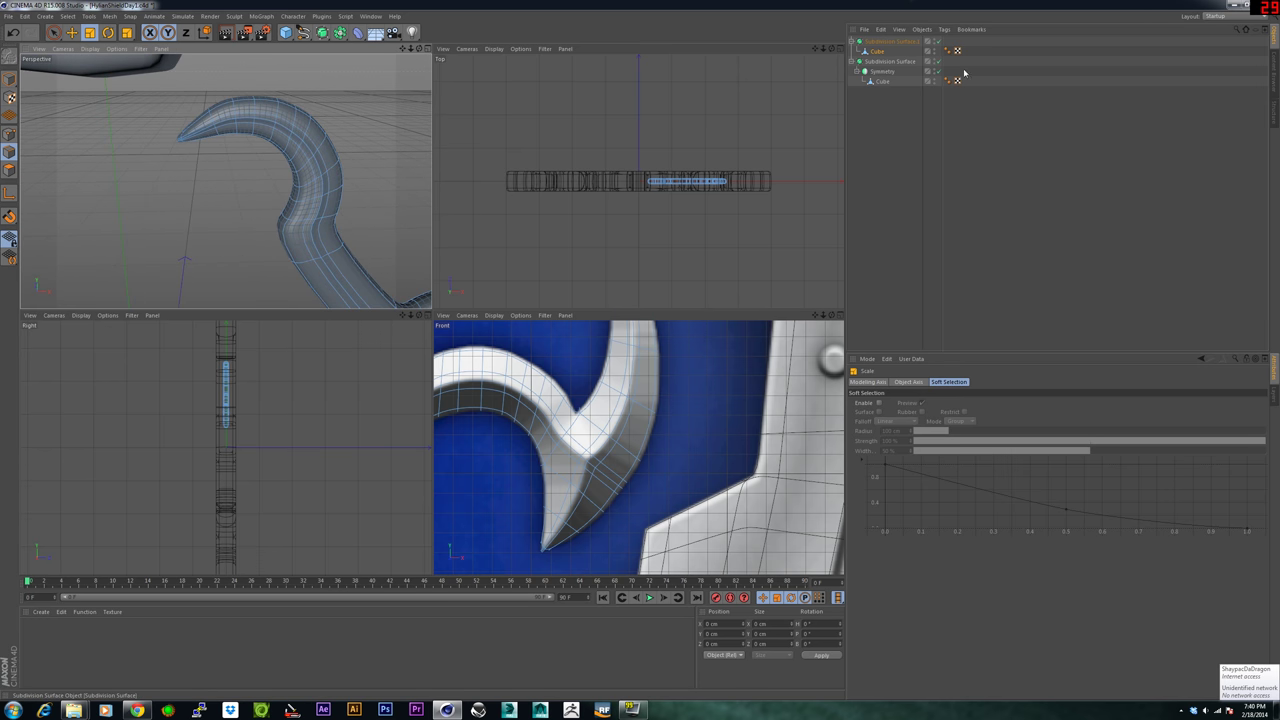
{"action": "left_click", "coordinate": [938, 40]}
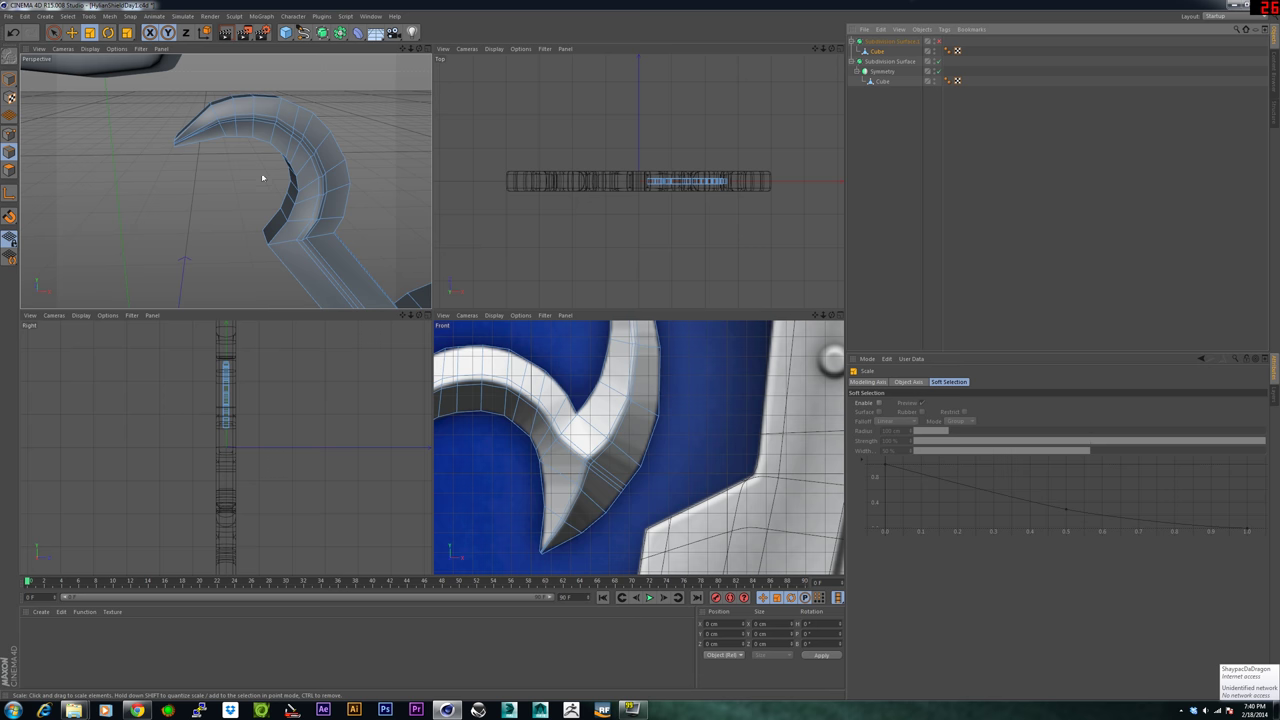
Set the Knife to Line mode and cut two lines across the bend below the hook, one on each side of the corner.
{"action": "middle_click_drag", "start_coordinate": [226, 180], "coordinate": [295, 230], "text": "alt"}
{"action": "scroll", "coordinate": [312, 187], "scroll_direction": "up", "scroll_amount": 5}
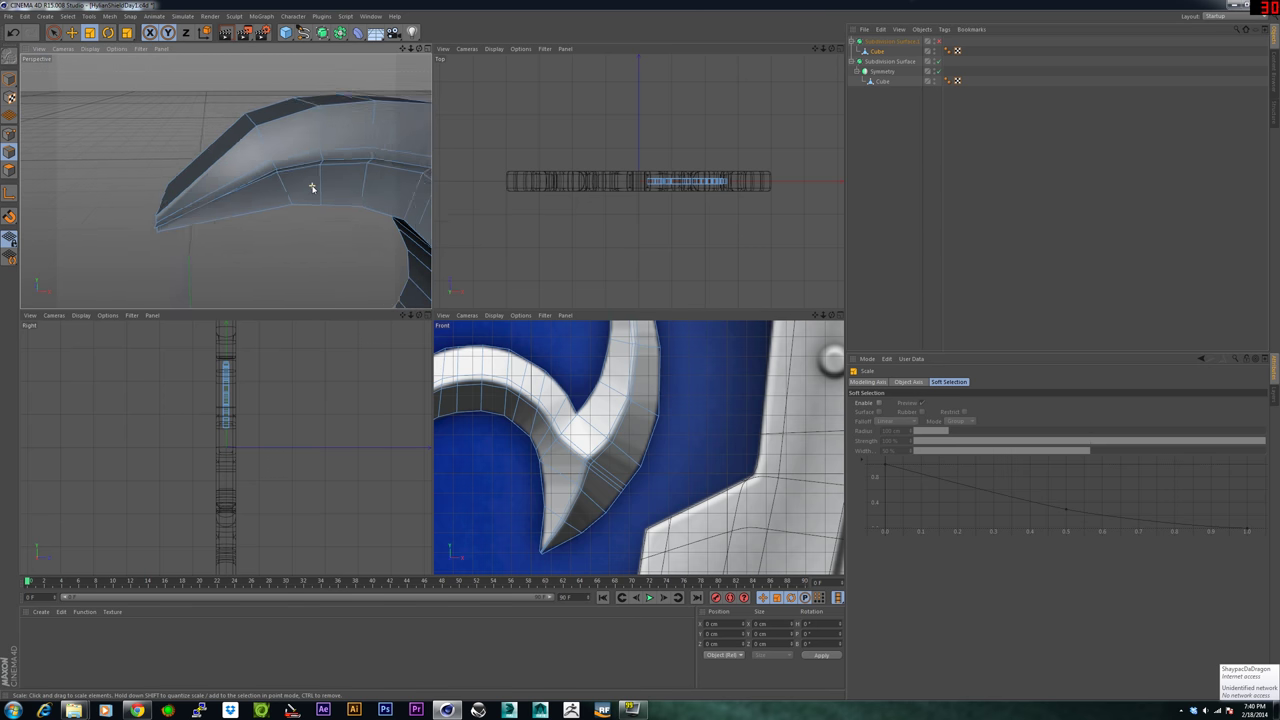
{"action": "mouse_move", "coordinate": [312, 188]}
{"action": "left_mouse_down", "text": "alt"}
{"action": "mouse_move", "coordinate": [286, 197]}
{"action": "mouse_move", "coordinate": [302, 204]}
{"action": "left_mouse_up", "text": "alt"}
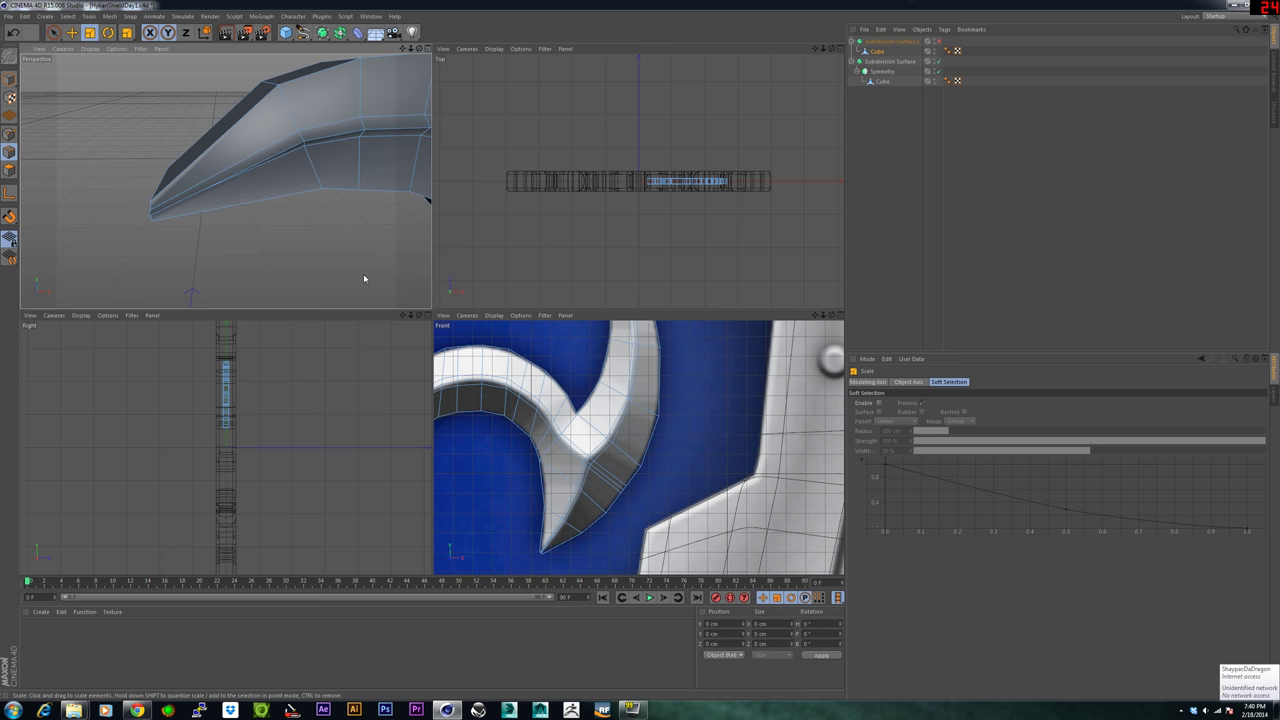
{"action": "middle_click_drag", "start_coordinate": [487, 415], "coordinate": [660, 461], "text": "alt"}
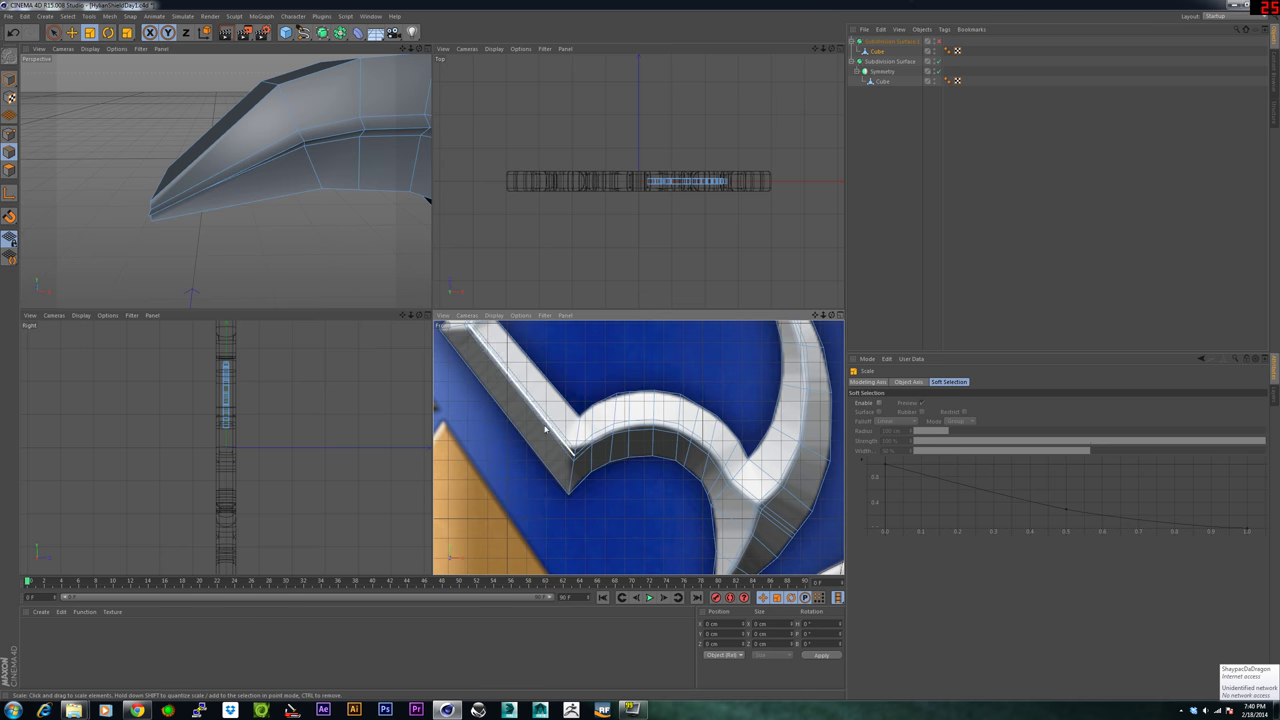
{"action": "middle_click_drag", "start_coordinate": [484, 360], "coordinate": [594, 528], "text": "alt"}
{"action": "scroll", "coordinate": [553, 441], "scroll_direction": "up", "scroll_amount": 6}
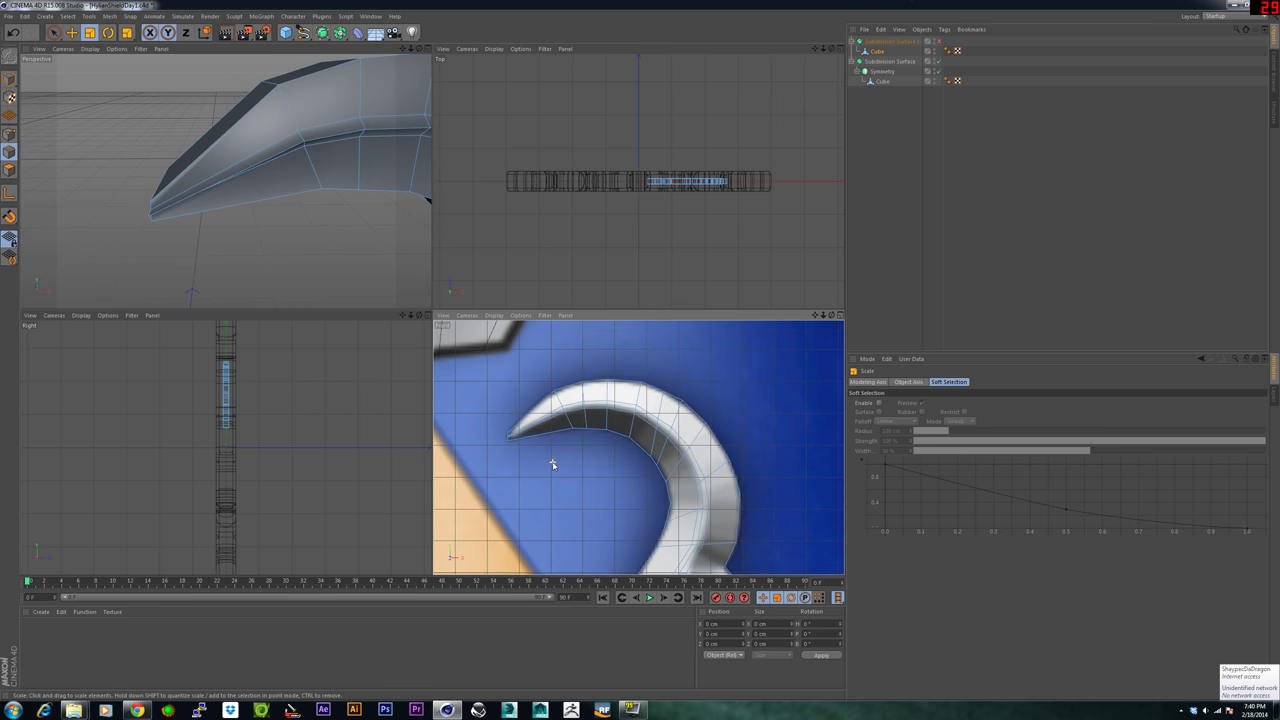
{"action": "key", "text": "k"}
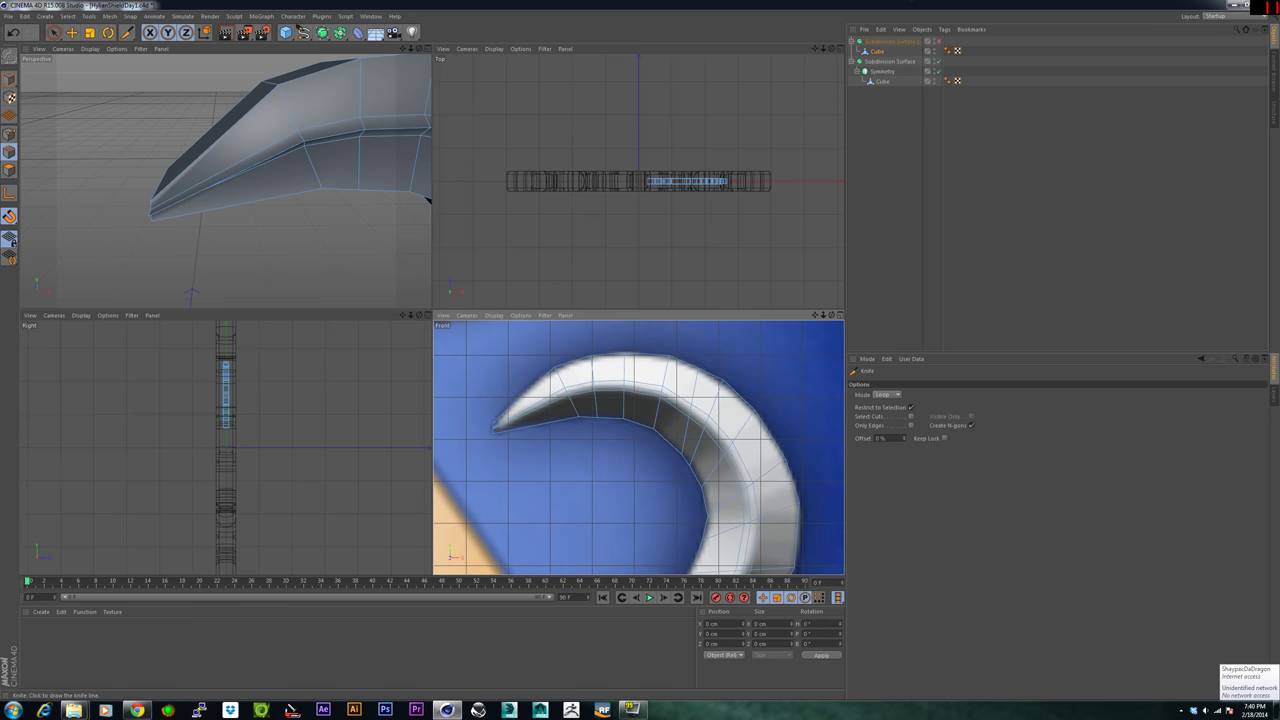
{"action": "middle_click_drag", "start_coordinate": [681, 512], "coordinate": [623, 404], "text": "alt"}
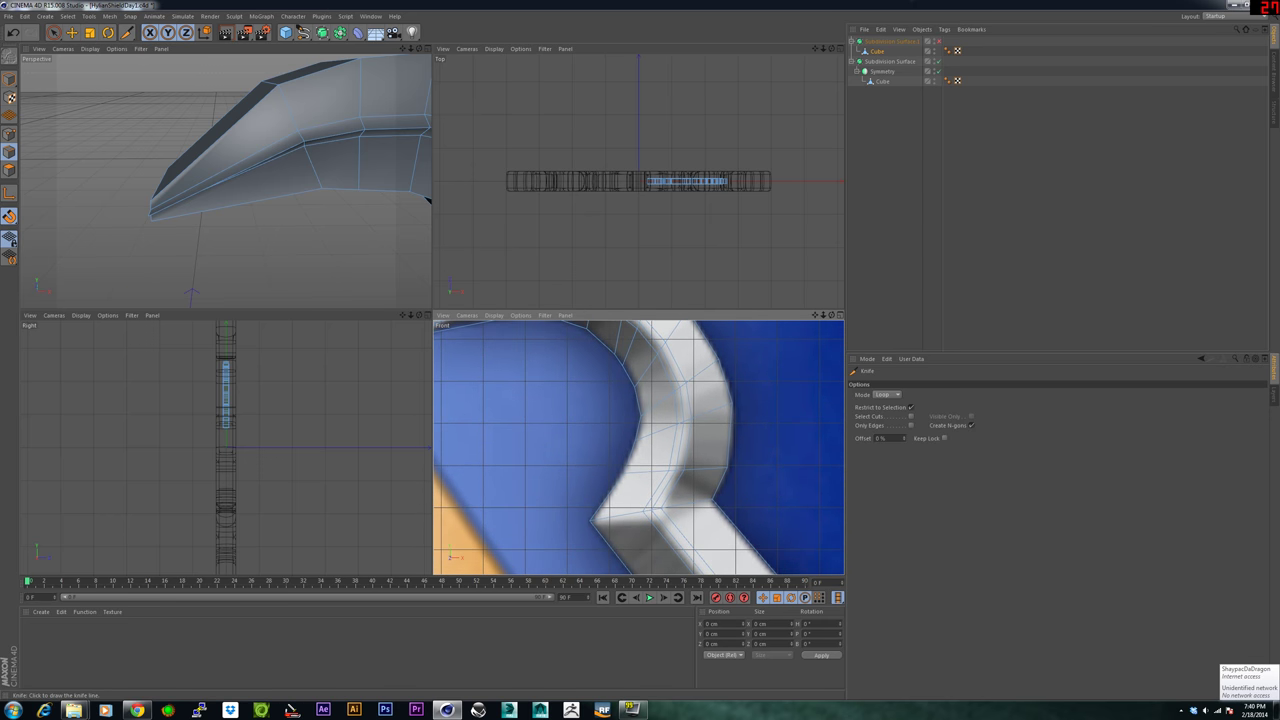
{"action": "left_click", "coordinate": [894, 395]}
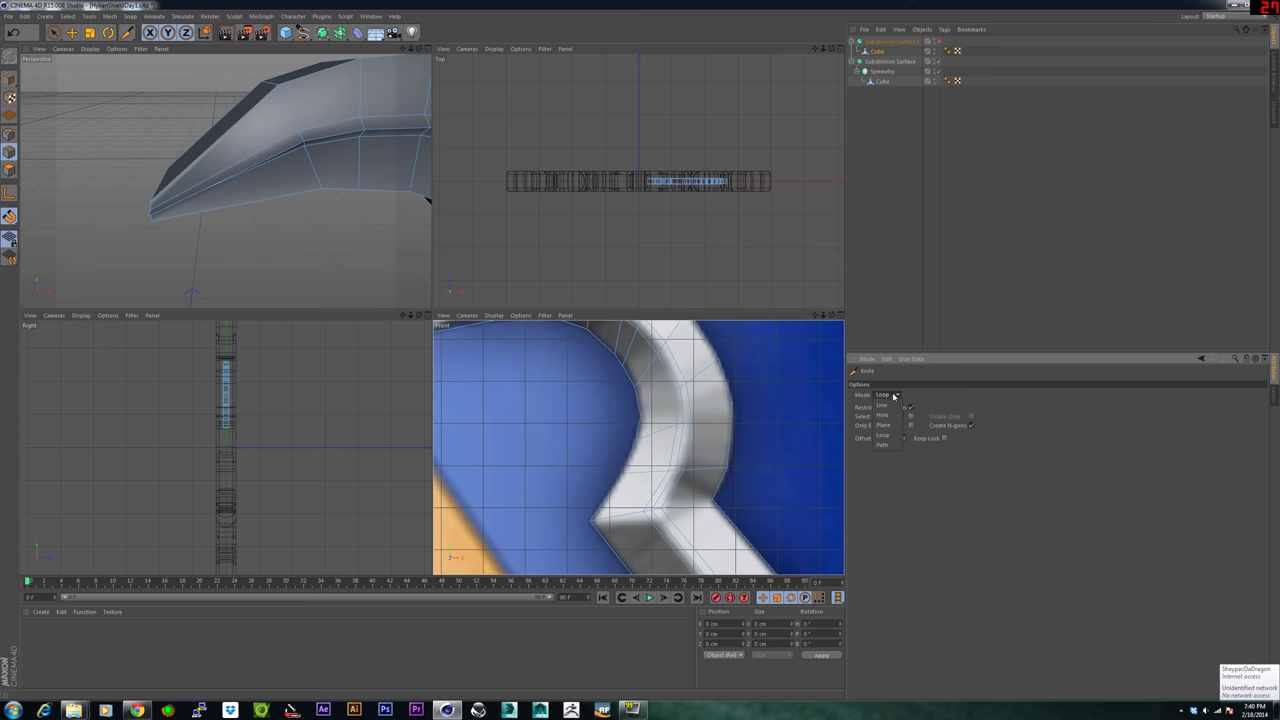
{"action": "left_click", "coordinate": [897, 405]}
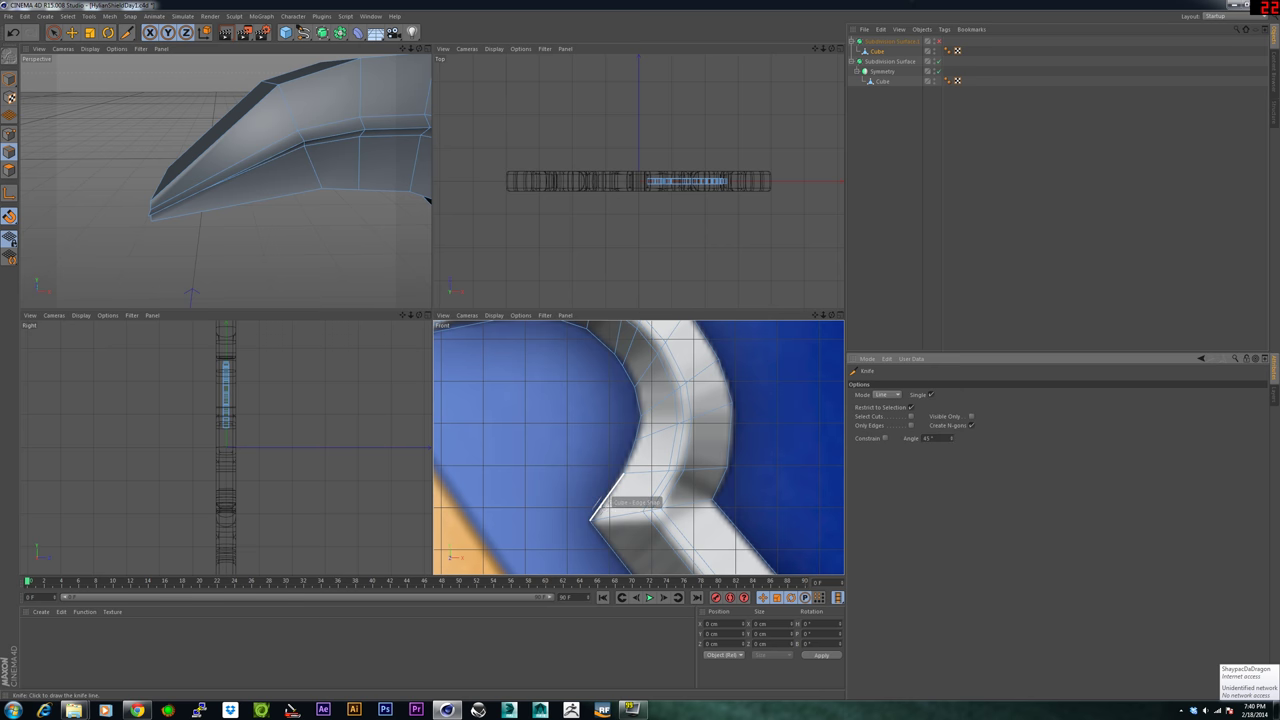
{"action": "left_click_drag", "start_coordinate": [596, 513], "coordinate": [731, 491]}
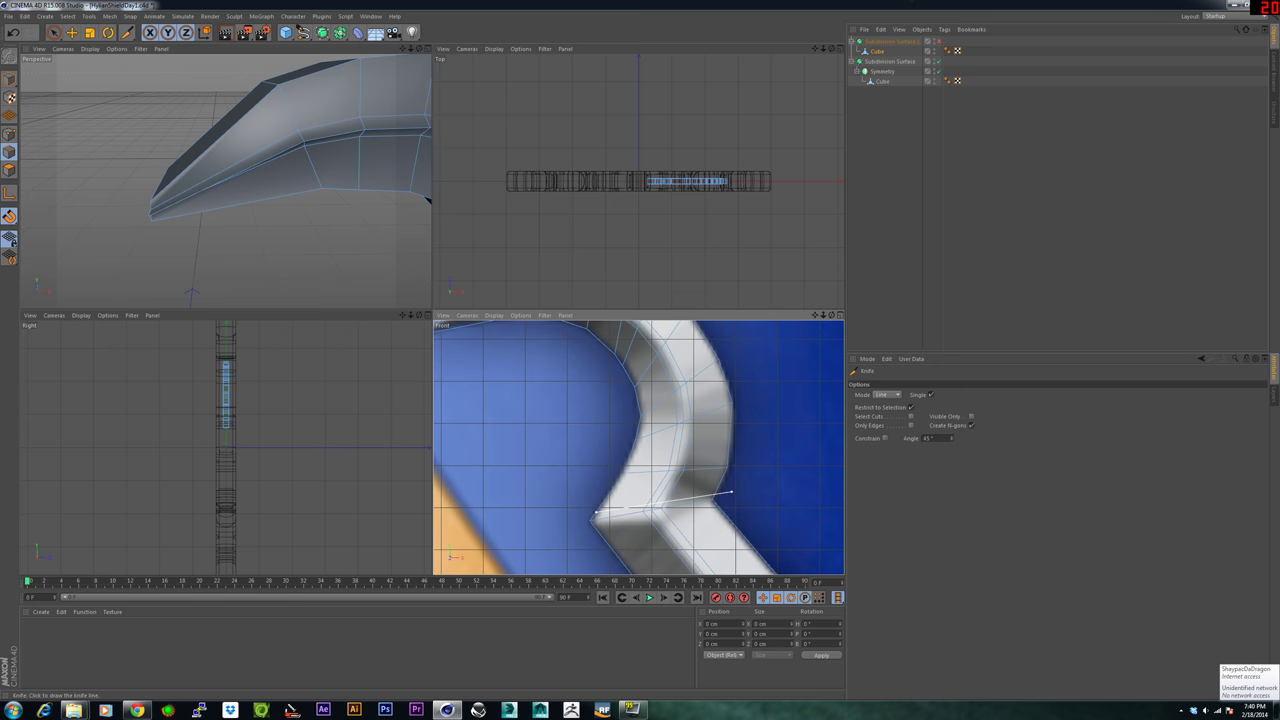
{"action": "left_click_drag", "start_coordinate": [594, 526], "coordinate": [725, 504]}
Cut two lines across the ornament's sharp V-shaped corner, from its inner notch to its outer point, to reinforce the bend.
{"action": "middle_click_drag", "start_coordinate": [722, 506], "coordinate": [616, 420], "text": "alt"}
{"action": "middle_click_drag", "start_coordinate": [690, 528], "coordinate": [637, 446], "text": "alt"}
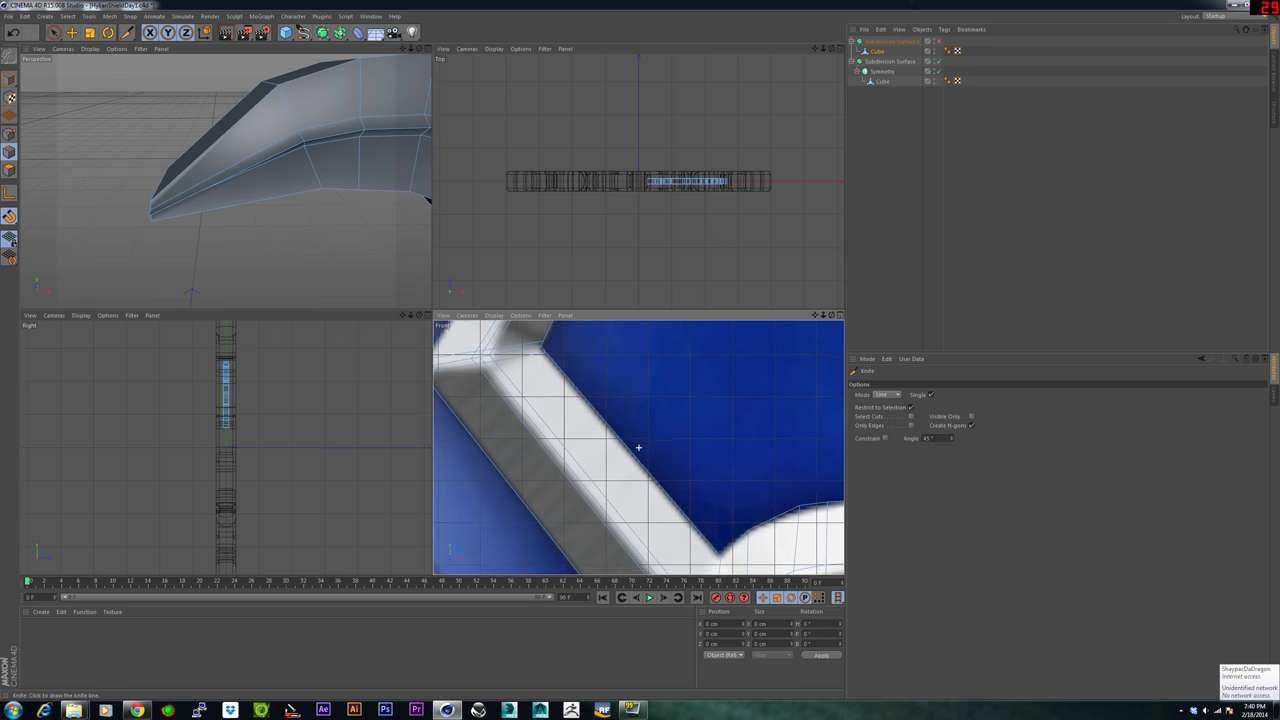
{"action": "scroll", "coordinate": [677, 449], "scroll_direction": "down", "scroll_amount": 2}
{"action": "middle_click_drag", "start_coordinate": [683, 561], "coordinate": [629, 428], "text": "alt"}
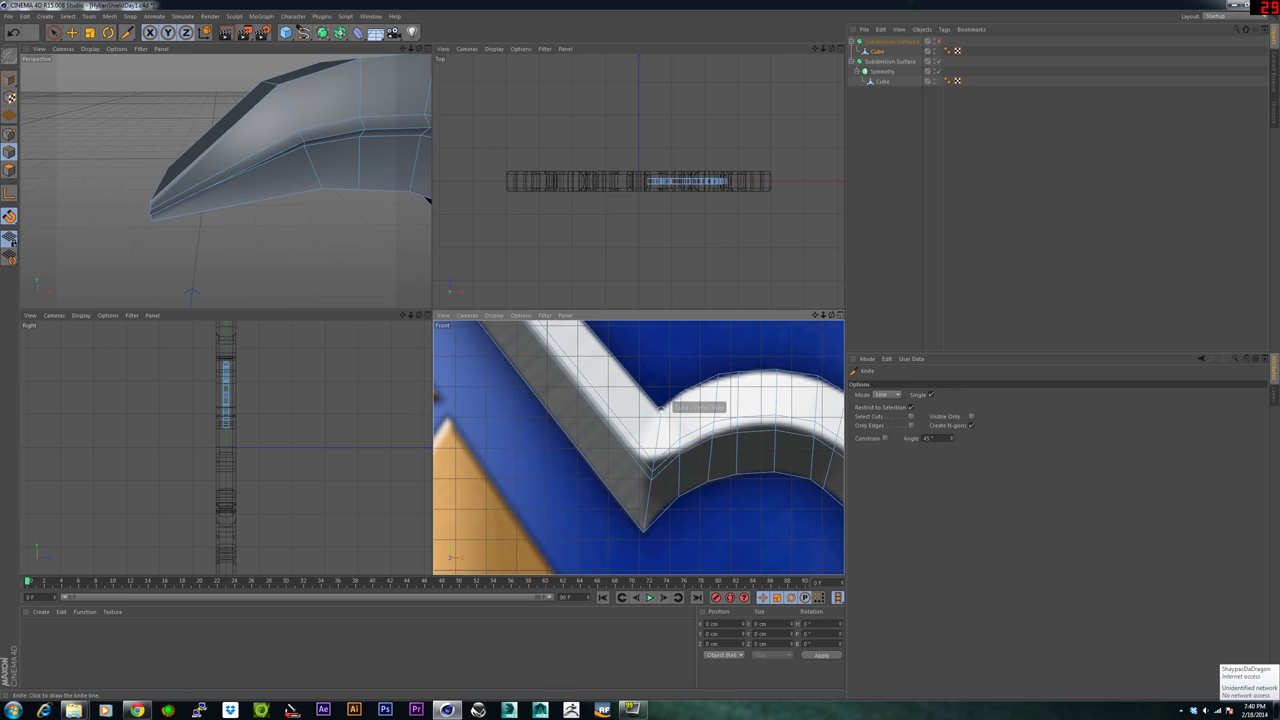
{"action": "scroll", "coordinate": [661, 415], "scroll_direction": "up", "scroll_amount": 2}
{"action": "left_click_drag", "start_coordinate": [659, 408], "coordinate": [631, 557]}
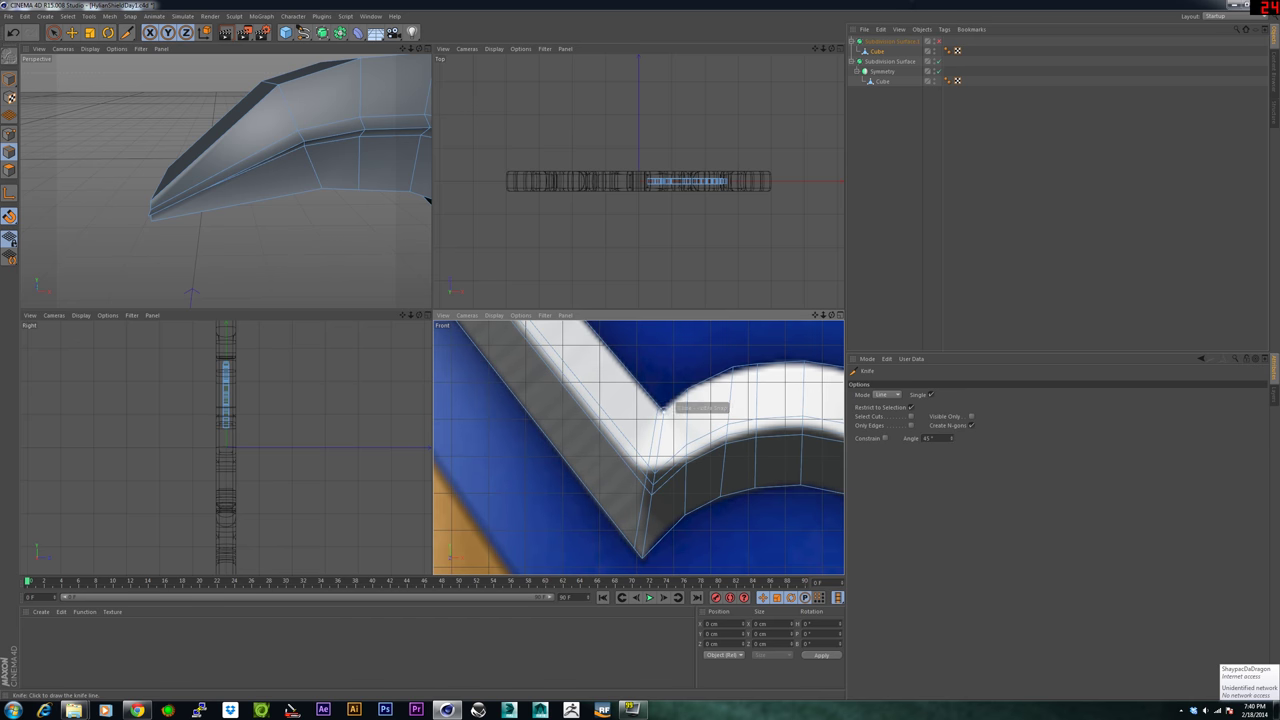
{"action": "left_click_drag", "start_coordinate": [669, 404], "coordinate": [655, 558]}
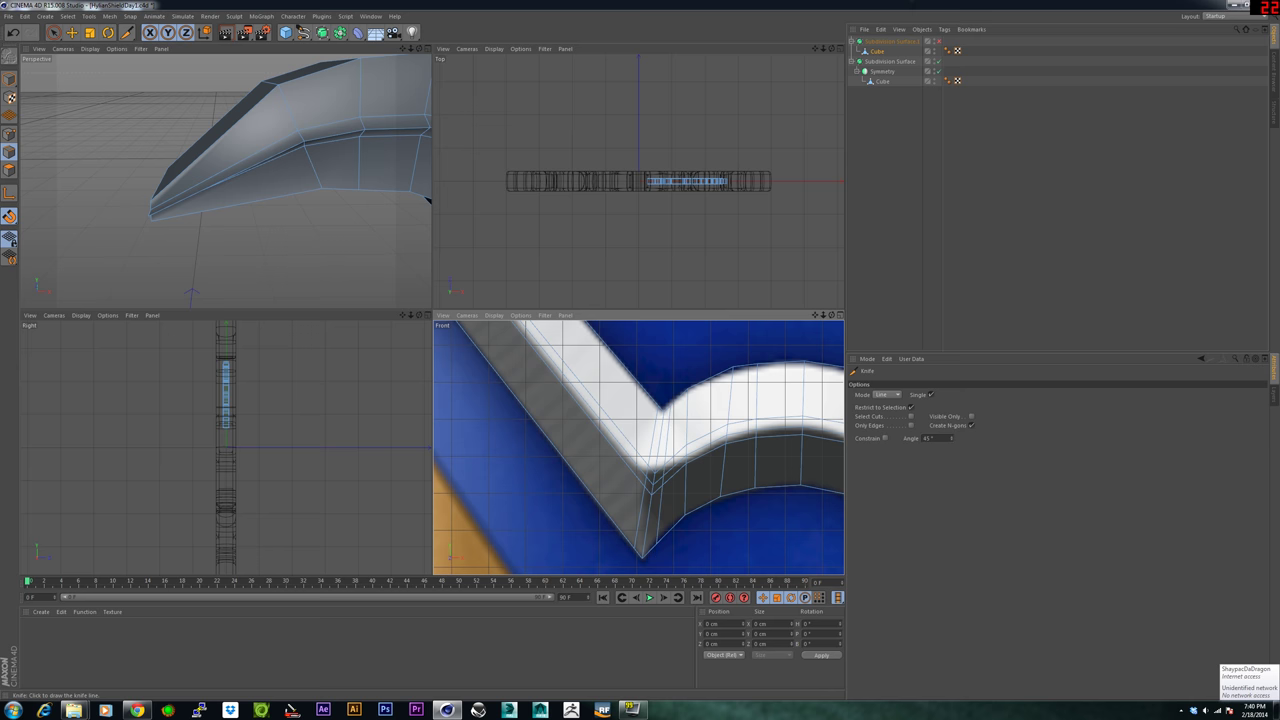
Cut a line across the arched arm beside the fork, from the fork's notch to the arch's inner edge.
{"action": "middle_click_drag", "start_coordinate": [800, 478], "coordinate": [563, 448], "text": "alt"}
{"action": "middle_click_drag", "start_coordinate": [659, 472], "coordinate": [637, 450], "text": "alt"}
{"action": "scroll", "coordinate": [693, 450], "scroll_direction": "down", "scroll_amount": 1}
{"action": "scroll", "coordinate": [694, 449], "scroll_direction": "down", "scroll_amount": 1}
{"action": "left_click_drag", "start_coordinate": [622, 416], "coordinate": [572, 478]}
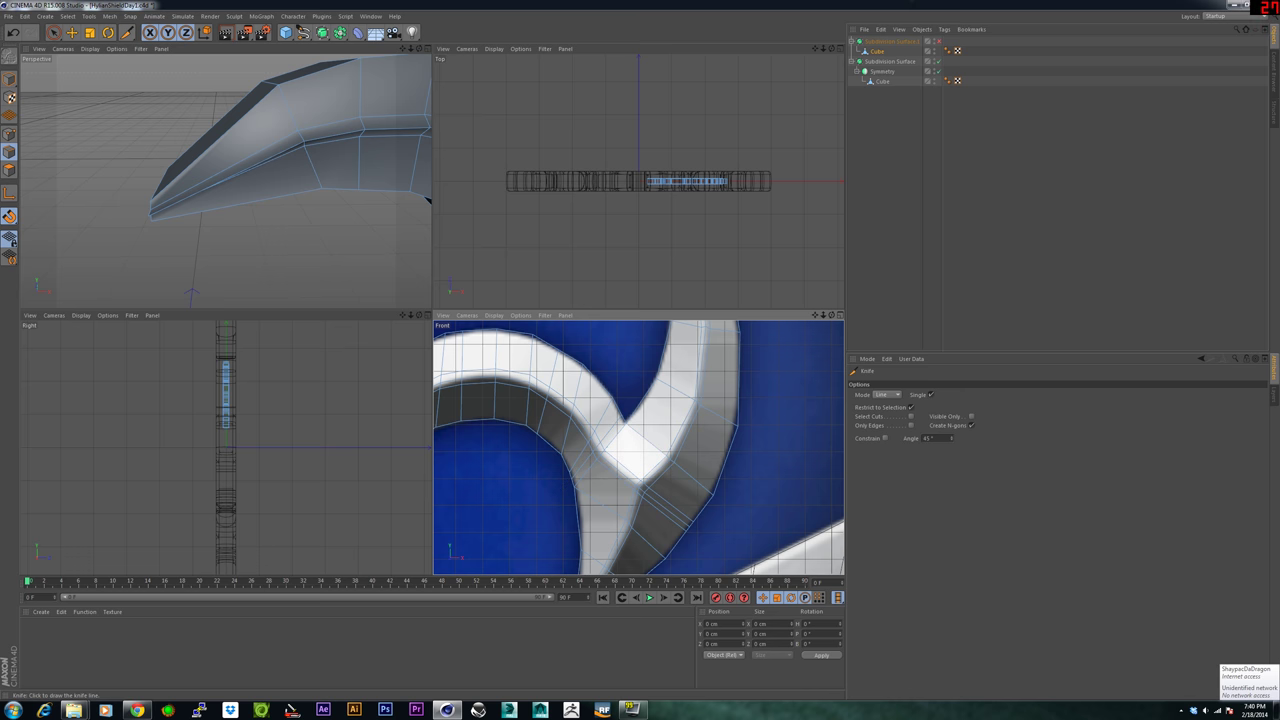
{"action": "middle_click_drag", "start_coordinate": [639, 447], "coordinate": [757, 516], "text": "alt"}
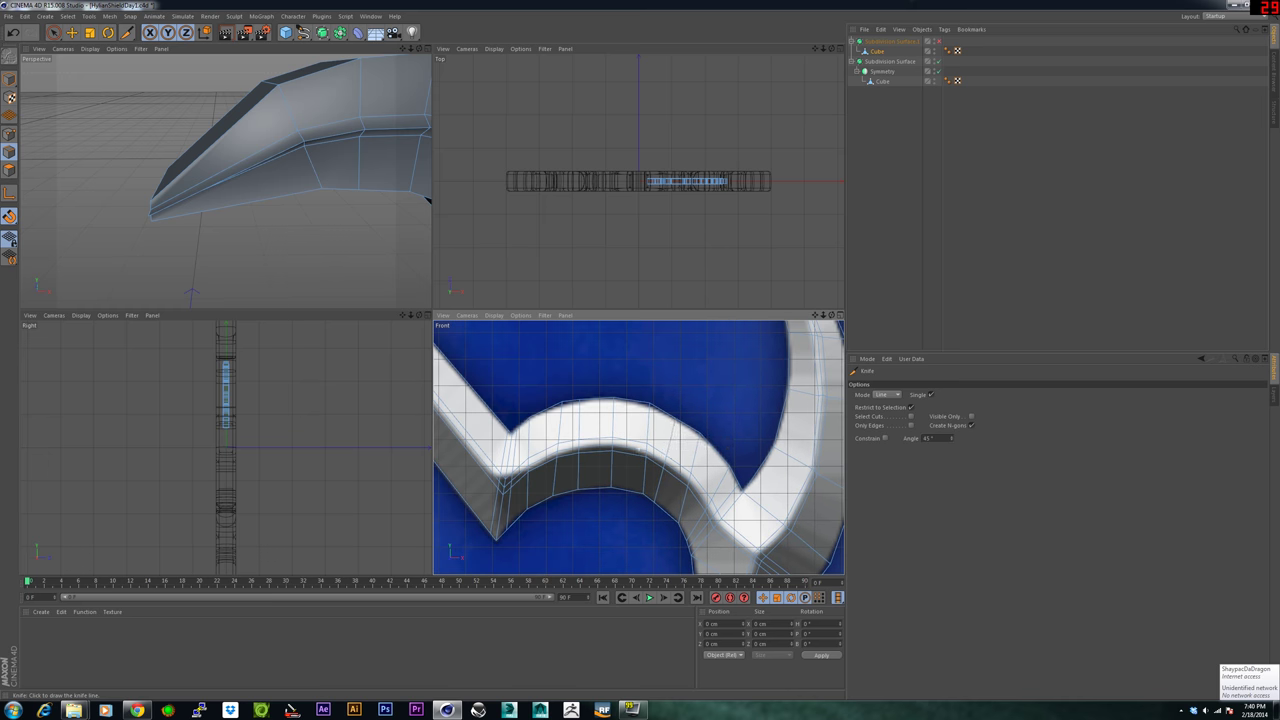
Set the Knife to Loop mode and try a lengthwise loop cut close to the ridge at the hook's tip.
{"action": "middle_click_drag", "start_coordinate": [671, 437], "coordinate": [584, 651], "text": "alt"}
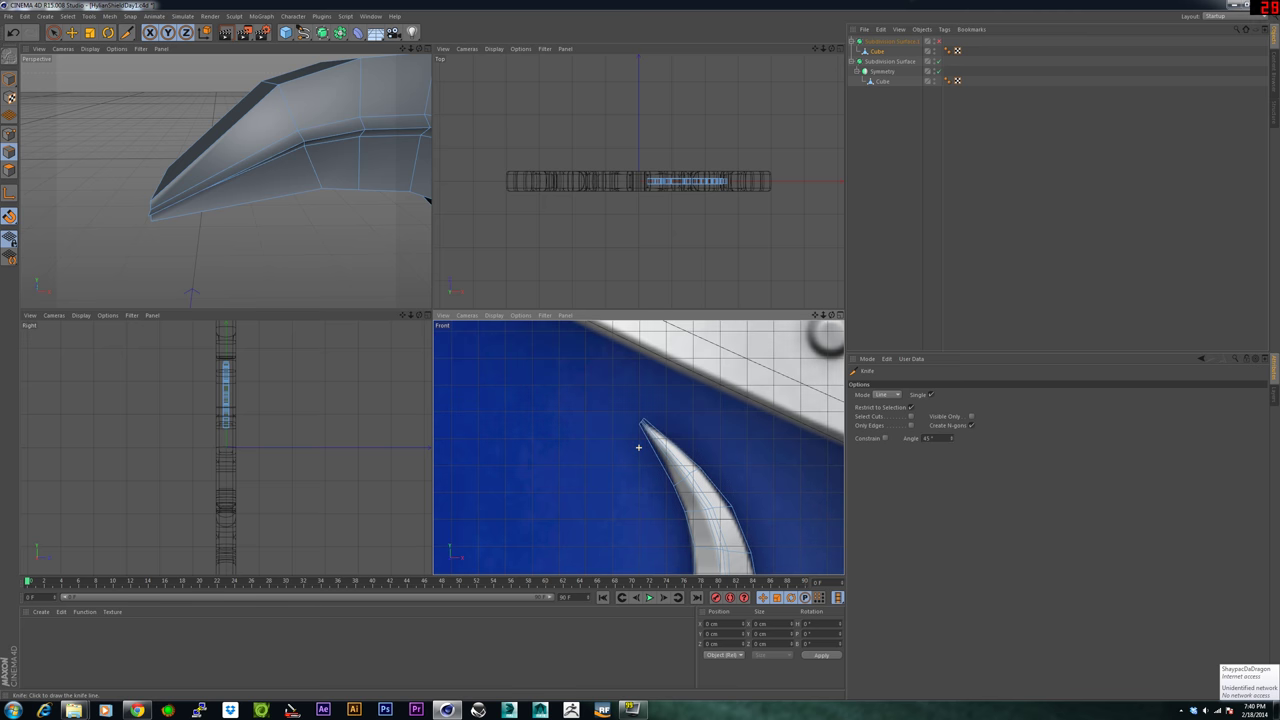
{"action": "middle_click_drag", "start_coordinate": [640, 447], "coordinate": [677, 457], "text": "alt"}
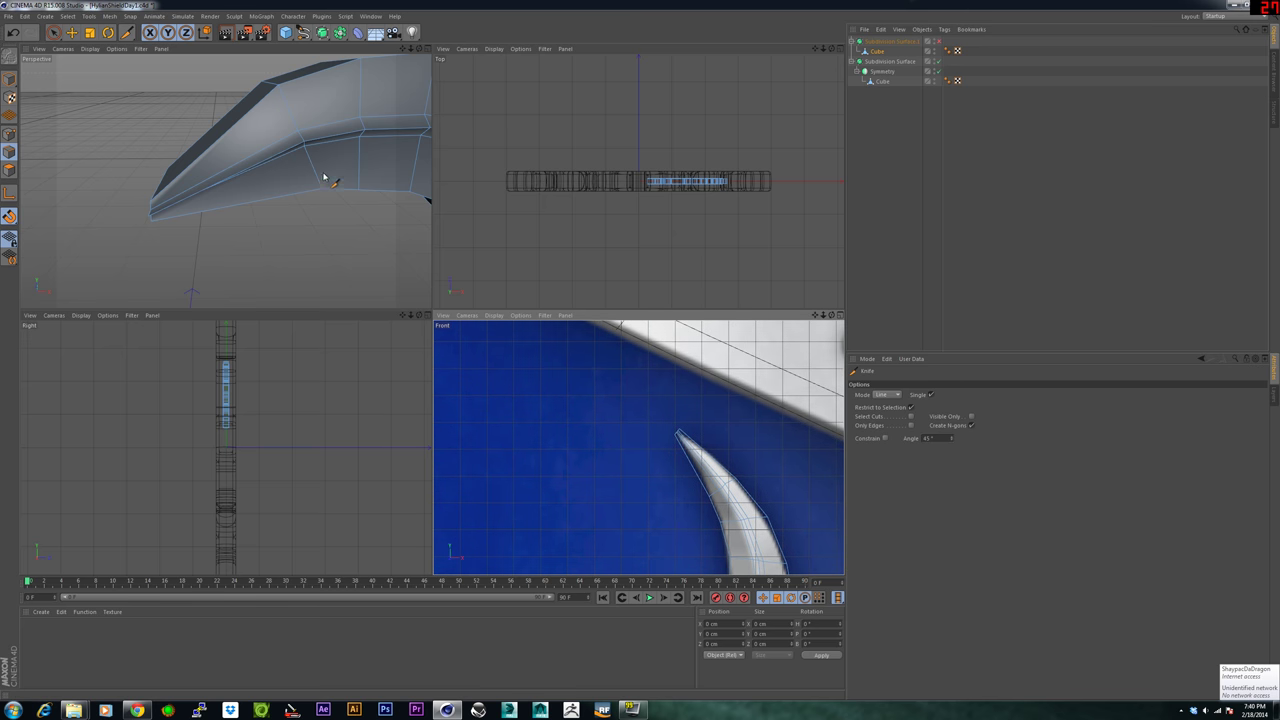
{"action": "scroll", "coordinate": [281, 187], "scroll_direction": "down", "scroll_amount": 5}
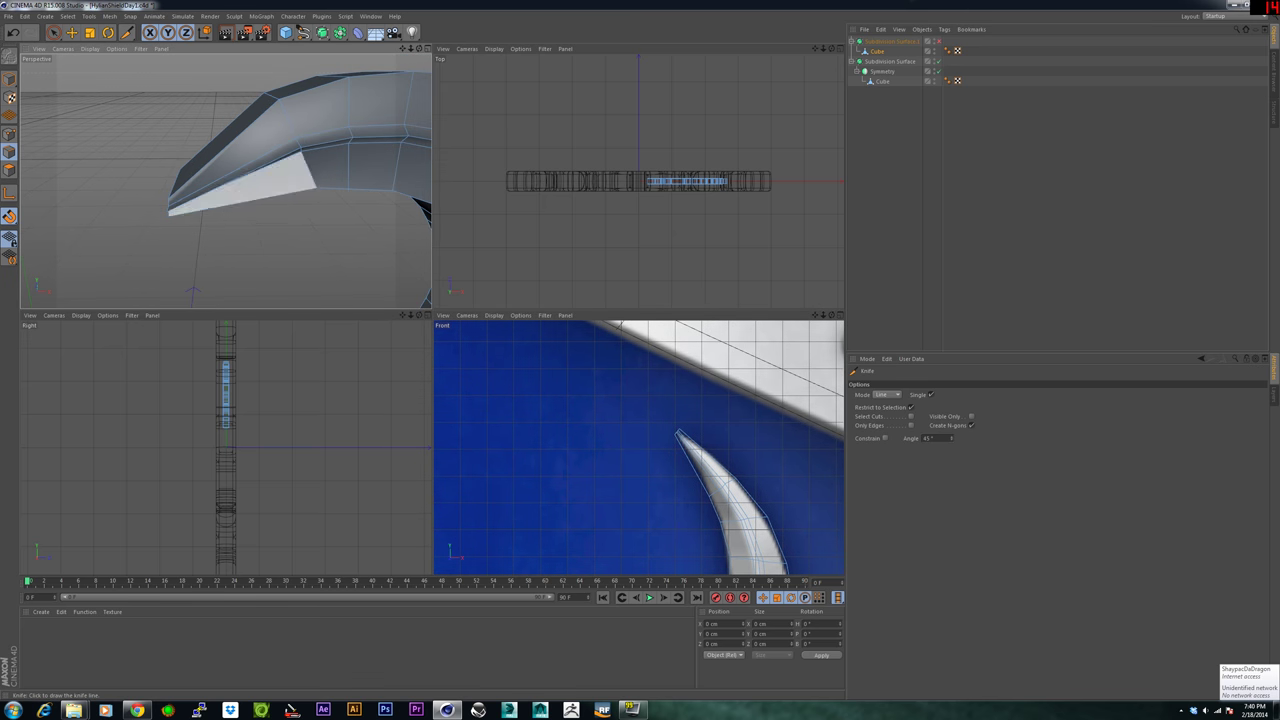
{"action": "scroll", "coordinate": [279, 186], "scroll_direction": "up", "scroll_amount": 1}
{"action": "scroll", "coordinate": [278, 186], "scroll_direction": "up", "scroll_amount": 4}
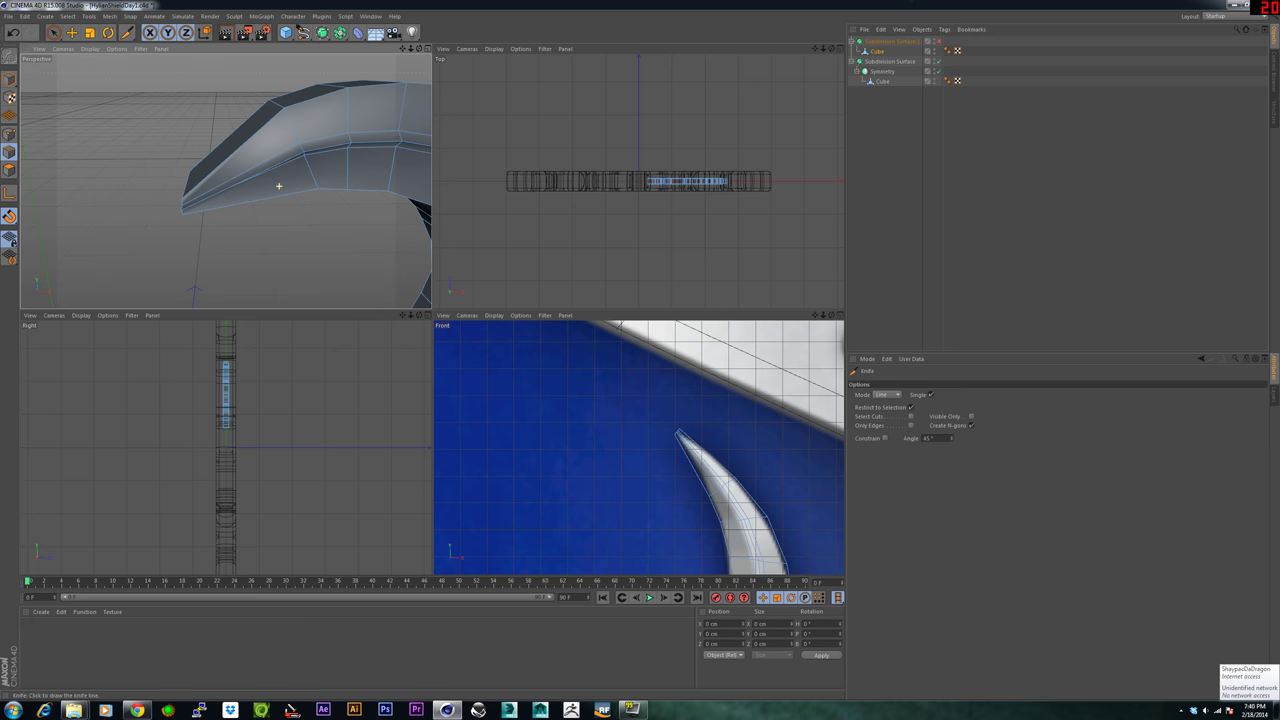
{"action": "middle_click_drag", "start_coordinate": [226, 168], "coordinate": [227, 183], "text": "alt"}
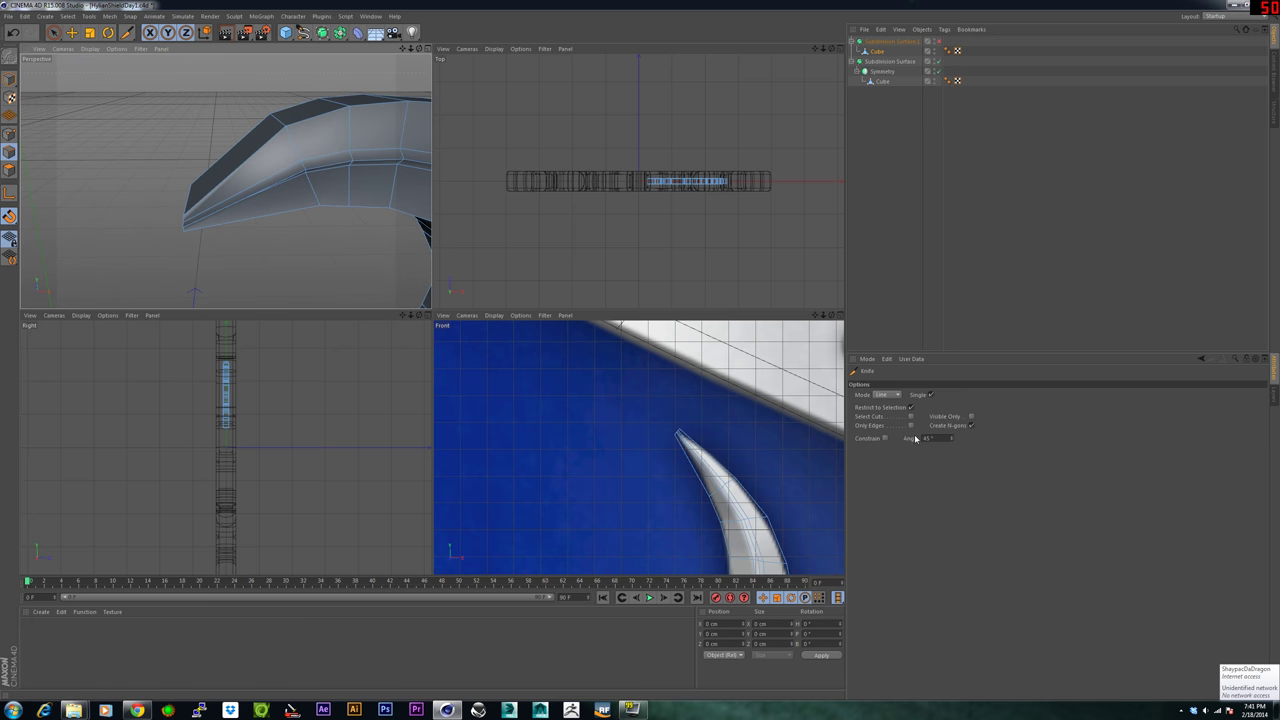
{"action": "left_click", "coordinate": [895, 395]}
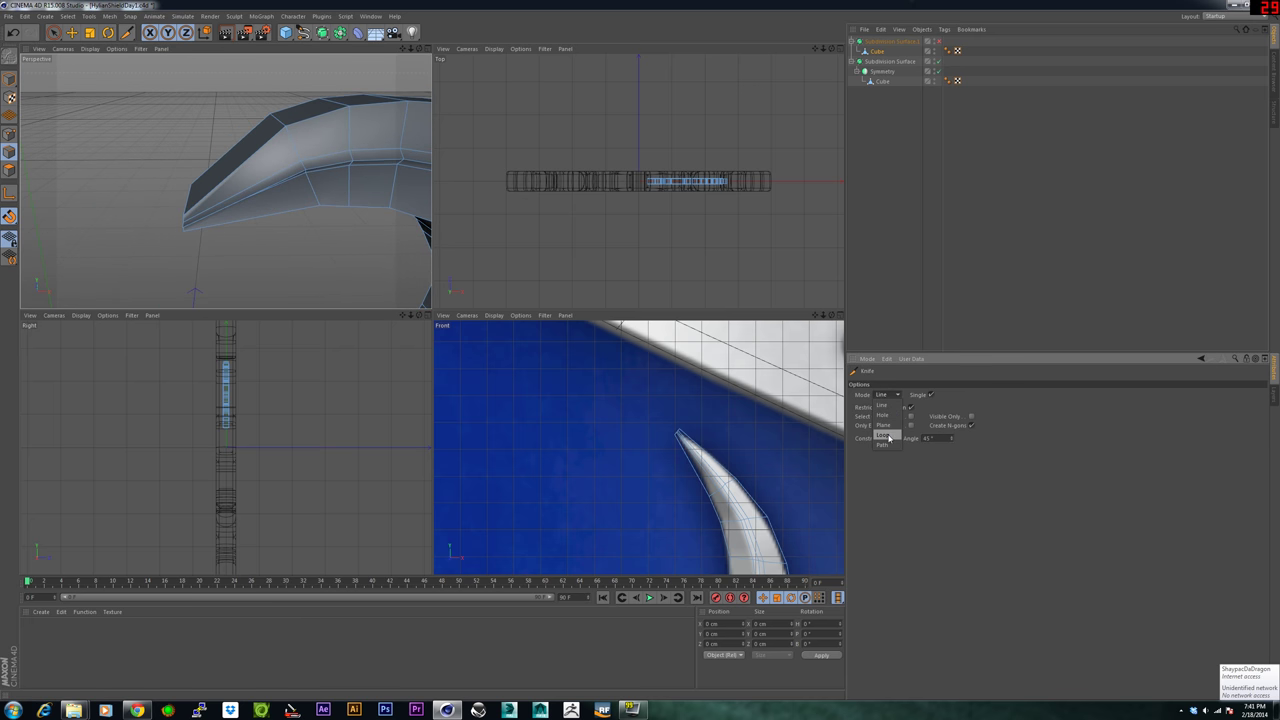
{"action": "left_click", "coordinate": [885, 436]}
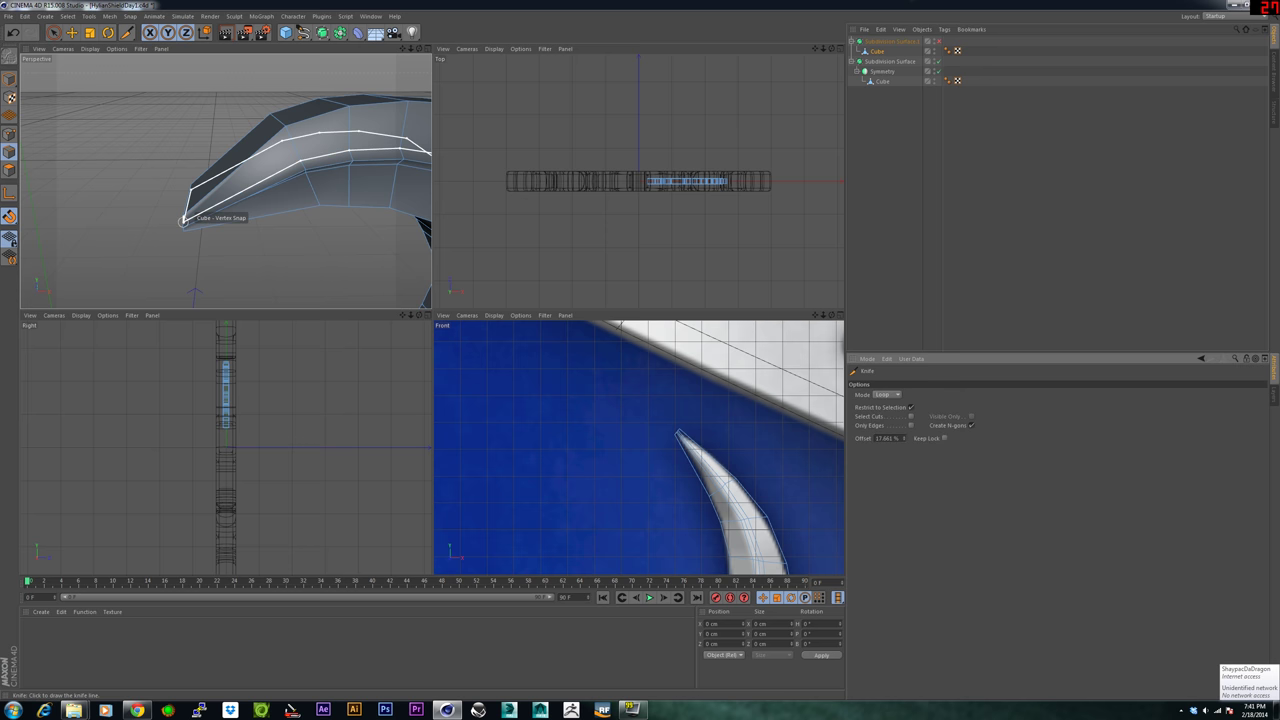
{"action": "scroll", "coordinate": [183, 215], "scroll_direction": "up", "scroll_amount": 8}
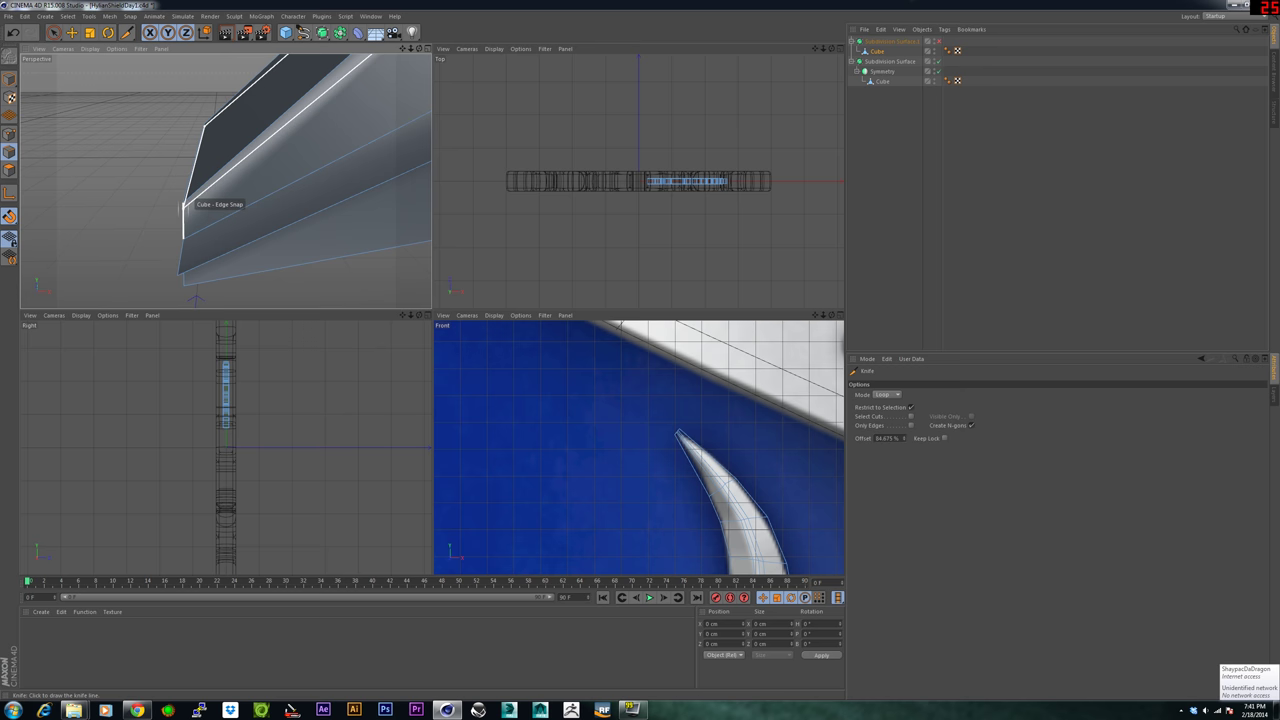
{"action": "left_click", "coordinate": [184, 208]}
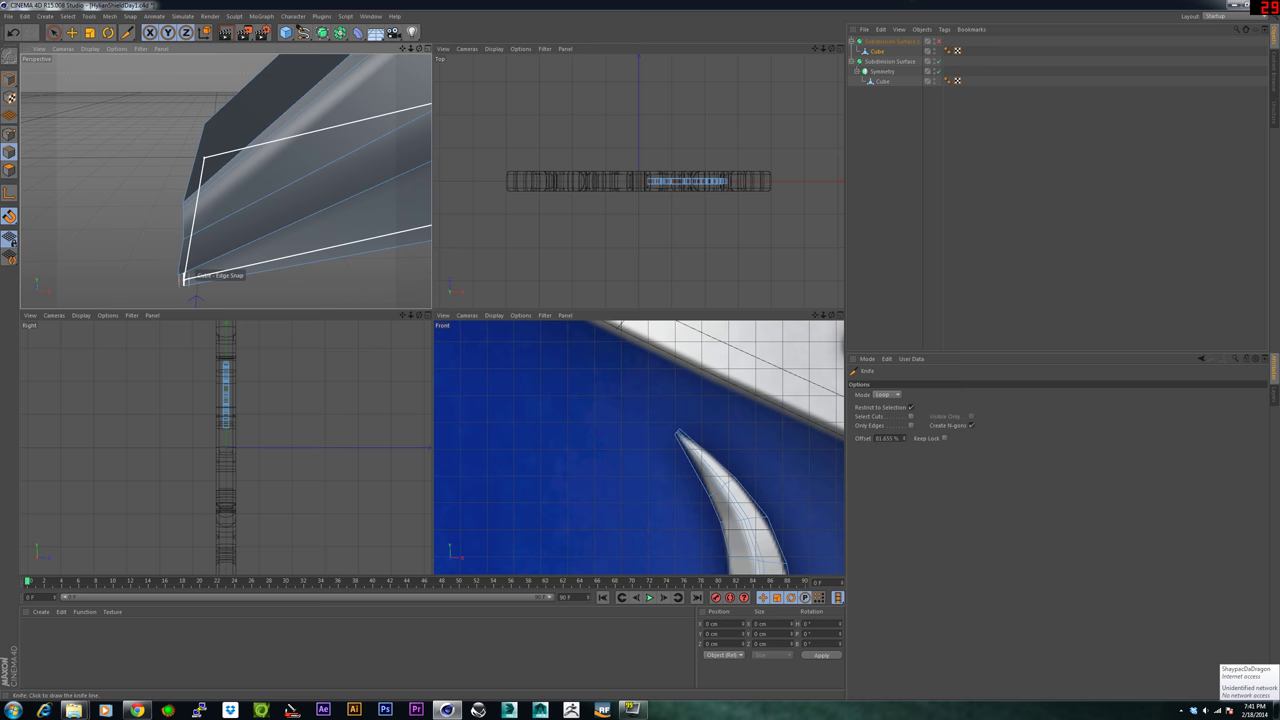
{"action": "scroll", "coordinate": [200, 280], "scroll_direction": "up", "scroll_amount": 5}
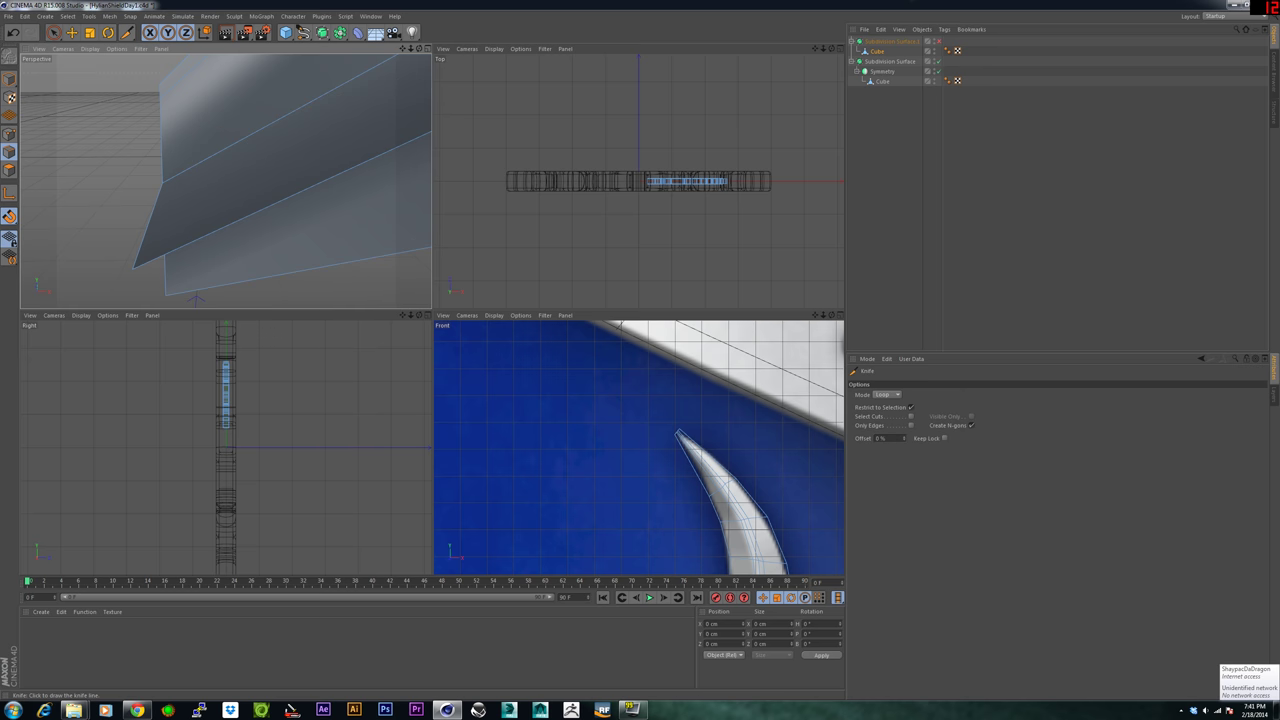
{"action": "key", "text": "ctrl+z"}
{"action": "left_click", "coordinate": [31, 34]}
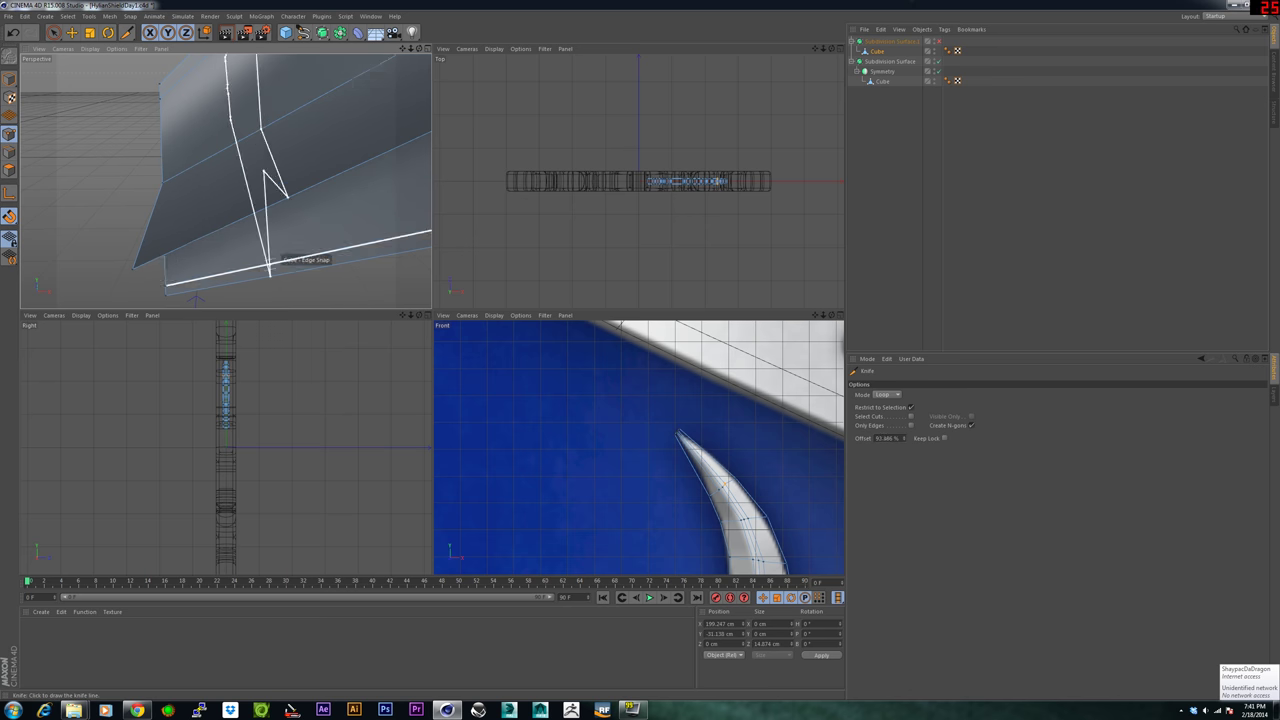
Examine the mesh around the fork's pointed prong tip from several angles and compare it with the hook end.
{"action": "scroll", "coordinate": [271, 265], "scroll_direction": "down", "scroll_amount": 5}
{"action": "left_click_drag", "start_coordinate": [298, 254], "coordinate": [90, 190], "text": "alt"}
{"action": "scroll", "coordinate": [226, 181], "scroll_direction": "down", "scroll_amount": 5}
{"action": "middle_click_drag", "start_coordinate": [226, 191], "coordinate": [44, 196], "text": "alt"}
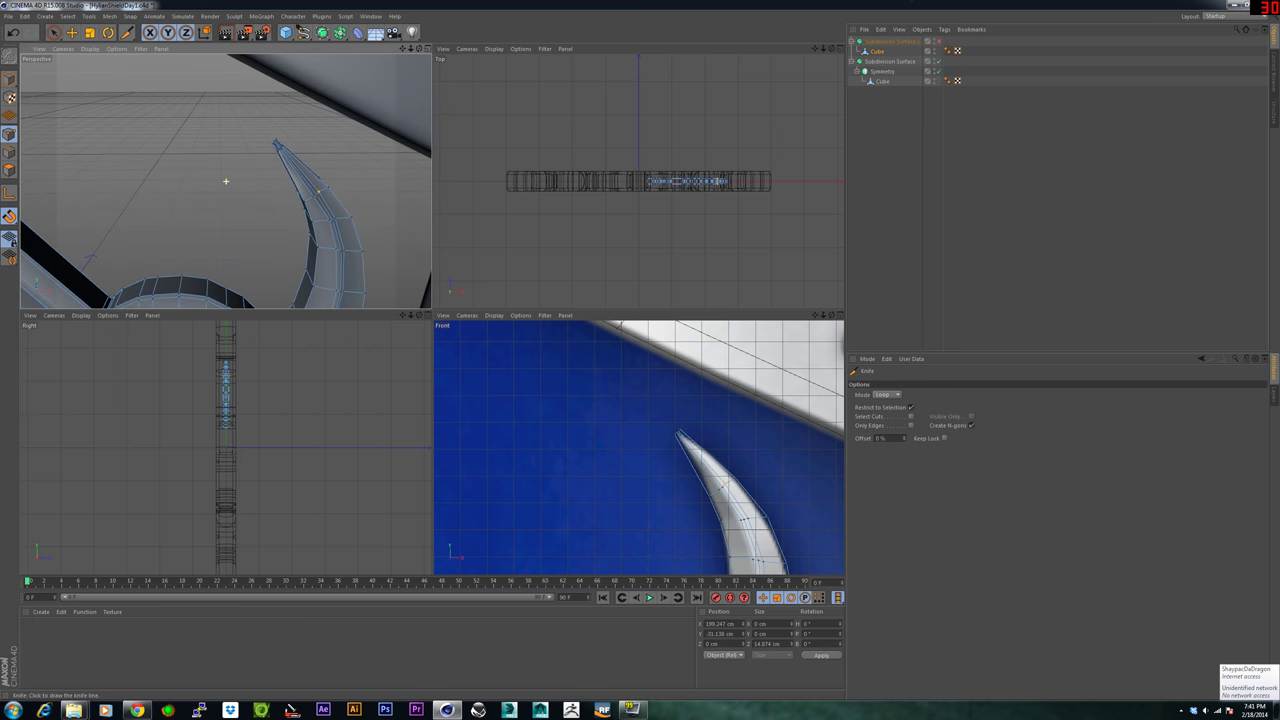
{"action": "scroll", "coordinate": [286, 155], "scroll_direction": "up", "scroll_amount": 3}
{"action": "left_click_drag", "start_coordinate": [286, 155], "coordinate": [150, 158], "text": "alt"}
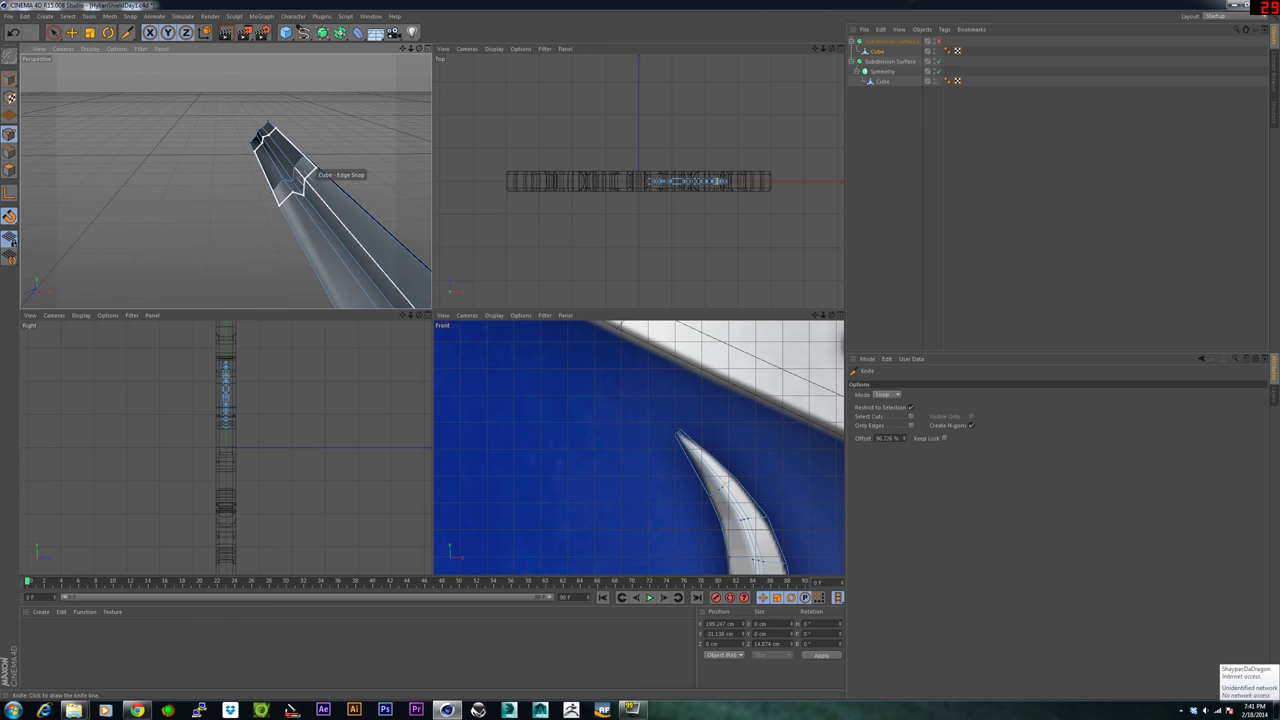
{"action": "scroll", "coordinate": [303, 159], "scroll_direction": "up", "scroll_amount": 4}
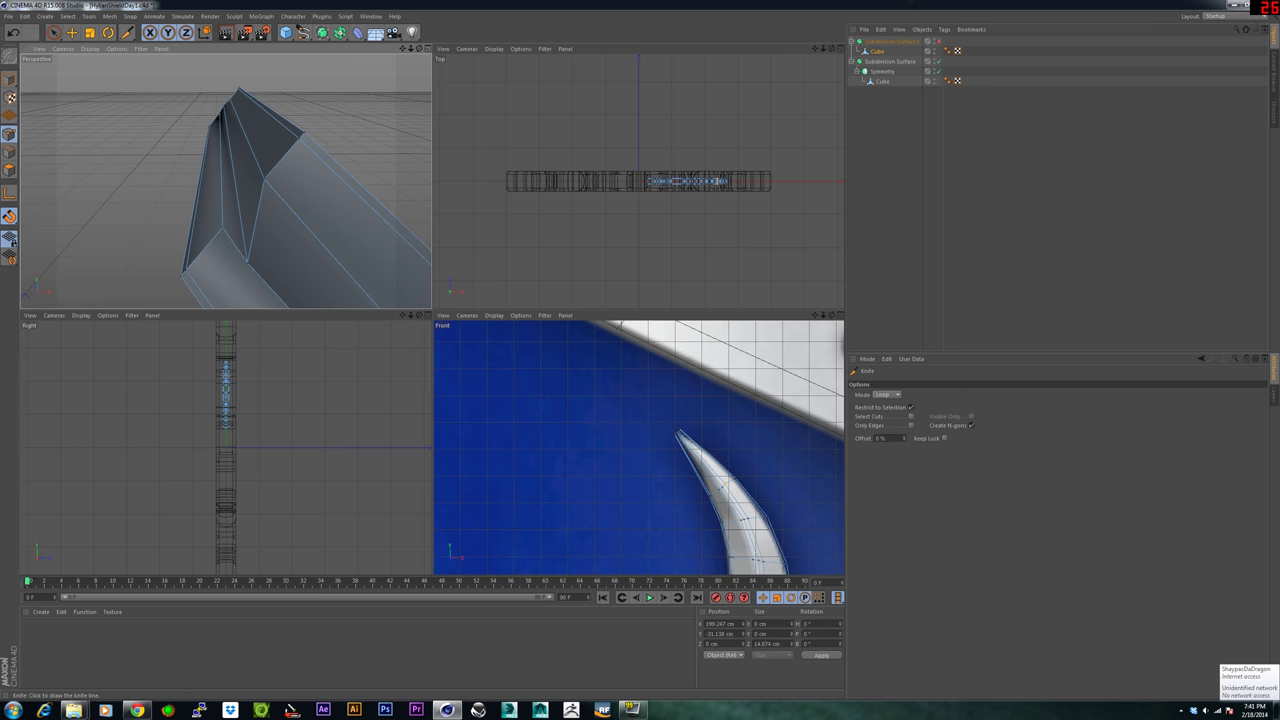
{"action": "left_click_drag", "start_coordinate": [225, 181], "coordinate": [150, 182], "text": "alt"}
{"action": "scroll", "coordinate": [196, 247], "scroll_direction": "down", "scroll_amount": 4}
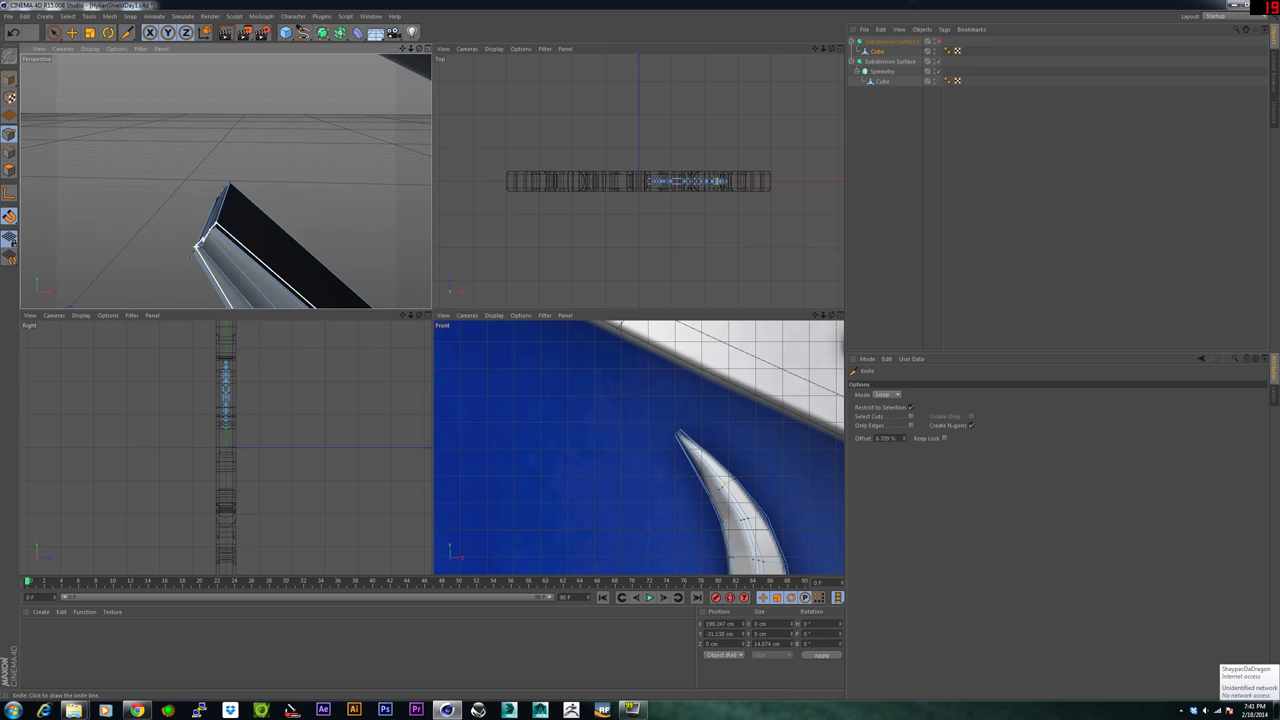
{"action": "left_click_drag", "start_coordinate": [196, 247], "coordinate": [226, 180], "text": "alt"}
{"action": "scroll", "coordinate": [308, 160], "scroll_direction": "down", "scroll_amount": 4}
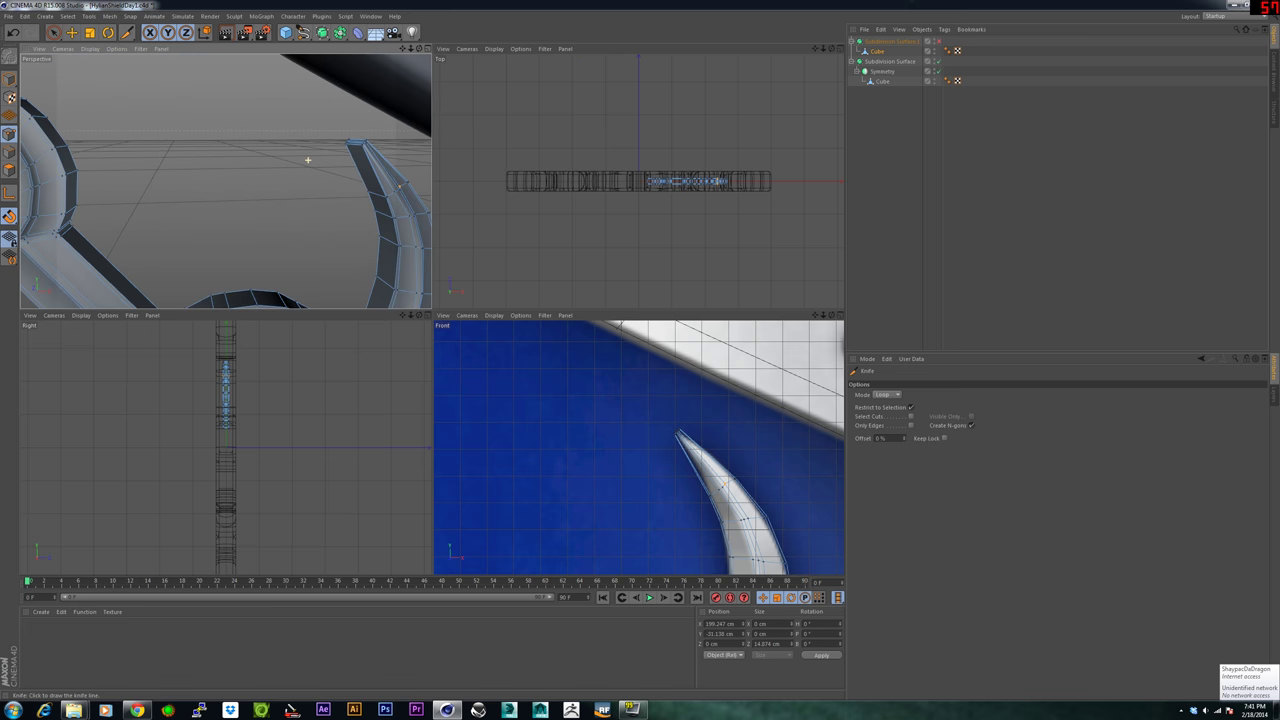
{"action": "scroll", "coordinate": [308, 160], "scroll_direction": "down", "scroll_amount": 1}
{"action": "middle_click_drag", "start_coordinate": [80, 184], "coordinate": [226, 180], "text": "alt"}
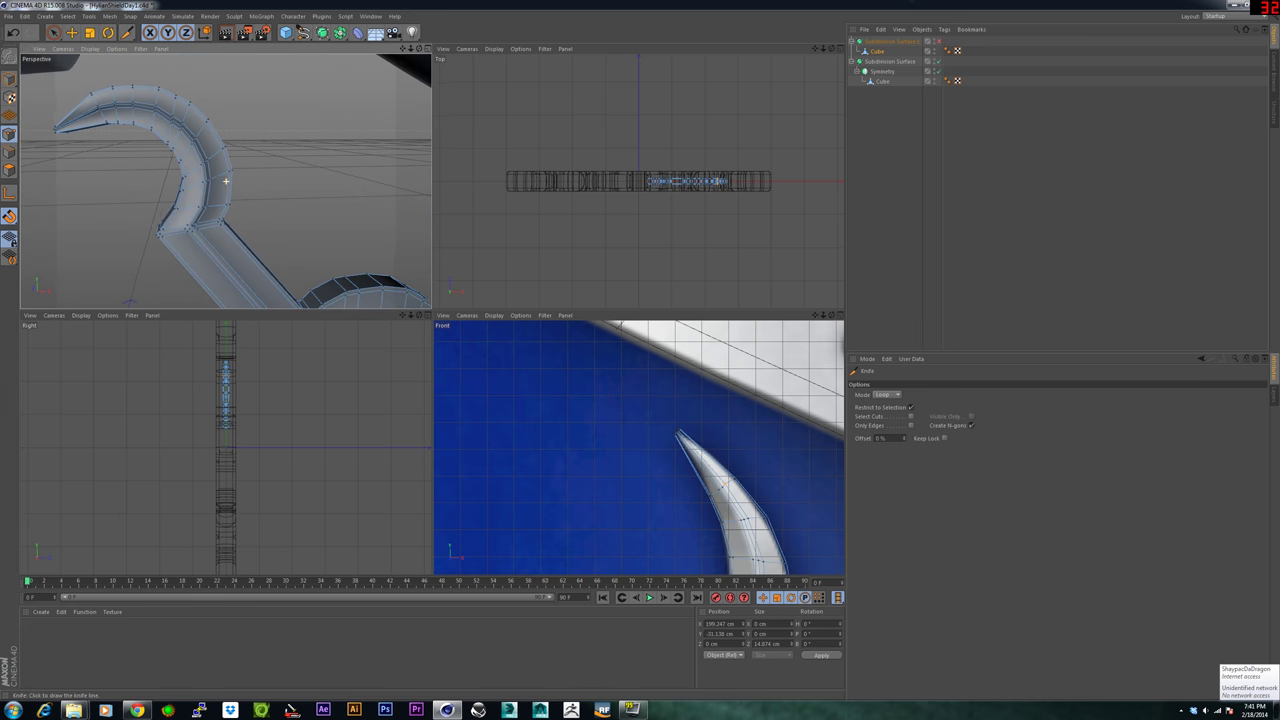
Turn on the ornament's subdivision surface, deselect the mesh, and inspect the smoothed hook, bends and fork.
{"action": "left_click", "coordinate": [939, 42]}
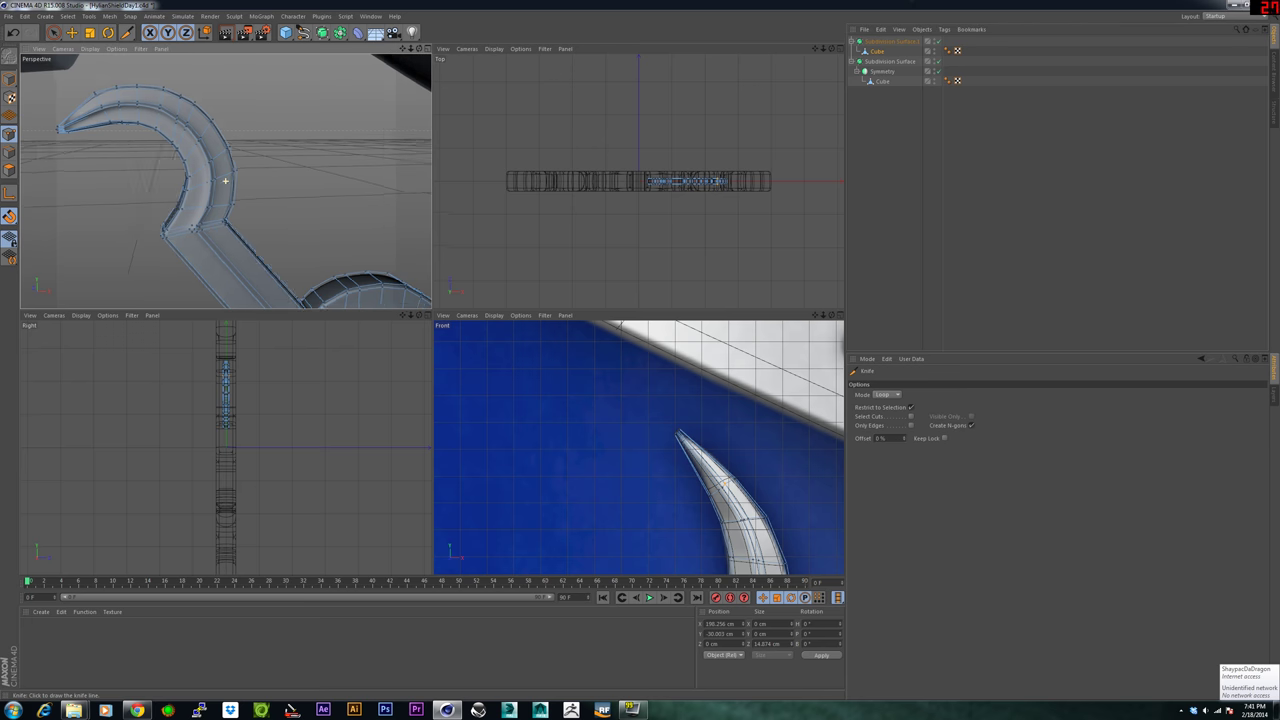
{"action": "mouse_move", "coordinate": [225, 181]}
{"action": "left_mouse_down", "text": "alt"}
{"action": "mouse_move", "coordinate": [275, 181]}
{"action": "mouse_move", "coordinate": [226, 181]}
{"action": "left_mouse_up", "text": "alt"}
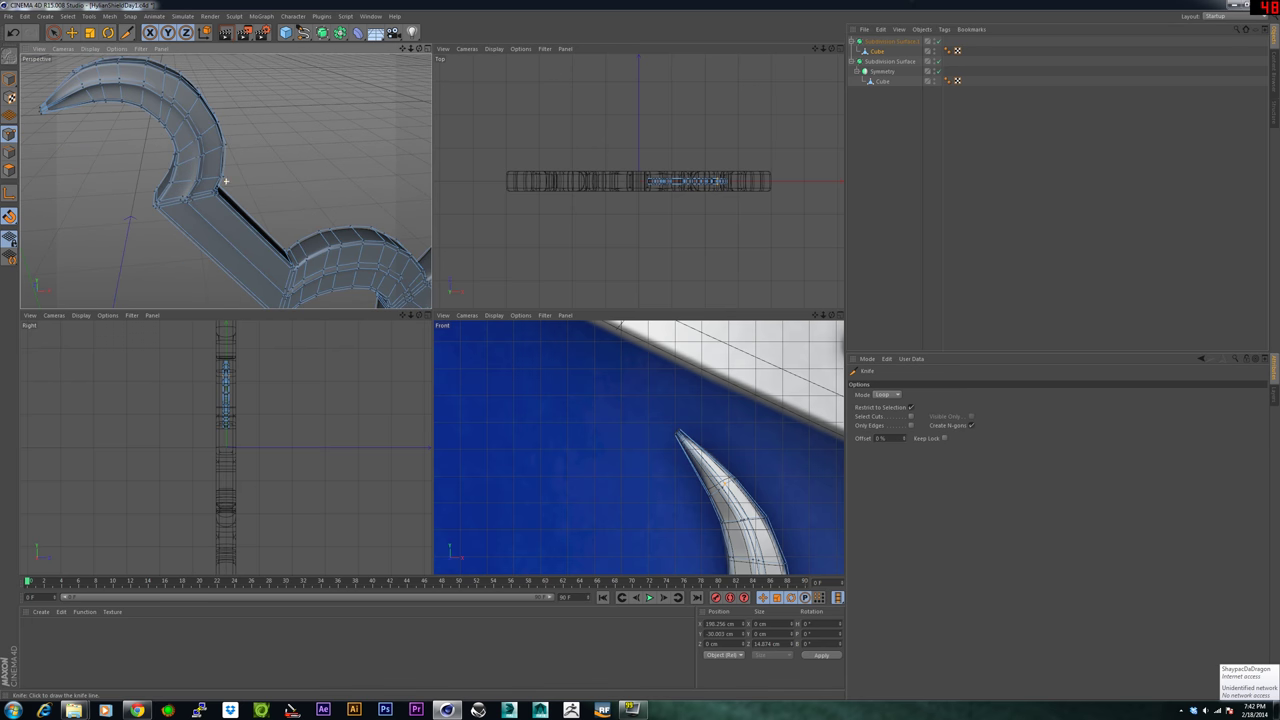
{"action": "left_click", "coordinate": [903, 122]}
{"action": "scroll", "coordinate": [226, 181], "scroll_direction": "down", "scroll_amount": 4}
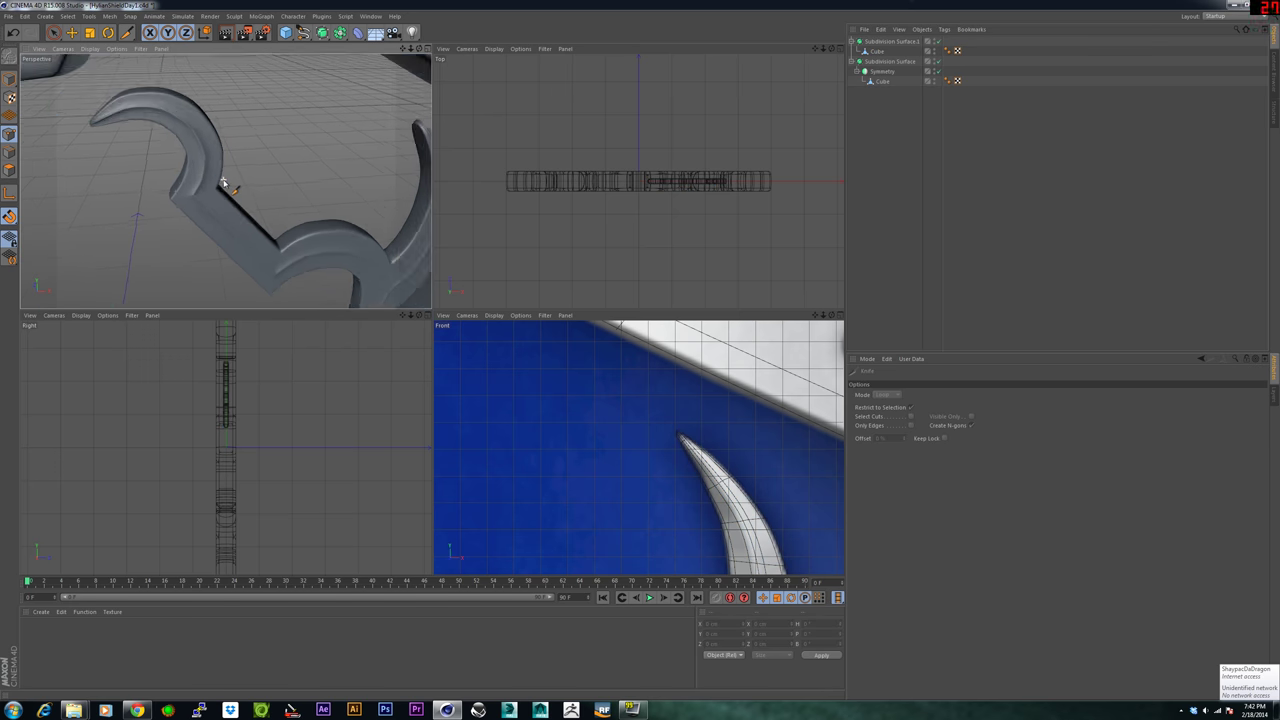
Examine the smoothed ornament's hook, straight section and fork, and compare the fork with the reference in the front view.
{"action": "left_click_drag", "start_coordinate": [255, 187], "coordinate": [316, 232], "text": "alt"}
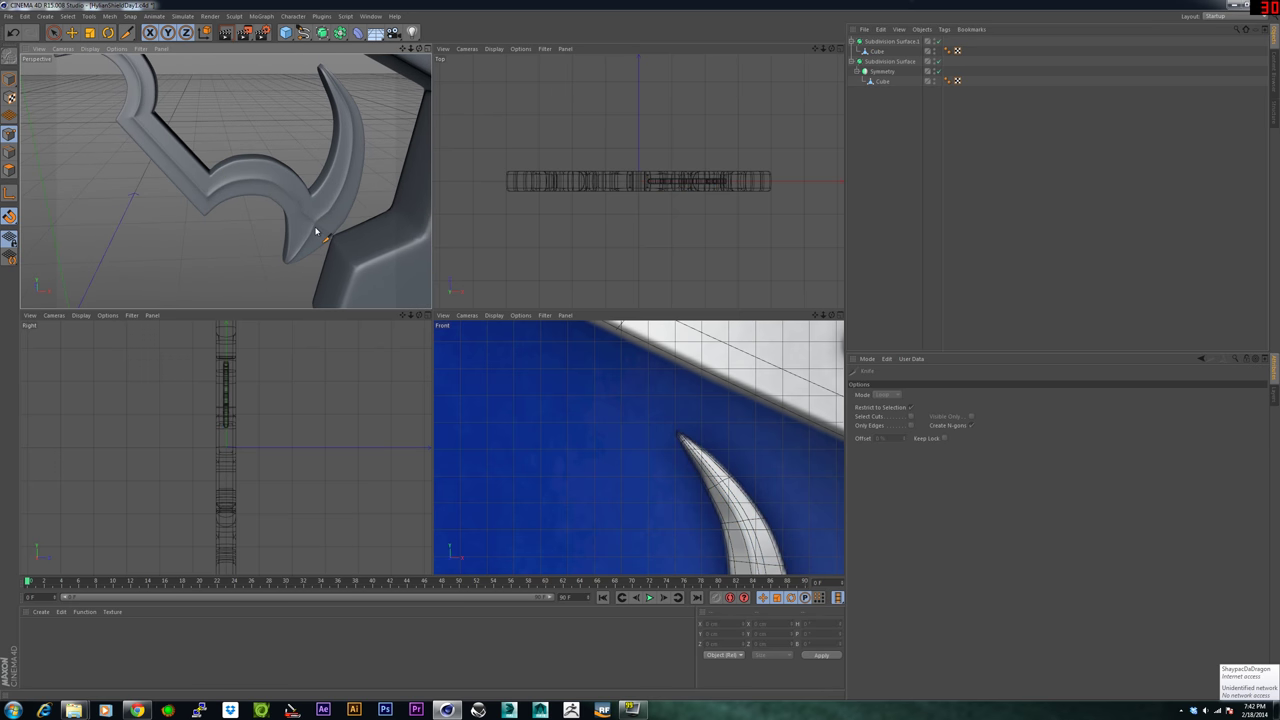
{"action": "middle_click_drag", "start_coordinate": [686, 529], "coordinate": [626, 343], "text": "alt"}
{"action": "middle_click_drag", "start_coordinate": [618, 490], "coordinate": [612, 347], "text": "alt"}
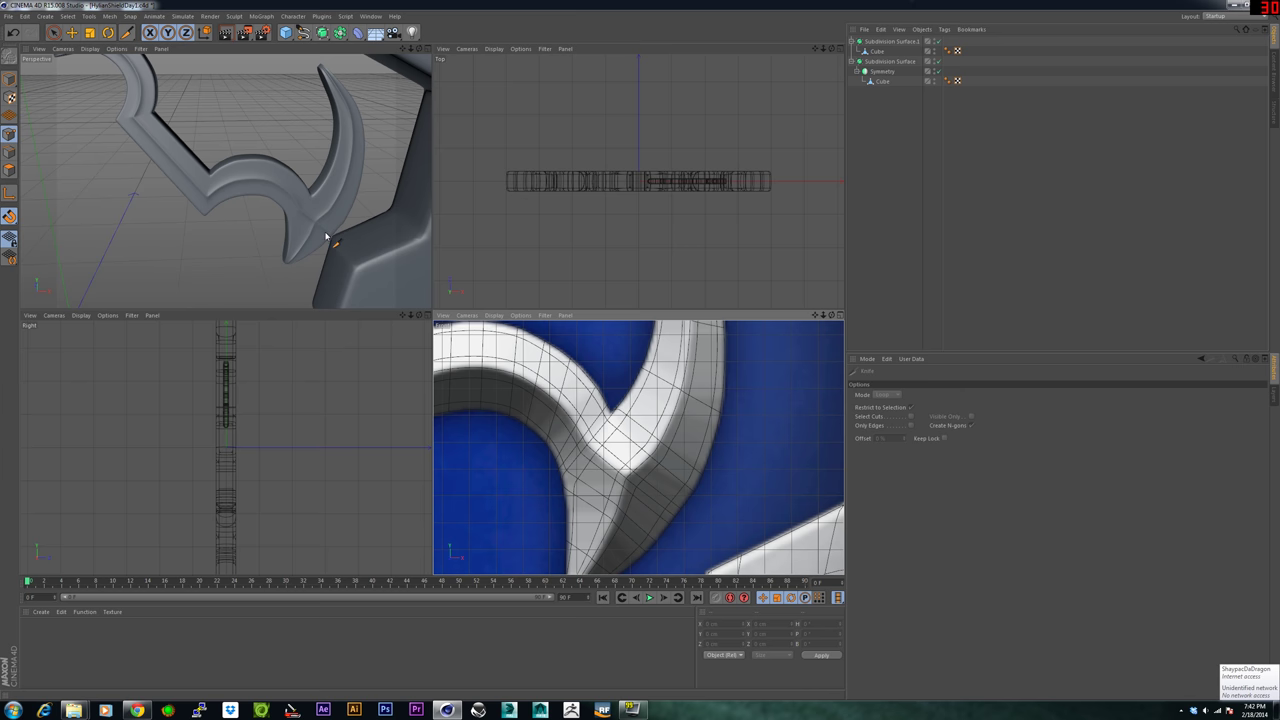
{"action": "left_click_drag", "start_coordinate": [226, 207], "coordinate": [200, 204], "text": "alt"}
{"action": "middle_click_drag", "start_coordinate": [200, 204], "coordinate": [221, 227], "text": "alt"}
{"action": "left_click_drag", "start_coordinate": [221, 227], "coordinate": [201, 218], "text": "alt"}
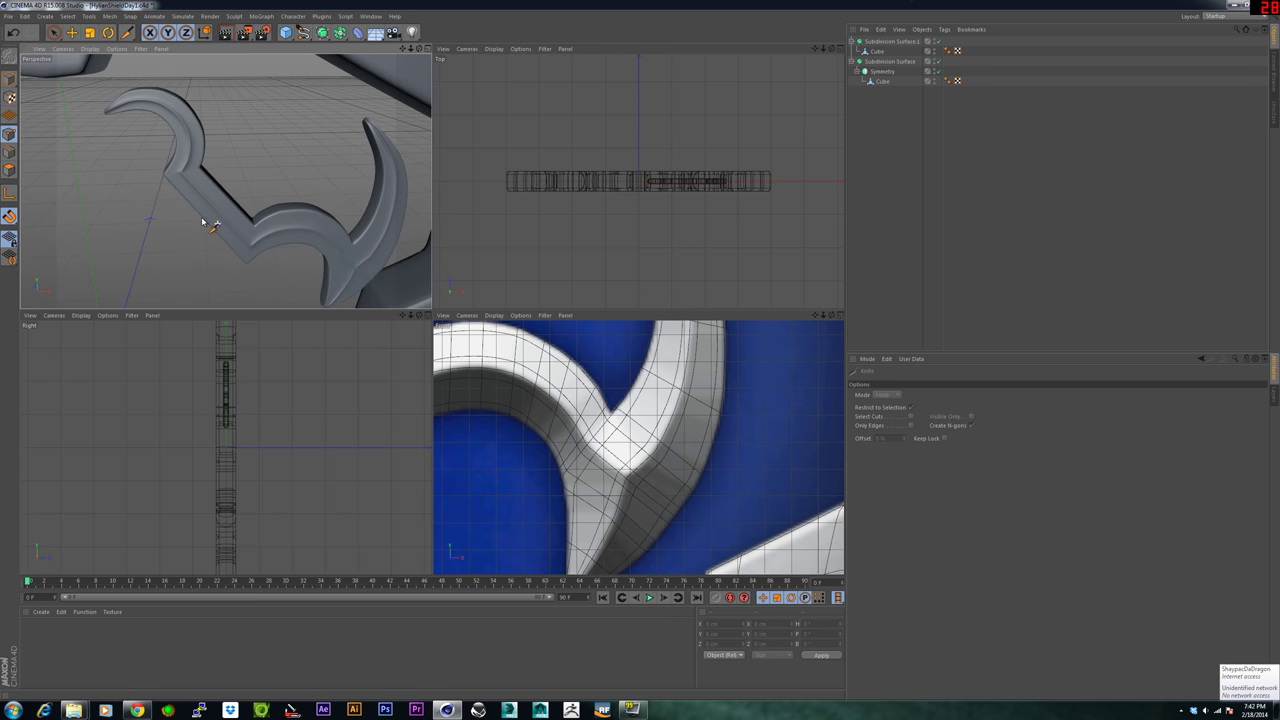
{"action": "middle_click_drag", "start_coordinate": [201, 218], "coordinate": [232, 247], "text": "alt"}
{"action": "left_click_drag", "start_coordinate": [232, 247], "coordinate": [233, 254], "text": "alt"}
{"action": "middle_click_drag", "start_coordinate": [233, 254], "coordinate": [213, 229], "text": "alt"}
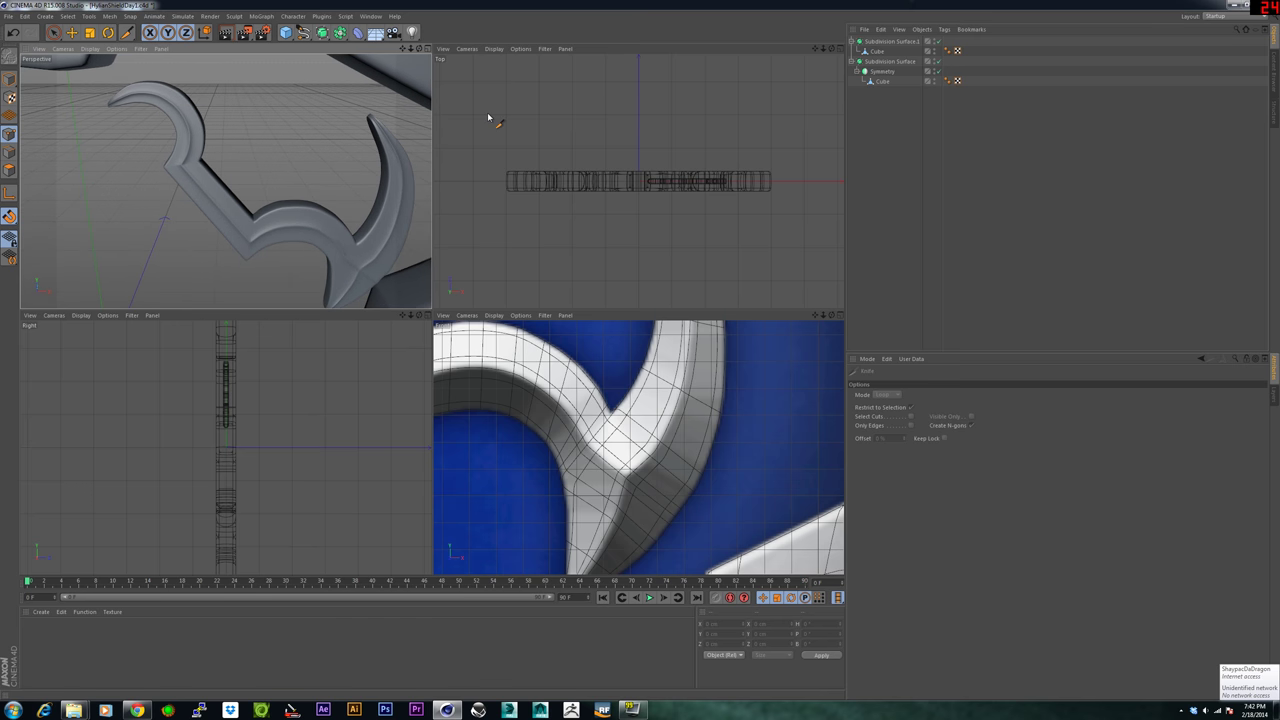
Turn off the ornament's subdivision surface and switch its mesh to edge mode near the hook's tip.
{"action": "left_click", "coordinate": [883, 72]}
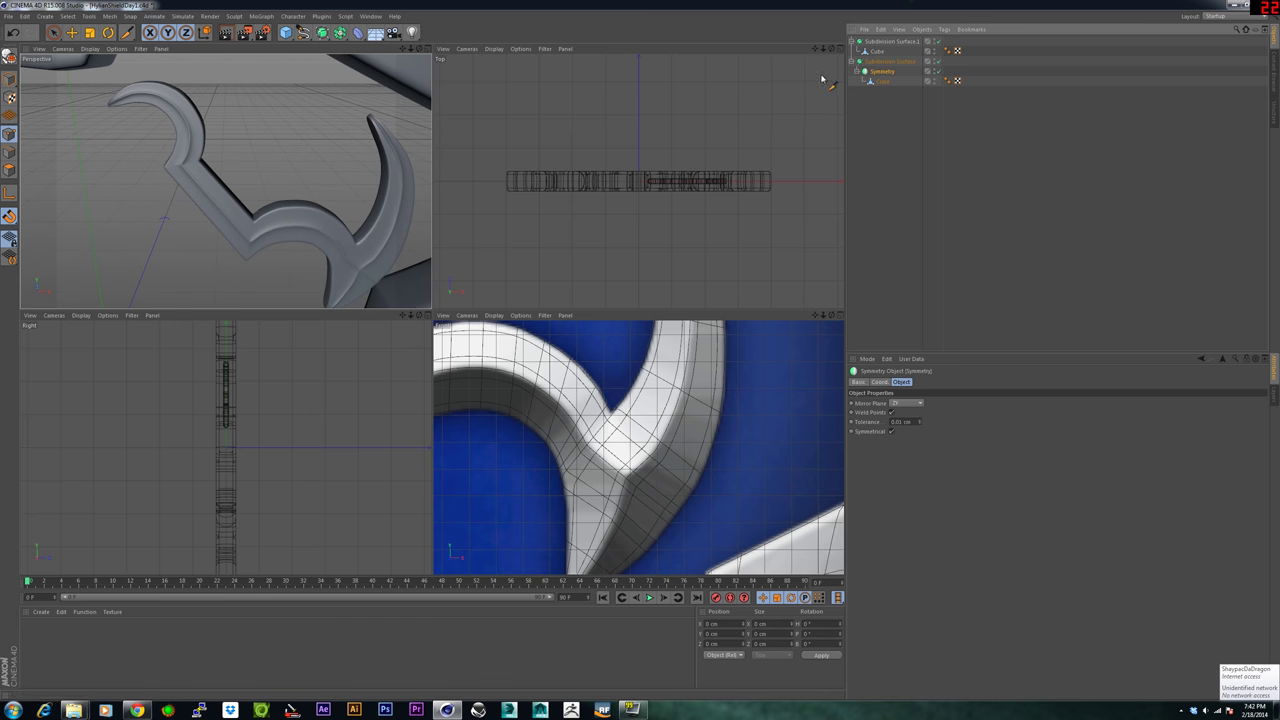
{"action": "left_click", "coordinate": [879, 51]}
{"action": "left_click", "coordinate": [938, 43]}
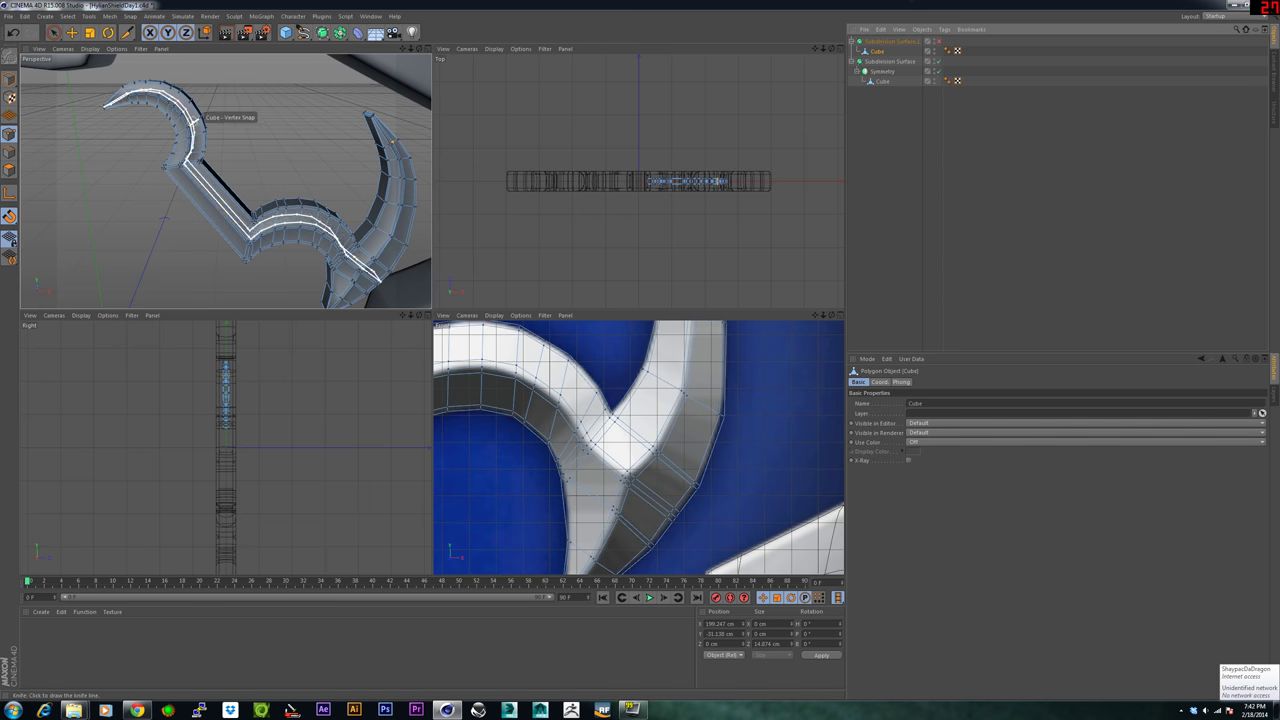
{"action": "scroll", "coordinate": [197, 118], "scroll_direction": "up", "scroll_amount": 5}
{"action": "middle_click_drag", "start_coordinate": [150, 142], "coordinate": [301, 229], "text": "alt"}
{"action": "key", "text": "q"}
{"action": "key", "text": "q"}
{"action": "middle_click_drag", "start_coordinate": [226, 181], "coordinate": [299, 183], "text": "alt"}
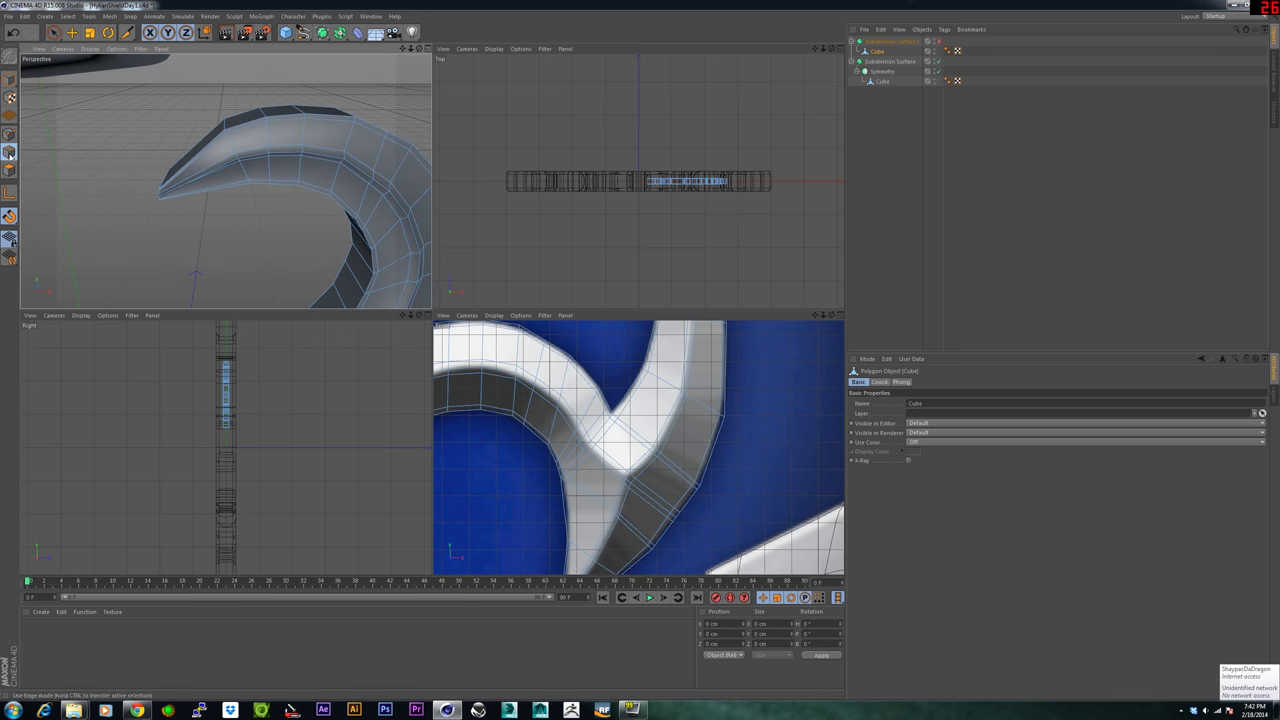
Loop-select the outer of the lengthwise edges beside the ridge and try moving it up by about 1.4 cm.
{"action": "key", "text": "u"}
{"action": "key", "text": "l"}
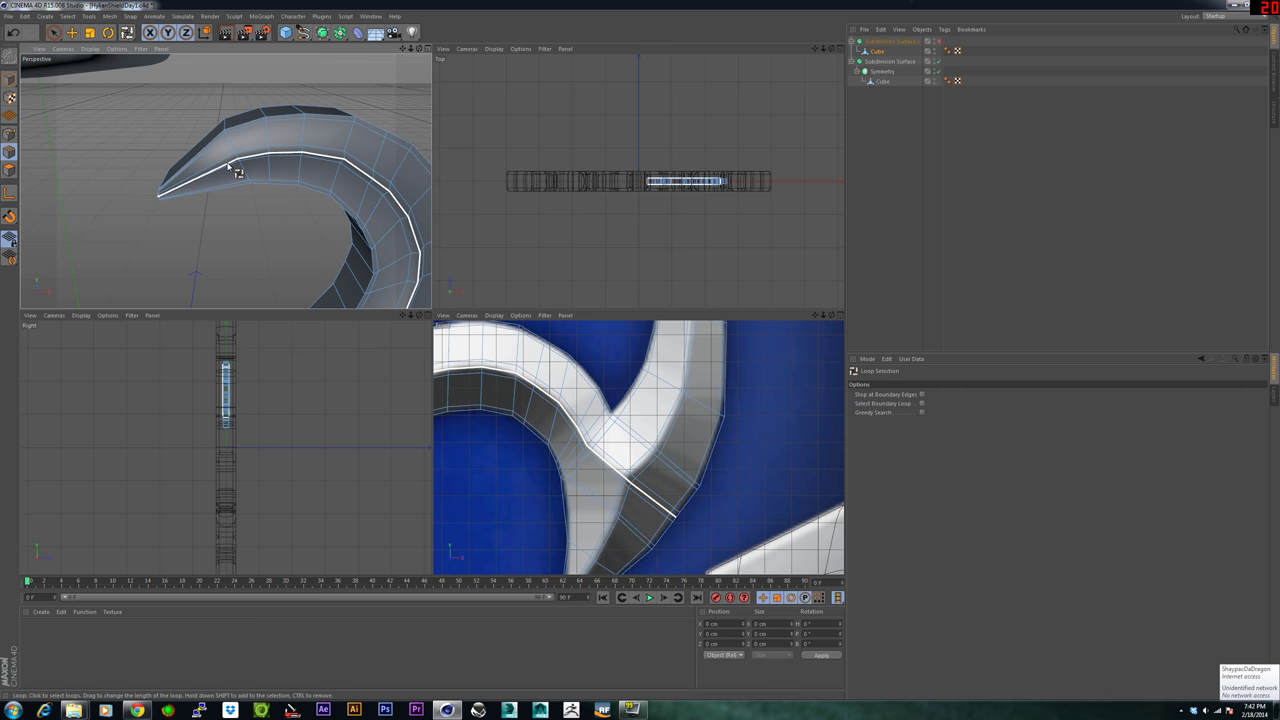
{"action": "left_click", "coordinate": [228, 164]}
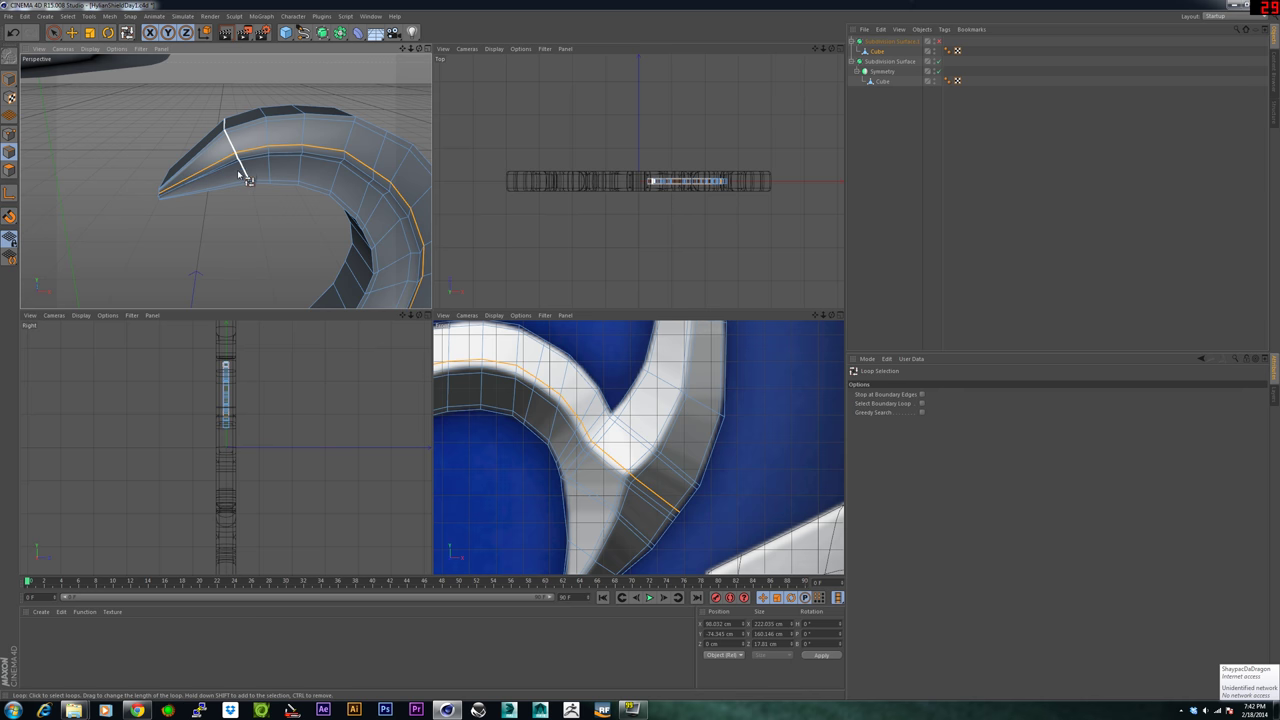
{"action": "left_click", "coordinate": [239, 168], "text": "shift"}
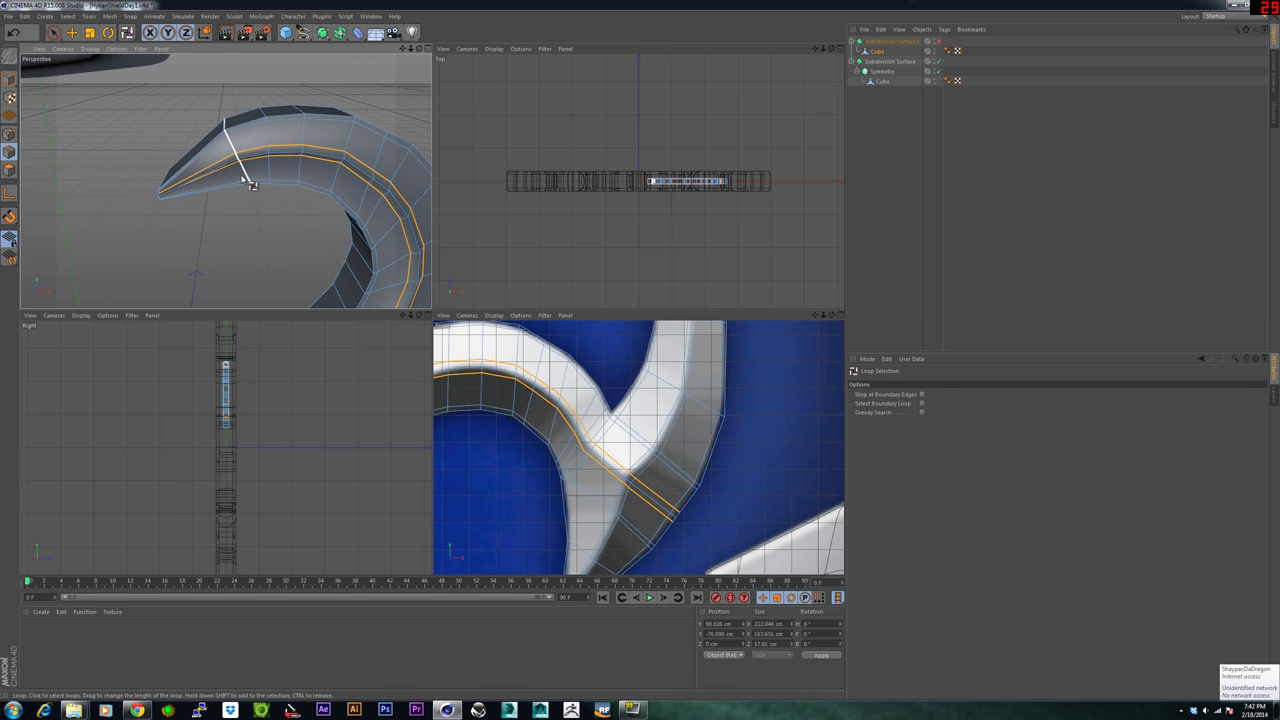
{"action": "left_click", "coordinate": [209, 207]}
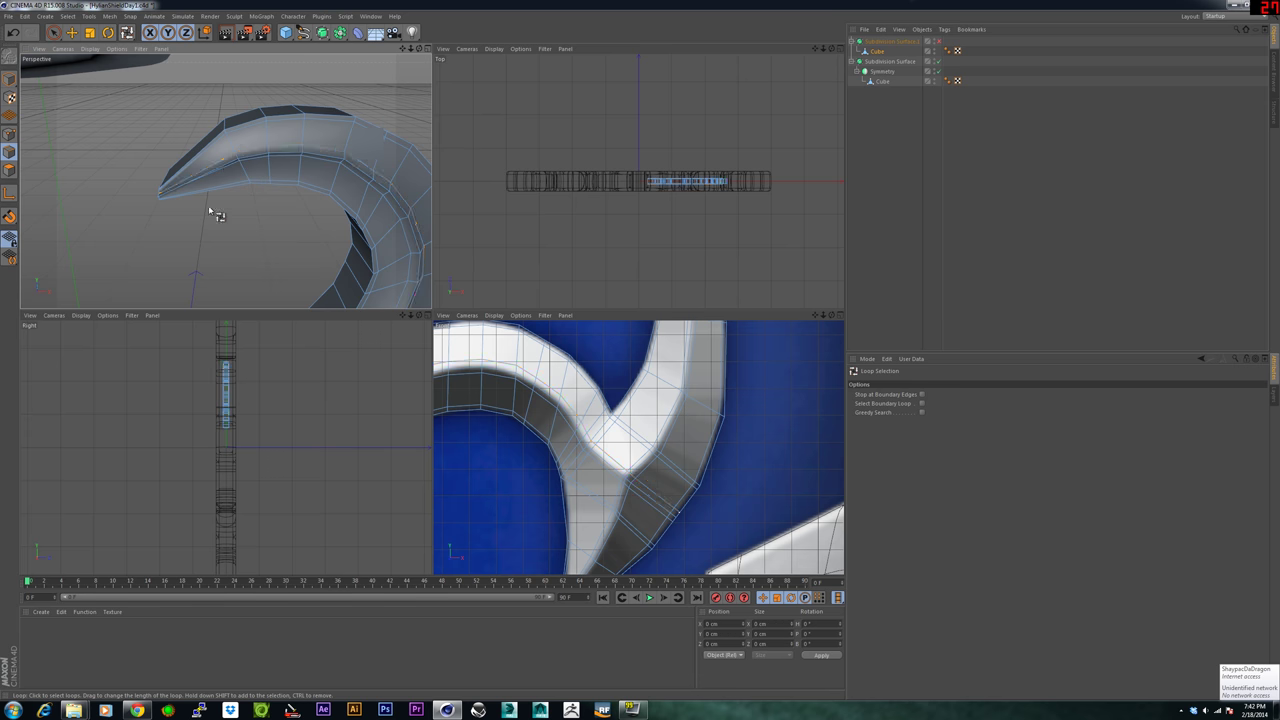
{"action": "left_click", "coordinate": [219, 169]}
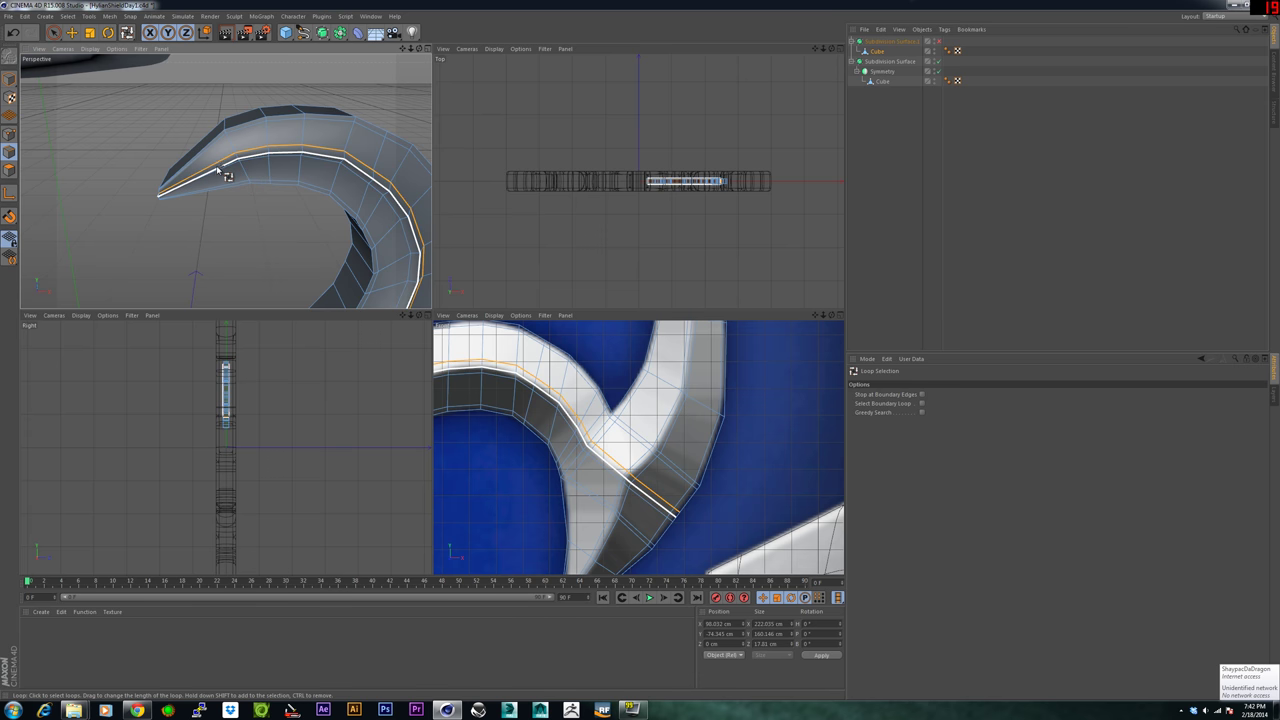
{"action": "key", "text": "e"}
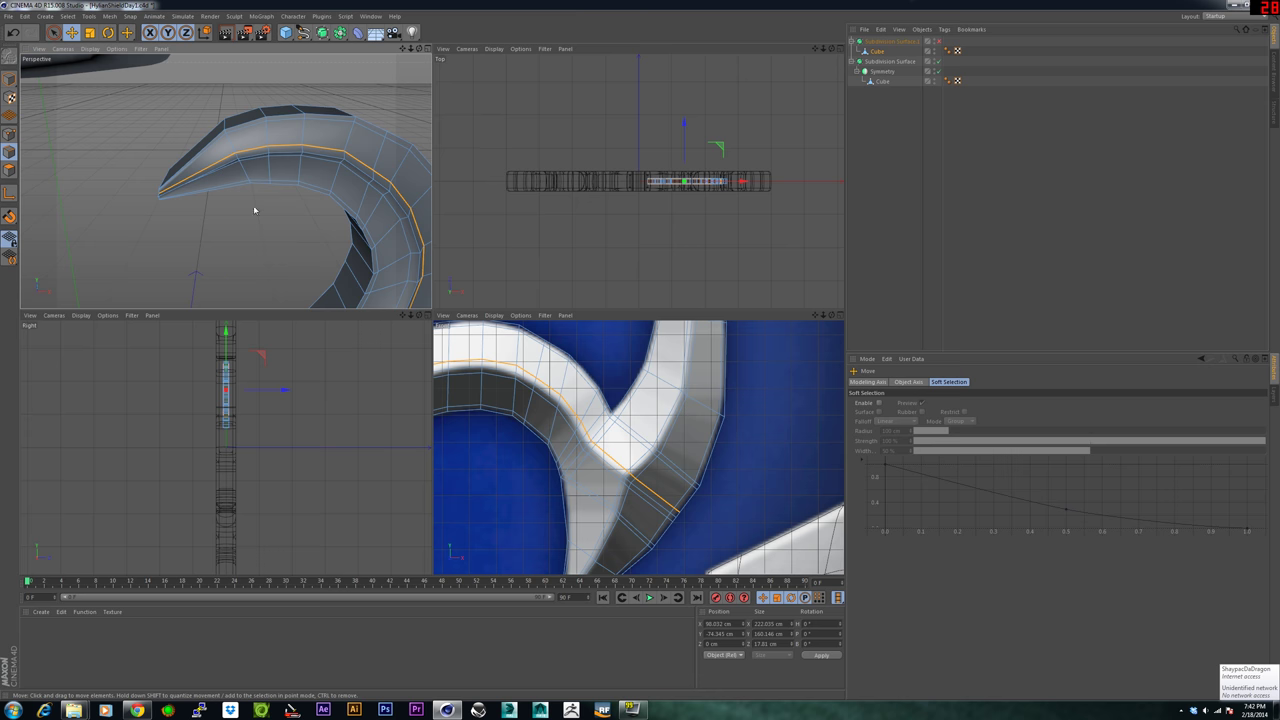
{"action": "scroll", "coordinate": [274, 214], "scroll_direction": "down", "scroll_amount": 5}
{"action": "middle_click_drag", "start_coordinate": [277, 243], "coordinate": [168, 172], "text": "alt"}
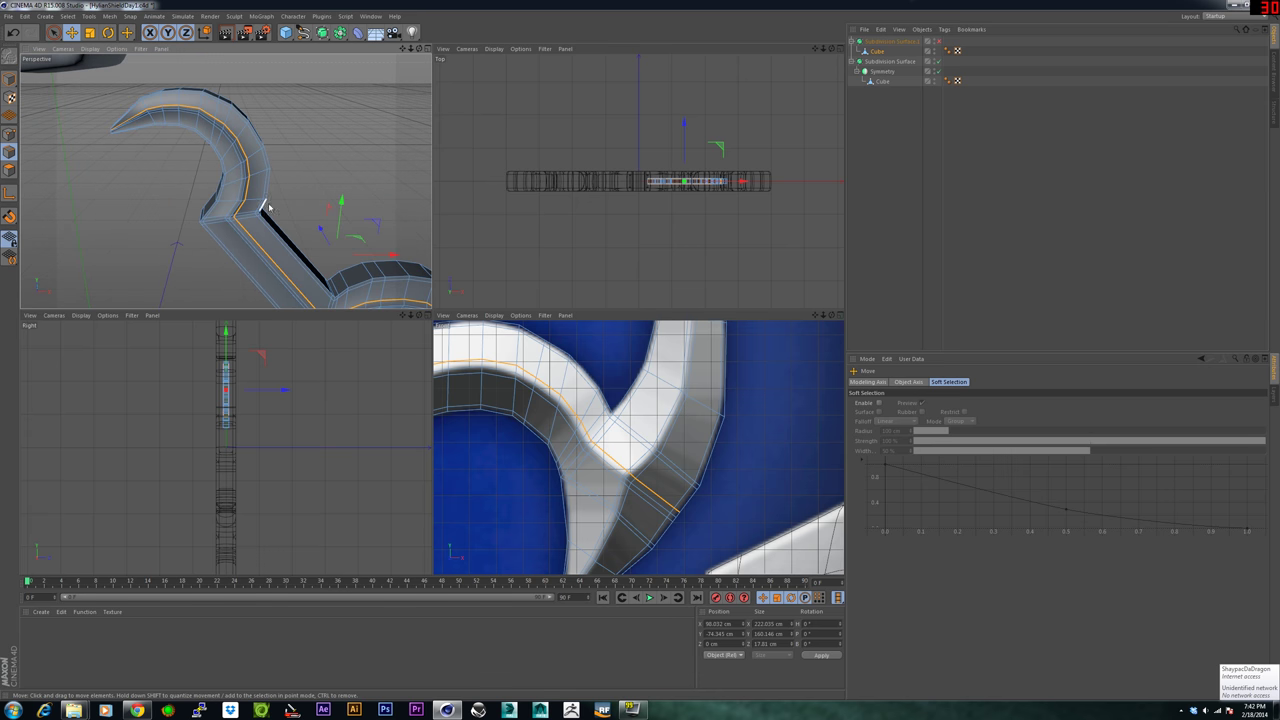
{"action": "left_click_drag", "start_coordinate": [340, 205], "coordinate": [341, 208]}
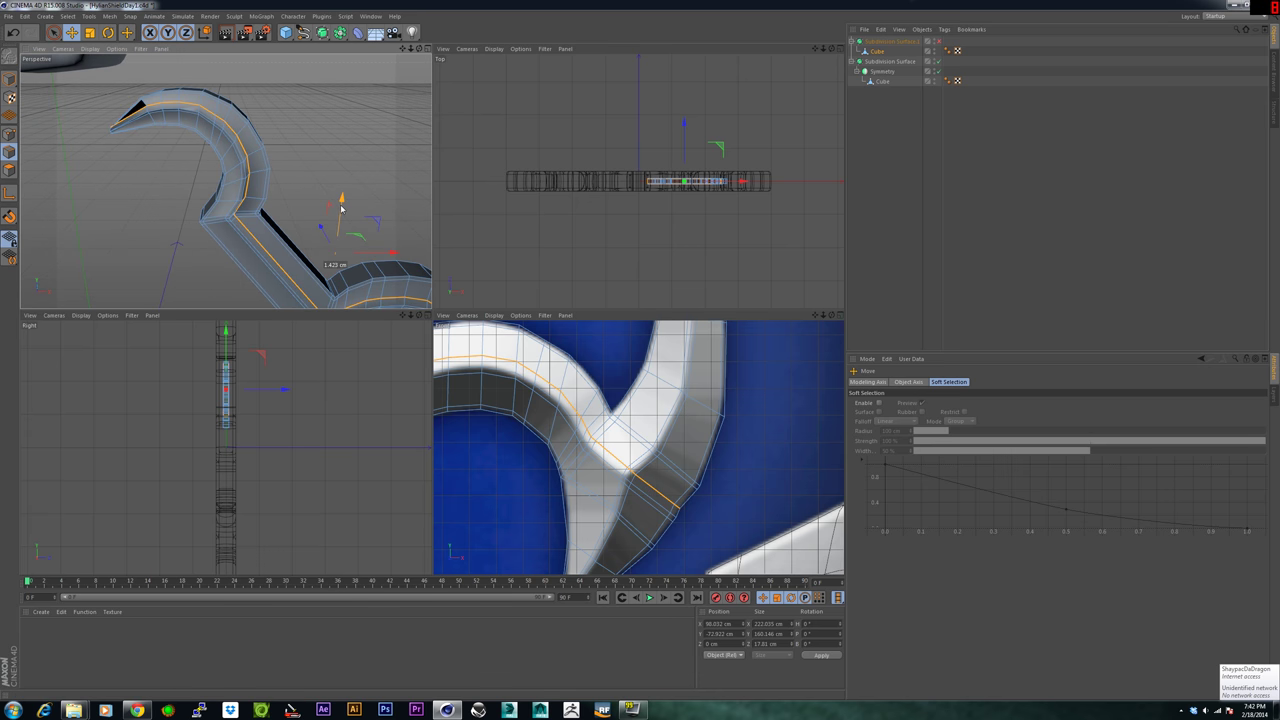
{"action": "key", "text": "ctrl+z"}
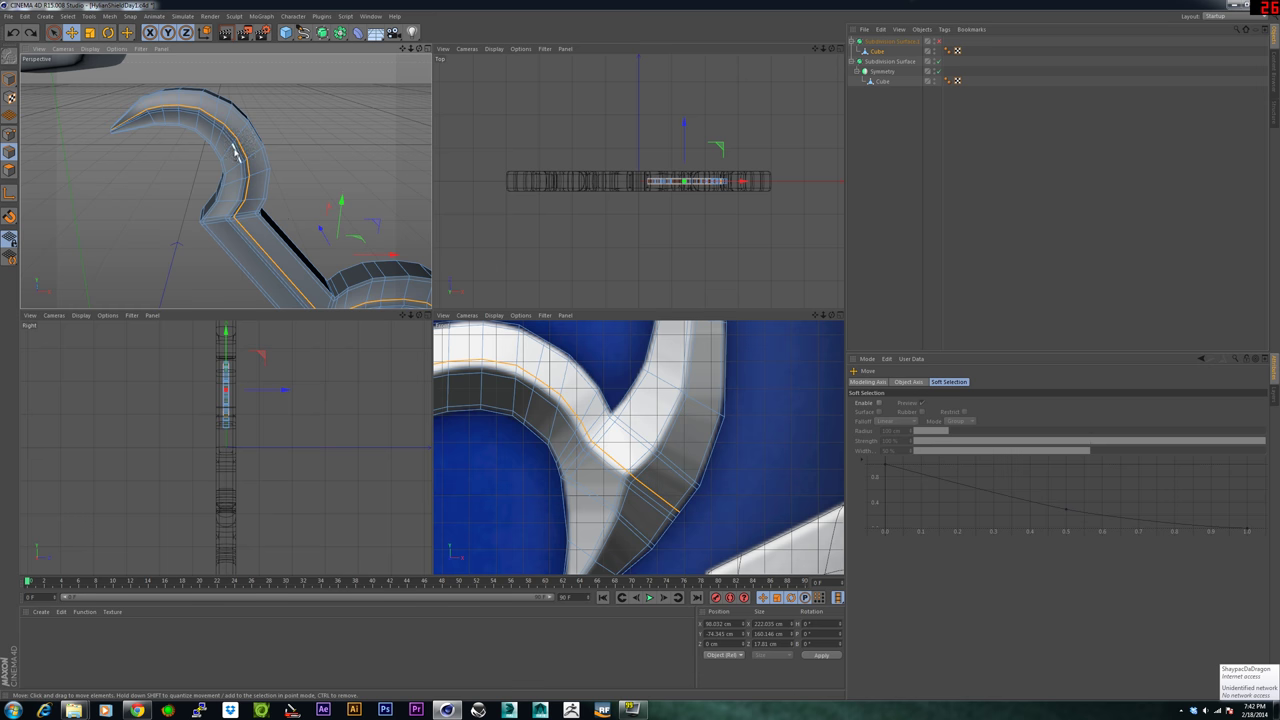
Loop-select the middle lengthwise edge along the ridge and scale it along Z to a depth of about 16.22 cm.
{"action": "scroll", "coordinate": [236, 142], "scroll_direction": "up", "scroll_amount": 4}
{"action": "scroll", "coordinate": [236, 142], "scroll_direction": "down", "scroll_amount": 3}
{"action": "middle_click_drag", "start_coordinate": [234, 143], "coordinate": [280, 214], "text": "alt"}
{"action": "middle_click_drag", "start_coordinate": [186, 191], "coordinate": [286, 187], "text": "alt"}
{"action": "left_click_drag", "start_coordinate": [285, 186], "coordinate": [243, 181], "text": "alt"}
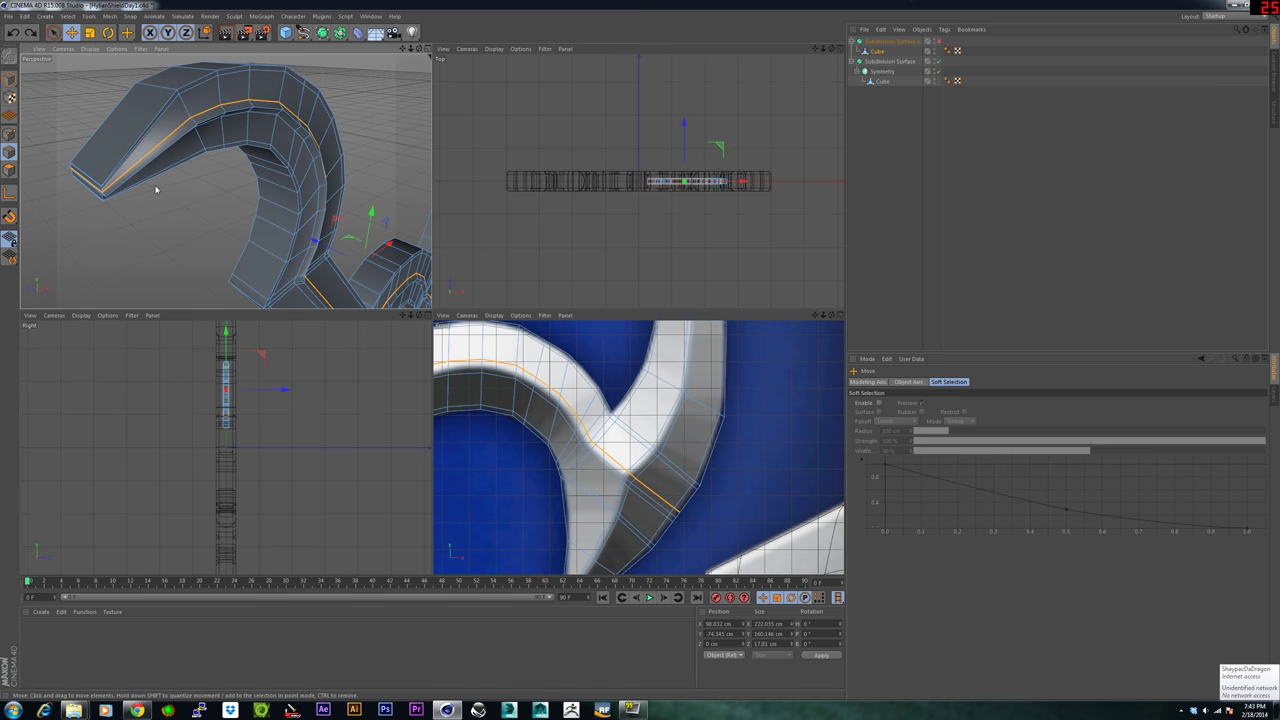
{"action": "key", "text": "u"}
{"action": "key", "text": "l"}
{"action": "left_click", "coordinate": [169, 154]}
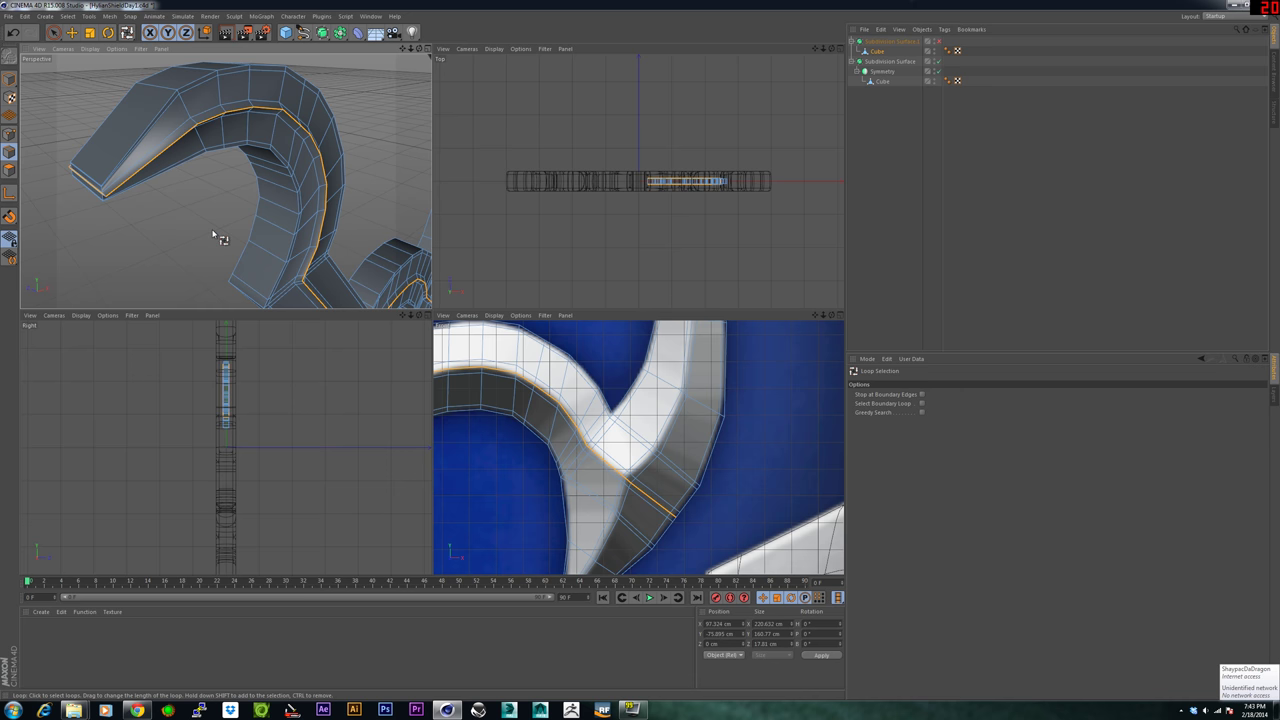
{"action": "key", "text": "t"}
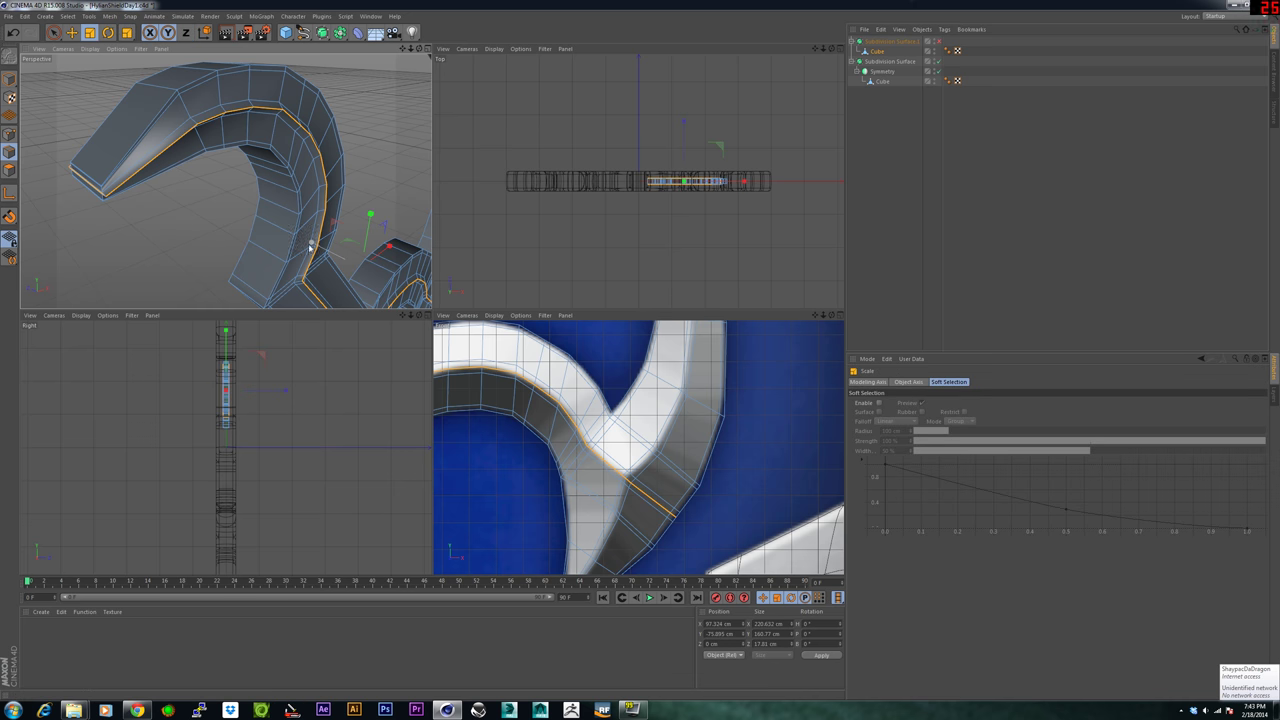
{"action": "left_click_drag", "start_coordinate": [312, 248], "coordinate": [233, 221]}
Melt the two edge segments of the middle line running across the fork's outer slope to its rim.
{"action": "middle_click_drag", "start_coordinate": [318, 241], "coordinate": [141, 88], "text": "alt"}
{"action": "left_click_drag", "start_coordinate": [300, 215], "coordinate": [260, 213], "text": "alt"}
{"action": "middle_click_drag", "start_coordinate": [310, 225], "coordinate": [125, 130], "text": "alt"}
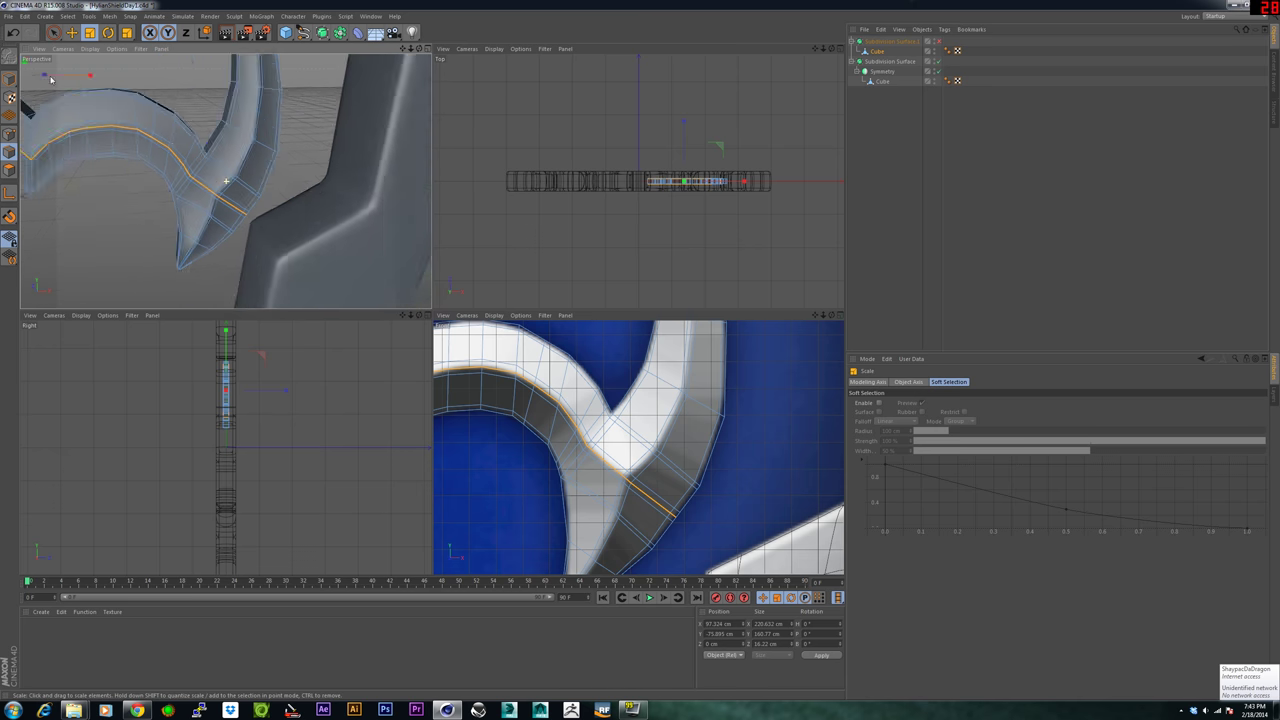
{"action": "right_click_drag", "start_coordinate": [150, 190], "coordinate": [233, 227], "text": "alt"}
{"action": "middle_click_drag", "start_coordinate": [233, 227], "coordinate": [198, 202], "text": "alt"}
{"action": "right_click_drag", "start_coordinate": [188, 187], "coordinate": [226, 183], "text": "alt"}
{"action": "middle_click_drag", "start_coordinate": [196, 197], "coordinate": [246, 260], "text": "alt"}
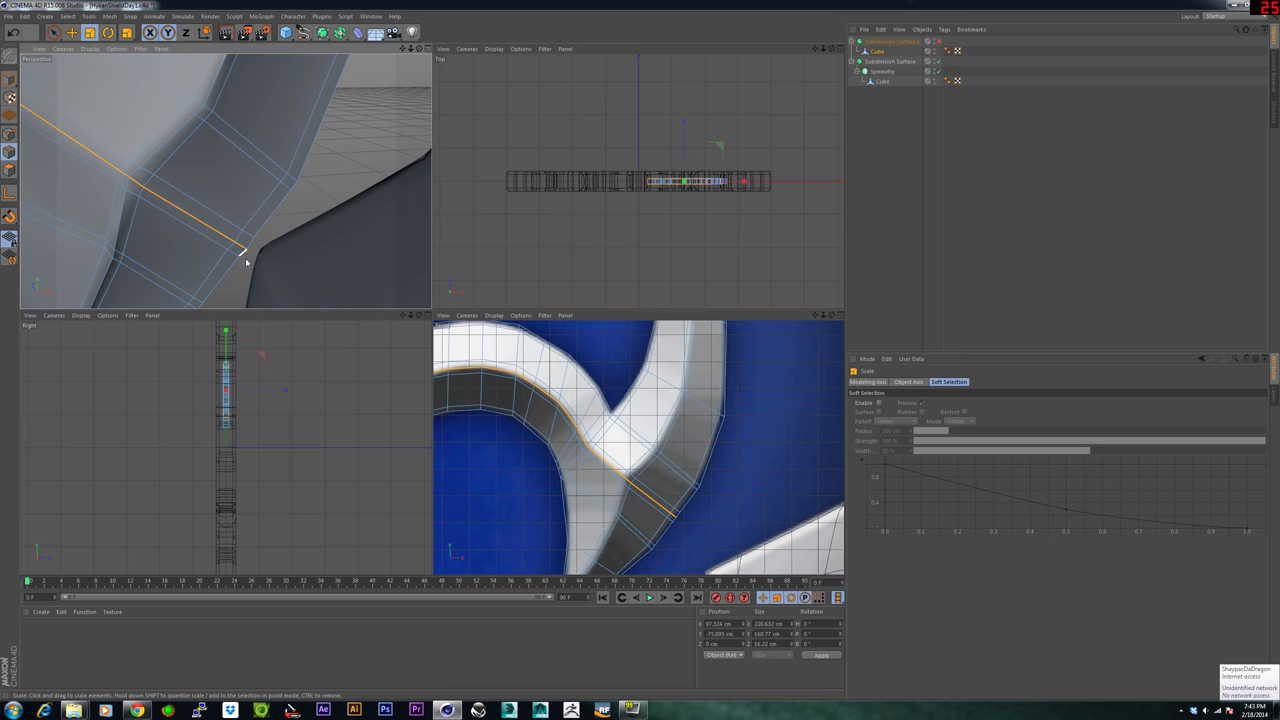
{"action": "right_click_drag", "start_coordinate": [176, 217], "coordinate": [186, 214], "text": "alt"}
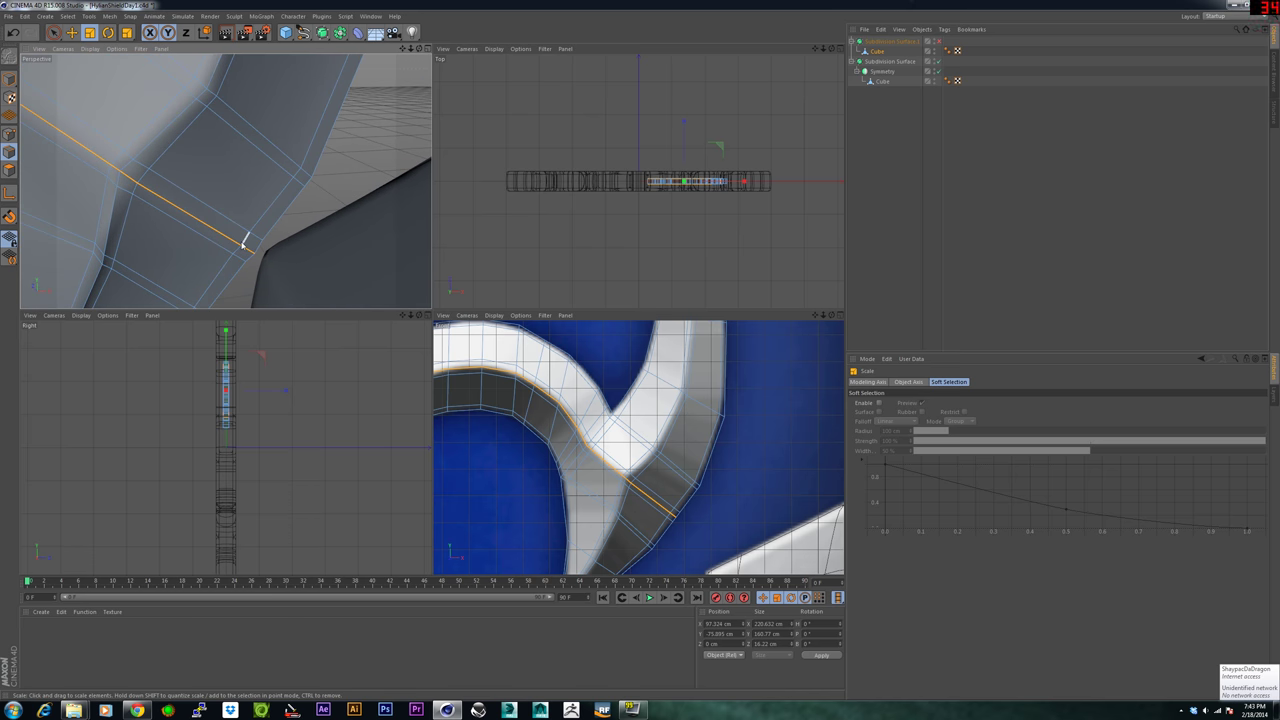
{"action": "key", "text": "space"}
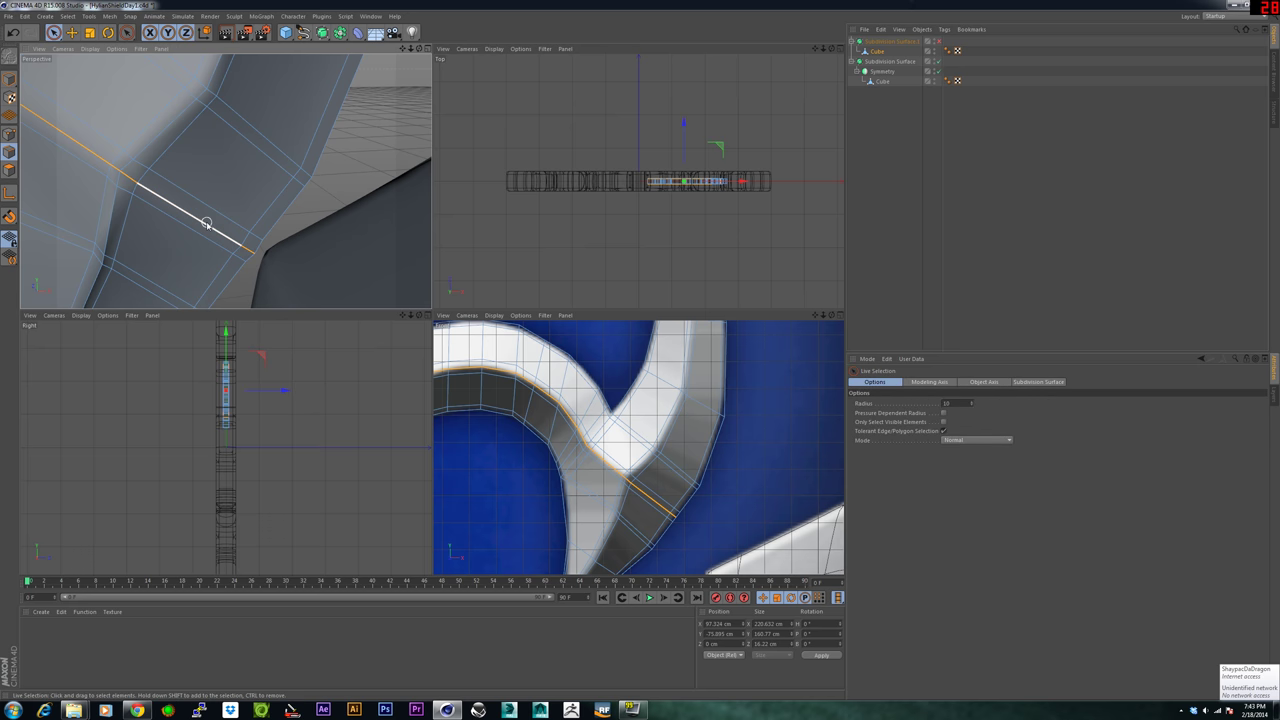
{"action": "left_click", "coordinate": [205, 220]}
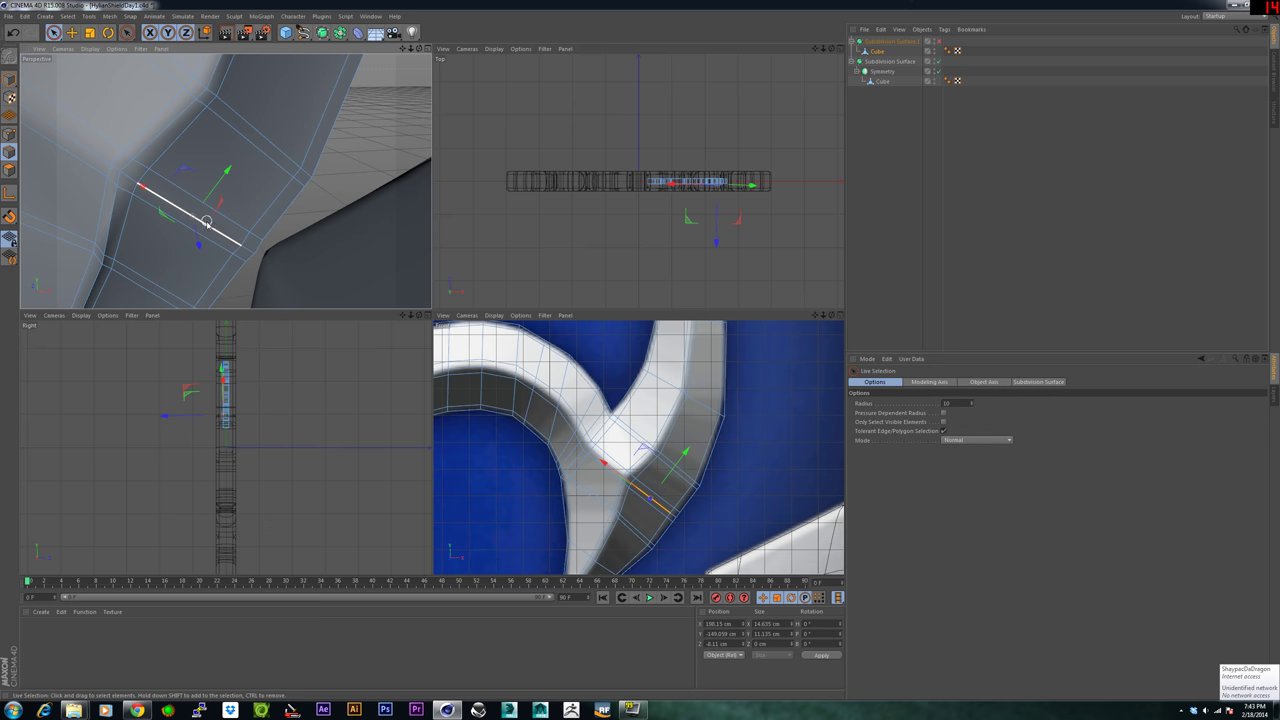
{"action": "scroll", "coordinate": [248, 251], "scroll_direction": "up", "scroll_amount": 3}
{"action": "left_click", "coordinate": [248, 252], "text": "shift"}
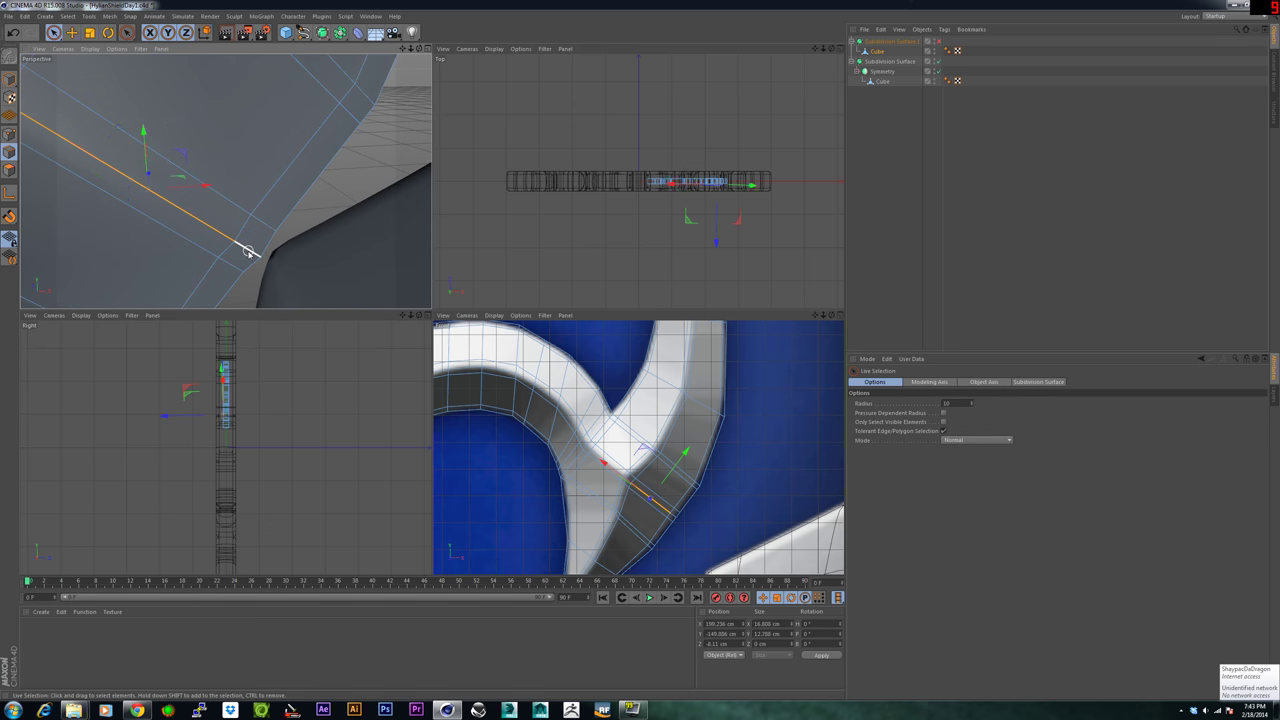
{"action": "right_click", "coordinate": [201, 236]}
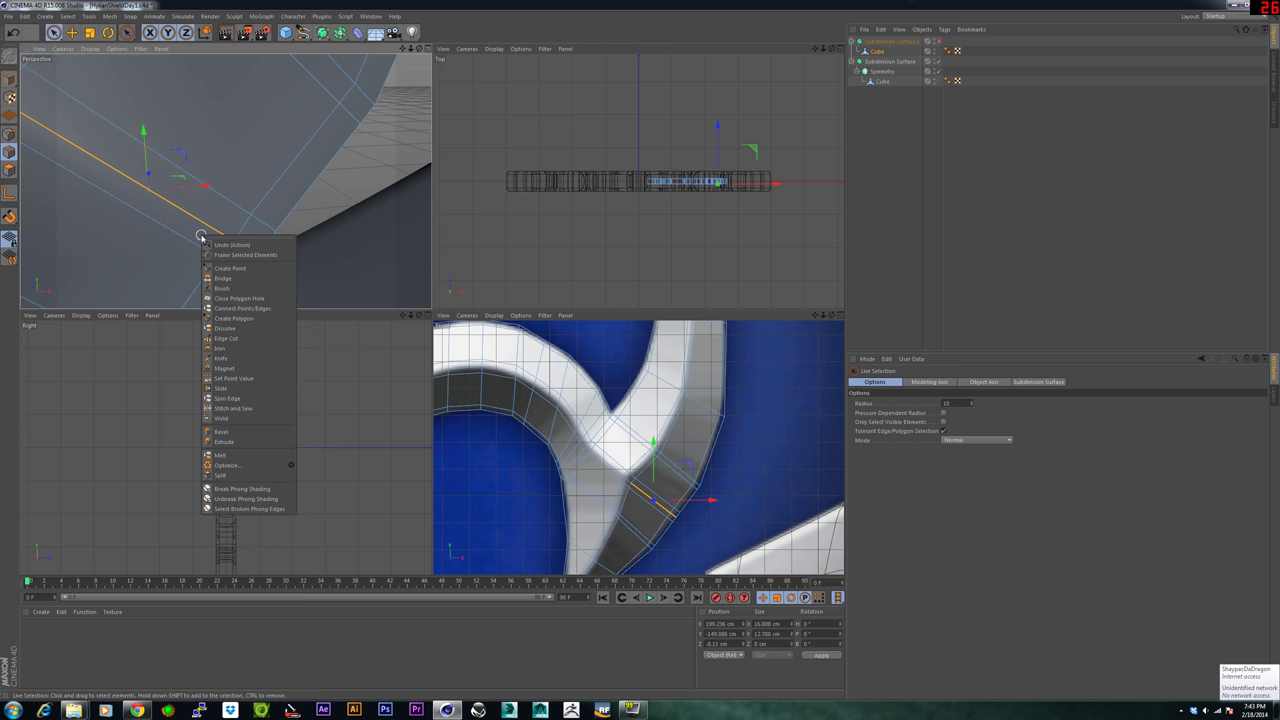
{"action": "left_click", "coordinate": [224, 457]}
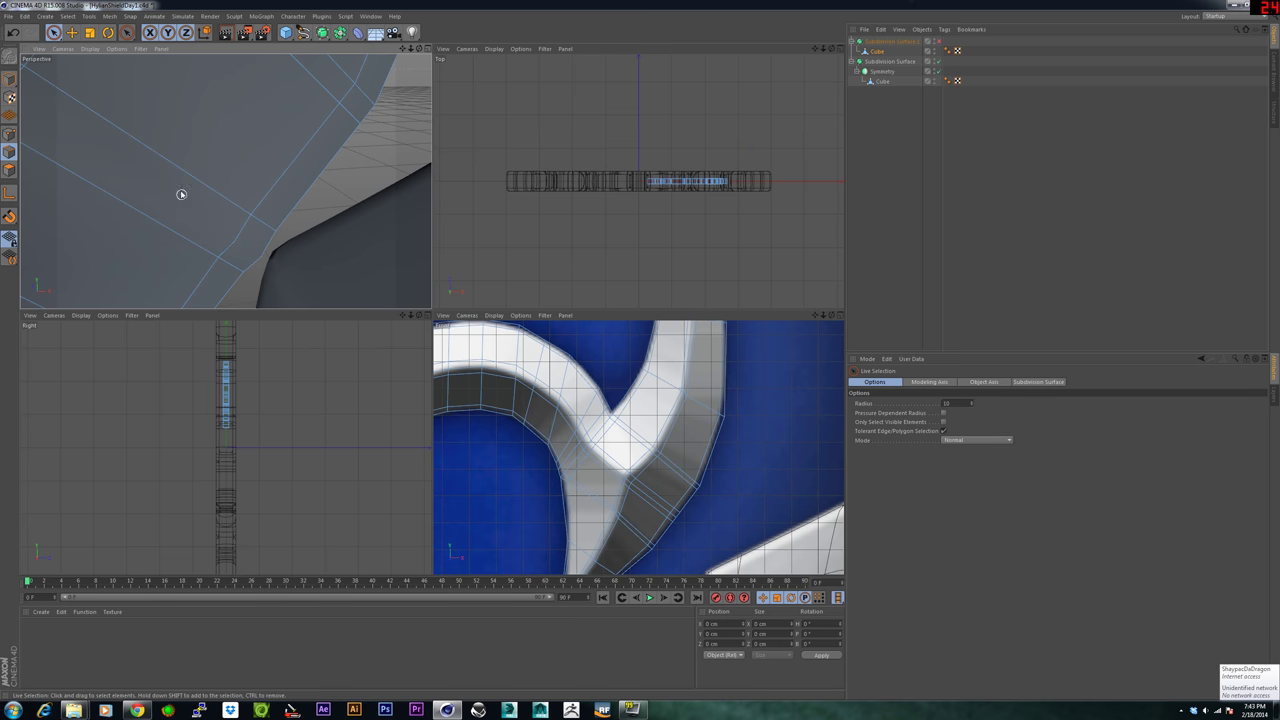
Deselect the ornament's mesh and examine the unsmoothed surface around the arch and fork.
{"action": "scroll", "coordinate": [181, 190], "scroll_direction": "up", "scroll_amount": 2}
{"action": "scroll", "coordinate": [226, 215], "scroll_direction": "down", "scroll_amount": 3}
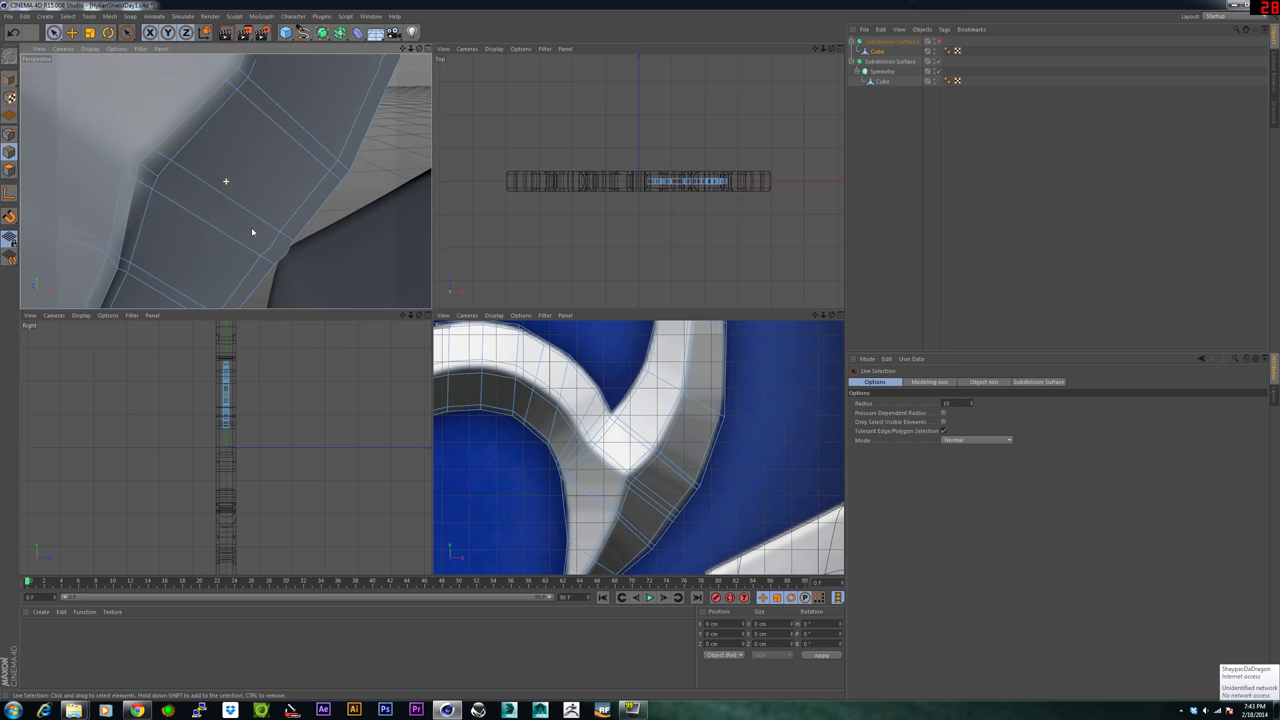
{"action": "scroll", "coordinate": [246, 216], "scroll_direction": "down", "scroll_amount": 4}
{"action": "scroll", "coordinate": [238, 219], "scroll_direction": "down", "scroll_amount": 4}
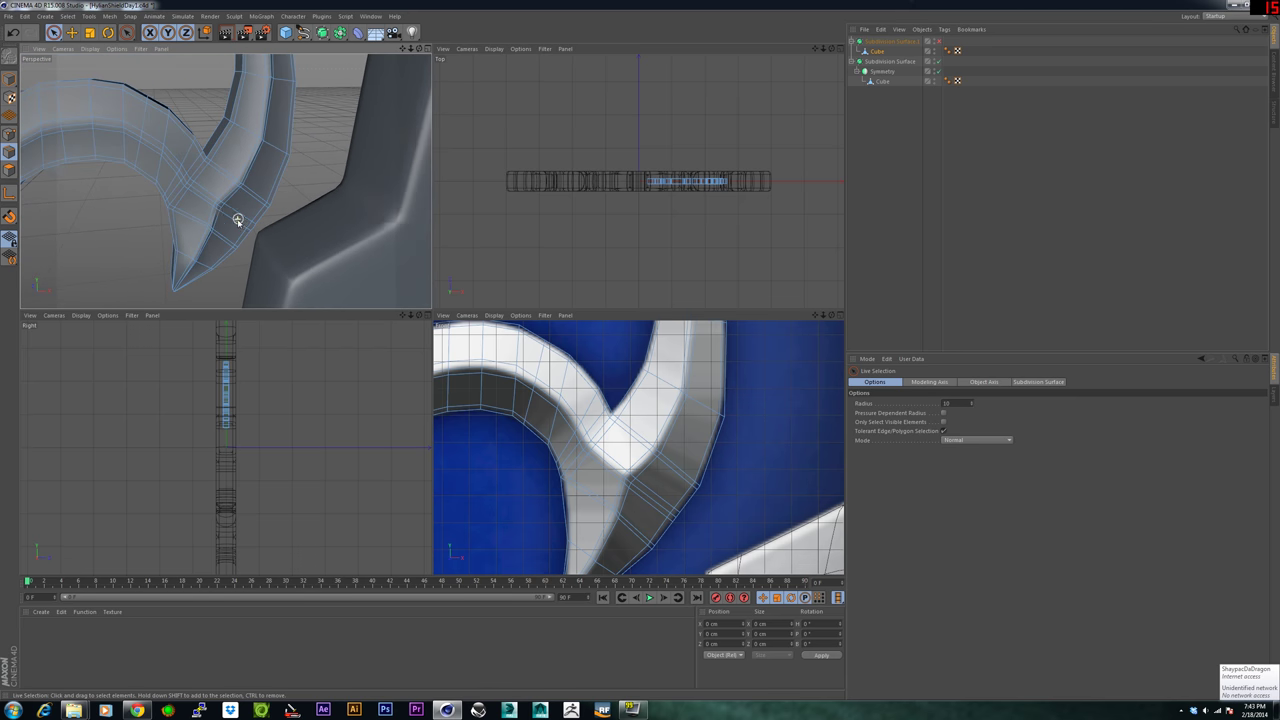
{"action": "left_click_drag", "start_coordinate": [211, 220], "coordinate": [219, 246], "text": "alt"}
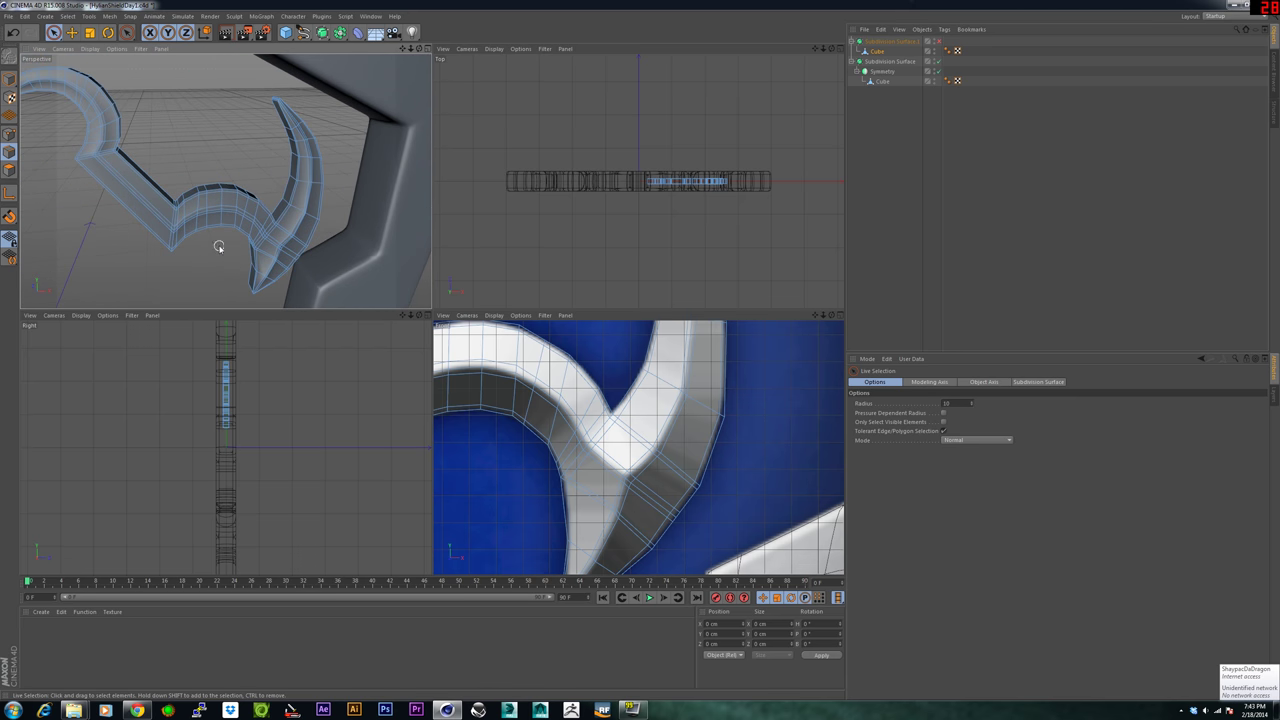
{"action": "left_click", "coordinate": [856, 233]}
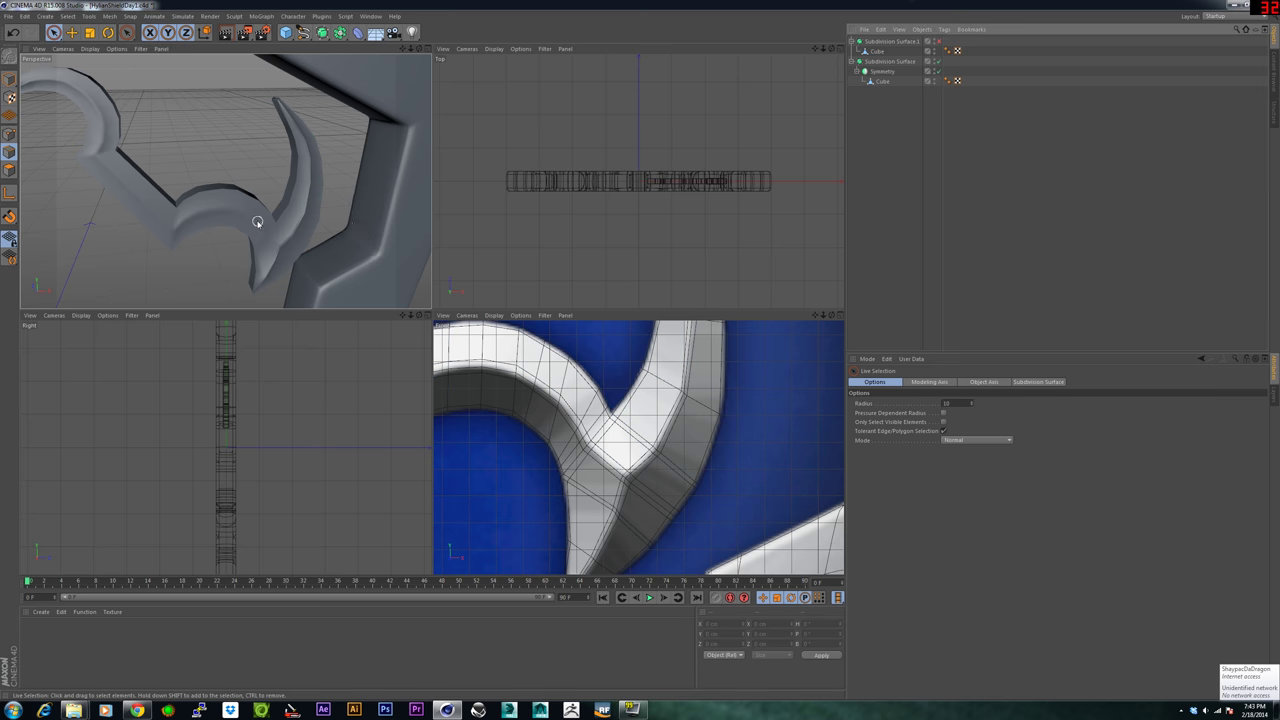
{"action": "scroll", "coordinate": [257, 221], "scroll_direction": "down", "scroll_amount": 2}
{"action": "left_click_drag", "start_coordinate": [266, 220], "coordinate": [225, 181], "text": "alt"}
{"action": "scroll", "coordinate": [286, 236], "scroll_direction": "up", "scroll_amount": 5}
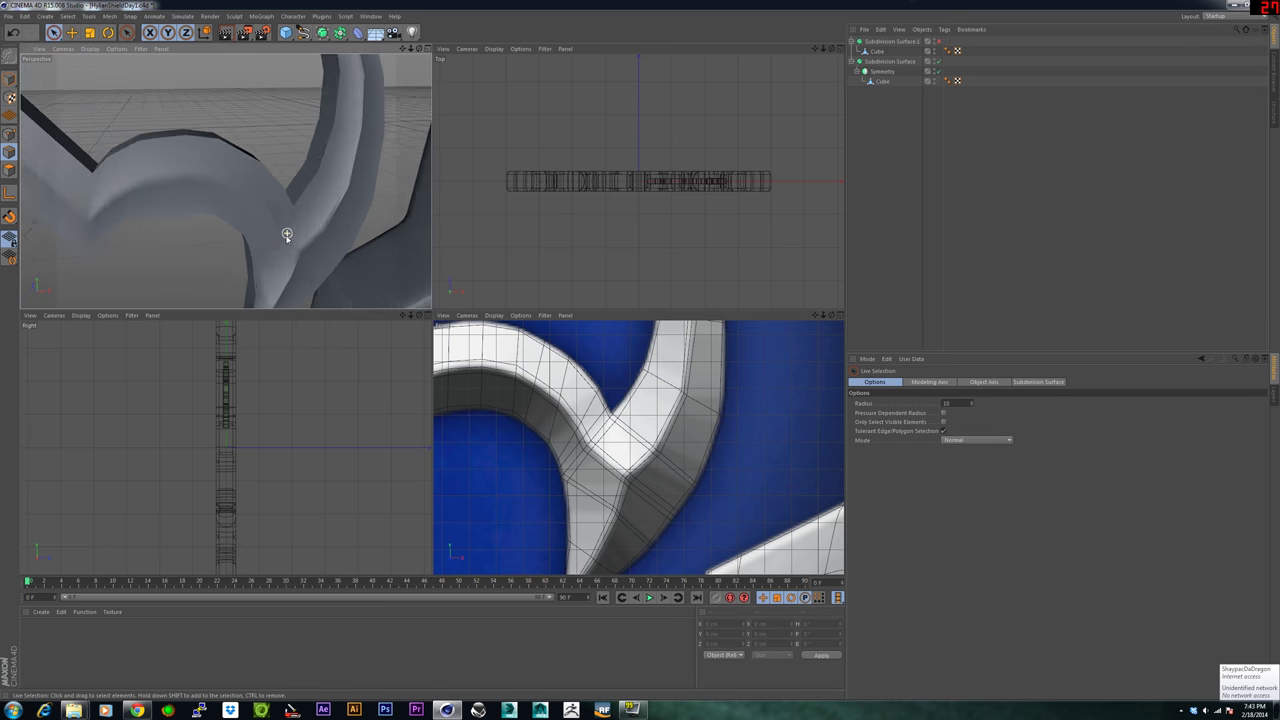
{"action": "left_click_drag", "start_coordinate": [291, 246], "coordinate": [341, 240], "text": "alt"}
Turn on the ornament's subdivision surface and inspect the smoothed fork and overall shape.
{"action": "left_click", "coordinate": [939, 42]}
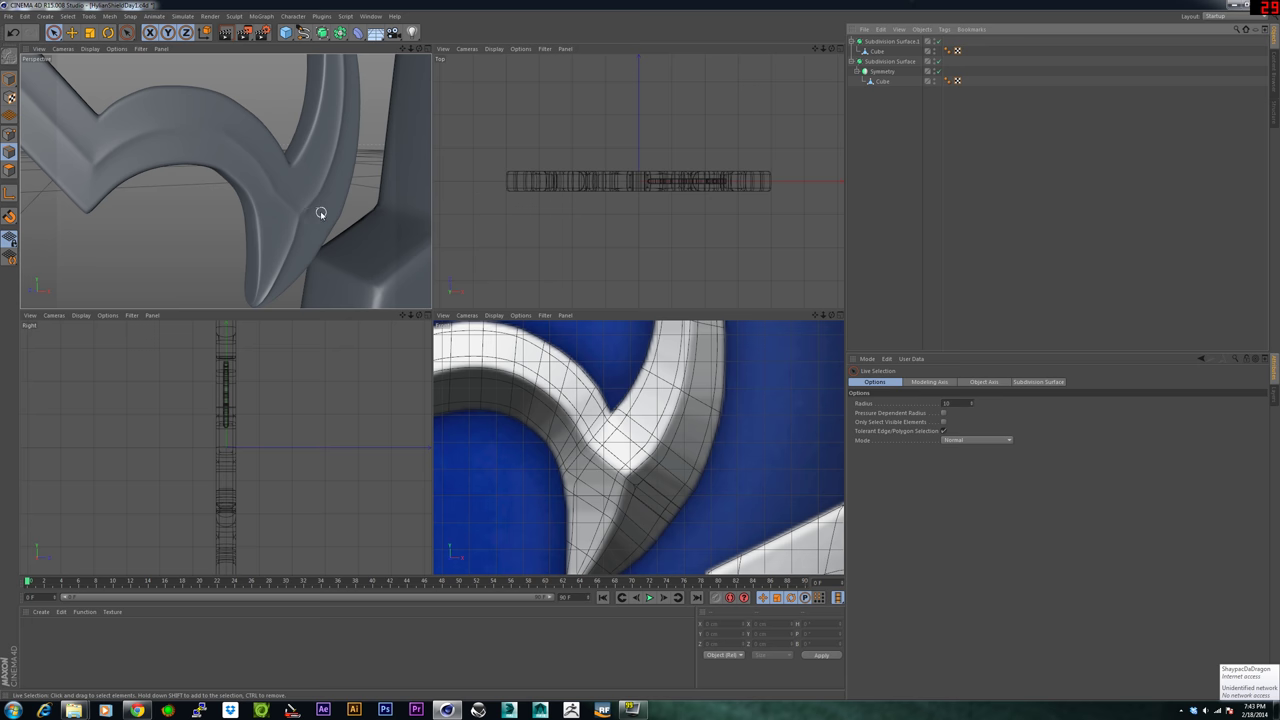
{"action": "left_click_drag", "start_coordinate": [320, 213], "coordinate": [230, 207], "text": "alt"}
{"action": "scroll", "coordinate": [230, 203], "scroll_direction": "down", "scroll_amount": 5}
{"action": "middle_click_drag", "start_coordinate": [226, 197], "coordinate": [224, 236], "text": "alt"}
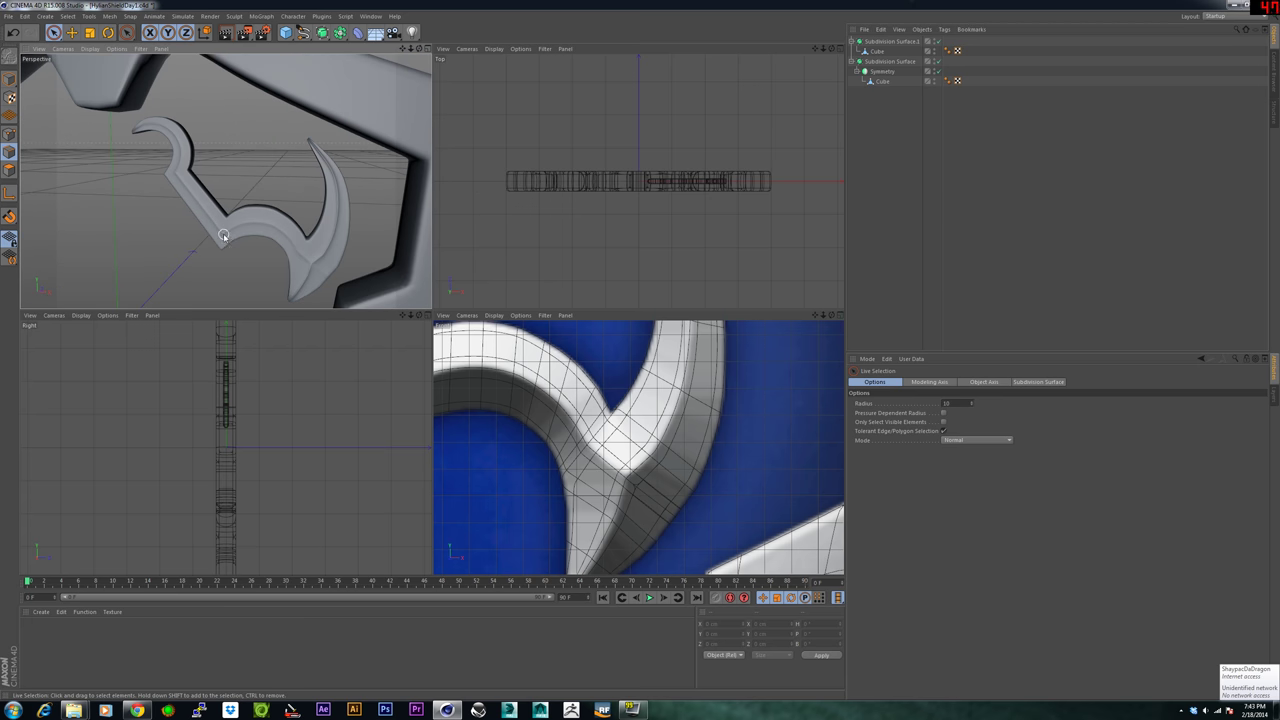
{"action": "left_click_drag", "start_coordinate": [224, 236], "coordinate": [296, 134], "text": "alt"}
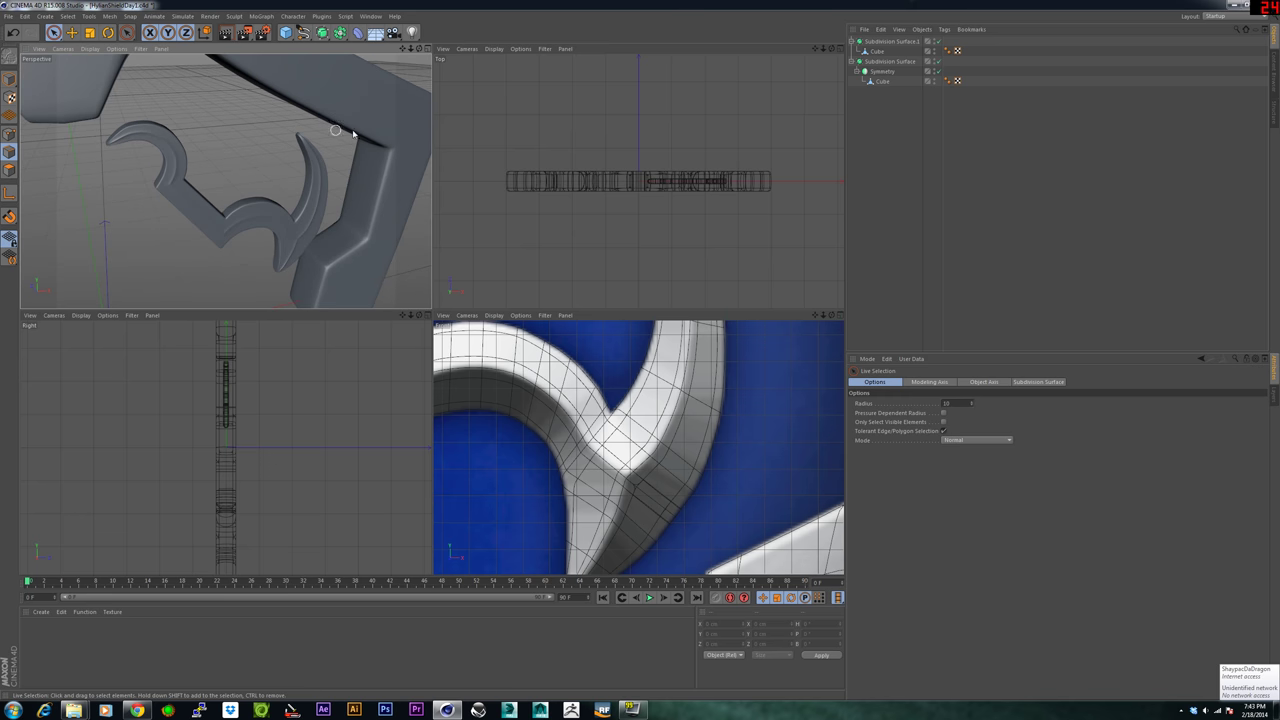
Select the ornament's mesh, turn off its subdivision surface and switch to point editing near the upright horn.
{"action": "left_click", "coordinate": [879, 51]}
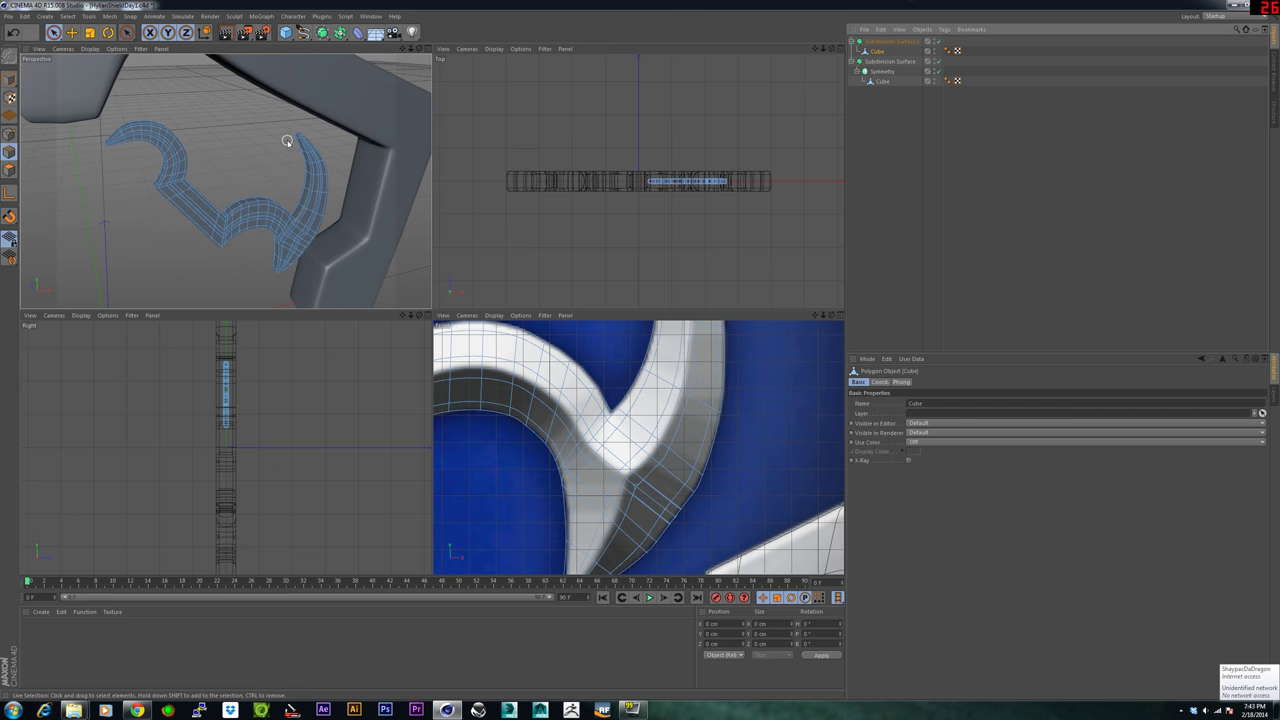
{"action": "scroll", "coordinate": [288, 142], "scroll_direction": "up", "scroll_amount": 4}
{"action": "left_click", "coordinate": [939, 41]}
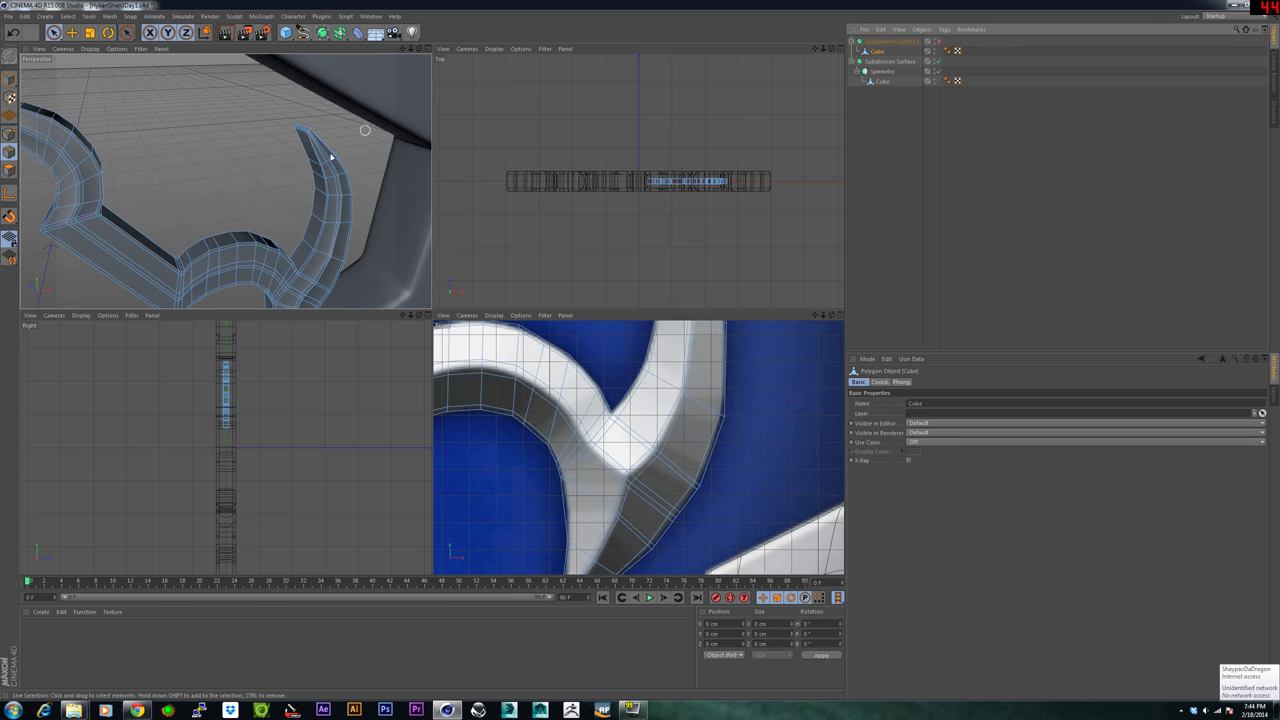
{"action": "scroll", "coordinate": [258, 158], "scroll_direction": "up", "scroll_amount": 3}
{"action": "left_click_drag", "start_coordinate": [277, 126], "coordinate": [248, 128], "text": "alt"}
{"action": "middle_click_drag", "start_coordinate": [274, 154], "coordinate": [197, 154], "text": "alt"}
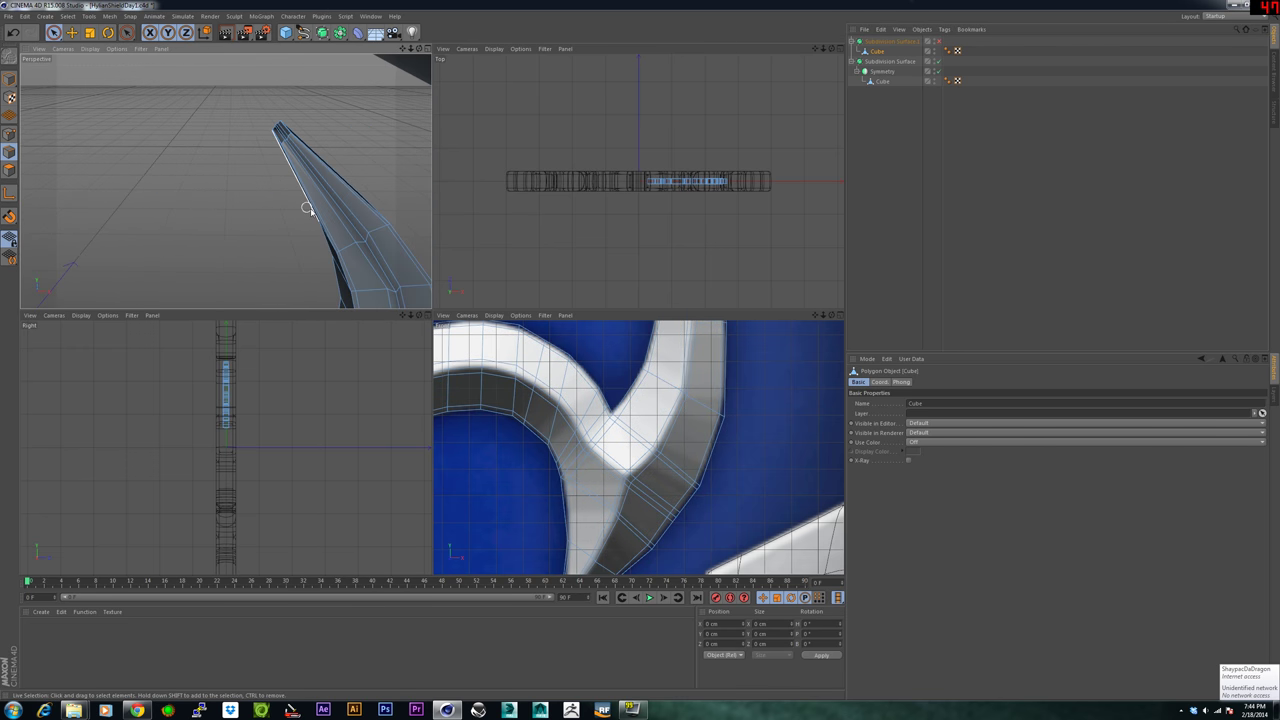
{"action": "left_click_drag", "start_coordinate": [308, 209], "coordinate": [275, 194], "text": "alt"}
{"action": "left_click", "coordinate": [9, 134]}
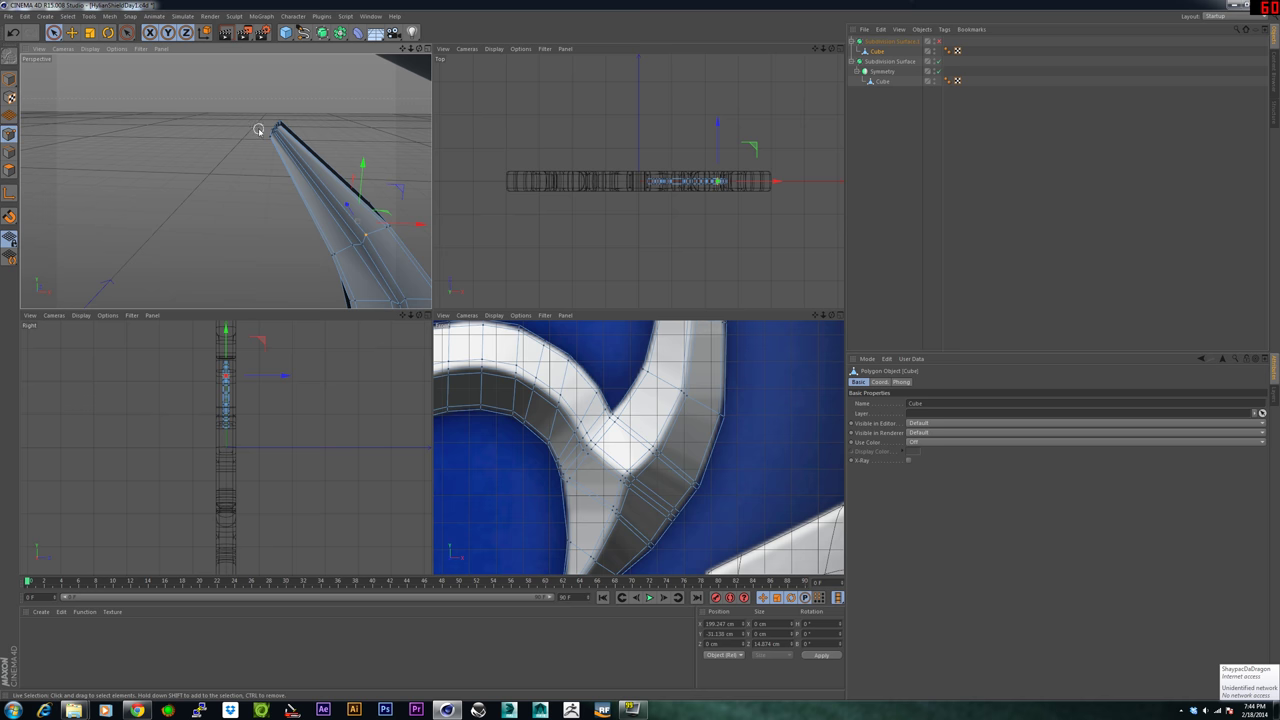
Select all the points at the tip of the upright horn for scaling.
{"action": "left_click_drag", "start_coordinate": [282, 118], "coordinate": [283, 119]}
{"action": "middle_click_drag", "start_coordinate": [655, 335], "coordinate": [611, 523], "text": "alt"}
{"action": "middle_click_drag", "start_coordinate": [574, 333], "coordinate": [582, 420], "text": "alt"}
{"action": "left_click", "coordinate": [556, 404]}
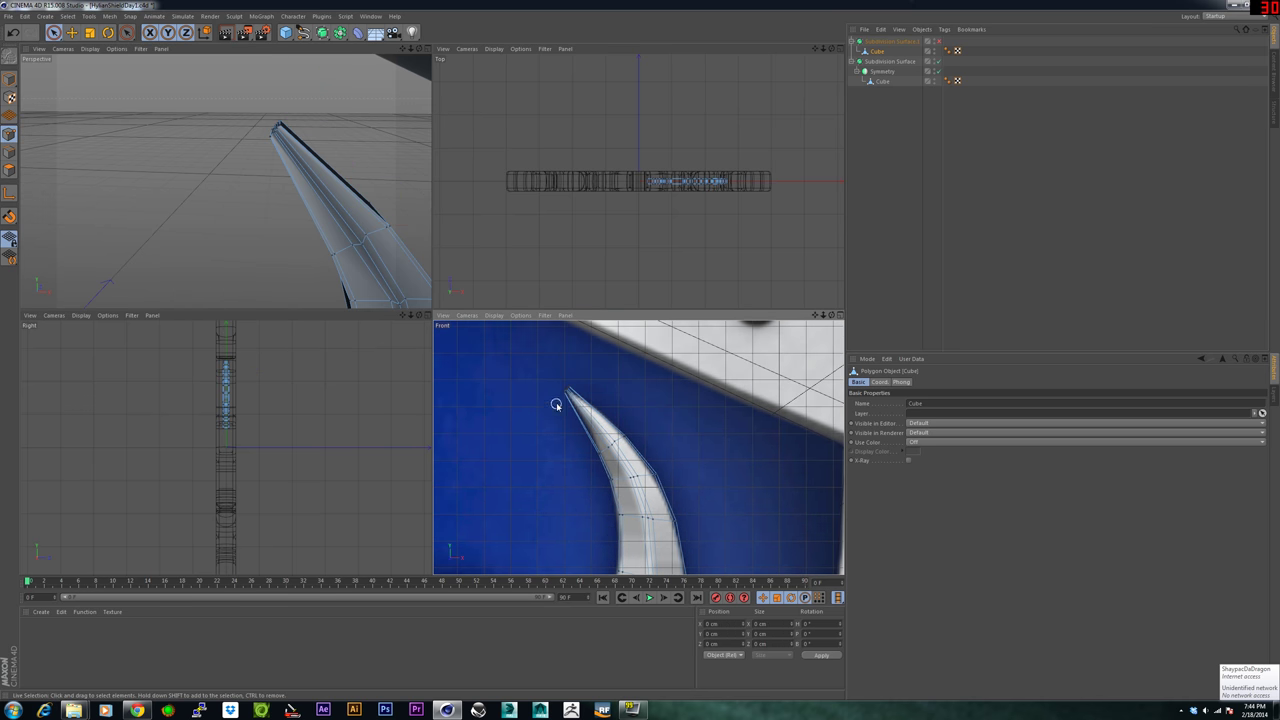
{"action": "left_click", "coordinate": [539, 418]}
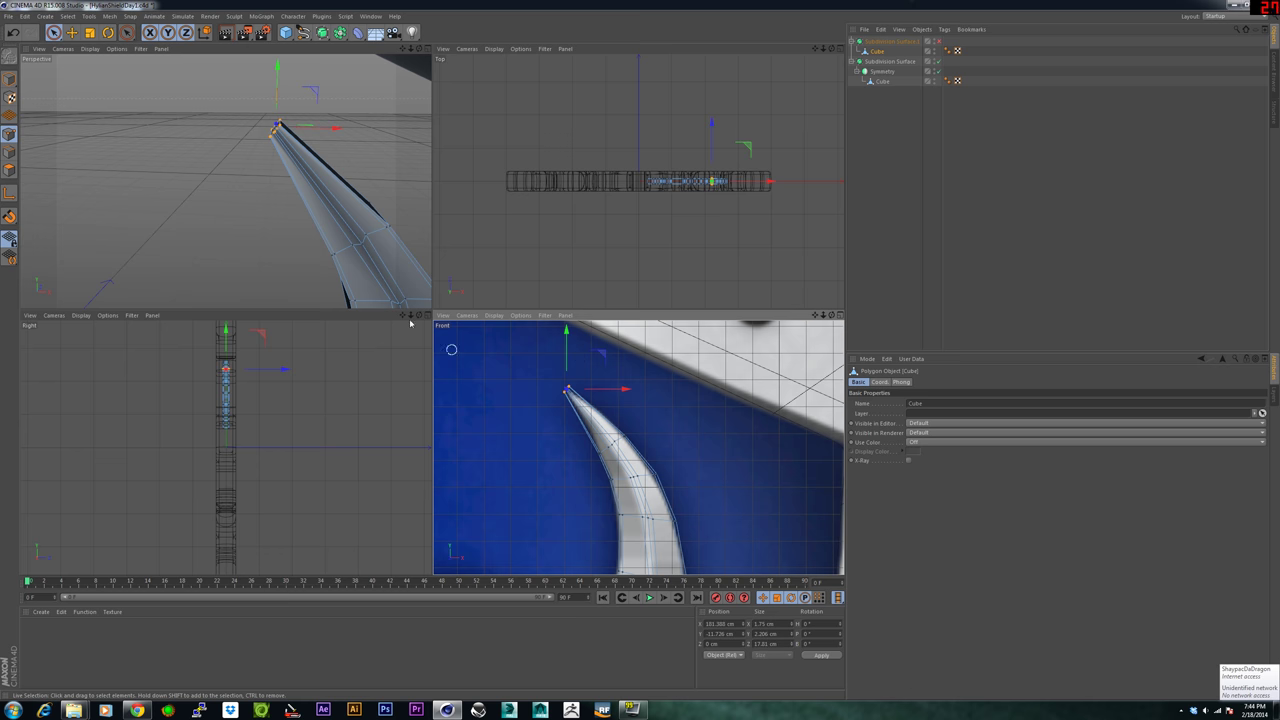
{"action": "key", "text": "t"}
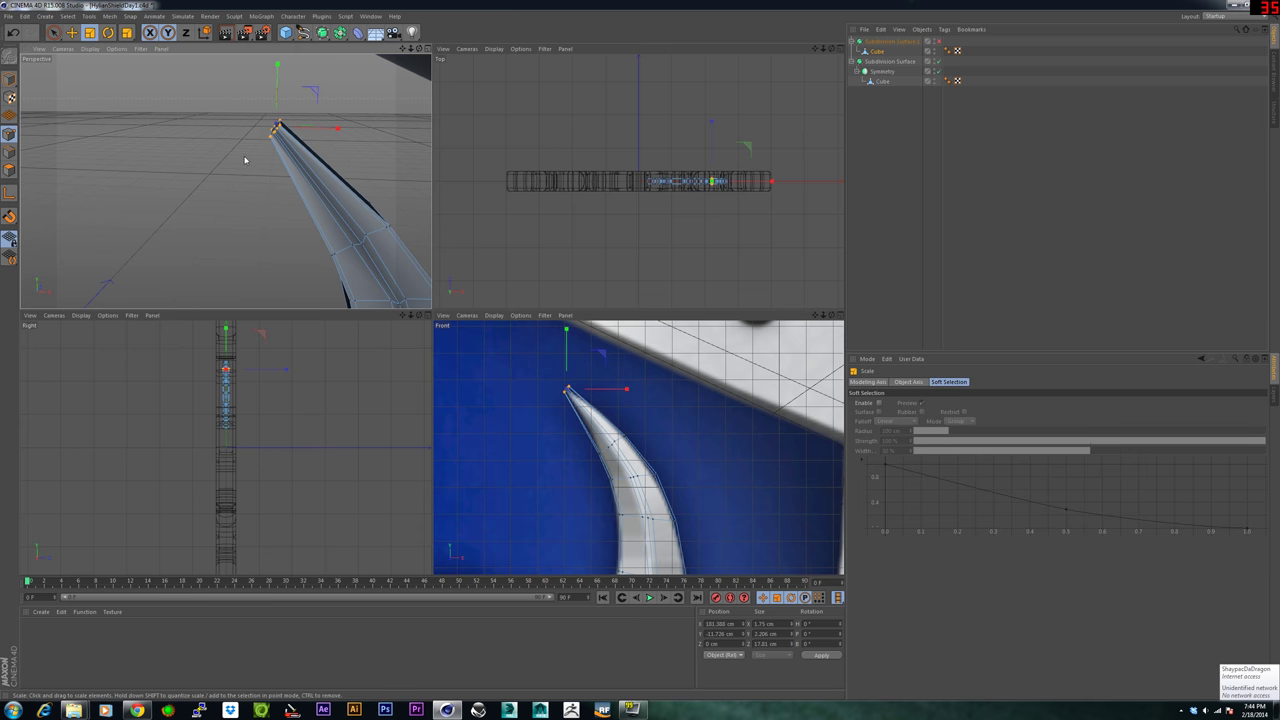
Try scaling the horn's tip points along X and Y to about 0.94 by 1.19 cm.
{"action": "left_click_drag", "start_coordinate": [244, 160], "coordinate": [339, 272]}
{"action": "left_click_drag", "start_coordinate": [268, 228], "coordinate": [316, 236], "text": "alt"}
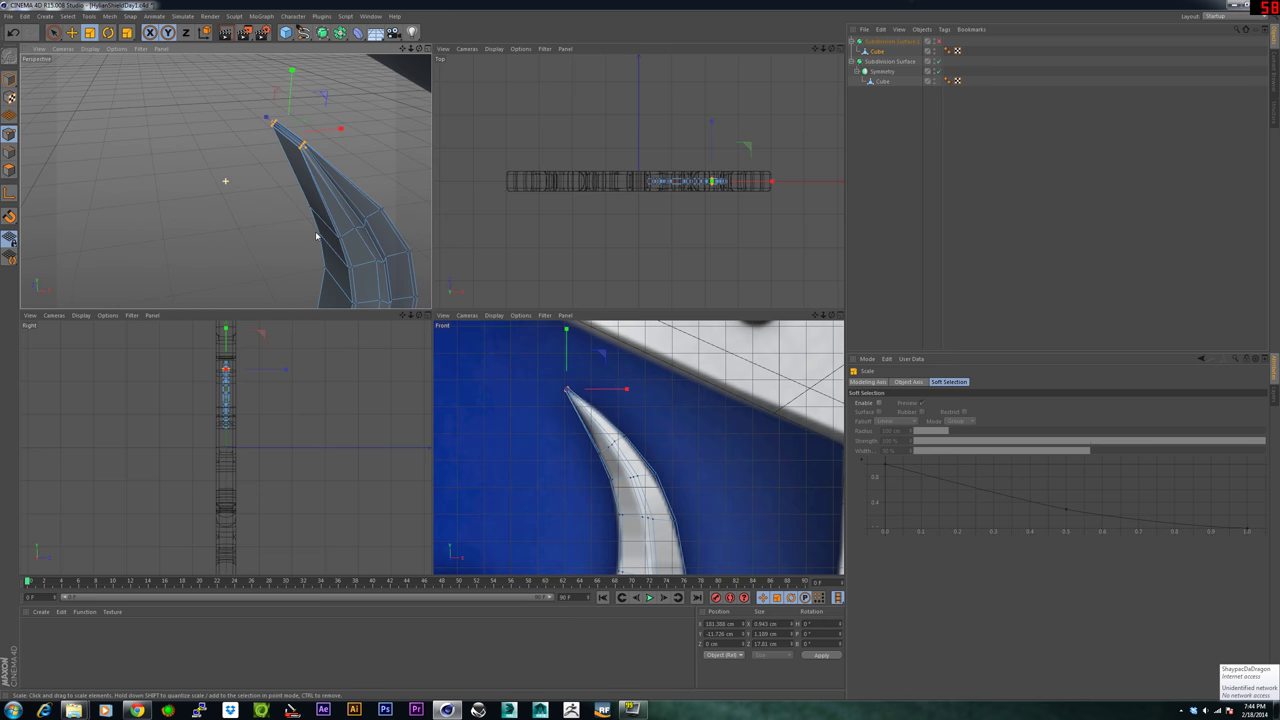
{"action": "key", "text": "ctrl+z"}
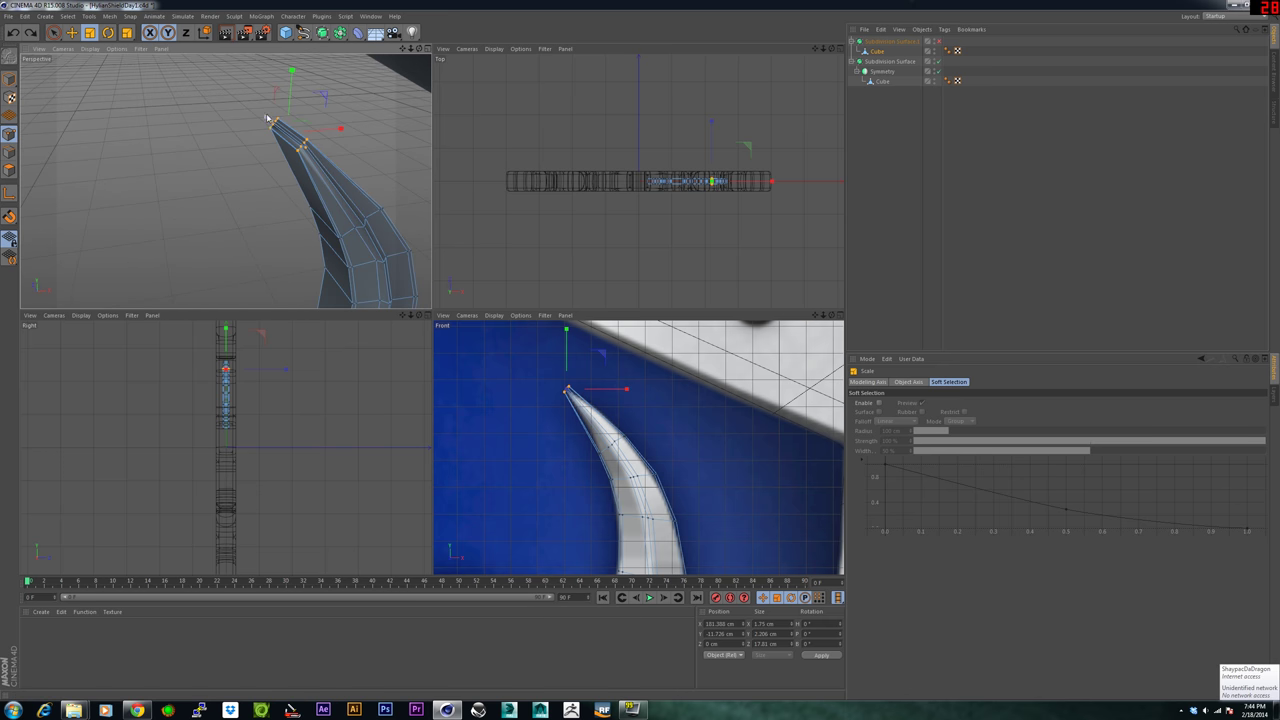
Scale the horn's tip points to about 1.12 by 1.42 cm and a depth of about 2.6 cm.
{"action": "mouse_move", "coordinate": [266, 118]}
{"action": "left_mouse_down"}
{"action": "mouse_move", "coordinate": [285, 133]}
{"action": "mouse_move", "coordinate": [338, 131]}
{"action": "left_mouse_up"}
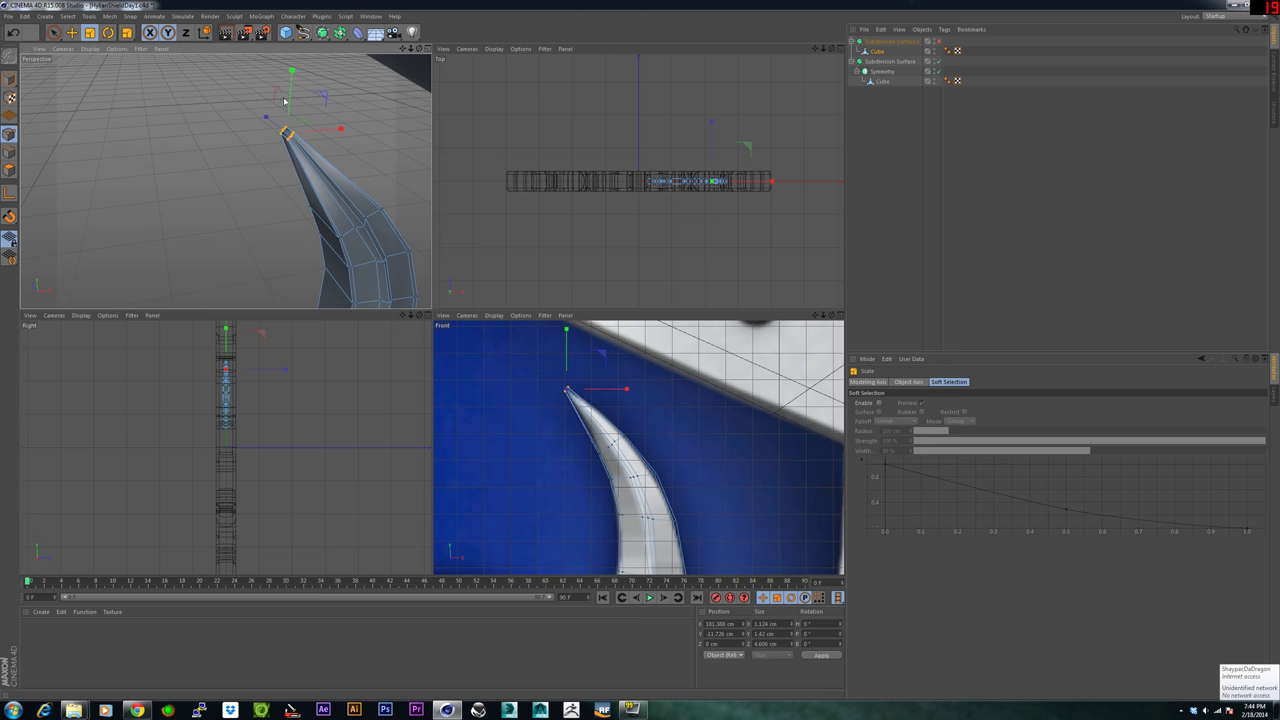
{"action": "left_click_drag", "start_coordinate": [268, 122], "coordinate": [275, 128]}
Select the points at the tip of the ornament's inner curl and scale them to a depth of about 4.06 cm.
{"action": "scroll", "coordinate": [263, 177], "scroll_direction": "down", "scroll_amount": 6}
{"action": "left_click_drag", "start_coordinate": [200, 186], "coordinate": [101, 211], "text": "alt"}
{"action": "middle_click_drag", "start_coordinate": [539, 408], "coordinate": [783, 460], "text": "alt"}
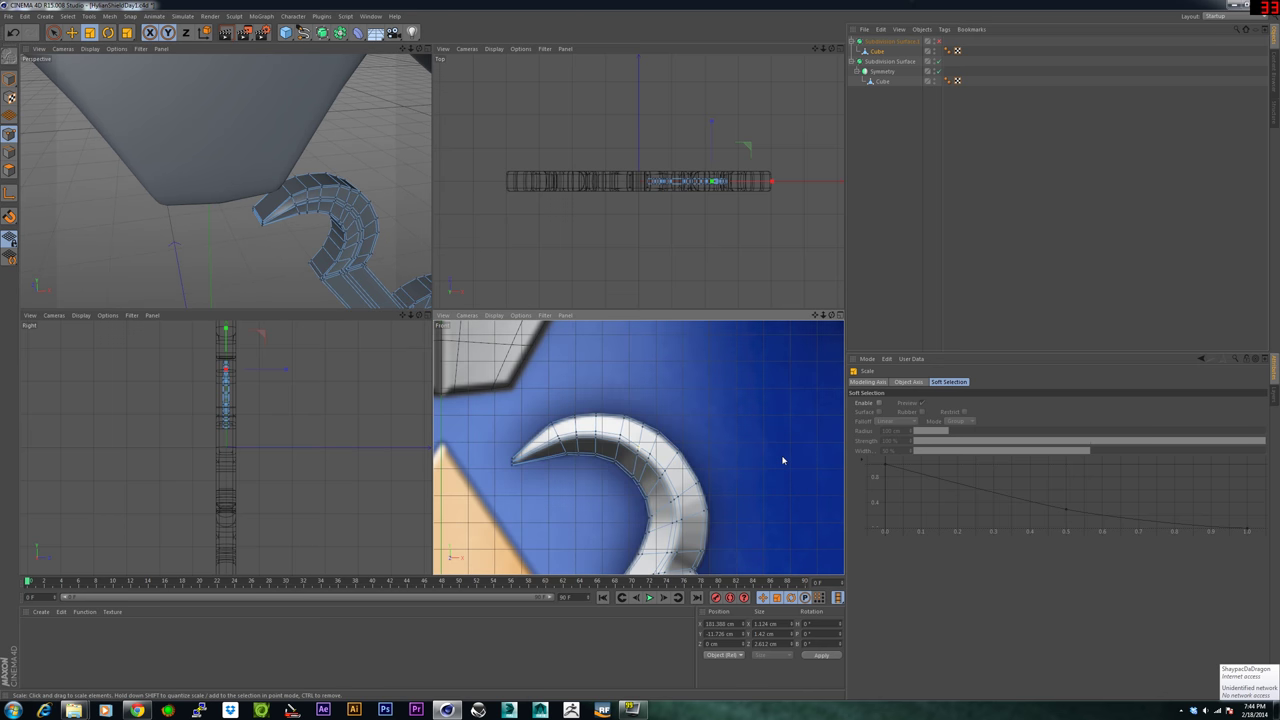
{"action": "key", "text": "space"}
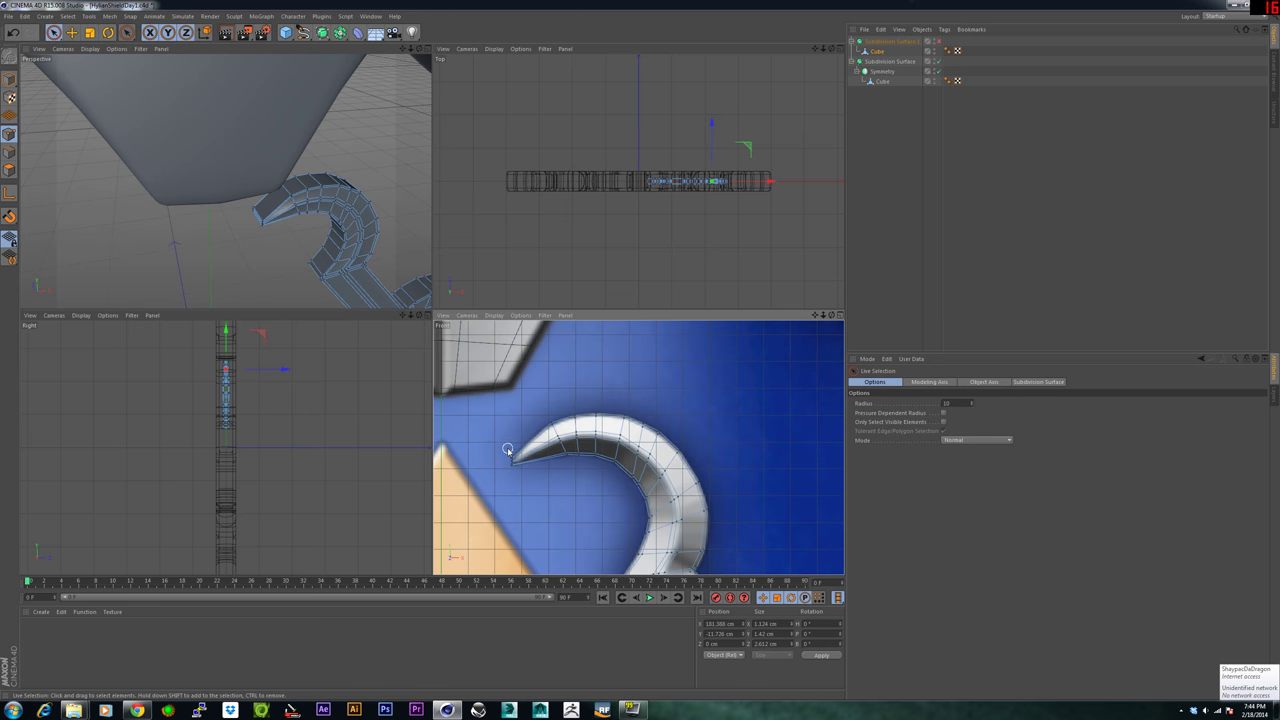
{"action": "left_click", "coordinate": [512, 462]}
{"action": "key", "text": "t"}
{"action": "mouse_move", "coordinate": [241, 190]}
{"action": "left_mouse_down"}
{"action": "mouse_move", "coordinate": [252, 203]}
{"action": "mouse_move", "coordinate": [260, 170]}
{"action": "mouse_move", "coordinate": [249, 198]}
{"action": "left_mouse_up"}
Select the points where the fork's ridges meet, align them with the reference in X and Y, and shift them to Z about -1.48 cm.
{"action": "middle_click_drag", "start_coordinate": [308, 274], "coordinate": [251, 229], "text": "alt"}
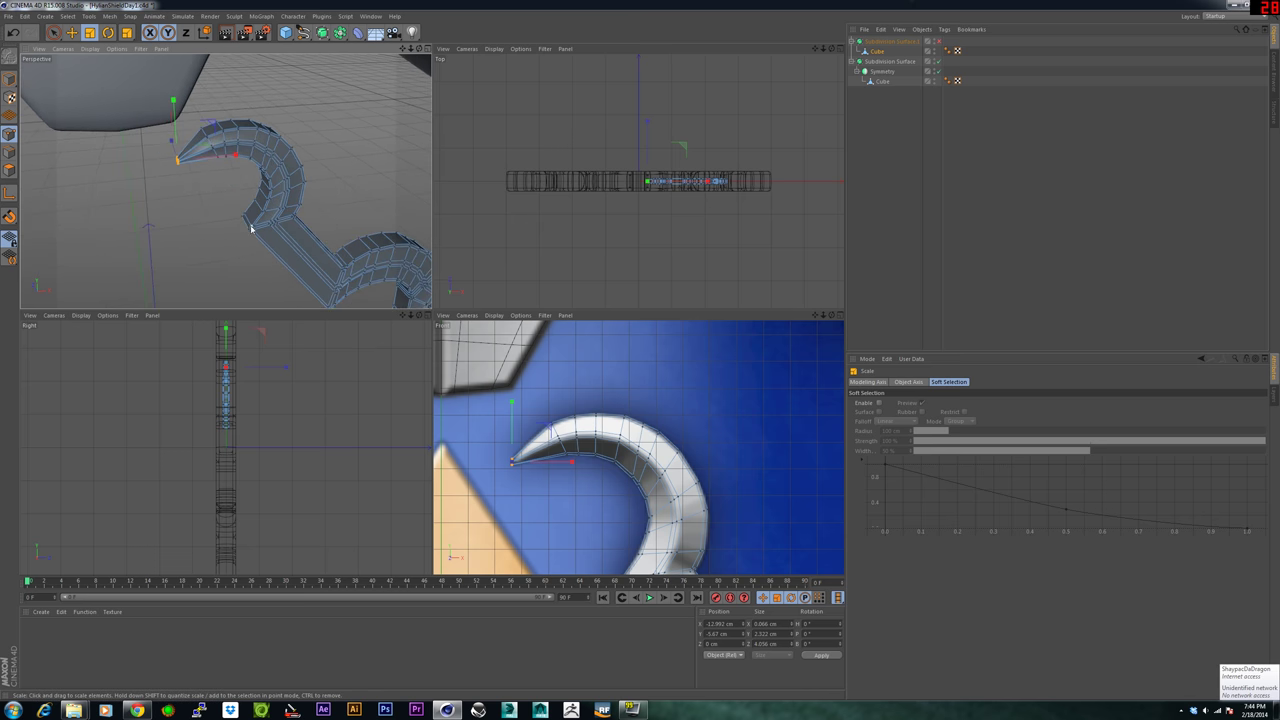
{"action": "left_click_drag", "start_coordinate": [251, 229], "coordinate": [159, 142], "text": "alt"}
{"action": "scroll", "coordinate": [343, 199], "scroll_direction": "up", "scroll_amount": 6}
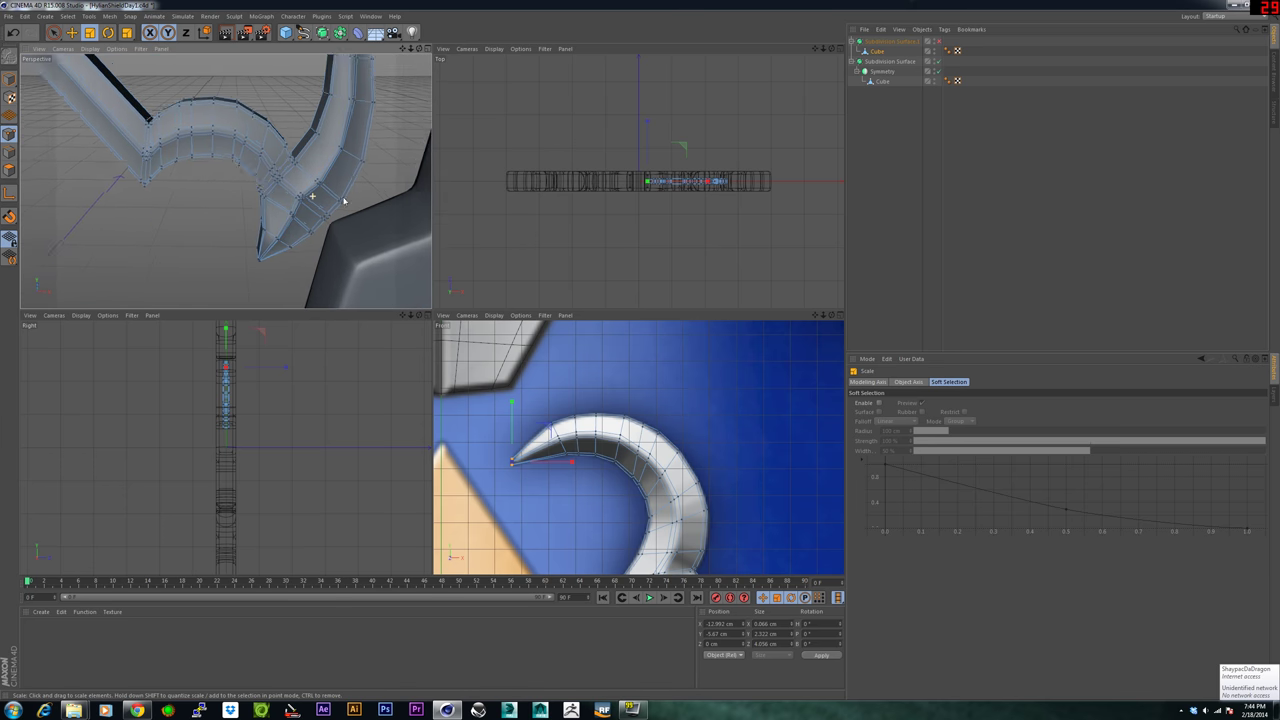
{"action": "left_click_drag", "start_coordinate": [285, 213], "coordinate": [287, 205], "text": "alt"}
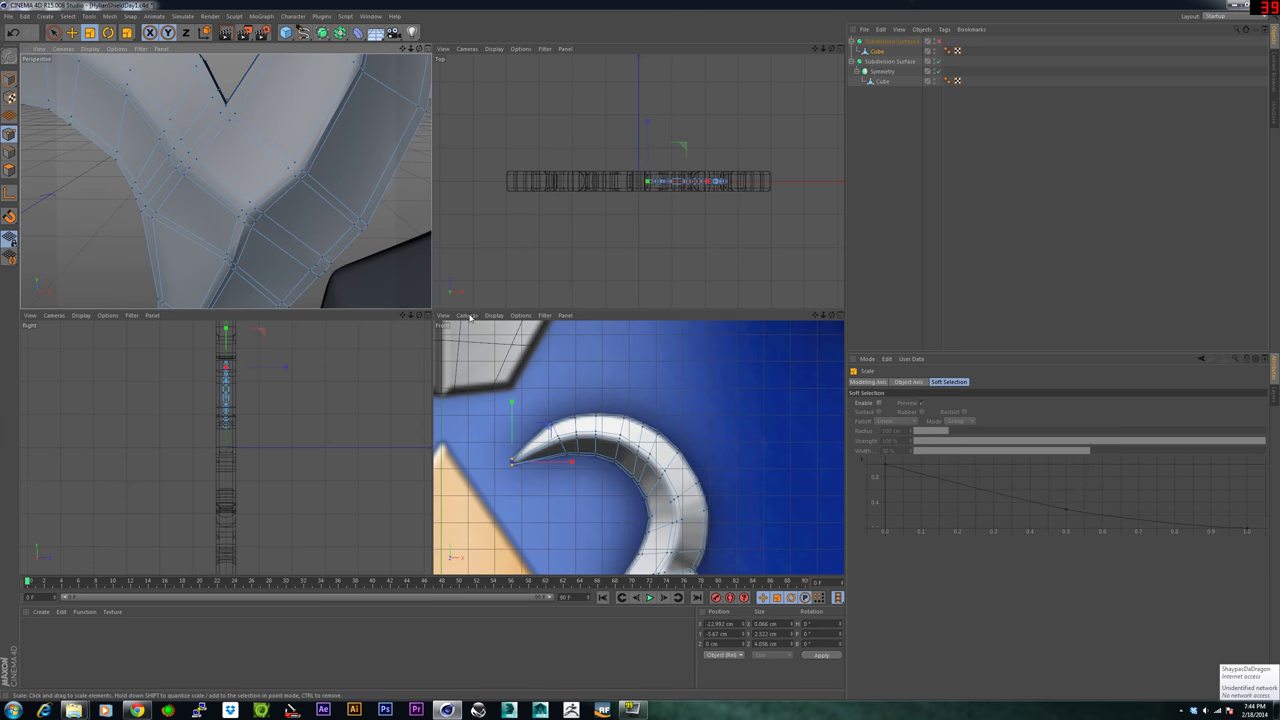
{"action": "middle_click_drag", "start_coordinate": [580, 474], "coordinate": [535, 270], "text": "alt"}
{"action": "middle_click_drag", "start_coordinate": [791, 548], "coordinate": [455, 387], "text": "alt"}
{"action": "middle_click_drag", "start_coordinate": [616, 481], "coordinate": [585, 475], "text": "alt"}
{"action": "key", "text": "9"}
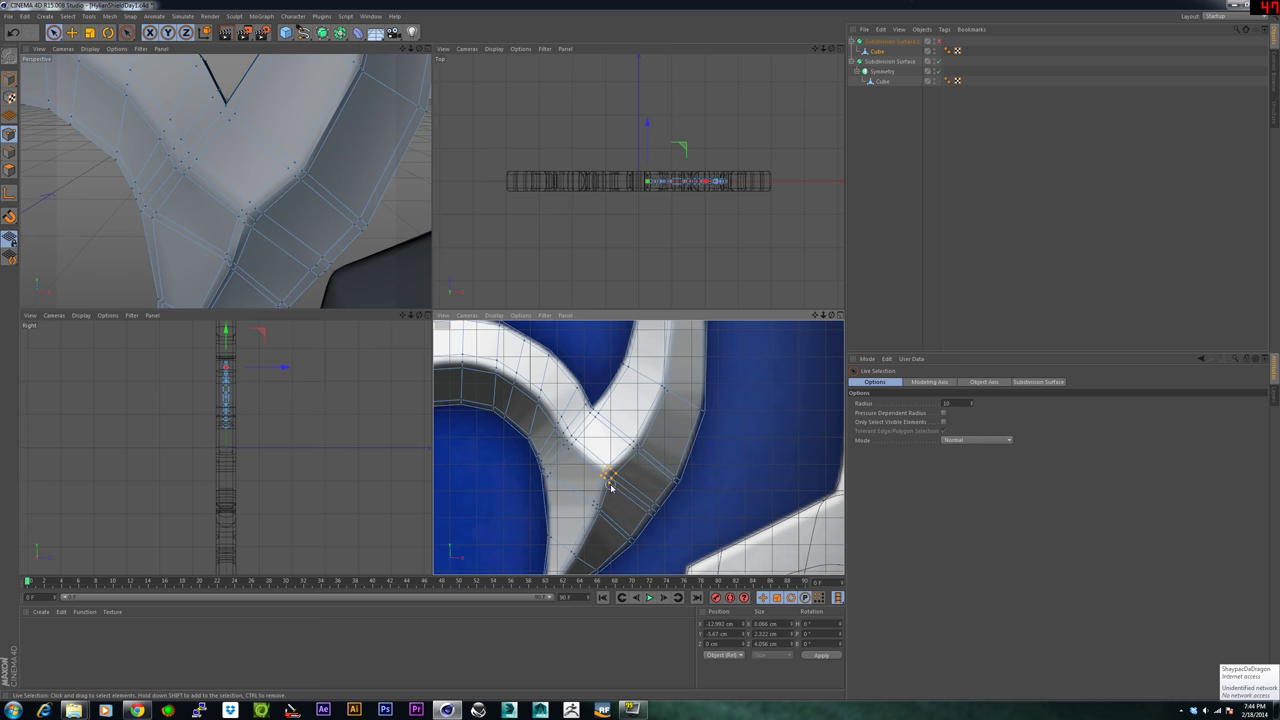
{"action": "left_click_drag", "start_coordinate": [611, 486], "coordinate": [638, 476]}
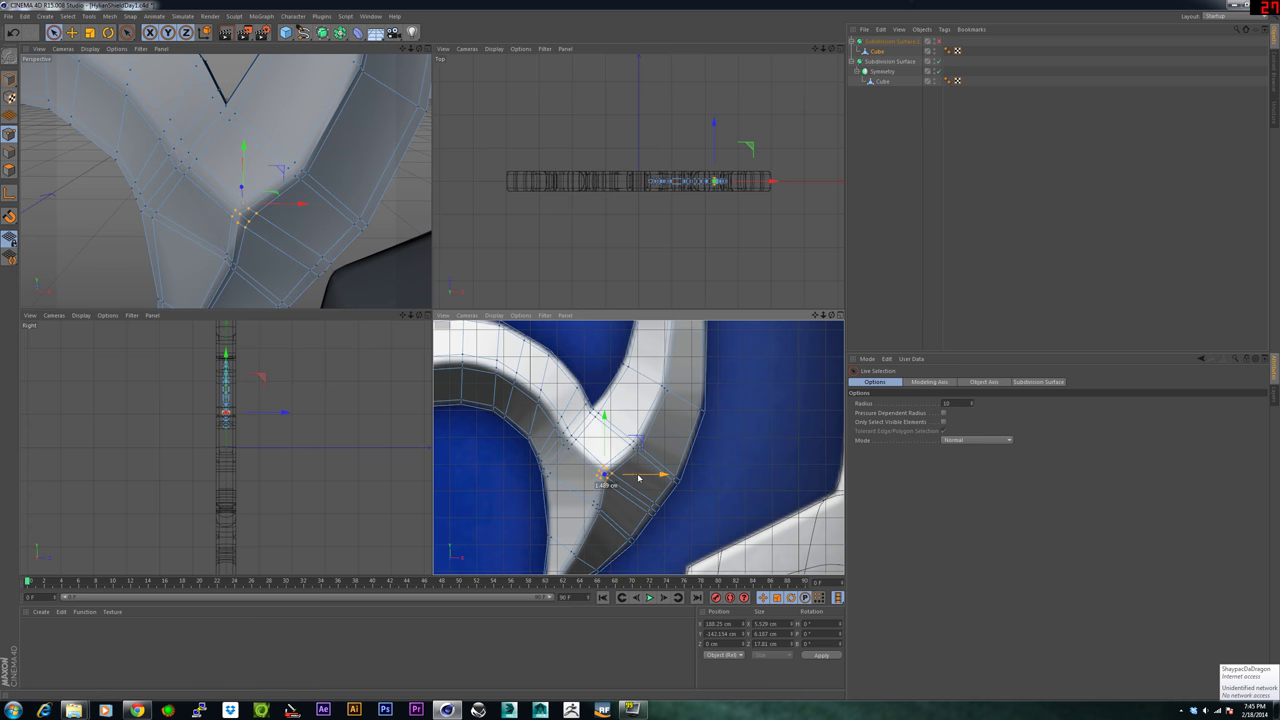
{"action": "left_click_drag", "start_coordinate": [606, 429], "coordinate": [606, 425]}
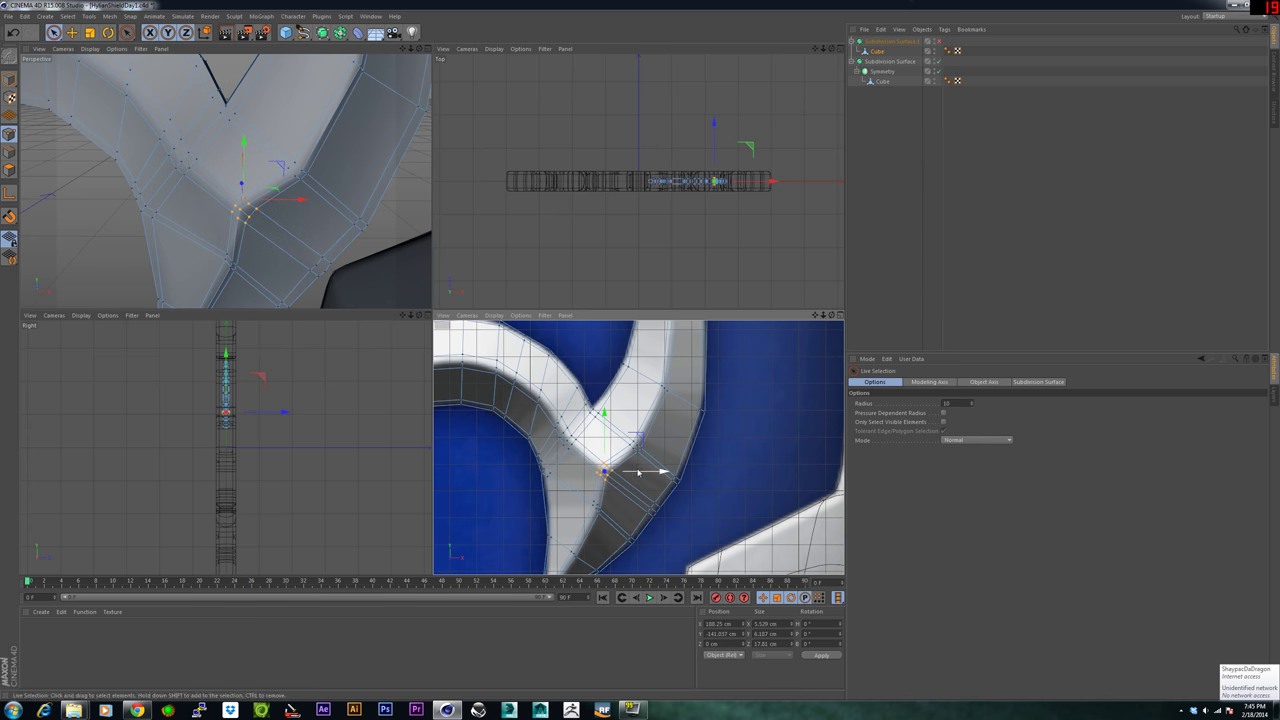
{"action": "left_click_drag", "start_coordinate": [637, 471], "coordinate": [644, 473]}
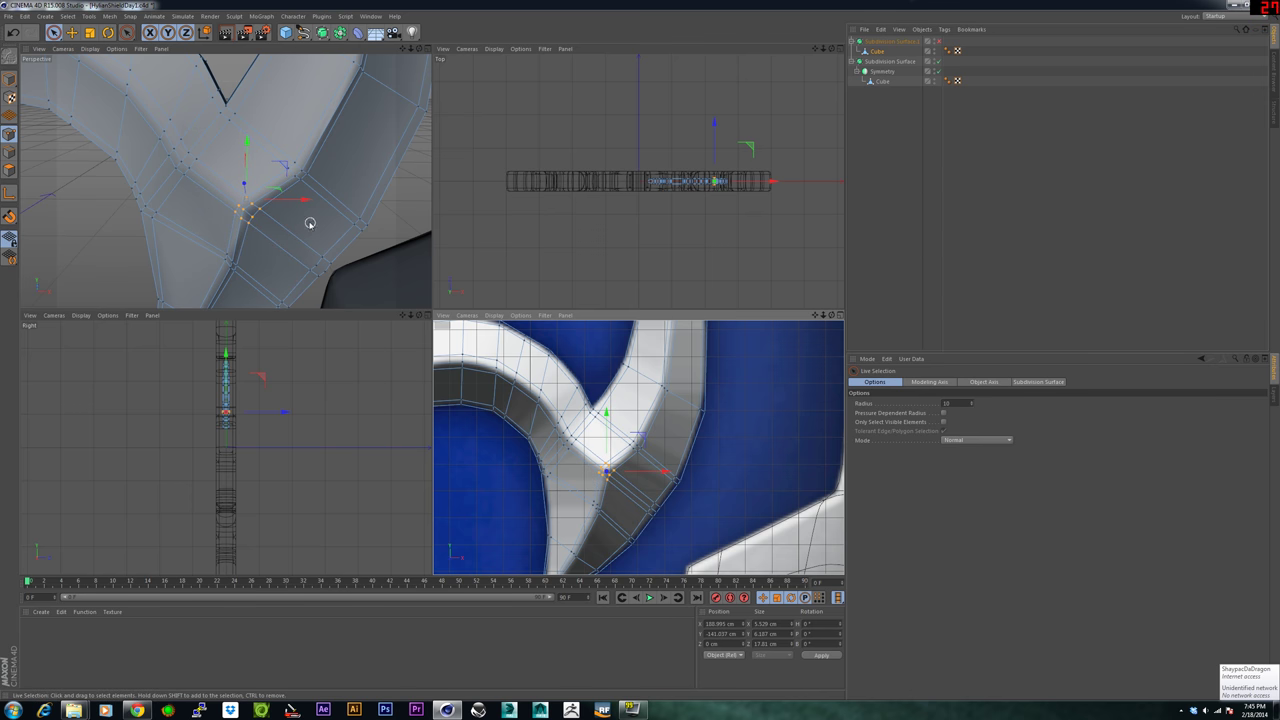
{"action": "left_click_drag", "start_coordinate": [244, 185], "coordinate": [243, 189]}
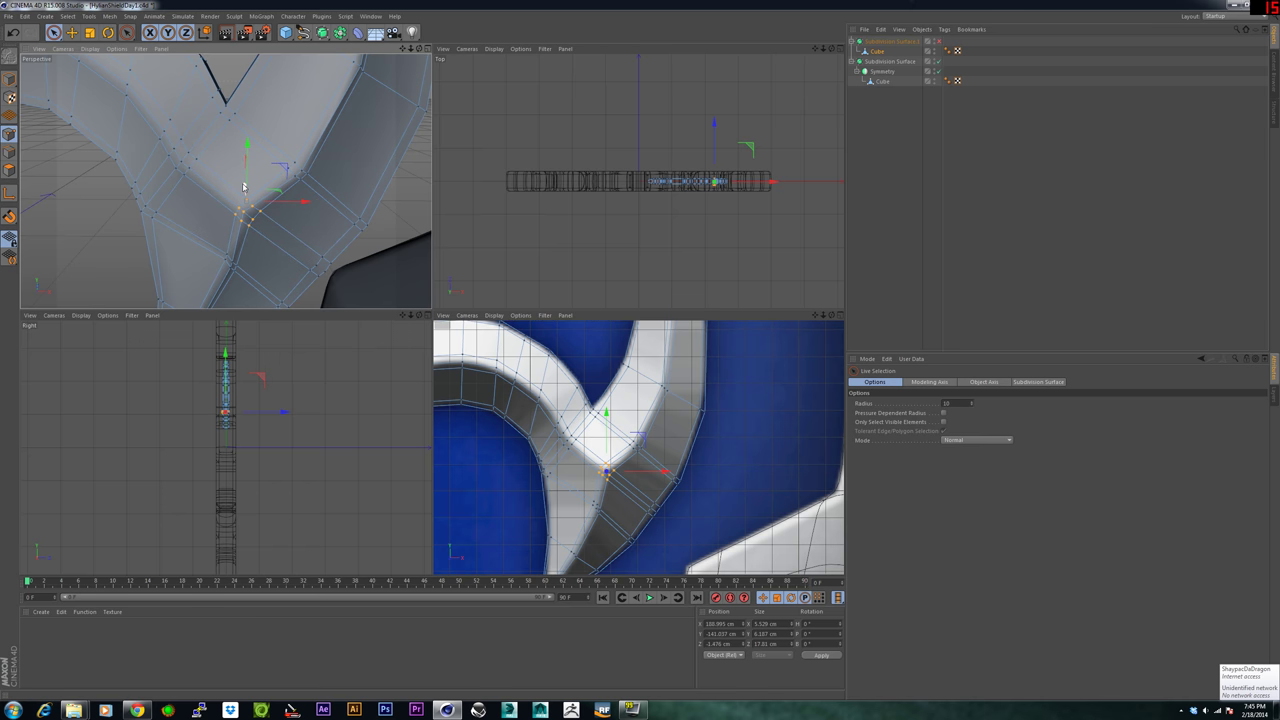
Select the single front point at the fork's ridge junction and move it along Z to about -10.74 cm.
{"action": "left_click_drag", "start_coordinate": [224, 189], "coordinate": [331, 200], "text": "alt"}
{"action": "scroll", "coordinate": [268, 201], "scroll_direction": "up", "scroll_amount": 3}
{"action": "left_click_drag", "start_coordinate": [212, 236], "coordinate": [257, 257], "text": "alt"}
{"action": "left_click", "coordinate": [229, 232]}
{"action": "left_click", "coordinate": [216, 217]}
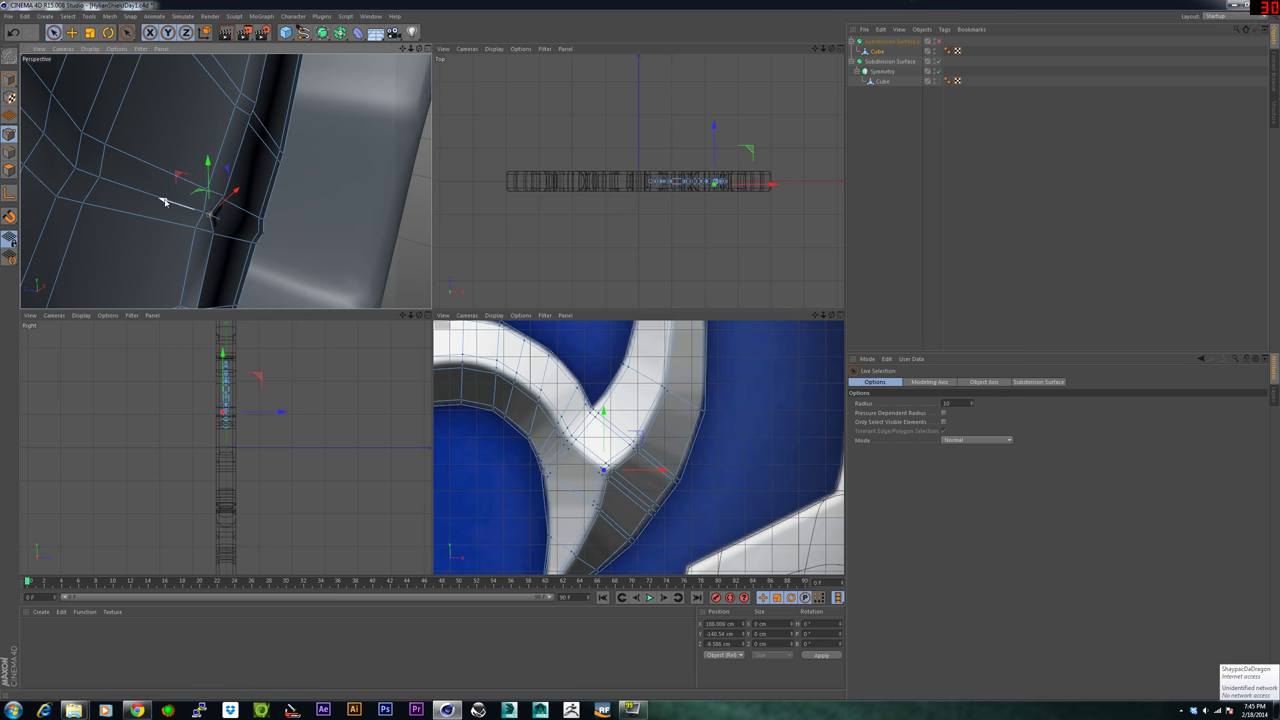
{"action": "left_click_drag", "start_coordinate": [165, 202], "coordinate": [98, 163]}
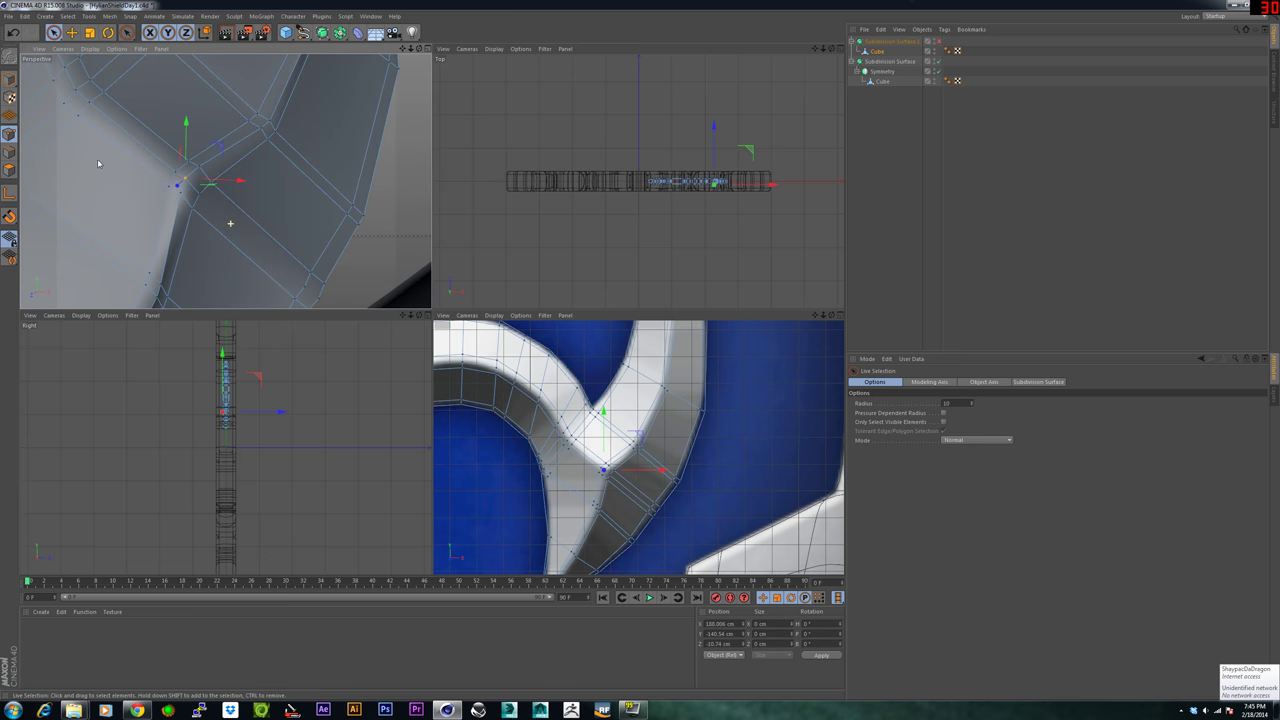
Select the points at the fork's lower tip and scale them to about 1.14 by 1.38 cm and a depth of about 3.2 cm.
{"action": "scroll", "coordinate": [171, 210], "scroll_direction": "down", "scroll_amount": 10}
{"action": "left_click_drag", "start_coordinate": [171, 212], "coordinate": [189, 181], "text": "alt"}
{"action": "scroll", "coordinate": [240, 227], "scroll_direction": "down", "scroll_amount": 5}
{"action": "scroll", "coordinate": [236, 236], "scroll_direction": "up", "scroll_amount": 4}
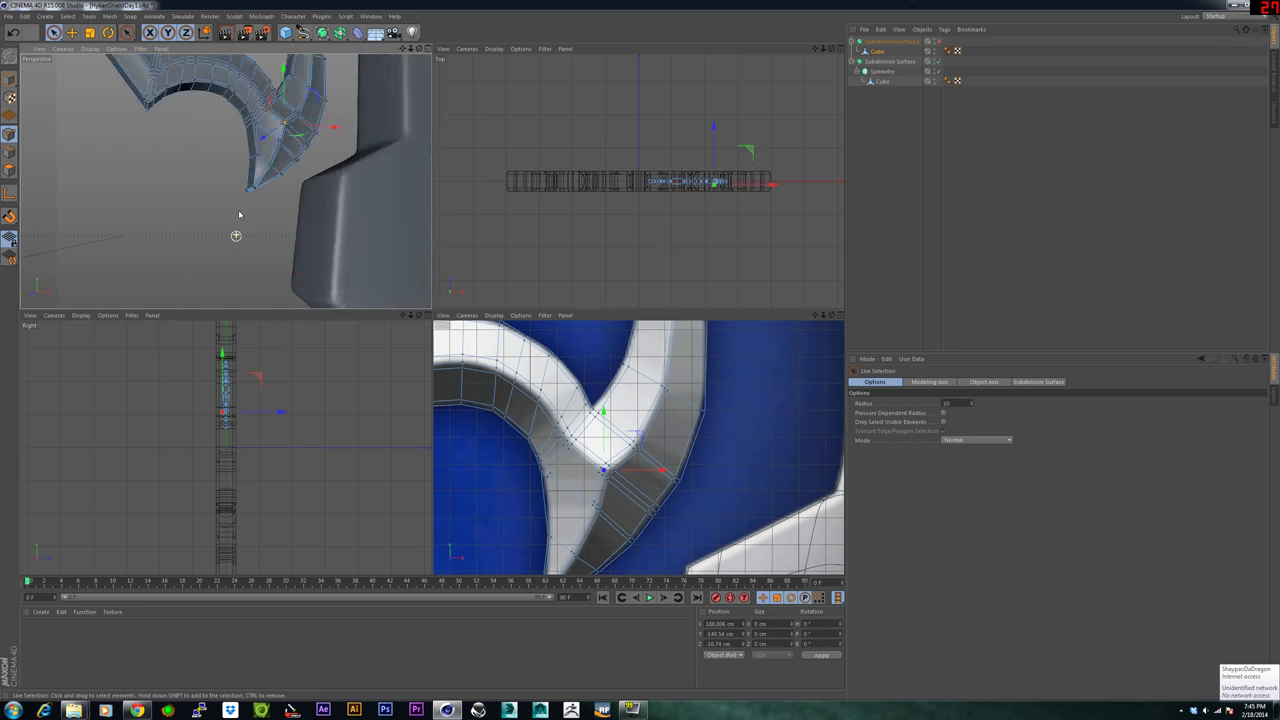
{"action": "scroll", "coordinate": [254, 207], "scroll_direction": "up", "scroll_amount": 5}
{"action": "middle_click_drag", "start_coordinate": [530, 526], "coordinate": [545, 416], "text": "alt"}
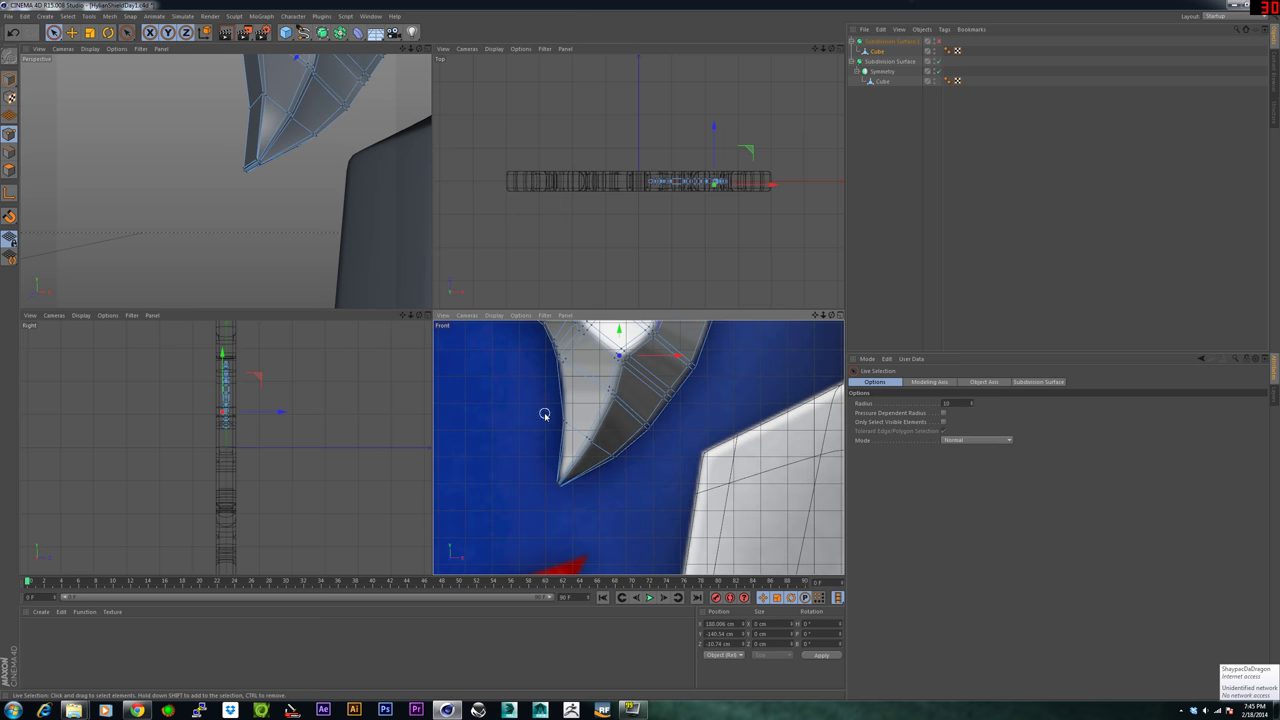
{"action": "left_click_drag", "start_coordinate": [568, 497], "coordinate": [559, 492]}
{"action": "key", "text": "t"}
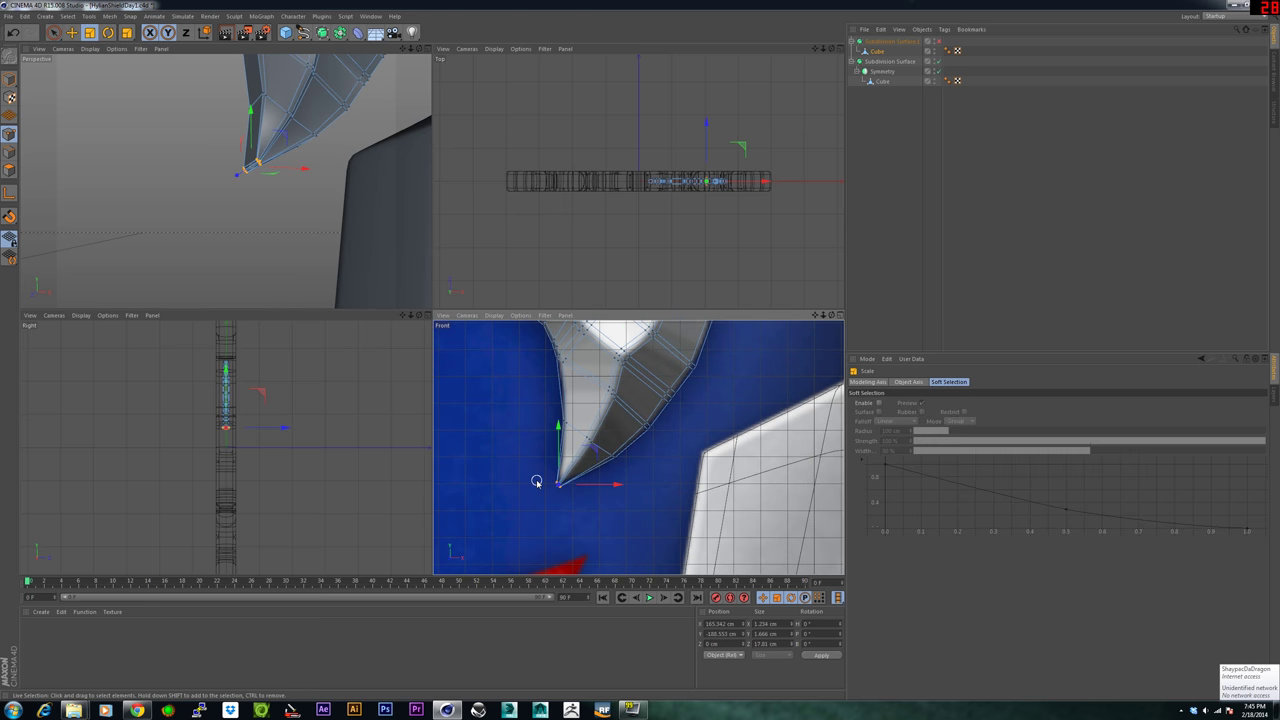
{"action": "left_click_drag", "start_coordinate": [225, 188], "coordinate": [250, 179]}
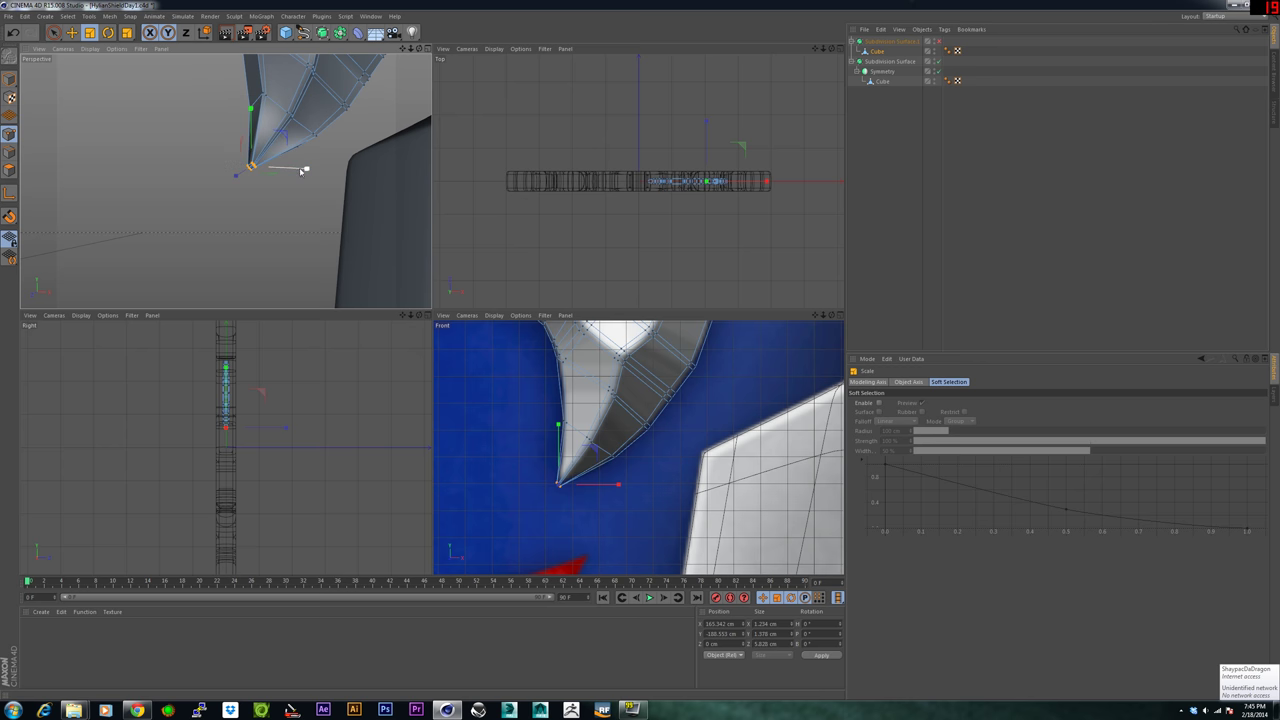
{"action": "left_click_drag", "start_coordinate": [297, 171], "coordinate": [236, 179]}
Turn on the ornament's subdivision surface, deselect the mesh and inspect the smoothed tips and fork from several angles.
{"action": "scroll", "coordinate": [529, 426], "scroll_direction": "down", "scroll_amount": 5}
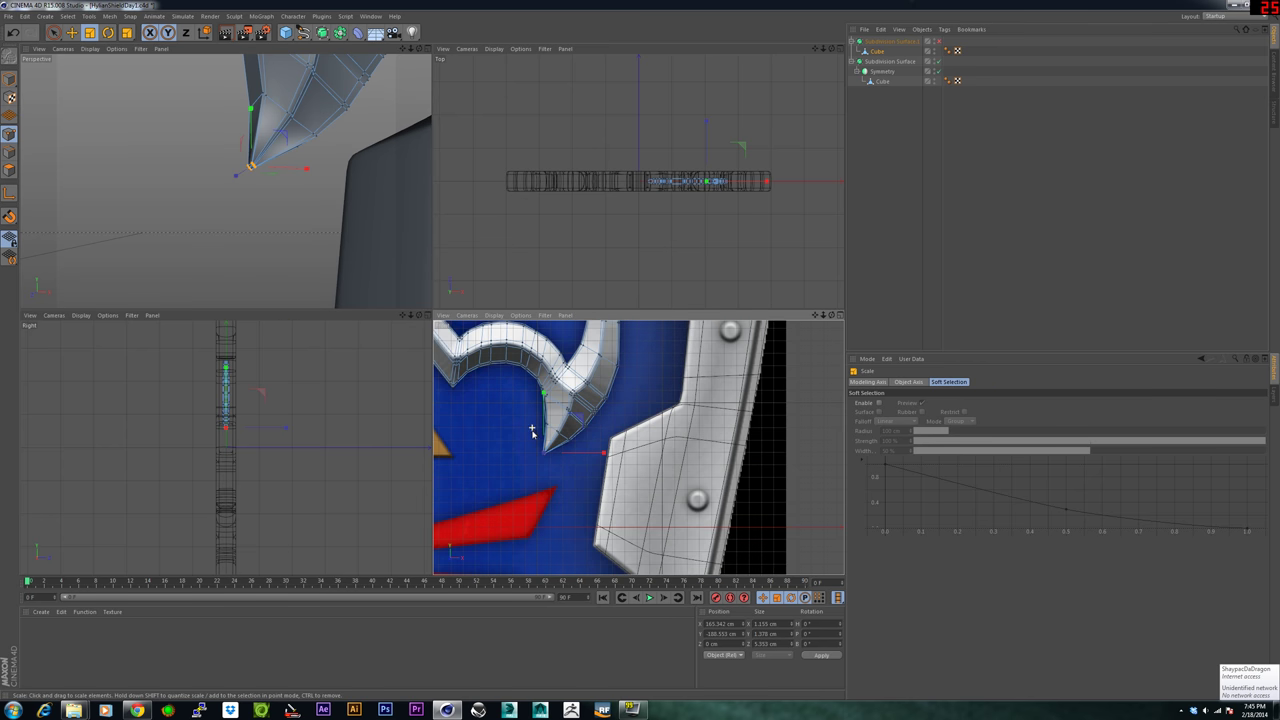
{"action": "middle_click_drag", "start_coordinate": [531, 431], "coordinate": [611, 553], "text": "alt"}
{"action": "scroll", "coordinate": [577, 492], "scroll_direction": "down", "scroll_amount": 5}
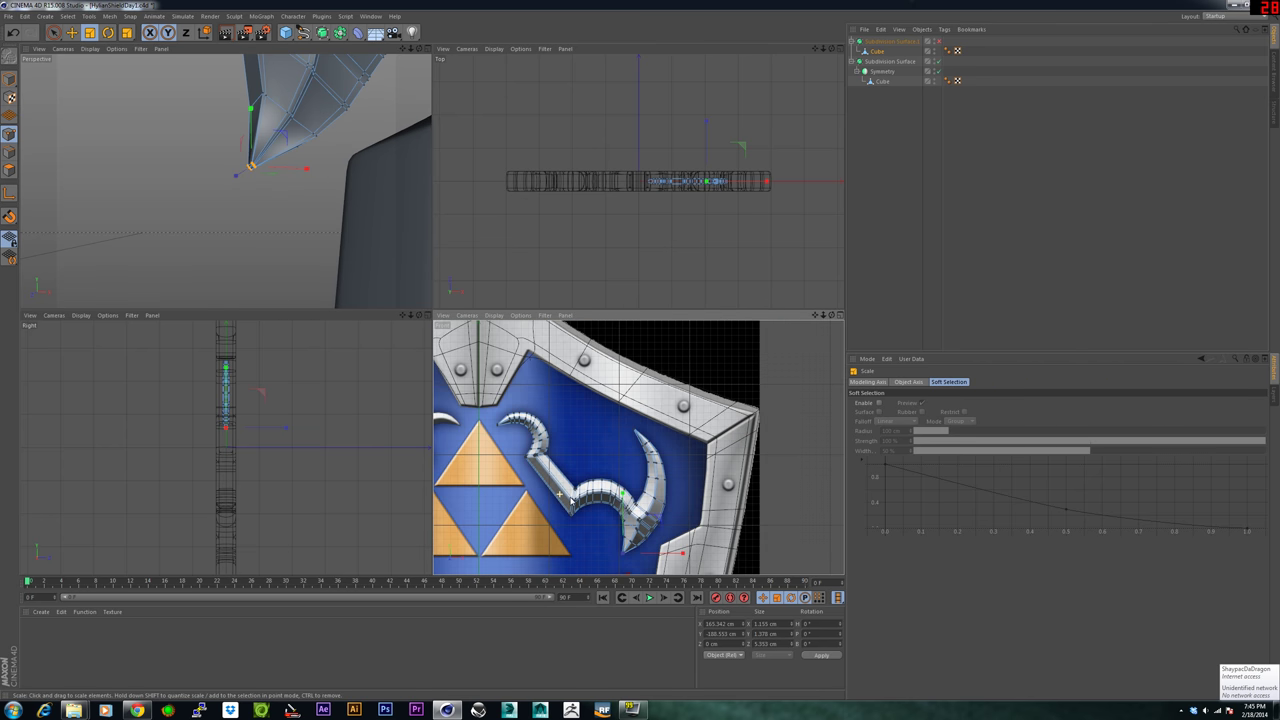
{"action": "left_click", "coordinate": [938, 42]}
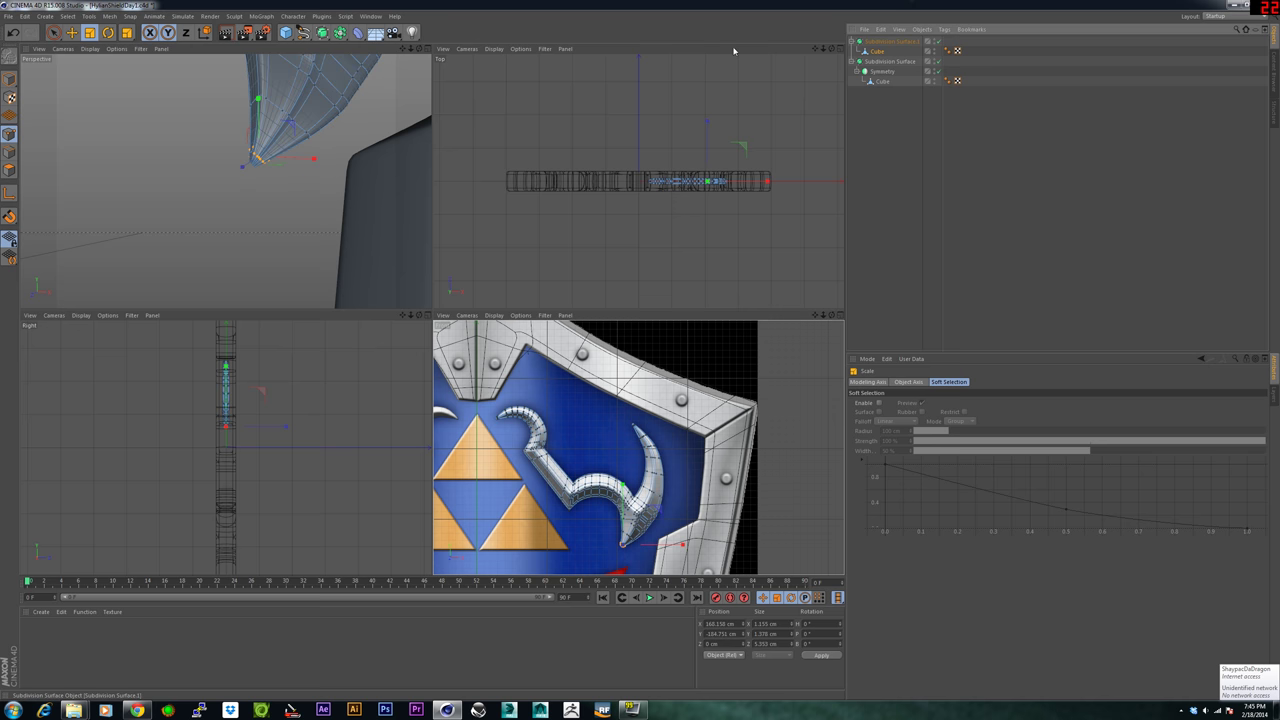
{"action": "scroll", "coordinate": [217, 185], "scroll_direction": "down", "scroll_amount": 5}
{"action": "middle_click_drag", "start_coordinate": [217, 185], "coordinate": [223, 268], "text": "alt"}
{"action": "scroll", "coordinate": [216, 263], "scroll_direction": "down", "scroll_amount": 3}
{"action": "left_click", "coordinate": [898, 145]}
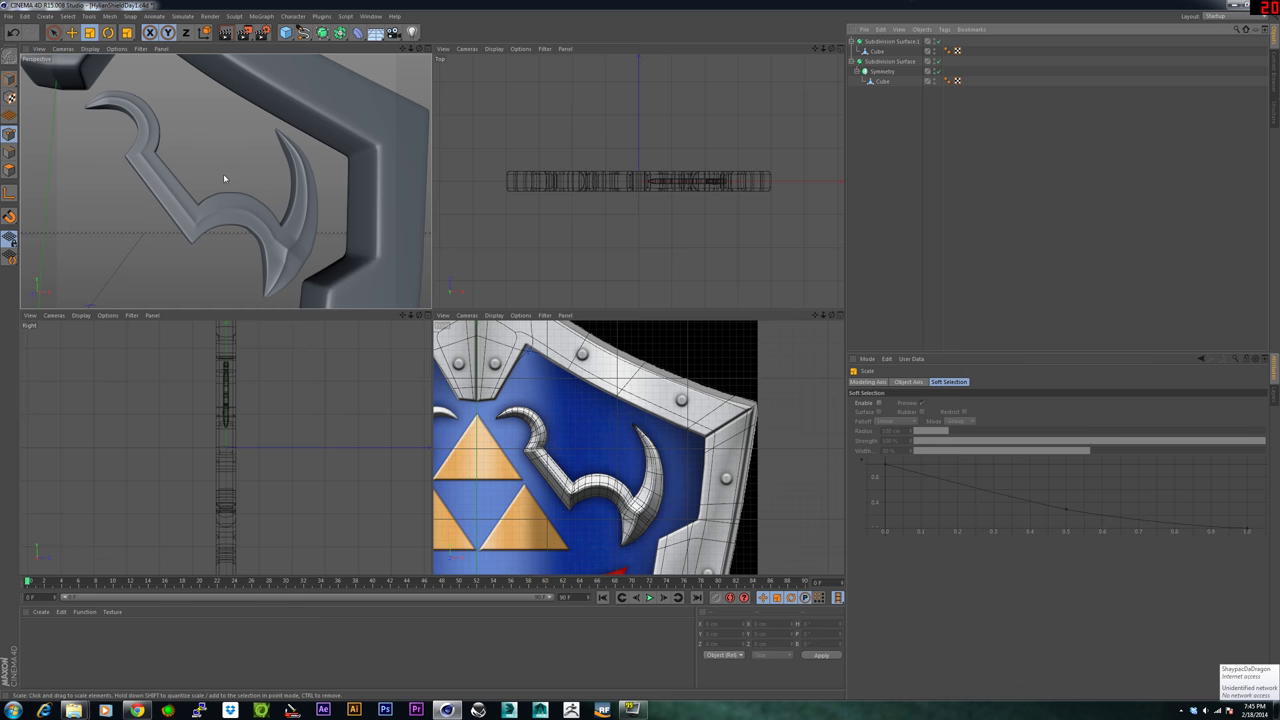
{"action": "left_click_drag", "start_coordinate": [225, 180], "coordinate": [392, 248], "text": "alt"}
{"action": "left_click_drag", "start_coordinate": [381, 250], "coordinate": [162, 241], "text": "alt"}
{"action": "scroll", "coordinate": [253, 231], "scroll_direction": "down", "scroll_amount": 5}
{"action": "left_click_drag", "start_coordinate": [251, 231], "coordinate": [209, 211], "text": "alt"}
{"action": "scroll", "coordinate": [226, 203], "scroll_direction": "up", "scroll_amount": 5}
{"action": "scroll", "coordinate": [212, 211], "scroll_direction": "up", "scroll_amount": 2}
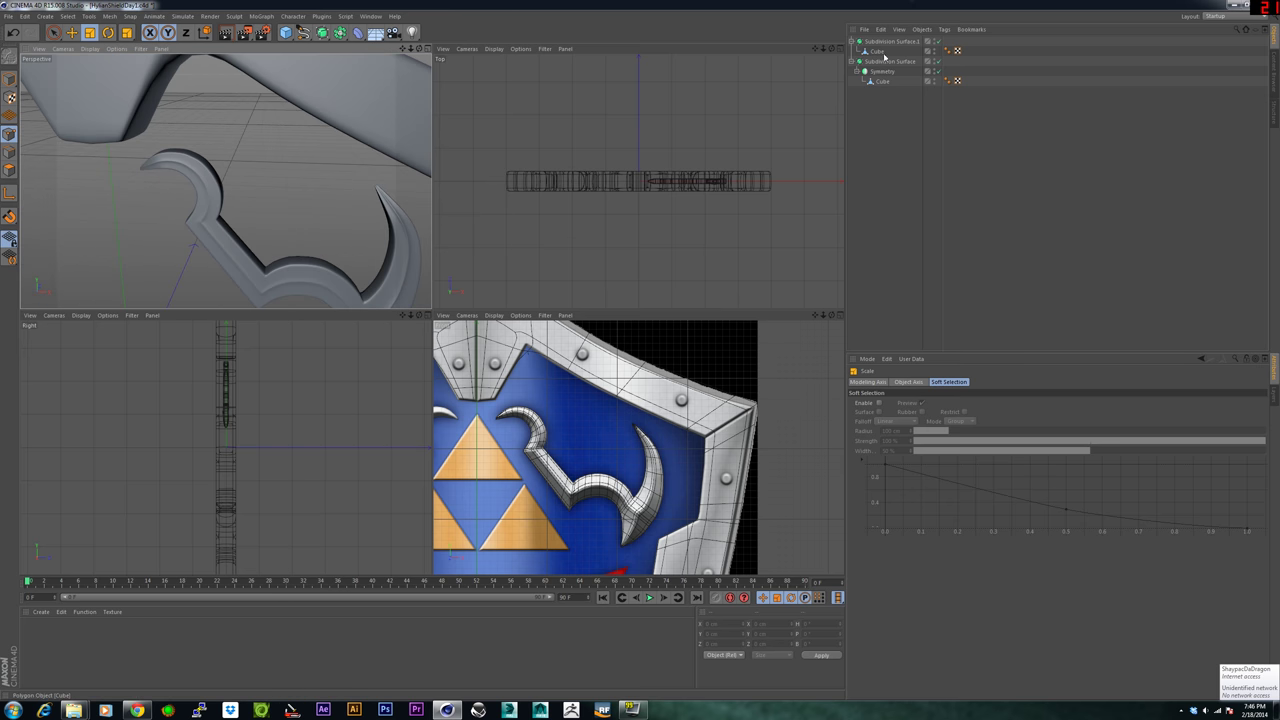
Reselect the ornament's mesh, turn off its subdivision surface and examine the unsmoothed curl and fork against the reference.
{"action": "left_click", "coordinate": [880, 51]}
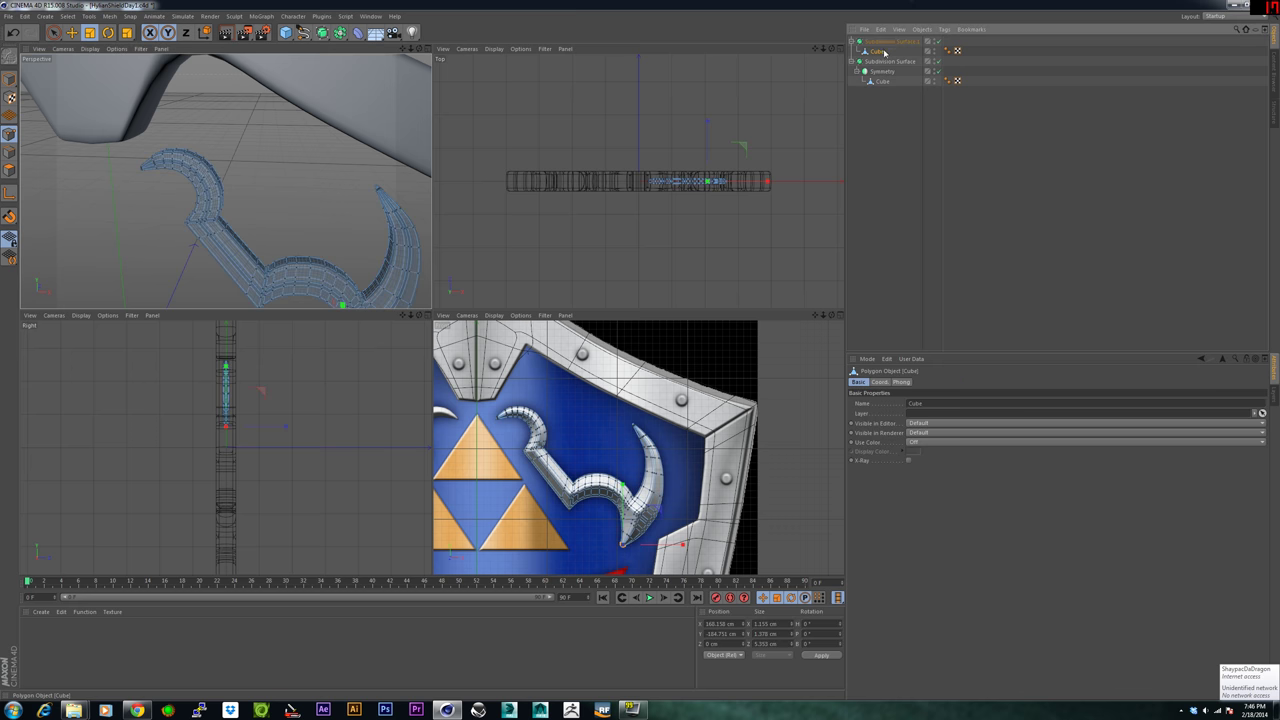
{"action": "left_click", "coordinate": [936, 41]}
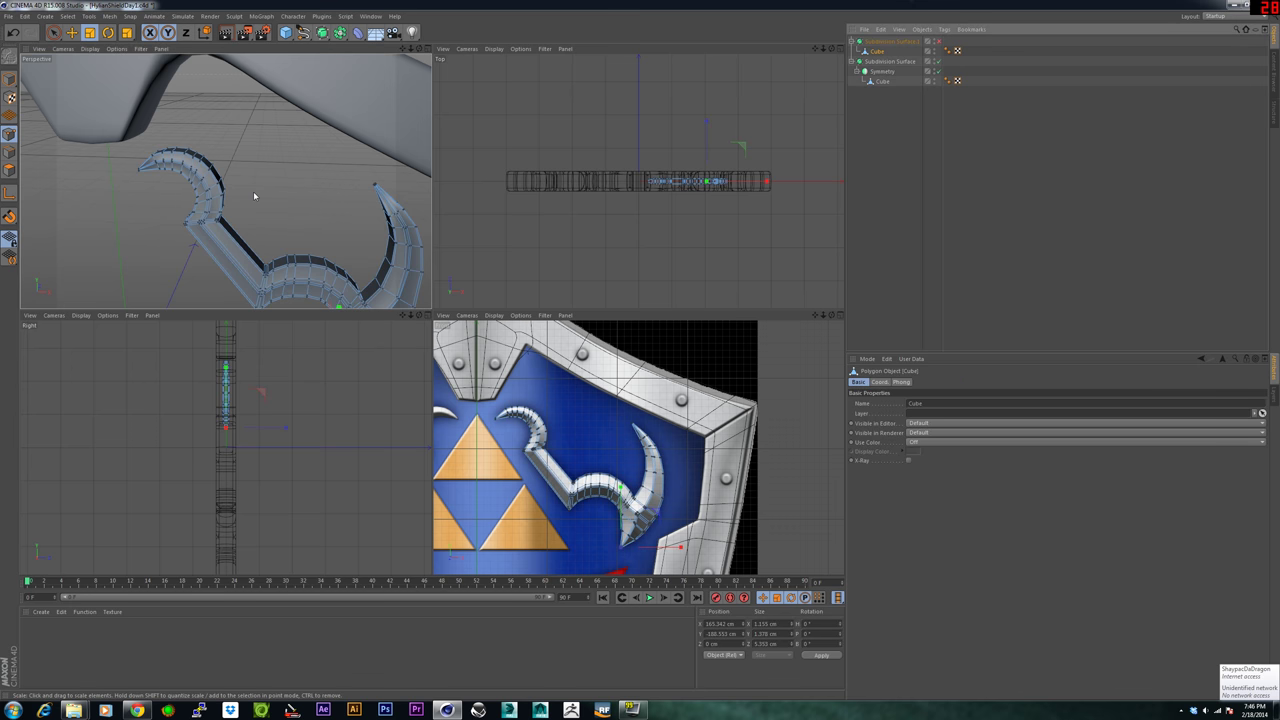
{"action": "scroll", "coordinate": [253, 194], "scroll_direction": "up", "scroll_amount": 3}
{"action": "left_click_drag", "start_coordinate": [226, 181], "coordinate": [332, 202], "text": "alt"}
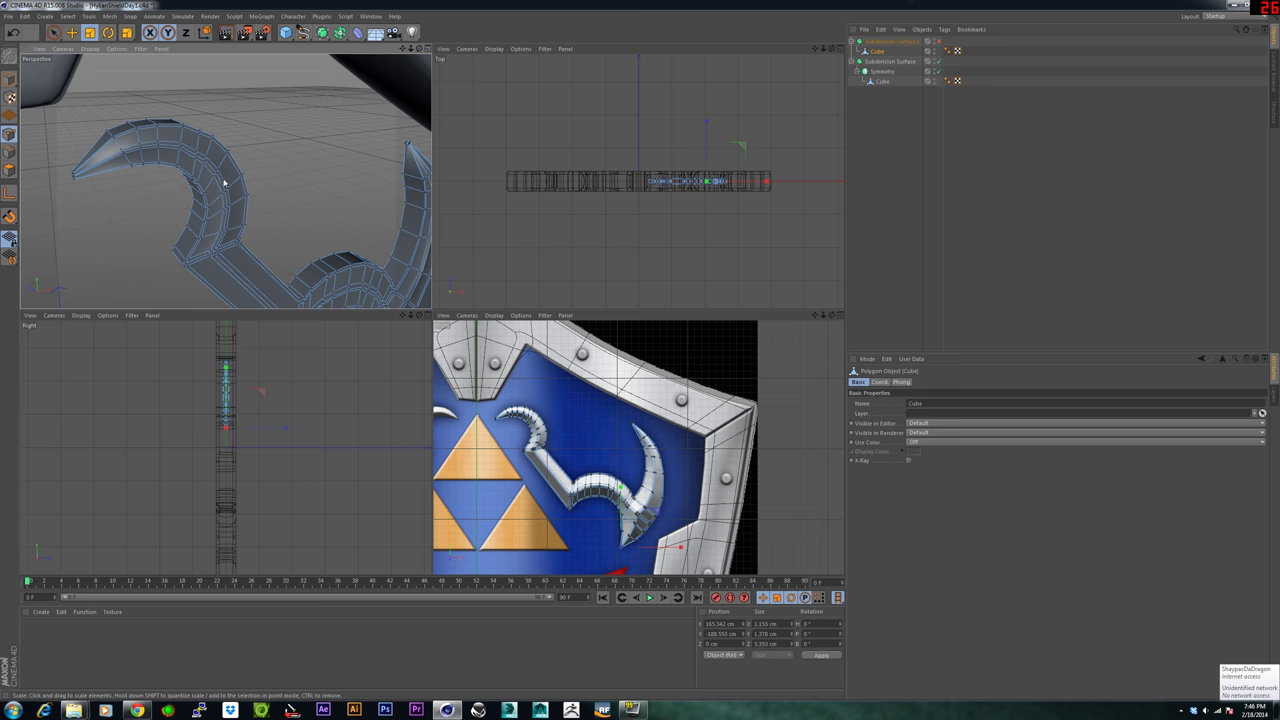
{"action": "left_click_drag", "start_coordinate": [285, 190], "coordinate": [271, 220], "text": "alt"}
{"action": "scroll", "coordinate": [262, 173], "scroll_direction": "up", "scroll_amount": 5}
{"action": "scroll", "coordinate": [211, 178], "scroll_direction": "down", "scroll_amount": 4}
{"action": "scroll", "coordinate": [300, 180], "scroll_direction": "down", "scroll_amount": 4}
{"action": "middle_click_drag", "start_coordinate": [271, 220], "coordinate": [282, 175], "text": "alt"}
{"action": "middle_click_drag", "start_coordinate": [542, 488], "coordinate": [573, 458], "text": "alt"}
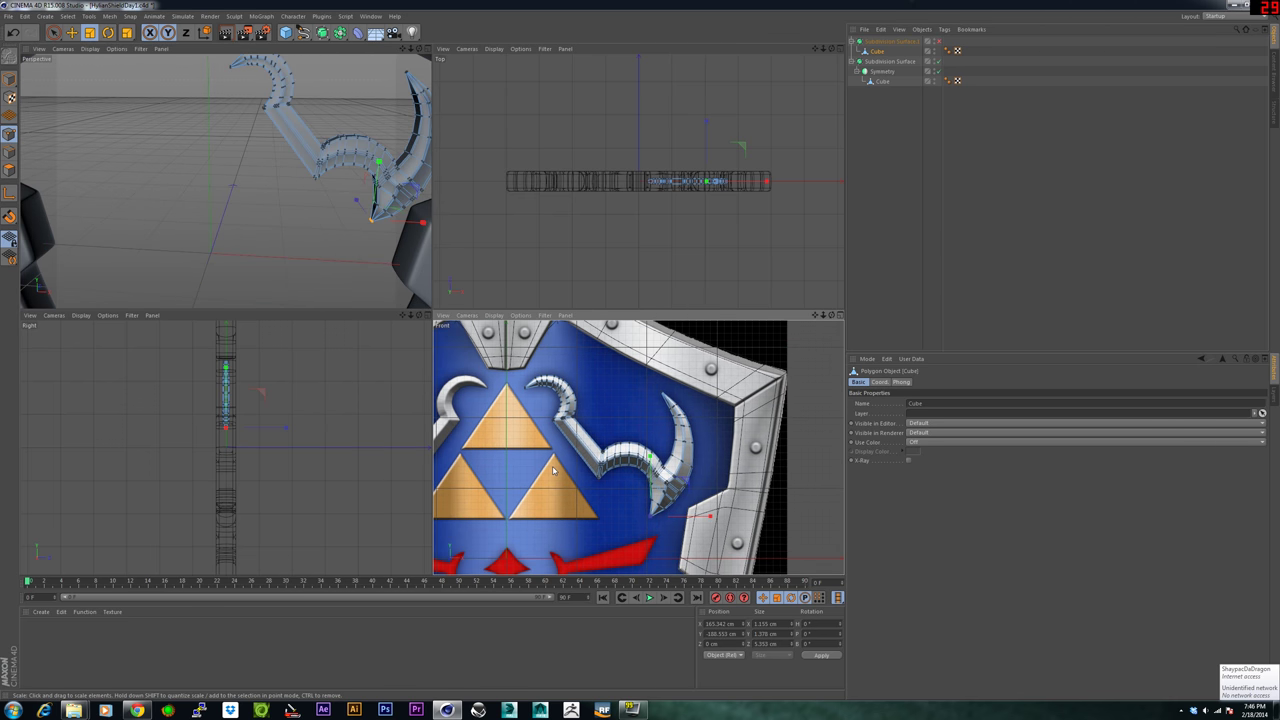
Open the ScreenCap folder in Windows Explorer, check the size of its AVI recording and return to Cinema 4D.
{"action": "scroll", "coordinate": [554, 475], "scroll_direction": "down", "scroll_amount": 3}
{"action": "middle_click_drag", "start_coordinate": [553, 475], "coordinate": [582, 433], "text": "alt"}
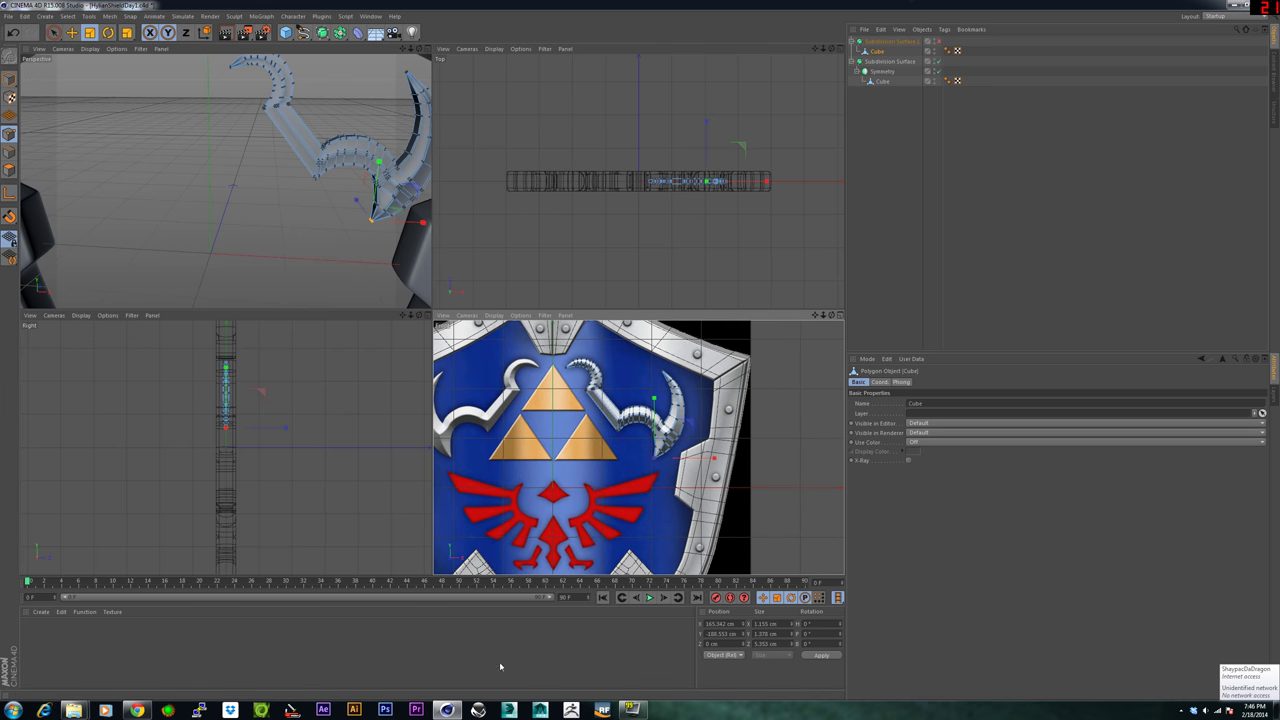
{"action": "mouse_move", "coordinate": [73, 708]}
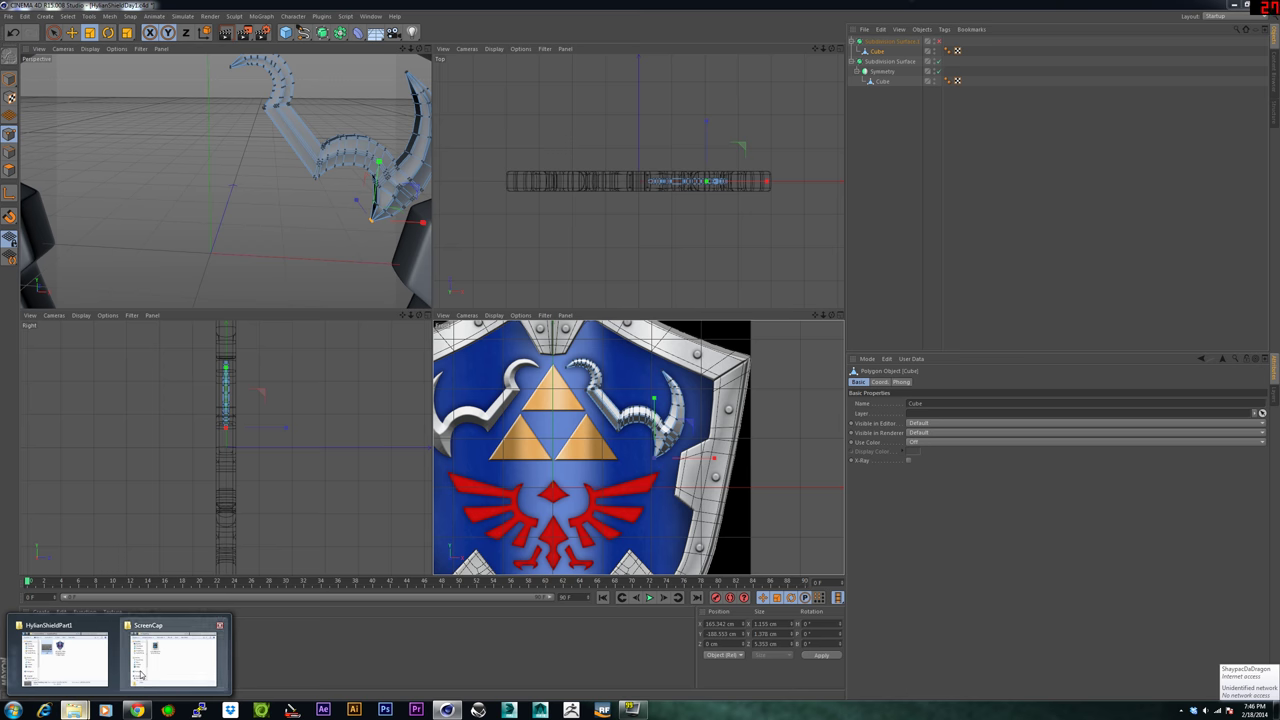
{"action": "left_click", "coordinate": [172, 655]}
{"action": "left_click", "coordinate": [140, 345]}
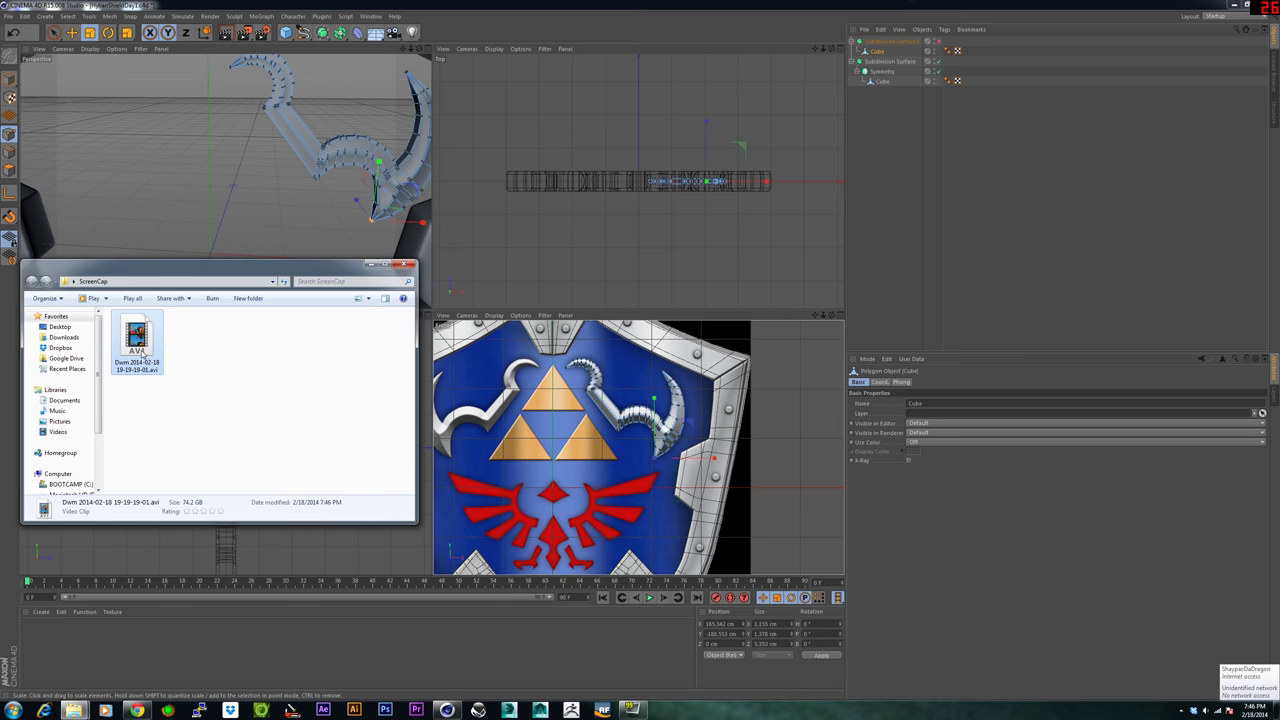
{"action": "left_click", "coordinate": [370, 264]}
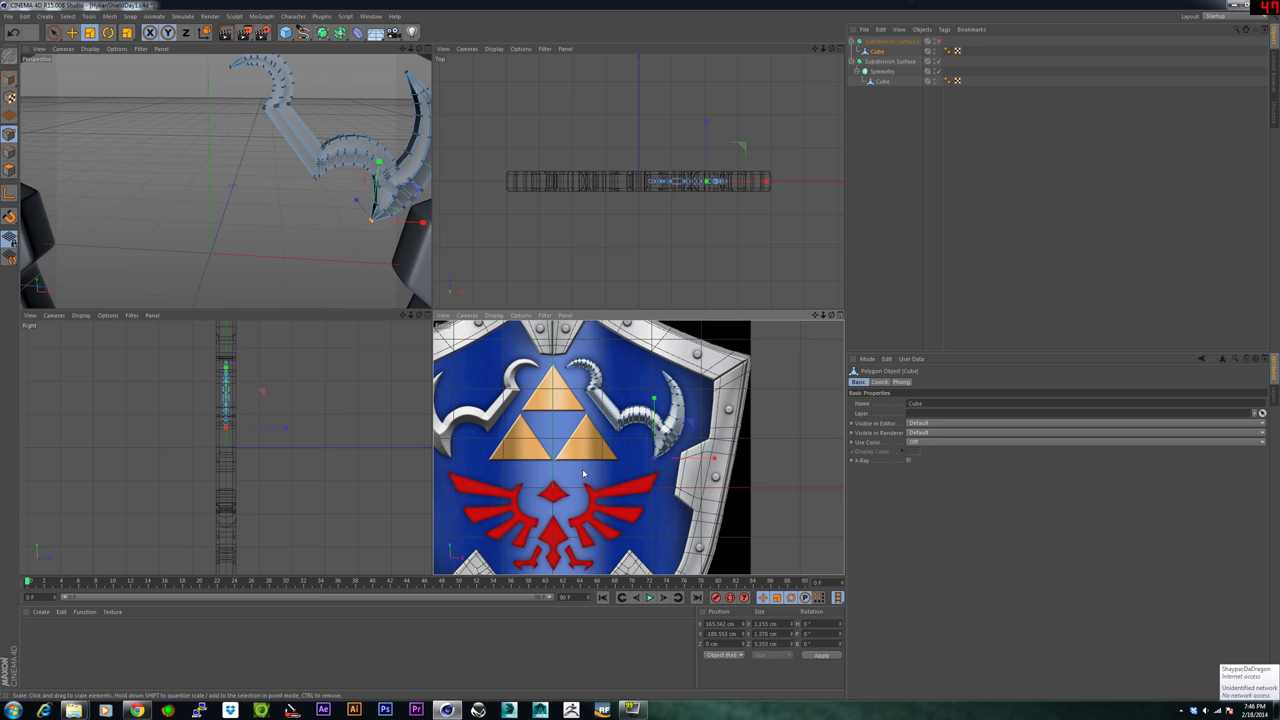
Mirror the ornament by nesting its subdivision surface under a new Symmetry object, and turn that subdivision surface on.
{"action": "middle_click_drag", "start_coordinate": [583, 465], "coordinate": [583, 447], "text": "alt"}
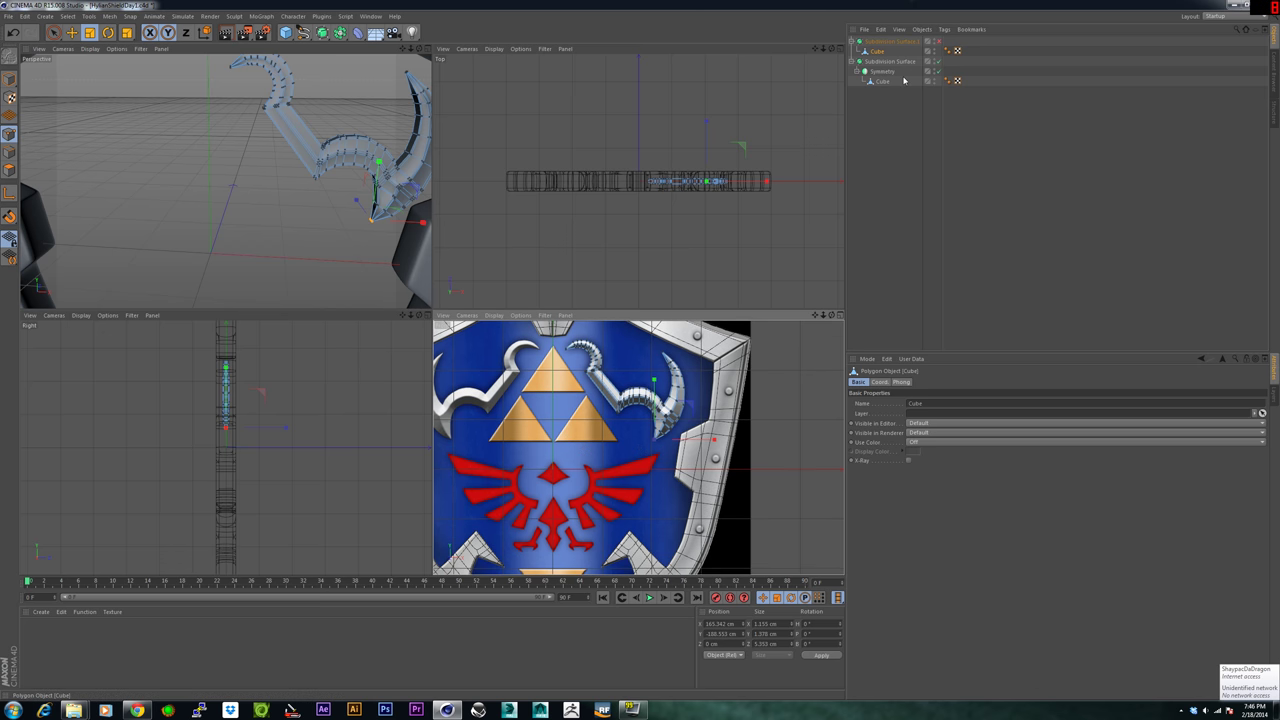
{"action": "left_click", "coordinate": [852, 42]}
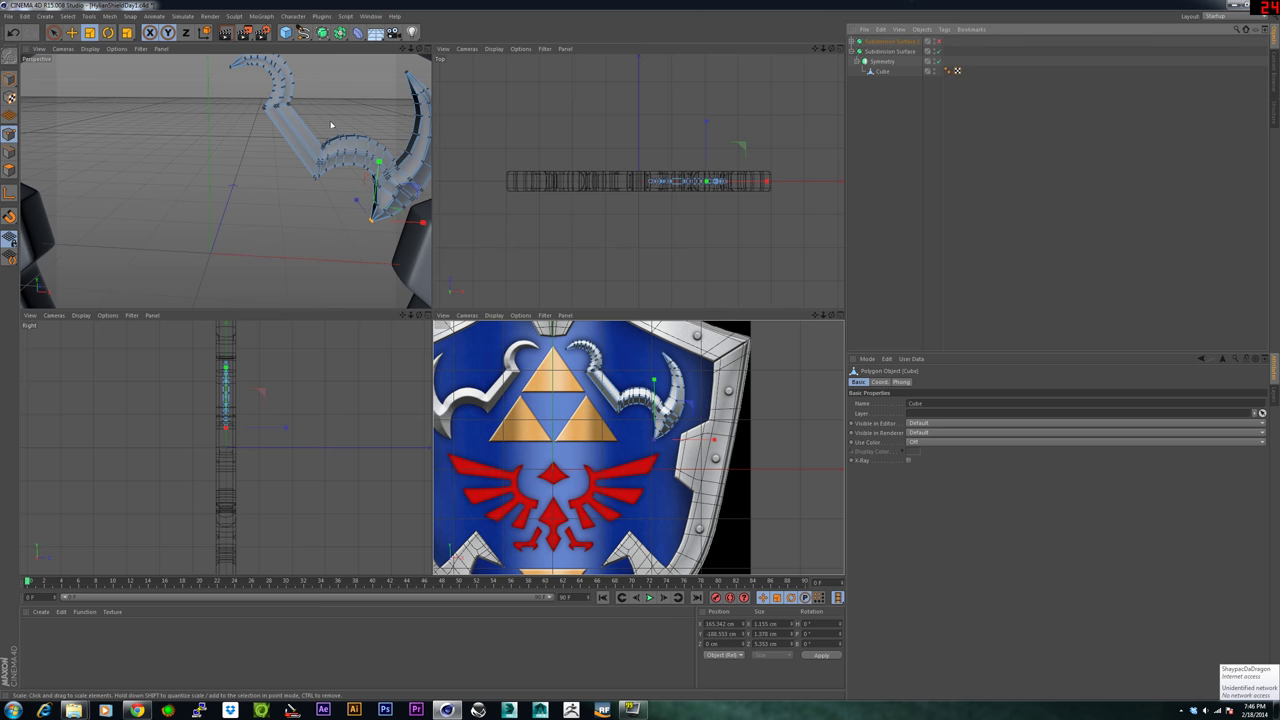
{"action": "scroll", "coordinate": [325, 128], "scroll_direction": "down", "scroll_amount": 4}
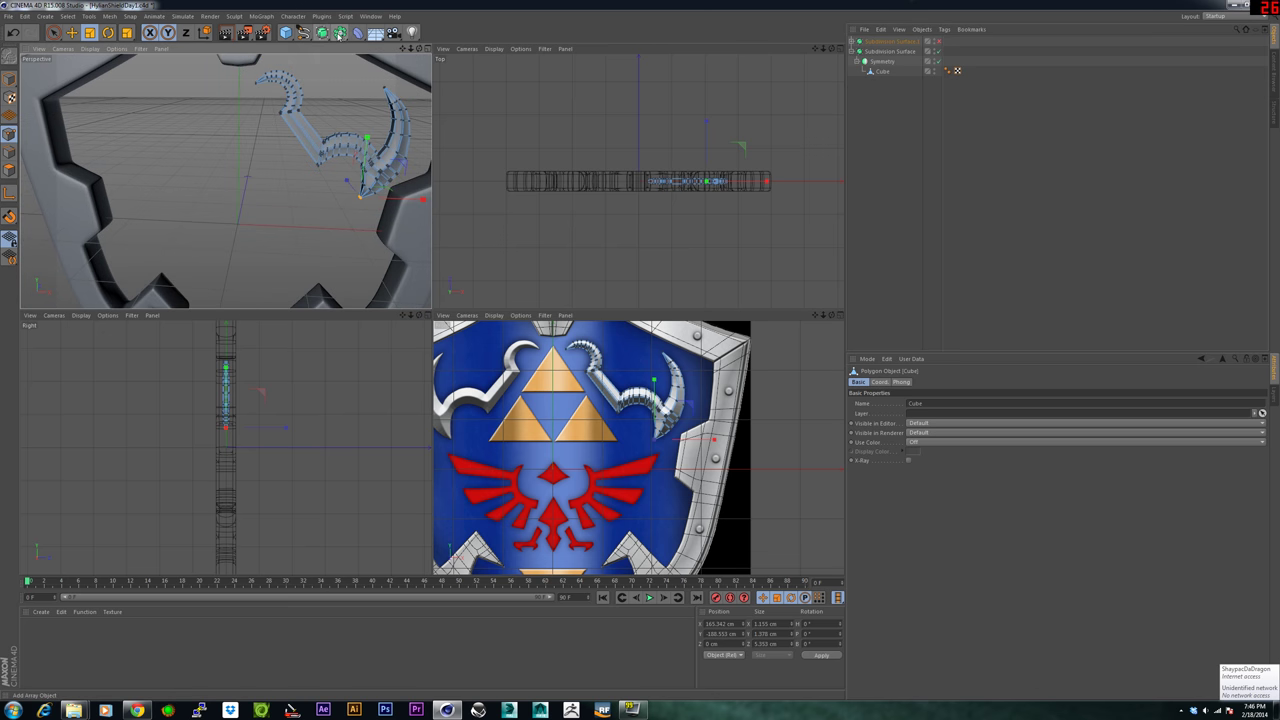
{"action": "left_click", "coordinate": [340, 35]}
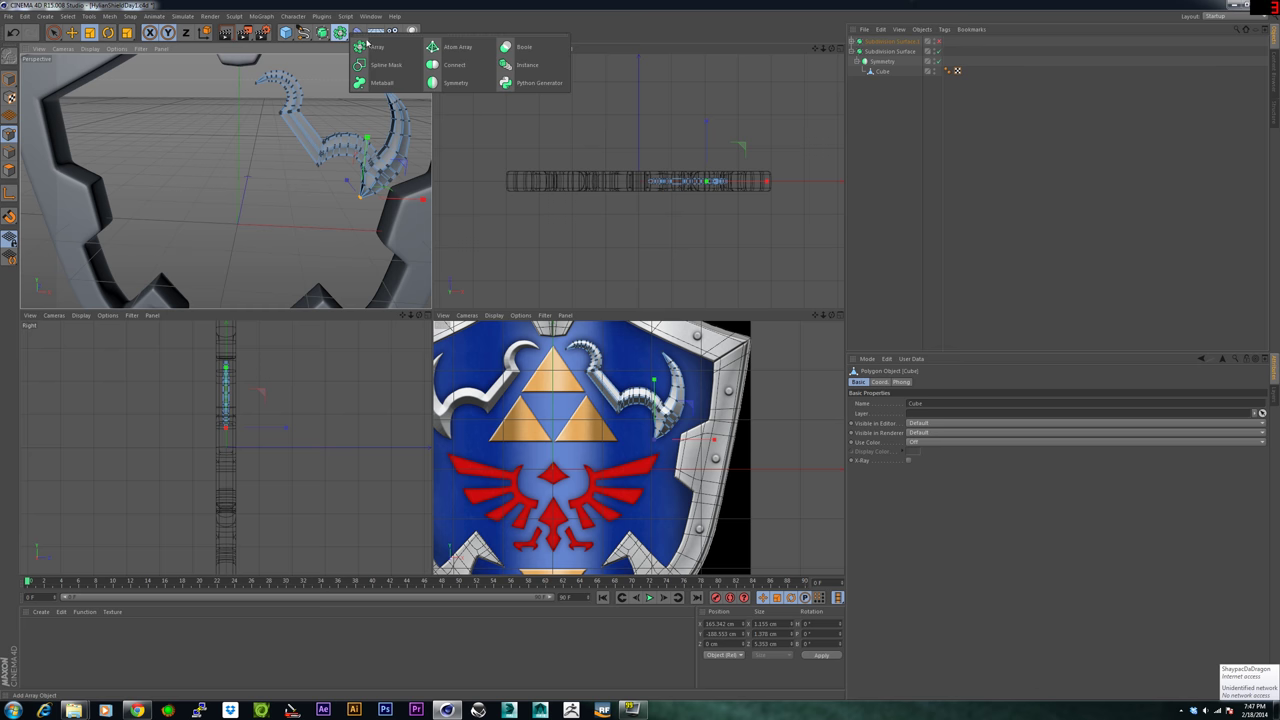
{"action": "left_click_drag", "start_coordinate": [450, 80], "coordinate": [452, 81]}
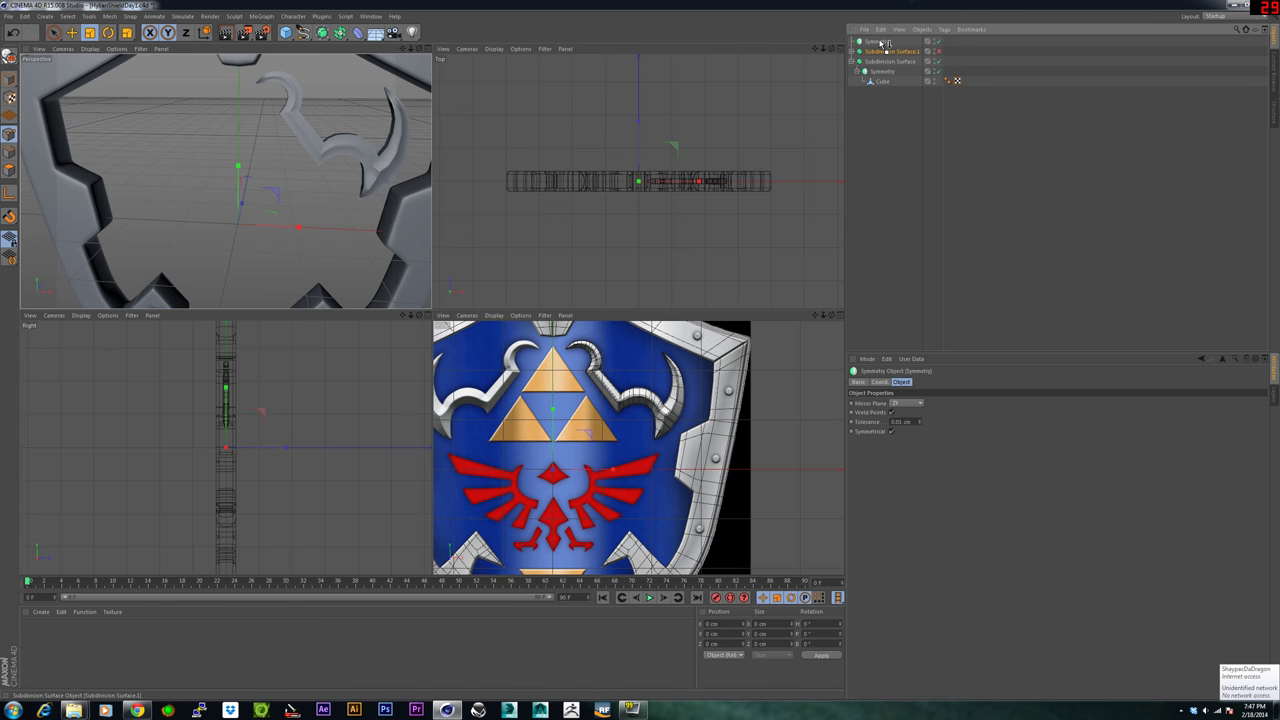
{"action": "left_click_drag", "start_coordinate": [885, 43], "coordinate": [897, 47]}
{"action": "left_click", "coordinate": [944, 53]}
{"action": "left_click", "coordinate": [919, 135]}
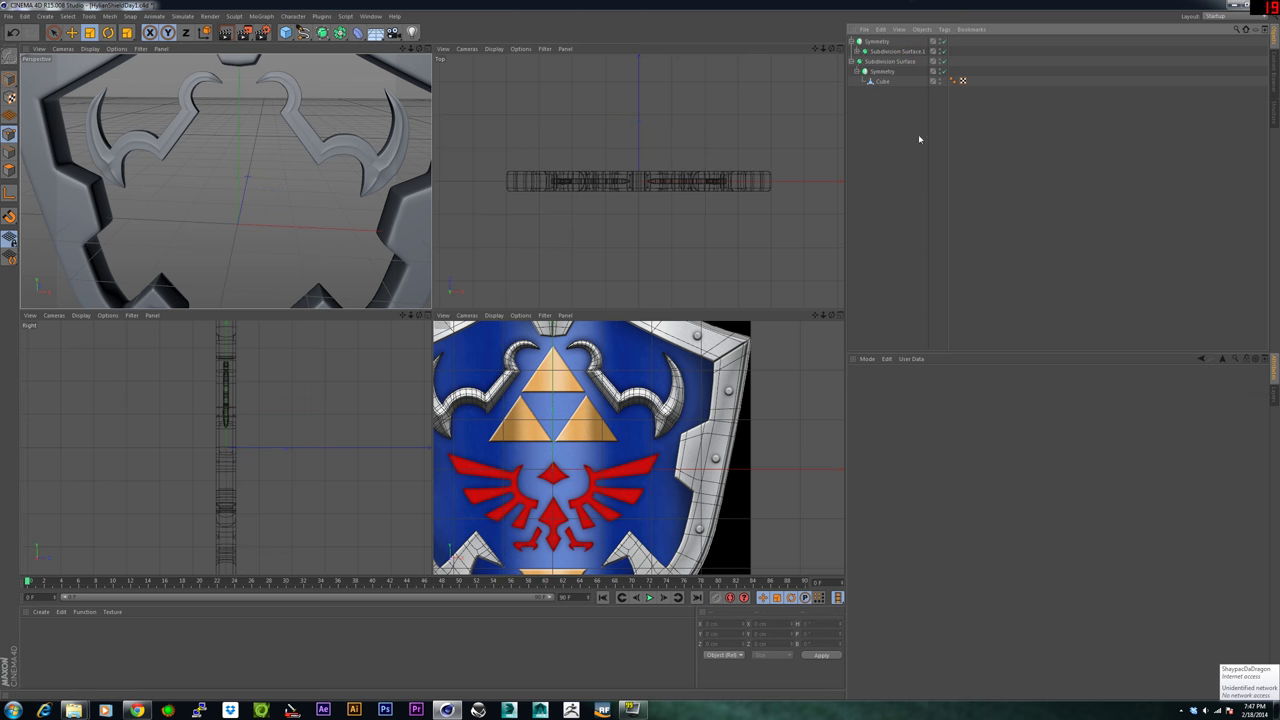
Inspect the mirrored, smoothed ornaments within the shield frame, including the fork from front and back.
{"action": "scroll", "coordinate": [290, 178], "scroll_direction": "down", "scroll_amount": 1}
{"action": "left_click_drag", "start_coordinate": [290, 178], "coordinate": [352, 197], "text": "alt"}
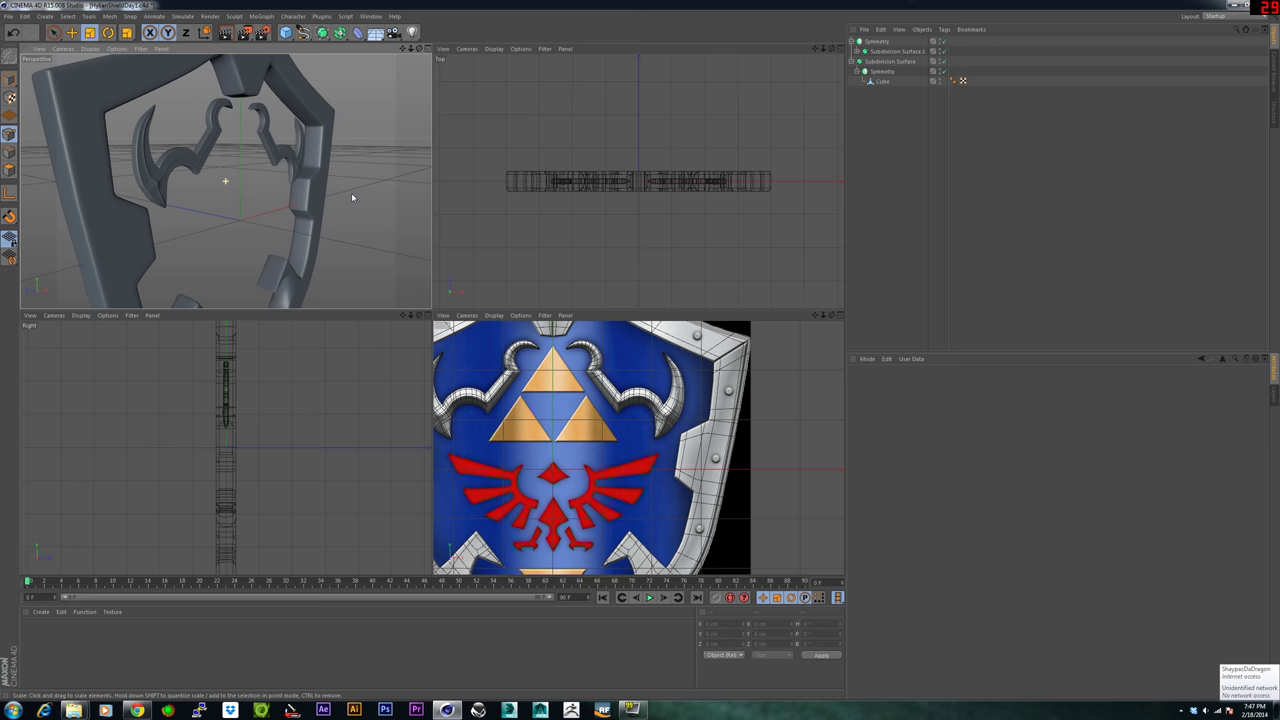
{"action": "left_click_drag", "start_coordinate": [351, 197], "coordinate": [204, 183], "text": "alt"}
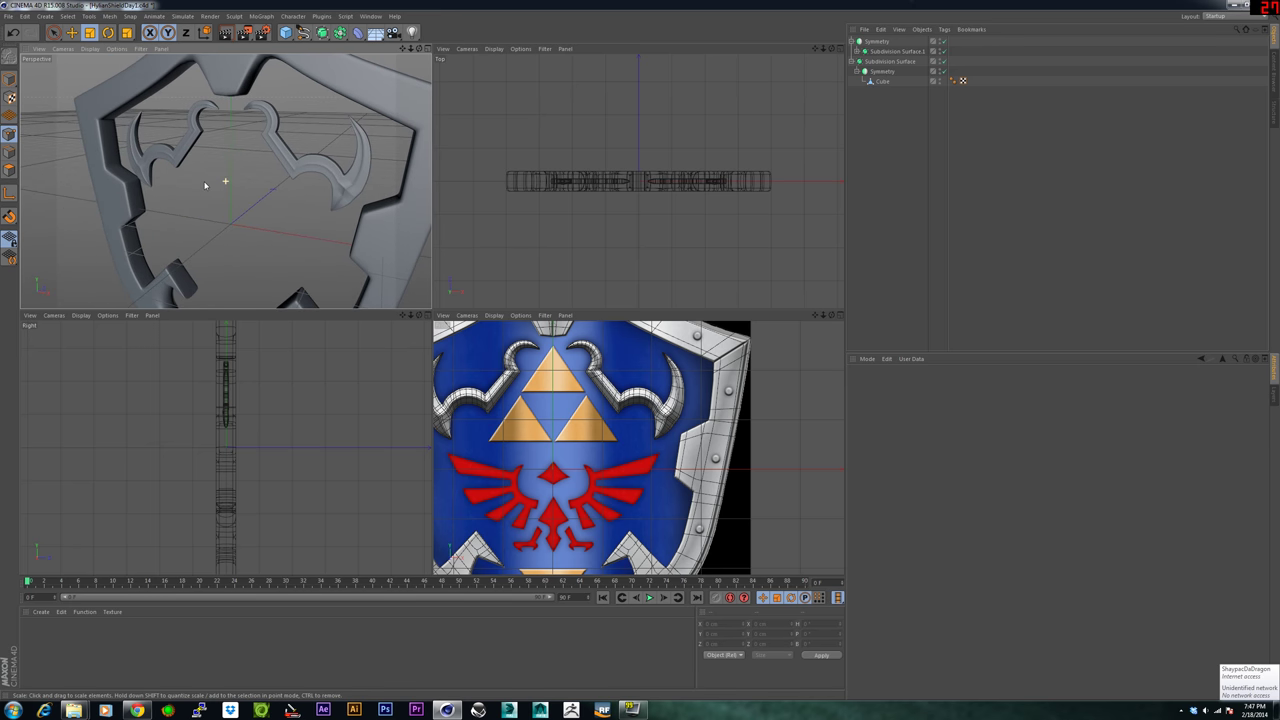
{"action": "scroll", "coordinate": [350, 163], "scroll_direction": "up", "scroll_amount": 7}
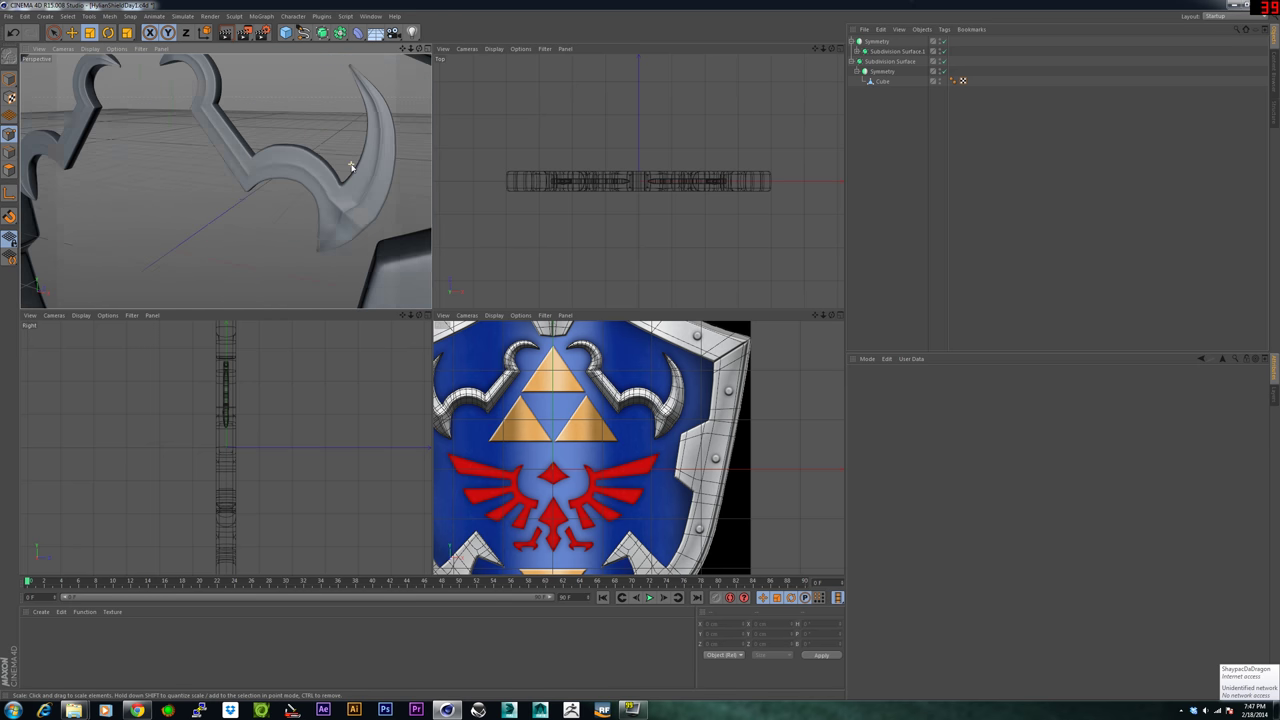
{"action": "left_click_drag", "start_coordinate": [384, 197], "coordinate": [25, 200], "text": "alt"}
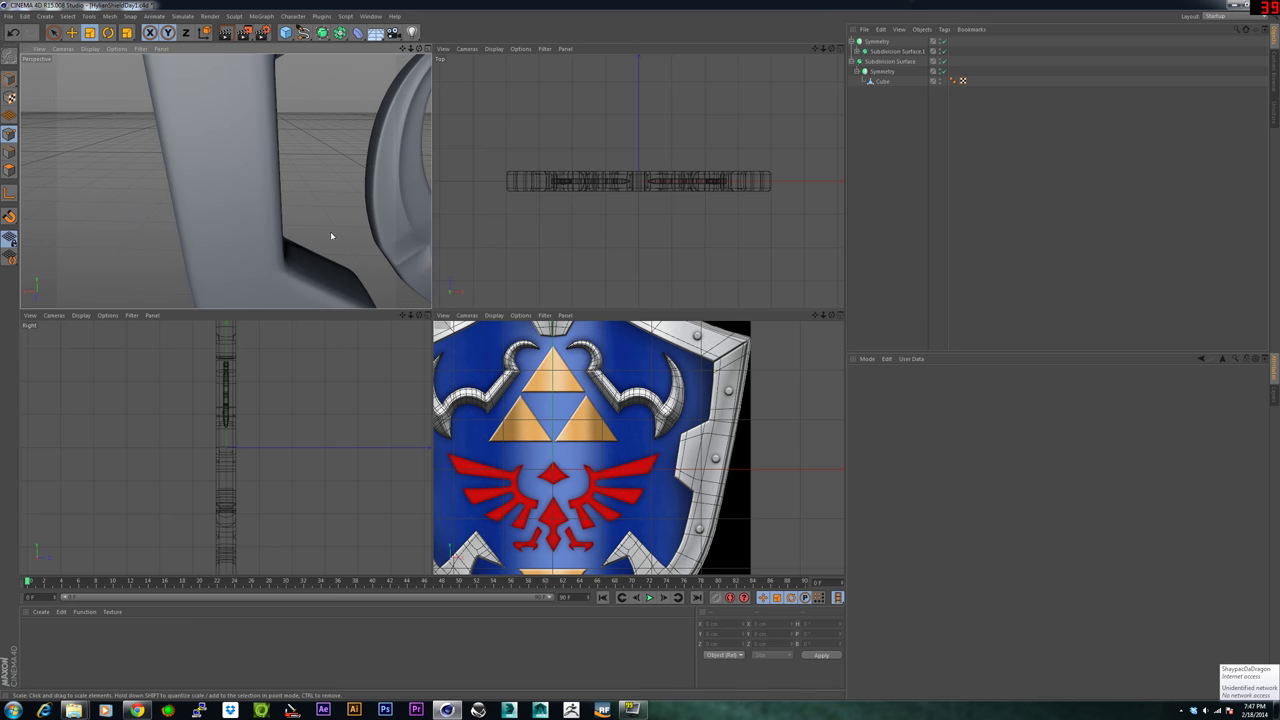
{"action": "middle_click_drag", "start_coordinate": [331, 233], "coordinate": [186, 173], "text": "alt"}
{"action": "left_click_drag", "start_coordinate": [194, 172], "coordinate": [274, 178], "text": "alt"}
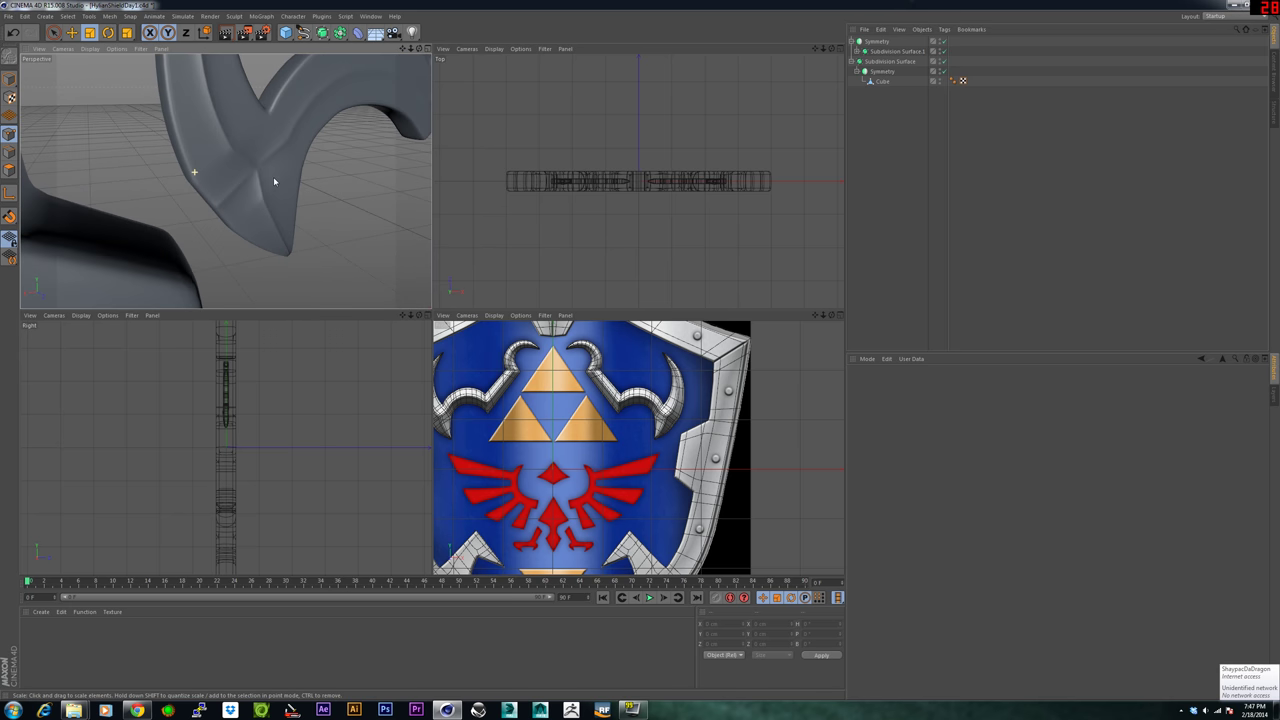
Reselect the ornament's mesh, turn off its subdivision surface and switch to edge selection at the fork's outer side.
{"action": "left_click", "coordinate": [857, 52]}
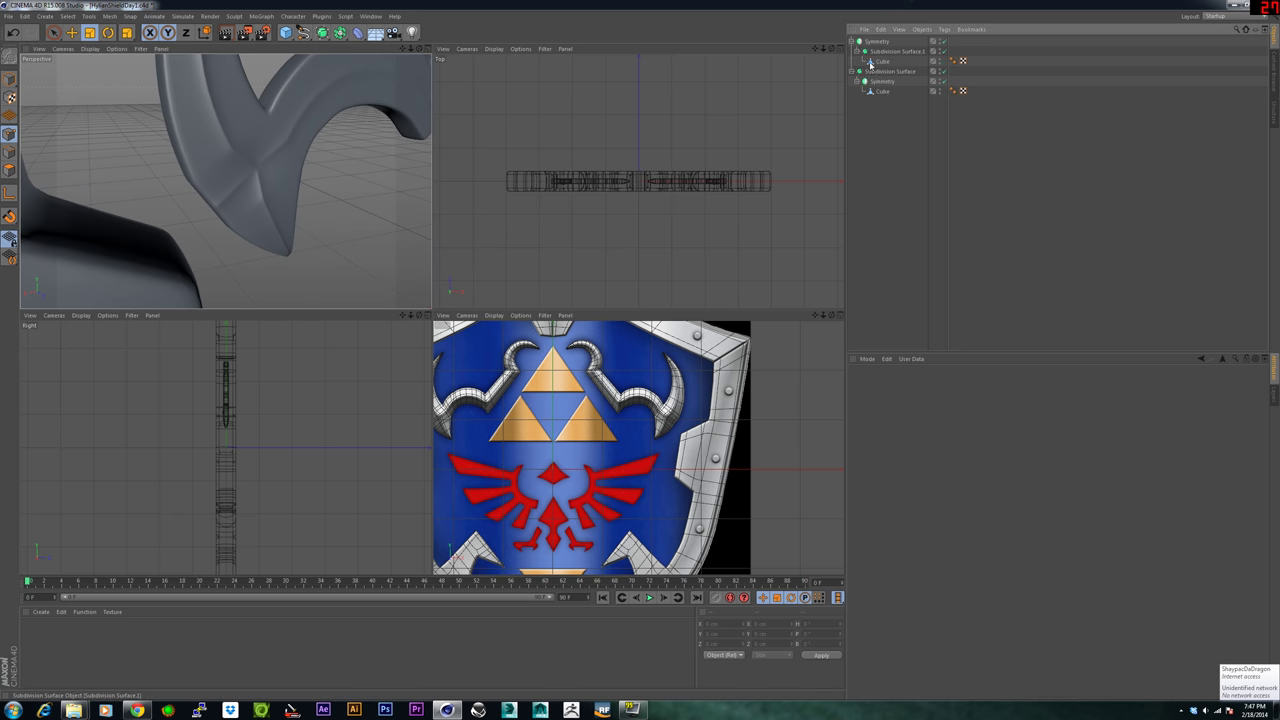
{"action": "left_click", "coordinate": [879, 61]}
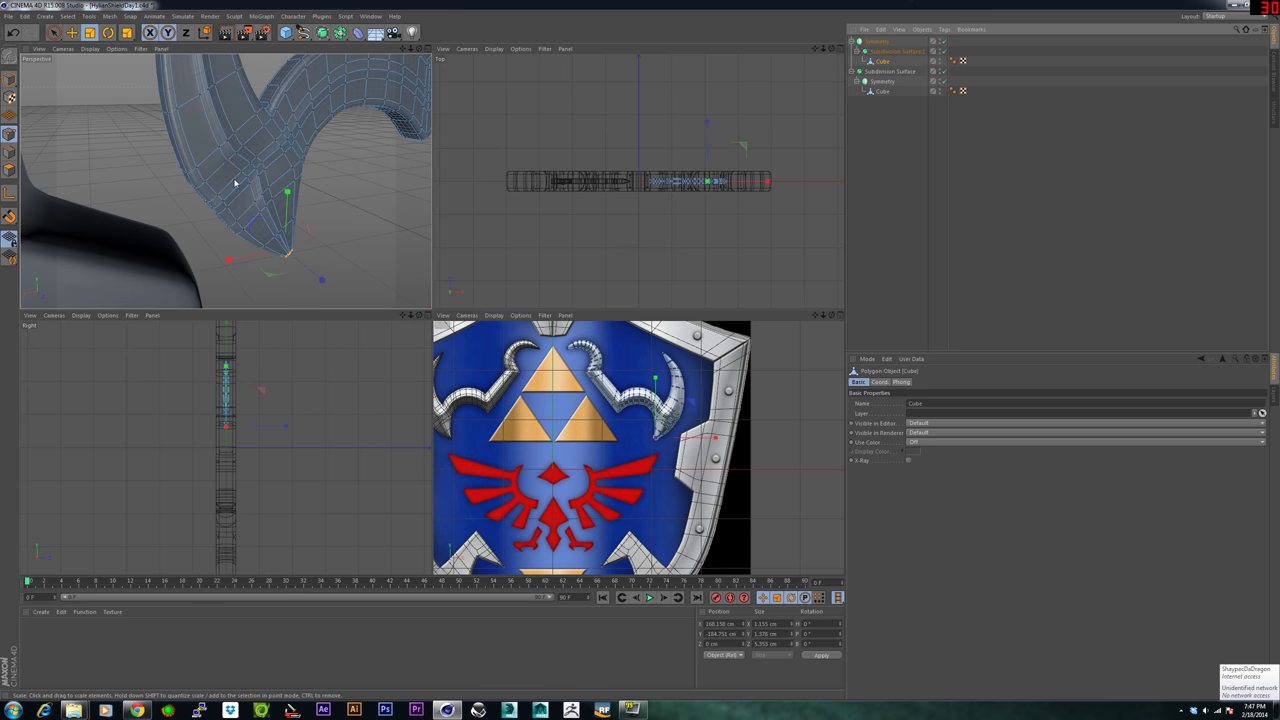
{"action": "scroll", "coordinate": [237, 185], "scroll_direction": "up", "scroll_amount": 6}
{"action": "left_click_drag", "start_coordinate": [248, 171], "coordinate": [200, 187], "text": "alt"}
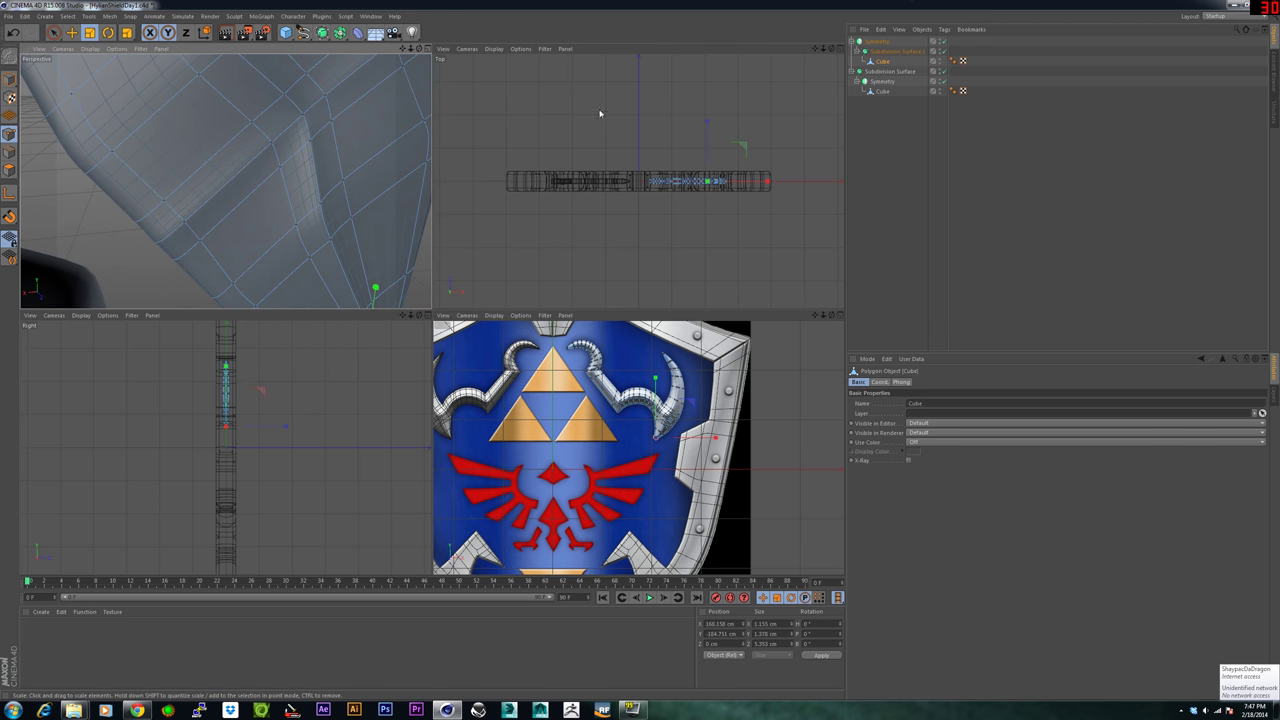
{"action": "left_click", "coordinate": [944, 52]}
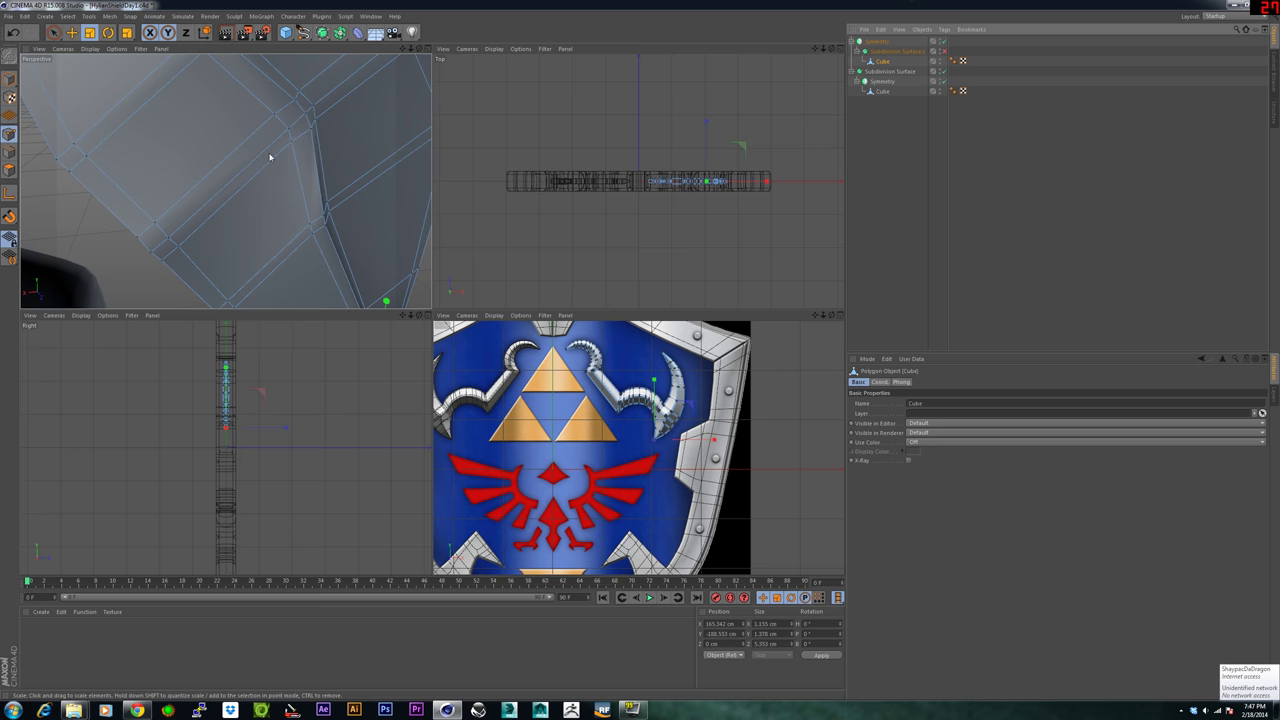
{"action": "scroll", "coordinate": [270, 158], "scroll_direction": "down", "scroll_amount": 8}
{"action": "left_click_drag", "start_coordinate": [274, 155], "coordinate": [207, 158], "text": "alt"}
{"action": "scroll", "coordinate": [205, 165], "scroll_direction": "up", "scroll_amount": 7}
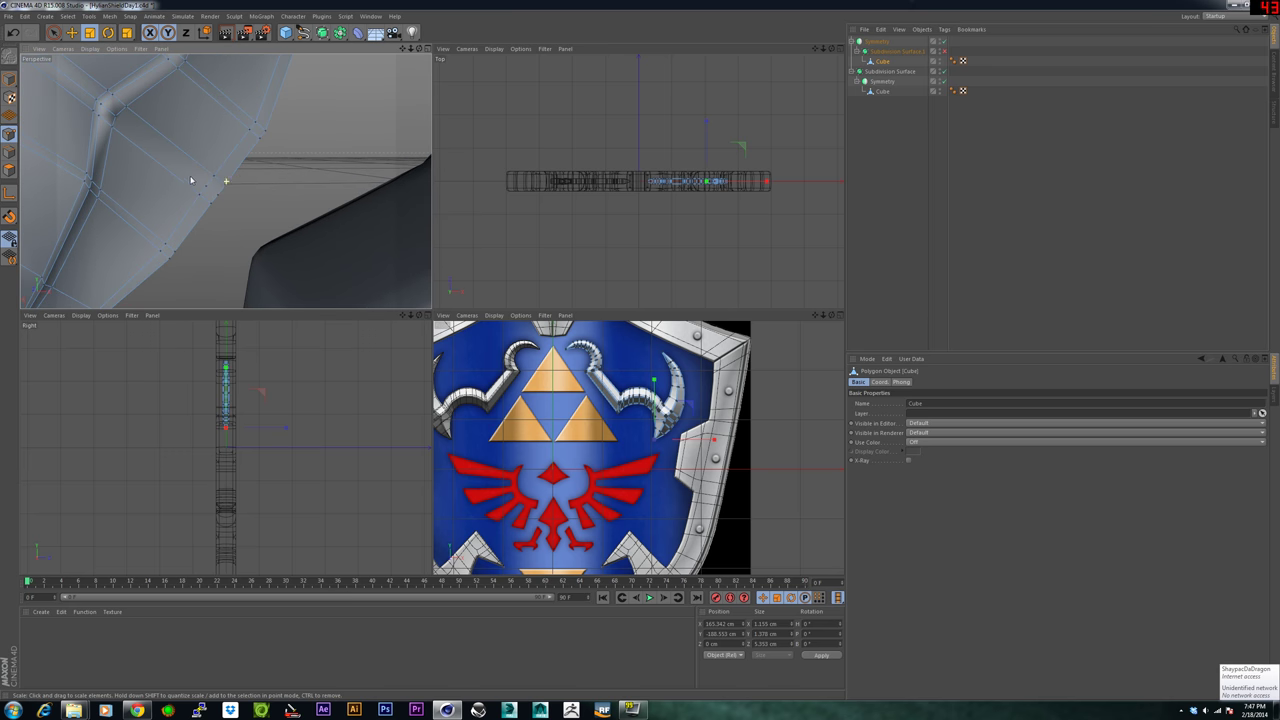
{"action": "key", "text": "space"}
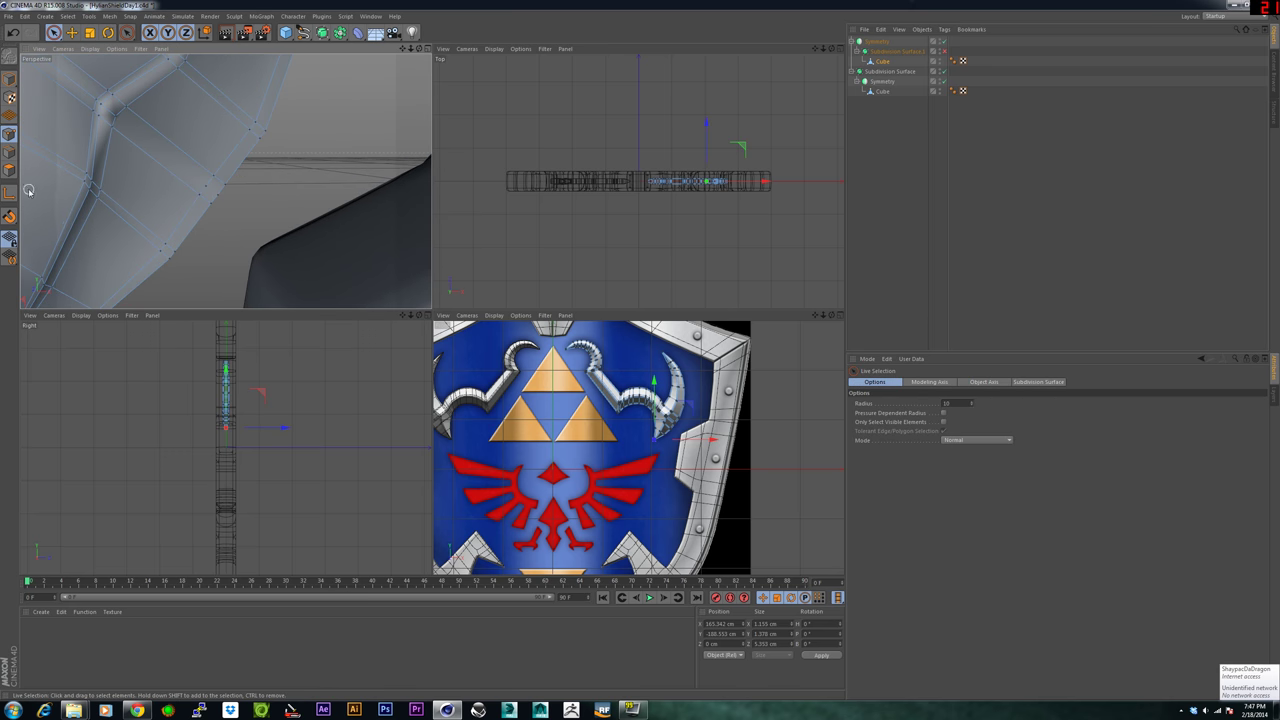
{"action": "left_click", "coordinate": [9, 153]}
Try to melt the pair of edges crossing the fork's outer side, with hidden elements included in the selection.
{"action": "left_click", "coordinate": [177, 181]}
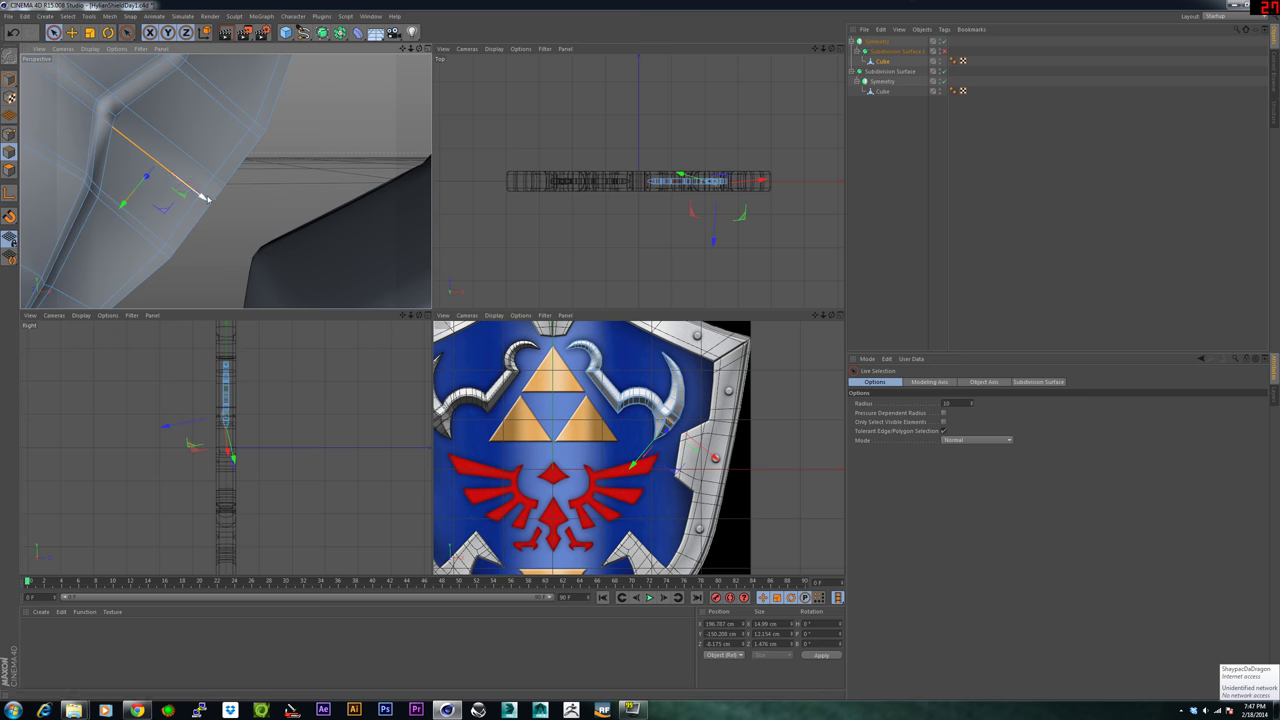
{"action": "left_click", "coordinate": [206, 172], "text": "shift"}
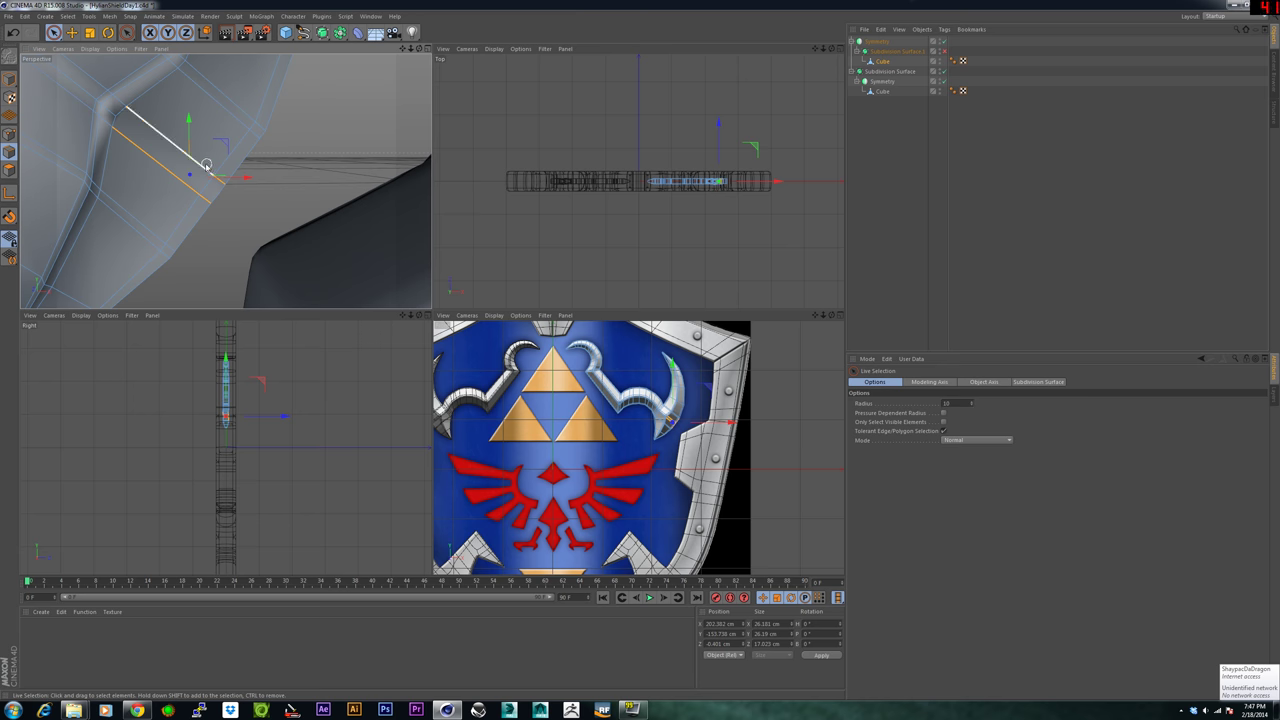
{"action": "right_click", "coordinate": [183, 165]}
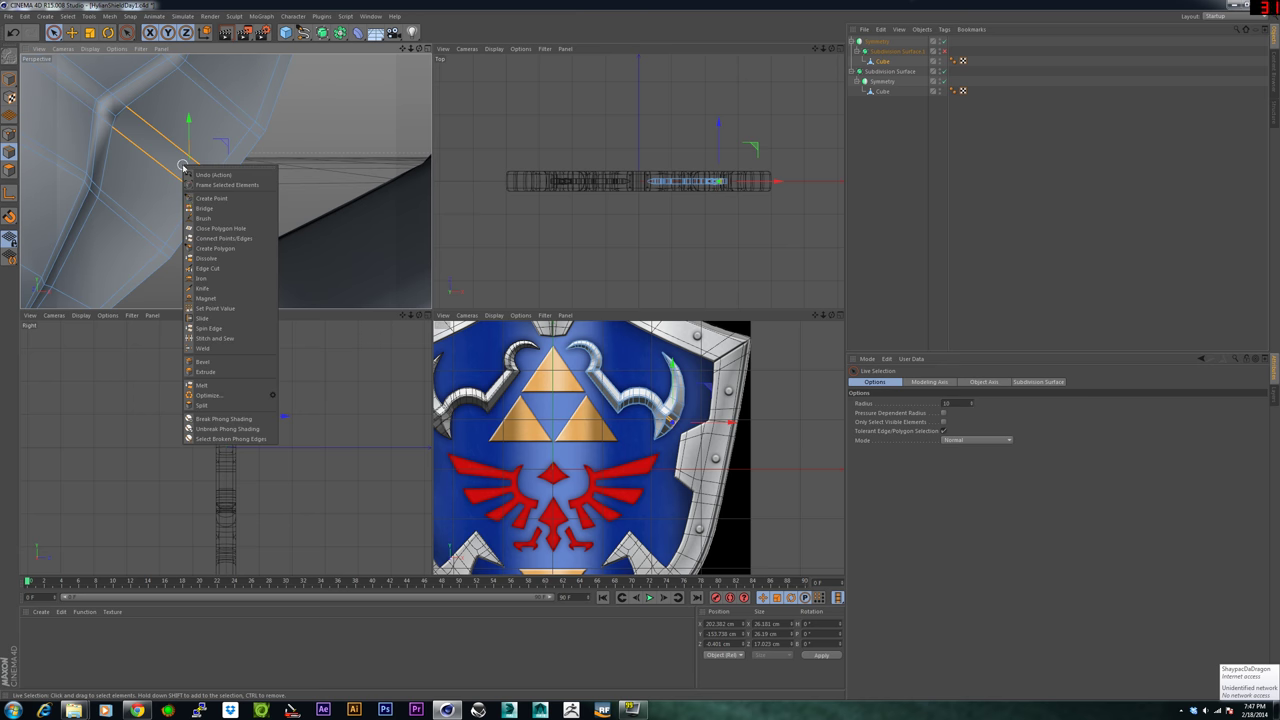
{"action": "left_click", "coordinate": [201, 386]}
{"action": "left_click_drag", "start_coordinate": [225, 181], "coordinate": [0, 178], "text": "alt"}
{"action": "middle_click_drag", "start_coordinate": [329, 203], "coordinate": [303, 213], "text": "alt"}
{"action": "left_click_drag", "start_coordinate": [333, 196], "coordinate": [299, 213], "text": "alt"}
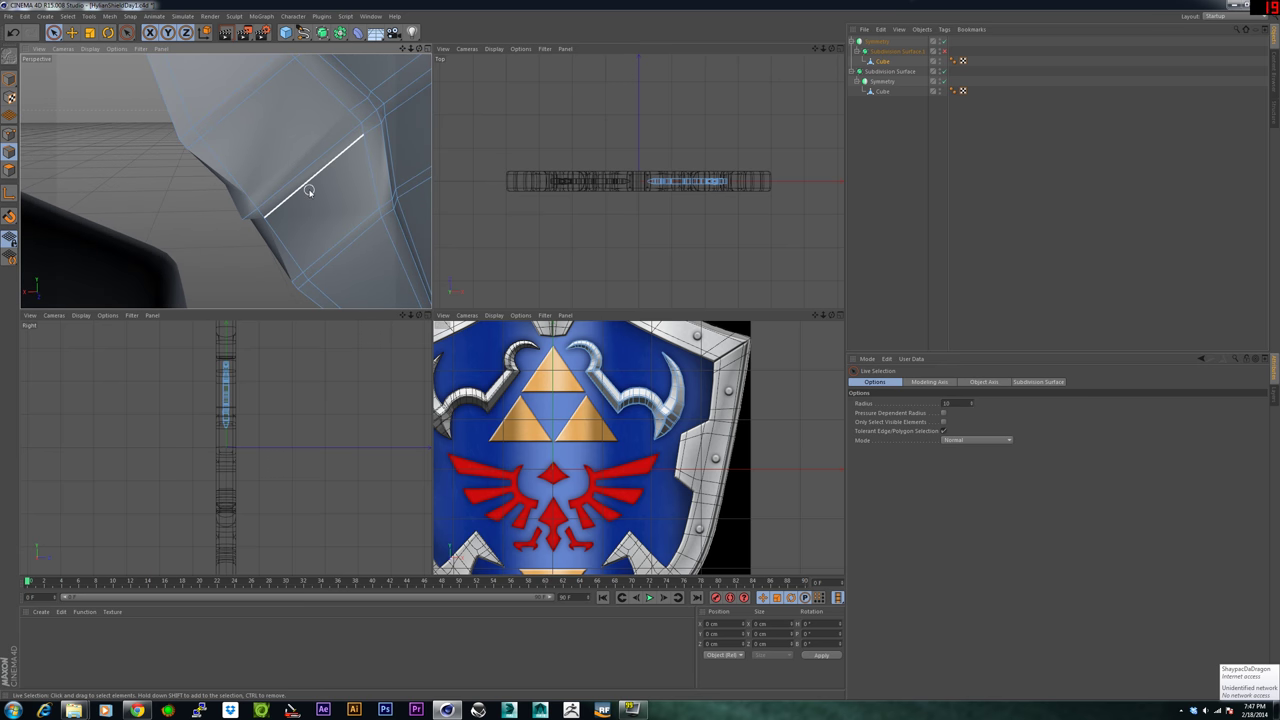
{"action": "right_click", "coordinate": [303, 188]}
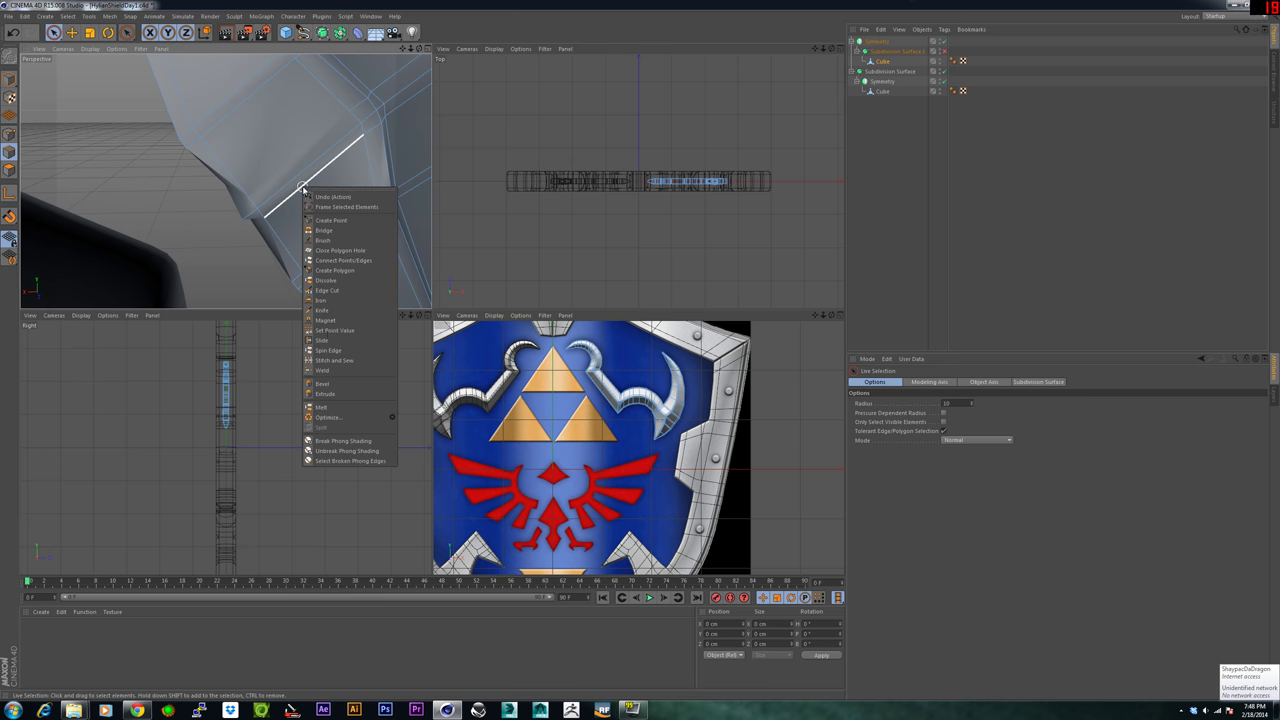
{"action": "left_click", "coordinate": [322, 407]}
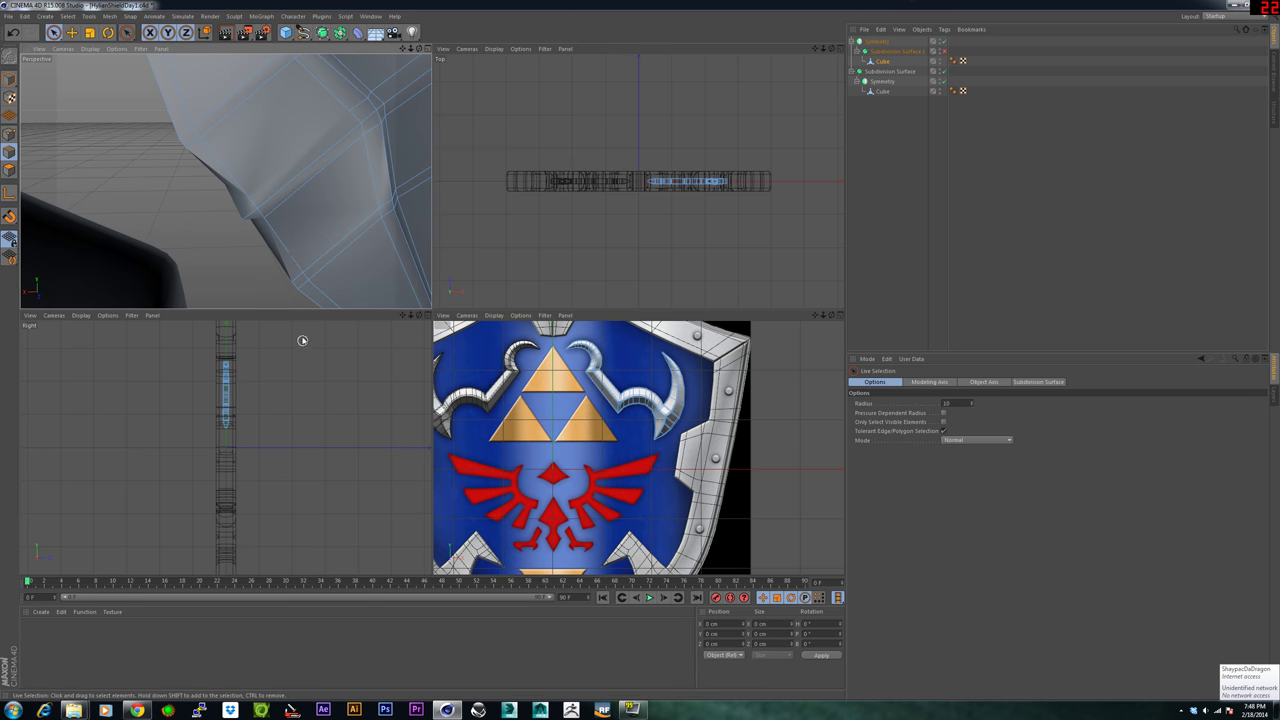
{"action": "left_click", "coordinate": [280, 220]}
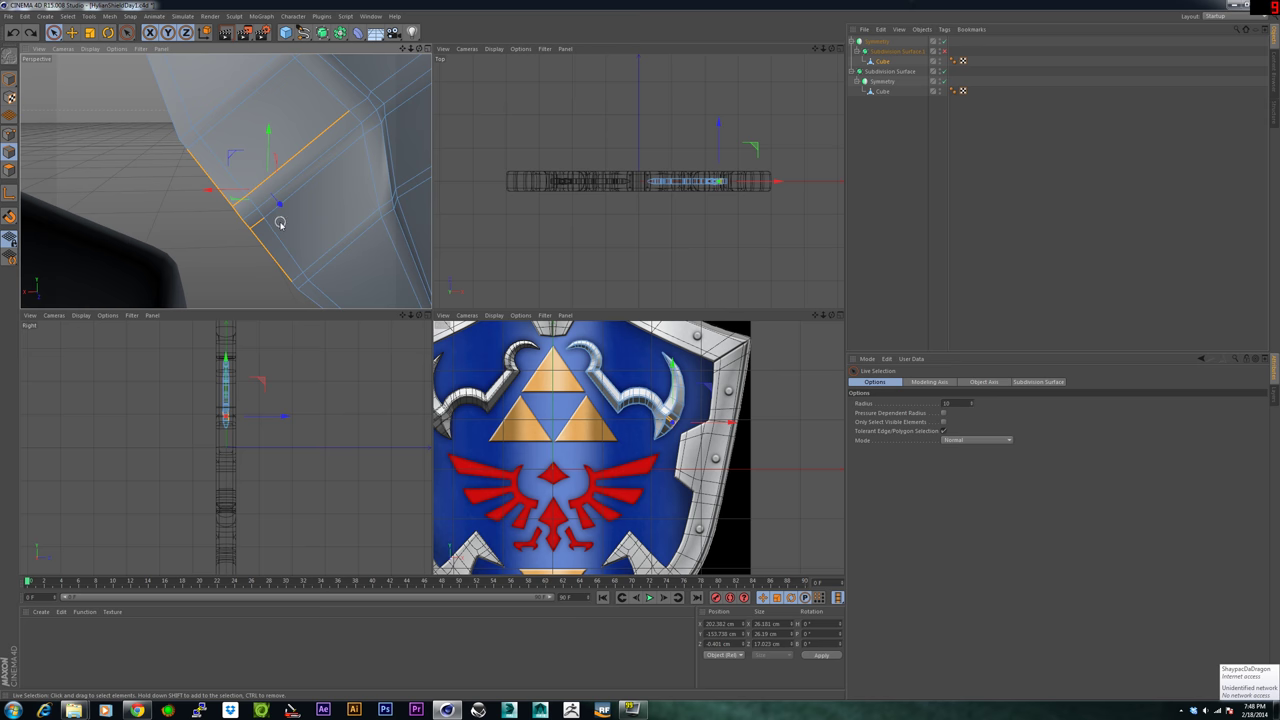
{"action": "left_click", "coordinate": [158, 247]}
Limit selection to visible elements and melt the paired edges crossing the fork's outer side on both its front and back faces.
{"action": "left_click_drag", "start_coordinate": [178, 235], "coordinate": [345, 267], "text": "alt"}
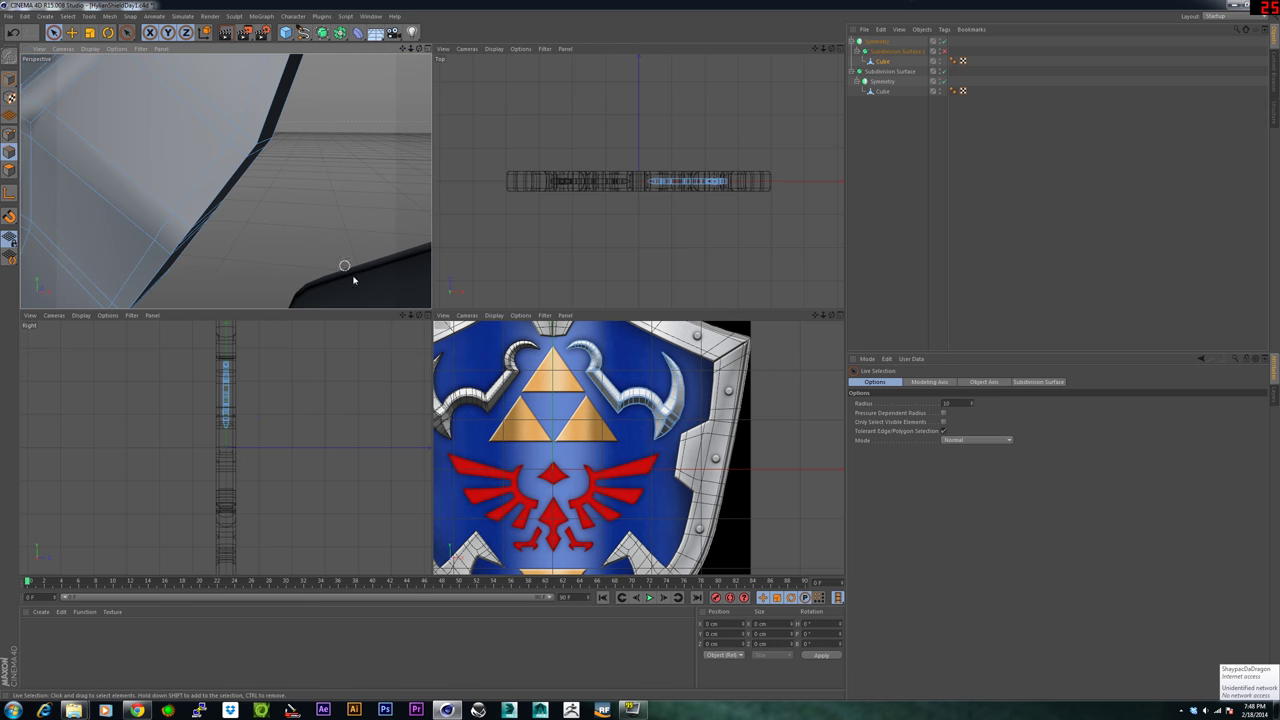
{"action": "left_click", "coordinate": [942, 422]}
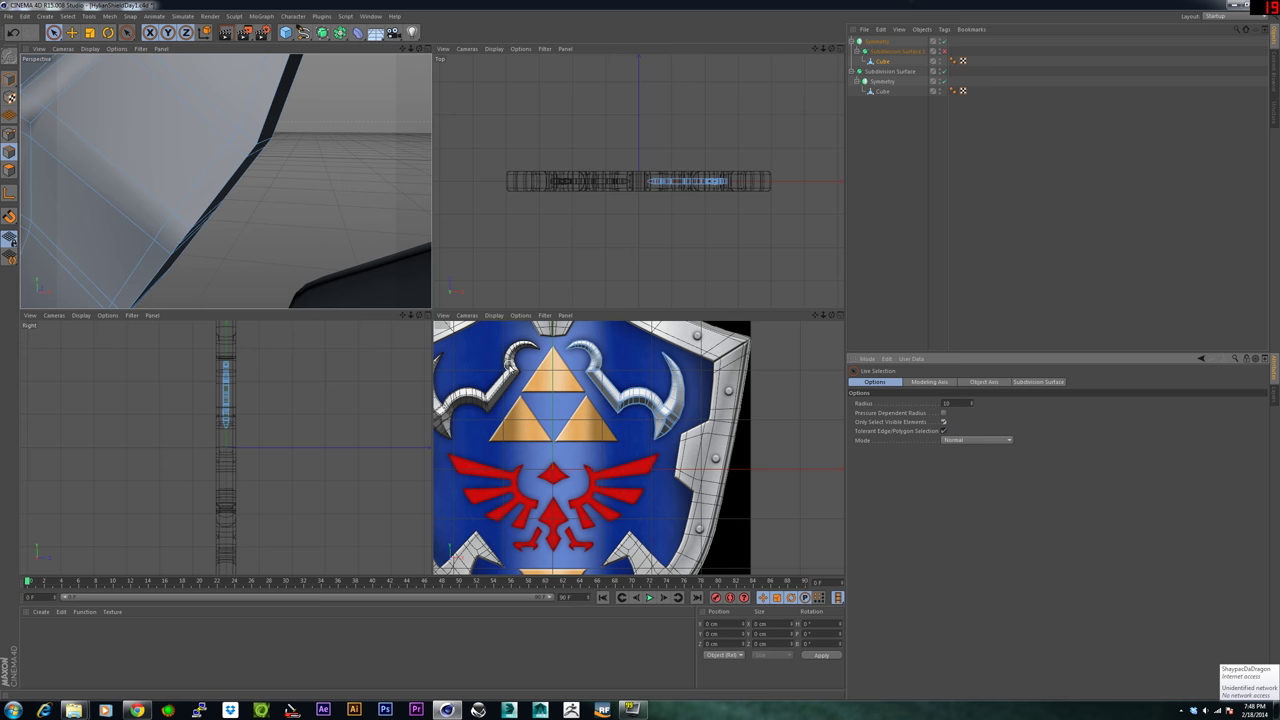
{"action": "left_click", "coordinate": [126, 218]}
{"action": "left_click", "coordinate": [146, 191], "text": "shift"}
{"action": "left_click", "coordinate": [179, 218], "text": "shift"}
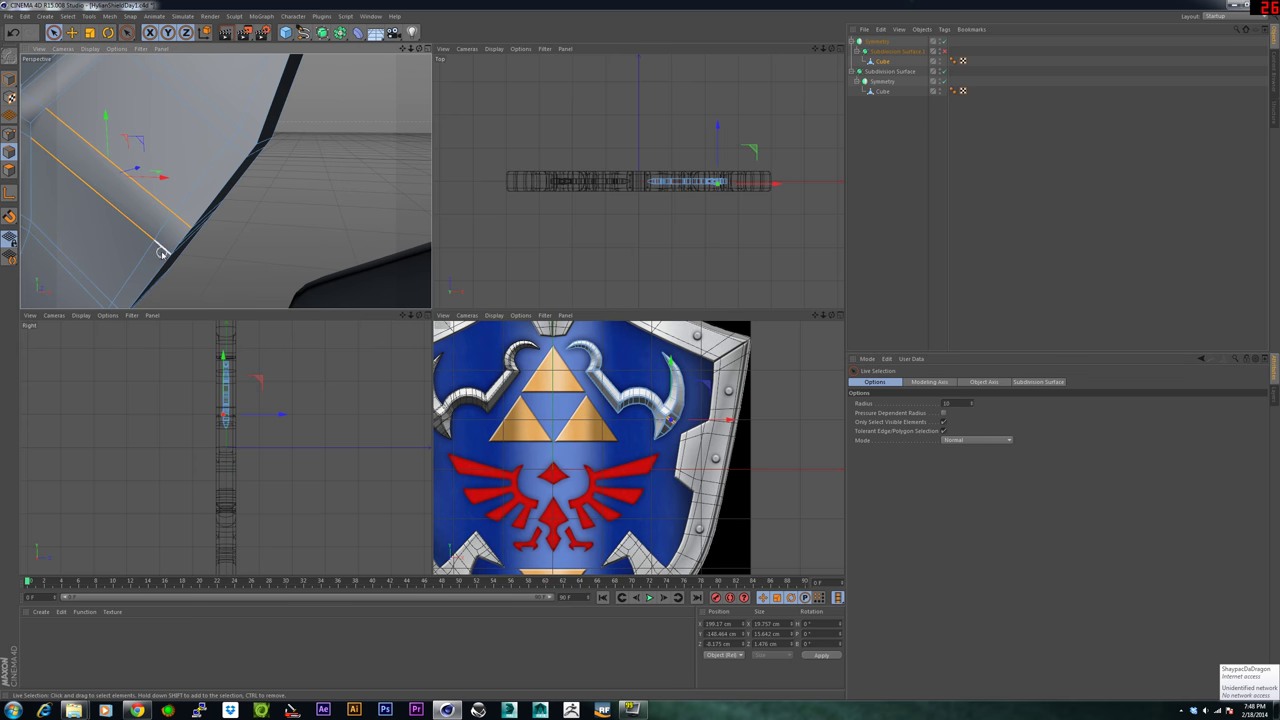
{"action": "left_click", "coordinate": [161, 247], "text": "shift"}
{"action": "left_click_drag", "start_coordinate": [261, 224], "coordinate": [6, 236], "text": "alt"}
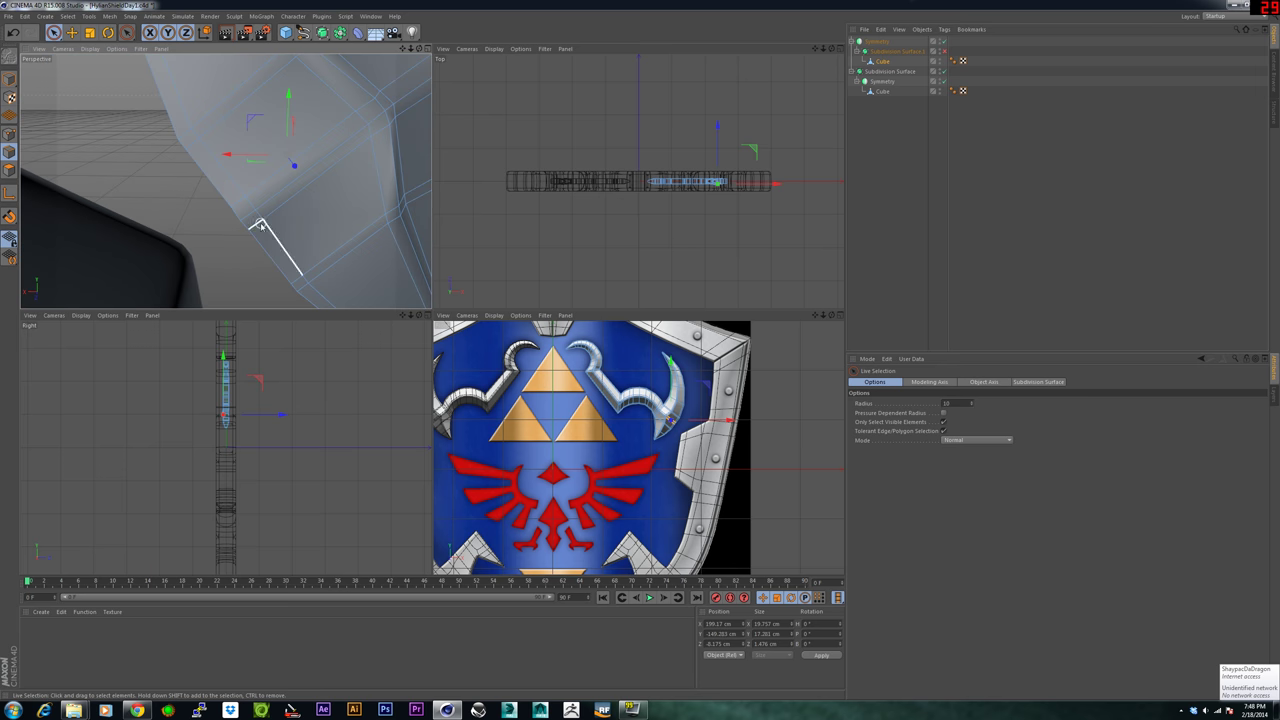
{"action": "left_click", "coordinate": [285, 166], "text": "shift"}
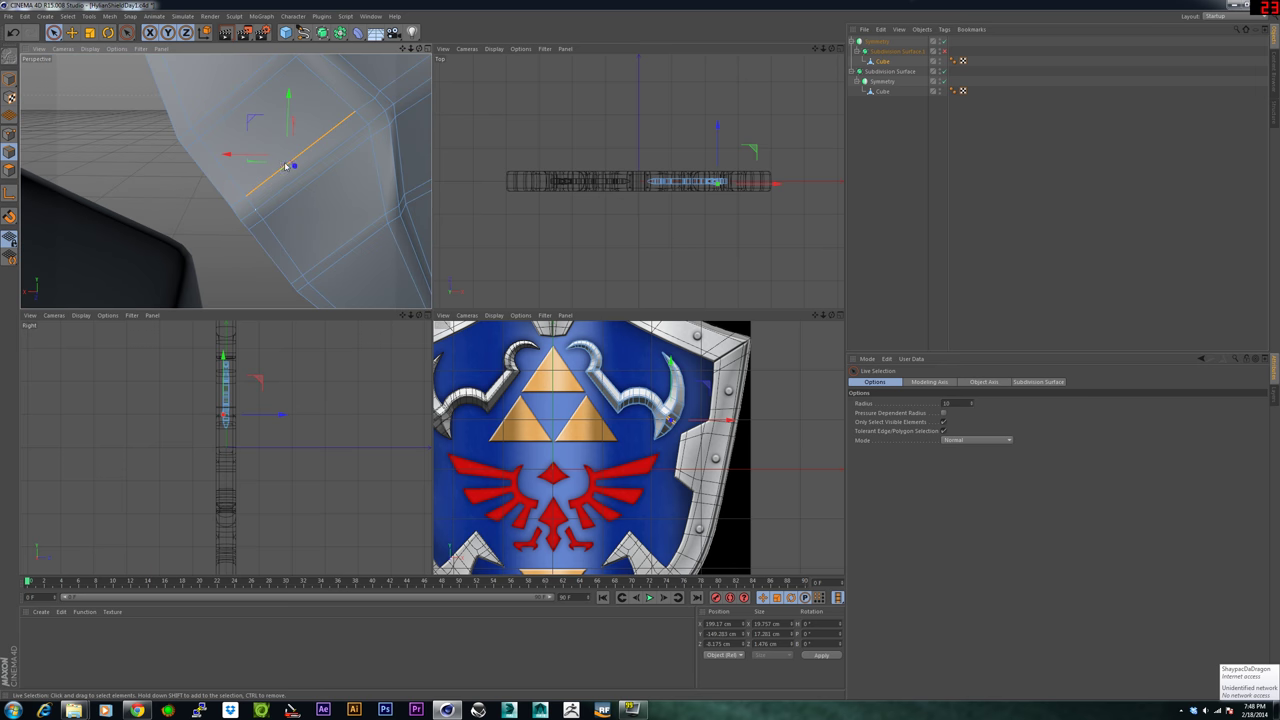
{"action": "left_click", "coordinate": [266, 214], "text": "shift"}
{"action": "right_click", "coordinate": [270, 185]}
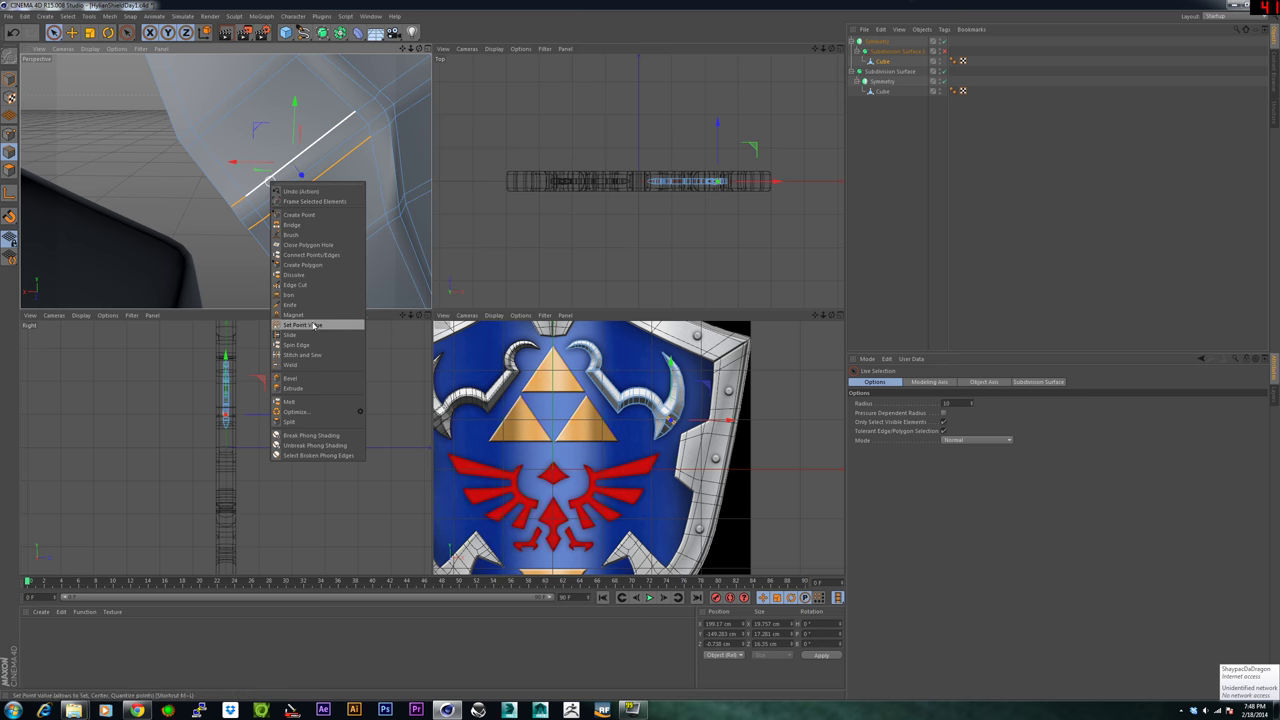
{"action": "left_click", "coordinate": [299, 403]}
Melt the short edge at the fork's outer rim and the adjoining edge crossing its face.
{"action": "left_click_drag", "start_coordinate": [253, 208], "coordinate": [304, 220], "text": "alt"}
{"action": "left_click", "coordinate": [248, 217]}
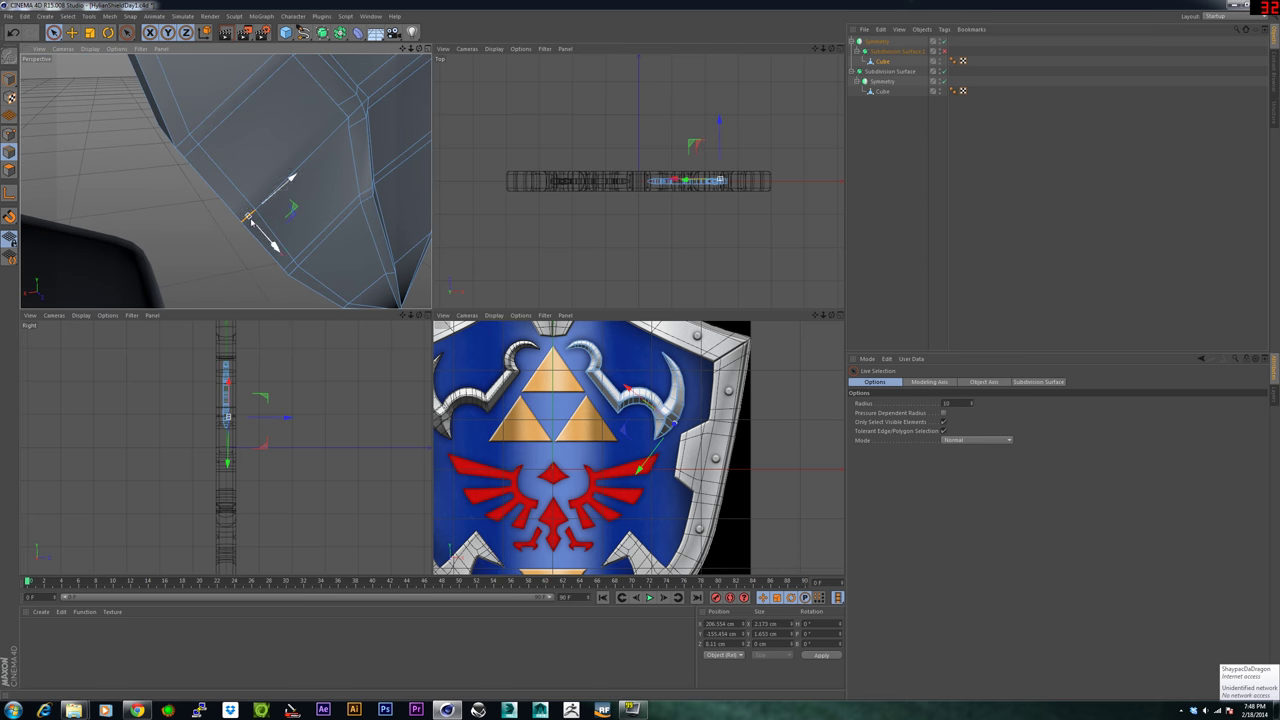
{"action": "right_click", "coordinate": [276, 210]}
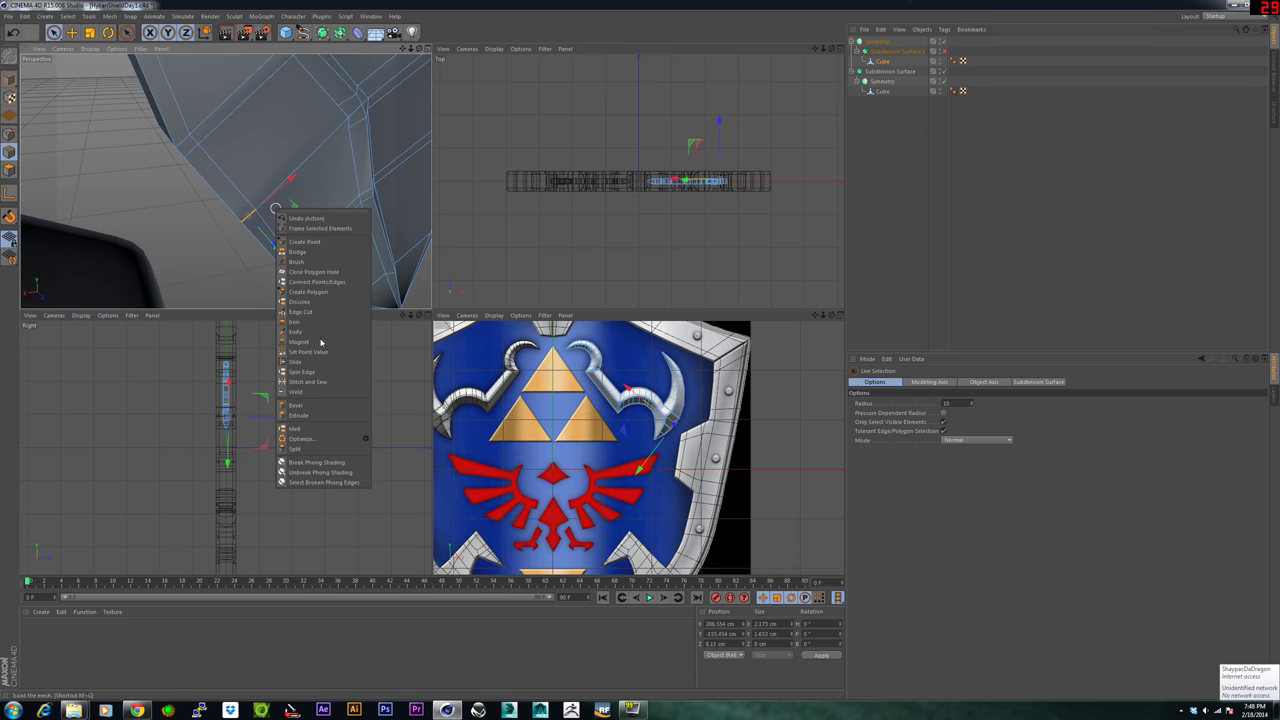
{"action": "left_click", "coordinate": [304, 431]}
{"action": "left_click", "coordinate": [292, 174]}
{"action": "right_click", "coordinate": [293, 175]}
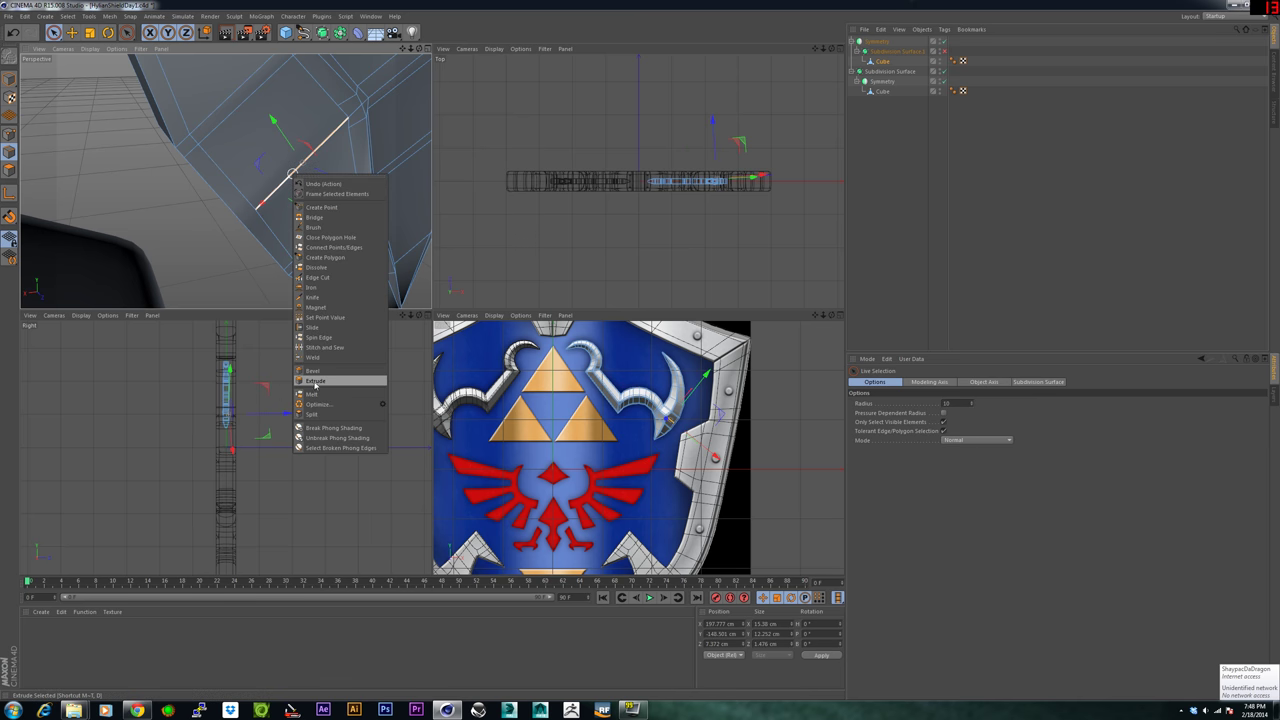
{"action": "left_click", "coordinate": [313, 396]}
Deselect the ornament's mesh and turn its subdivision surface back on.
{"action": "mouse_move", "coordinate": [255, 162]}
{"action": "left_mouse_down", "text": "alt"}
{"action": "mouse_move", "coordinate": [377, 162]}
{"action": "mouse_move", "coordinate": [246, 174]}
{"action": "left_mouse_up", "text": "alt"}
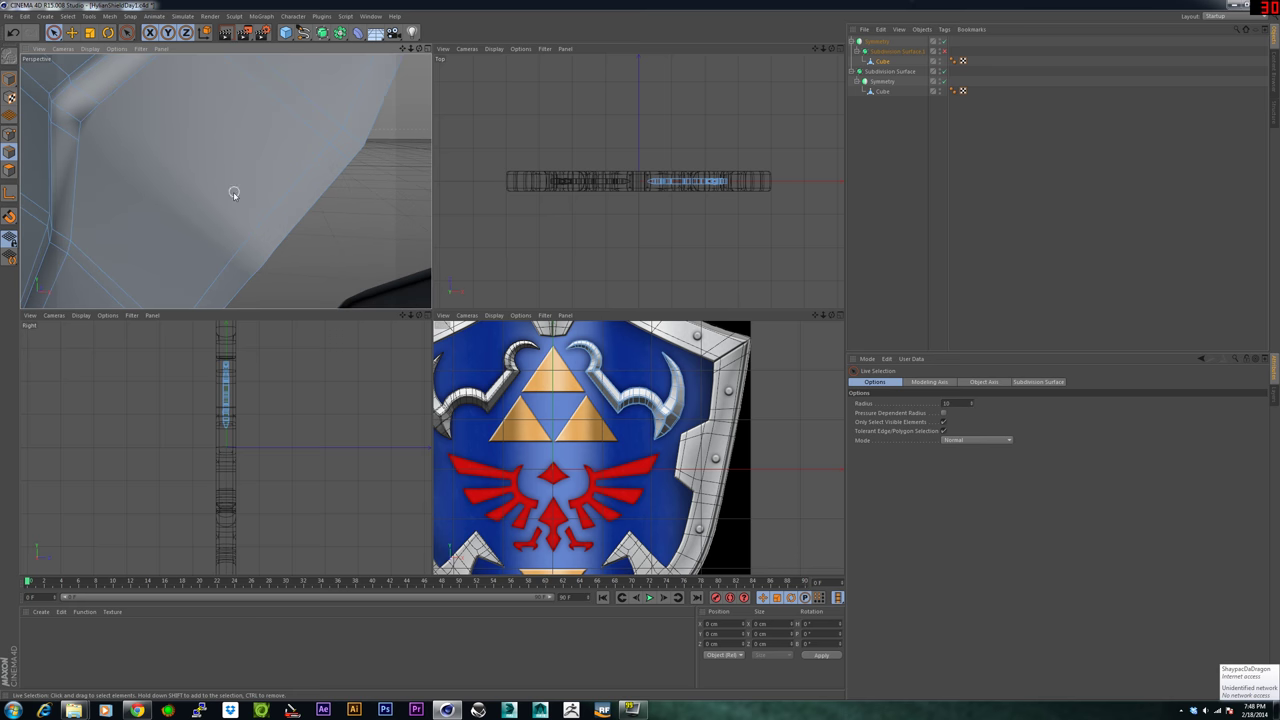
{"action": "scroll", "coordinate": [223, 200], "scroll_direction": "down", "scroll_amount": 4}
{"action": "scroll", "coordinate": [224, 198], "scroll_direction": "down", "scroll_amount": 10}
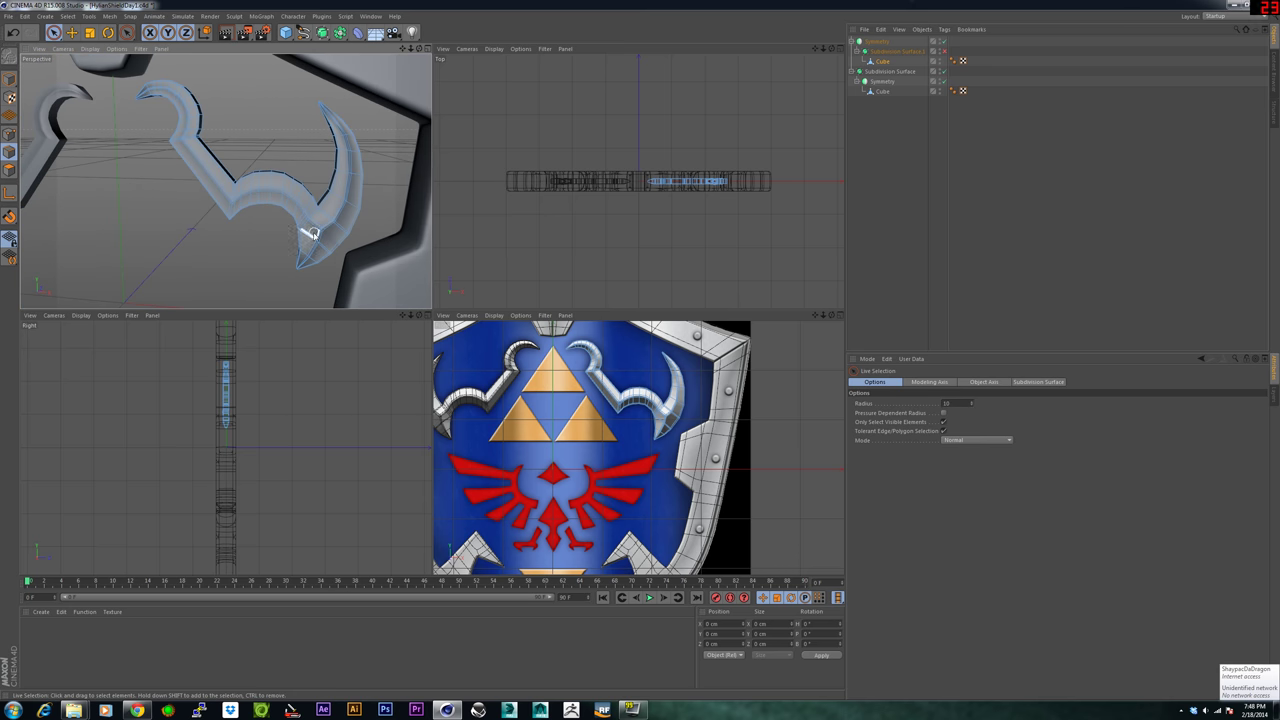
{"action": "left_click", "coordinate": [880, 61]}
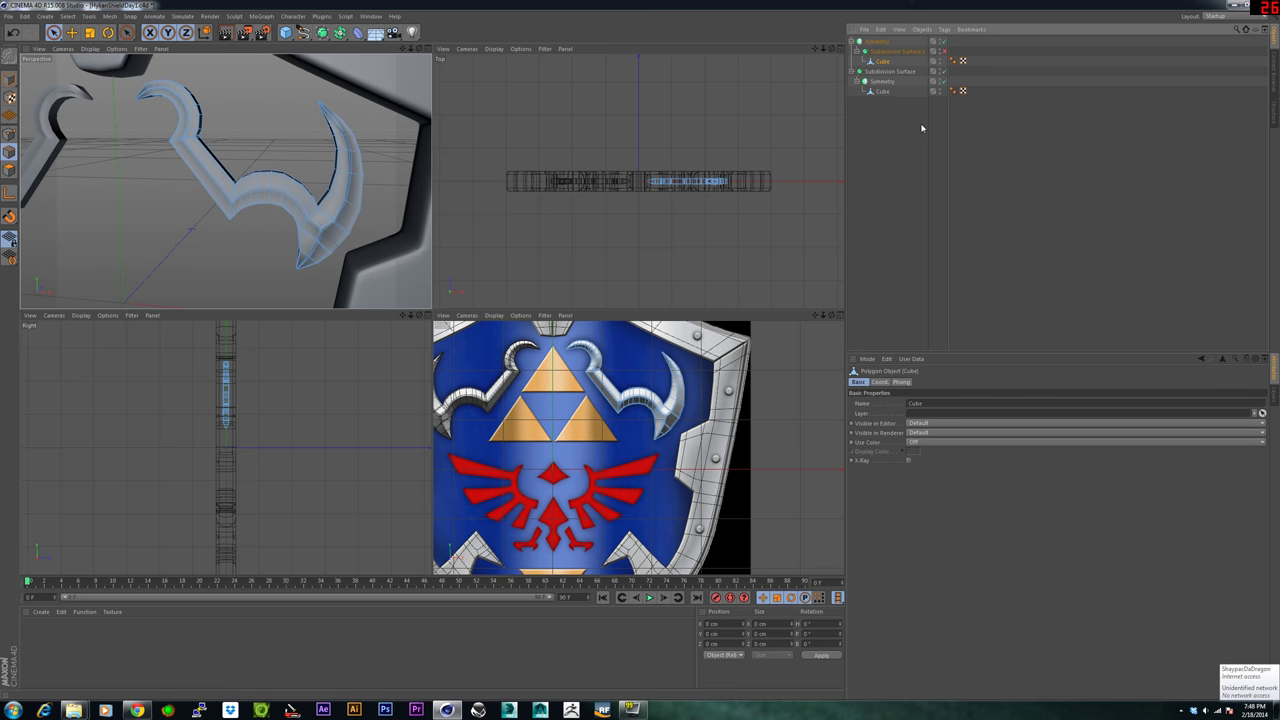
{"action": "left_click", "coordinate": [929, 129]}
{"action": "left_click", "coordinate": [944, 52]}
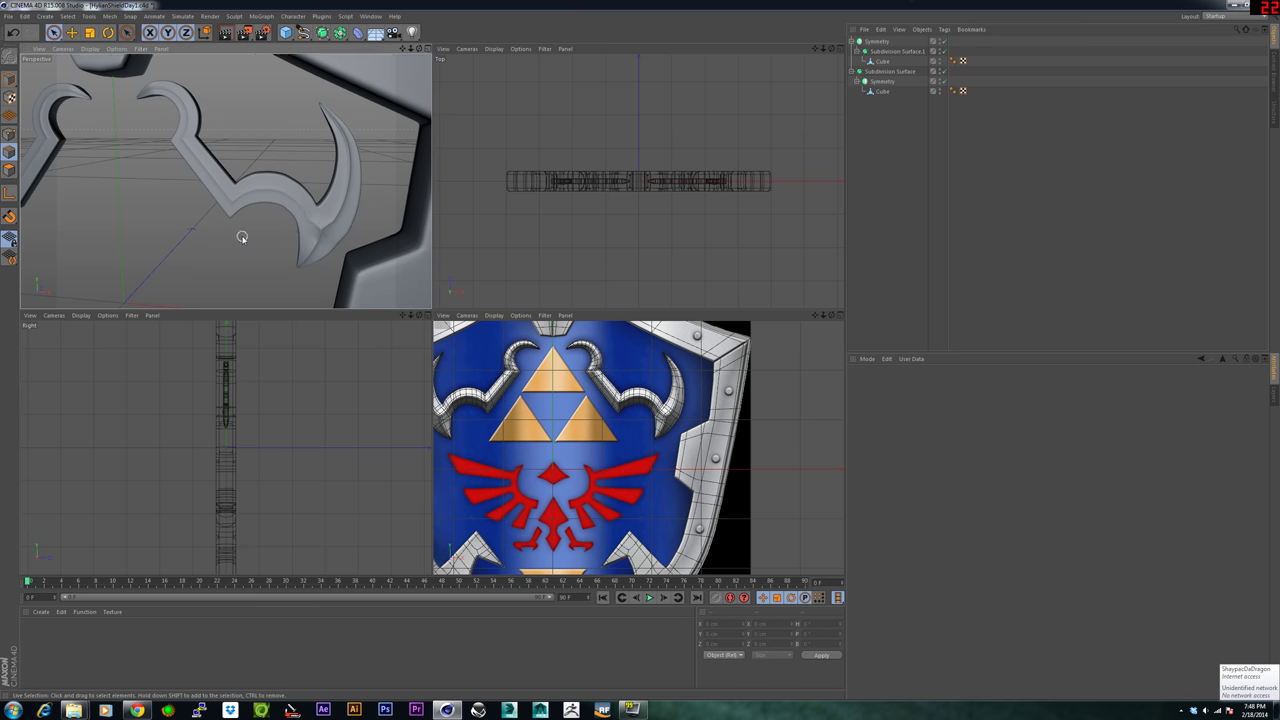
Inspect the smoothed fork up close from both sides and both mirrored ornaments within the shield frame.
{"action": "mouse_move", "coordinate": [241, 237]}
{"action": "left_mouse_down", "text": "alt"}
{"action": "mouse_move", "coordinate": [312, 236]}
{"action": "mouse_move", "coordinate": [151, 234]}
{"action": "mouse_move", "coordinate": [251, 254]}
{"action": "mouse_move", "coordinate": [373, 235]}
{"action": "mouse_move", "coordinate": [213, 252]}
{"action": "mouse_move", "coordinate": [271, 251]}
{"action": "mouse_move", "coordinate": [257, 234]}
{"action": "mouse_move", "coordinate": [340, 234]}
{"action": "mouse_move", "coordinate": [226, 234]}
{"action": "left_mouse_up", "text": "alt"}
{"action": "scroll", "coordinate": [123, 251], "scroll_direction": "up", "scroll_amount": 10}
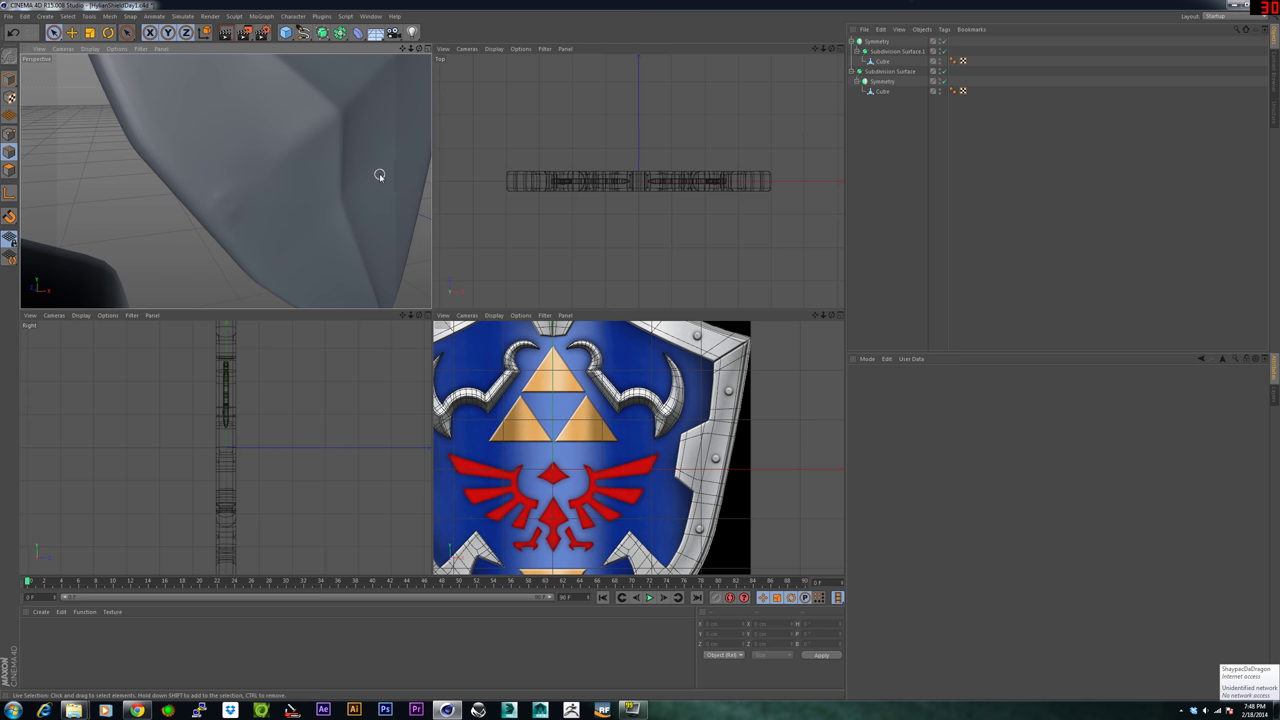
{"action": "scroll", "coordinate": [365, 186], "scroll_direction": "down", "scroll_amount": 7}
{"action": "middle_click_drag", "start_coordinate": [376, 201], "coordinate": [190, 212], "text": "alt"}
{"action": "scroll", "coordinate": [190, 213], "scroll_direction": "down", "scroll_amount": 3}
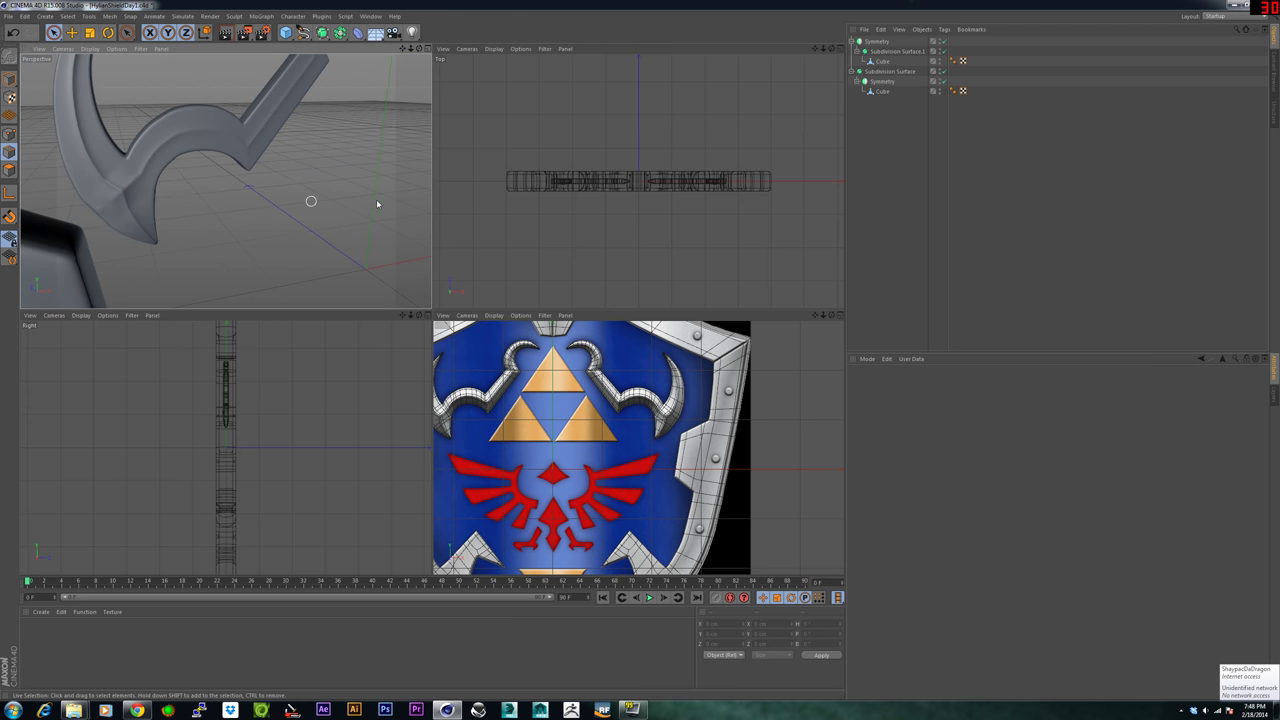
{"action": "left_click_drag", "start_coordinate": [311, 201], "coordinate": [291, 237], "text": "alt"}
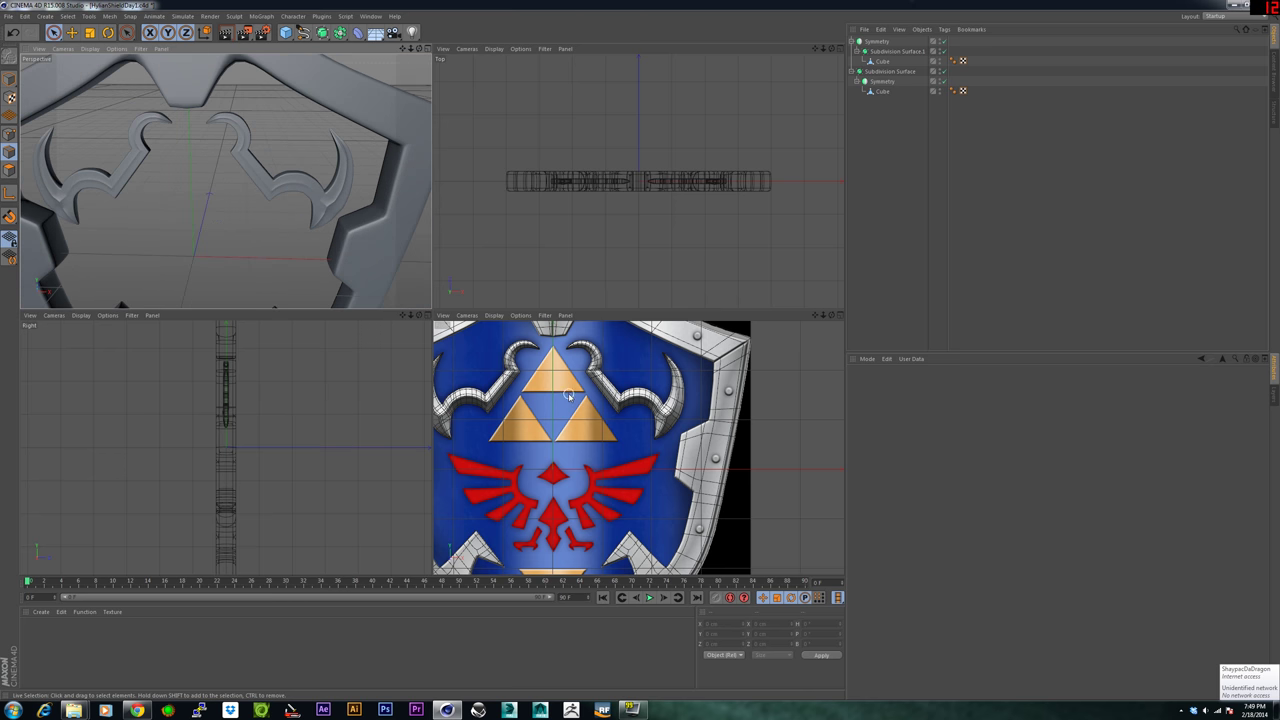
Examine the Triforce triangles and surrounding emblem of the reference image in the front view.
{"action": "mouse_move", "coordinate": [568, 395]}
{"action": "middle_mouse_down", "text": "alt"}
{"action": "mouse_move", "coordinate": [558, 384]}
{"action": "mouse_move", "coordinate": [608, 420]}
{"action": "mouse_move", "coordinate": [583, 401]}
{"action": "middle_mouse_up", "text": "alt"}
{"action": "scroll", "coordinate": [603, 419], "scroll_direction": "down", "scroll_amount": 2}
{"action": "scroll", "coordinate": [603, 418], "scroll_direction": "up", "scroll_amount": 4}
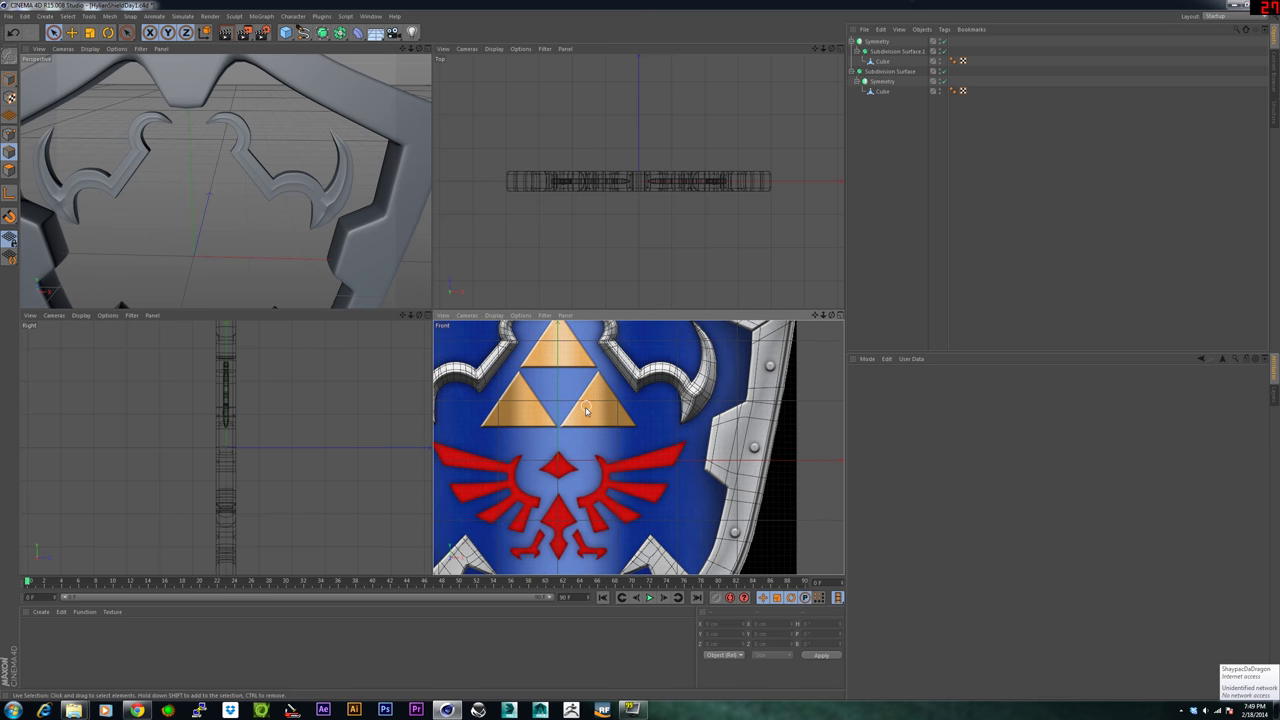
{"action": "middle_click_drag", "start_coordinate": [584, 484], "coordinate": [547, 495], "text": "alt"}
{"action": "scroll", "coordinate": [580, 469], "scroll_direction": "down", "scroll_amount": 1}
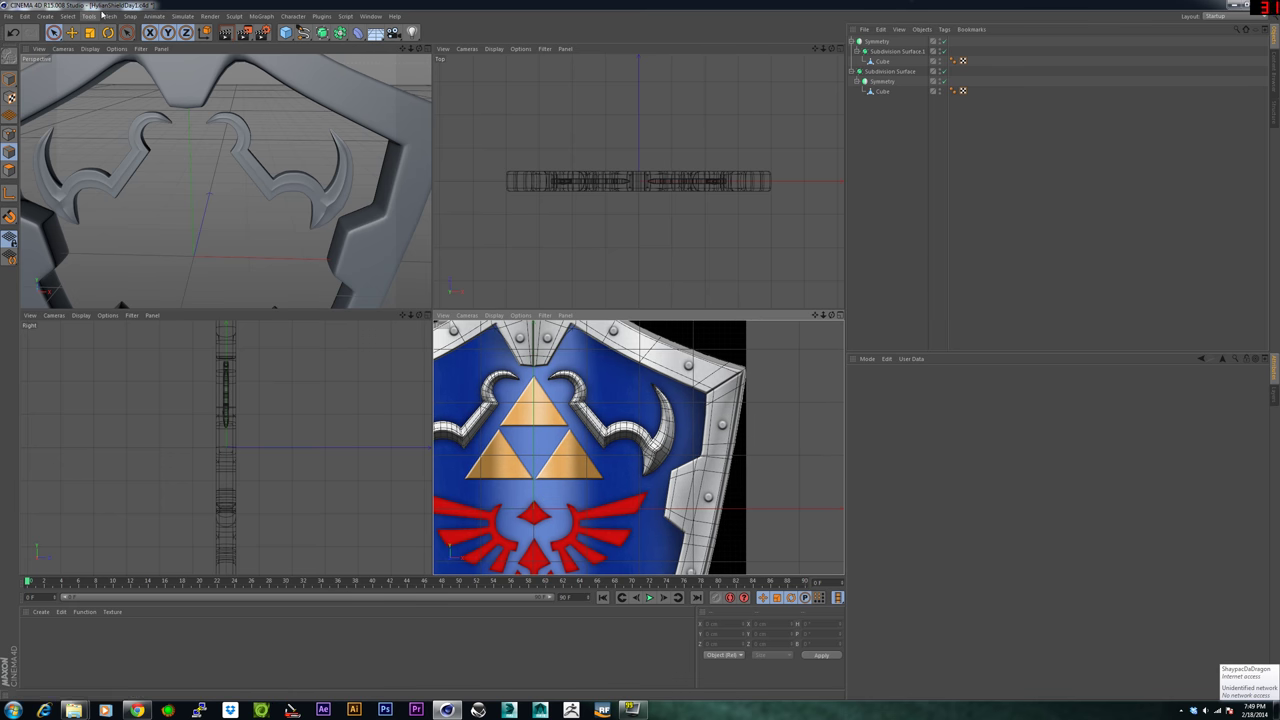
{"action": "middle_click_drag", "start_coordinate": [566, 461], "coordinate": [577, 407], "text": "alt"}
{"action": "scroll", "coordinate": [565, 461], "scroll_direction": "up", "scroll_amount": 6}
{"action": "middle_click_drag", "start_coordinate": [566, 464], "coordinate": [586, 484], "text": "alt"}
{"action": "middle_click_drag", "start_coordinate": [584, 474], "coordinate": [587, 504], "text": "alt"}
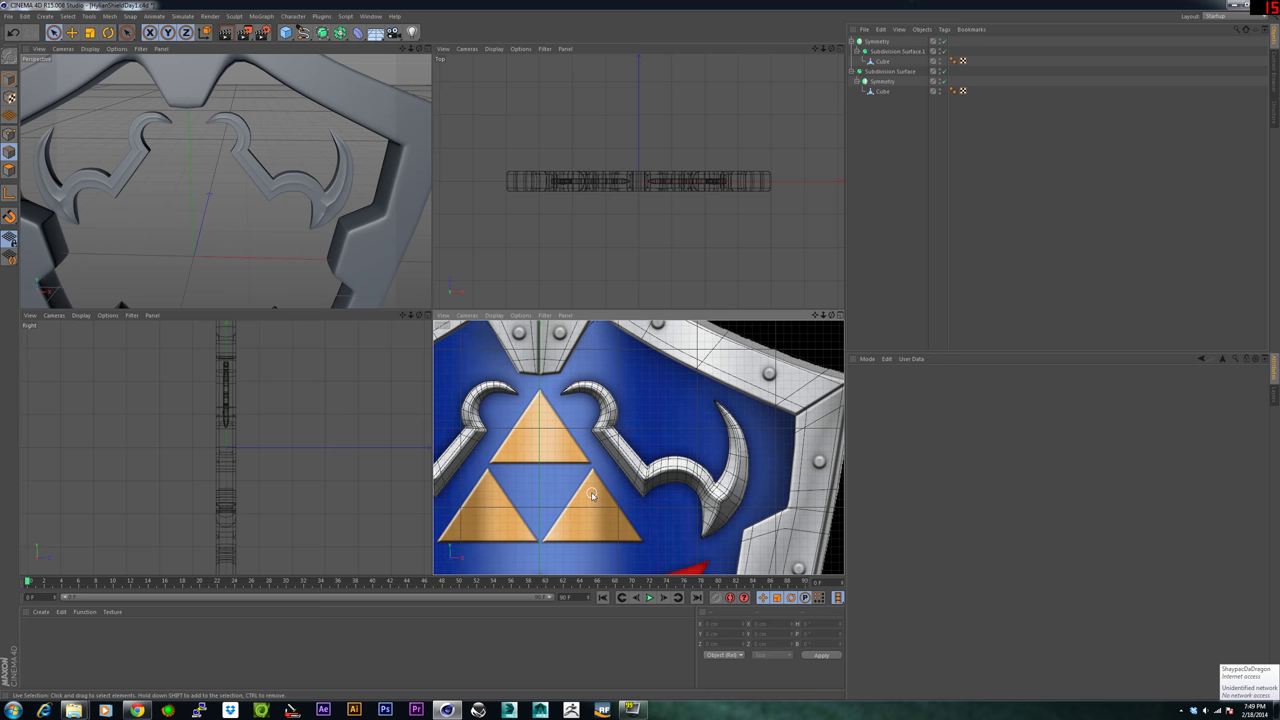
{"action": "scroll", "coordinate": [590, 495], "scroll_direction": "down", "scroll_amount": 3}
{"action": "mouse_move", "coordinate": [590, 495]}
{"action": "middle_mouse_down", "text": "alt"}
{"action": "mouse_move", "coordinate": [594, 462]}
{"action": "mouse_move", "coordinate": [595, 478]}
{"action": "middle_mouse_up", "text": "alt"}
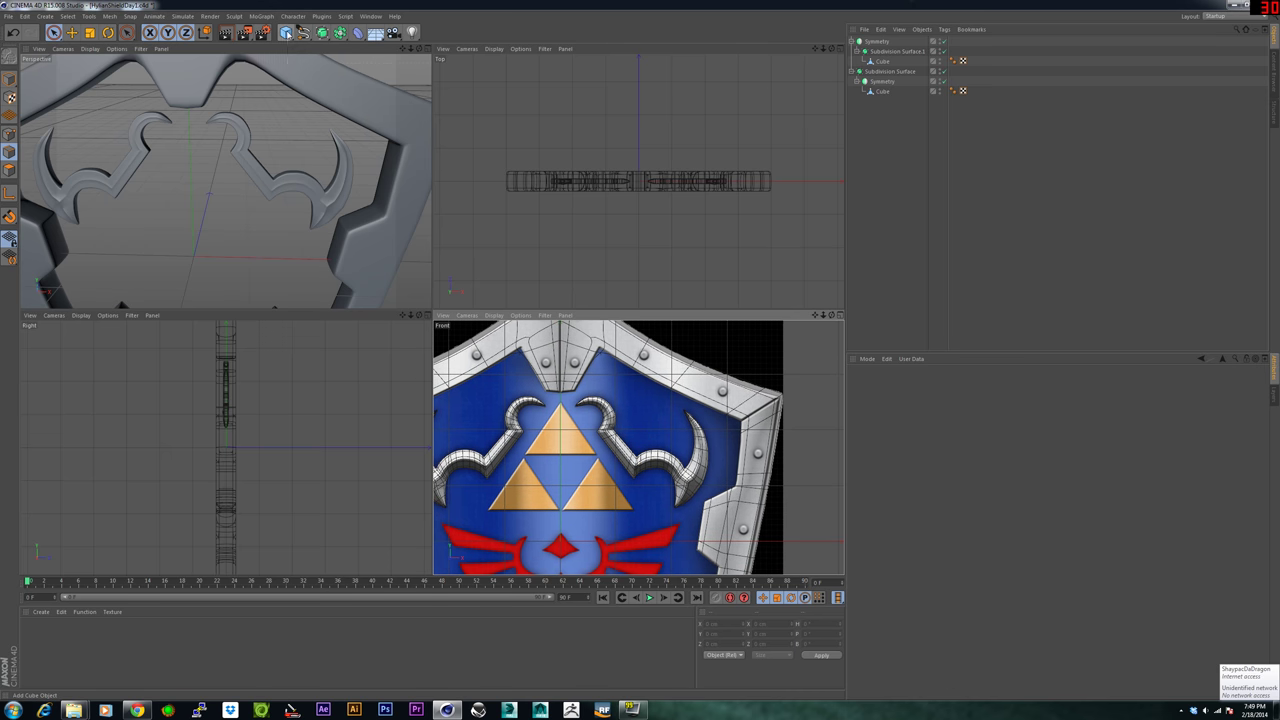
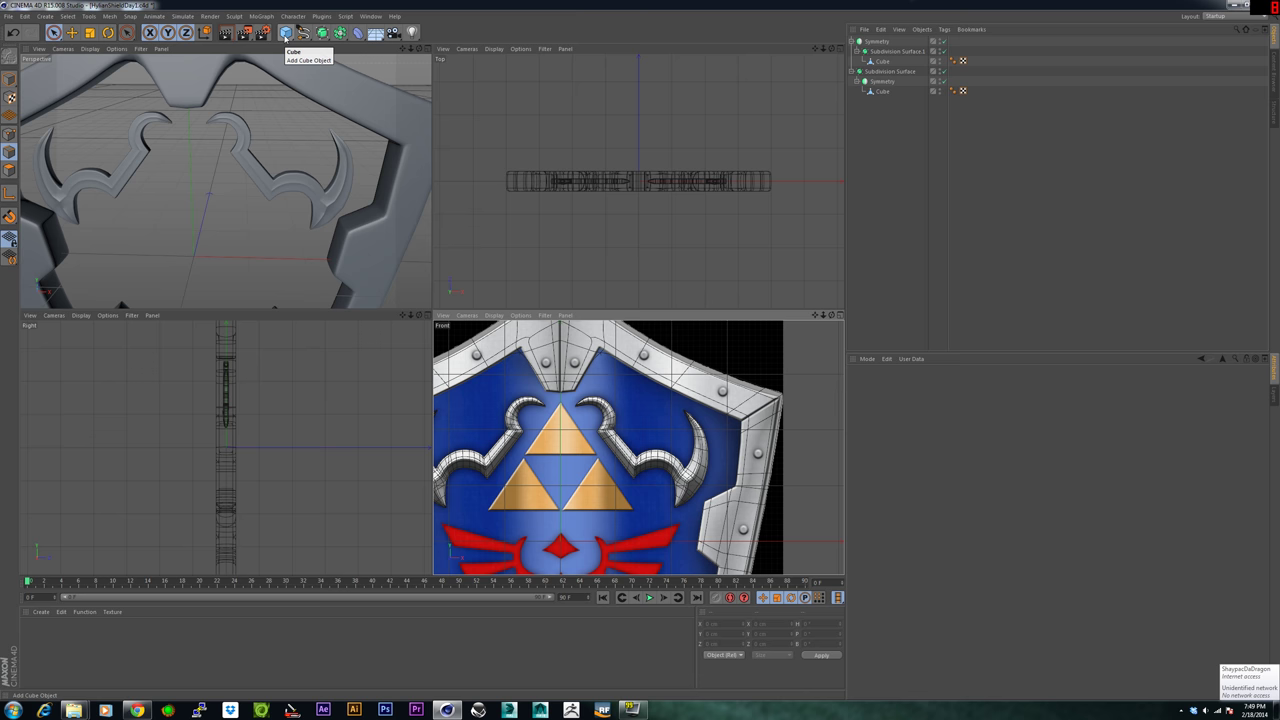
Add a Polygon primitive for the Triforce and delete the unneeded trial cube.
{"action": "left_click", "coordinate": [285, 33]}
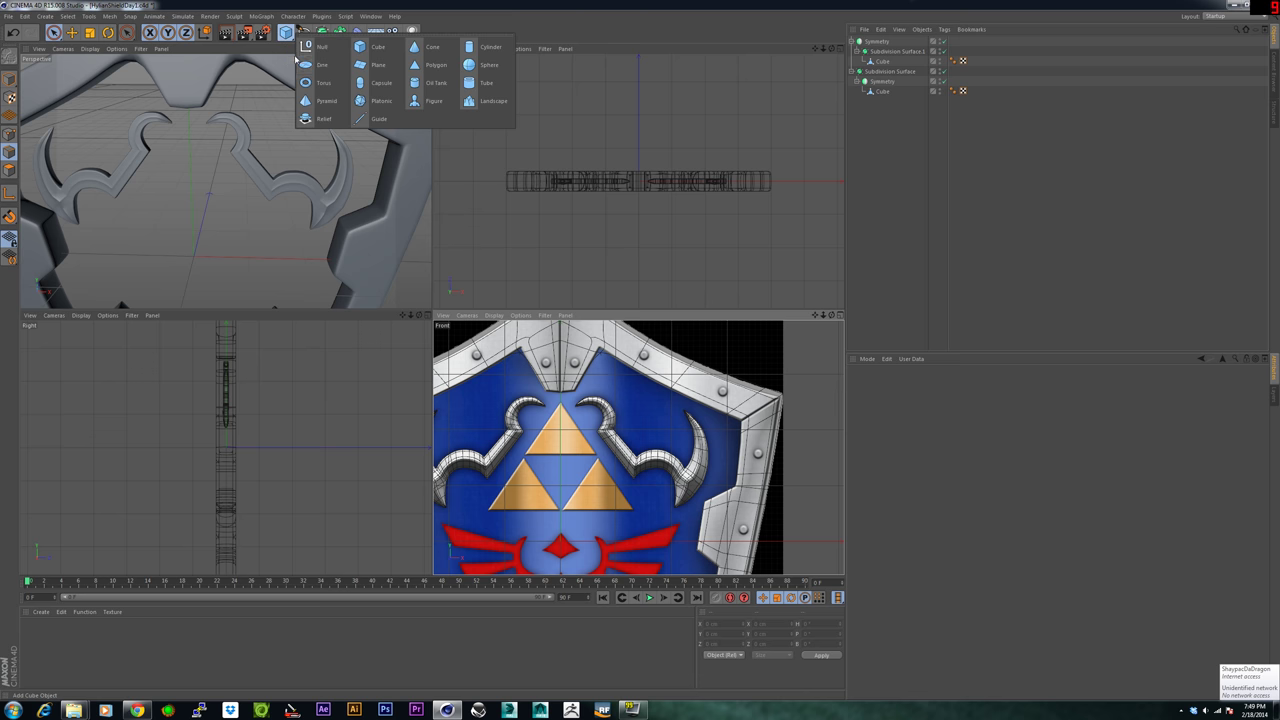
{"action": "left_click", "coordinate": [367, 49]}
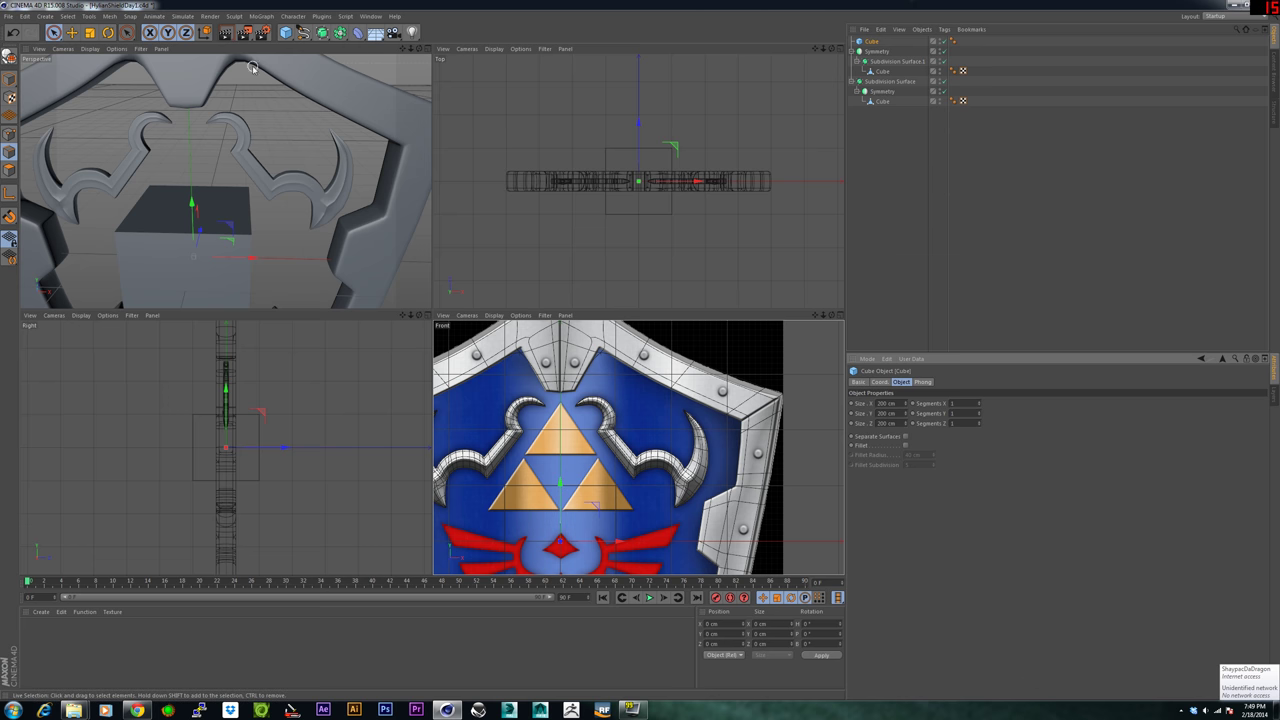
{"action": "left_click", "coordinate": [290, 31]}
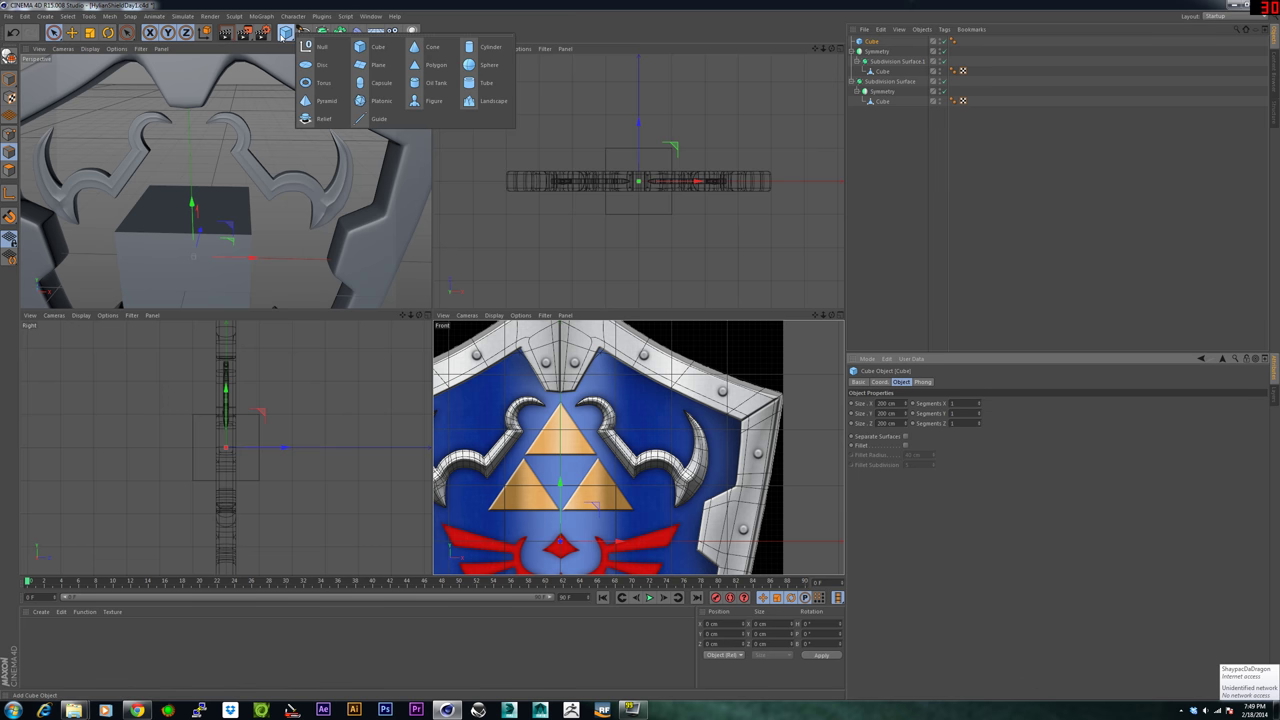
{"action": "left_click", "coordinate": [282, 38]}
{"action": "left_click", "coordinate": [285, 33]}
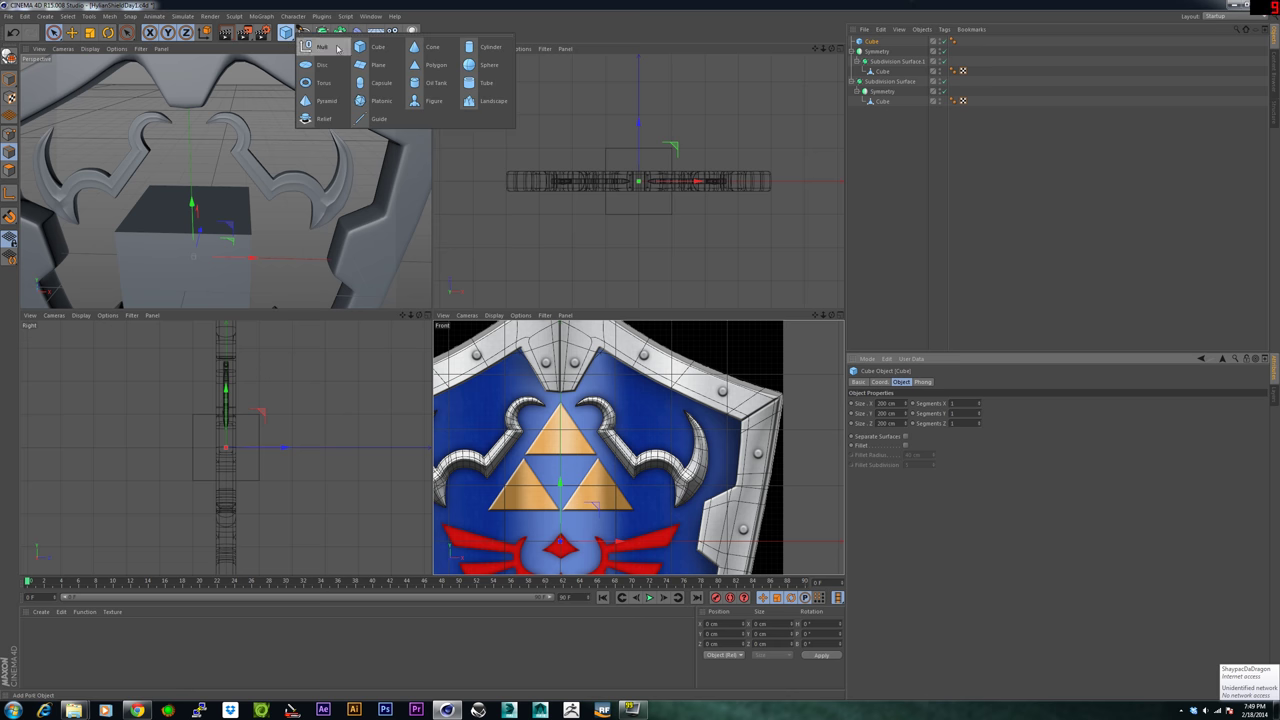
{"action": "left_click", "coordinate": [430, 66]}
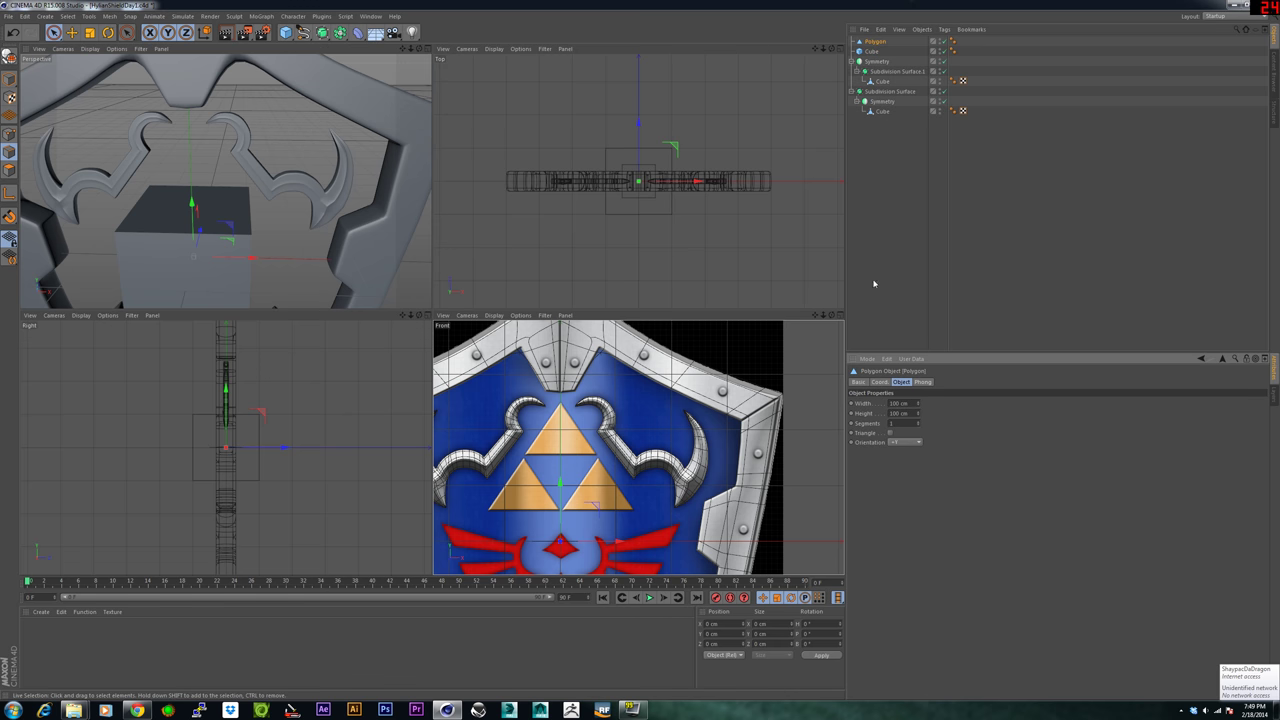
{"action": "key", "text": "Delete"}
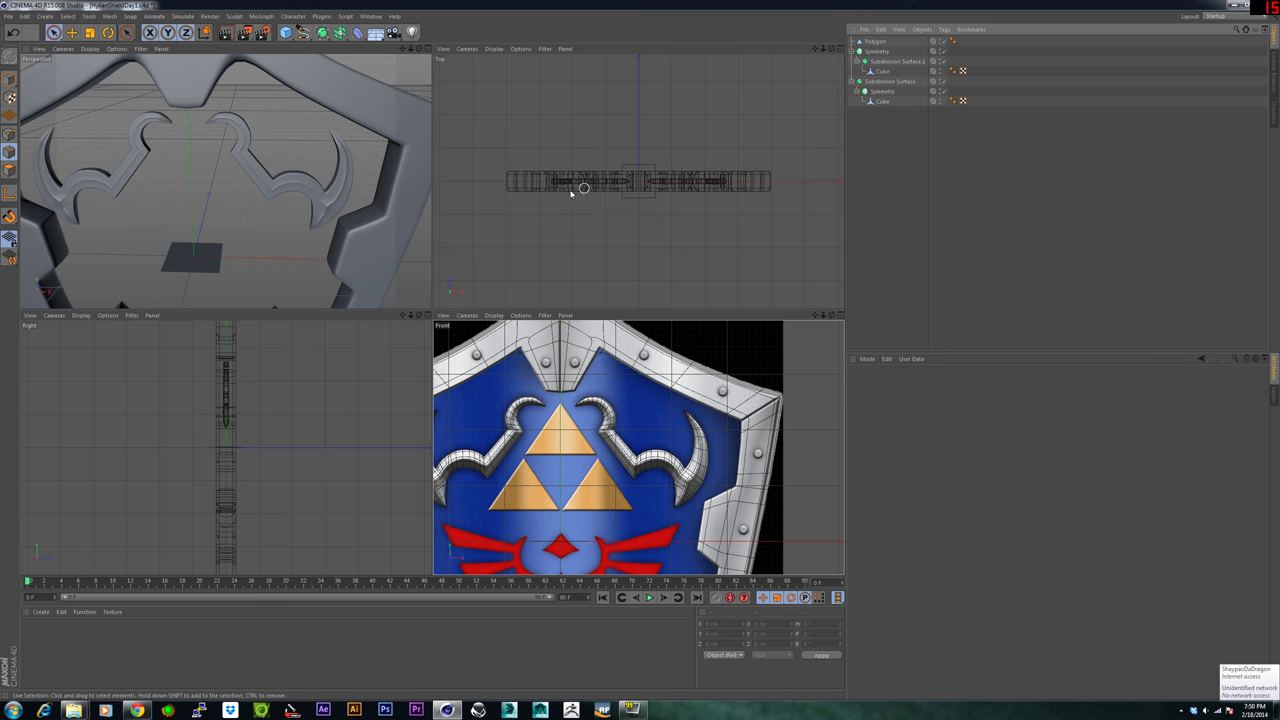
Turn the new polygon into a triangle with its Triangle option.
{"action": "left_click", "coordinate": [876, 41]}
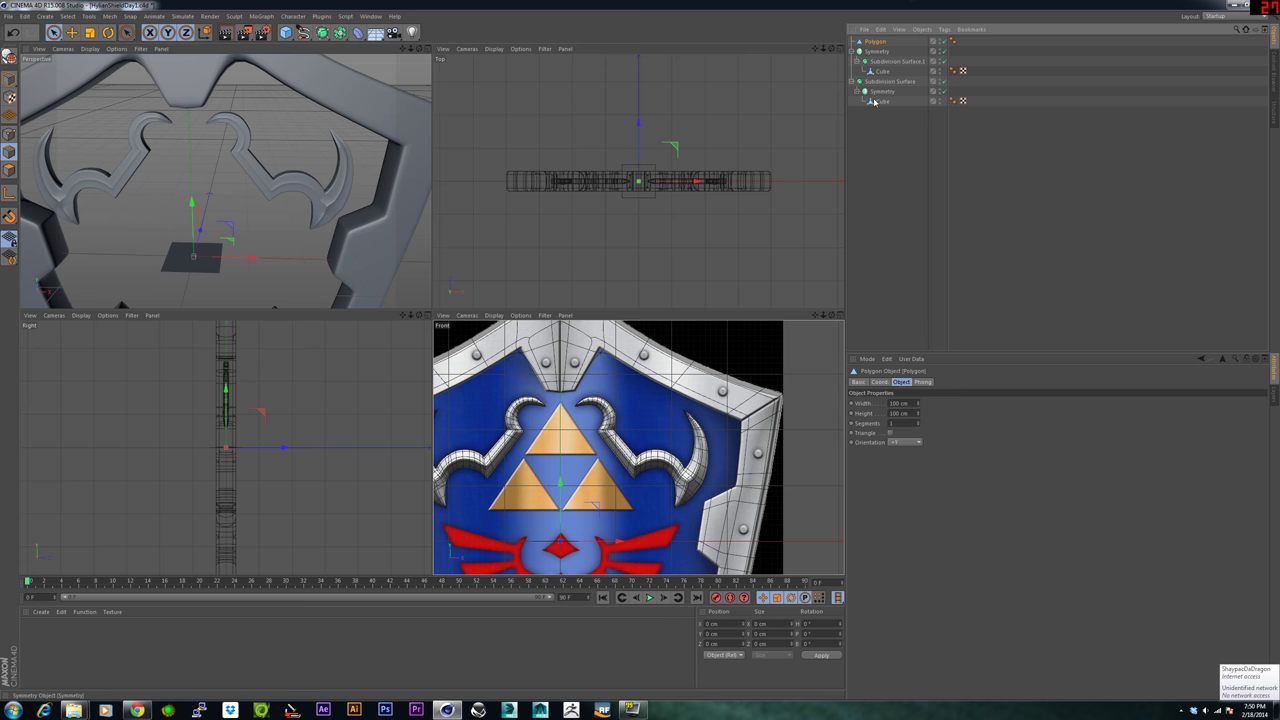
{"action": "left_click", "coordinate": [890, 432]}
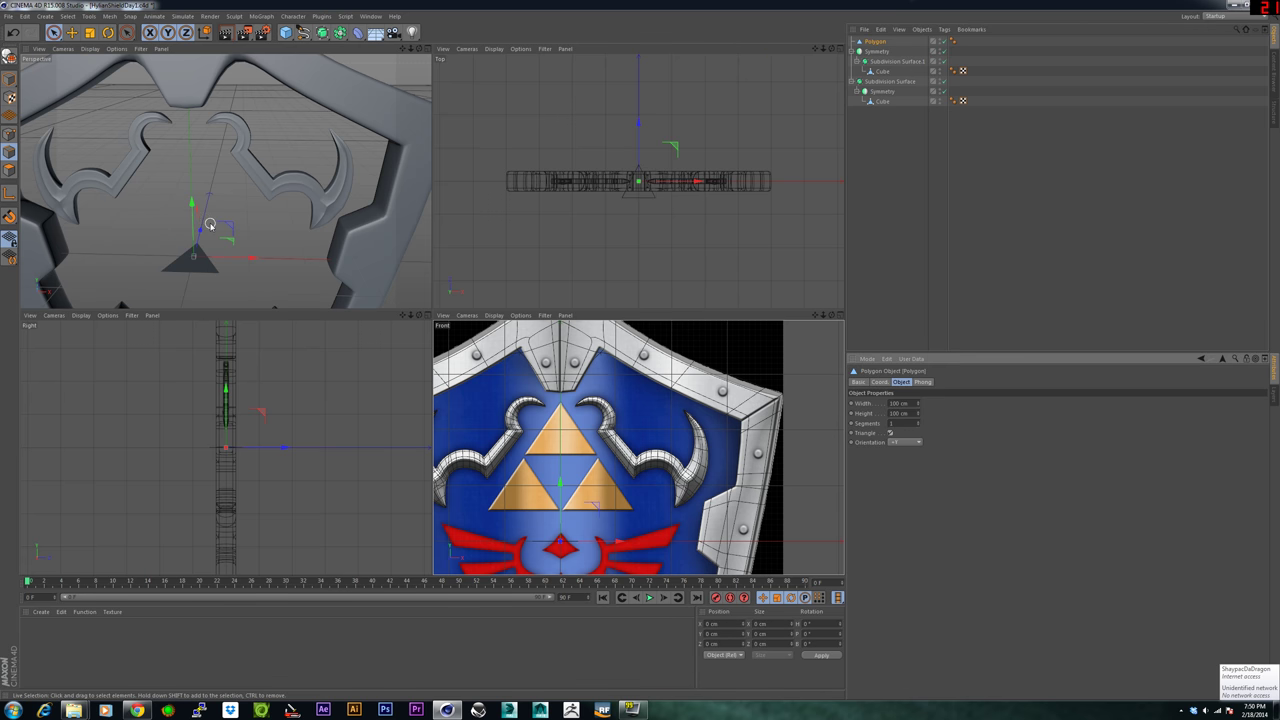
{"action": "left_click_drag", "start_coordinate": [210, 224], "coordinate": [216, 232], "text": "alt"}
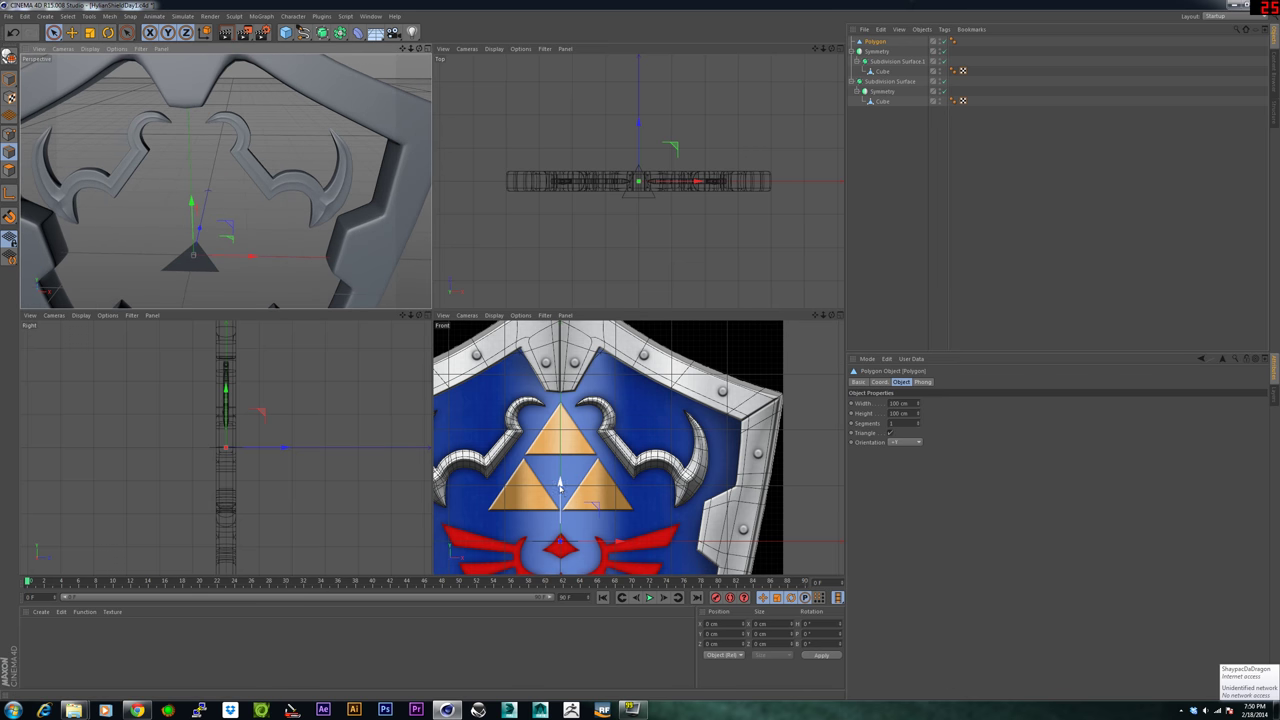
Raise the triangle to the reference's uppermost Triforce piece and rotate it upright to face the front.
{"action": "left_click_drag", "start_coordinate": [560, 485], "coordinate": [560, 383]}
{"action": "key", "text": "r"}
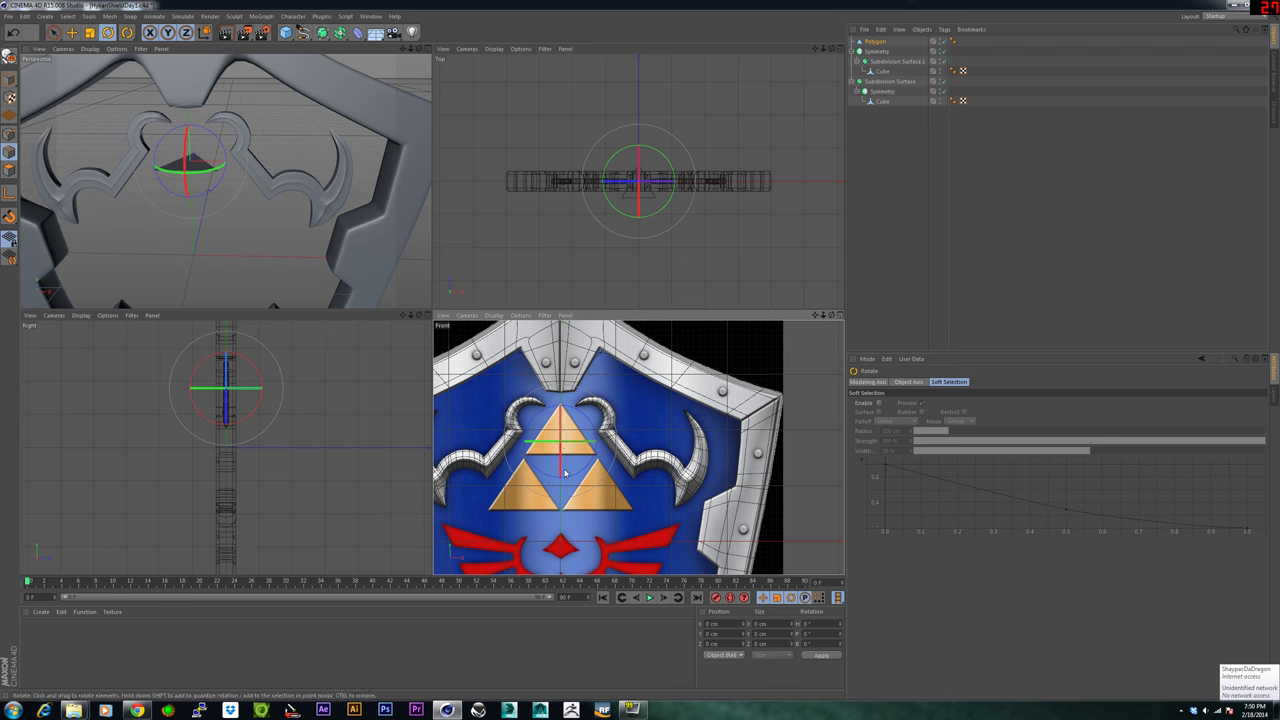
{"action": "left_click_drag", "start_coordinate": [560, 452], "coordinate": [562, 566]}
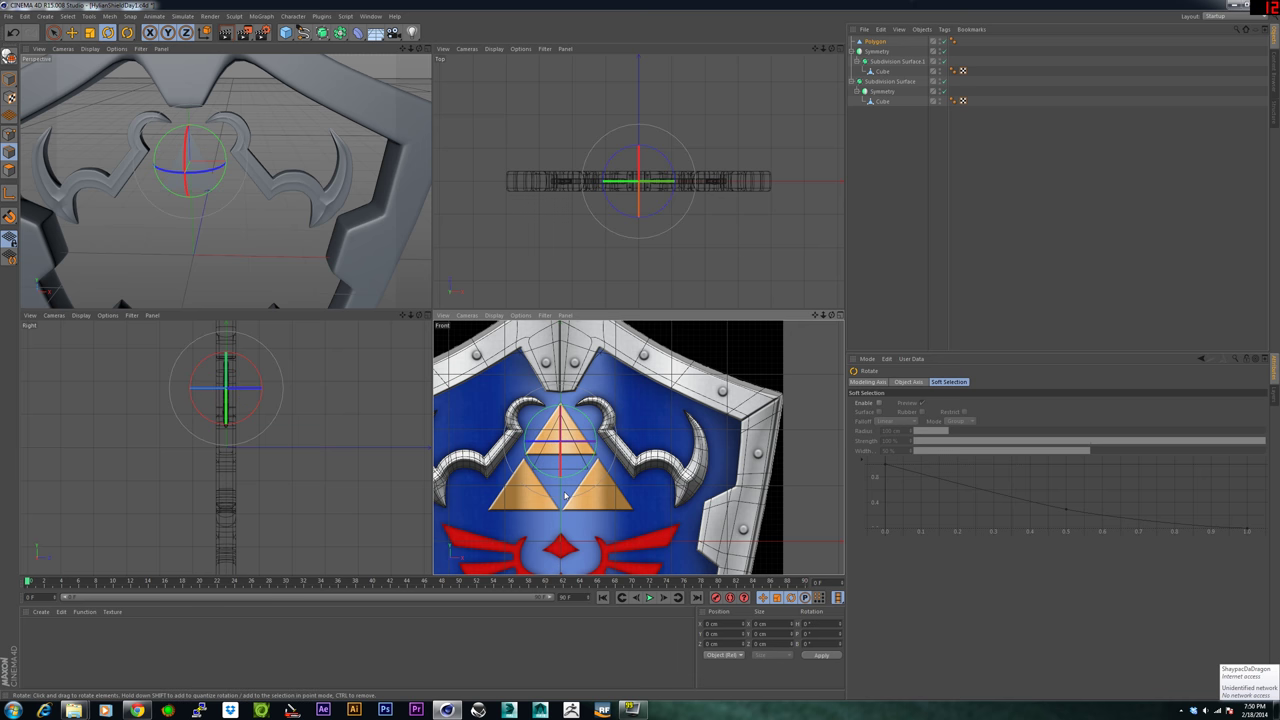
{"action": "key", "text": "e"}
{"action": "left_click_drag", "start_coordinate": [560, 385], "coordinate": [560, 374]}
Make the triangle primitive editable so its points can be adjusted.
{"action": "left_click", "coordinate": [878, 42]}
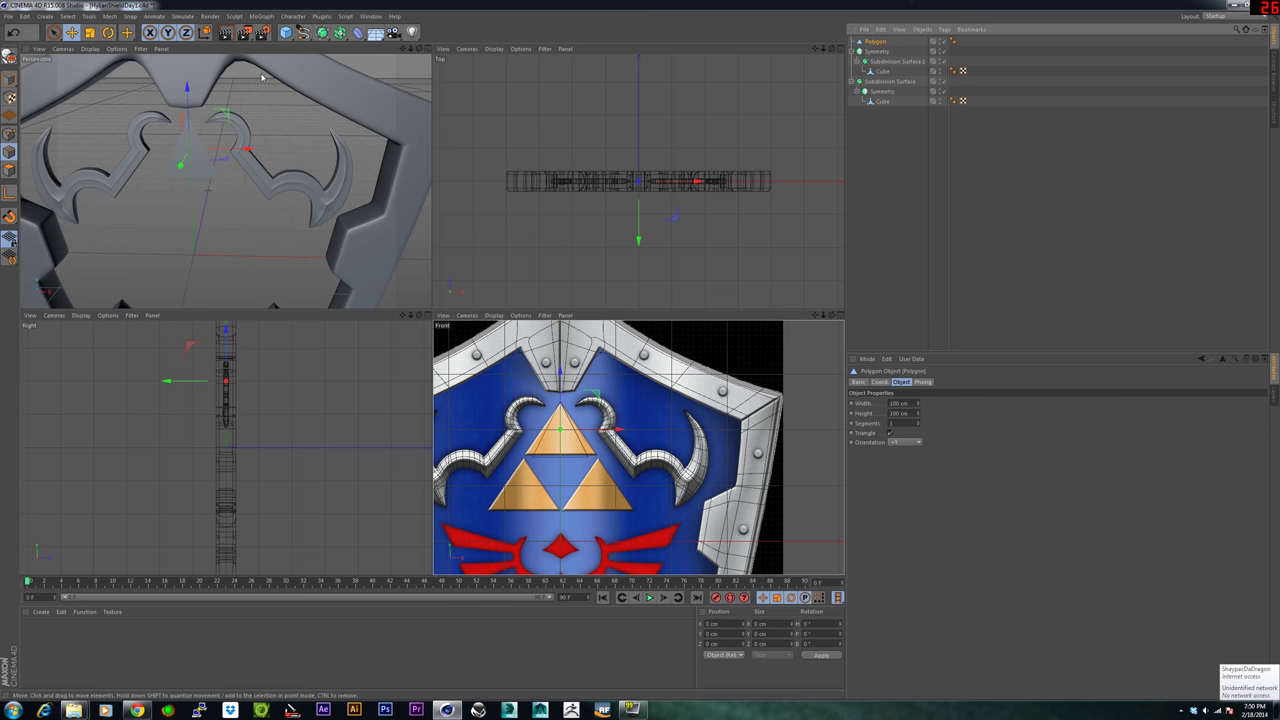
{"action": "left_click", "coordinate": [54, 33]}
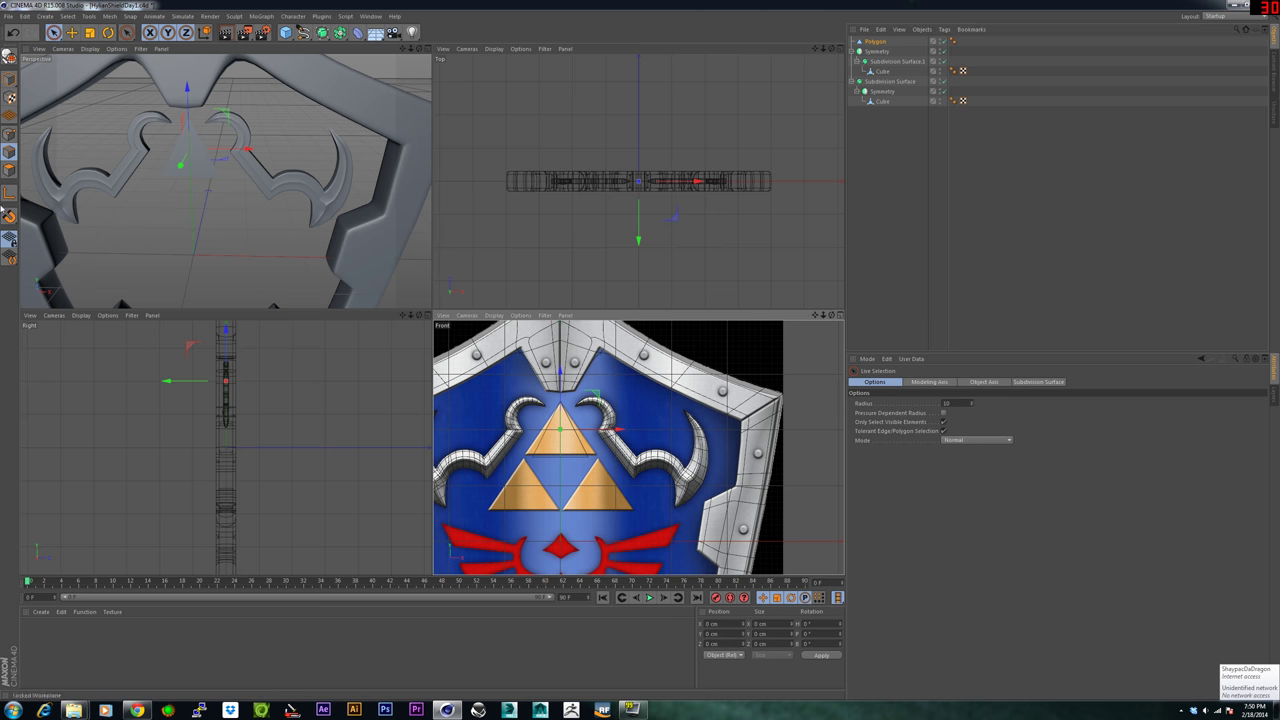
{"action": "key", "text": "c"}
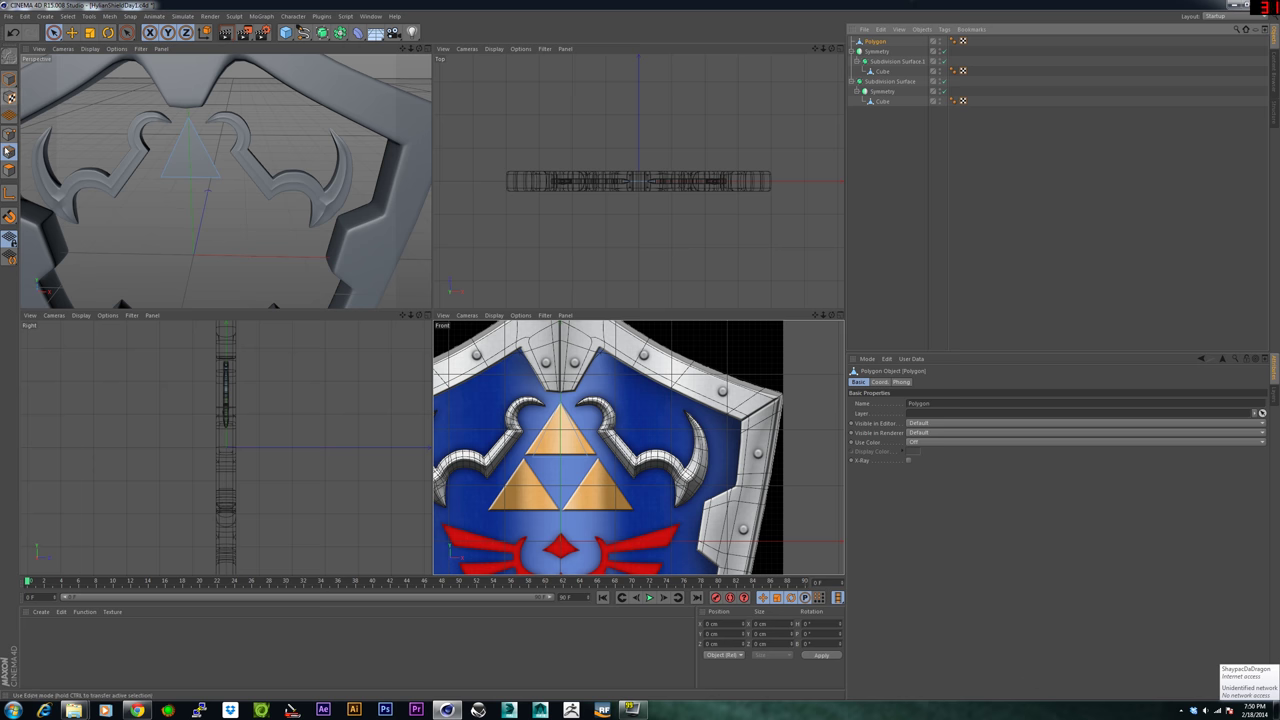
Move the triangle's two base points outward and up to match the uppermost Triforce triangle's corners in the reference.
{"action": "scroll", "coordinate": [616, 472], "scroll_direction": "up", "scroll_amount": 5}
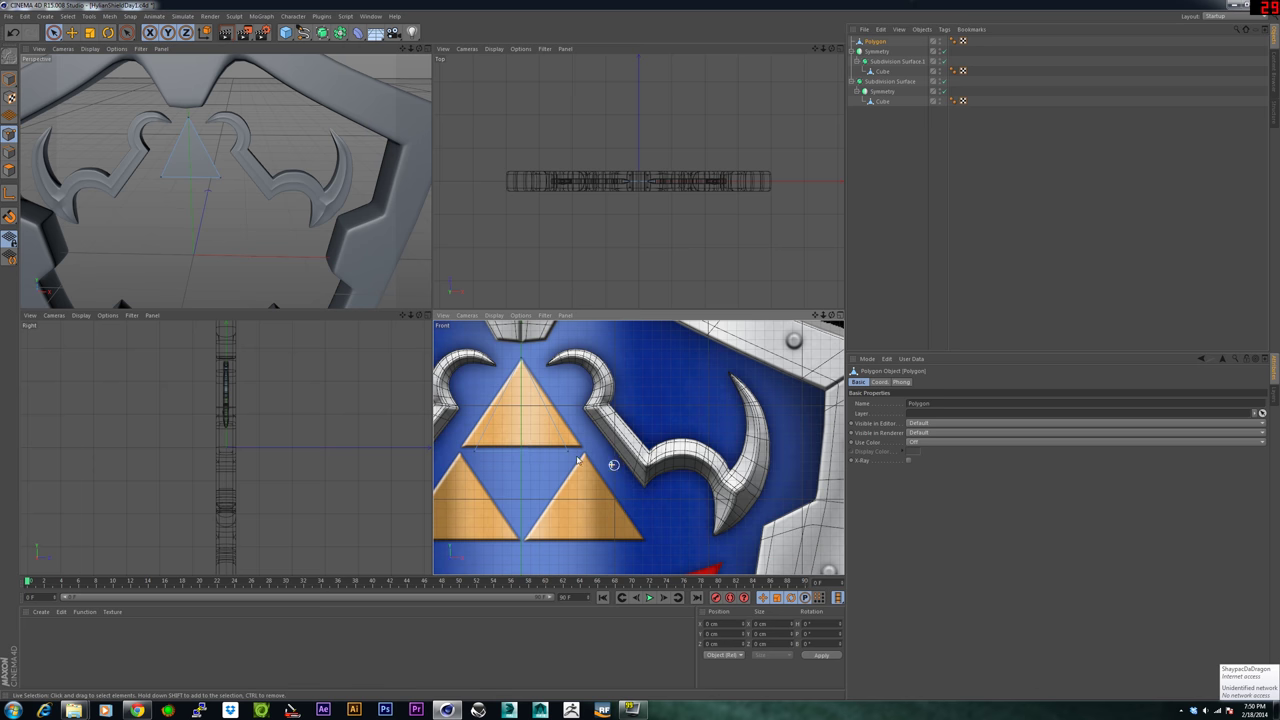
{"action": "middle_click_drag", "start_coordinate": [562, 469], "coordinate": [594, 483], "text": "alt"}
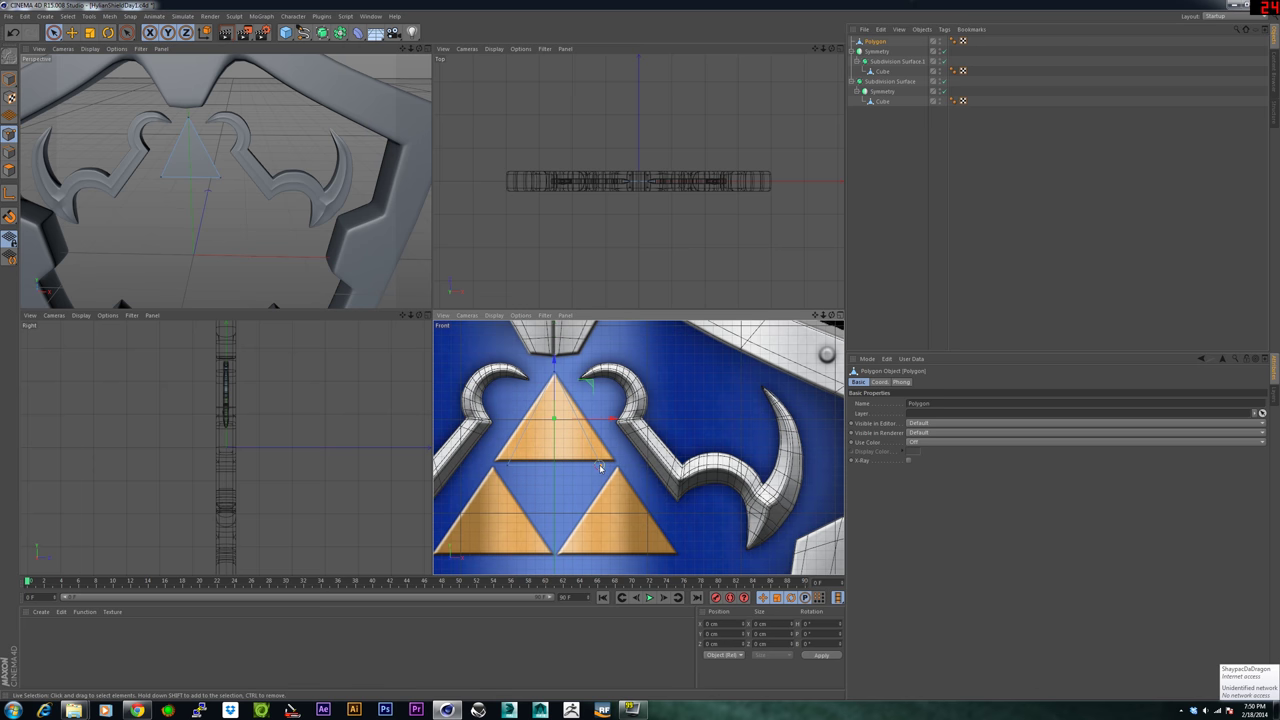
{"action": "left_click", "coordinate": [602, 465]}
{"action": "mouse_move", "coordinate": [637, 465]}
{"action": "left_mouse_down"}
{"action": "mouse_move", "coordinate": [664, 465]}
{"action": "mouse_move", "coordinate": [648, 464]}
{"action": "left_mouse_up"}
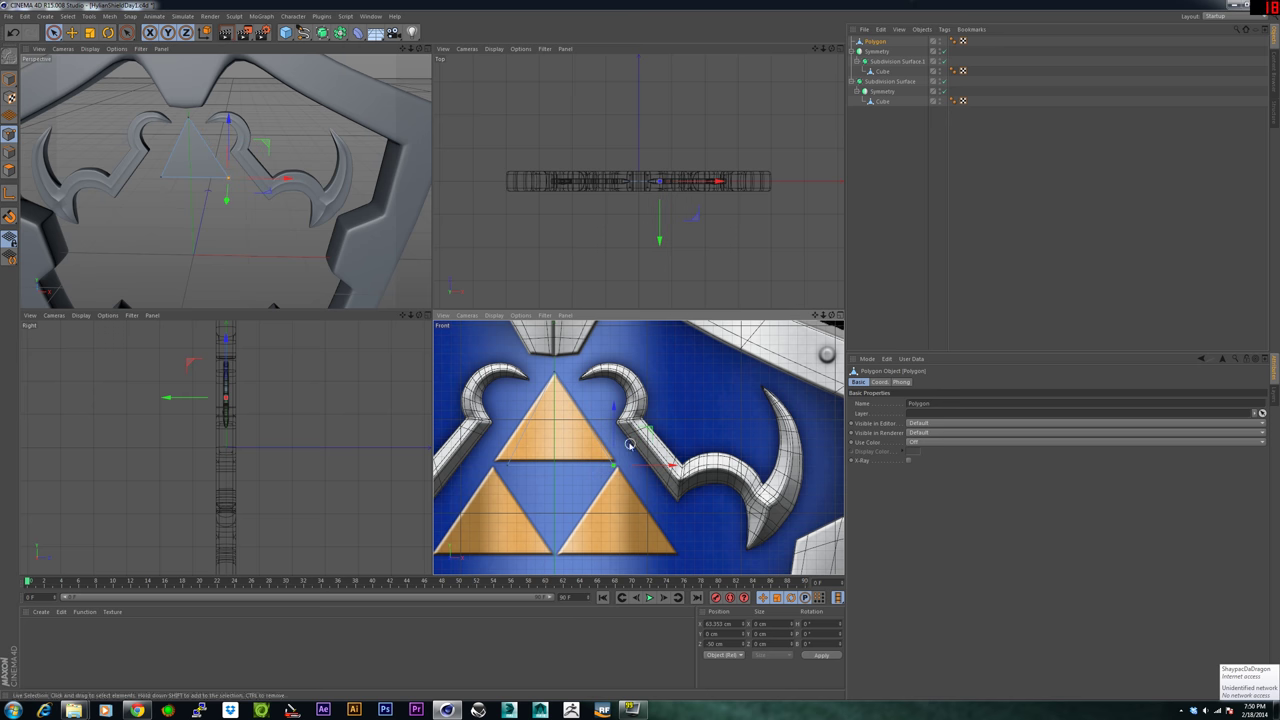
{"action": "left_click_drag", "start_coordinate": [612, 422], "coordinate": [610, 416]}
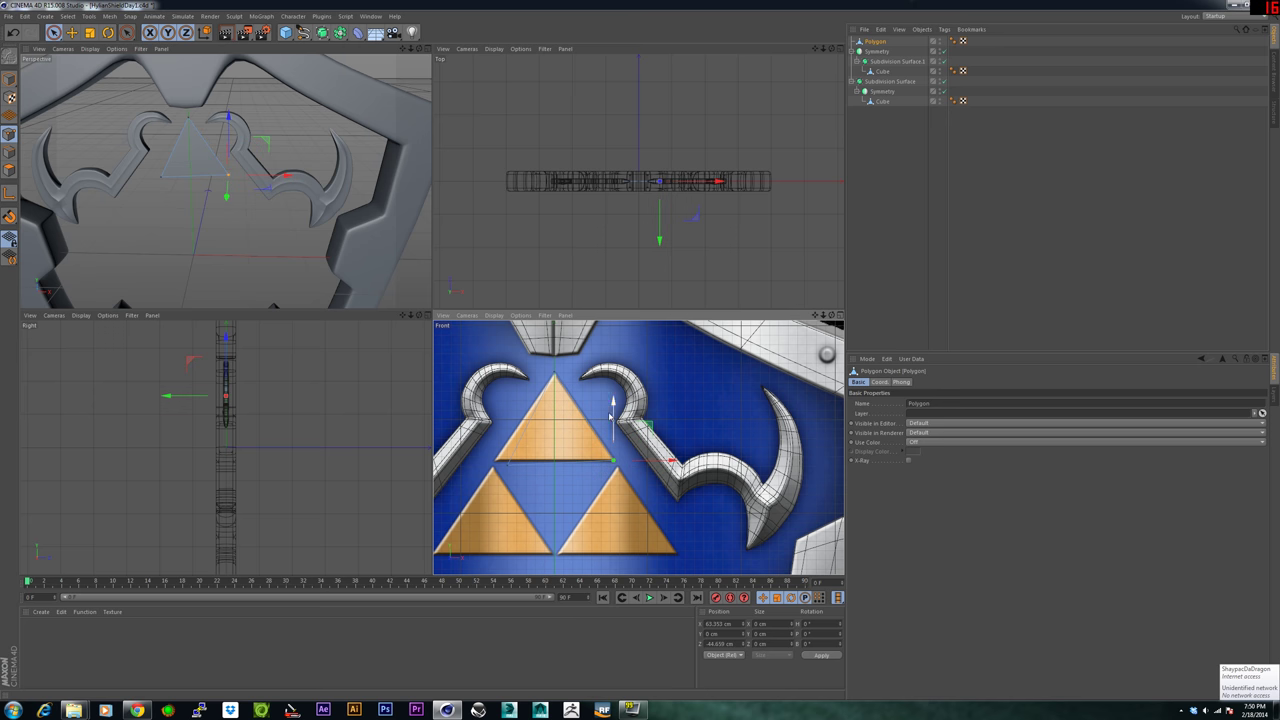
{"action": "left_click", "coordinate": [508, 462]}
{"action": "left_click_drag", "start_coordinate": [509, 422], "coordinate": [509, 418]}
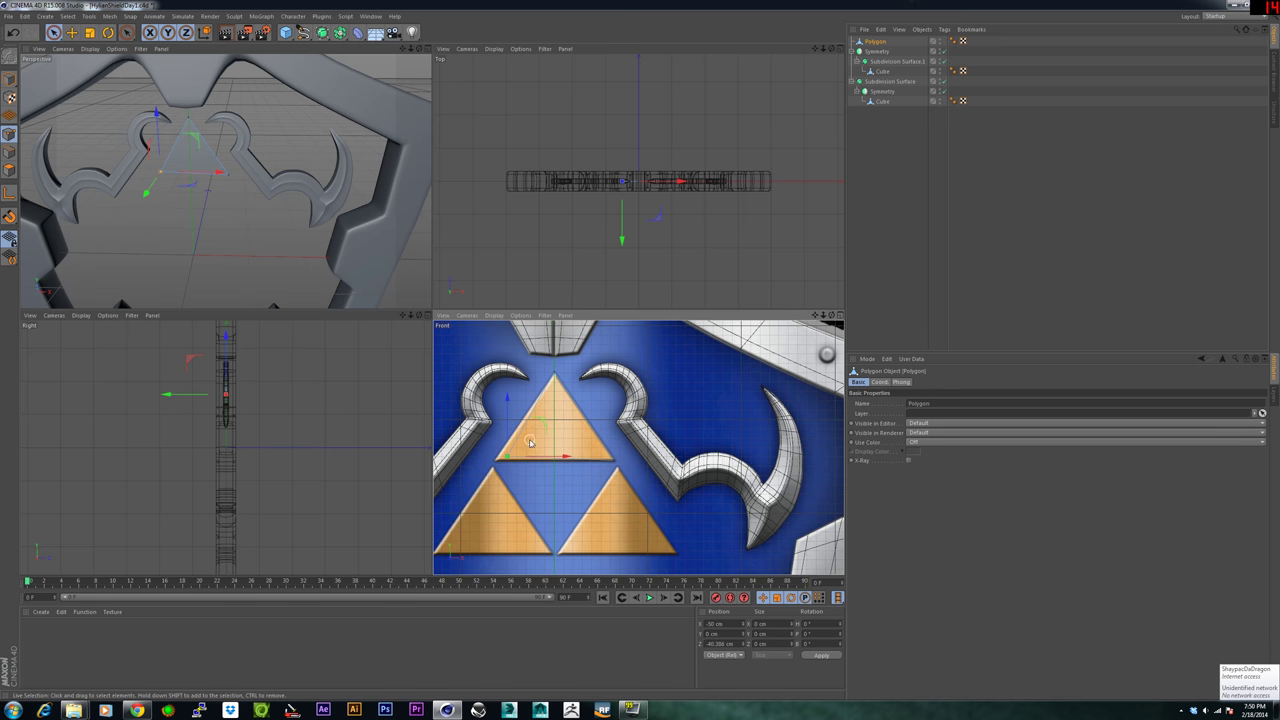
{"action": "left_click_drag", "start_coordinate": [559, 457], "coordinate": [548, 457]}
{"action": "left_click_drag", "start_coordinate": [498, 403], "coordinate": [498, 406]}
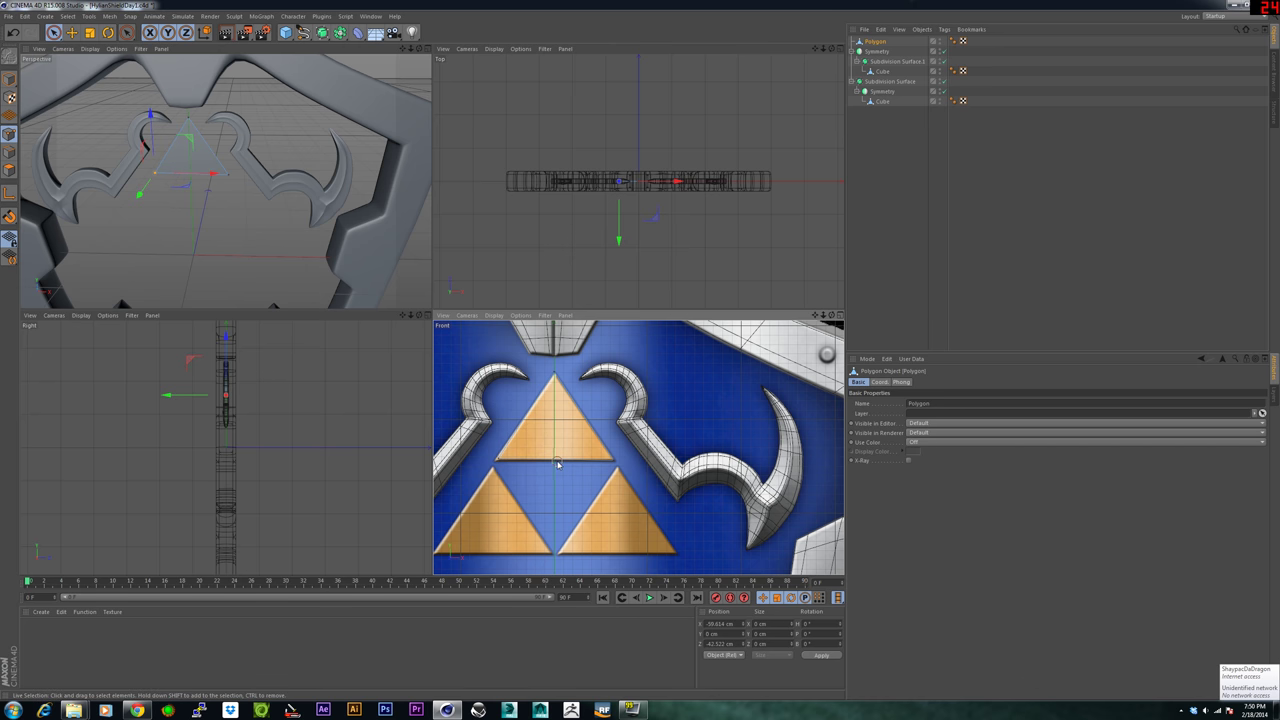
Nudge the triangle's base points to line up with the base corners of the uppermost Triforce triangle in the reference.
{"action": "left_click_drag", "start_coordinate": [559, 457], "coordinate": [557, 458]}
{"action": "left_click_drag", "start_coordinate": [497, 407], "coordinate": [496, 409]}
Try to thicken the flat triangle by raising its Y scale to 1.2, and undo the change.
{"action": "left_click", "coordinate": [860, 43]}
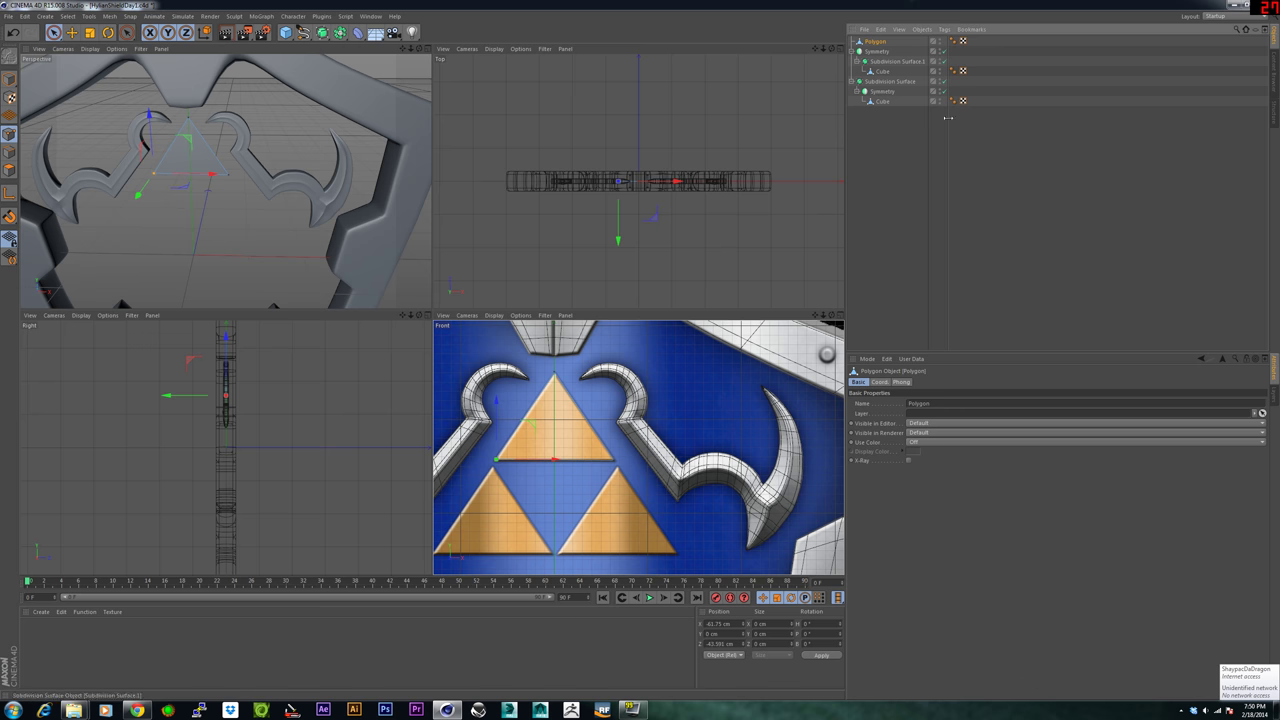
{"action": "left_click", "coordinate": [882, 382]}
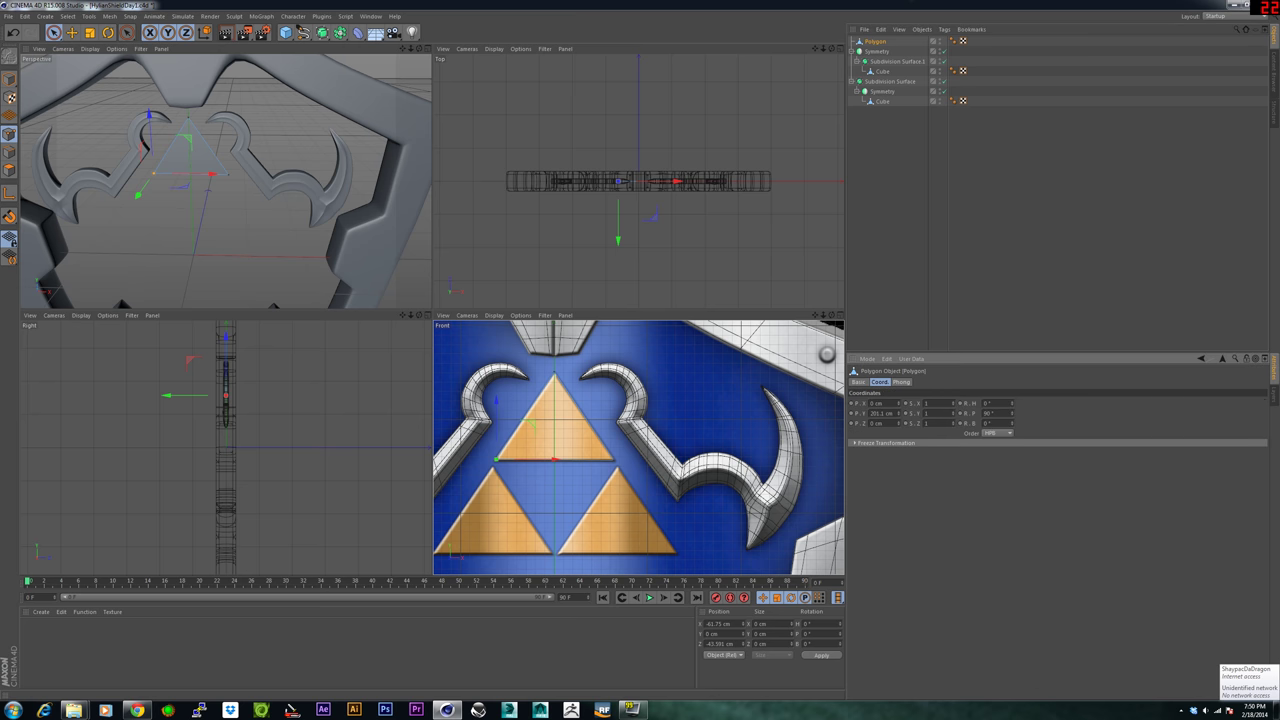
{"action": "left_click_drag", "start_coordinate": [226, 182], "coordinate": [380, 211], "text": "alt"}
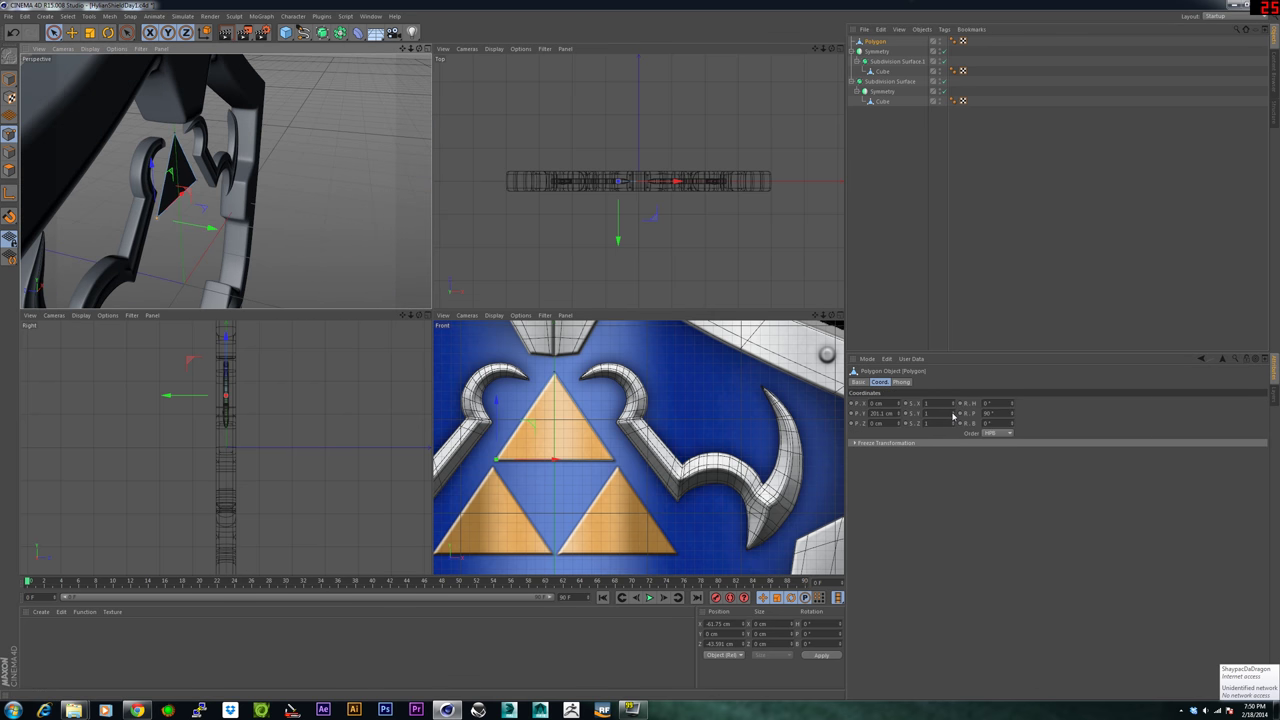
{"action": "left_click_drag", "start_coordinate": [953, 414], "coordinate": [953, 408]}
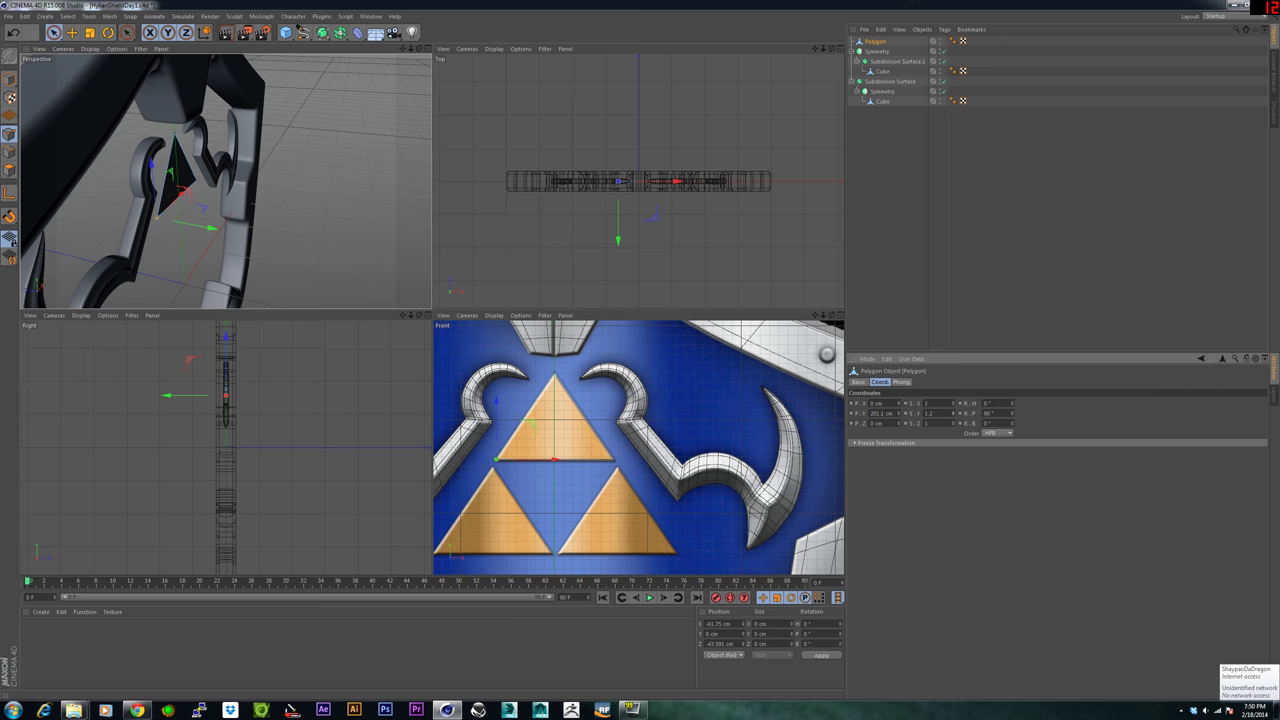
{"action": "key", "text": "ctrl+z"}
Try to thicken the triangle by nesting it in an Extrude object with increased Z movement, and delete that object.
{"action": "left_click_drag", "start_coordinate": [322, 33], "coordinate": [425, 50]}
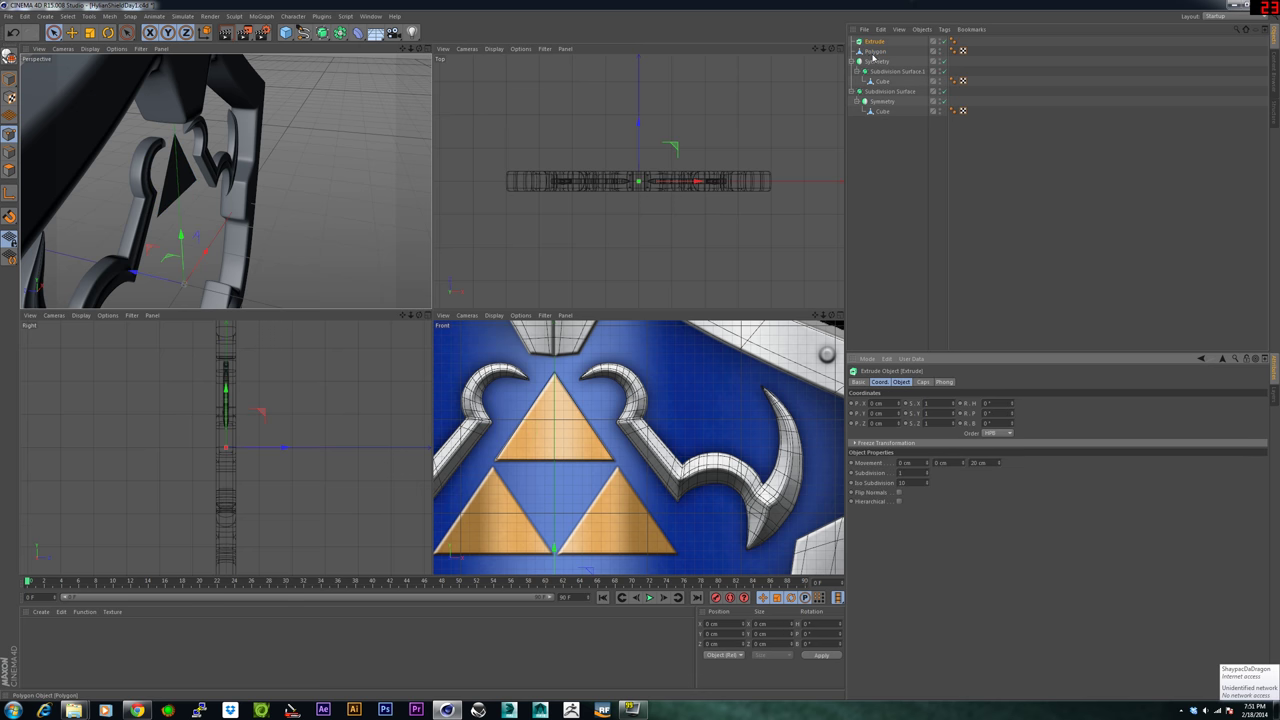
{"action": "left_click_drag", "start_coordinate": [874, 53], "coordinate": [876, 42]}
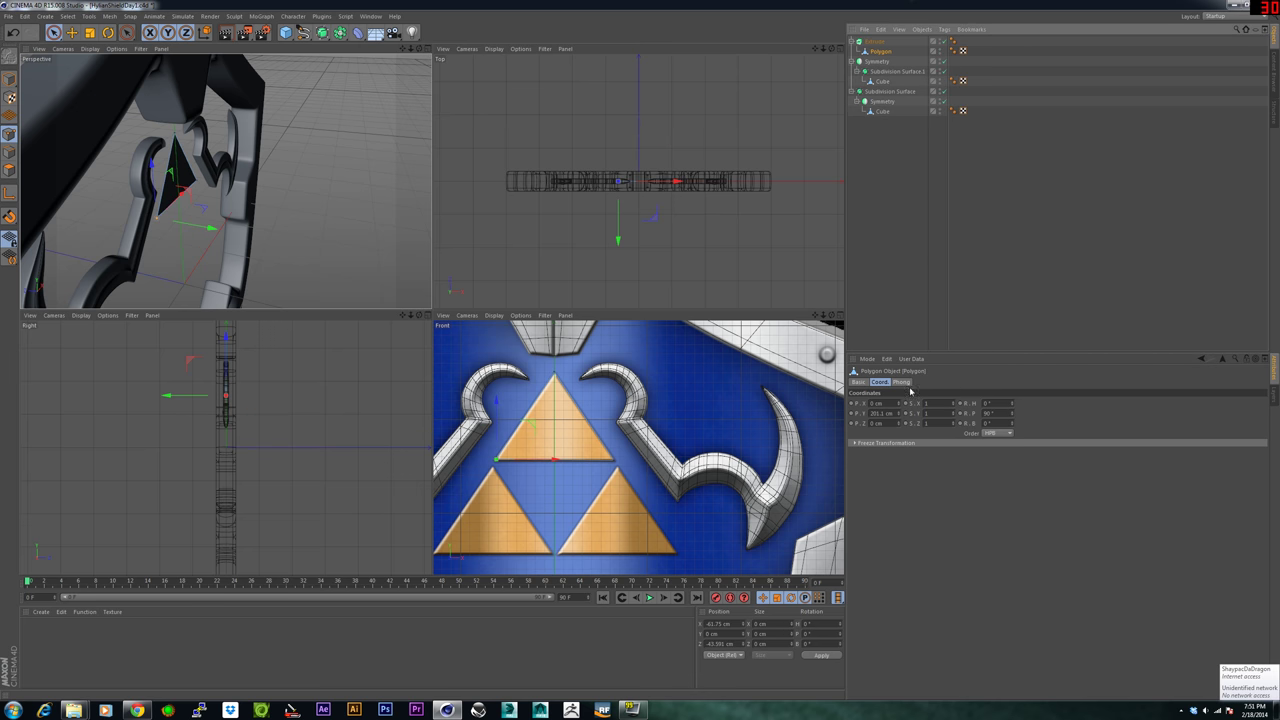
{"action": "left_click", "coordinate": [875, 41]}
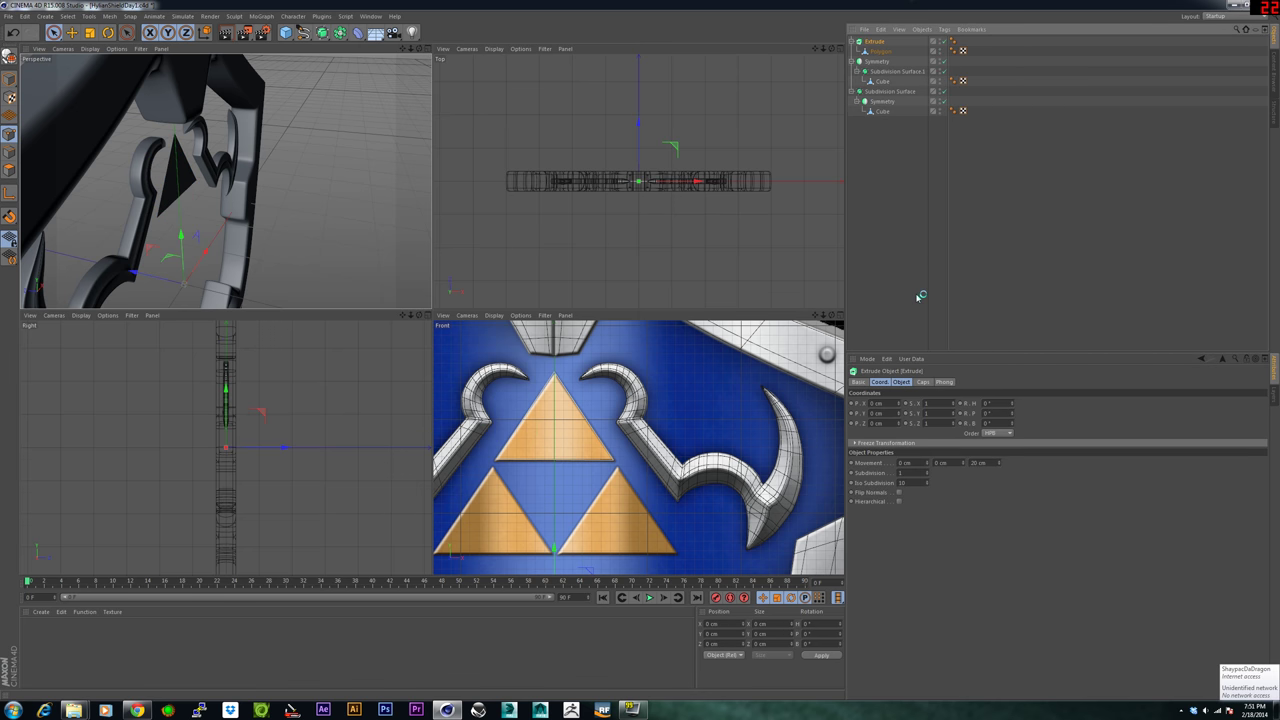
{"action": "left_click", "coordinate": [905, 383]}
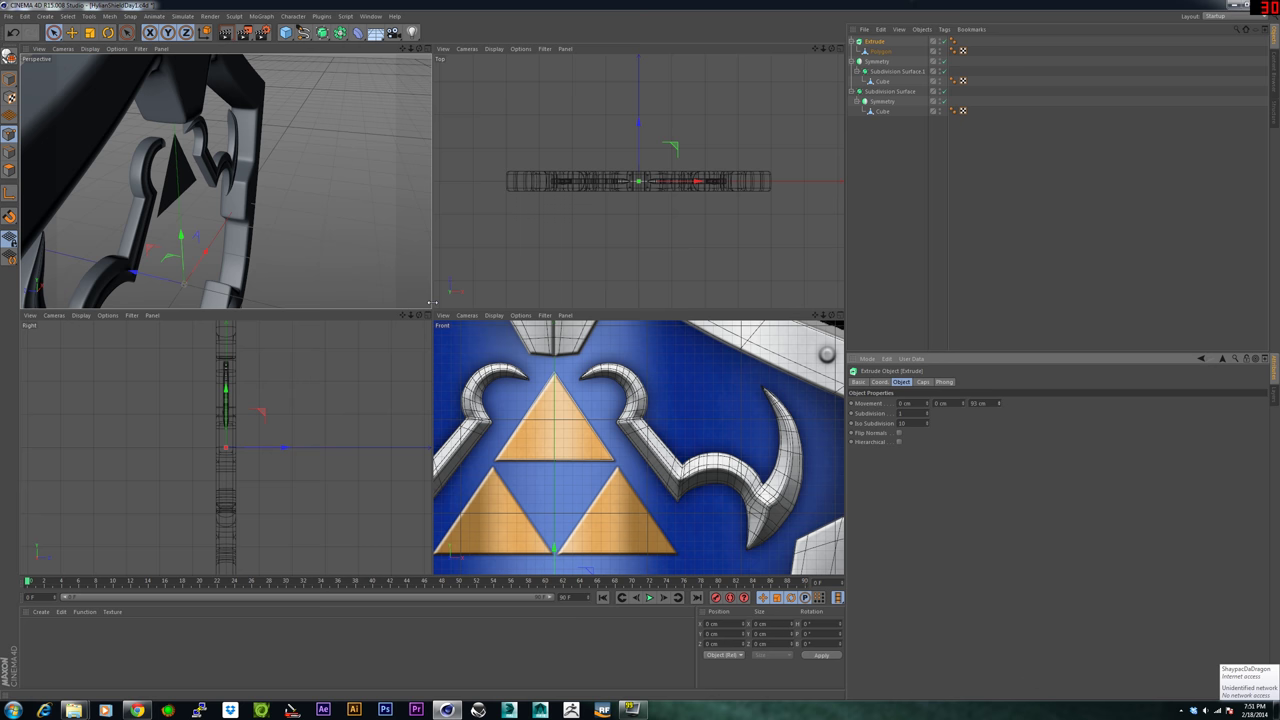
{"action": "left_click", "coordinate": [876, 51]}
{"action": "left_click", "coordinate": [877, 43]}
{"action": "key", "text": "Delete"}
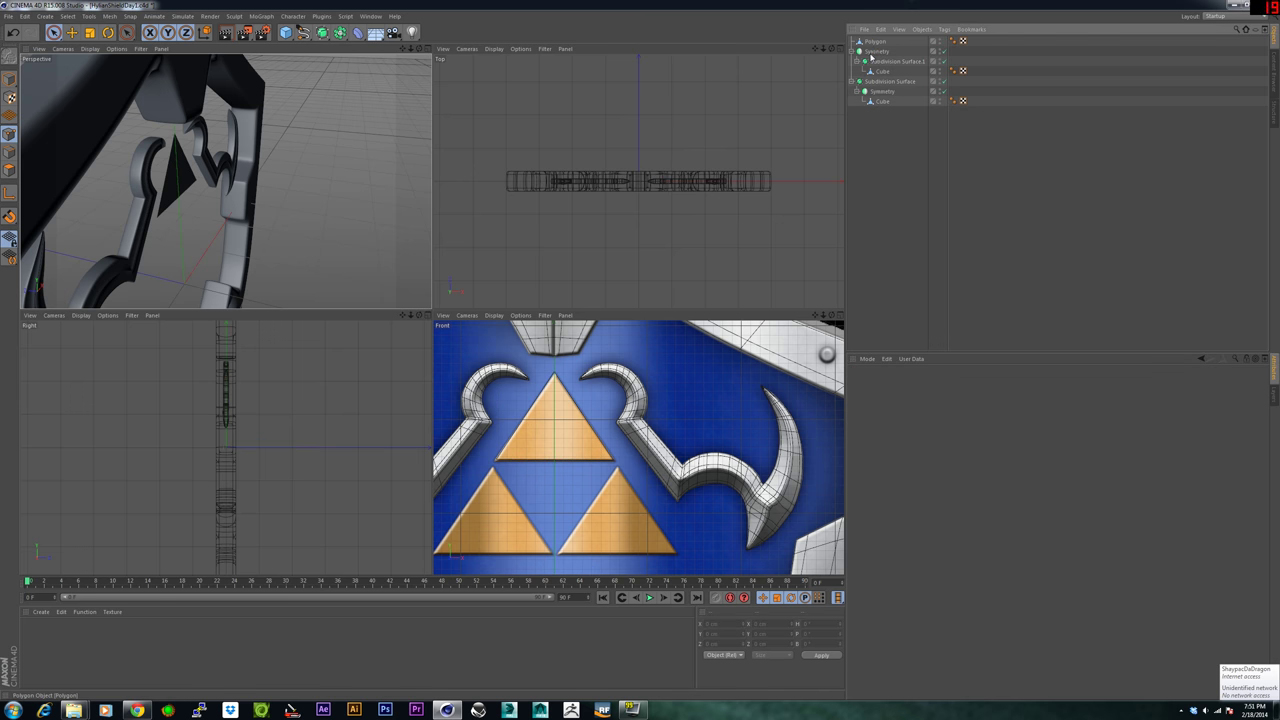
Set the triangle's Z scale to 1.07, trying larger X and Y scales and undoing those two.
{"action": "left_click", "coordinate": [875, 43]}
{"action": "left_click", "coordinate": [889, 383]}
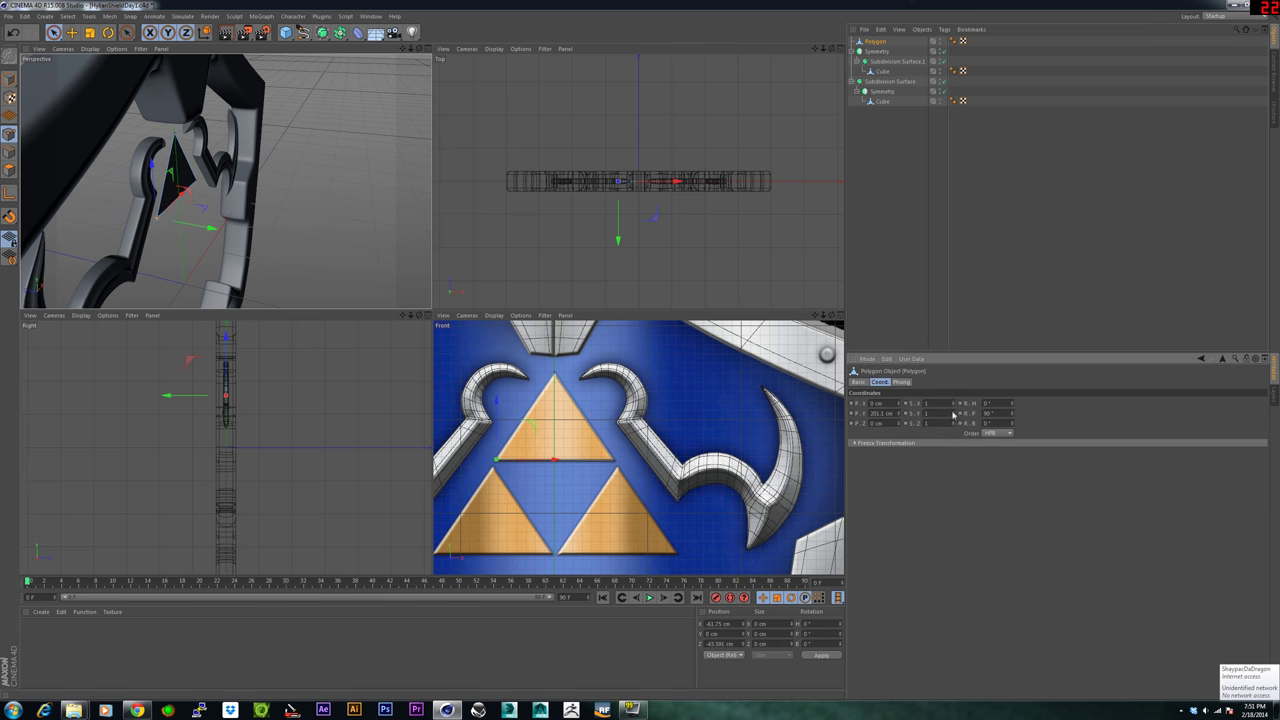
{"action": "left_click_drag", "start_coordinate": [953, 424], "coordinate": [953, 395]}
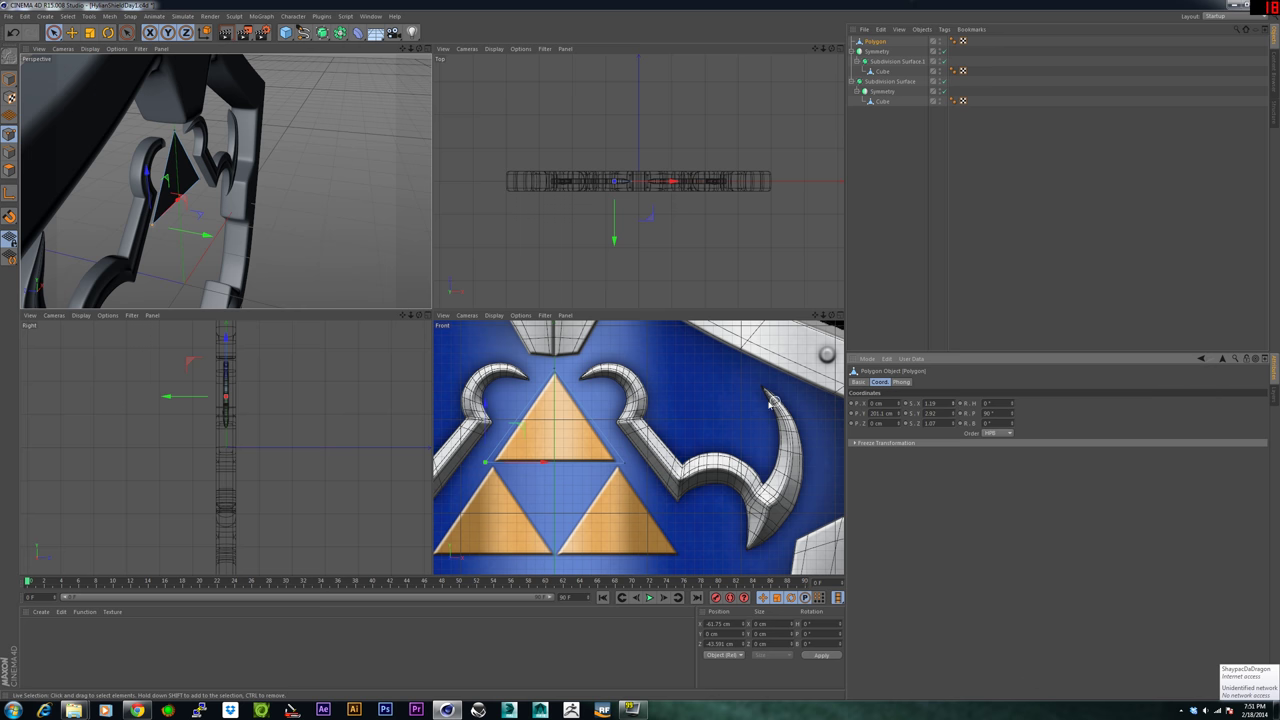
{"action": "key", "text": "ctrl+z"}
{"action": "key", "text": "ctrl+z"}
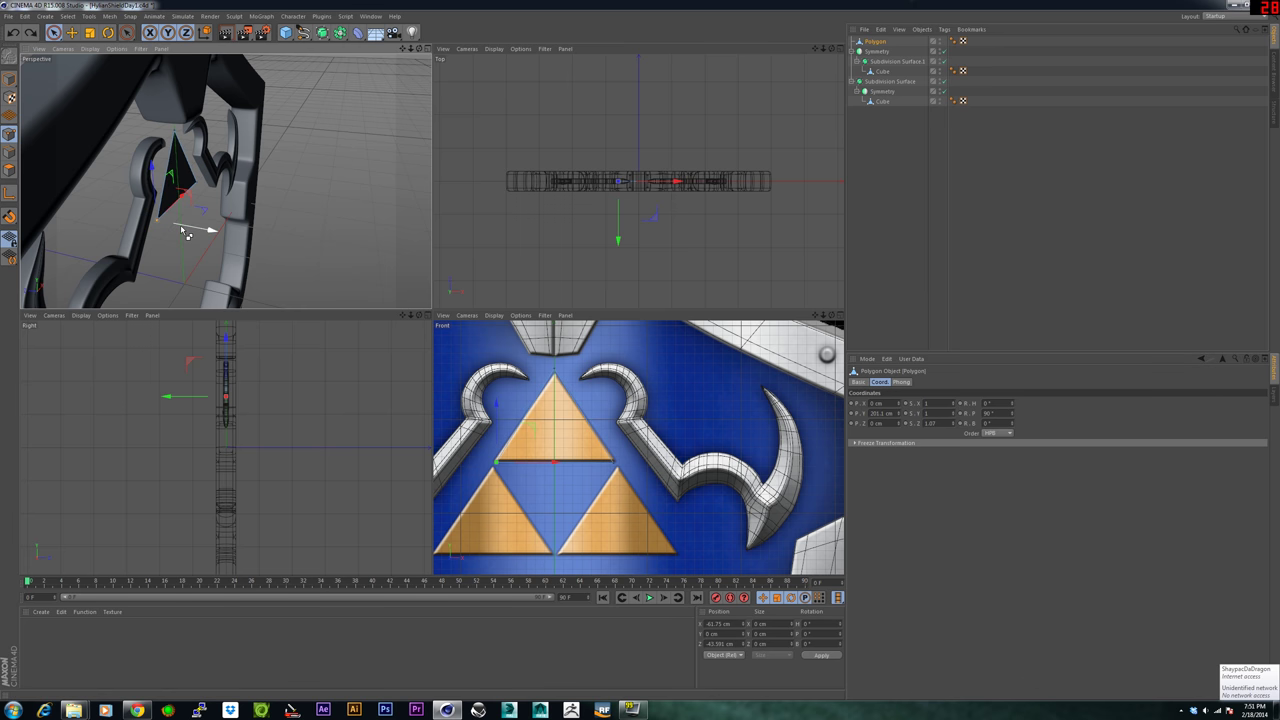
Try raising the triangle's Y scale to 1.76 in Model mode, and undo the change.
{"action": "left_click", "coordinate": [158, 240]}
{"action": "left_click", "coordinate": [9, 80]}
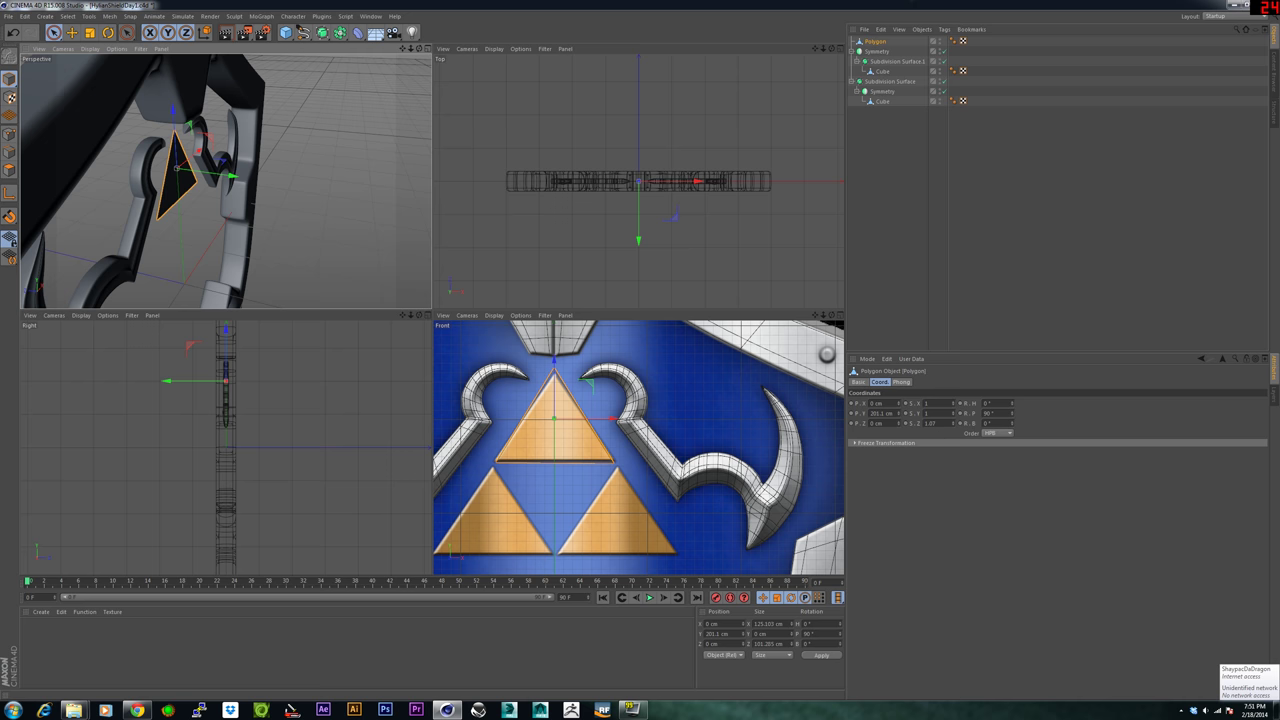
{"action": "left_click_drag", "start_coordinate": [953, 423], "coordinate": [953, 375]}
{"action": "key", "text": "ctrl+z"}
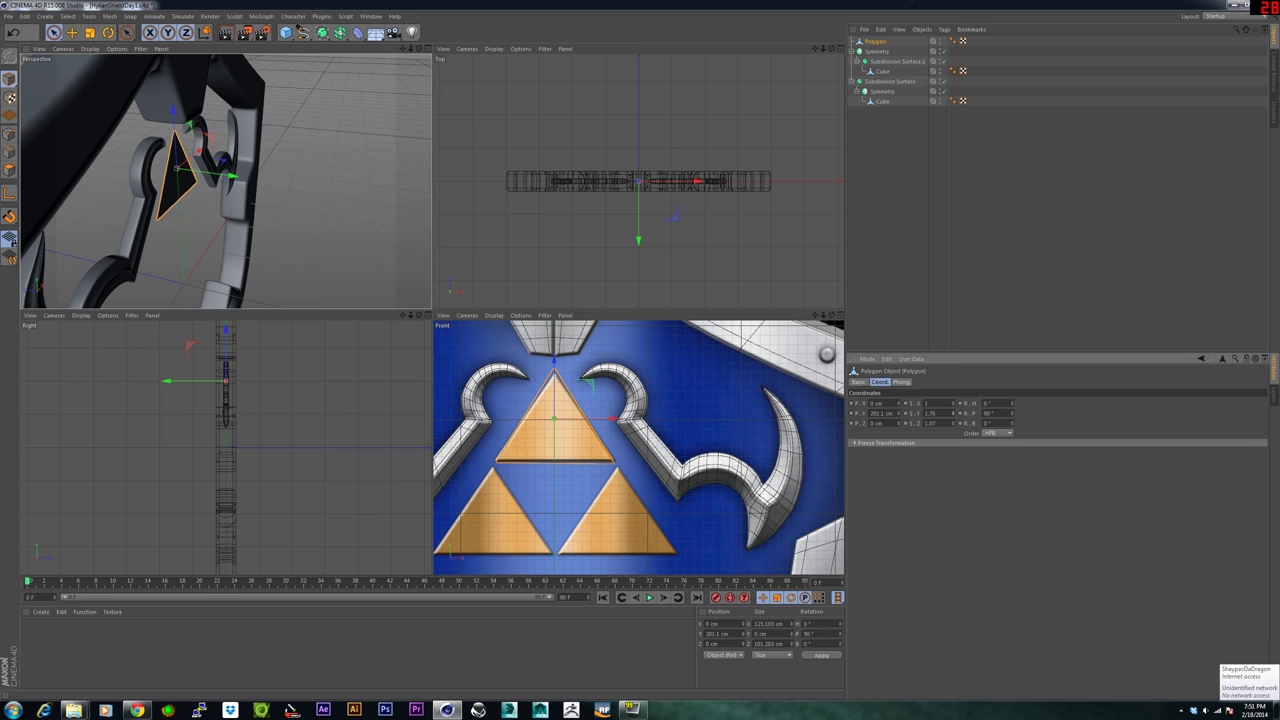
{"action": "key", "text": "ctrl+z"}
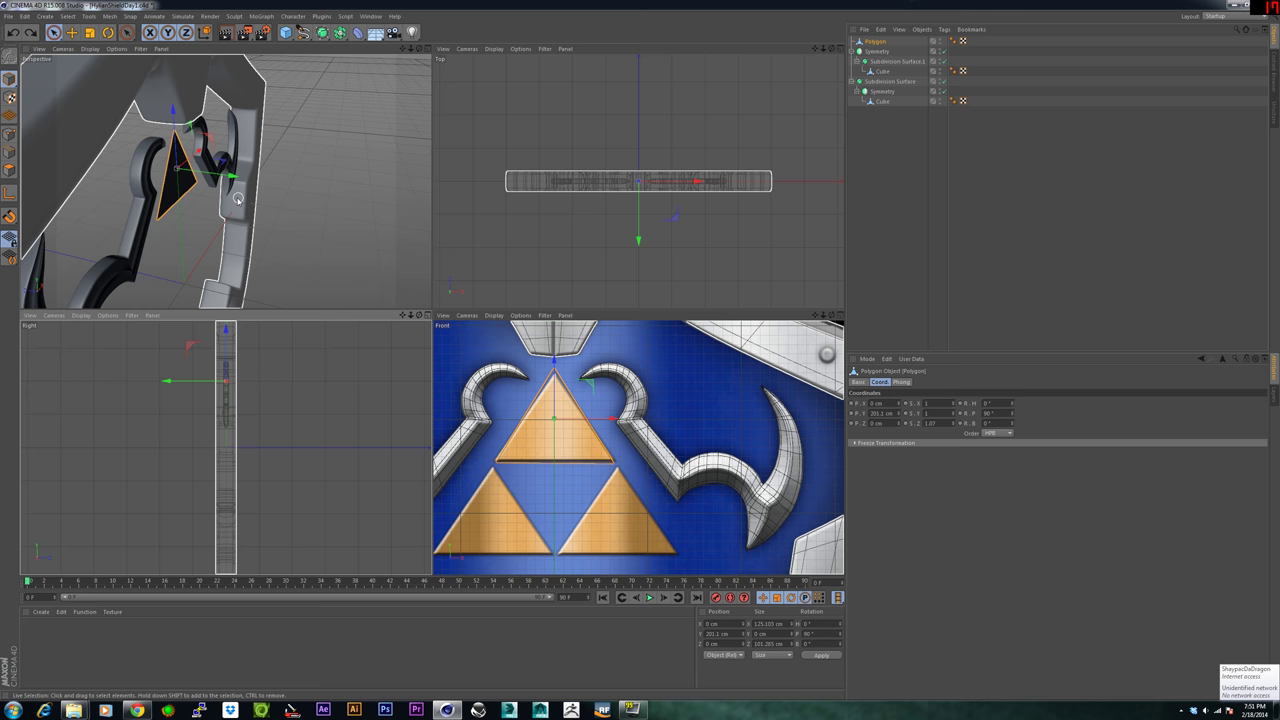
Try placing a copy of the triangle in front of the original, and delete the copy.
{"action": "left_click_drag", "start_coordinate": [232, 176], "coordinate": [245, 178], "text": "ctrl"}
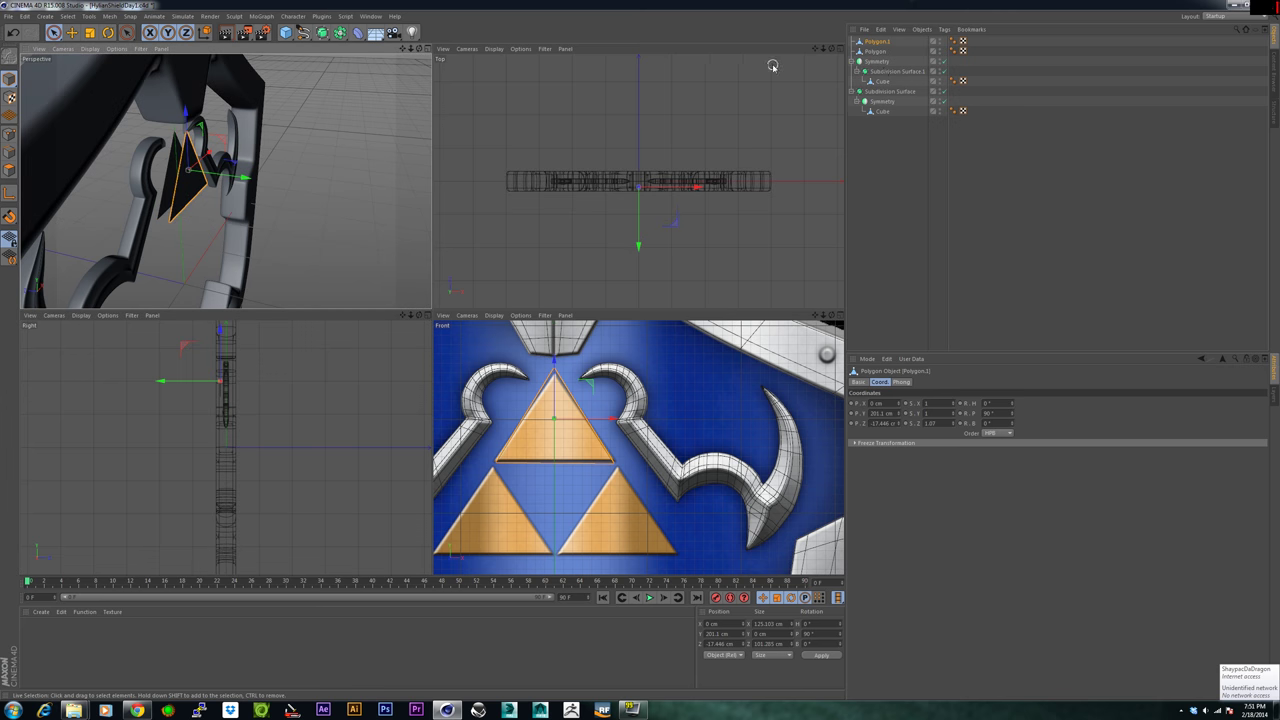
{"action": "left_click", "coordinate": [871, 44]}
{"action": "key", "text": "Delete"}
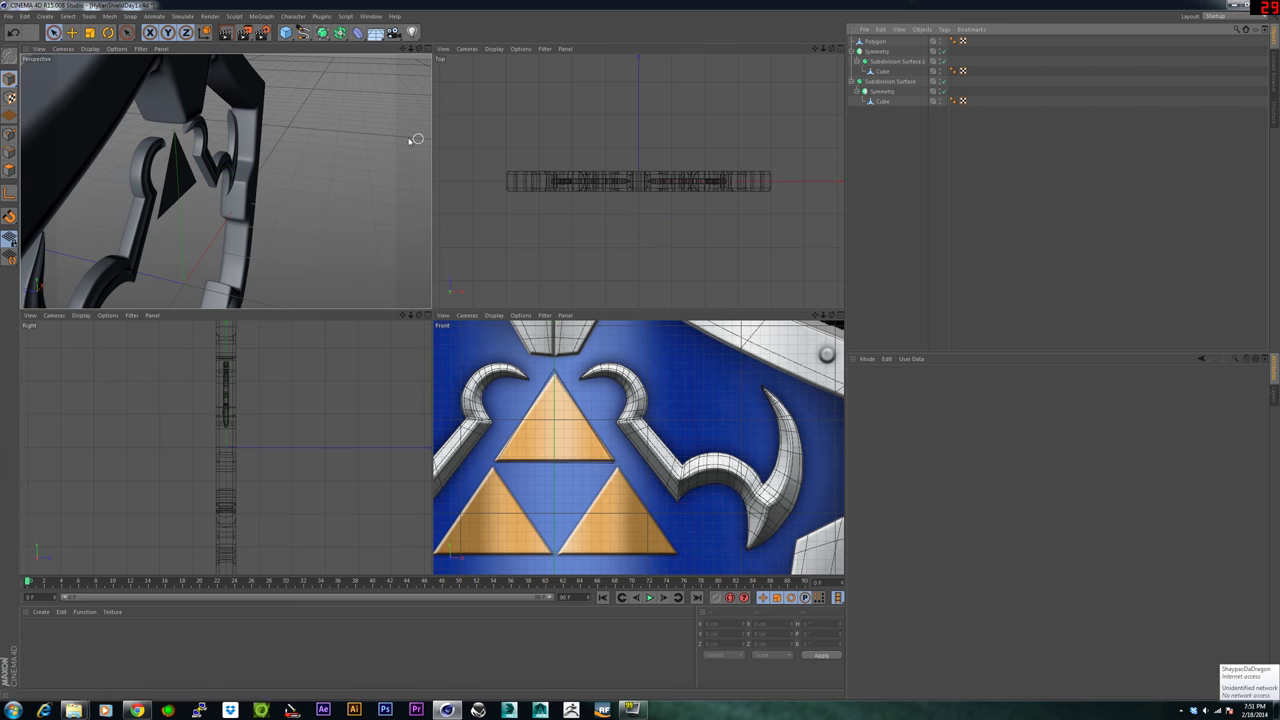
Extrude the triangle's face forward about 7.7 cm to give the Triforce piece thickness.
{"action": "left_click", "coordinate": [184, 183]}
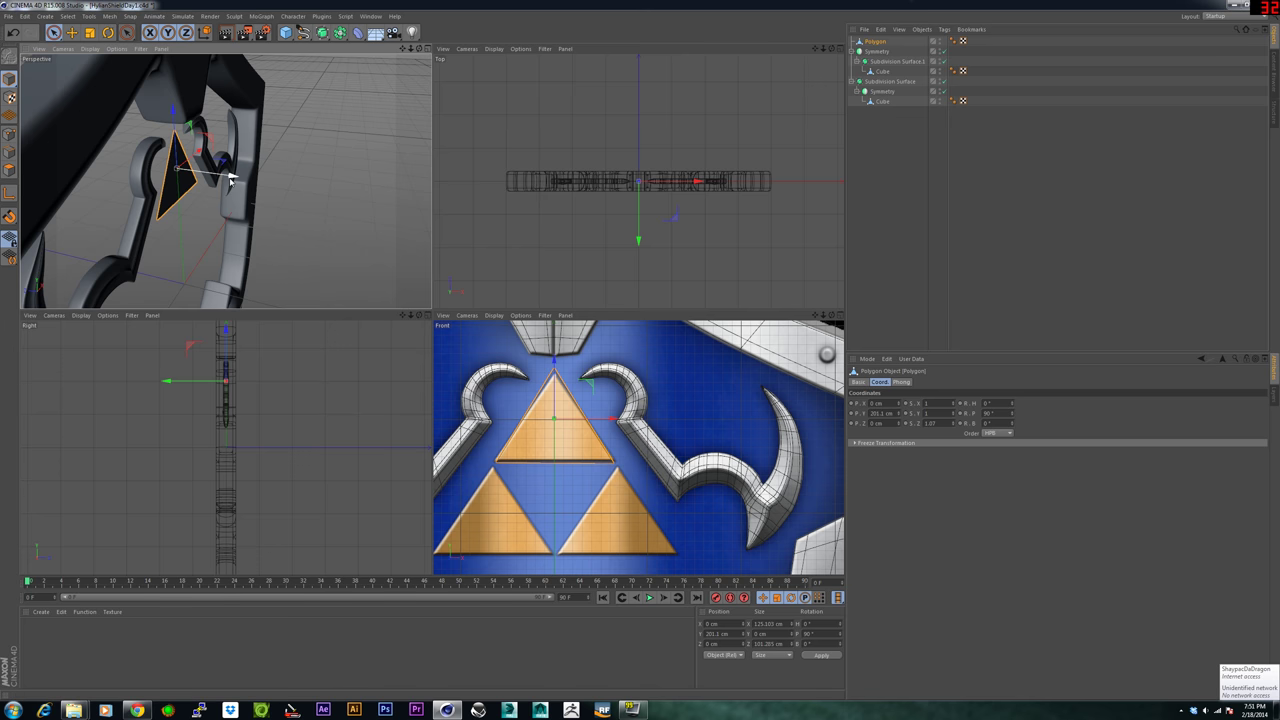
{"action": "left_click", "coordinate": [9, 171]}
{"action": "left_click", "coordinate": [189, 186]}
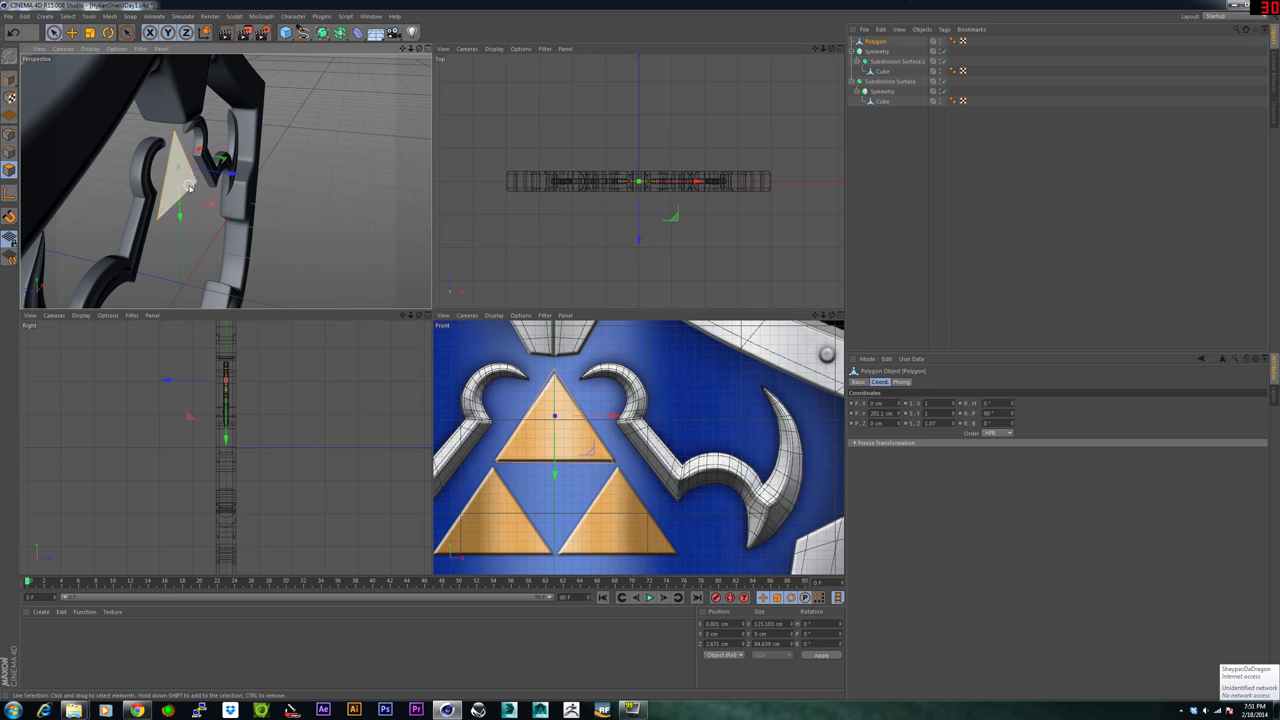
{"action": "left_click_drag", "start_coordinate": [229, 173], "coordinate": [124, 166], "text": "alt"}
{"action": "scroll", "coordinate": [218, 172], "scroll_direction": "up", "scroll_amount": 4}
{"action": "middle_click_drag", "start_coordinate": [126, 166], "coordinate": [251, 187], "text": "alt"}
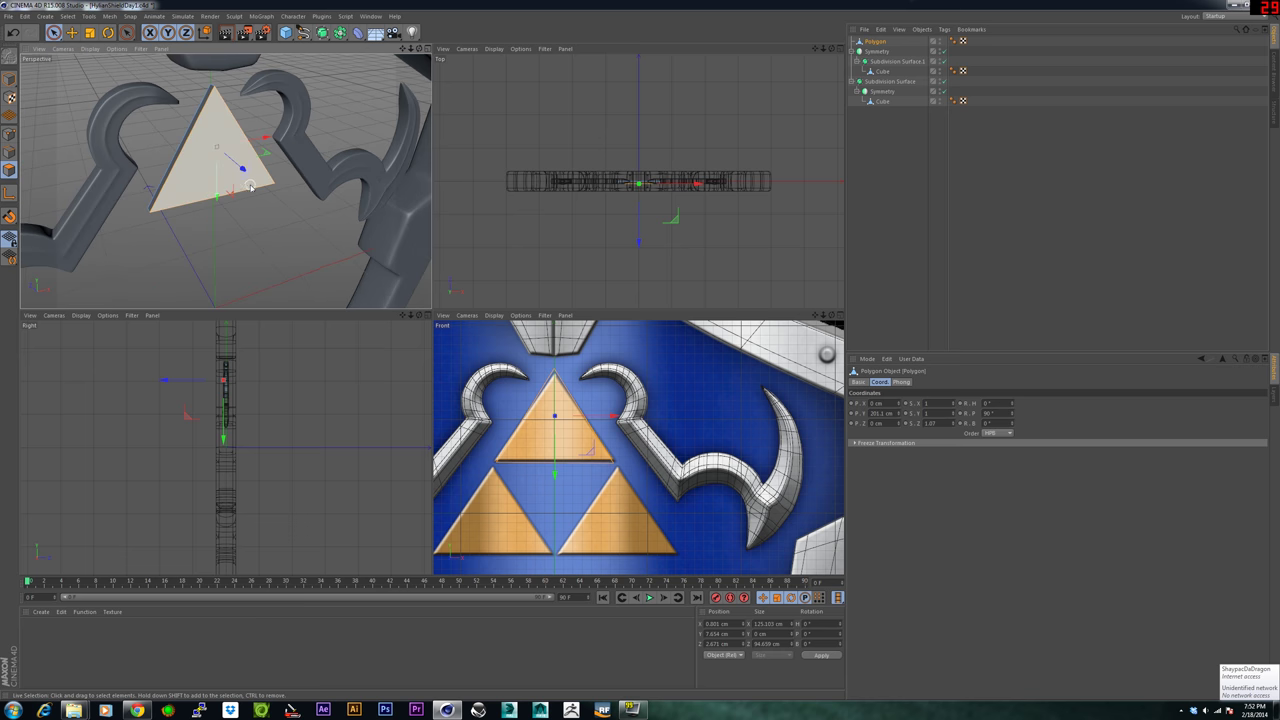
Turn off Only Select Visible Elements and lower the triangle's front and back apex points to the reference tip.
{"action": "left_click_drag", "start_coordinate": [251, 187], "coordinate": [214, 172], "text": "alt"}
{"action": "middle_click_drag", "start_coordinate": [214, 172], "coordinate": [249, 209], "text": "alt"}
{"action": "left_click_drag", "start_coordinate": [249, 209], "coordinate": [280, 203], "text": "alt"}
{"action": "scroll", "coordinate": [242, 202], "scroll_direction": "up", "scroll_amount": 3}
{"action": "middle_click_drag", "start_coordinate": [248, 193], "coordinate": [253, 215], "text": "alt"}
{"action": "mouse_move", "coordinate": [253, 215]}
{"action": "left_mouse_down", "text": "alt"}
{"action": "mouse_move", "coordinate": [297, 226]}
{"action": "mouse_move", "coordinate": [274, 211]}
{"action": "left_mouse_up", "text": "alt"}
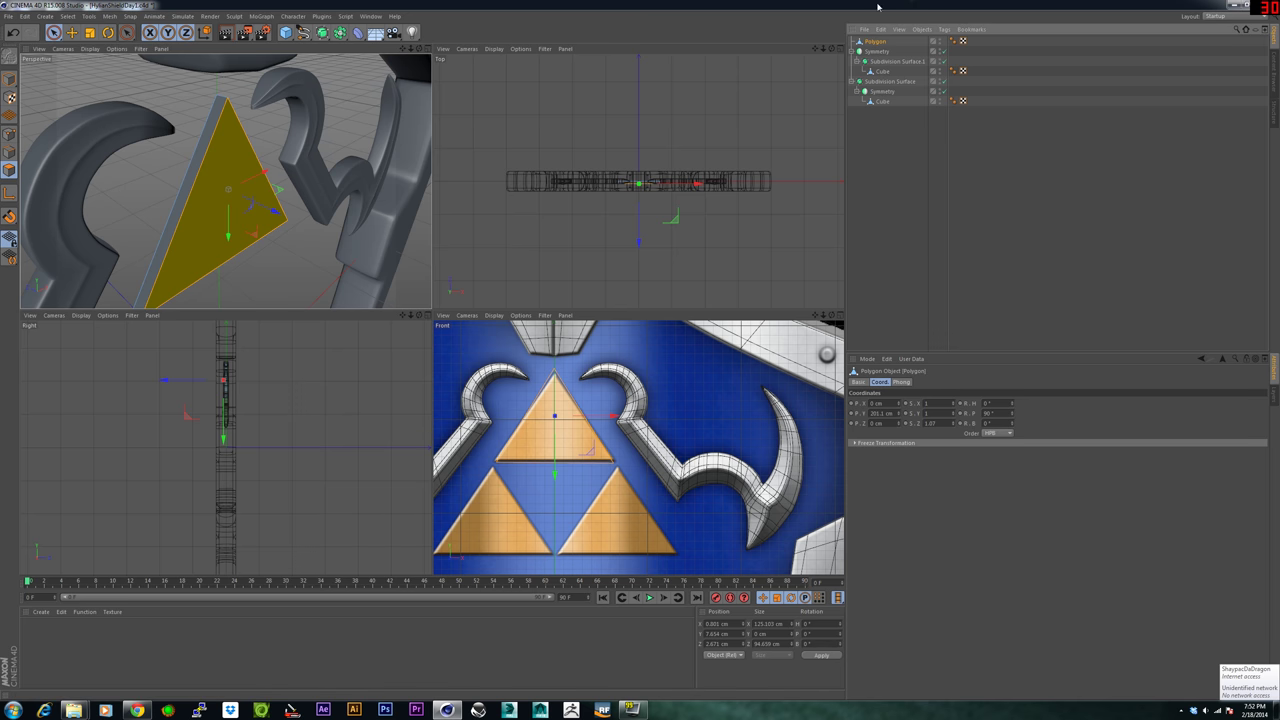
{"action": "left_click", "coordinate": [8, 125]}
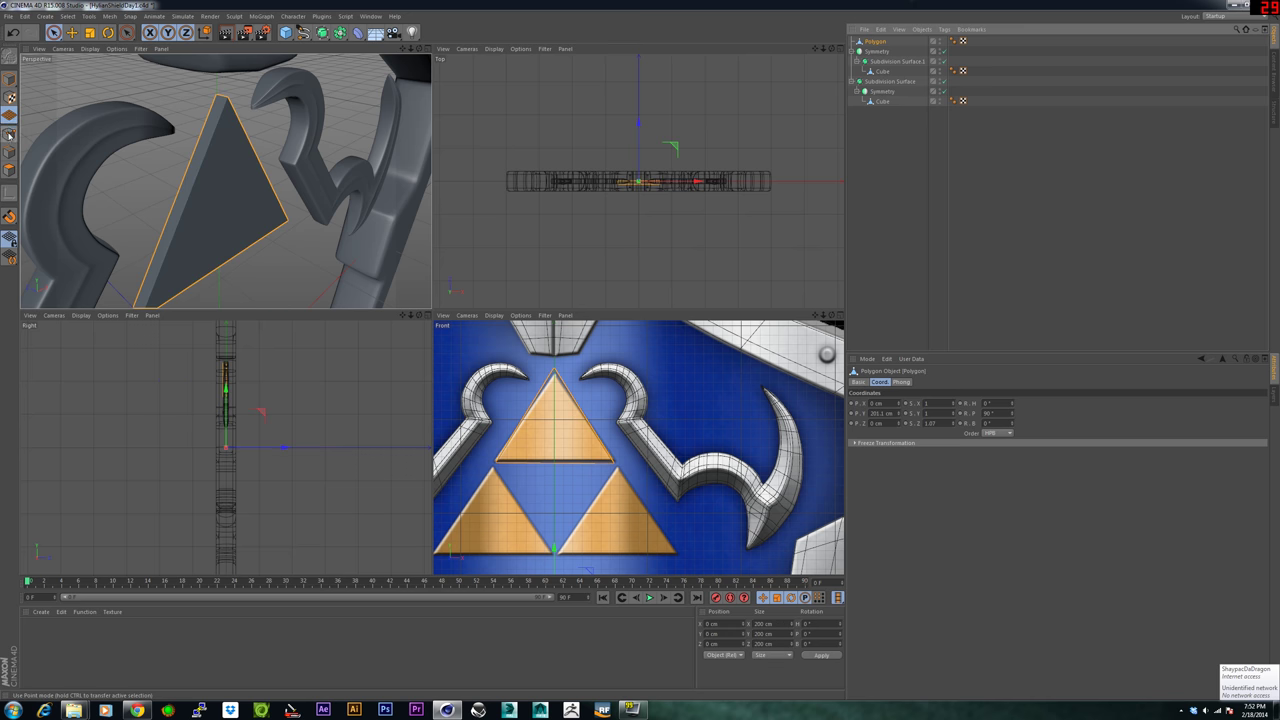
{"action": "left_click", "coordinate": [553, 370]}
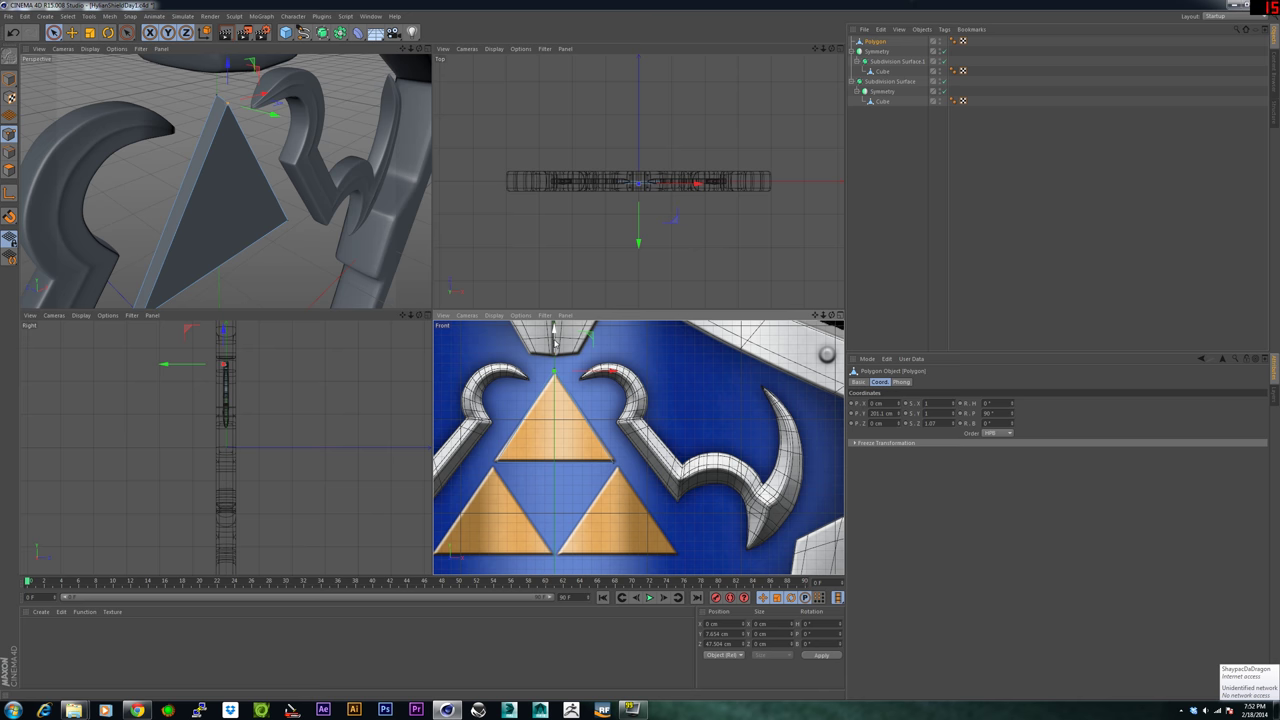
{"action": "key", "text": "ctrl+z"}
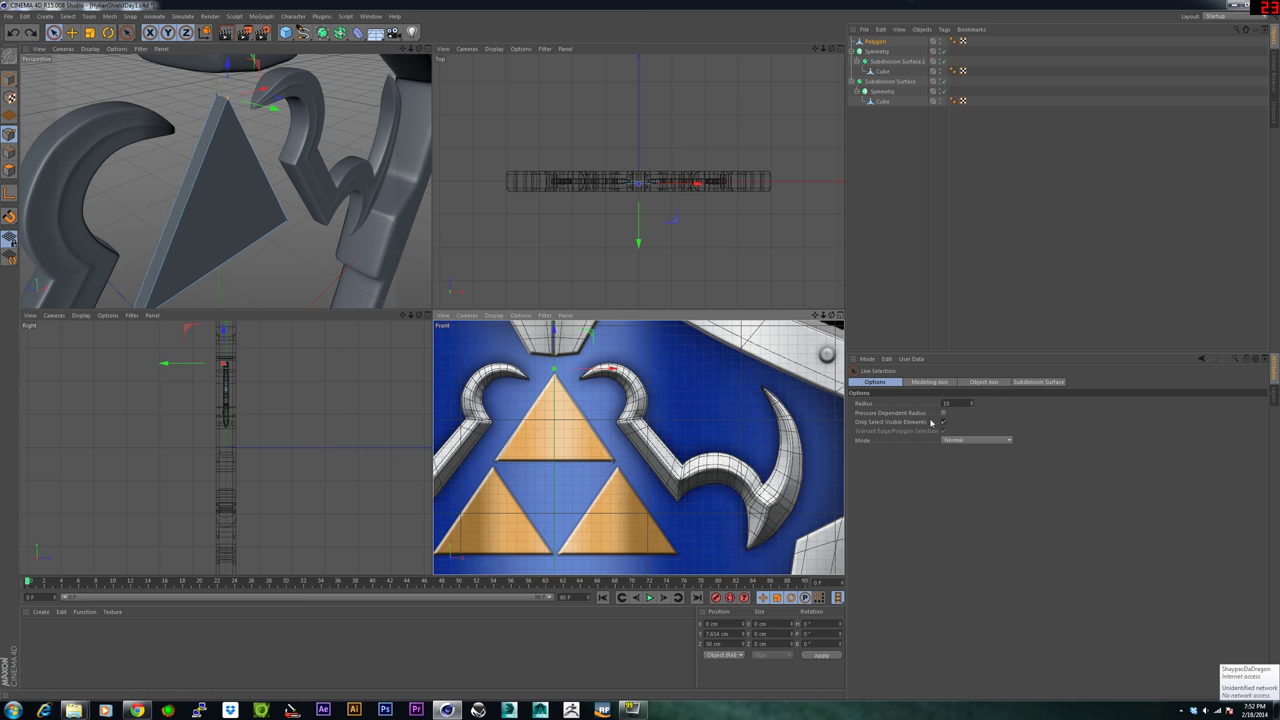
{"action": "left_click", "coordinate": [942, 421]}
{"action": "left_click", "coordinate": [553, 367]}
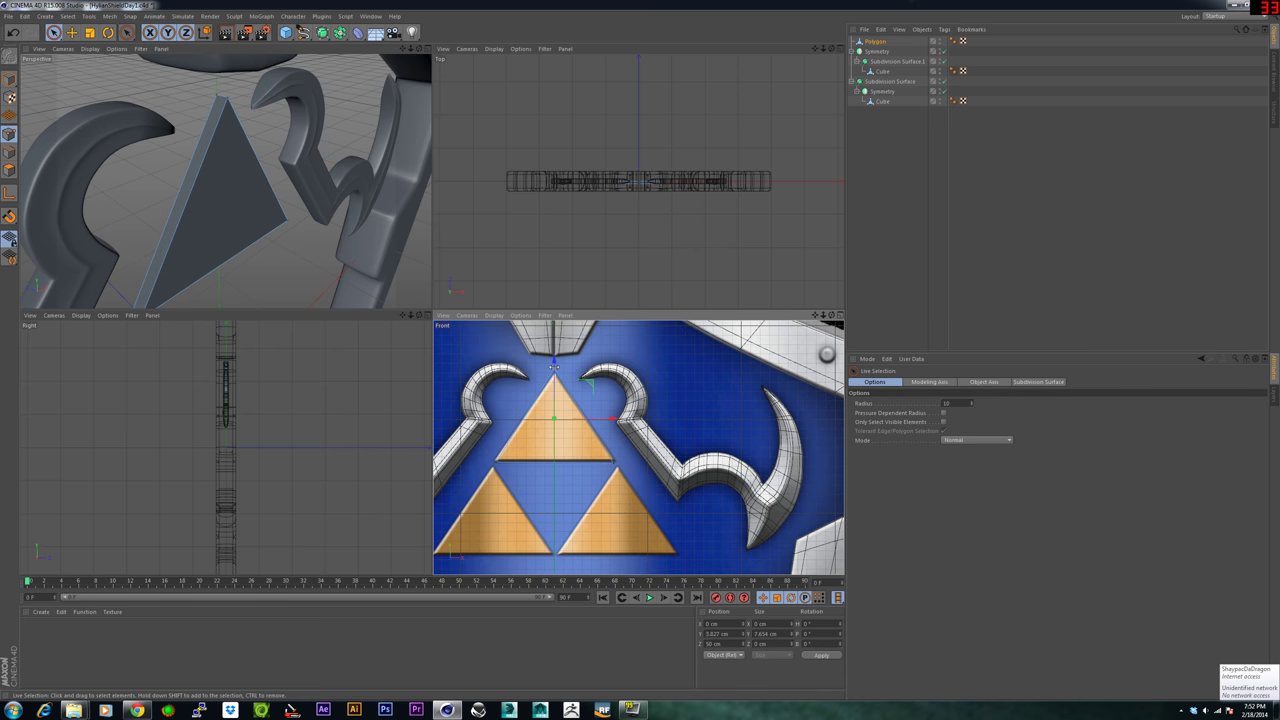
{"action": "left_click_drag", "start_coordinate": [554, 340], "coordinate": [587, 376]}
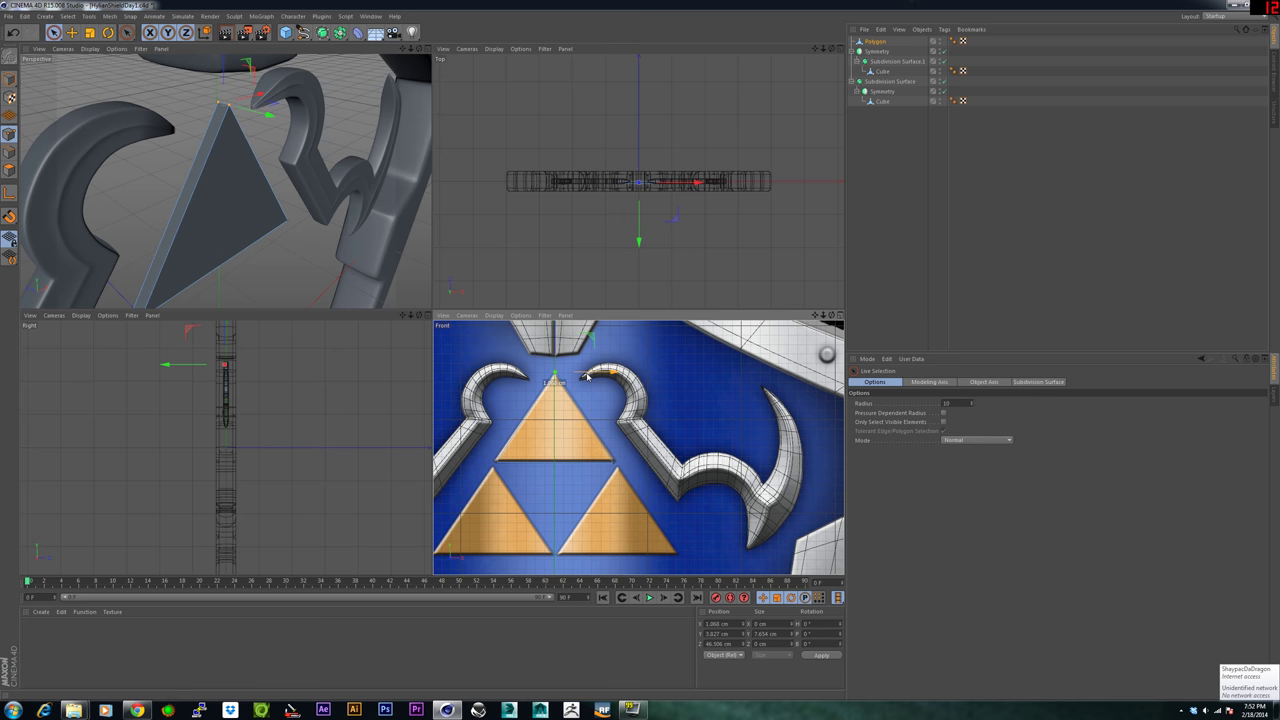
Raise the front and back points at both base corners slightly to match the reference triangle's lower edge.
{"action": "left_click", "coordinate": [613, 465]}
{"action": "left_click_drag", "start_coordinate": [614, 425], "coordinate": [614, 421]}
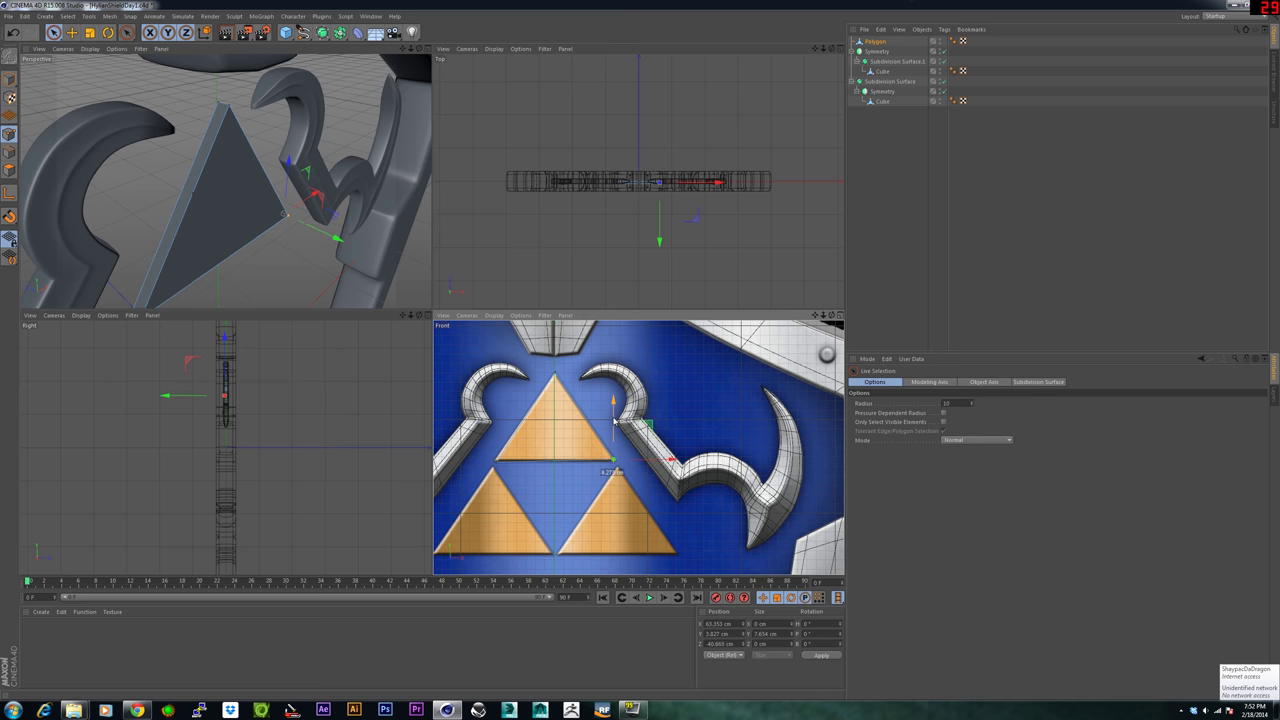
{"action": "left_click", "coordinate": [497, 461]}
{"action": "left_click_drag", "start_coordinate": [497, 430], "coordinate": [497, 428]}
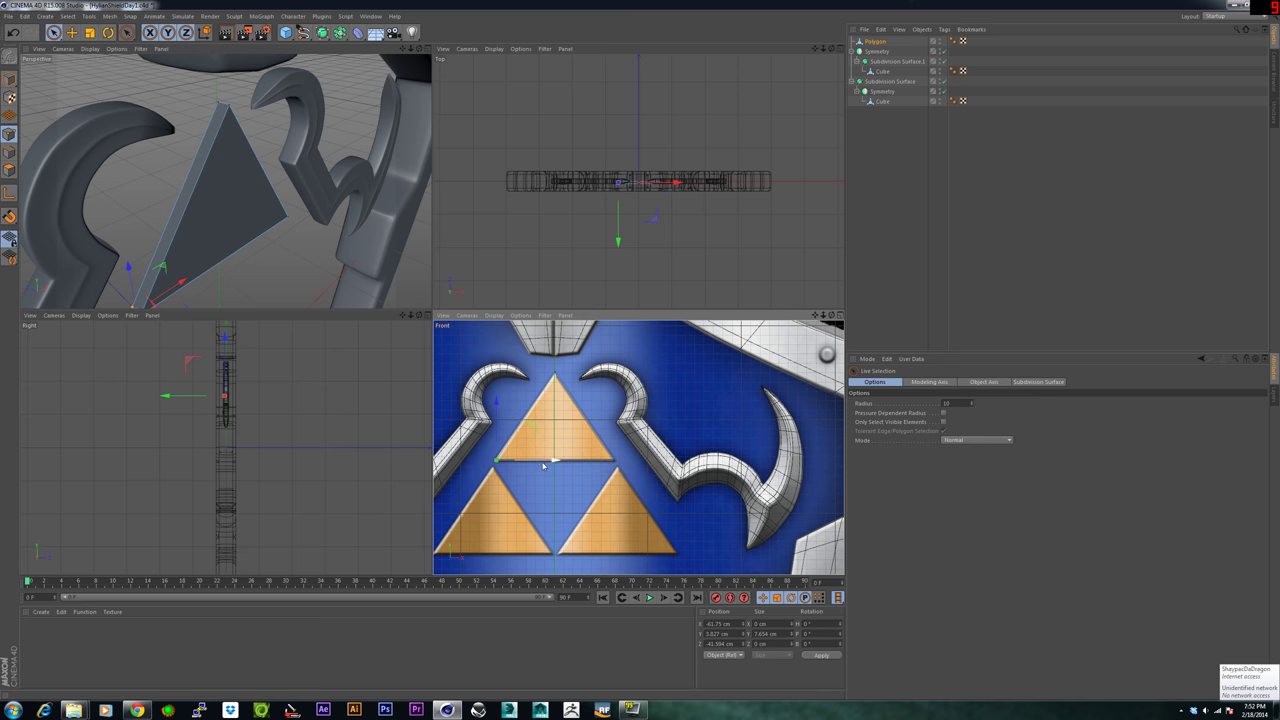
Try extruding the triangle's front face further forward, and undo the extrusion.
{"action": "left_click", "coordinate": [258, 208]}
{"action": "left_click", "coordinate": [9, 170]}
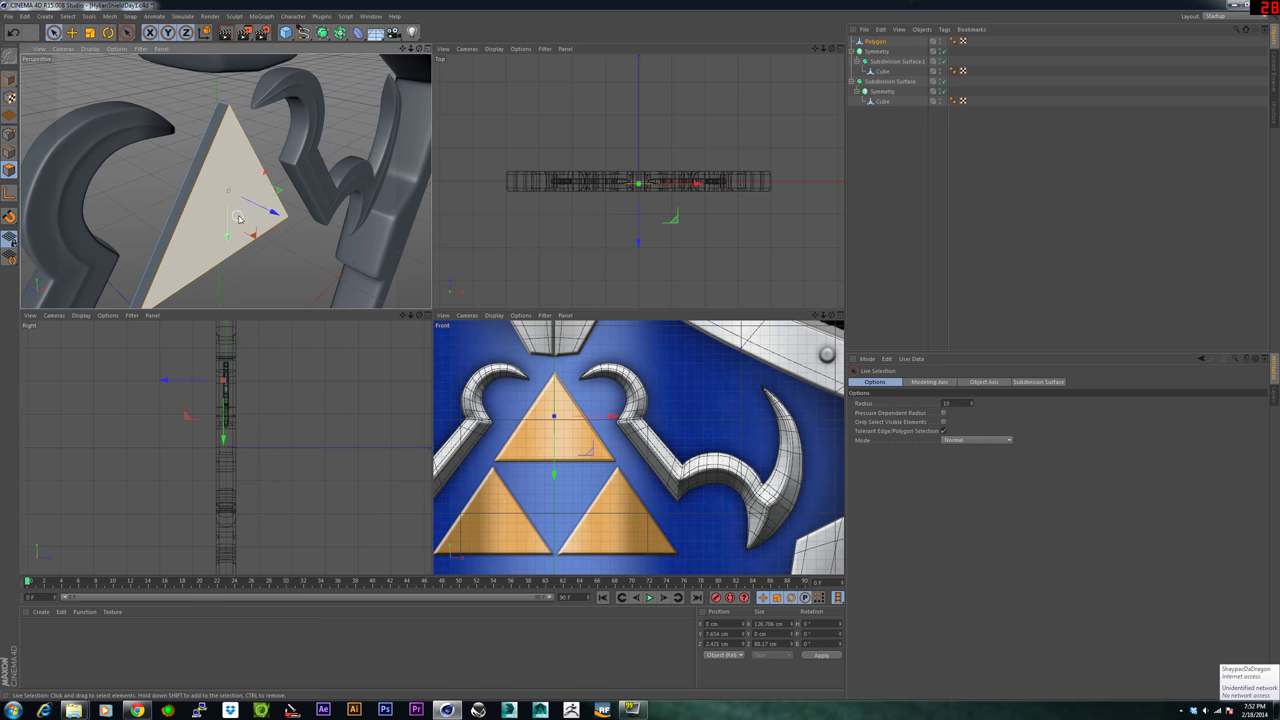
{"action": "left_click_drag", "start_coordinate": [272, 212], "coordinate": [277, 222], "text": "ctrl"}
{"action": "key", "text": "ctrl+z"}
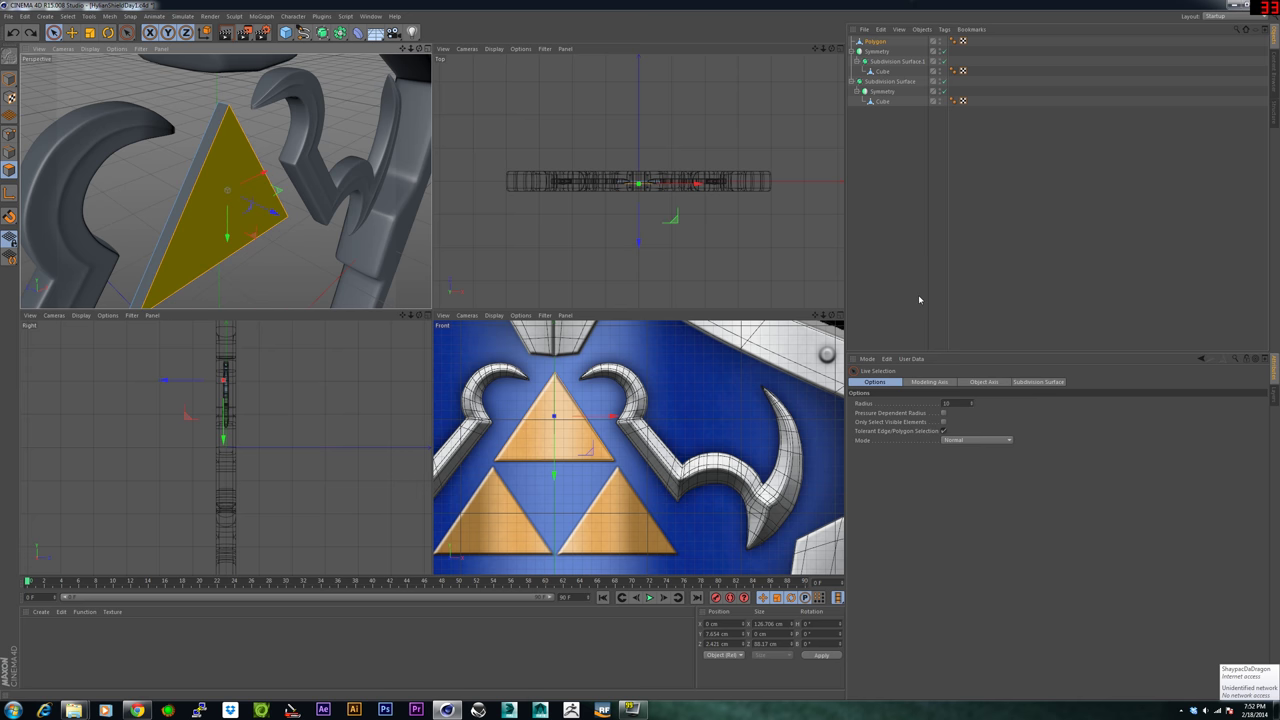
Add a Subdivision Surface and nest the thickened triangle inside it.
{"action": "left_click", "coordinate": [876, 42]}
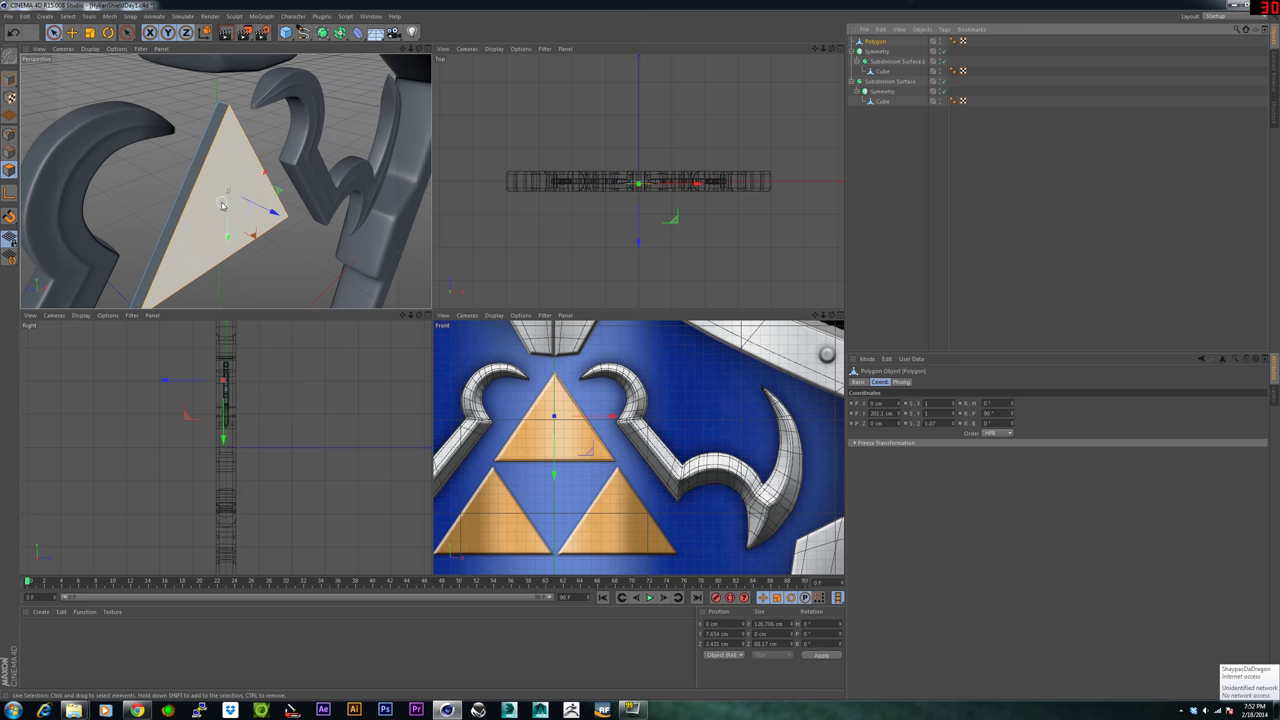
{"action": "left_click_drag", "start_coordinate": [229, 210], "coordinate": [127, 203], "text": "alt"}
{"action": "scroll", "coordinate": [166, 189], "scroll_direction": "down", "scroll_amount": 4}
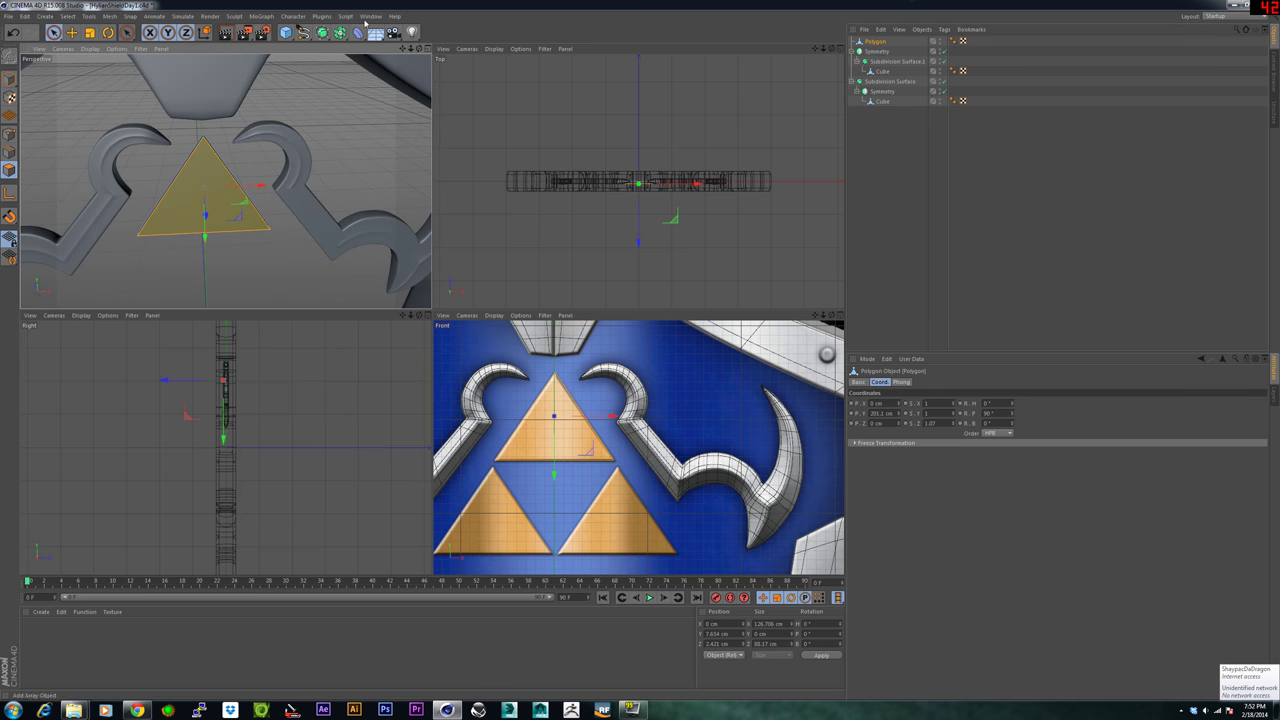
{"action": "left_click", "coordinate": [325, 36]}
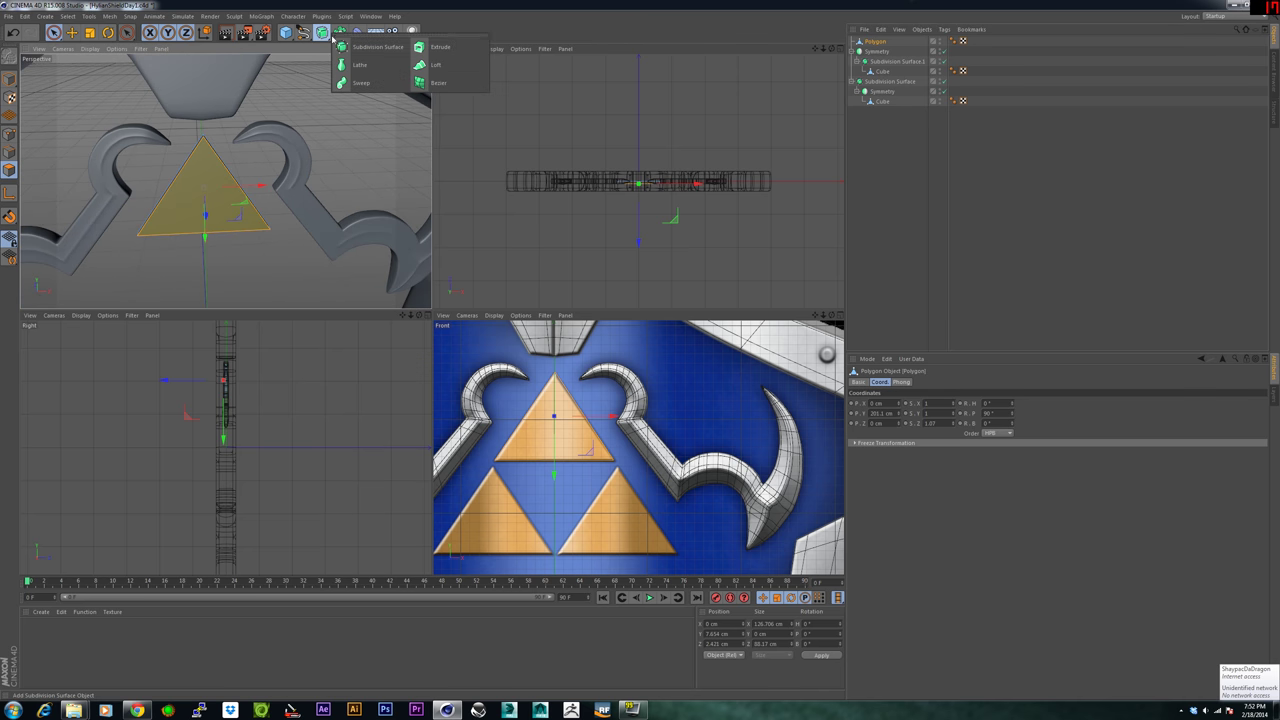
{"action": "left_click", "coordinate": [385, 48], "text": "alt"}
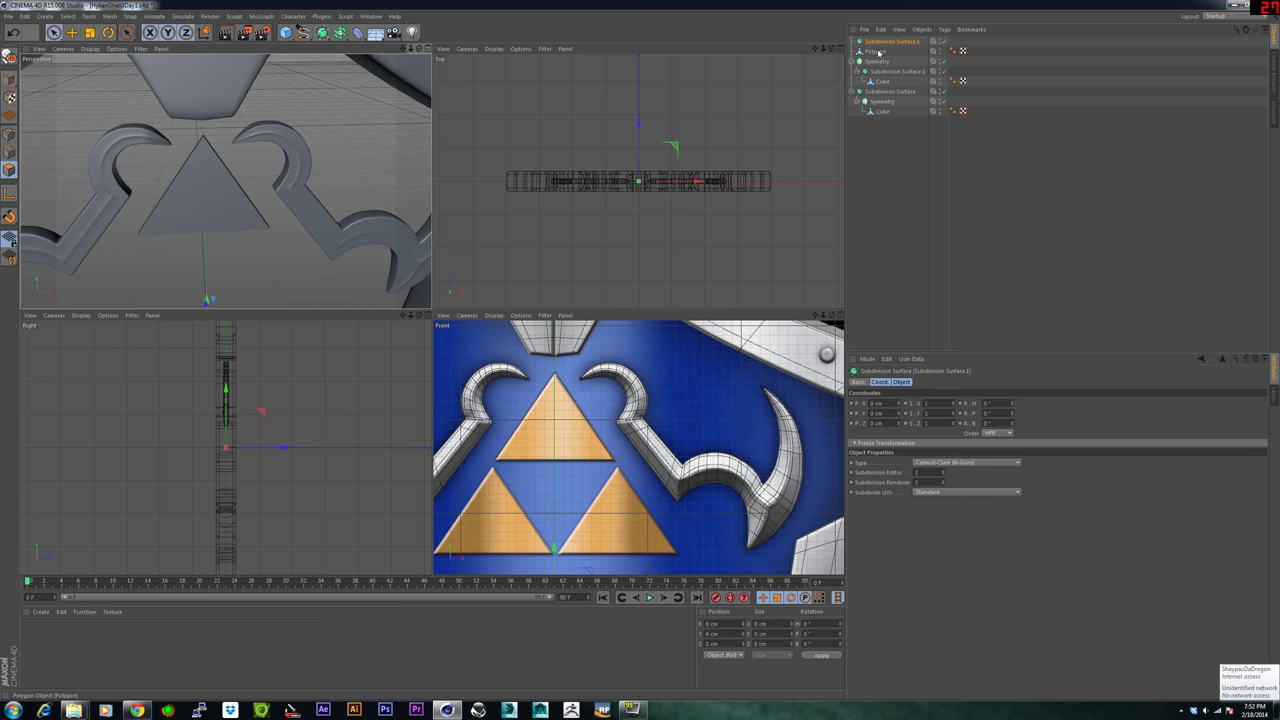
{"action": "left_click_drag", "start_coordinate": [877, 52], "coordinate": [881, 42]}
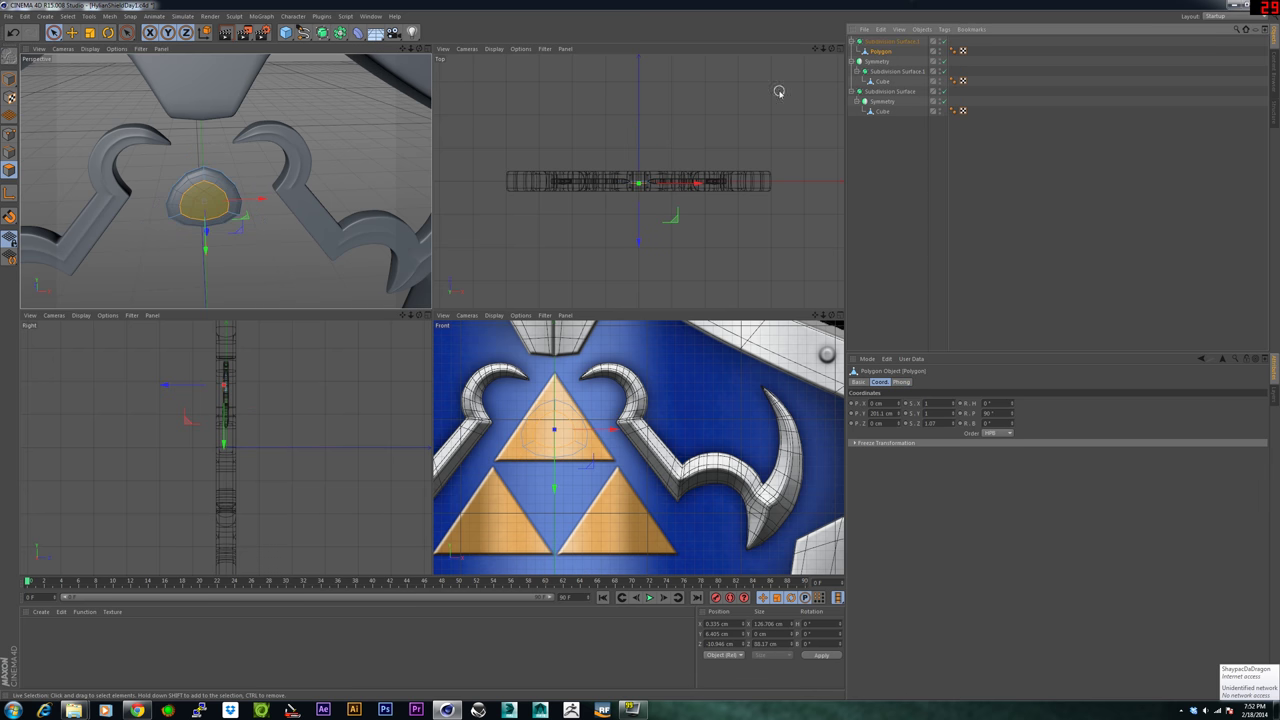
Turn off the triangle's Subdivision Surface and select the faces of the unsmoothed triangle.
{"action": "left_click", "coordinate": [944, 42]}
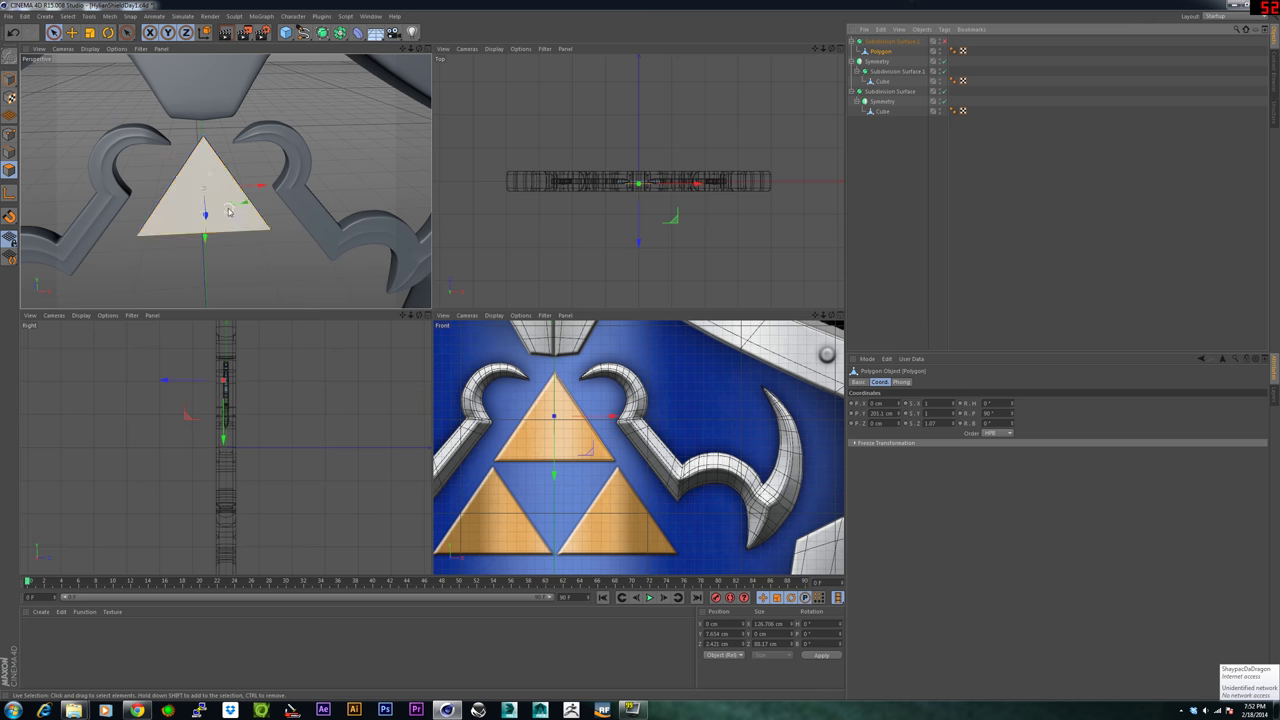
{"action": "scroll", "coordinate": [226, 207], "scroll_direction": "up", "scroll_amount": 3}
{"action": "left_click_drag", "start_coordinate": [224, 207], "coordinate": [213, 175], "text": "alt"}
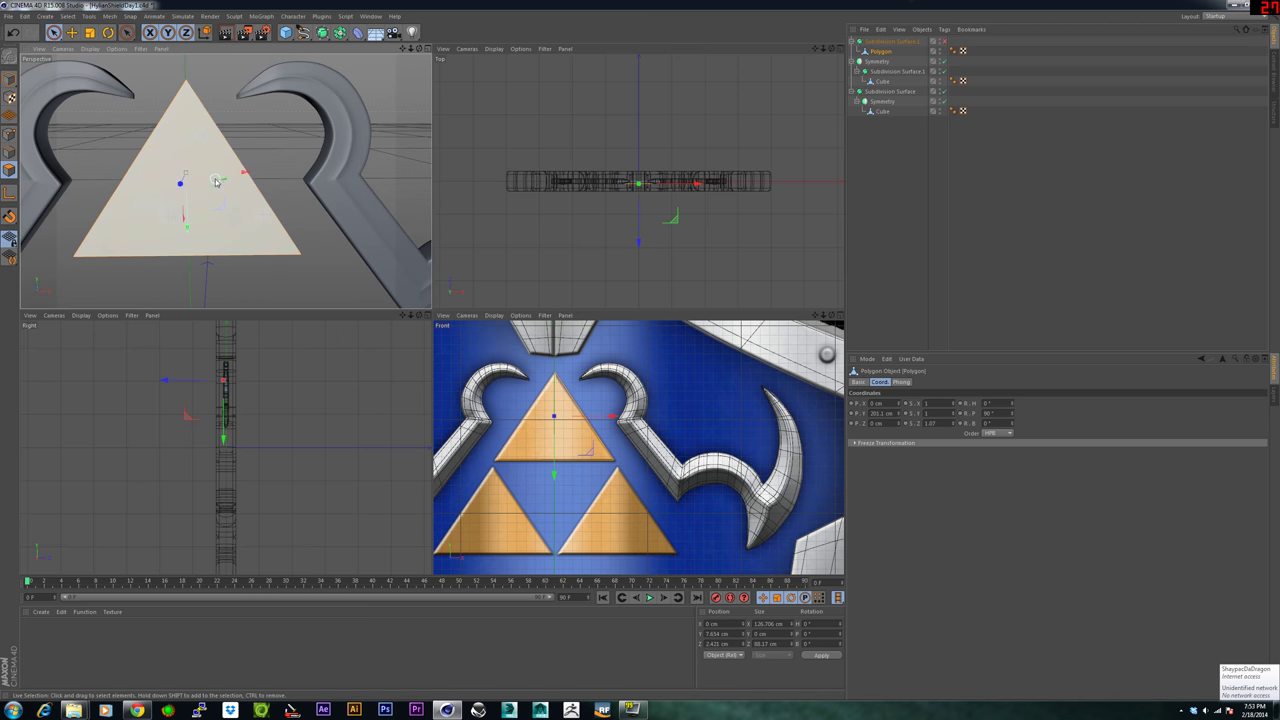
{"action": "middle_click_drag", "start_coordinate": [217, 180], "coordinate": [227, 190], "text": "alt"}
{"action": "left_click", "coordinate": [570, 428]}
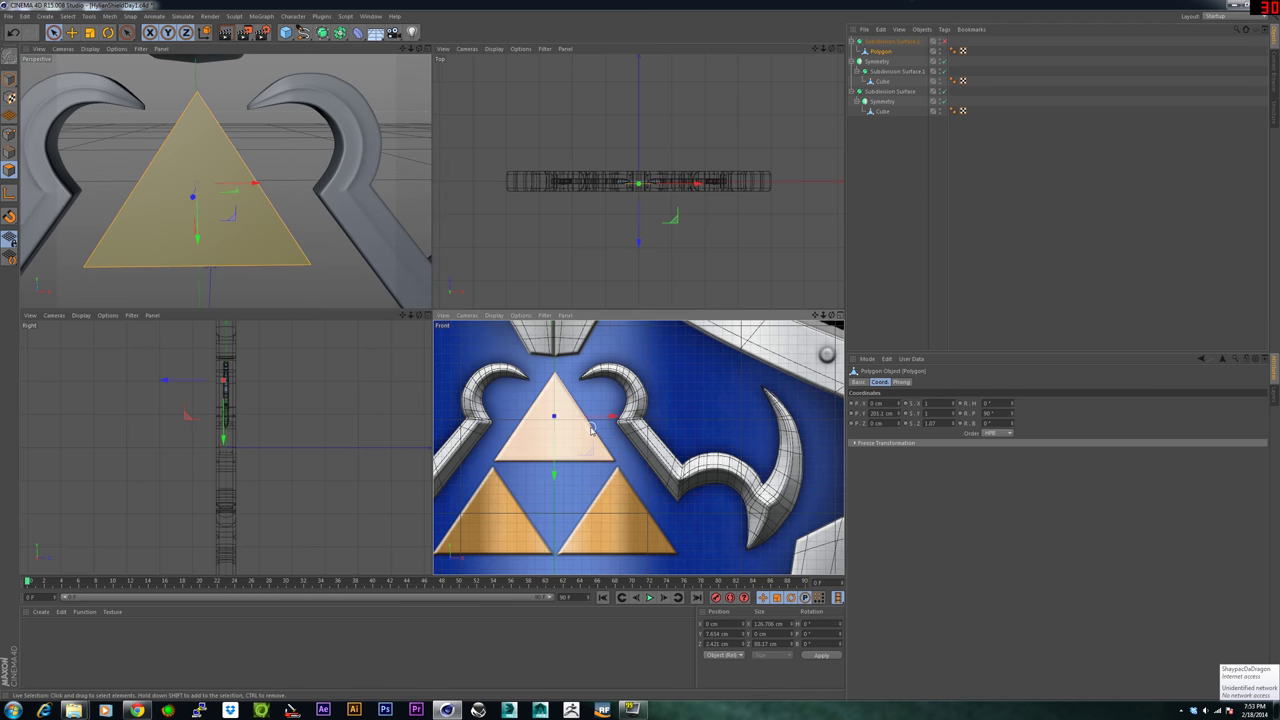
Using the Knife in Line mode, cut lines just inside all three edges of the triangle, restricted to the selection.
{"action": "key", "text": "k"}
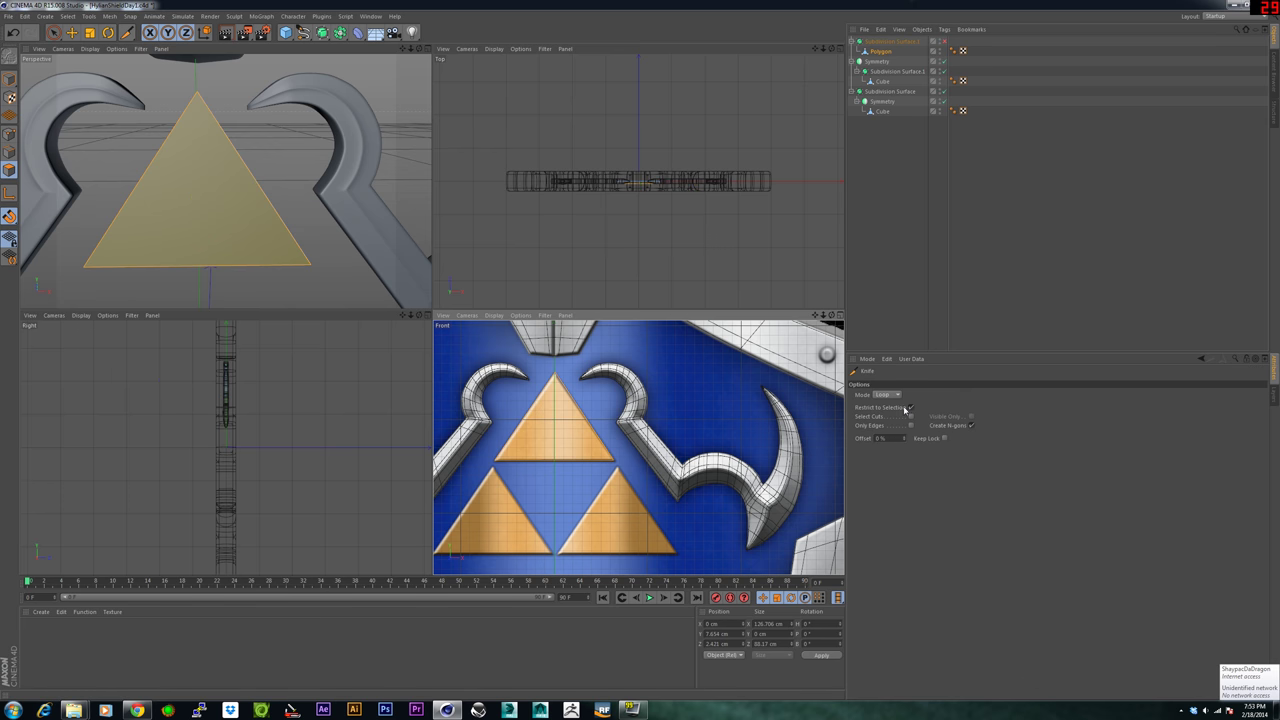
{"action": "left_click", "coordinate": [893, 395]}
{"action": "left_click", "coordinate": [884, 405]}
{"action": "scroll", "coordinate": [557, 378], "scroll_direction": "up", "scroll_amount": 5}
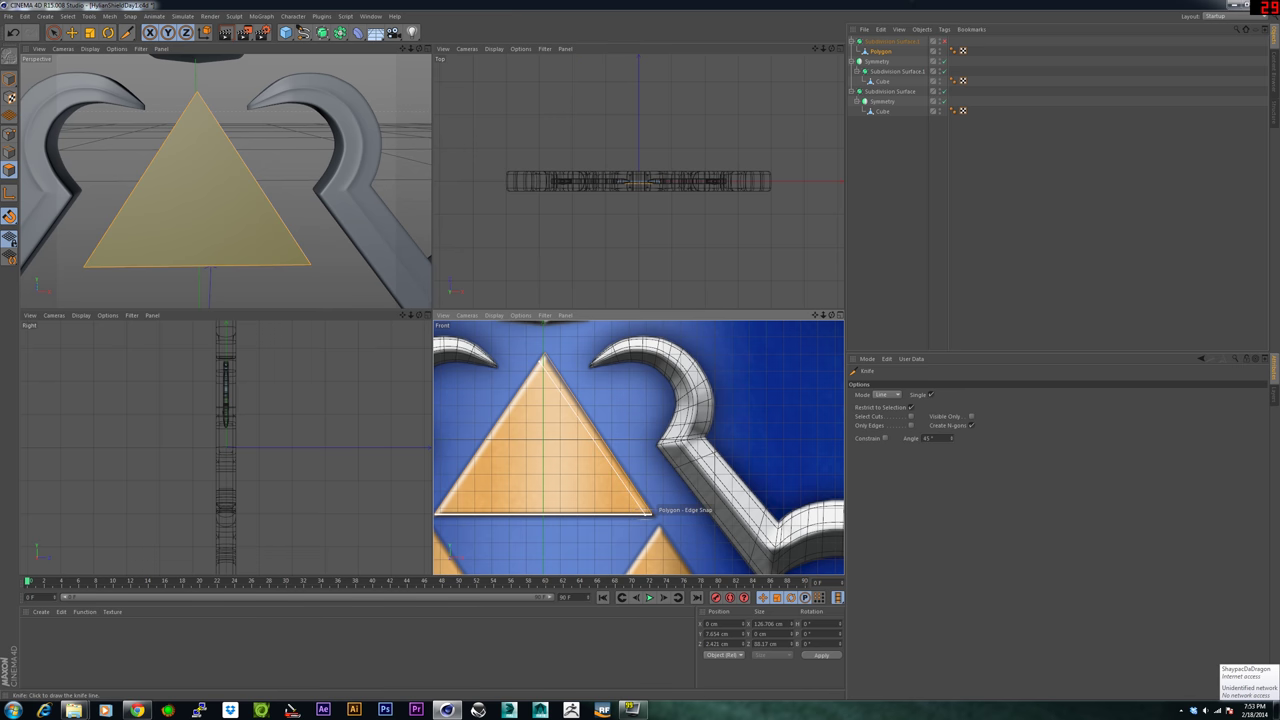
{"action": "left_click", "coordinate": [646, 515]}
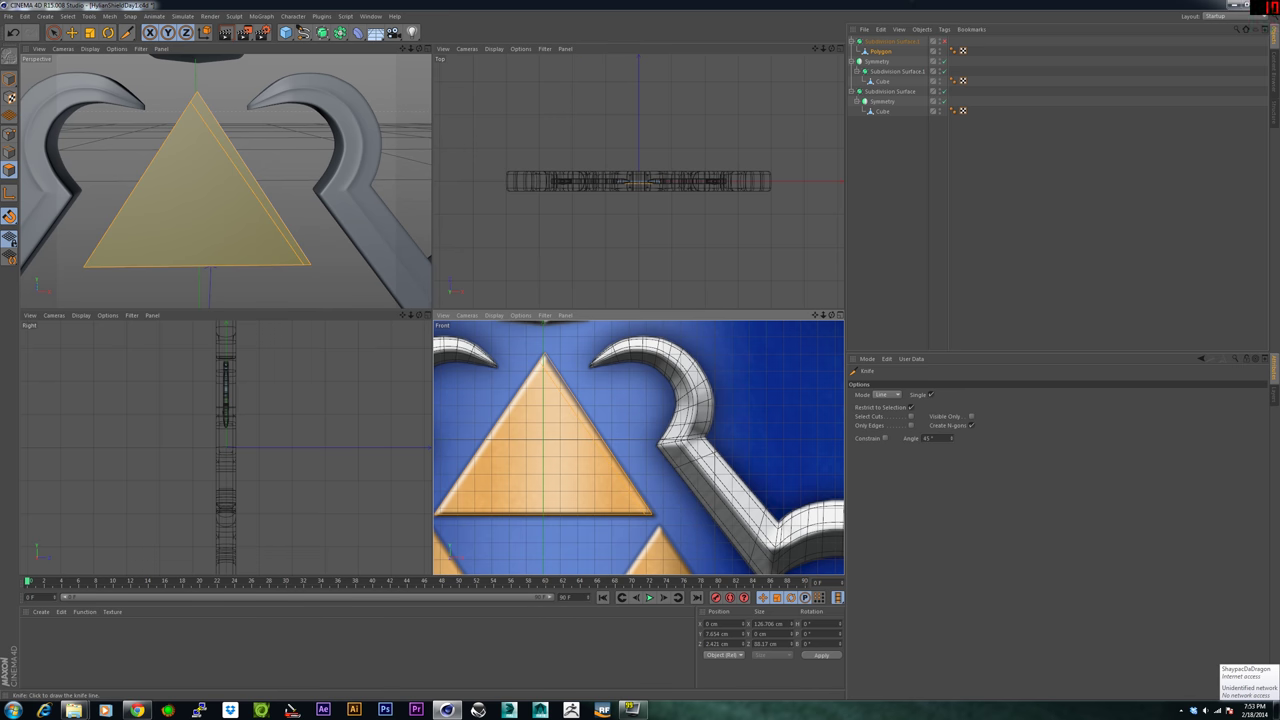
{"action": "left_click", "coordinate": [548, 359]}
{"action": "left_click", "coordinate": [442, 515]}
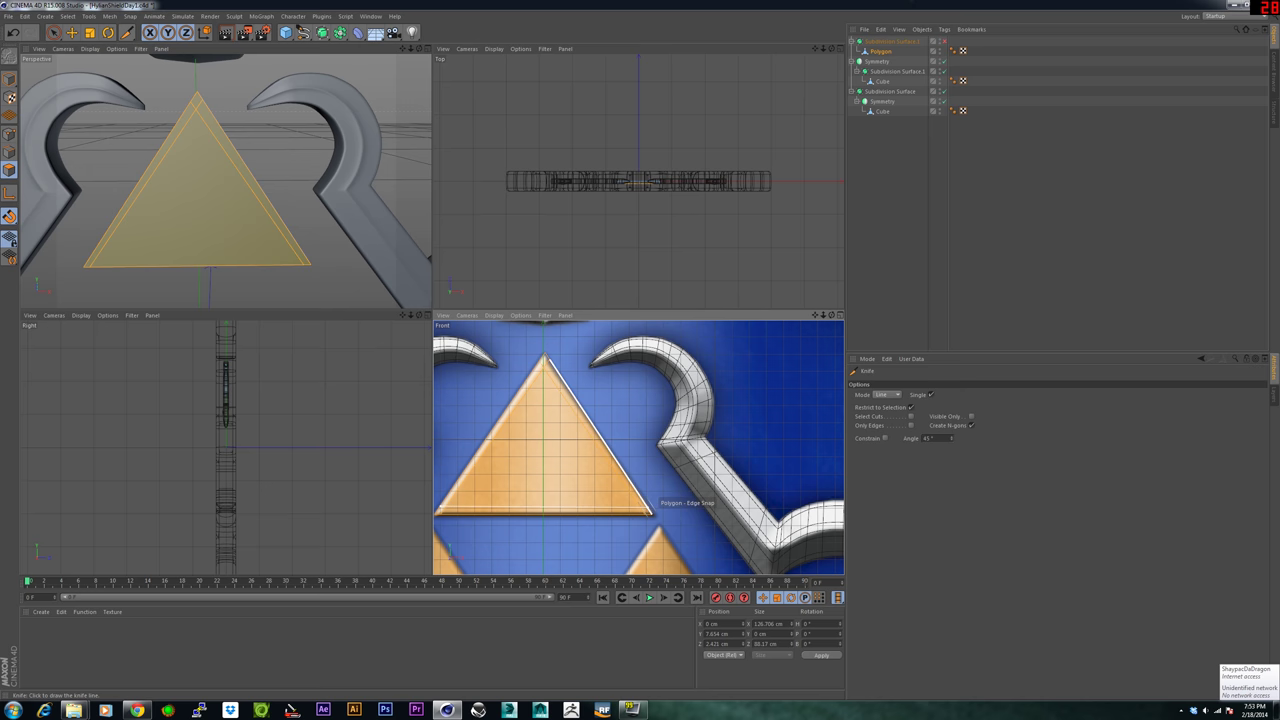
{"action": "left_click", "coordinate": [650, 511]}
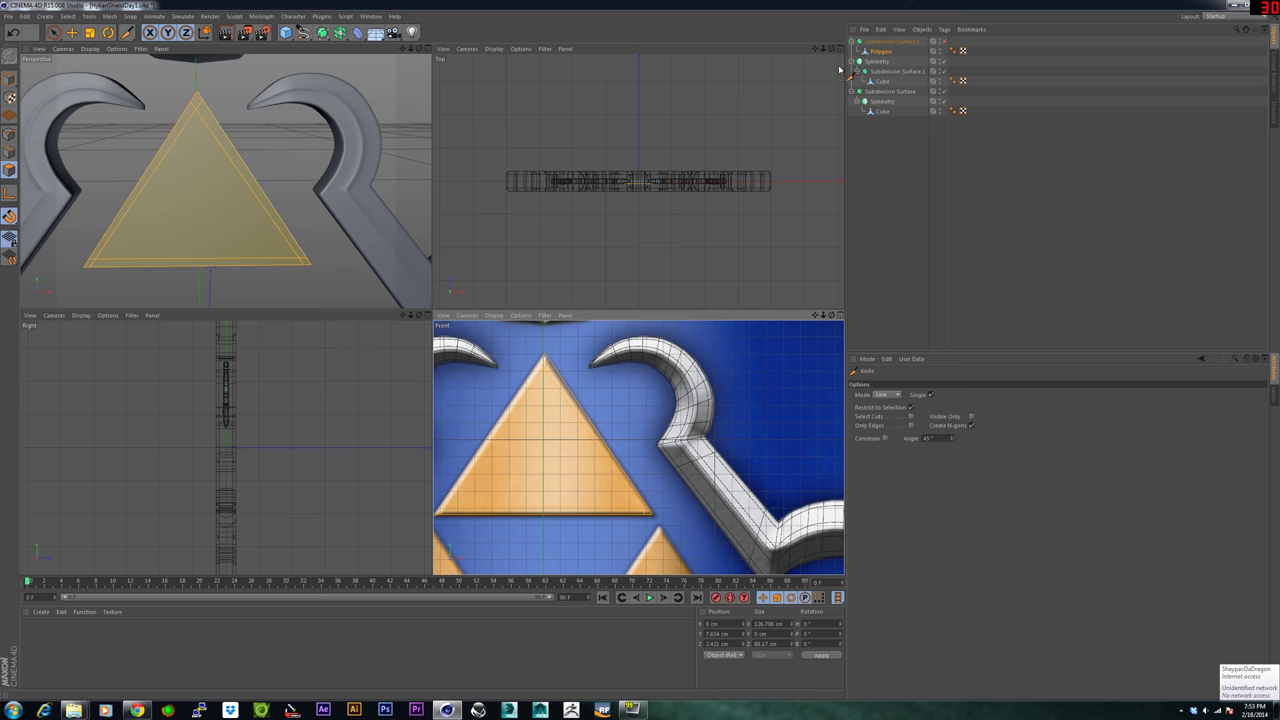
Turn the Subdivision Surface back on, clear the triangle's face selection and check the smoothed shape against the surrounding shield parts.
{"action": "left_click", "coordinate": [941, 42]}
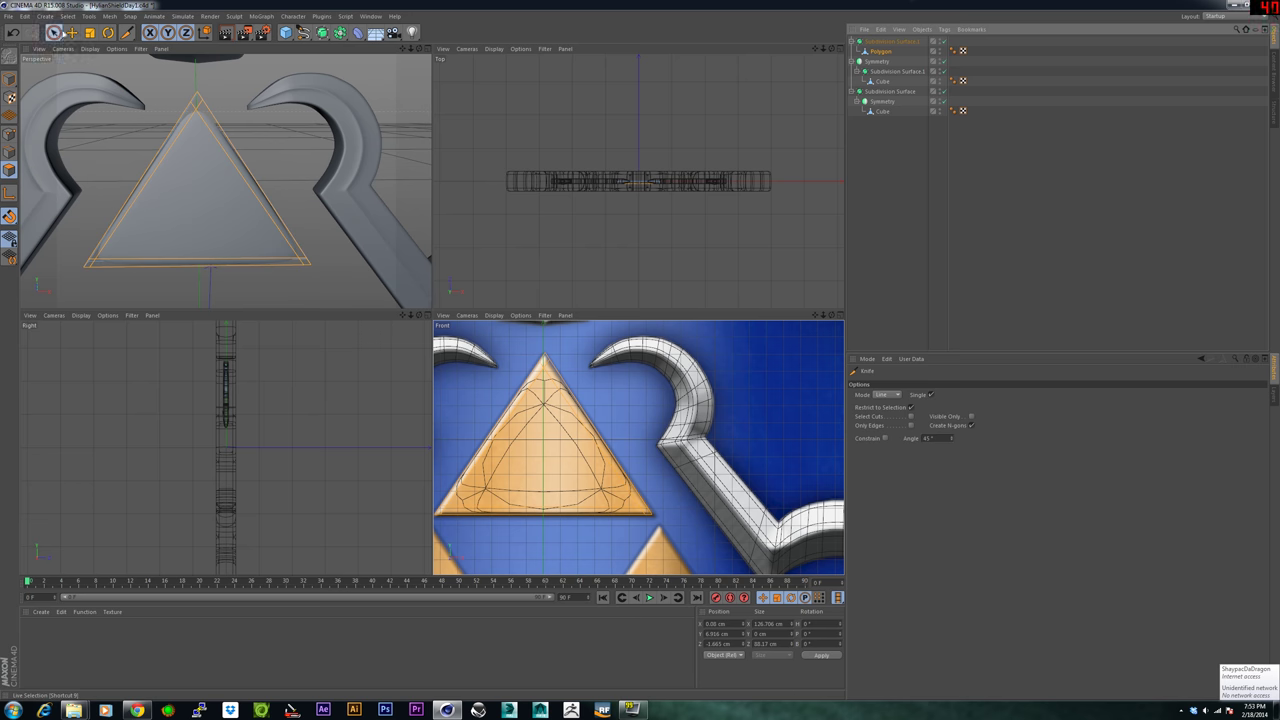
{"action": "left_click", "coordinate": [55, 33]}
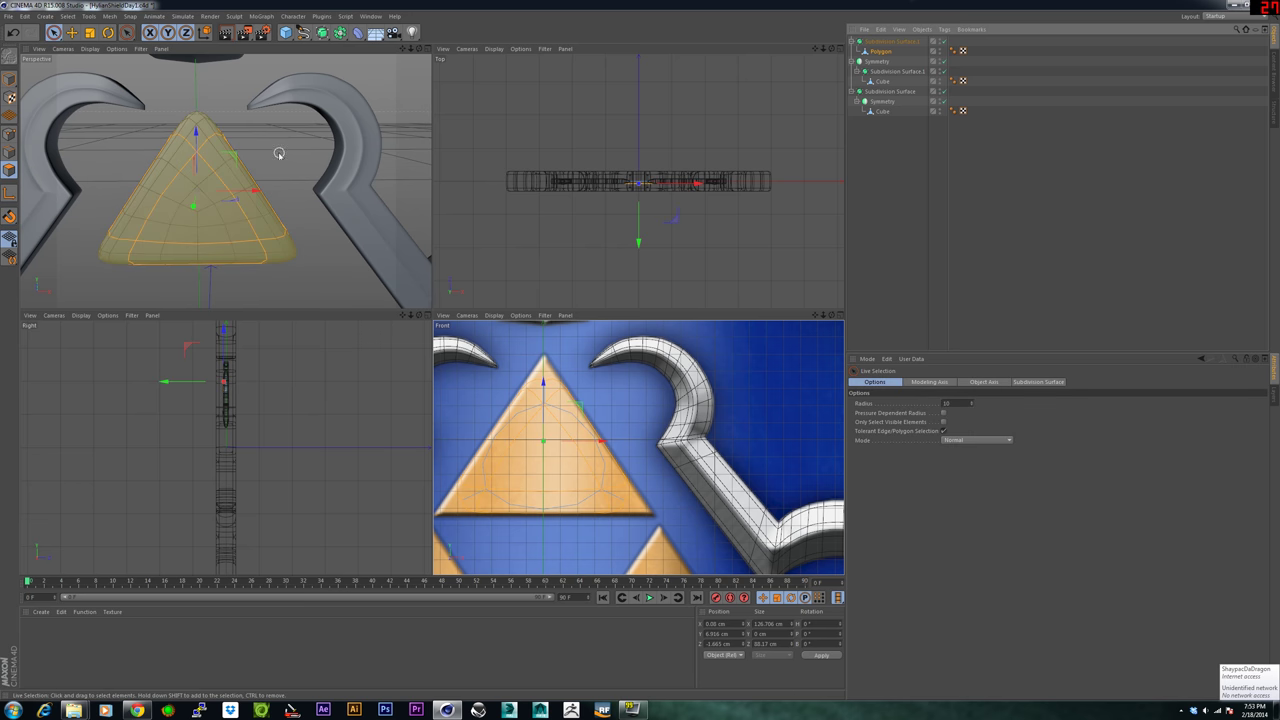
{"action": "left_click", "coordinate": [277, 157]}
{"action": "scroll", "coordinate": [258, 215], "scroll_direction": "down", "scroll_amount": 9}
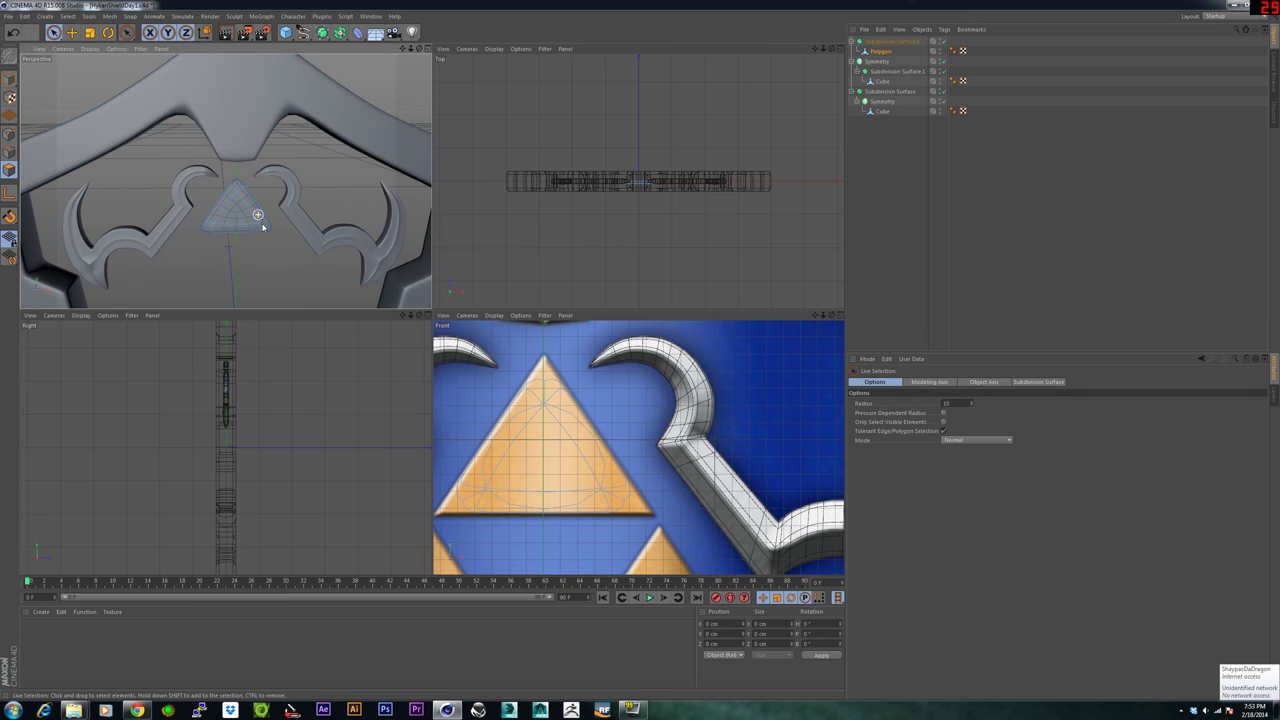
{"action": "middle_click_drag", "start_coordinate": [286, 287], "coordinate": [279, 206], "text": "alt"}
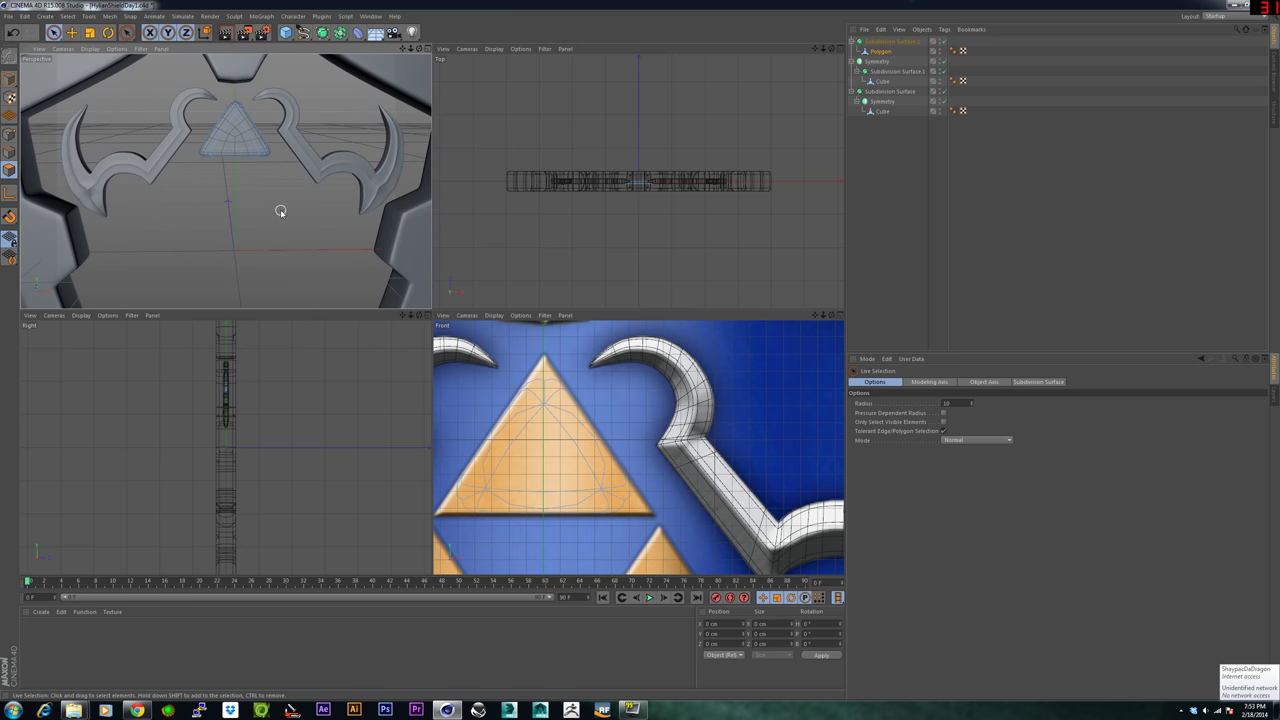
{"action": "left_click_drag", "start_coordinate": [281, 212], "coordinate": [268, 203], "text": "alt"}
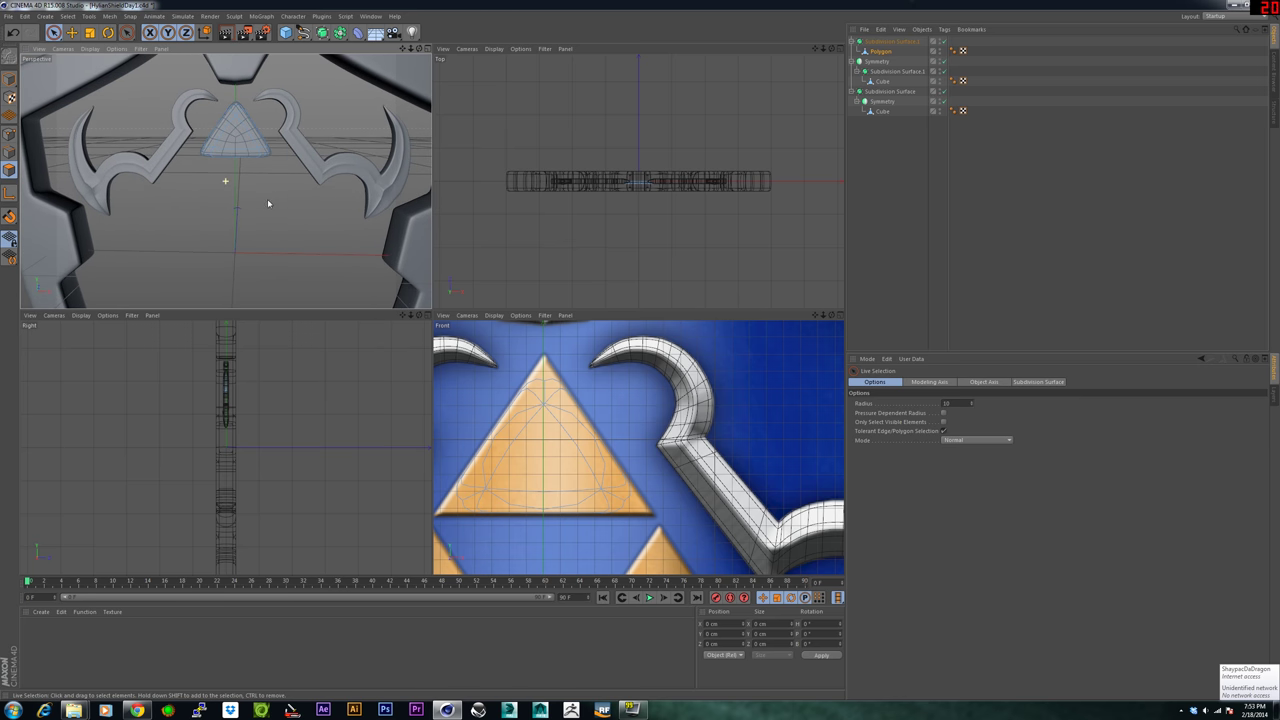
Turn off the triangle's smoothing and cut a short Knife line across its apex, redoing the cut in the front view.
{"action": "left_click", "coordinate": [886, 52]}
{"action": "scroll", "coordinate": [235, 116], "scroll_direction": "up", "scroll_amount": 3}
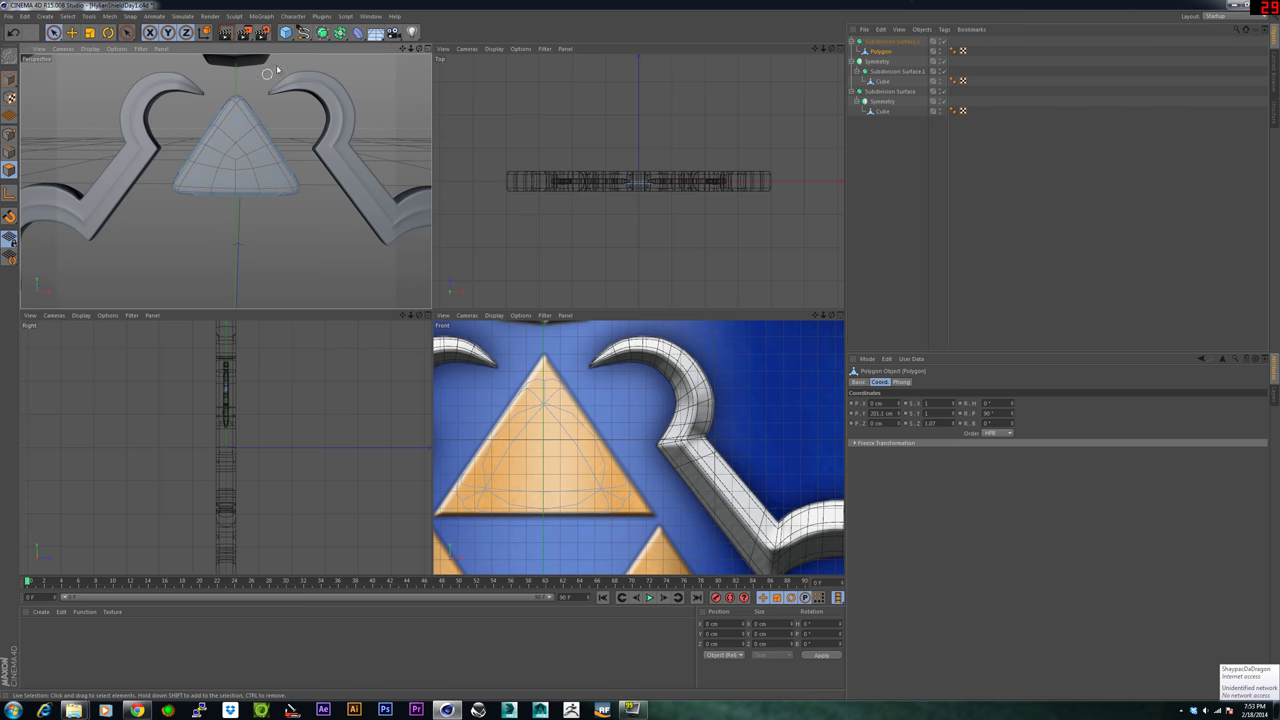
{"action": "left_click", "coordinate": [945, 43]}
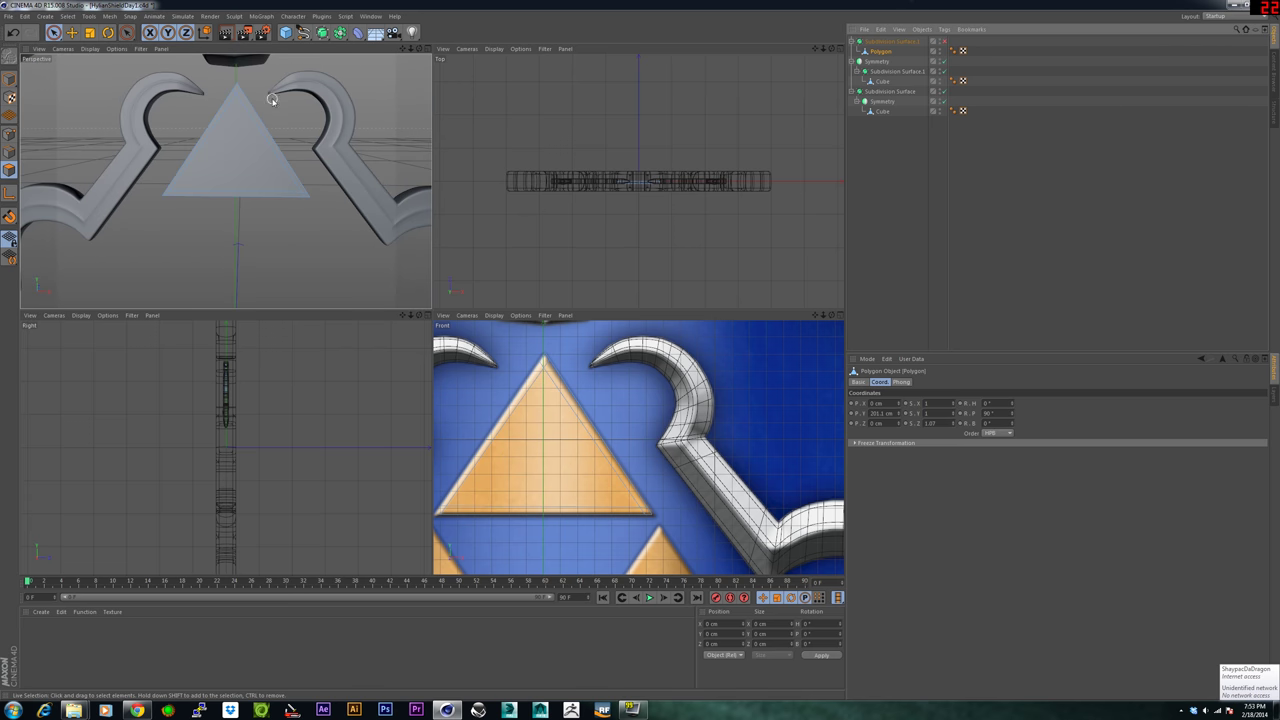
{"action": "scroll", "coordinate": [226, 98], "scroll_direction": "up", "scroll_amount": 4}
{"action": "key", "text": "k"}
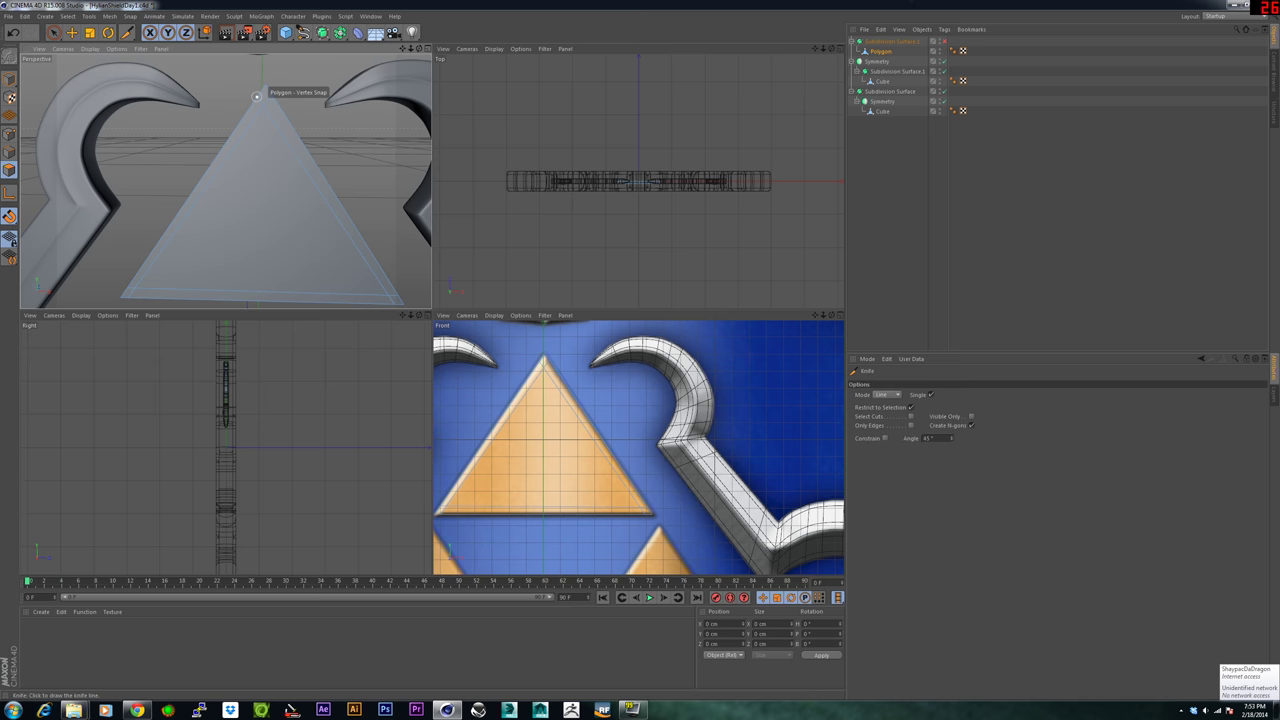
{"action": "scroll", "coordinate": [262, 97], "scroll_direction": "up", "scroll_amount": 3}
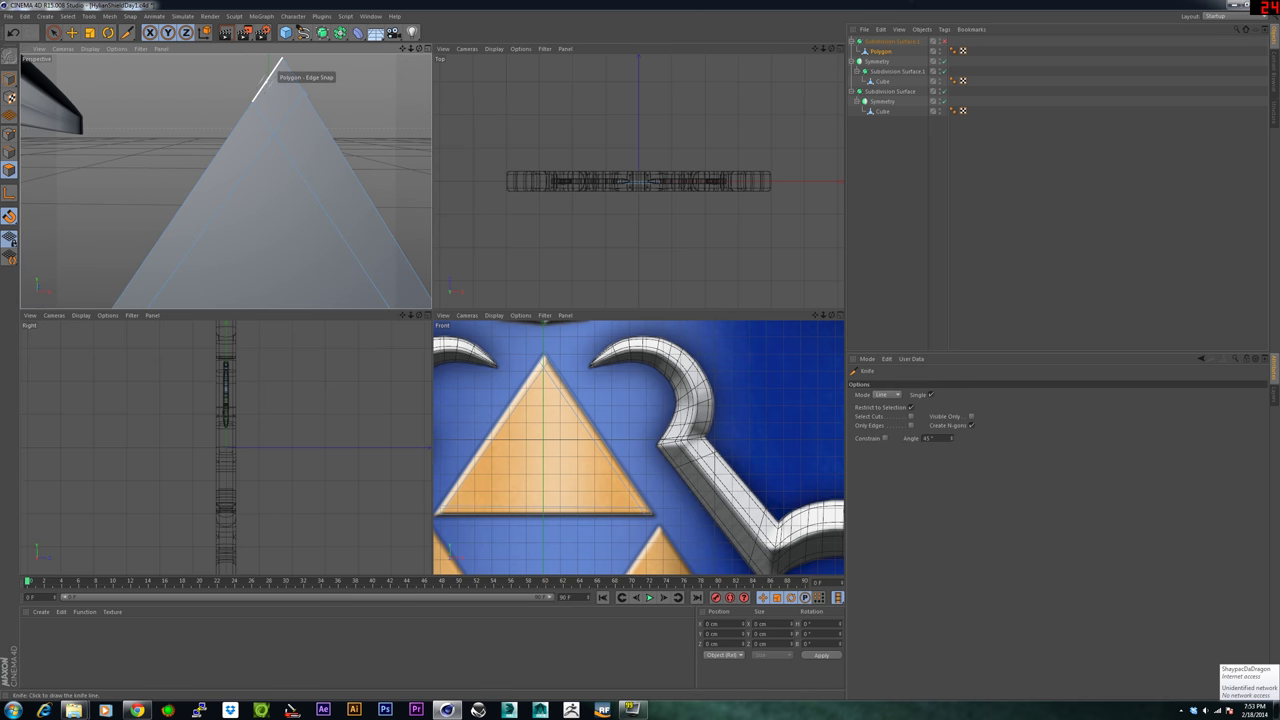
{"action": "left_click_drag", "start_coordinate": [266, 82], "coordinate": [308, 81]}
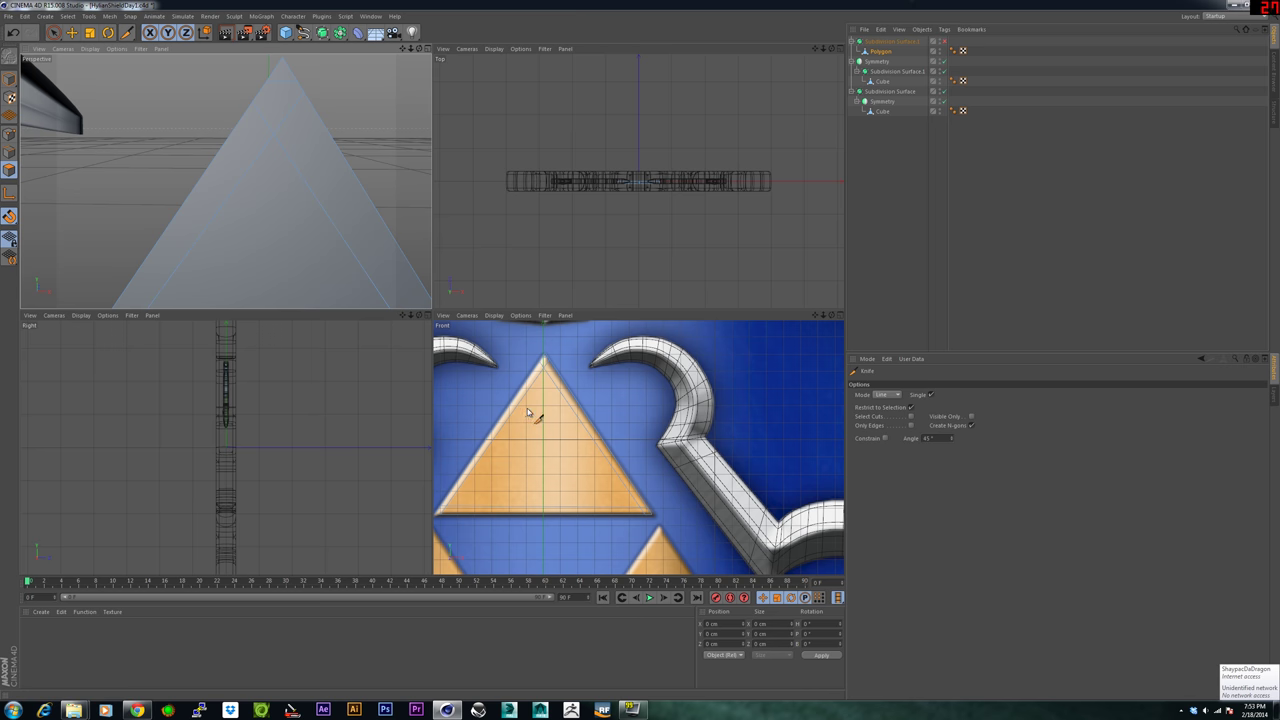
{"action": "scroll", "coordinate": [550, 377], "scroll_direction": "up", "scroll_amount": 4}
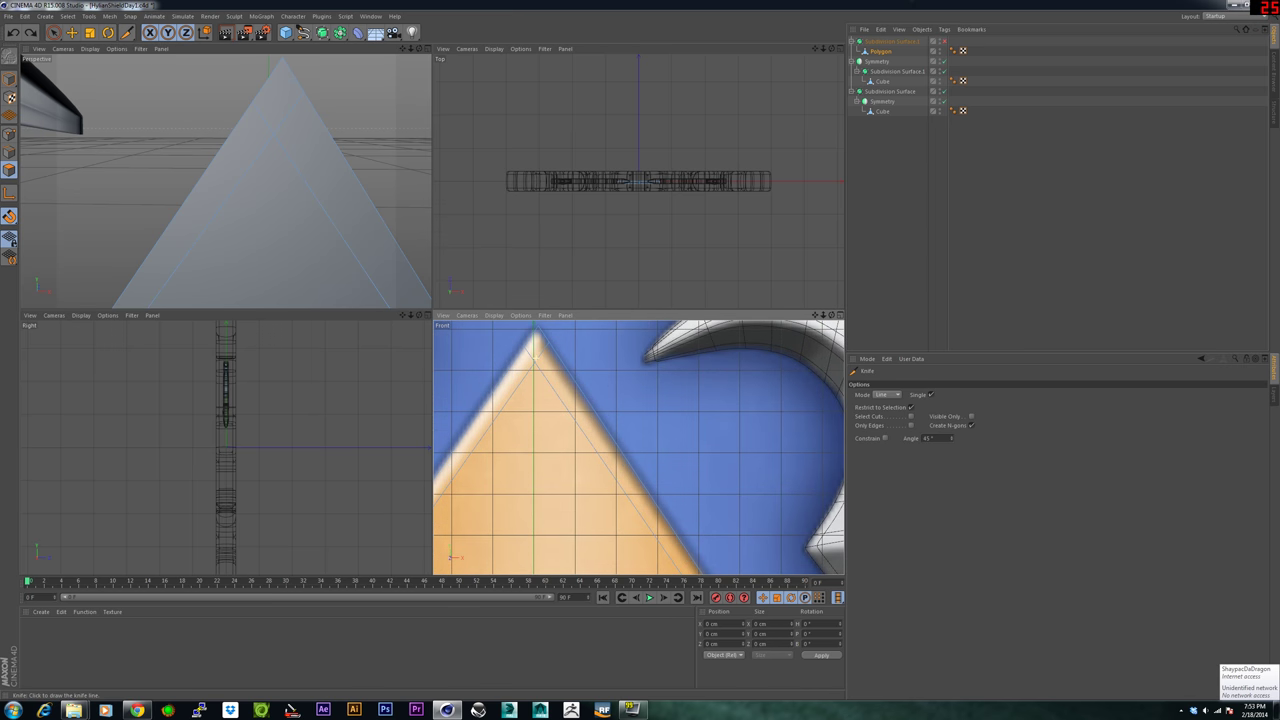
{"action": "mouse_move", "coordinate": [523, 345]}
{"action": "left_mouse_down"}
{"action": "mouse_move", "coordinate": [567, 345]}
{"action": "mouse_move", "coordinate": [544, 345]}
{"action": "left_mouse_up"}
Cut short Knife lines across both base corners of the triangle in the front view.
{"action": "scroll", "coordinate": [550, 444], "scroll_direction": "down", "scroll_amount": 4}
{"action": "middle_click_drag", "start_coordinate": [550, 444], "coordinate": [555, 342], "text": "alt"}
{"action": "scroll", "coordinate": [690, 489], "scroll_direction": "up", "scroll_amount": 5}
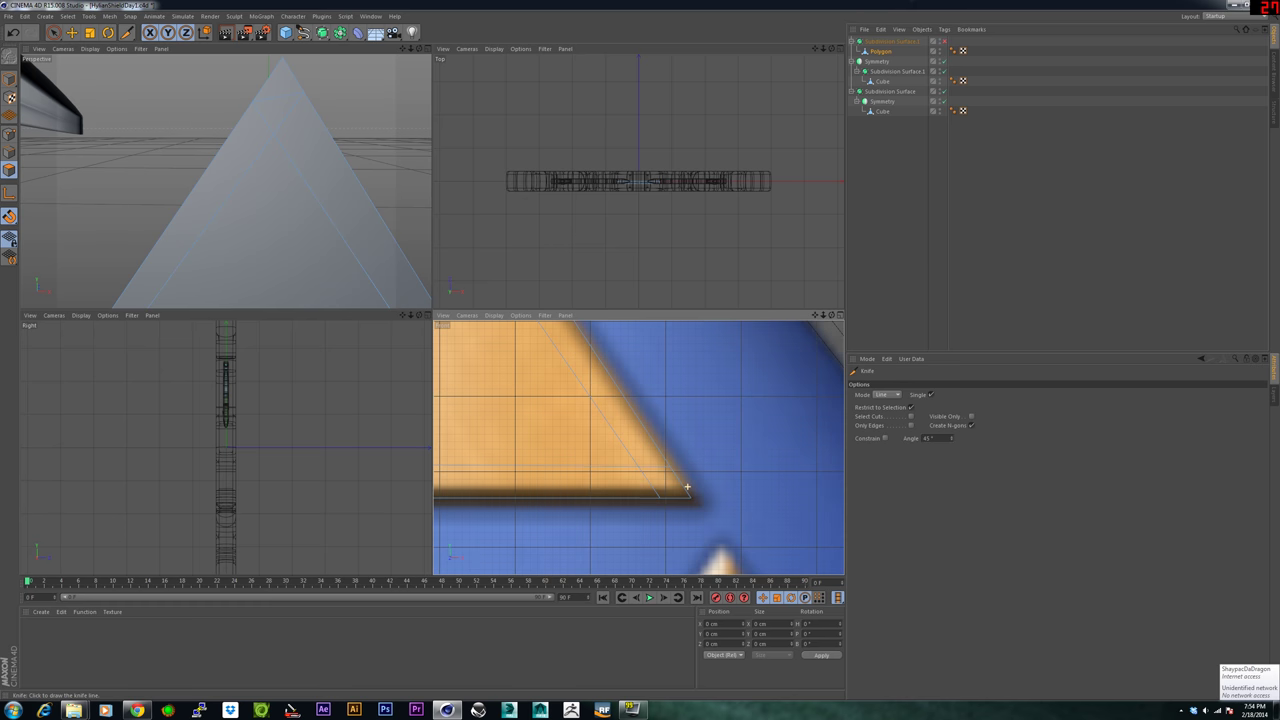
{"action": "left_click_drag", "start_coordinate": [670, 467], "coordinate": [660, 498]}
{"action": "left_click", "coordinate": [660, 497]}
{"action": "middle_click_drag", "start_coordinate": [660, 497], "coordinate": [855, 497], "text": "alt"}
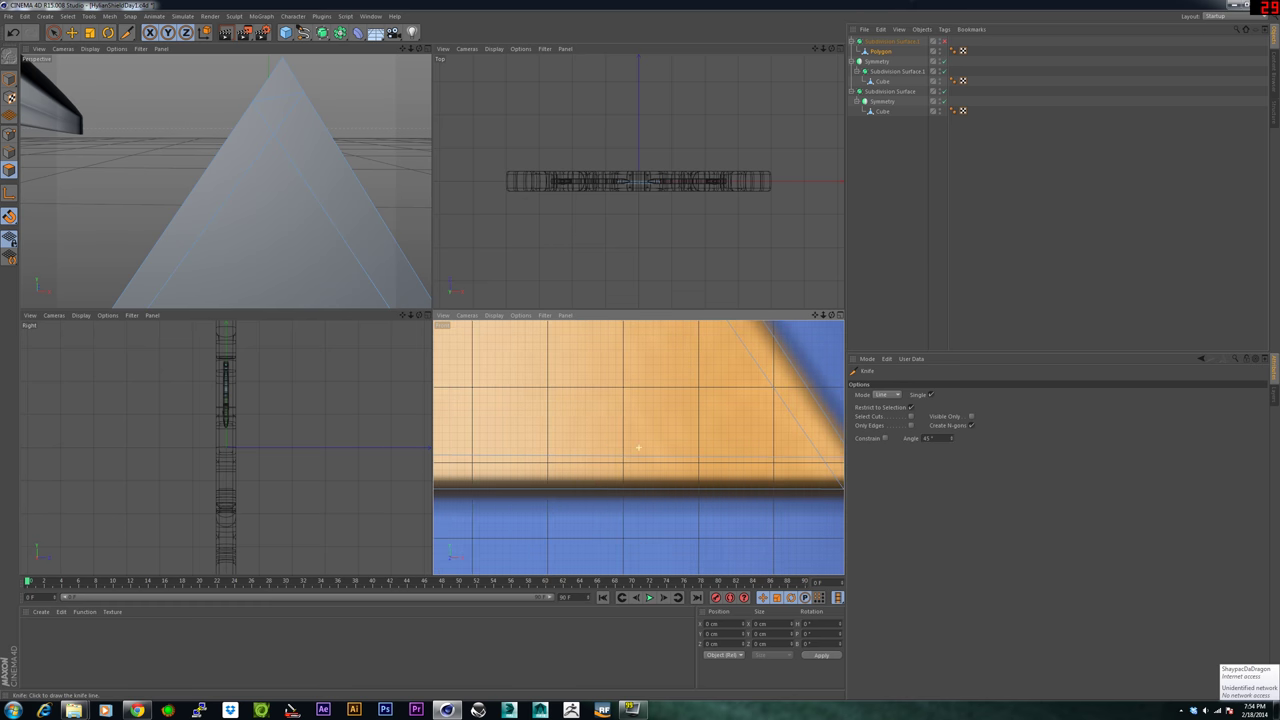
{"action": "scroll", "coordinate": [660, 497], "scroll_direction": "down", "scroll_amount": 5}
{"action": "middle_click_drag", "start_coordinate": [660, 497], "coordinate": [845, 495], "text": "alt"}
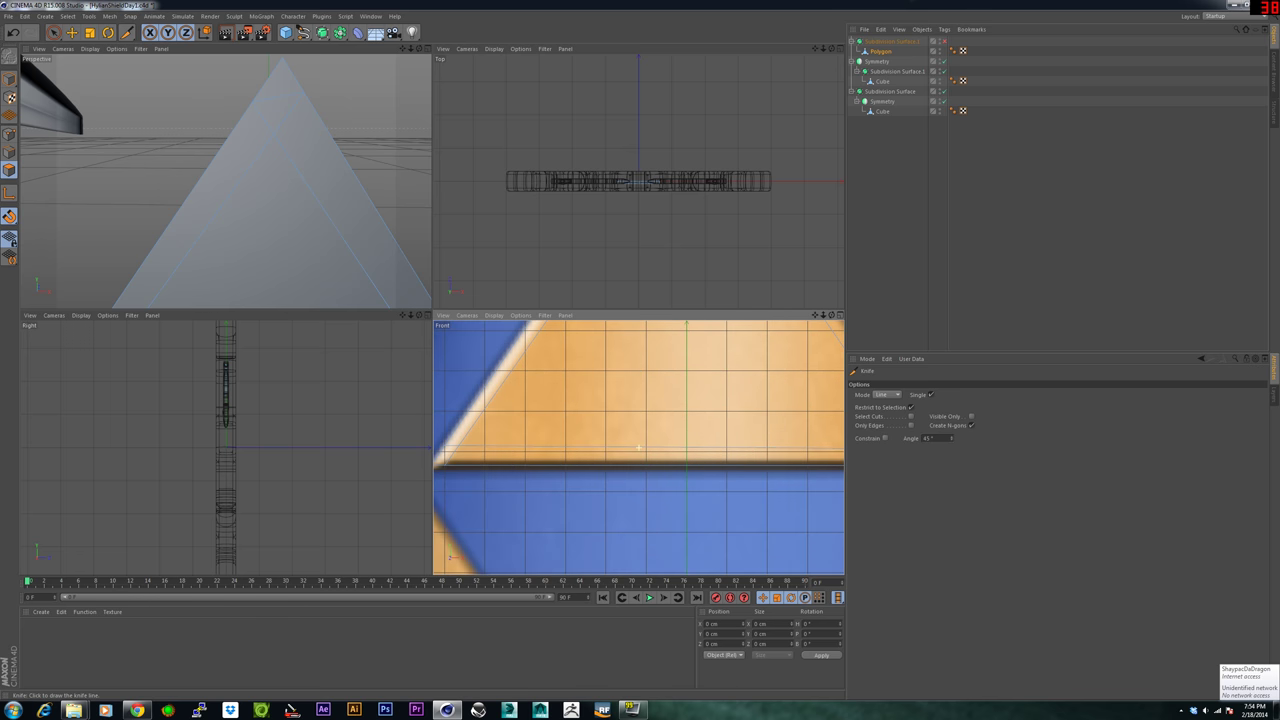
{"action": "middle_click_drag", "start_coordinate": [660, 497], "coordinate": [763, 500], "text": "alt"}
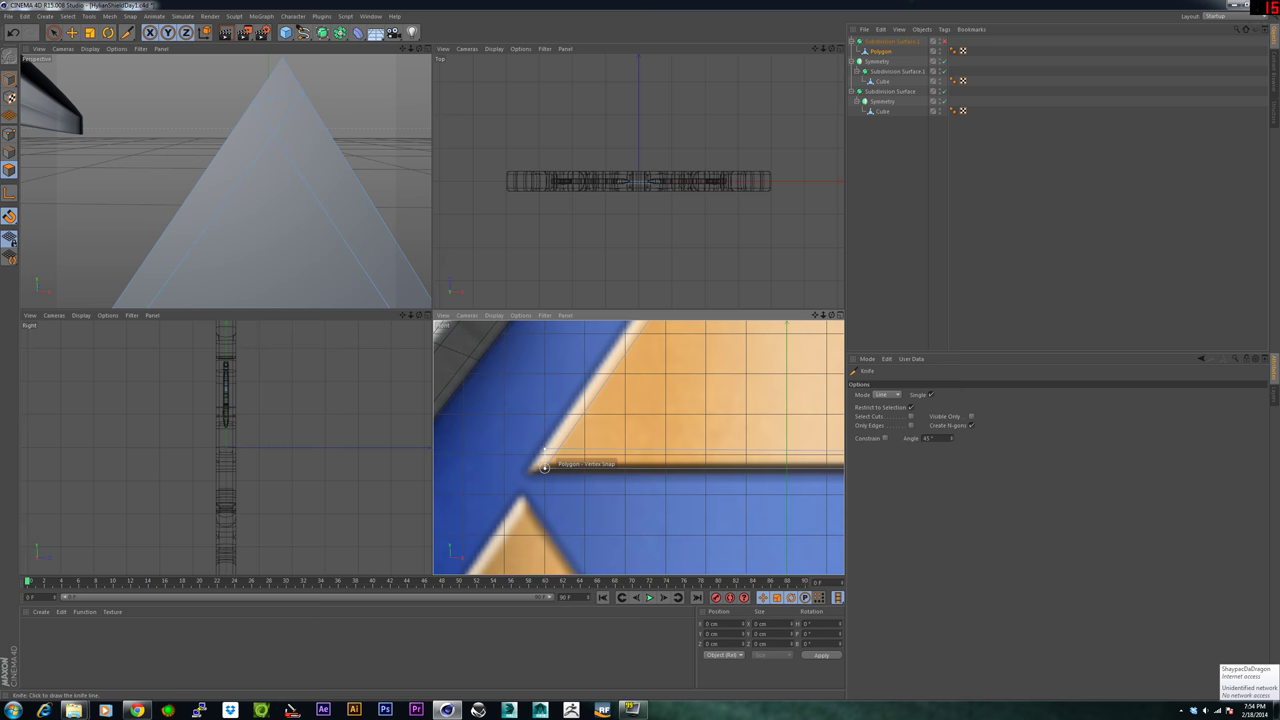
Re-enable the Subdivision Surface, deselect the triangle and inspect its sharpened corners from the front and back.
{"action": "scroll", "coordinate": [264, 199], "scroll_direction": "down", "scroll_amount": 6}
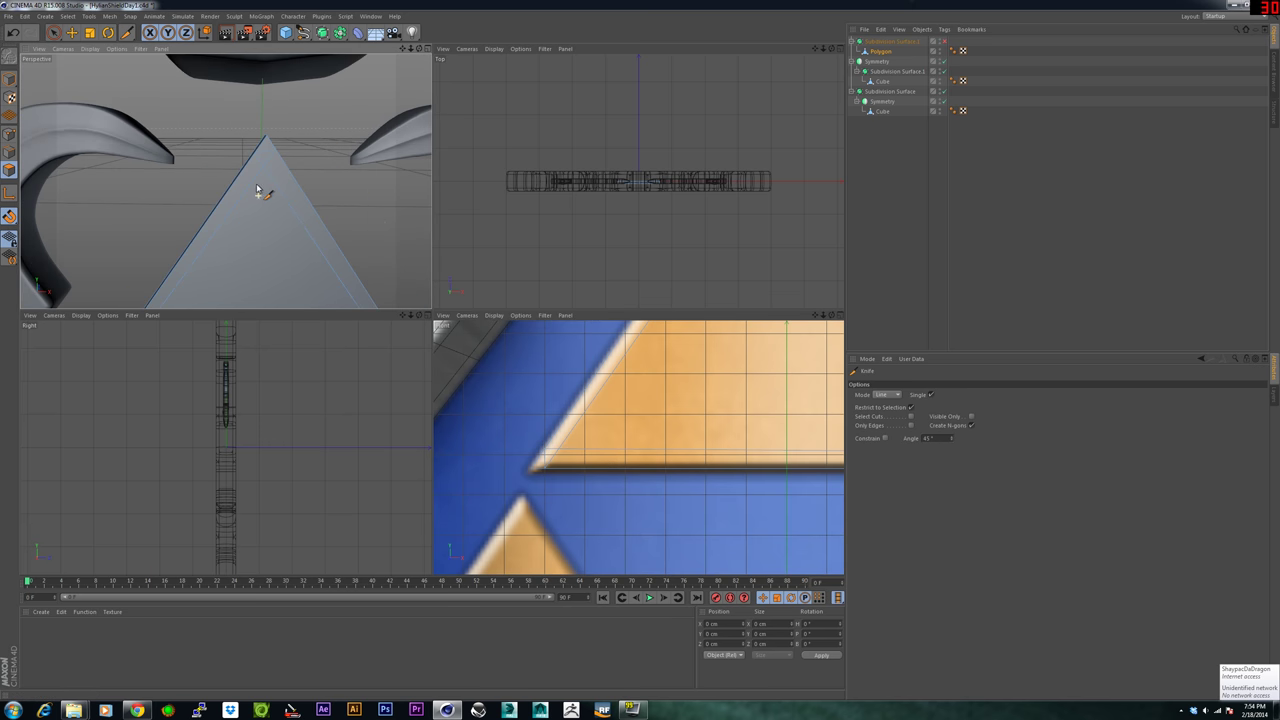
{"action": "middle_click_drag", "start_coordinate": [257, 189], "coordinate": [252, 127], "text": "alt"}
{"action": "scroll", "coordinate": [257, 168], "scroll_direction": "down", "scroll_amount": 3}
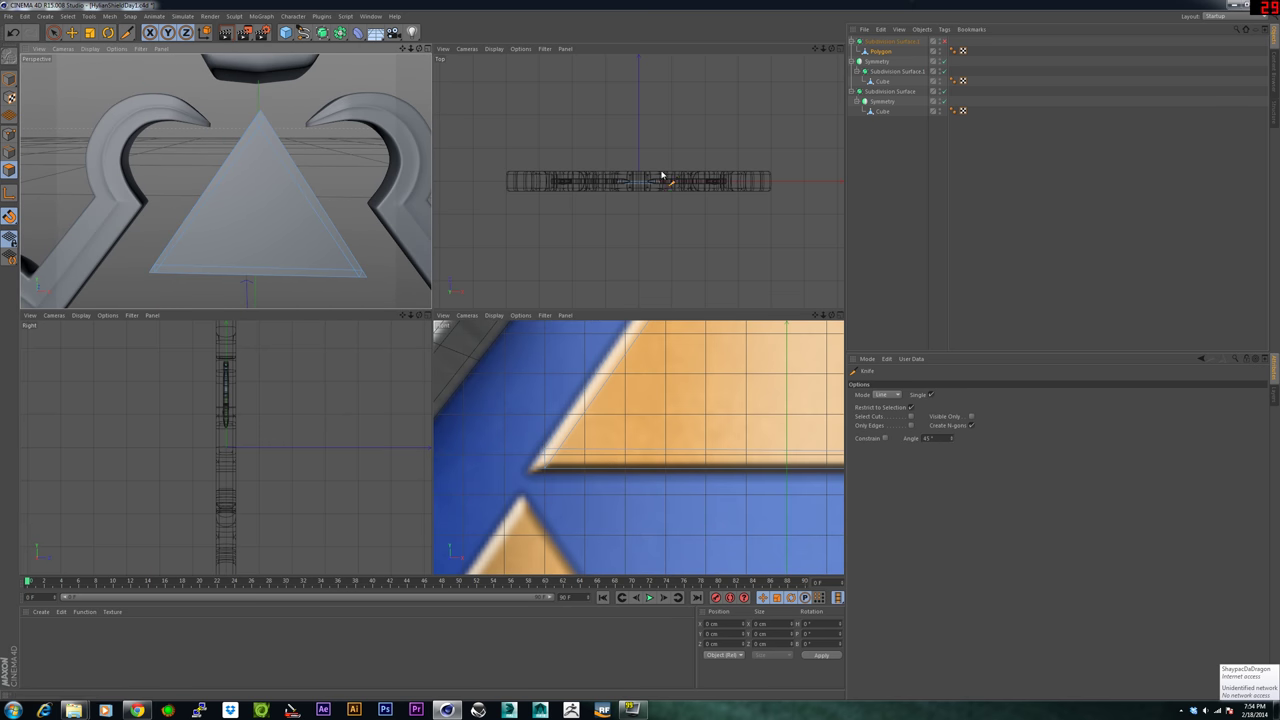
{"action": "left_click", "coordinate": [944, 42]}
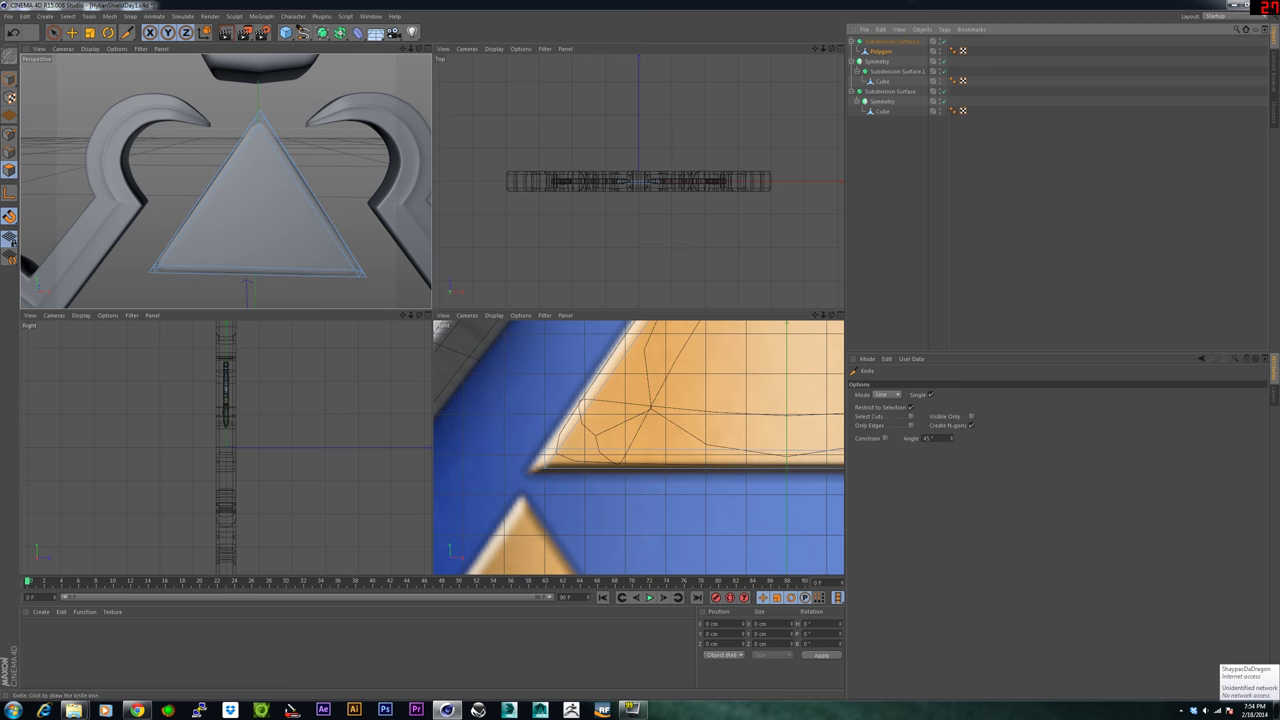
{"action": "left_click", "coordinate": [1110, 181]}
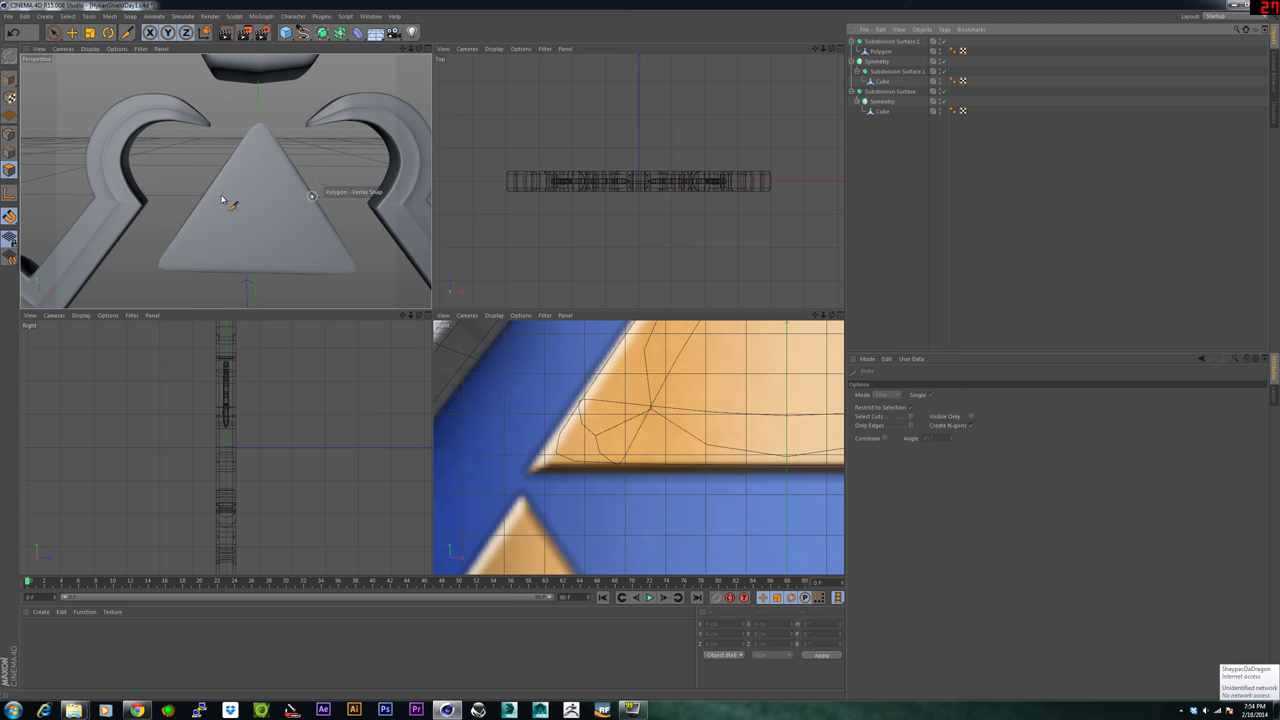
{"action": "left_click_drag", "start_coordinate": [204, 197], "coordinate": [385, 206], "text": "alt"}
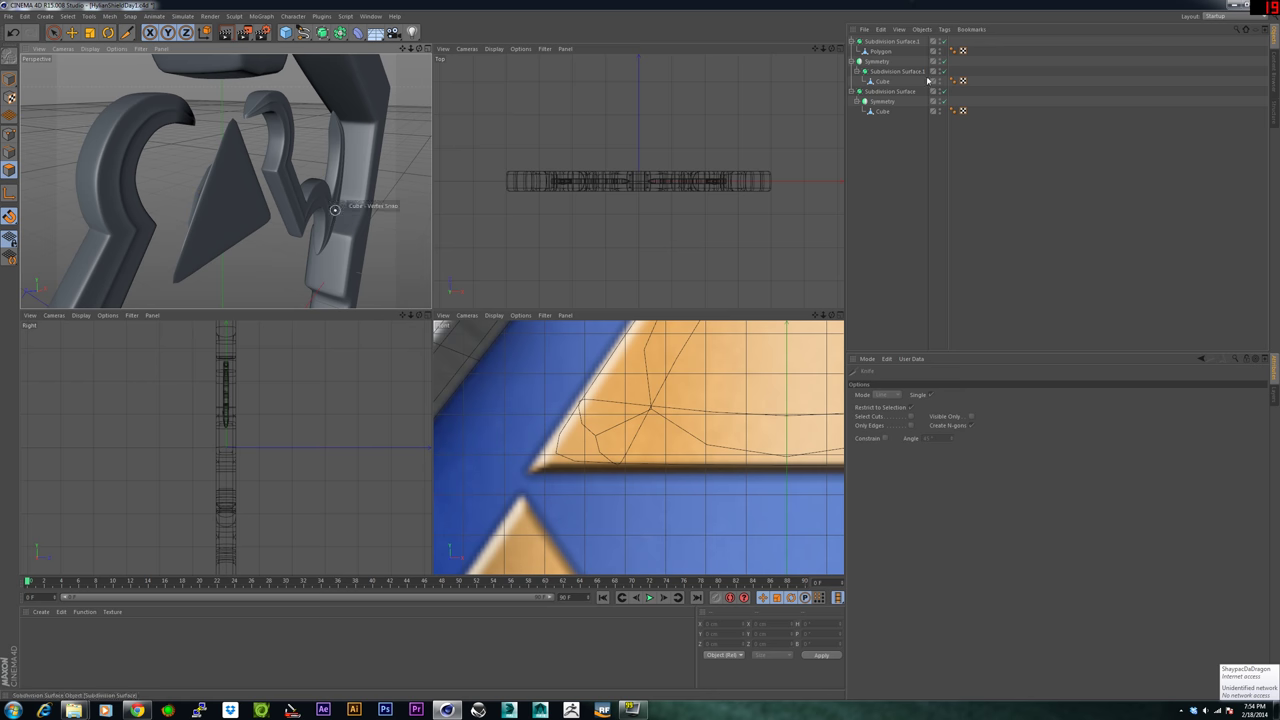
Select the triangle with its smoothing off and use Close Polygon Hole on its mesh, checking it from both sides.
{"action": "left_click", "coordinate": [882, 52]}
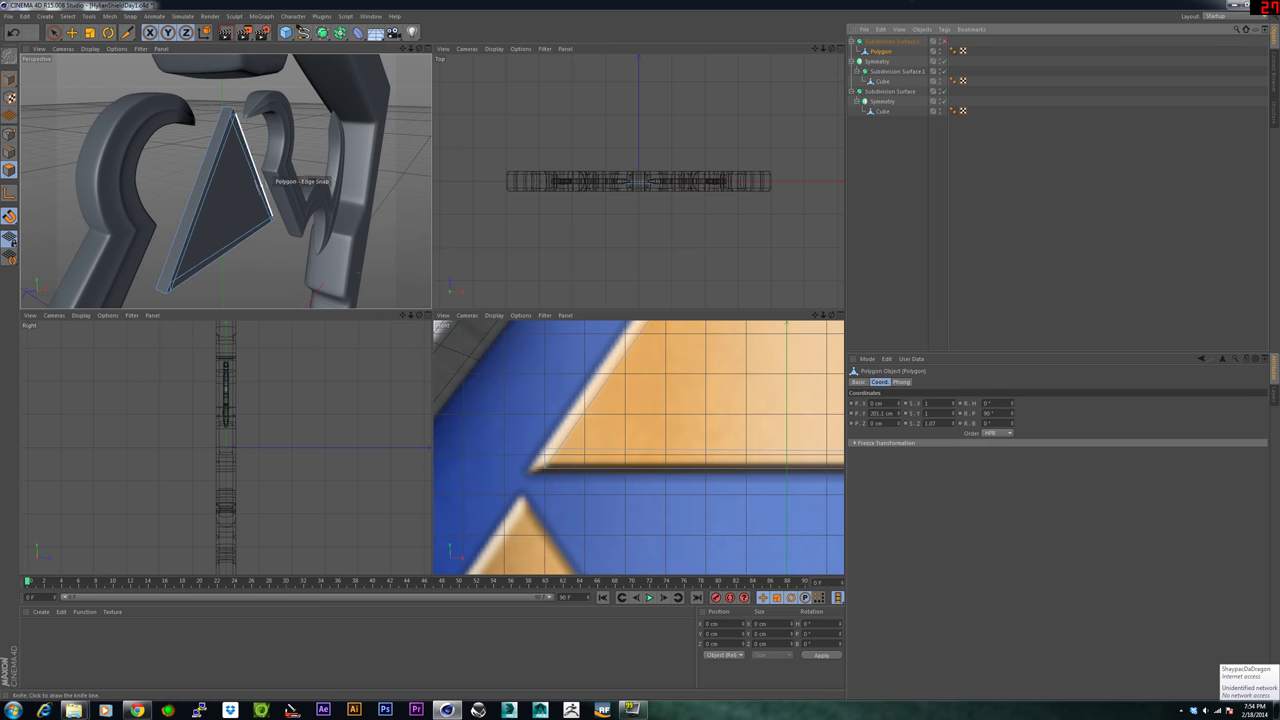
{"action": "mouse_move", "coordinate": [191, 198]}
{"action": "left_mouse_down", "text": "alt"}
{"action": "mouse_move", "coordinate": [297, 27]}
{"action": "mouse_move", "coordinate": [215, 185]}
{"action": "mouse_move", "coordinate": [262, 222]}
{"action": "mouse_move", "coordinate": [230, 232]}
{"action": "mouse_move", "coordinate": [200, 192]}
{"action": "left_mouse_up", "text": "alt"}
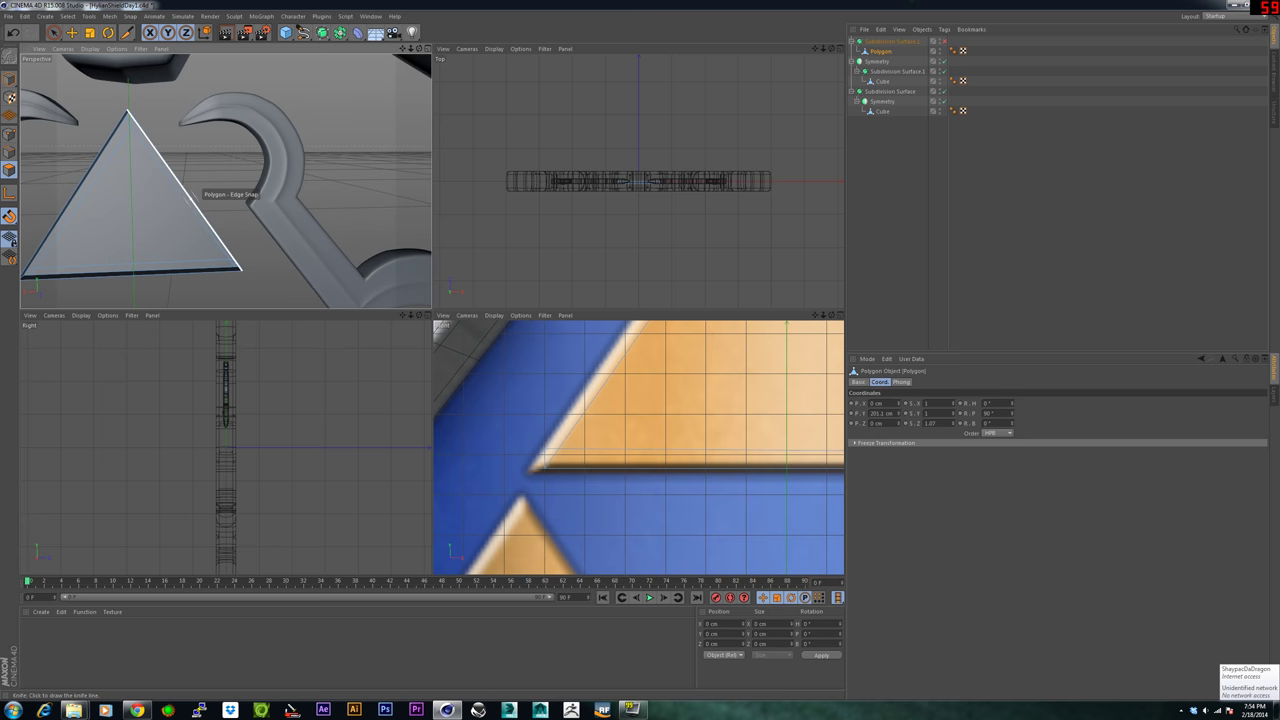
{"action": "right_click", "coordinate": [211, 169]}
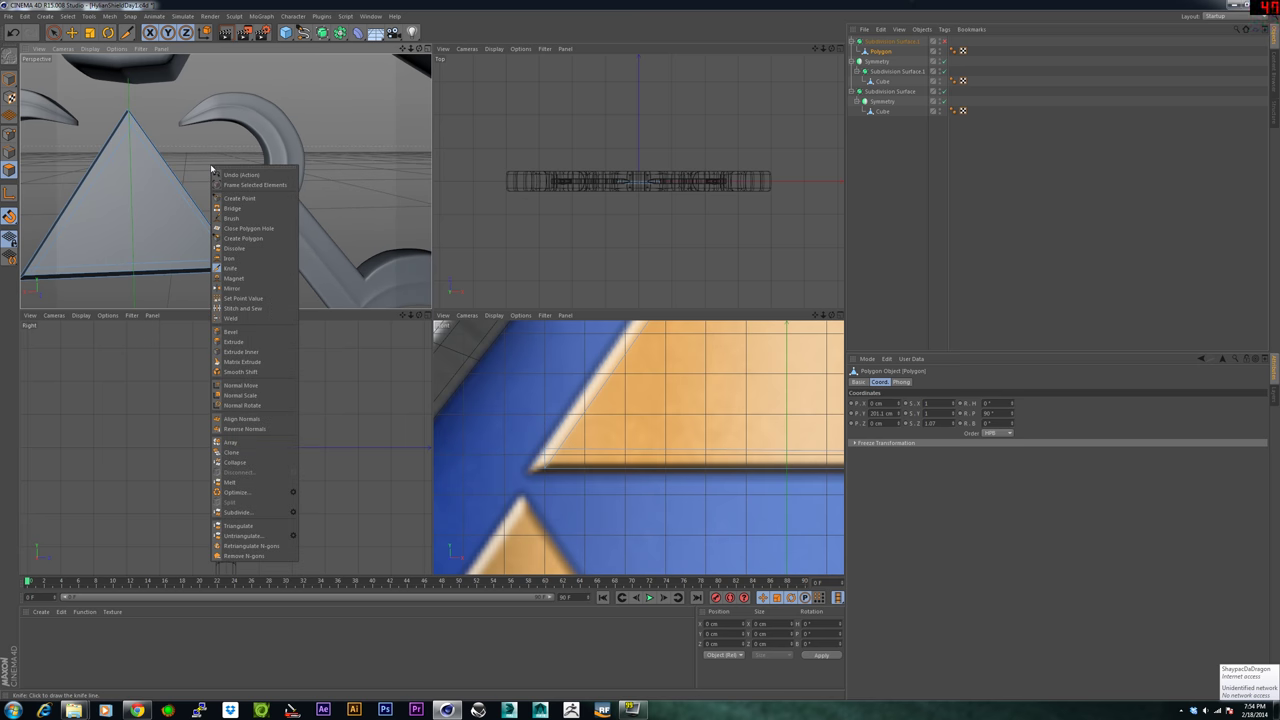
{"action": "left_click", "coordinate": [240, 228]}
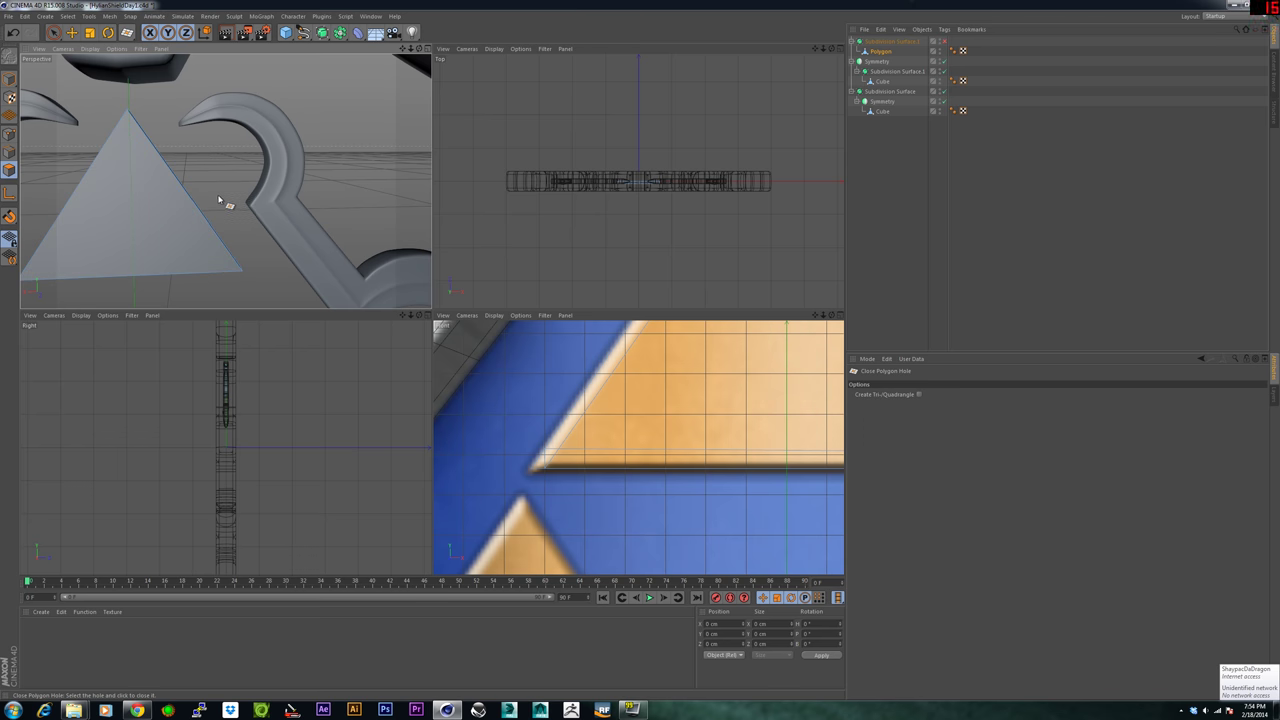
{"action": "left_click_drag", "start_coordinate": [223, 195], "coordinate": [55, 198], "text": "alt"}
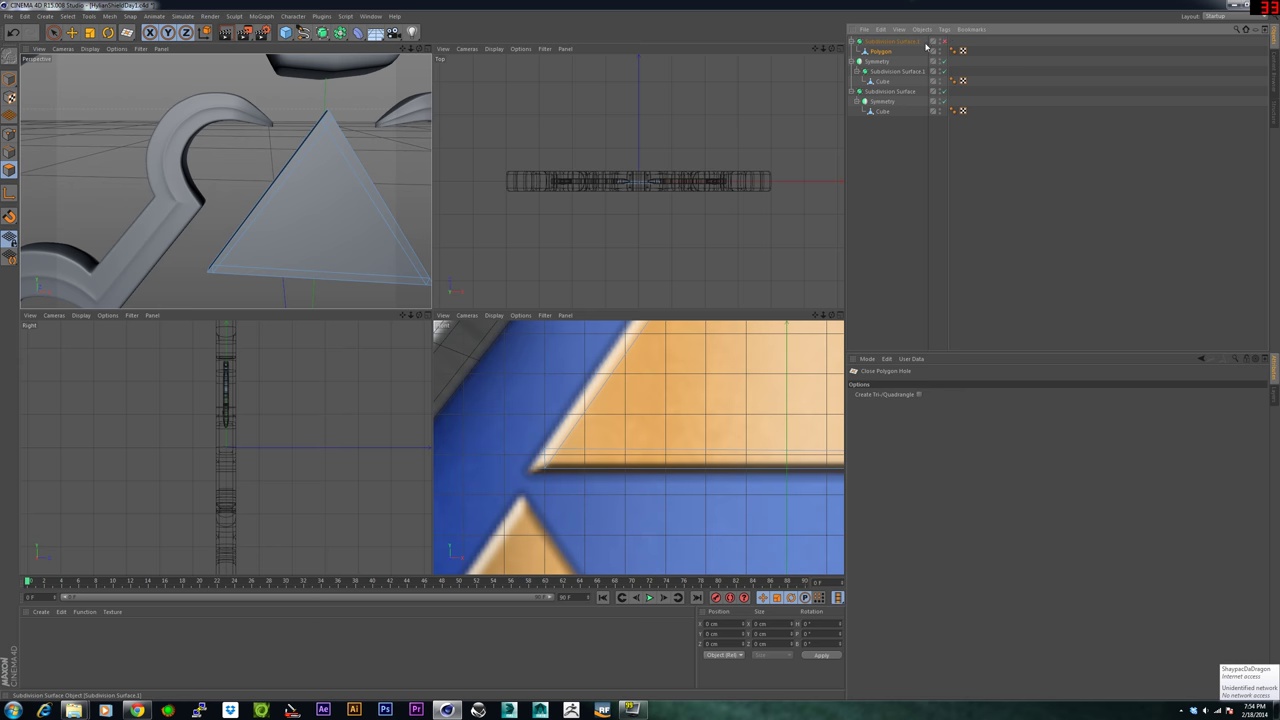
{"action": "left_click_drag", "start_coordinate": [335, 156], "coordinate": [508, 161], "text": "alt"}
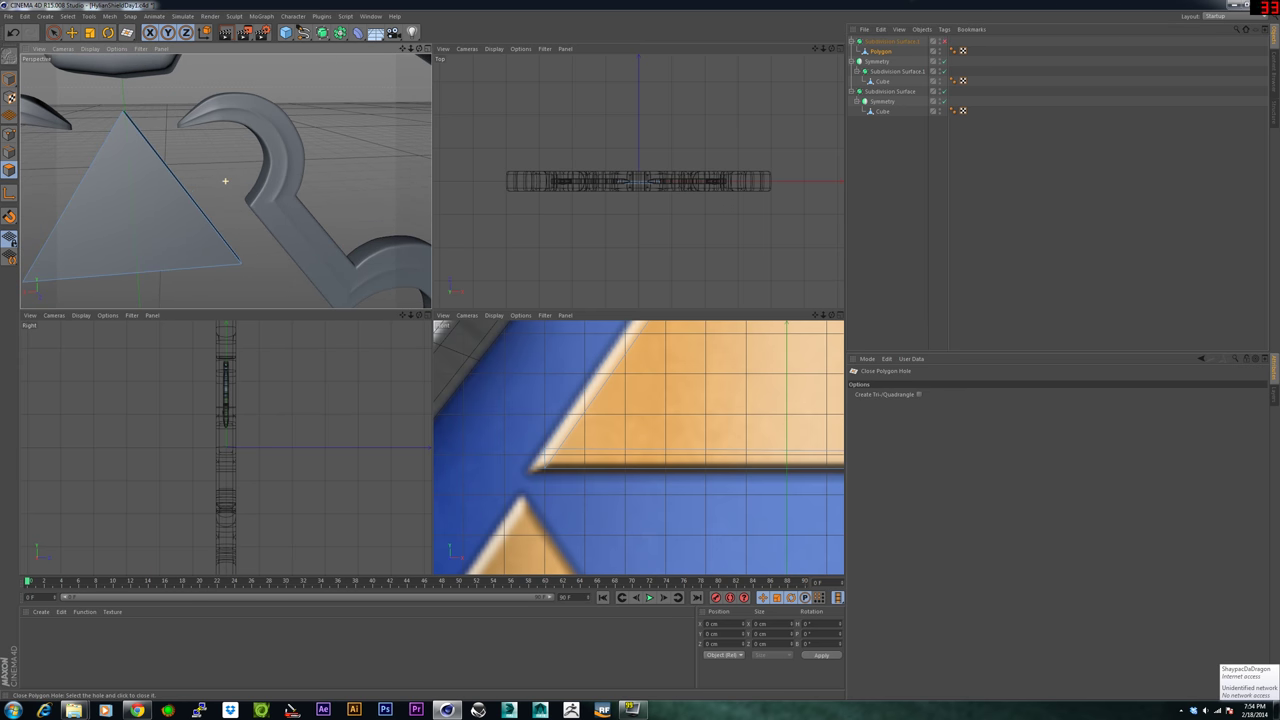
Turn the triangle's Subdivision Surface on again and deselect everything to view the smoothed front.
{"action": "left_click", "coordinate": [943, 41]}
{"action": "left_click_drag", "start_coordinate": [155, 147], "coordinate": [293, 167], "text": "alt"}
{"action": "left_click", "coordinate": [905, 205]}
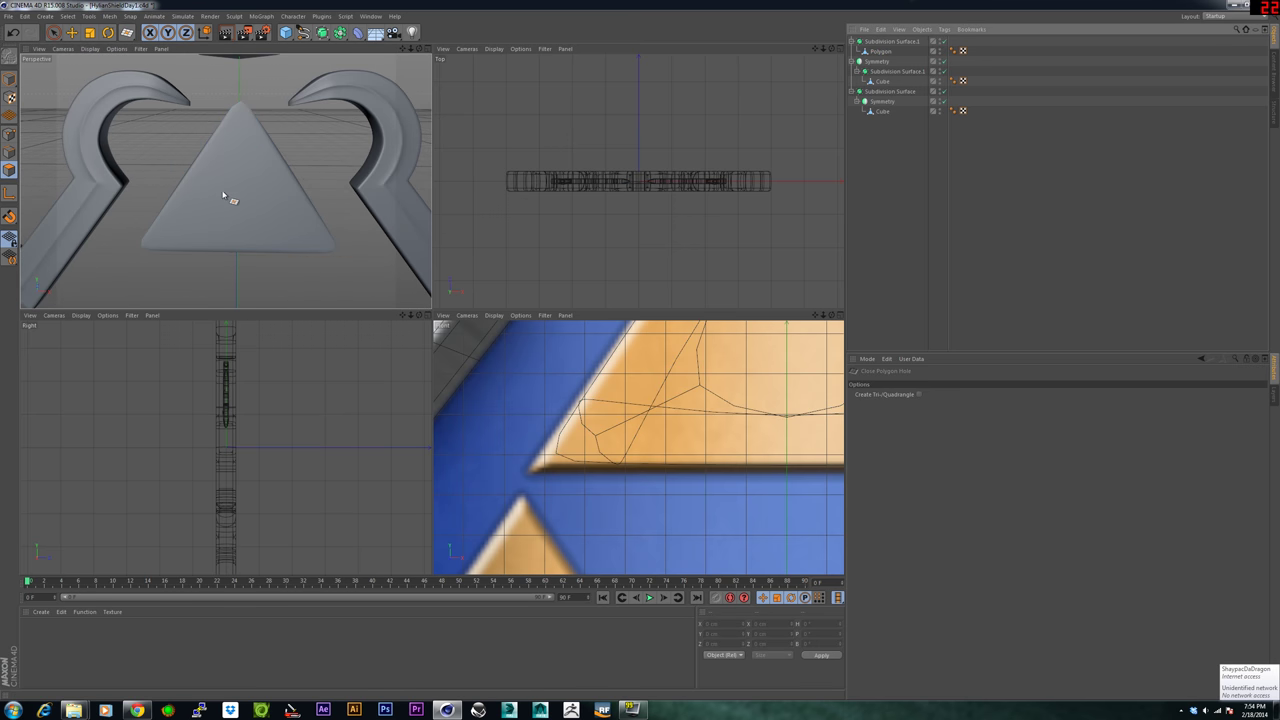
Render the perspective view to preview the smoothed triangle between the horn ornaments, viewing it closer and farther away.
{"action": "left_click_drag", "start_coordinate": [188, 194], "coordinate": [221, 208], "text": "alt"}
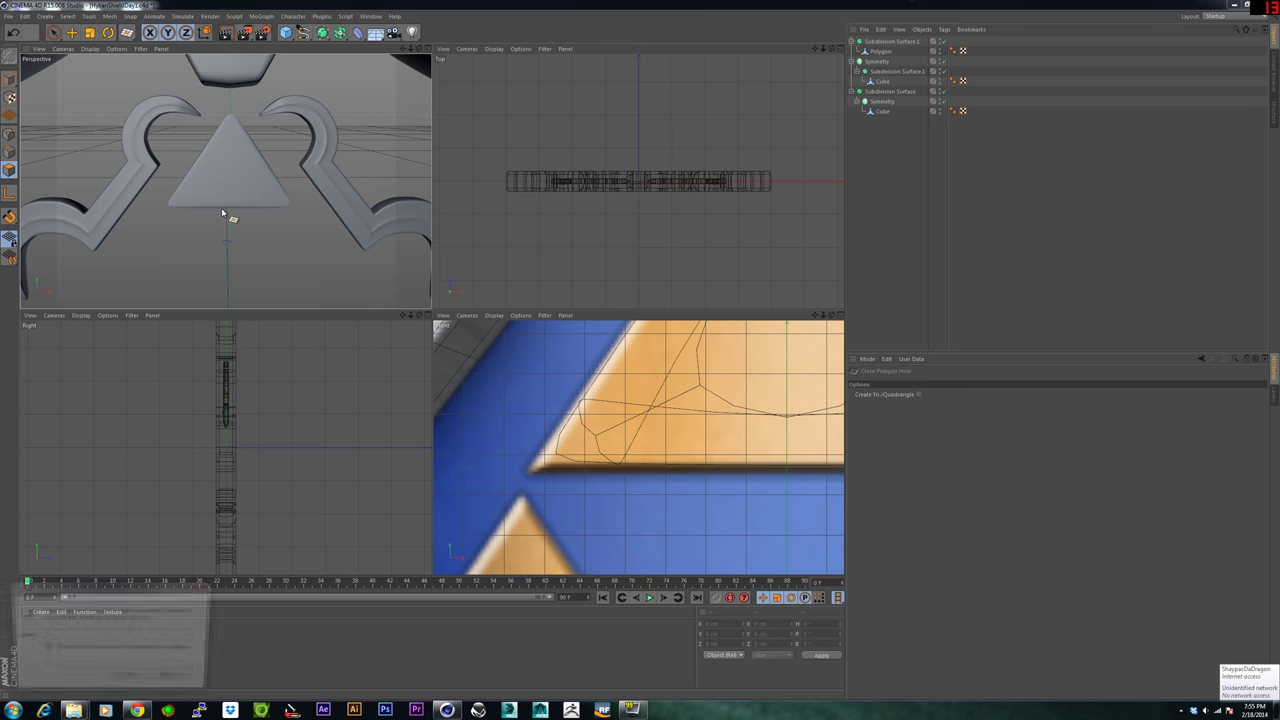
{"action": "left_click", "coordinate": [204, 589]}
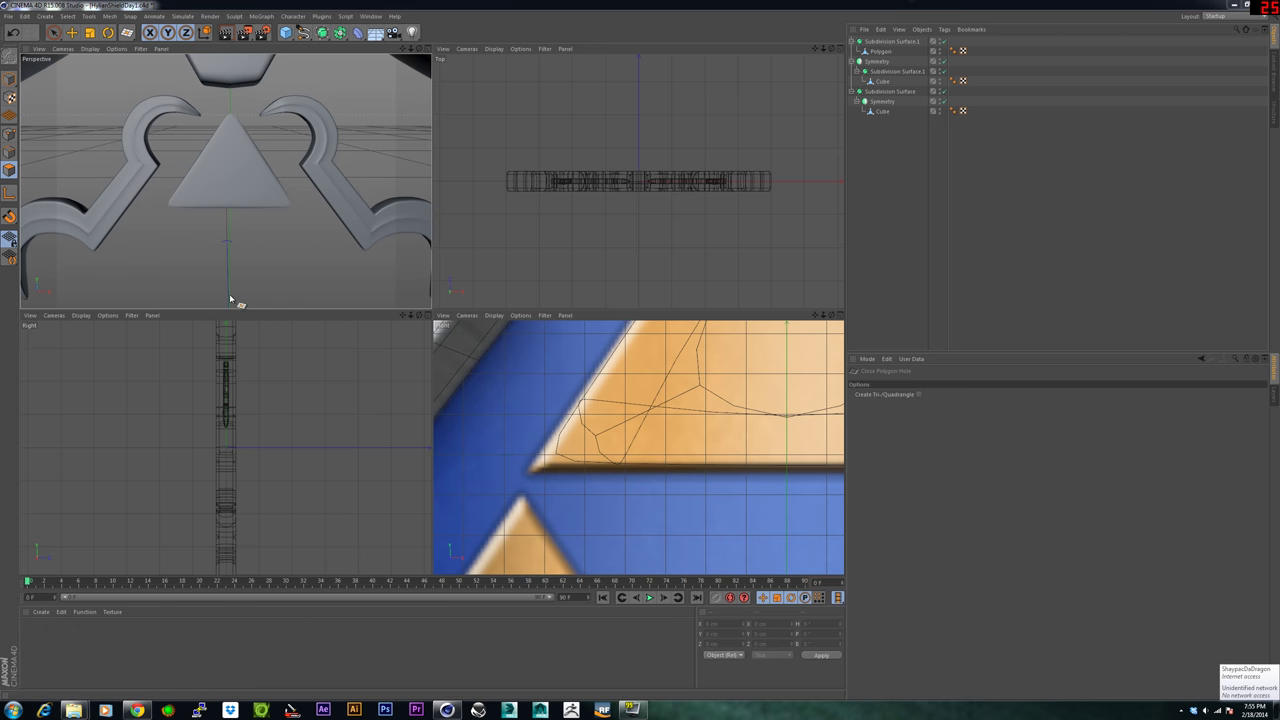
{"action": "key", "text": "ctrl+r"}
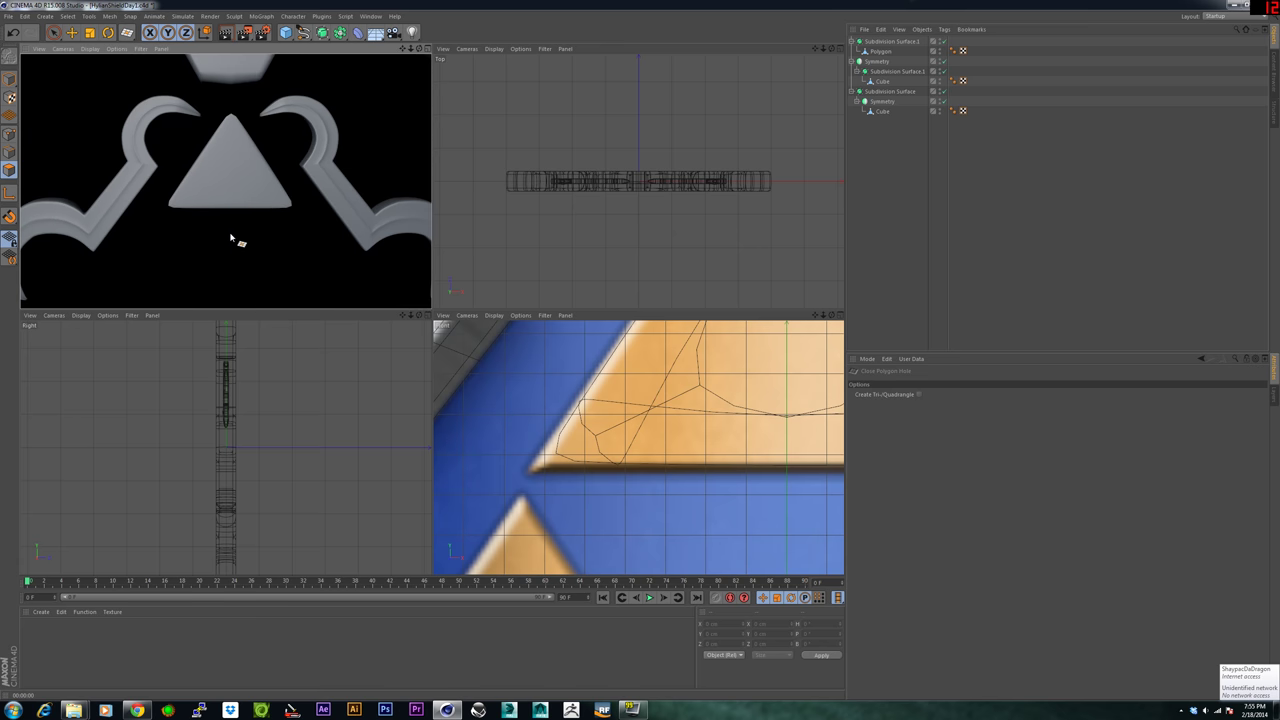
{"action": "scroll", "coordinate": [297, 247], "scroll_direction": "down", "scroll_amount": 2}
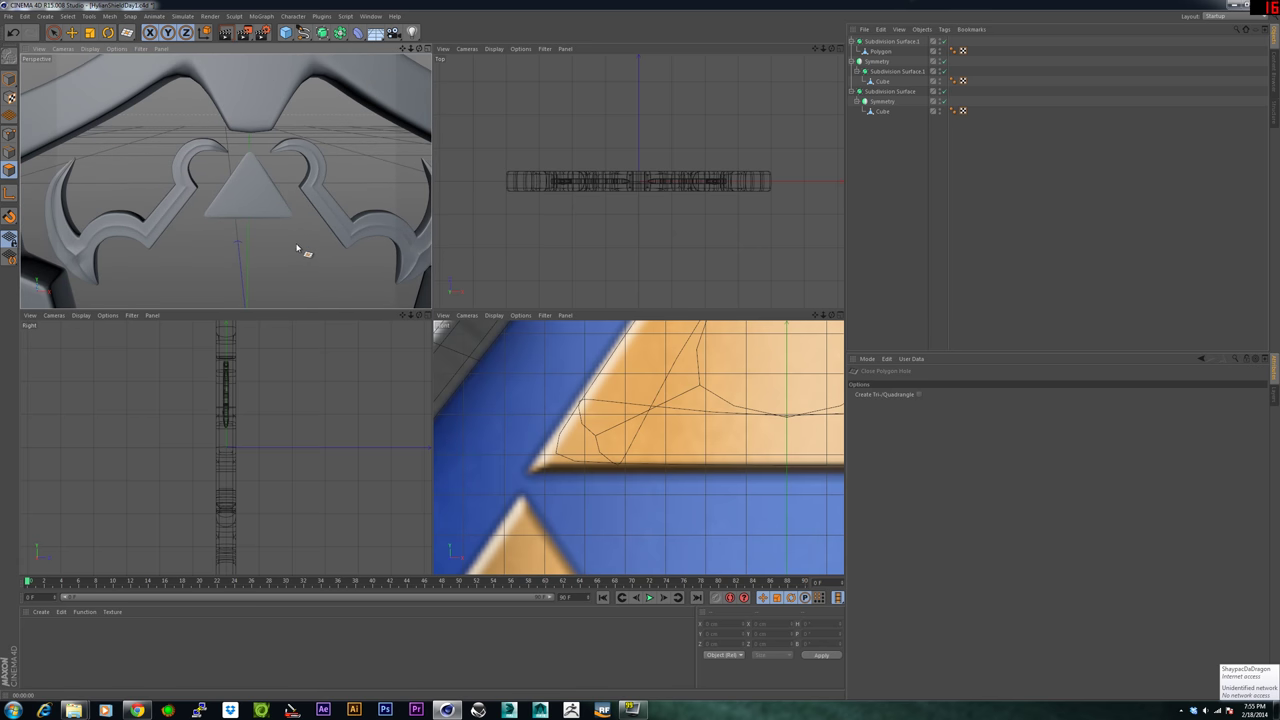
{"action": "scroll", "coordinate": [294, 247], "scroll_direction": "up", "scroll_amount": 2}
{"action": "scroll", "coordinate": [294, 247], "scroll_direction": "down", "scroll_amount": 2}
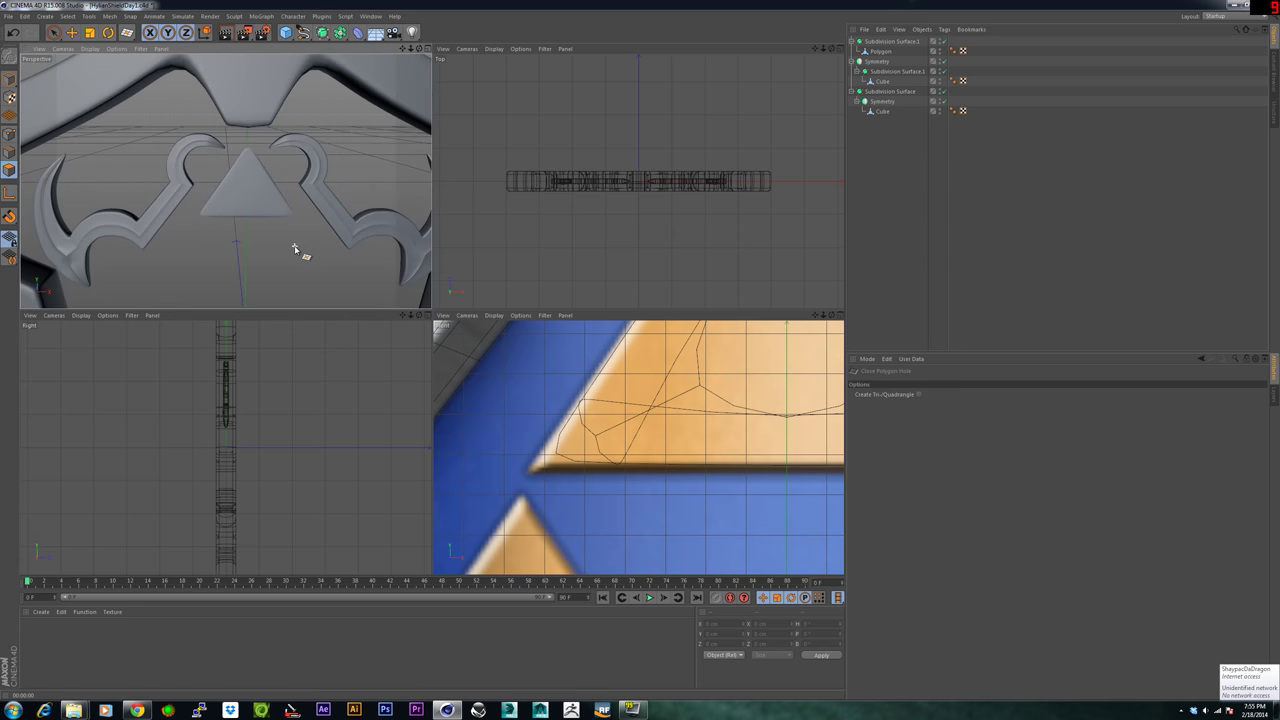
{"action": "key", "text": "ctrl+r"}
{"action": "scroll", "coordinate": [257, 200], "scroll_direction": "up", "scroll_amount": 4}
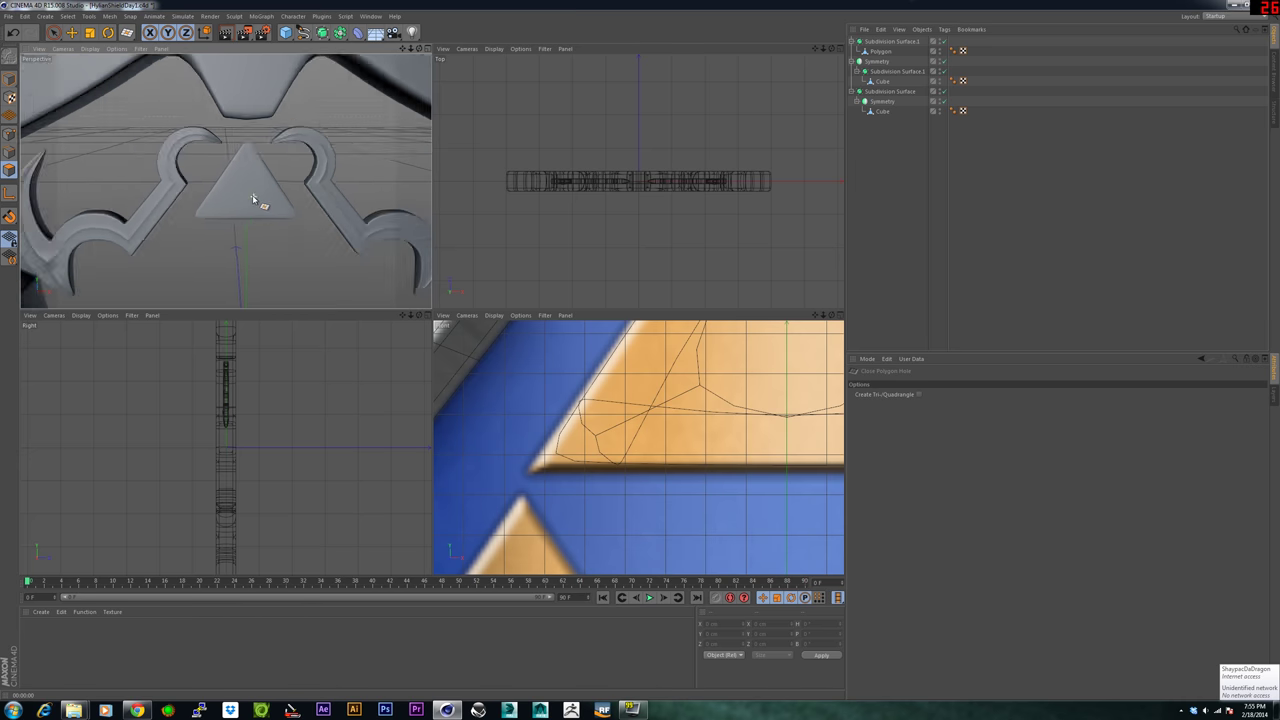
Examine the smoothed triangle's edges and surface up close from the side and from the front.
{"action": "scroll", "coordinate": [248, 190], "scroll_direction": "up", "scroll_amount": 3}
{"action": "left_click_drag", "start_coordinate": [216, 185], "coordinate": [80, 215], "text": "alt"}
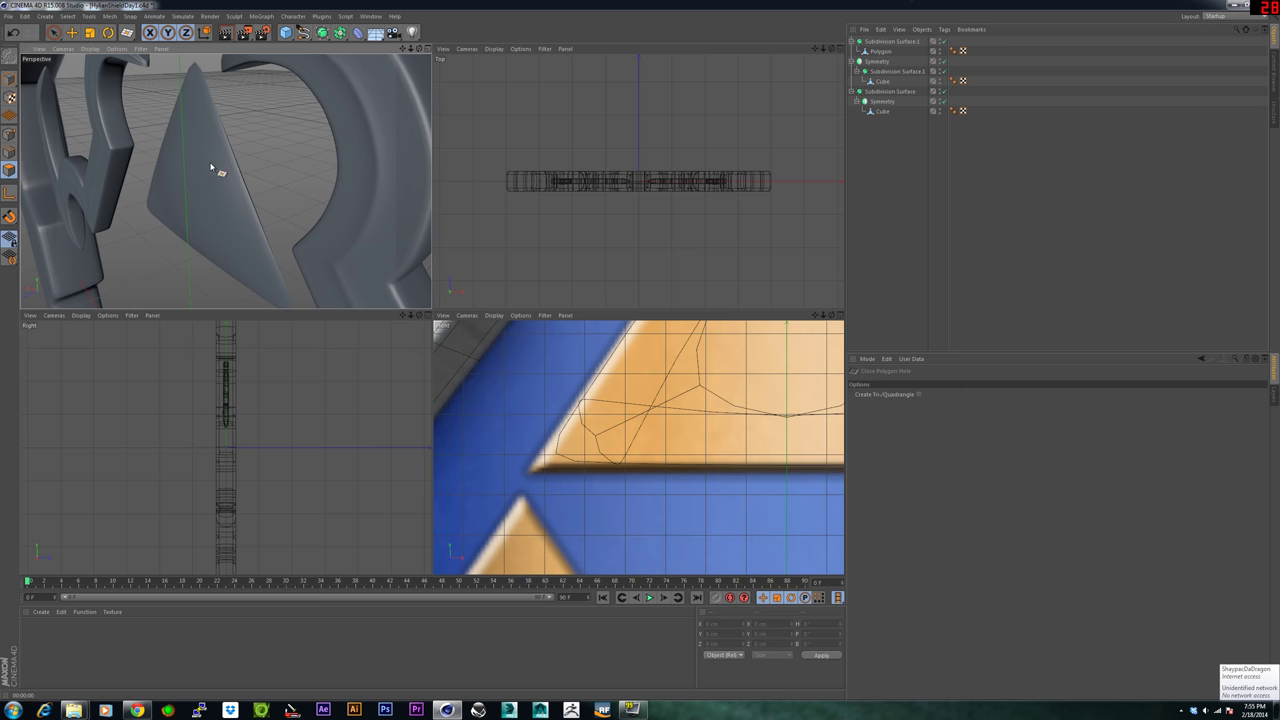
{"action": "left_click_drag", "start_coordinate": [211, 168], "coordinate": [245, 147], "text": "alt"}
{"action": "left_click_drag", "start_coordinate": [355, 172], "coordinate": [253, 184], "text": "alt"}
{"action": "scroll", "coordinate": [253, 193], "scroll_direction": "down", "scroll_amount": 3}
{"action": "scroll", "coordinate": [253, 184], "scroll_direction": "down", "scroll_amount": 2}
{"action": "scroll", "coordinate": [247, 207], "scroll_direction": "up", "scroll_amount": 4}
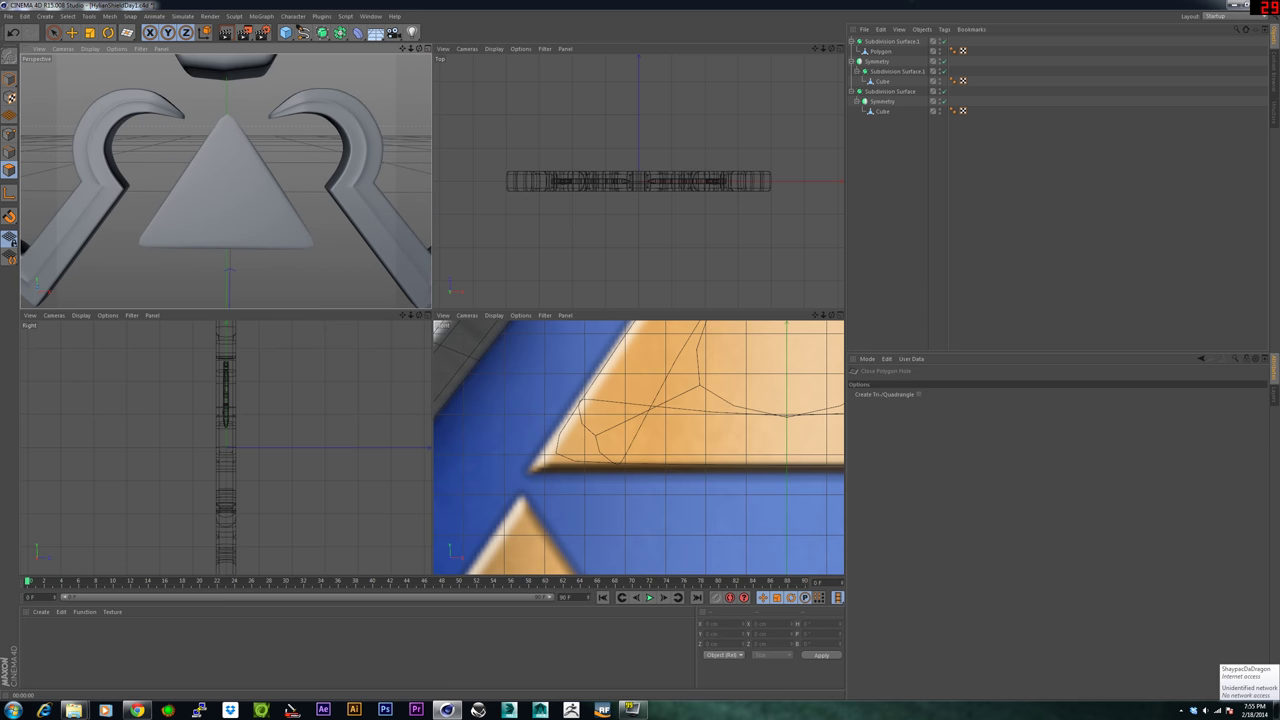
Duplicate the triangle together with its Subdivision Surface, and expand the copy in the object hierarchy.
{"action": "scroll", "coordinate": [636, 436], "scroll_direction": "down", "scroll_amount": 6}
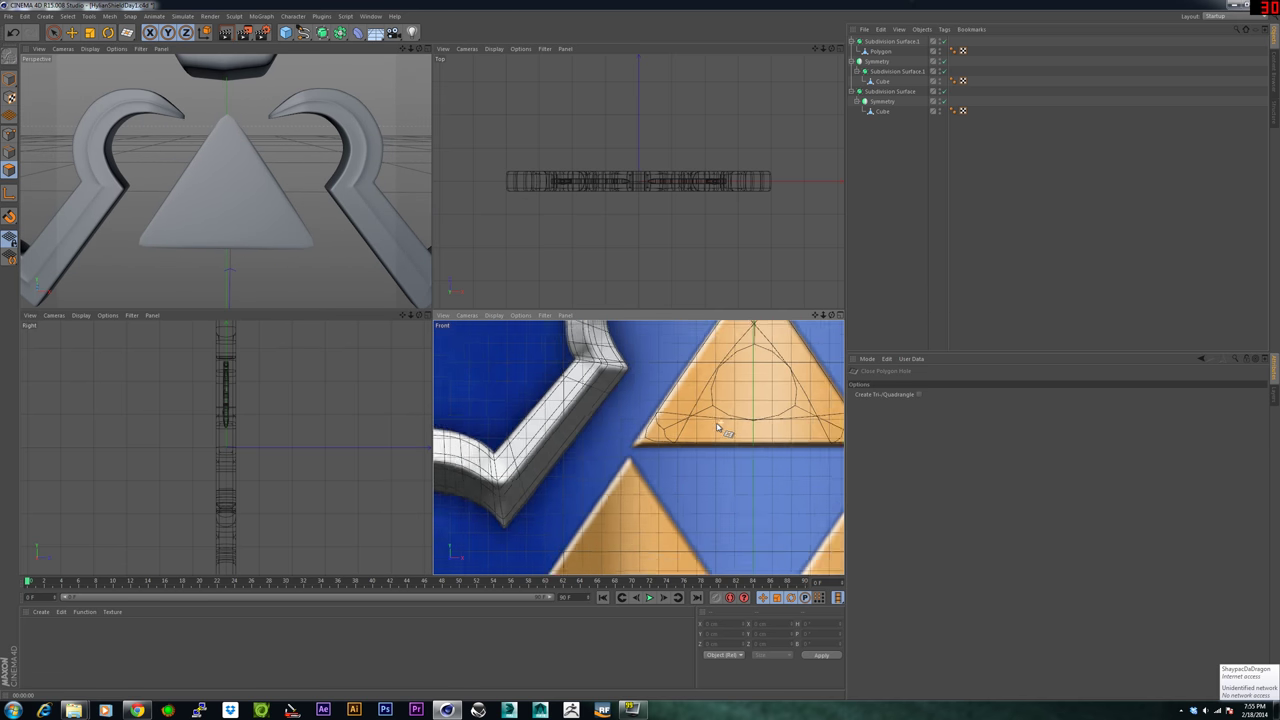
{"action": "scroll", "coordinate": [636, 436], "scroll_direction": "down", "scroll_amount": 5}
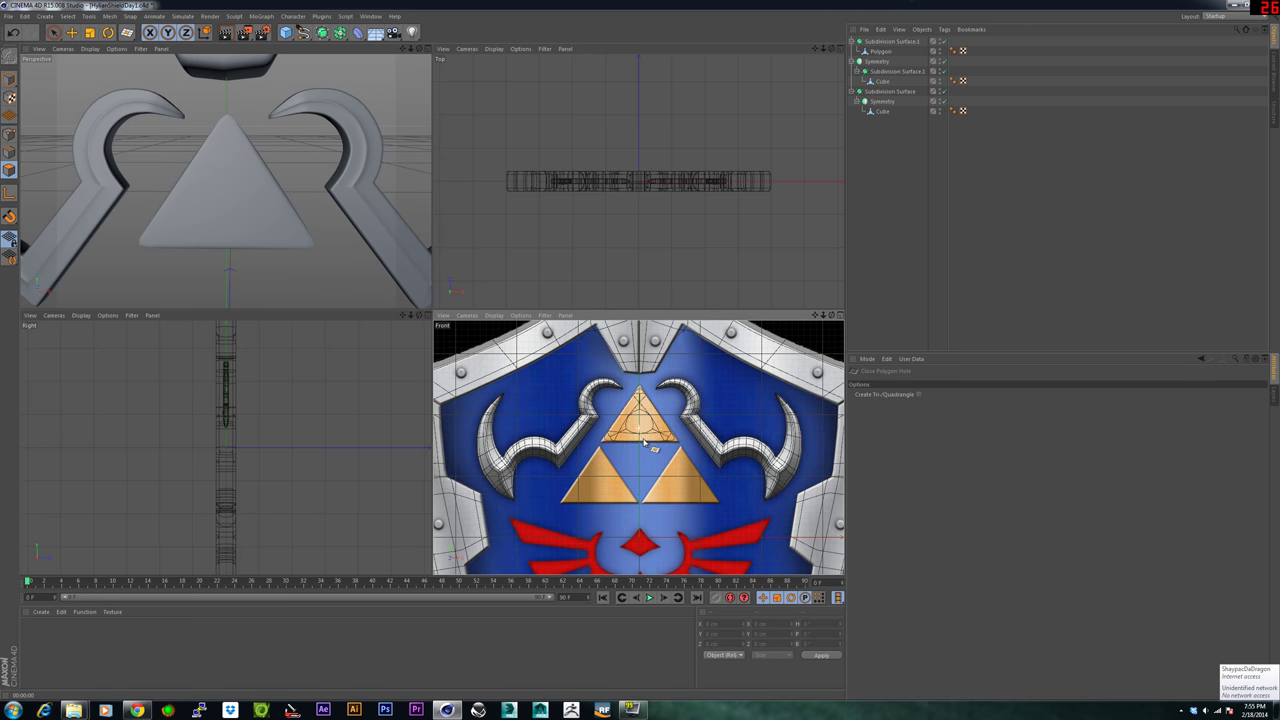
{"action": "left_click", "coordinate": [899, 43]}
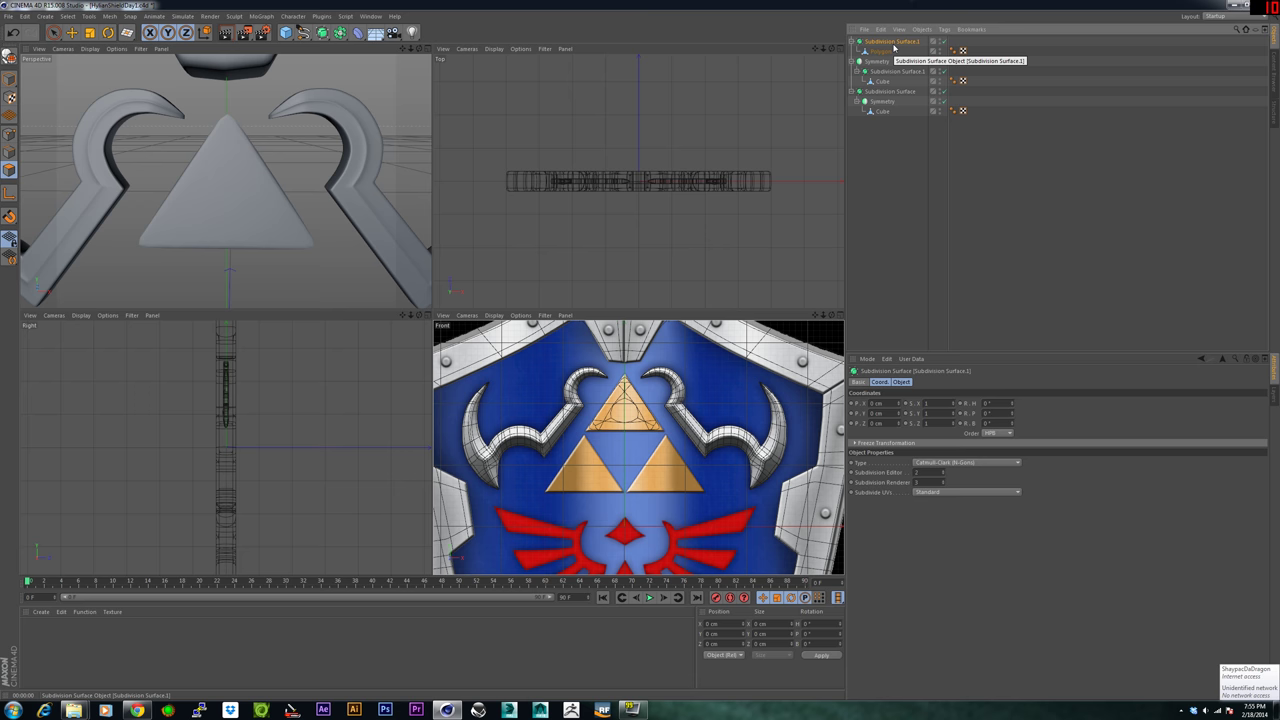
{"action": "key", "text": "ctrl+d"}
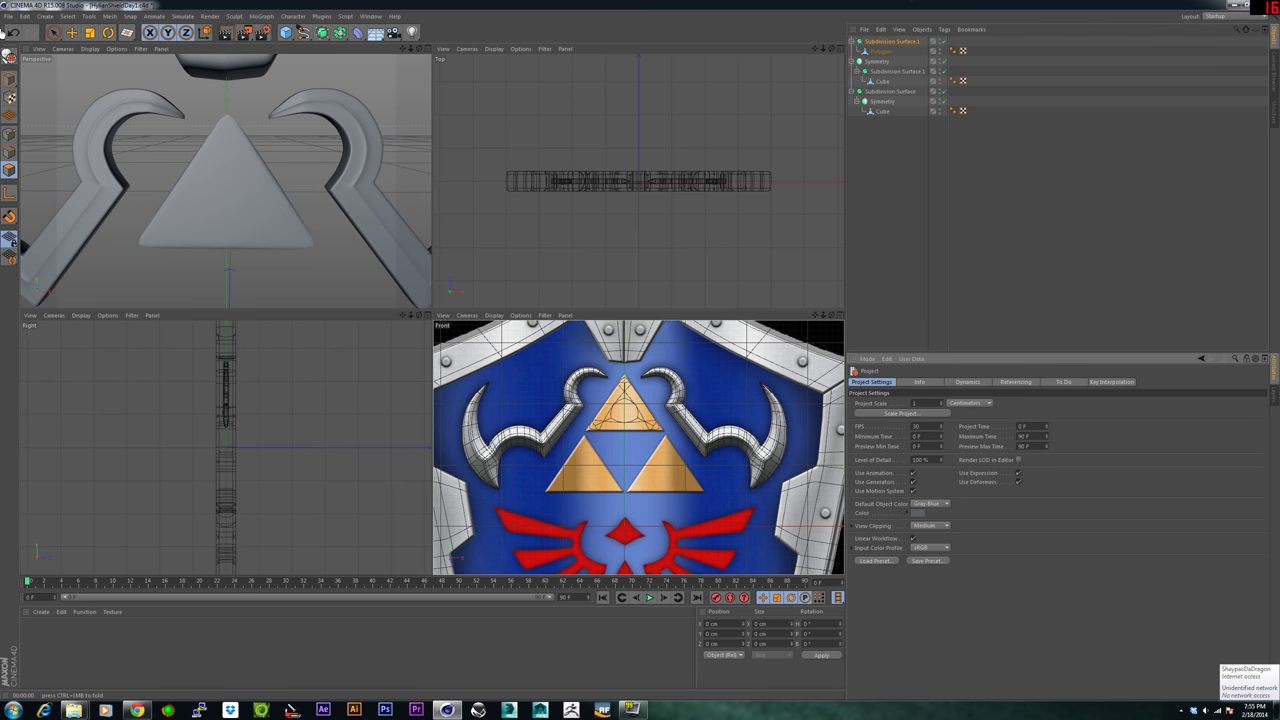
{"action": "left_click", "coordinate": [54, 32]}
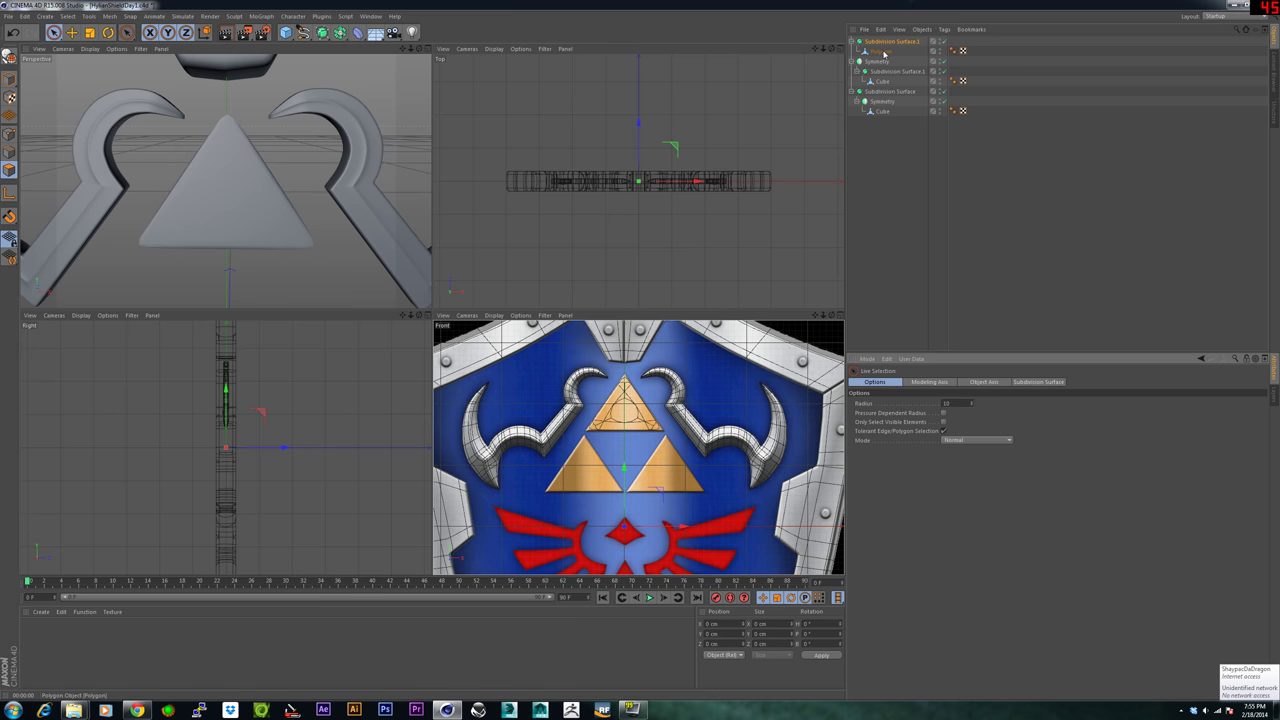
{"action": "left_click", "coordinate": [852, 42]}
{"action": "left_click", "coordinate": [869, 43]}
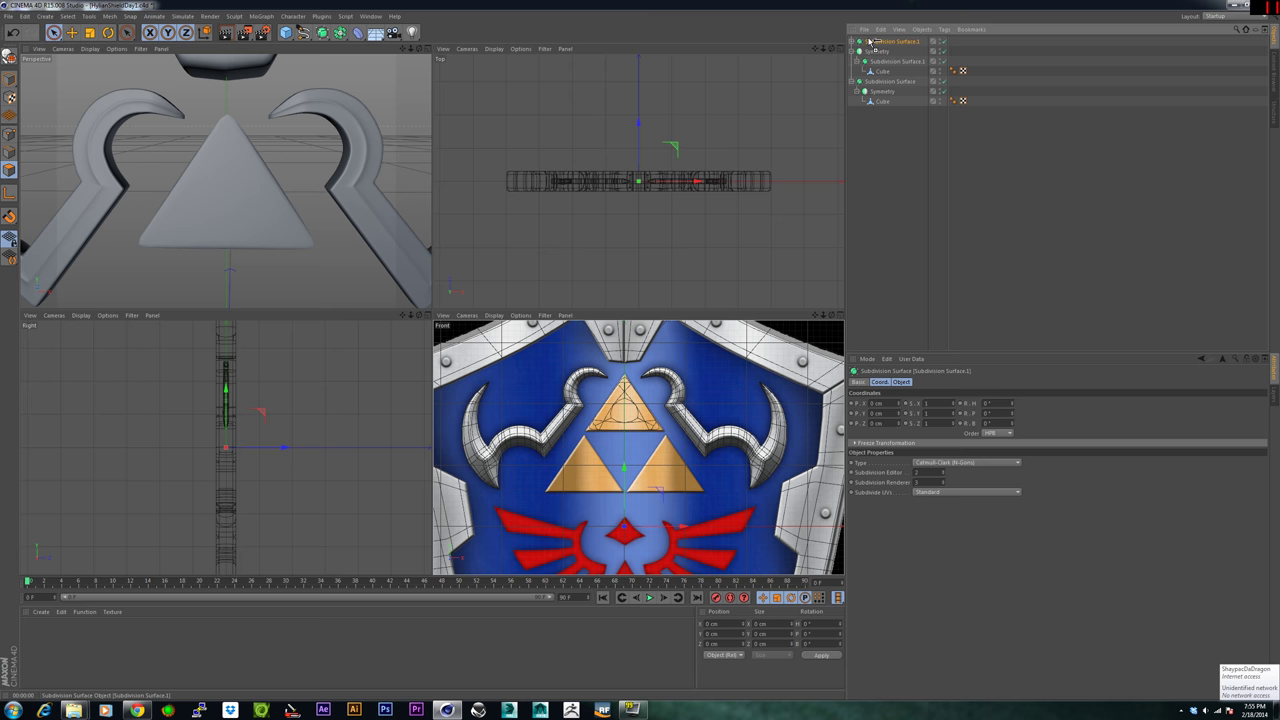
{"action": "left_click_drag", "start_coordinate": [869, 41], "coordinate": [869, 39], "text": "ctrl"}
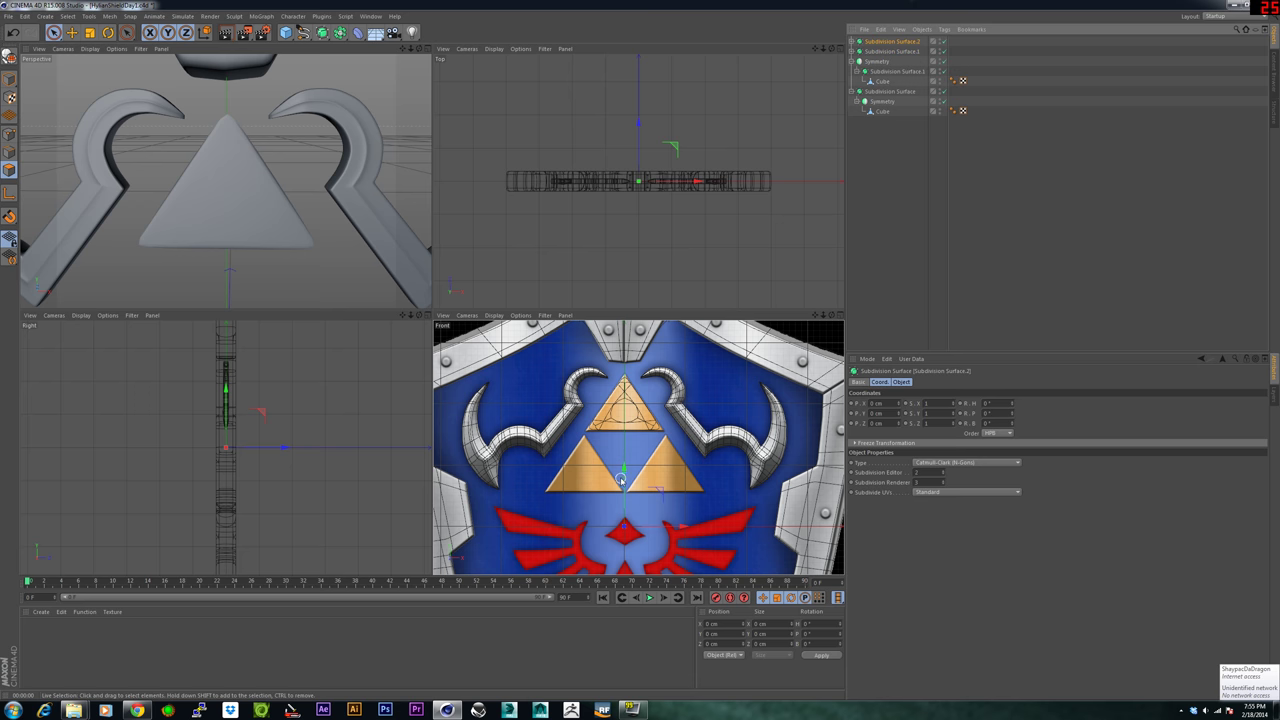
{"action": "left_click", "coordinate": [853, 41]}
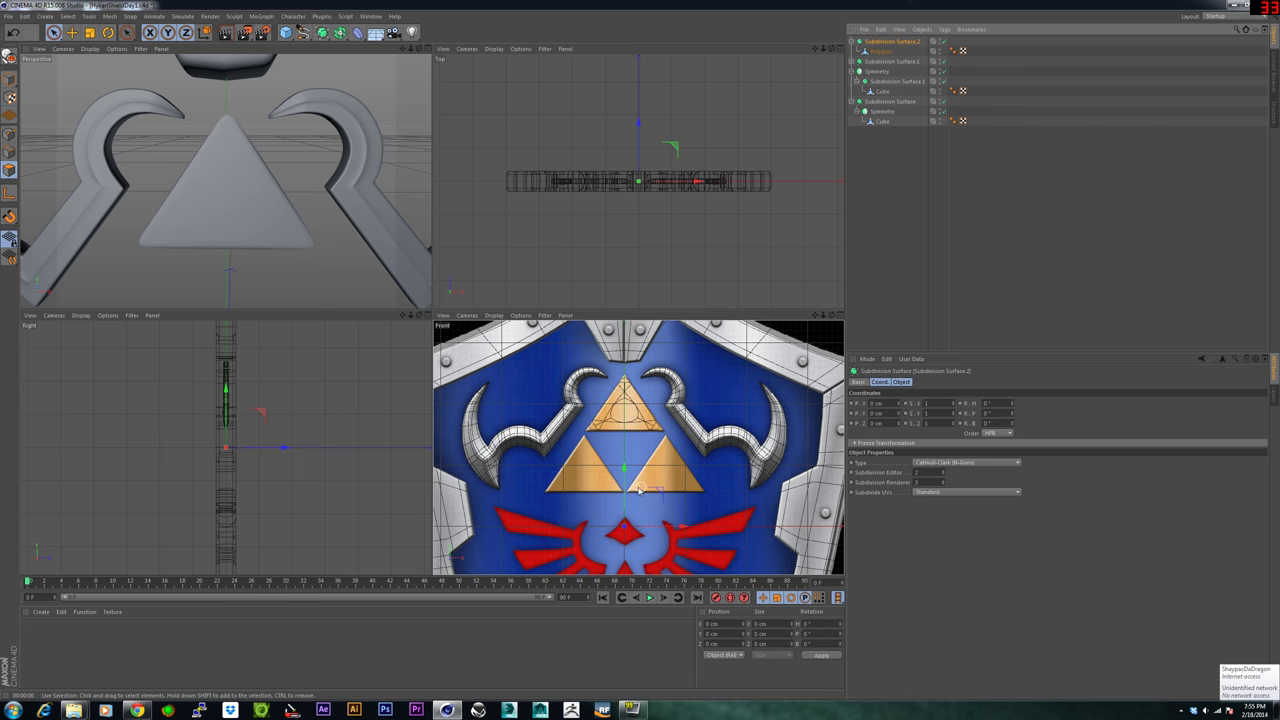
Move the triangle copy over the reference's lower-right Triforce triangle, to about X 67.5 cm and Y -98.6 cm.
{"action": "left_click_drag", "start_coordinate": [625, 470], "coordinate": [638, 535]}
{"action": "scroll", "coordinate": [651, 514], "scroll_direction": "down", "scroll_amount": 2}
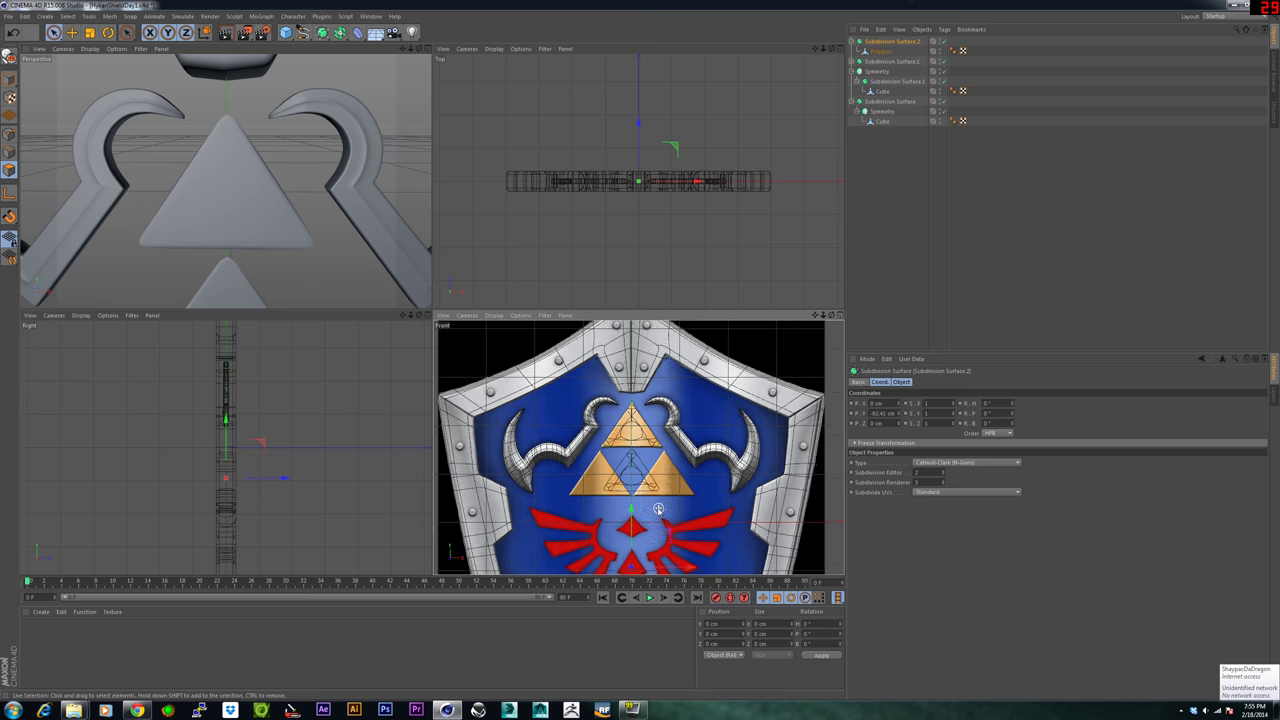
{"action": "middle_click_drag", "start_coordinate": [662, 510], "coordinate": [649, 480], "text": "alt"}
{"action": "left_click_drag", "start_coordinate": [676, 530], "coordinate": [705, 531]}
{"action": "left_click_drag", "start_coordinate": [649, 468], "coordinate": [649, 474]}
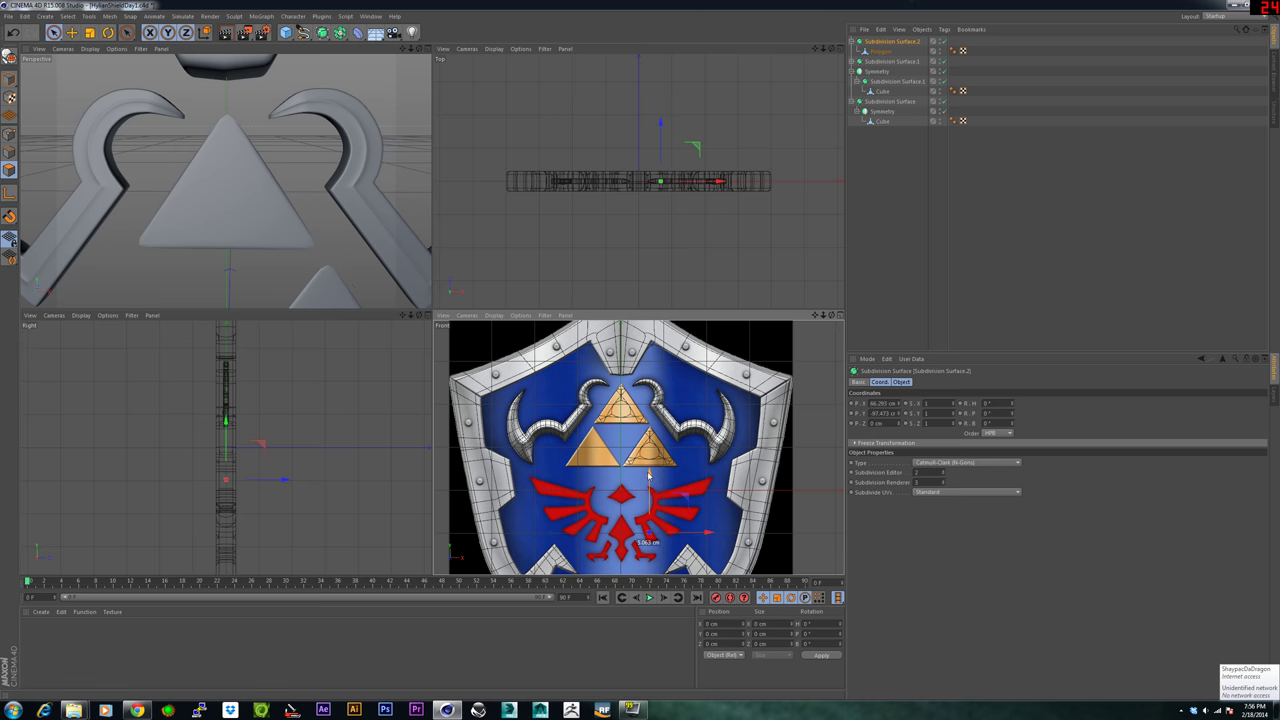
{"action": "left_click_drag", "start_coordinate": [700, 533], "coordinate": [701, 534]}
Add a Symmetry object and nest the triangle copy's Subdivision Surface inside it to mirror the lower triangle.
{"action": "left_click_drag", "start_coordinate": [338, 36], "coordinate": [448, 83]}
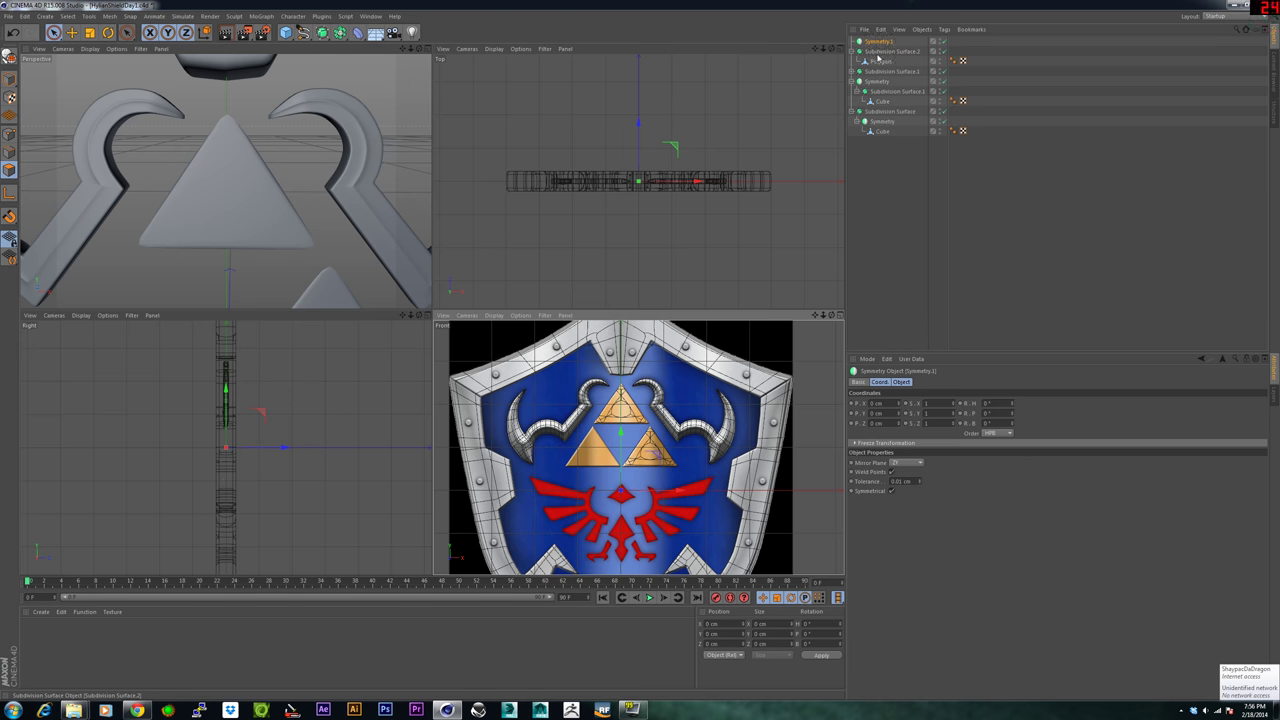
{"action": "left_click_drag", "start_coordinate": [878, 53], "coordinate": [880, 42]}
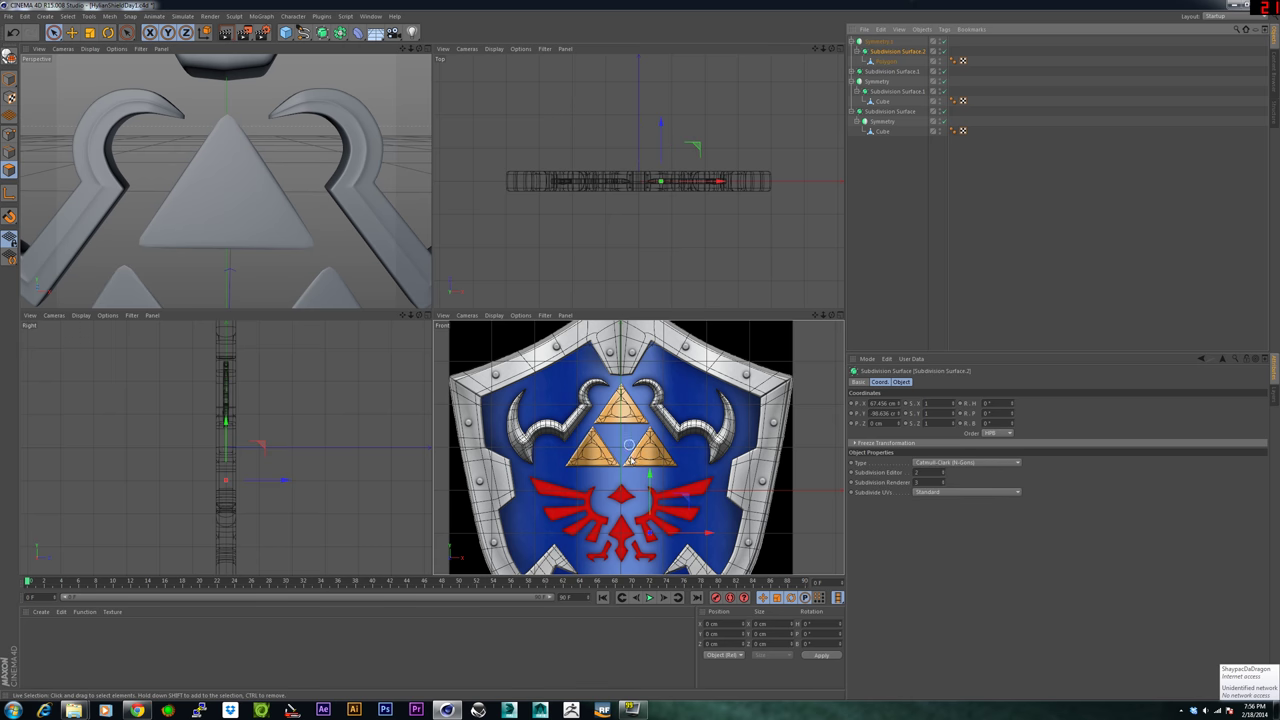
{"action": "scroll", "coordinate": [630, 458], "scroll_direction": "down", "scroll_amount": 2}
{"action": "scroll", "coordinate": [636, 475], "scroll_direction": "down", "scroll_amount": 1}
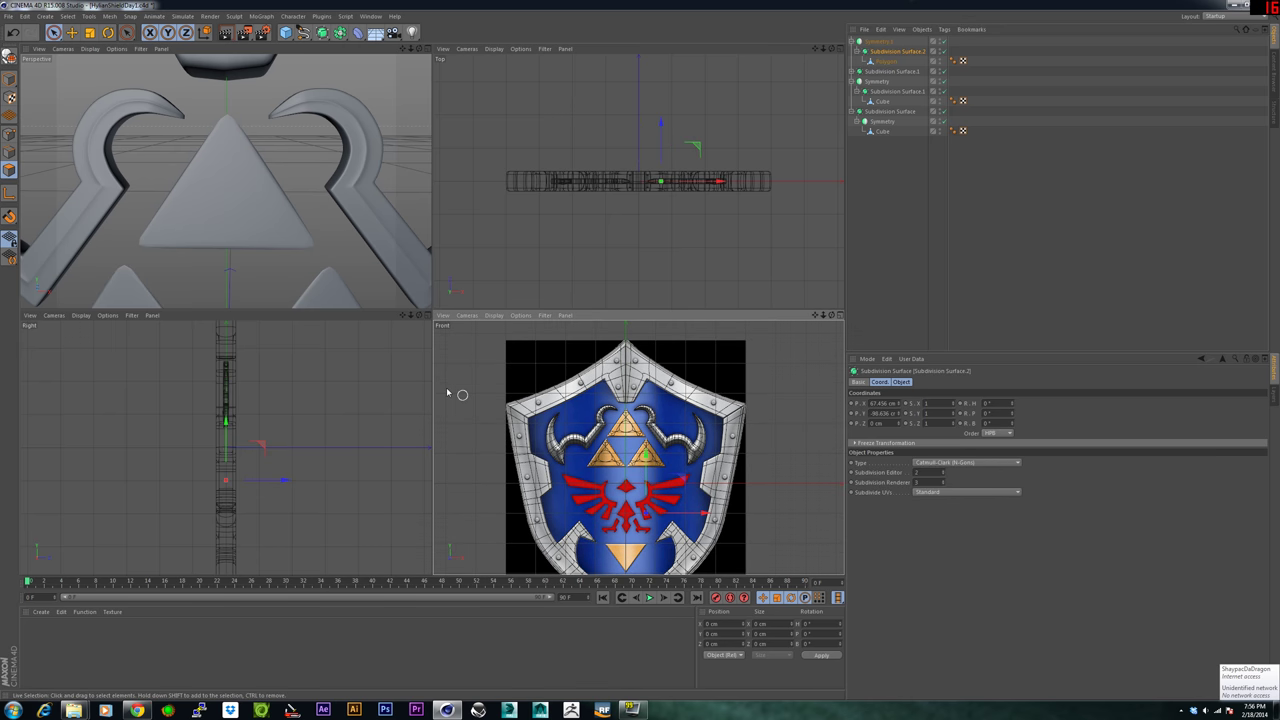
Move the mirrored lower triangles closer together by shifting the source triangle to about X 64.1 cm.
{"action": "scroll", "coordinate": [274, 270], "scroll_direction": "down", "scroll_amount": 3}
{"action": "middle_click_drag", "start_coordinate": [255, 264], "coordinate": [258, 151], "text": "alt"}
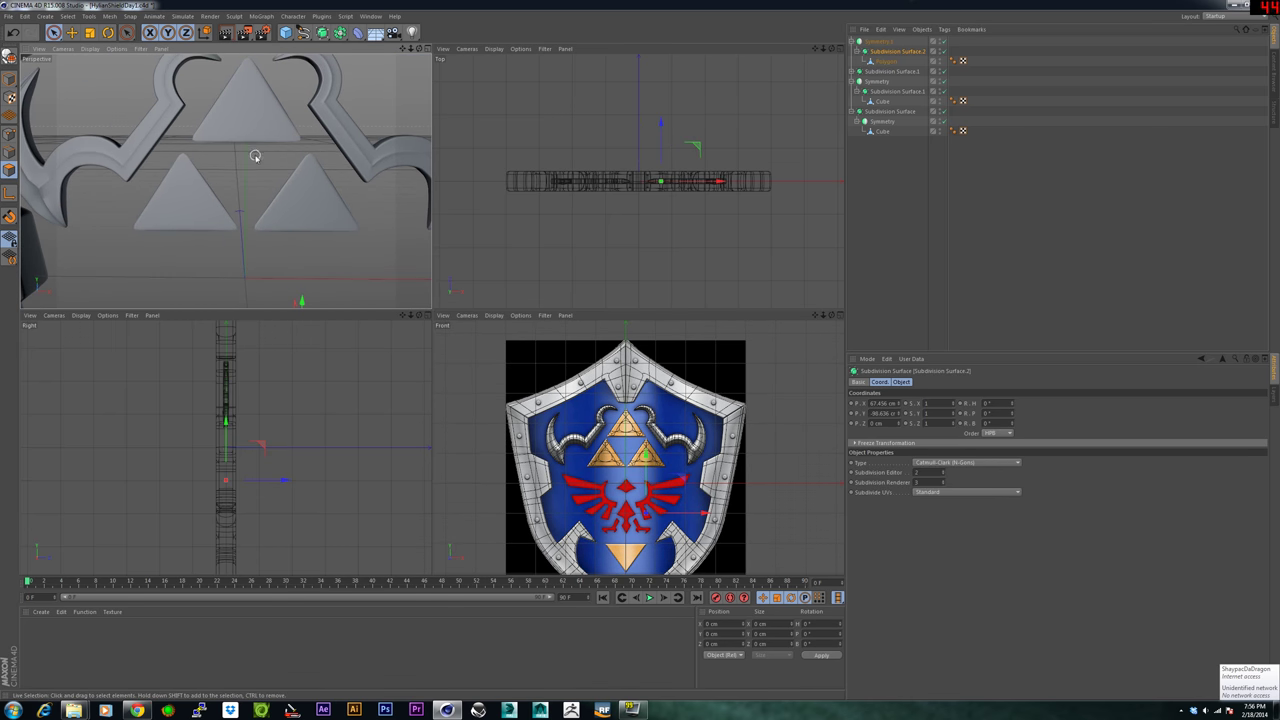
{"action": "left_click_drag", "start_coordinate": [695, 517], "coordinate": [703, 514]}
{"action": "scroll", "coordinate": [283, 190], "scroll_direction": "down", "scroll_amount": 8}
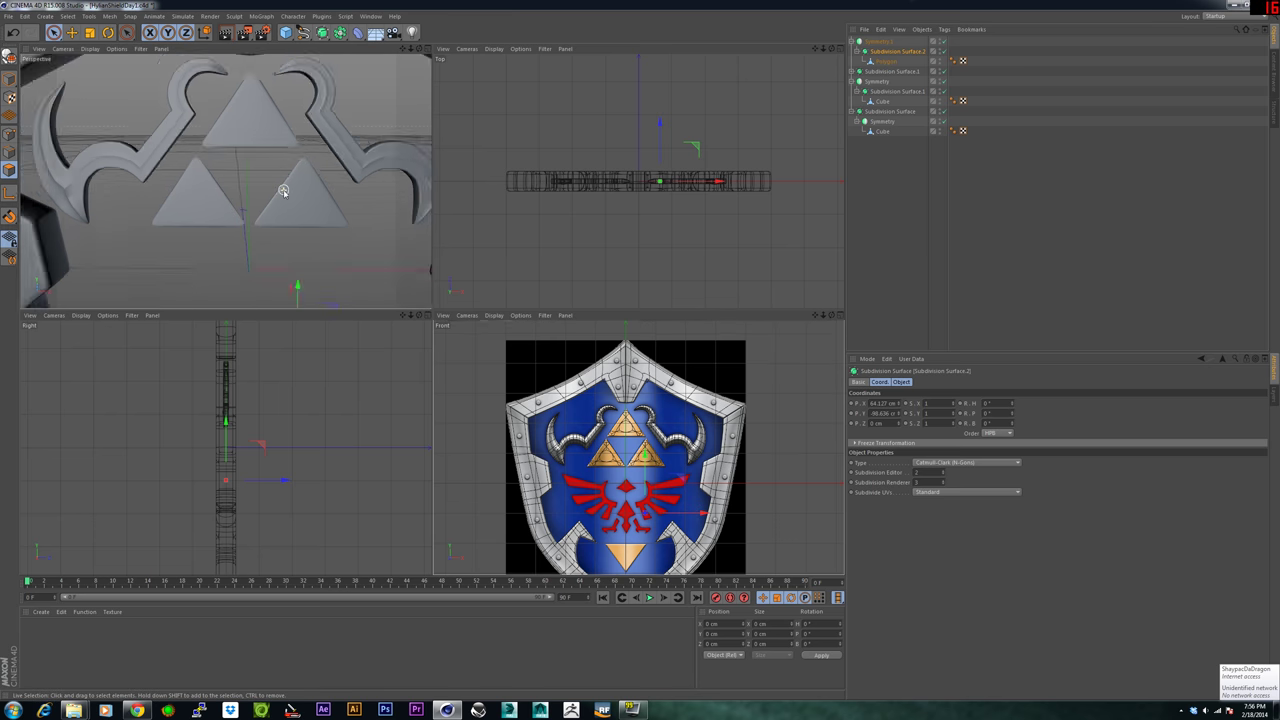
Examine the three Triforce triangles within the shield, both as a whole and up close from several angles.
{"action": "middle_click_drag", "start_coordinate": [279, 212], "coordinate": [262, 170], "text": "alt"}
{"action": "scroll", "coordinate": [262, 170], "scroll_direction": "down", "scroll_amount": 2}
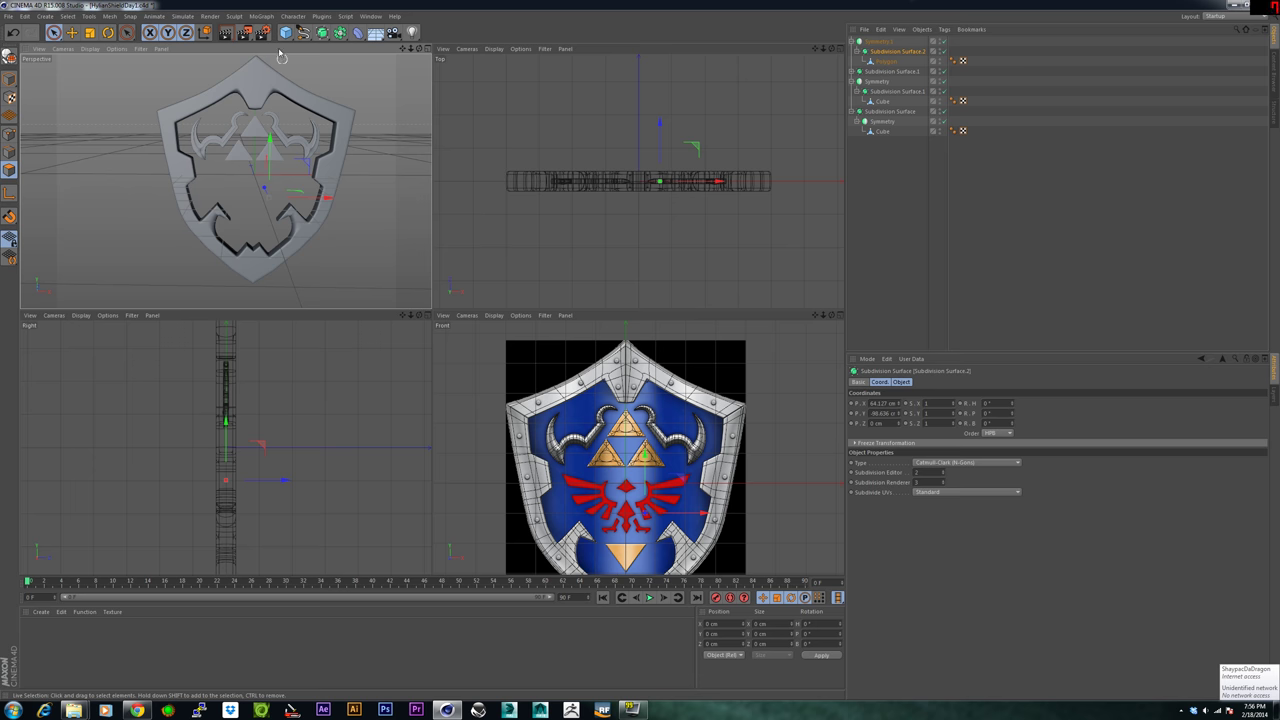
{"action": "scroll", "coordinate": [262, 152], "scroll_direction": "up", "scroll_amount": 8}
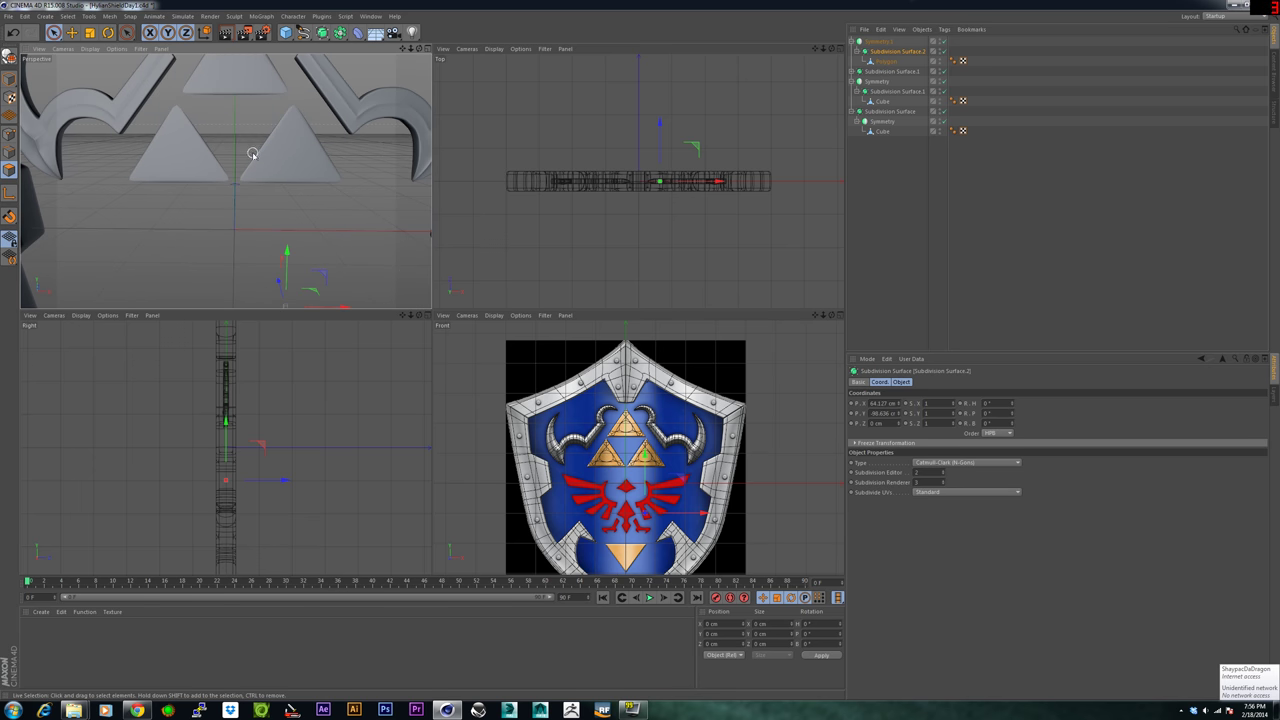
{"action": "scroll", "coordinate": [280, 217], "scroll_direction": "down", "scroll_amount": 10}
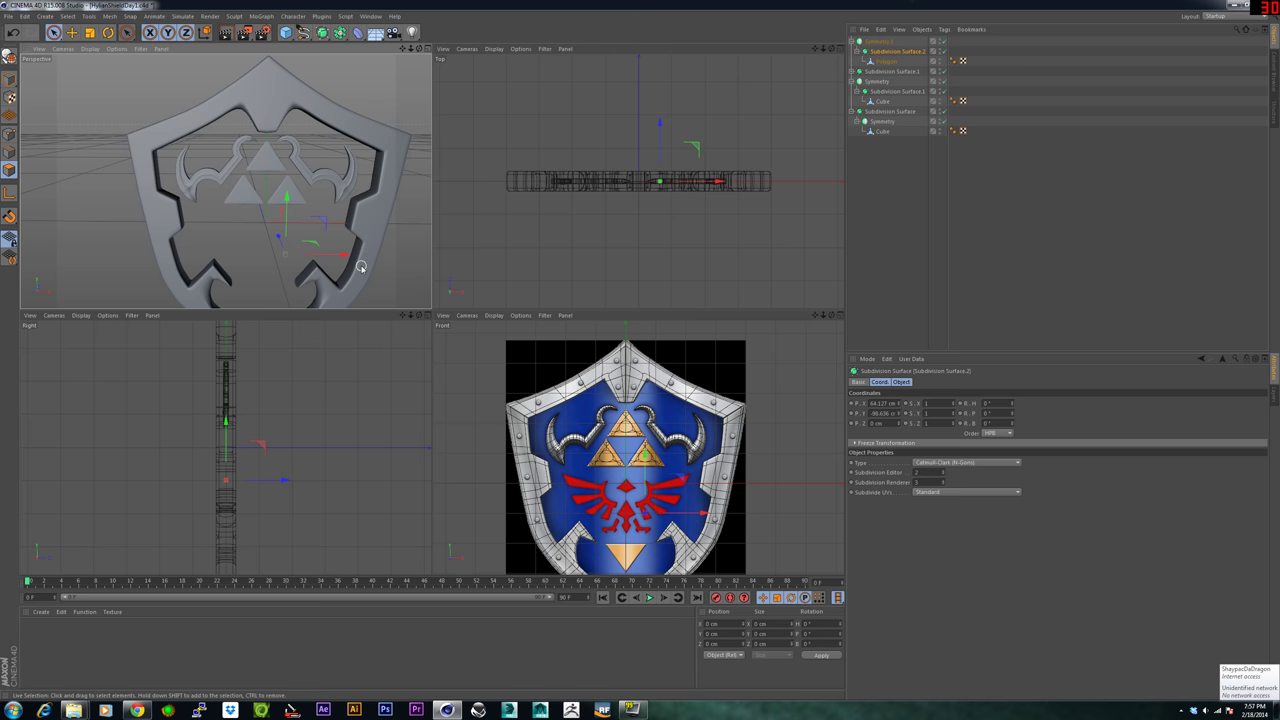
{"action": "mouse_move", "coordinate": [300, 220]}
{"action": "left_mouse_down", "text": "alt"}
{"action": "mouse_move", "coordinate": [85, 226]}
{"action": "mouse_move", "coordinate": [320, 214]}
{"action": "mouse_move", "coordinate": [234, 212]}
{"action": "mouse_move", "coordinate": [279, 252]}
{"action": "mouse_move", "coordinate": [260, 246]}
{"action": "mouse_move", "coordinate": [303, 240]}
{"action": "left_mouse_up", "text": "alt"}
{"action": "scroll", "coordinate": [310, 203], "scroll_direction": "up", "scroll_amount": 3}
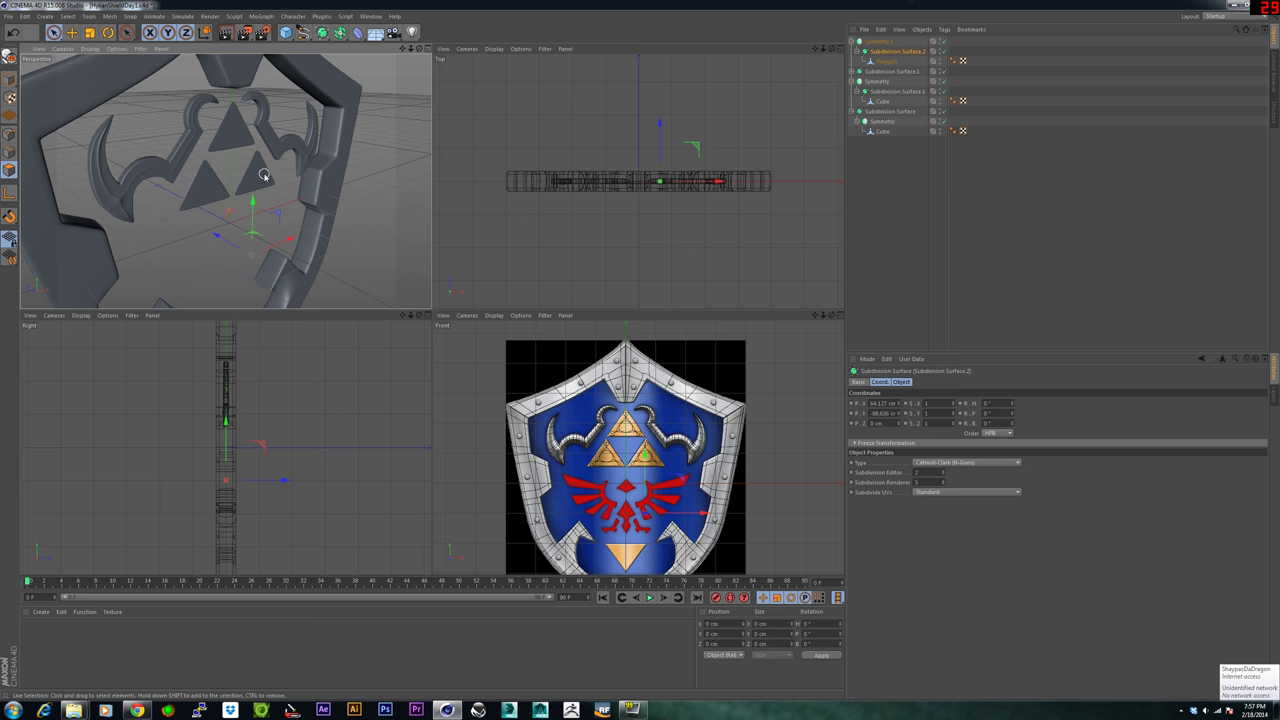
{"action": "scroll", "coordinate": [250, 172], "scroll_direction": "up", "scroll_amount": 4}
{"action": "left_click_drag", "start_coordinate": [247, 172], "coordinate": [230, 215], "text": "alt"}
{"action": "left_click_drag", "start_coordinate": [150, 220], "coordinate": [324, 206], "text": "alt"}
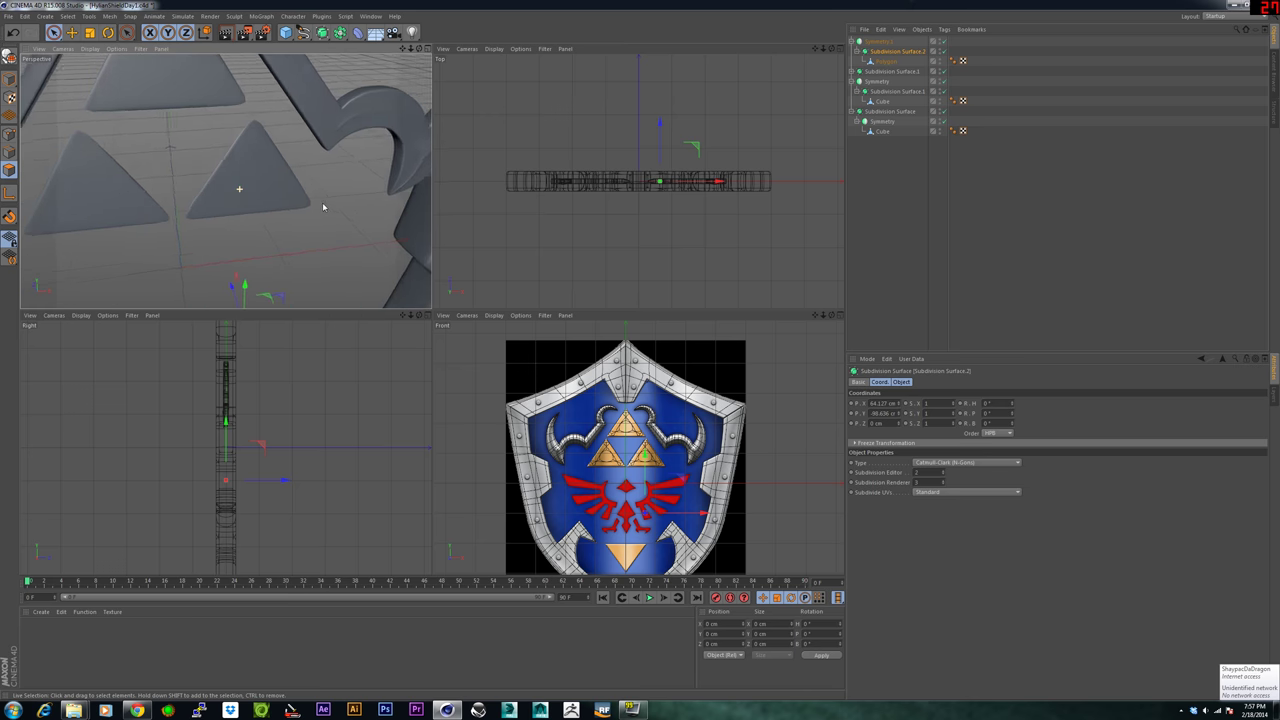
Frame the whole shield from the front in the perspective view and render a preview of it.
{"action": "scroll", "coordinate": [265, 203], "scroll_direction": "down", "scroll_amount": 3}
{"action": "scroll", "coordinate": [240, 195], "scroll_direction": "down", "scroll_amount": 4}
{"action": "scroll", "coordinate": [240, 197], "scroll_direction": "down", "scroll_amount": 3}
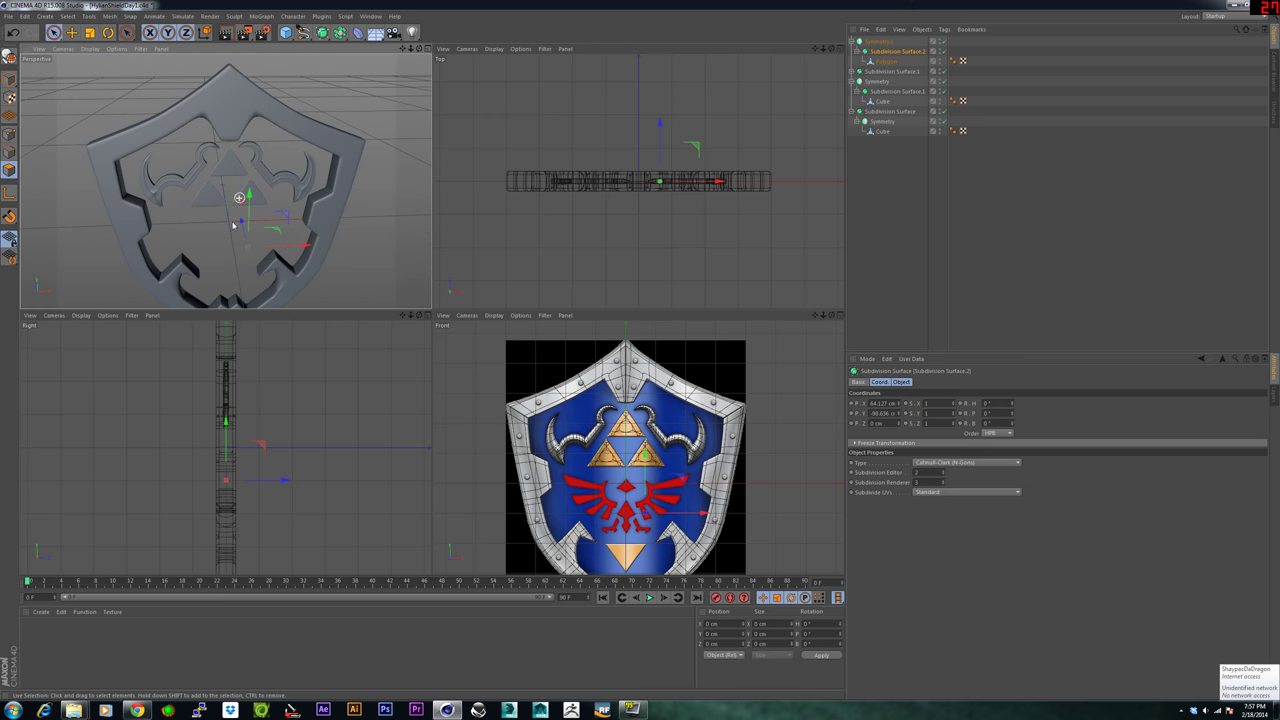
{"action": "middle_click_drag", "start_coordinate": [231, 228], "coordinate": [225, 208], "text": "alt"}
{"action": "left_click_drag", "start_coordinate": [225, 208], "coordinate": [219, 201], "text": "alt"}
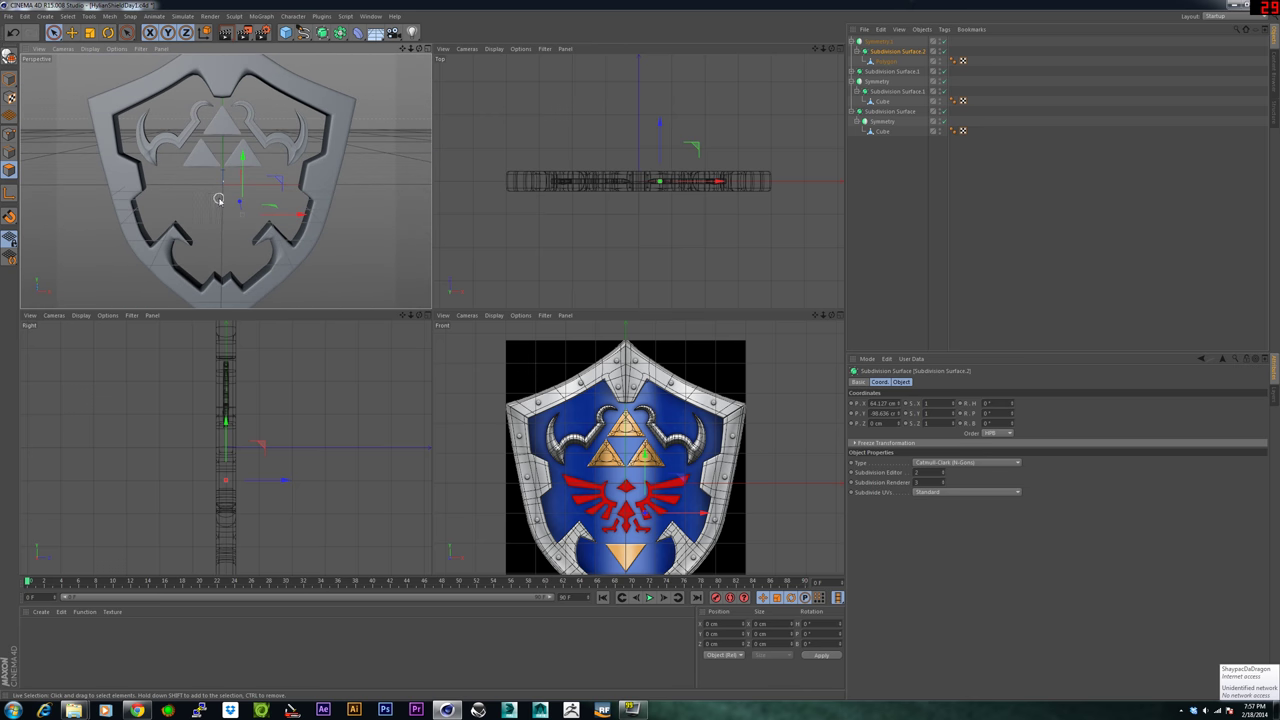
{"action": "middle_click_drag", "start_coordinate": [219, 201], "coordinate": [231, 233], "text": "alt"}
{"action": "left_click_drag", "start_coordinate": [231, 233], "coordinate": [219, 218], "text": "alt"}
{"action": "scroll", "coordinate": [234, 229], "scroll_direction": "down", "scroll_amount": 3}
{"action": "middle_click_drag", "start_coordinate": [219, 218], "coordinate": [230, 217], "text": "alt"}
{"action": "scroll", "coordinate": [229, 209], "scroll_direction": "up", "scroll_amount": 2}
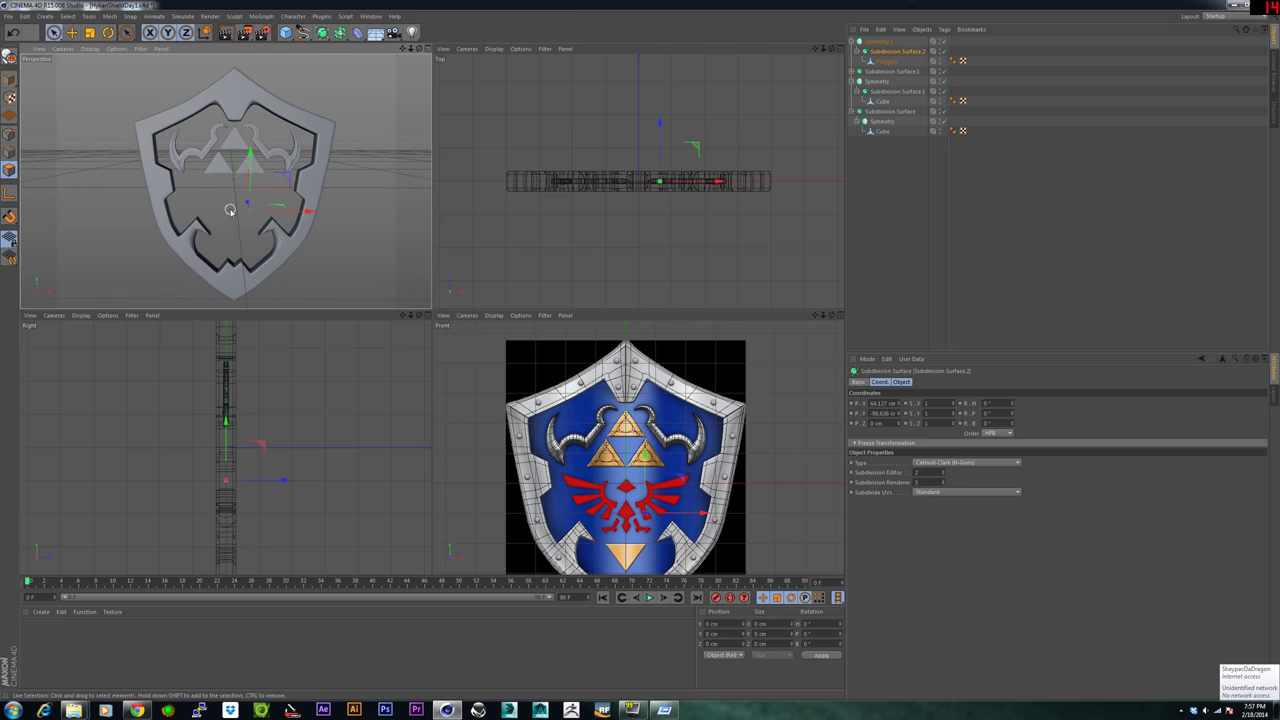
{"action": "key", "text": "ctrl+r"}
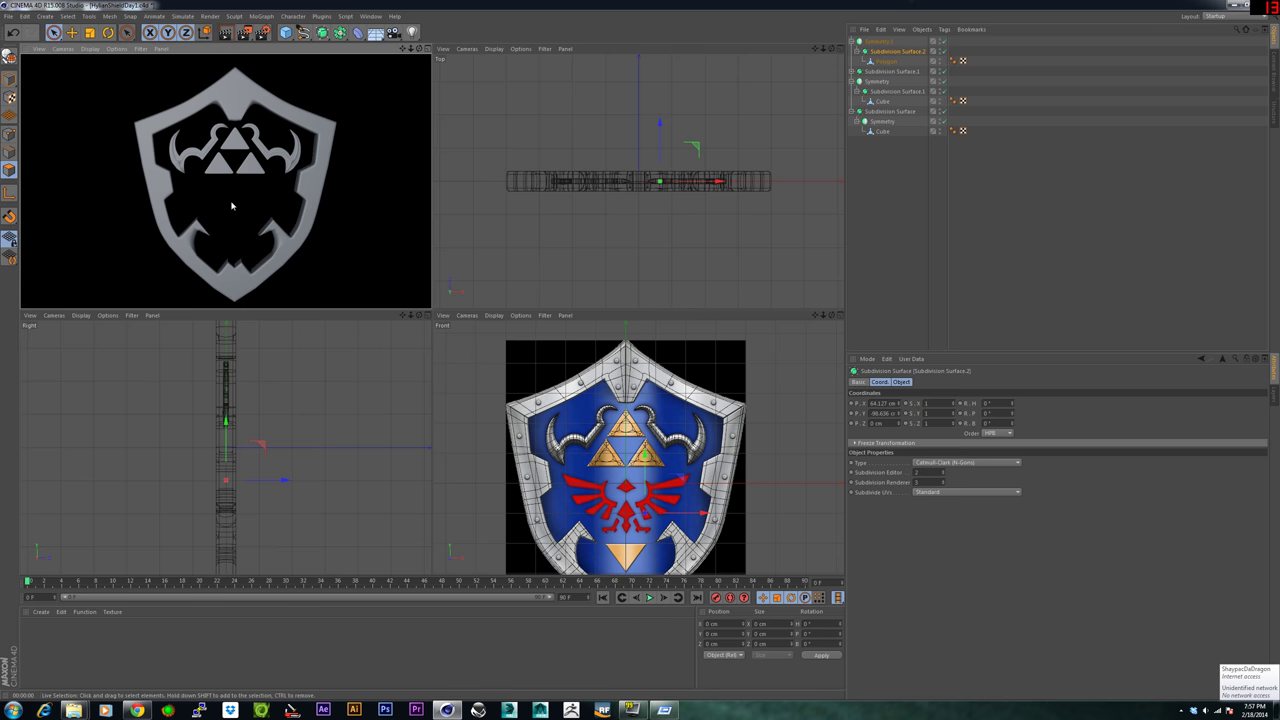
Check the shield's inner ornaments at a slightly different angle and render the full shield again.
{"action": "left_click_drag", "start_coordinate": [258, 195], "coordinate": [251, 194], "text": "alt"}
{"action": "scroll", "coordinate": [238, 188], "scroll_direction": "up", "scroll_amount": 6}
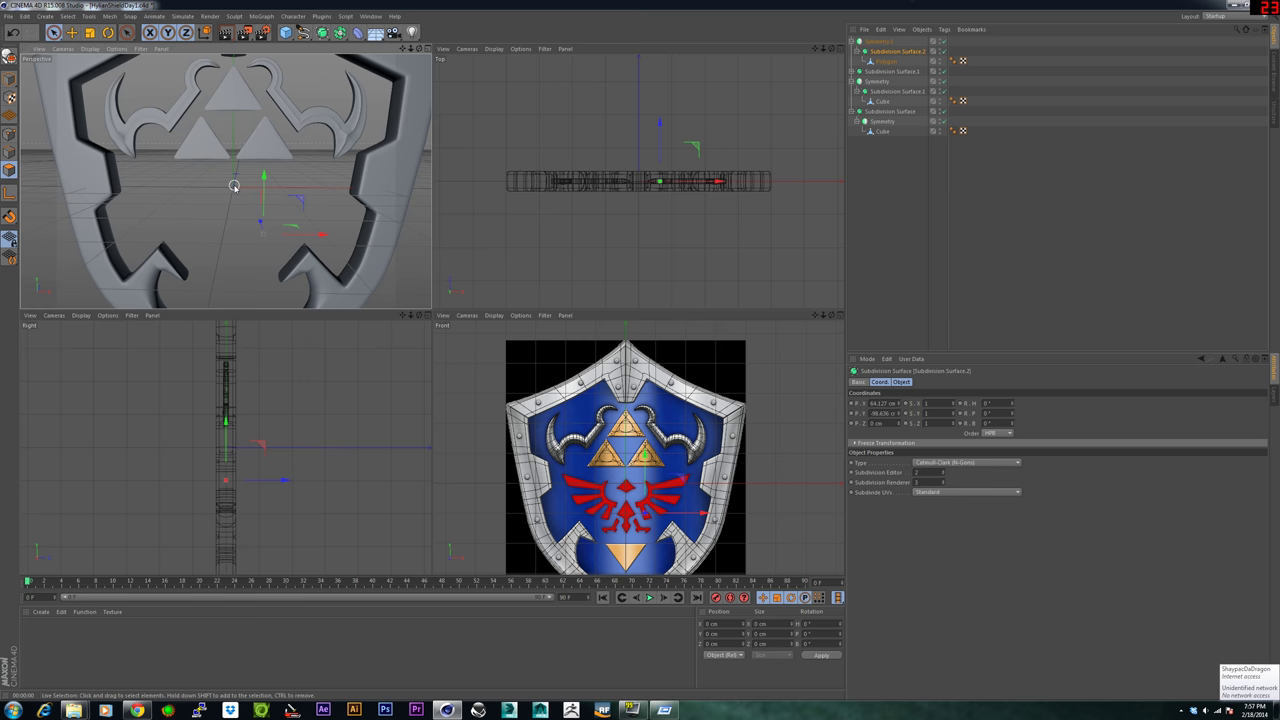
{"action": "scroll", "coordinate": [233, 187], "scroll_direction": "down", "scroll_amount": 5}
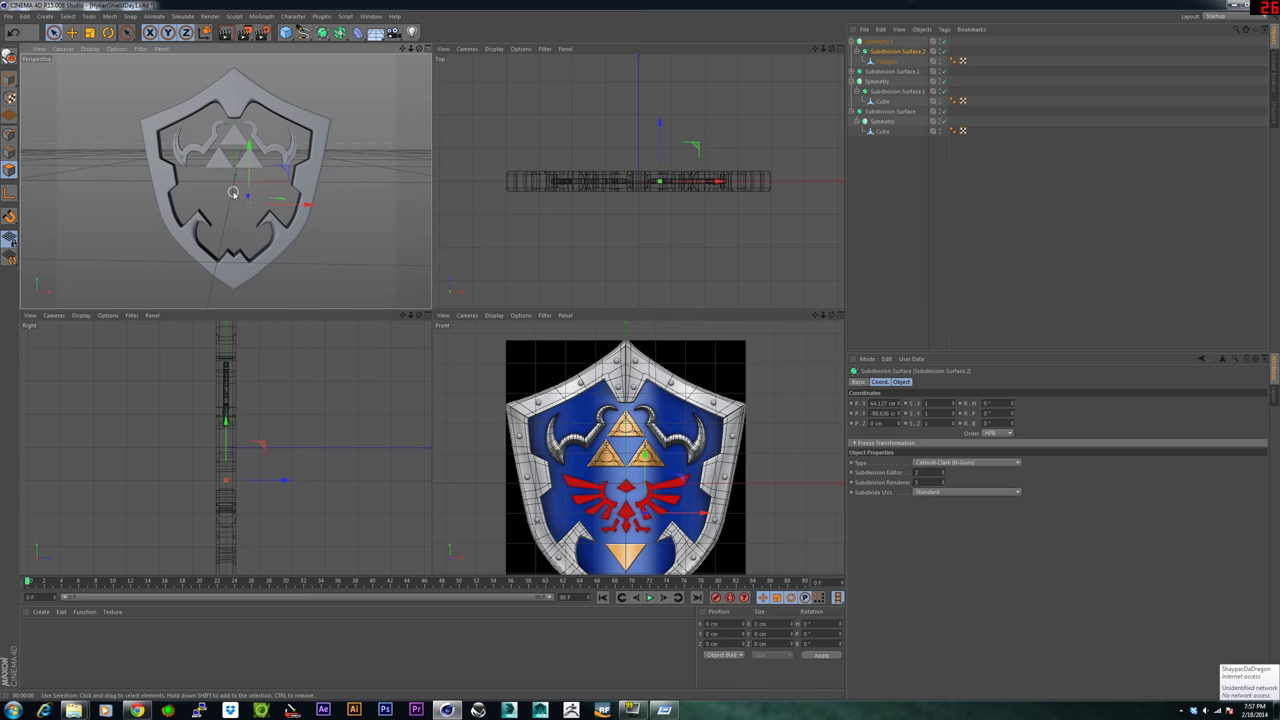
{"action": "key", "text": "ctrl+r"}
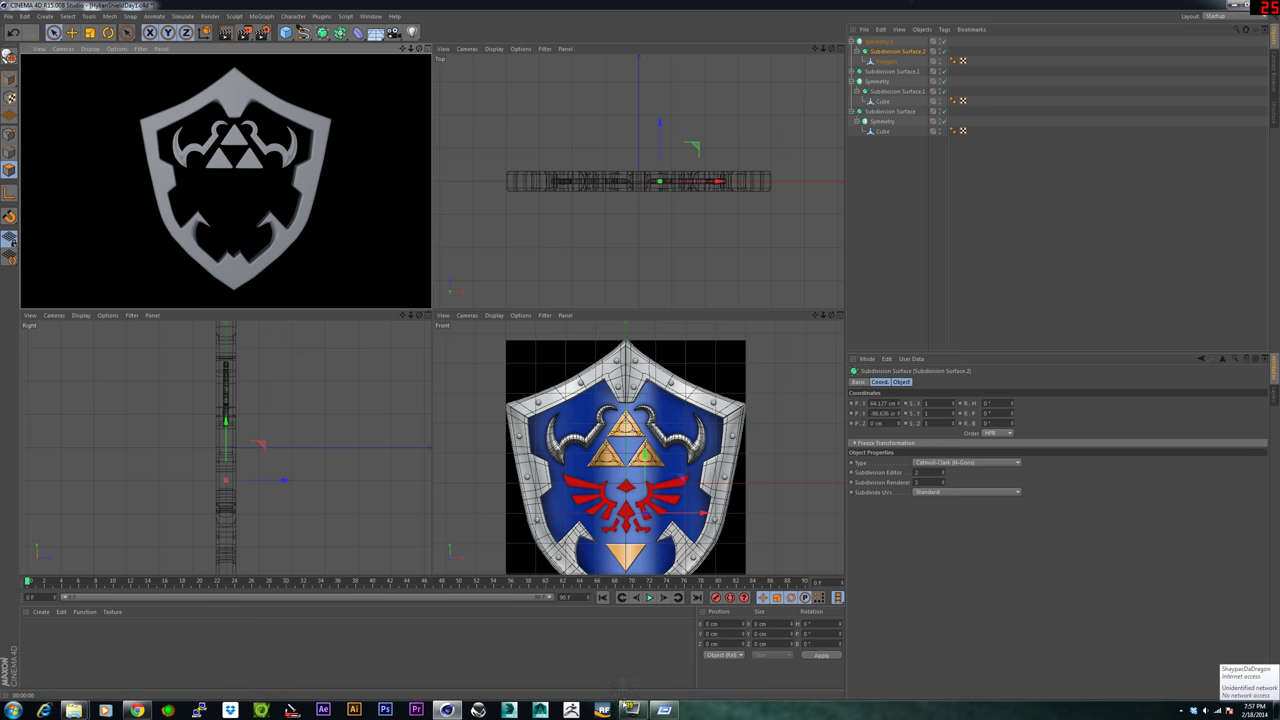
{"action": "mouse_move", "coordinate": [632, 710]}
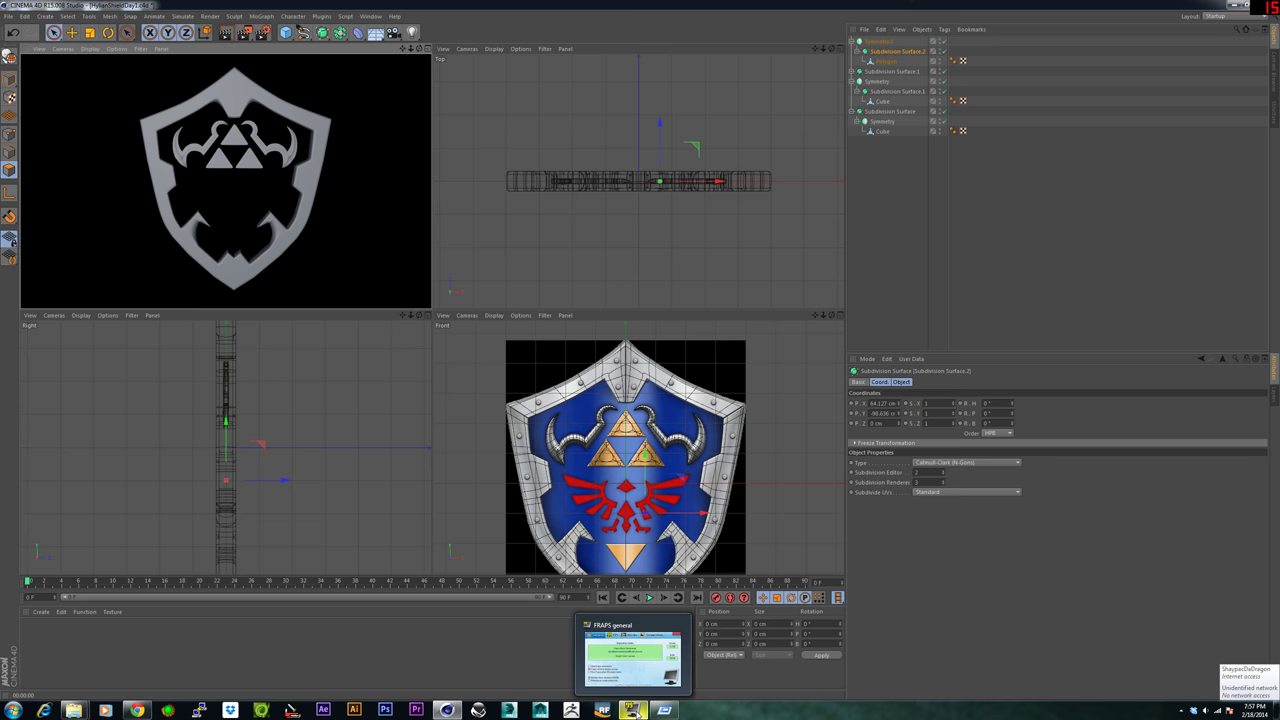